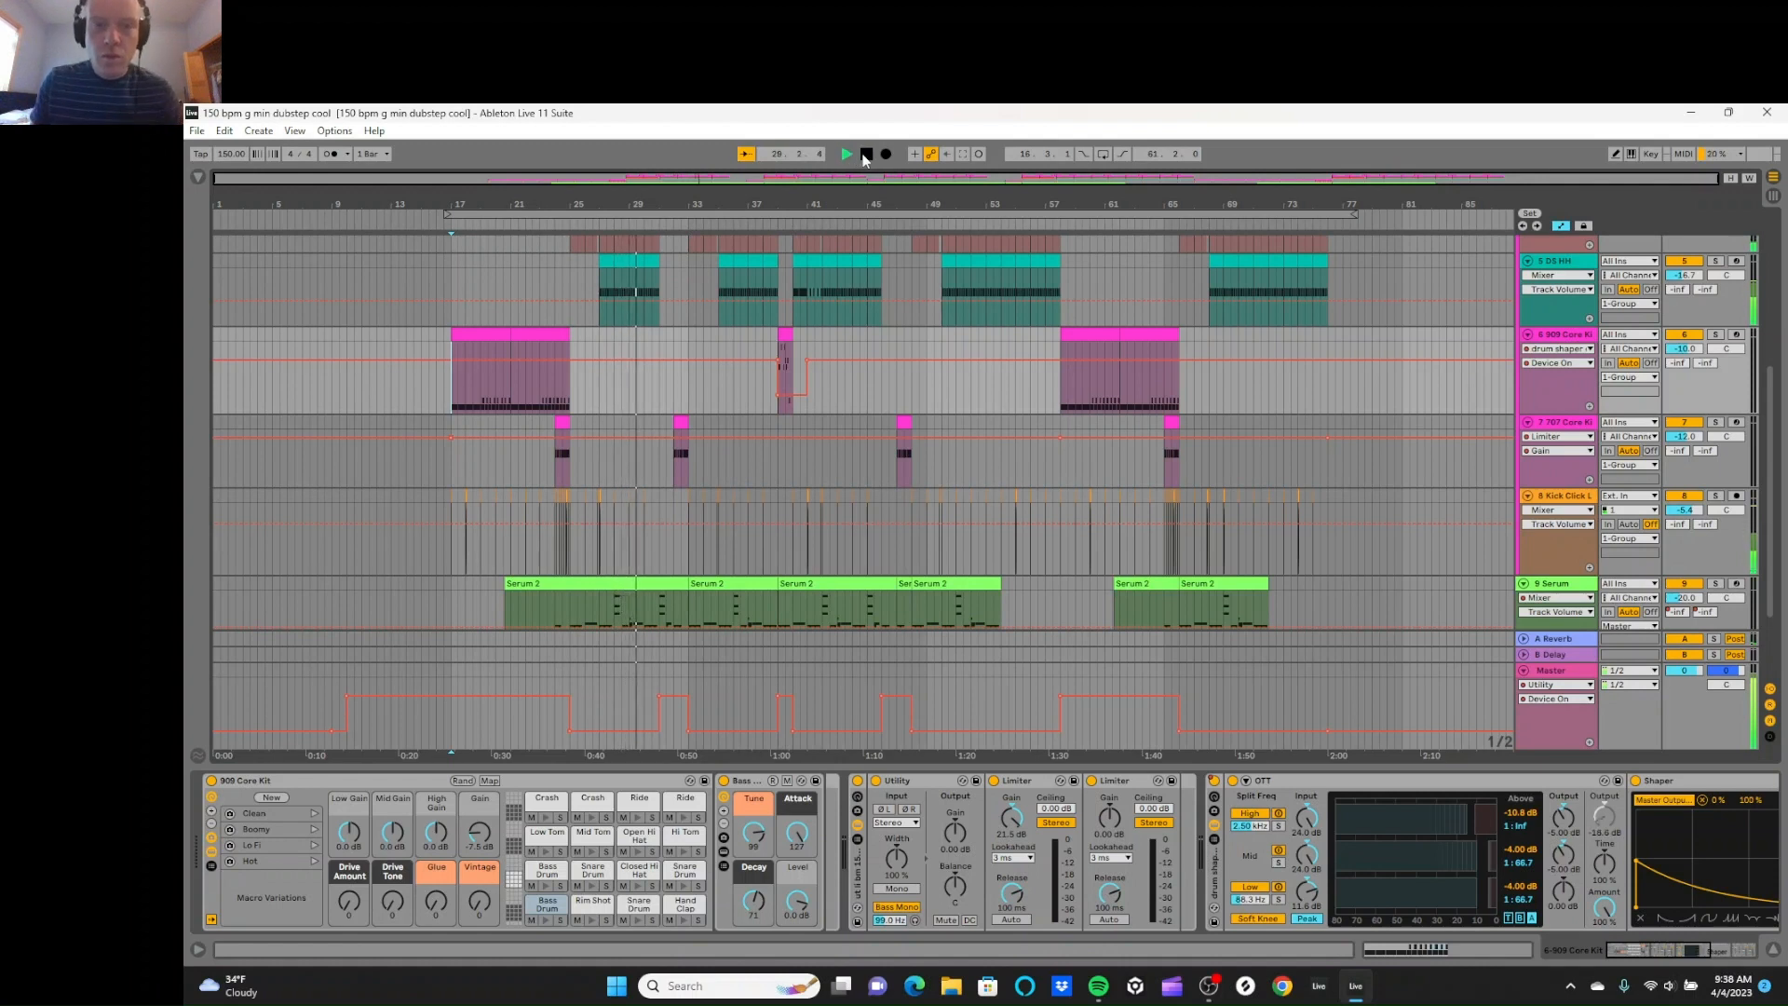
# Step: Stop playback and audition the arrangement from just before the first DS Kick clips near bar 25
pyautogui.click(866, 154)
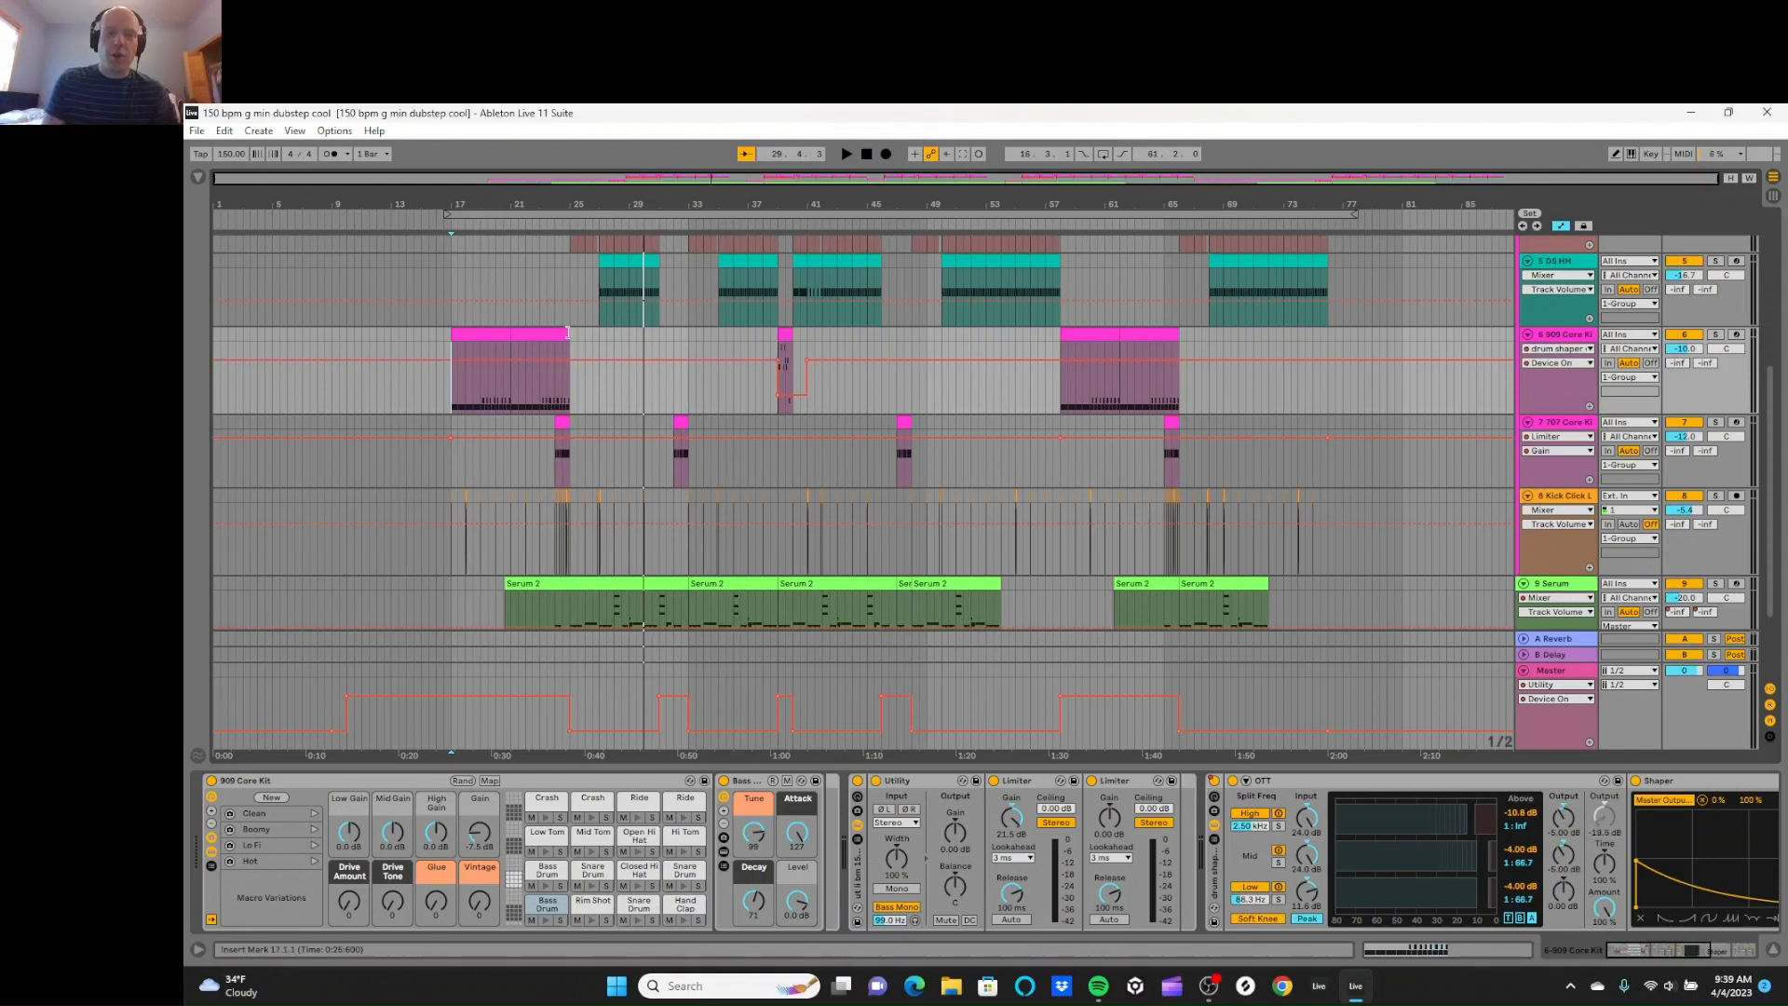
pyautogui.click(599, 335)
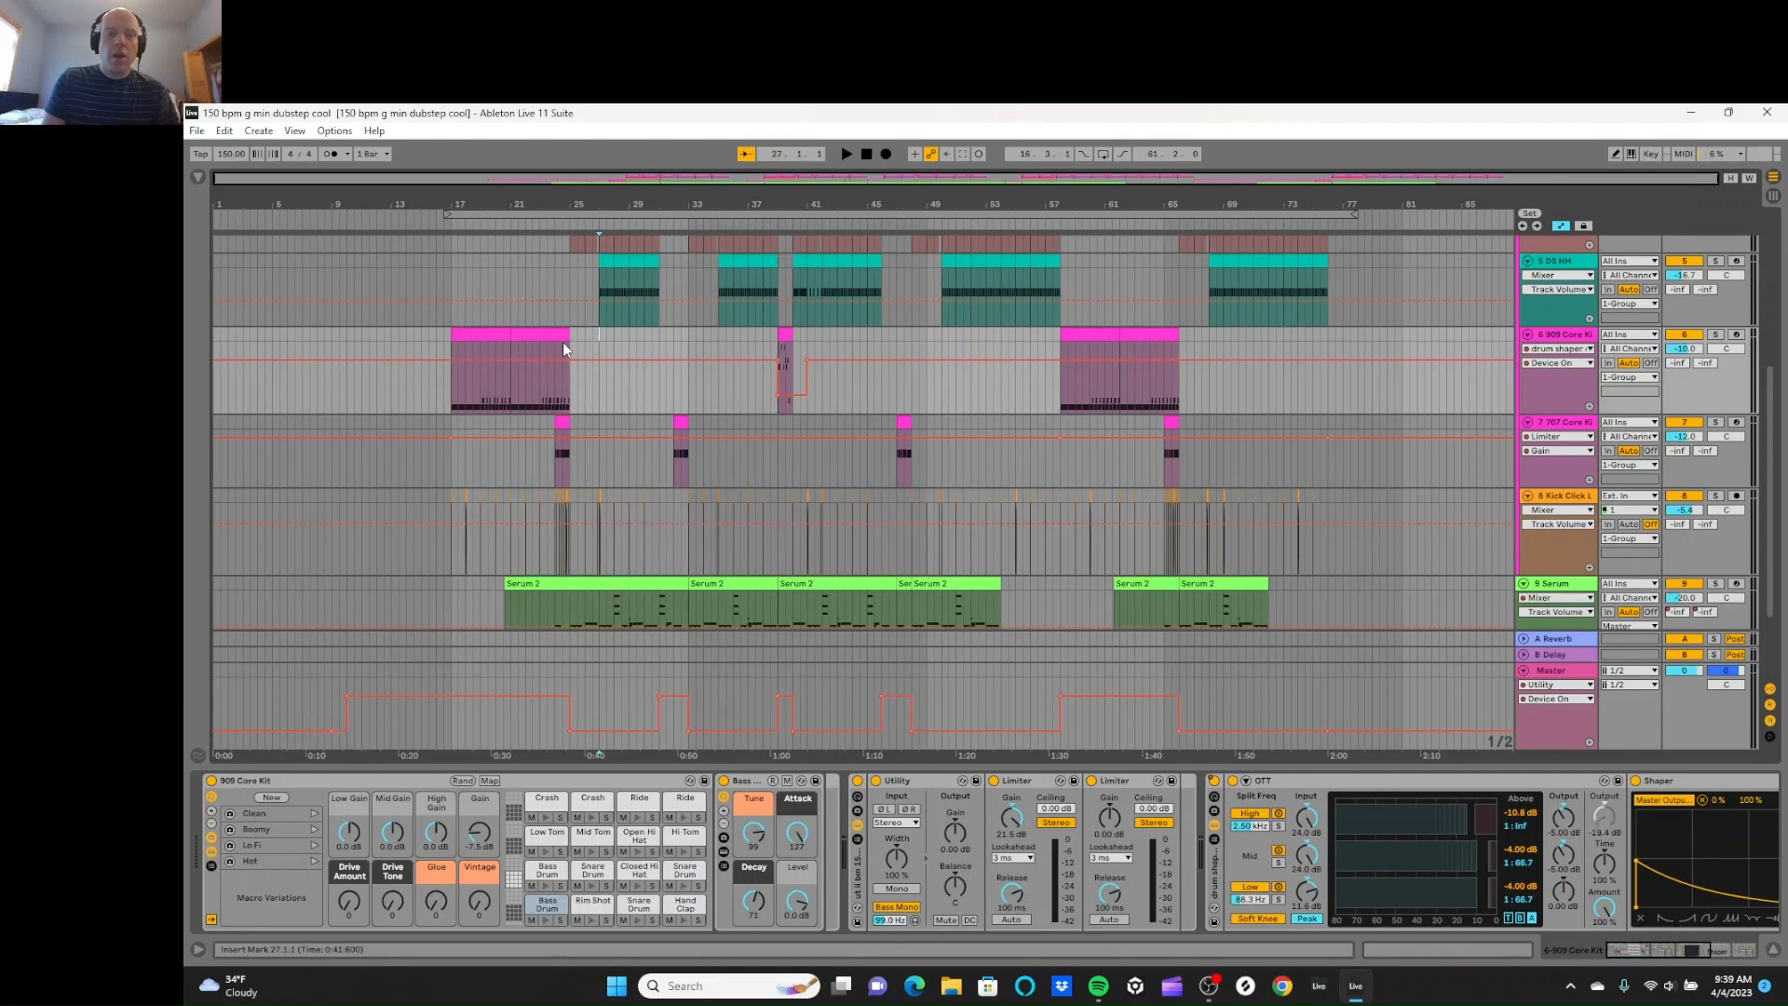
pyautogui.scroll(5, 585, 339)
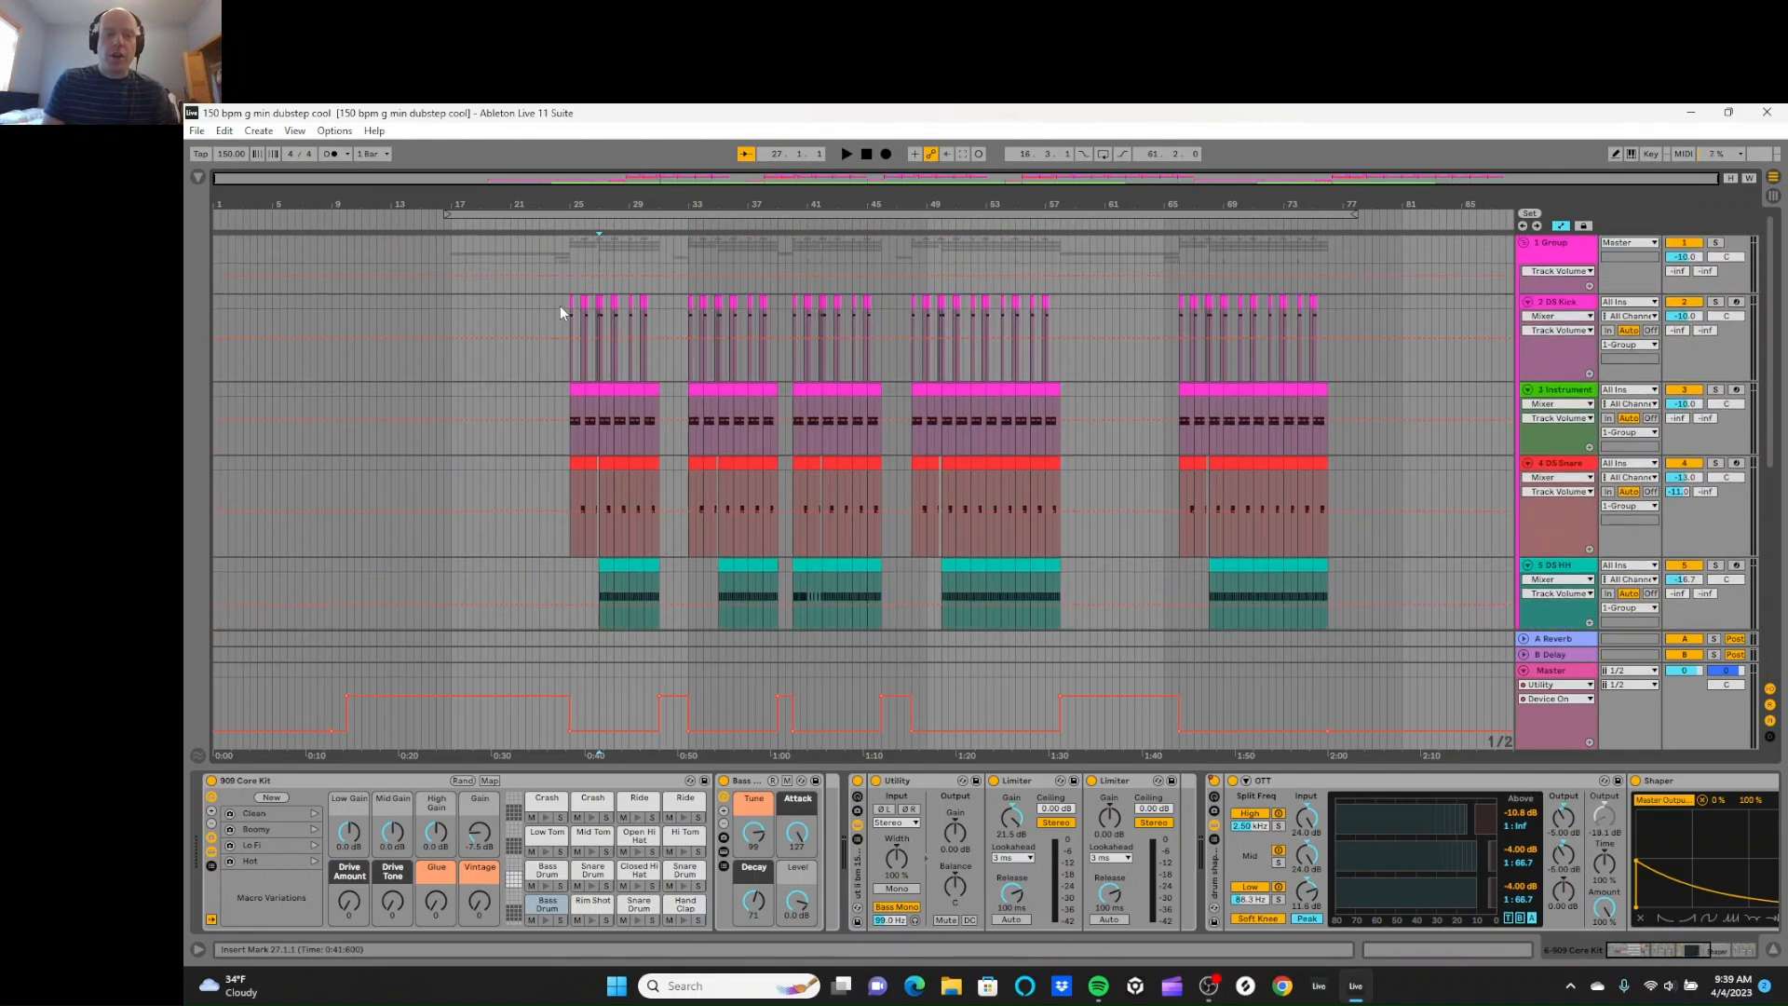
pyautogui.click(561, 305)
pyautogui.click(845, 154)
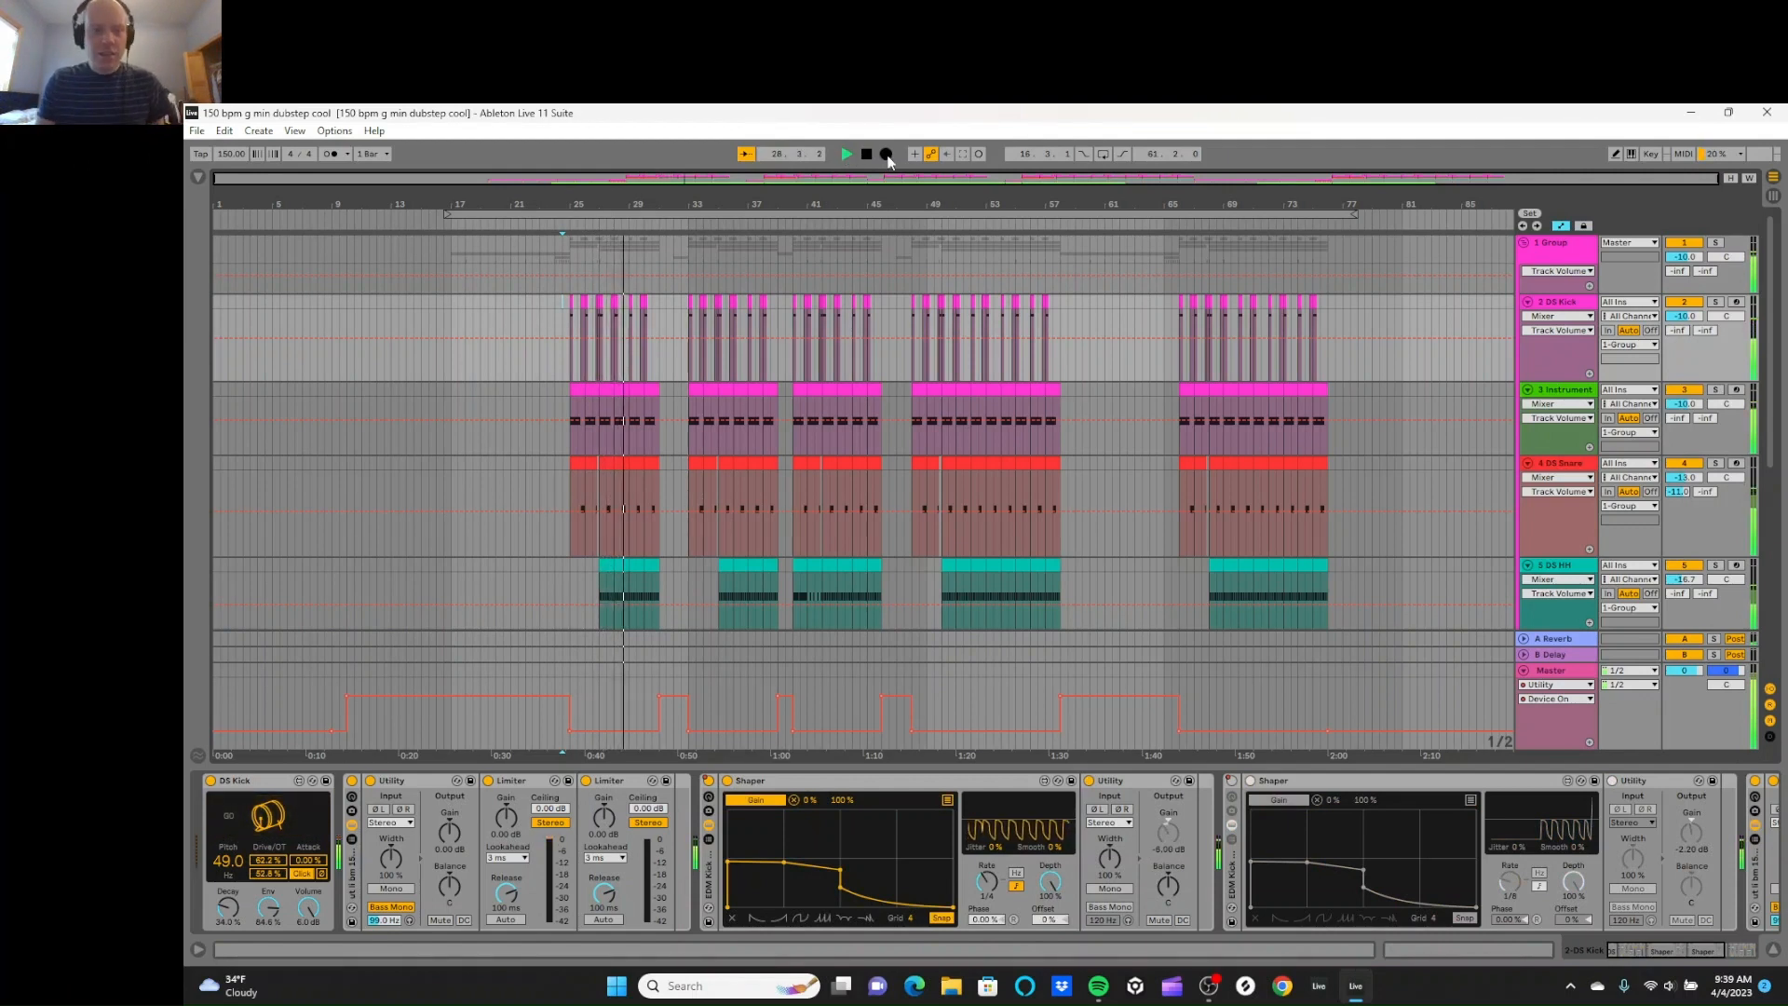
pyautogui.click(868, 154)
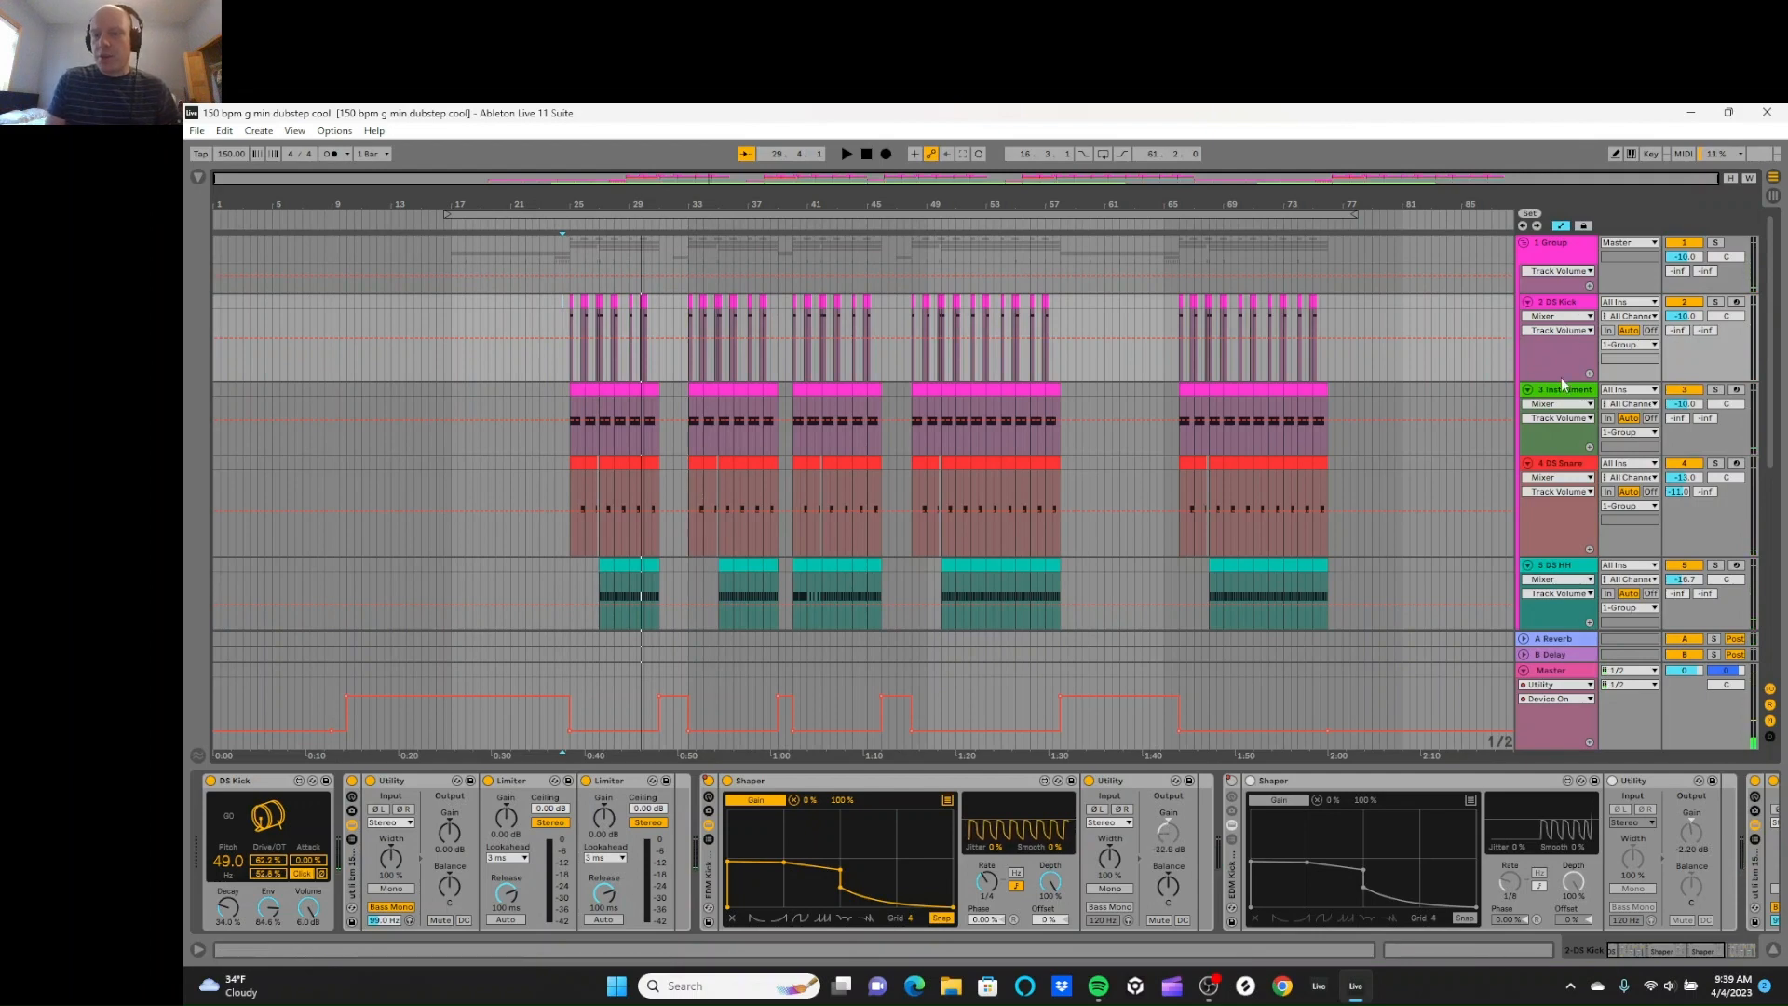
# Step: Examine the arrangement's tracks from the kick down to Serum and back up to the Instrument track
pyautogui.scroll(-5, 1563, 382)
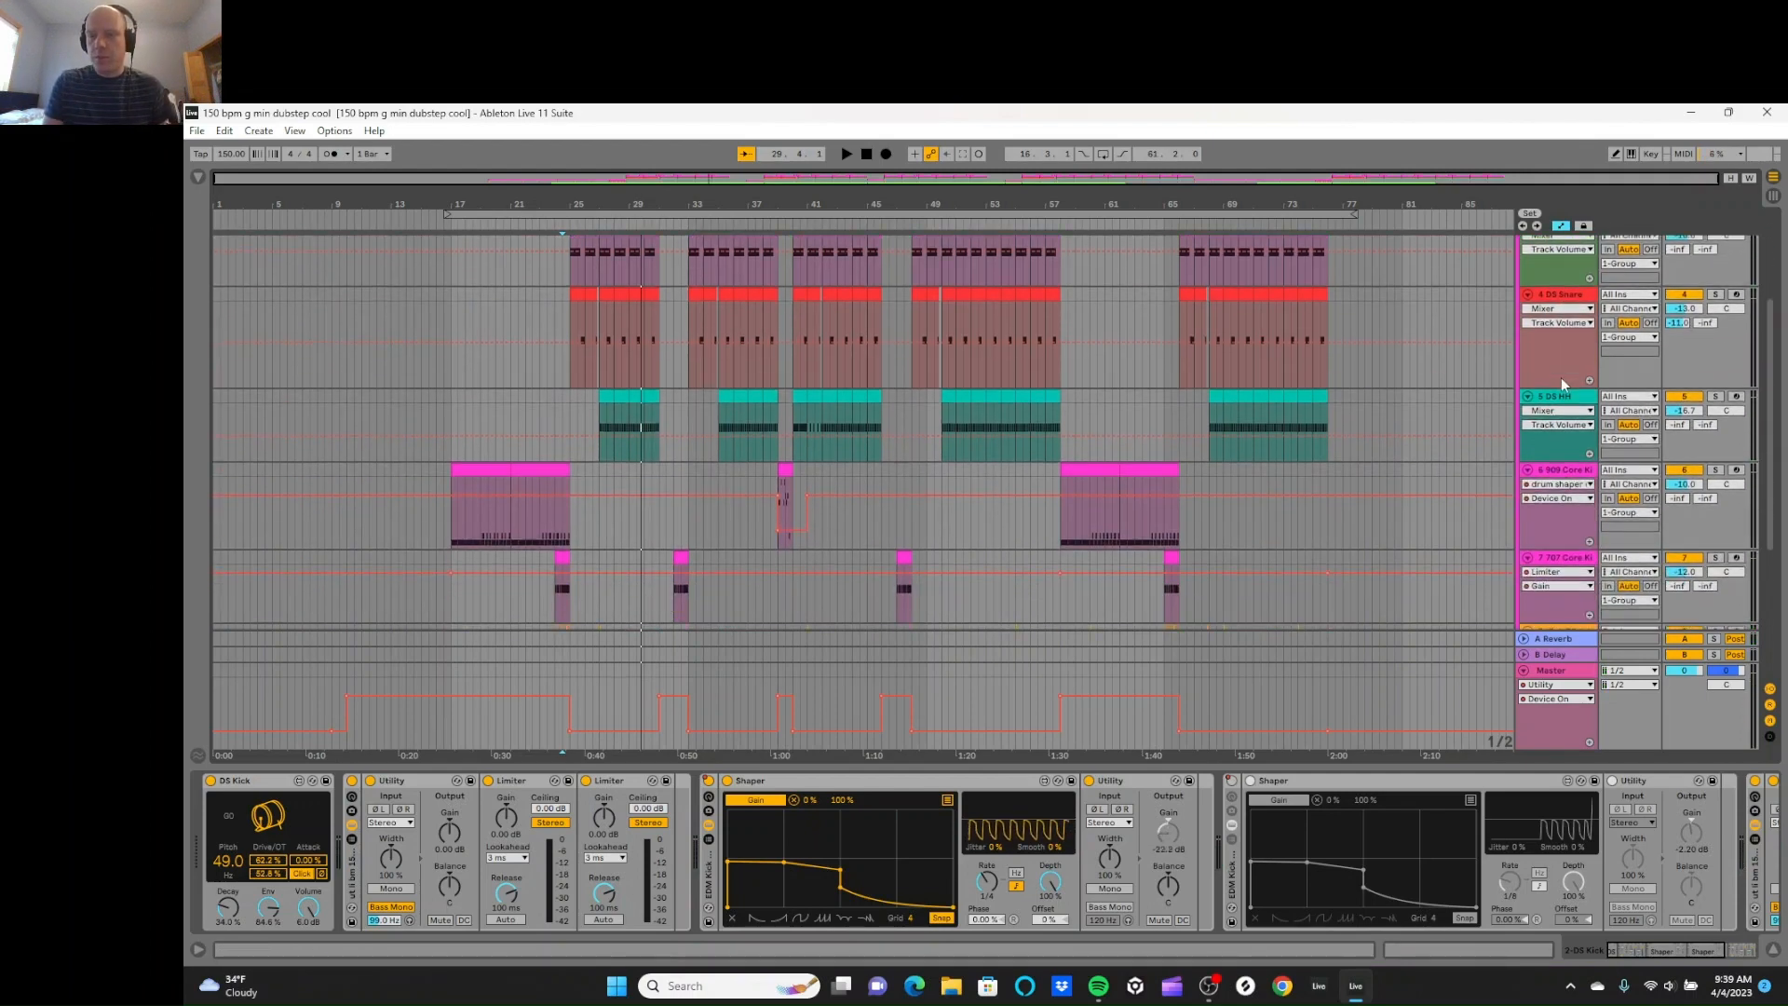
pyautogui.scroll(-5, 1561, 378)
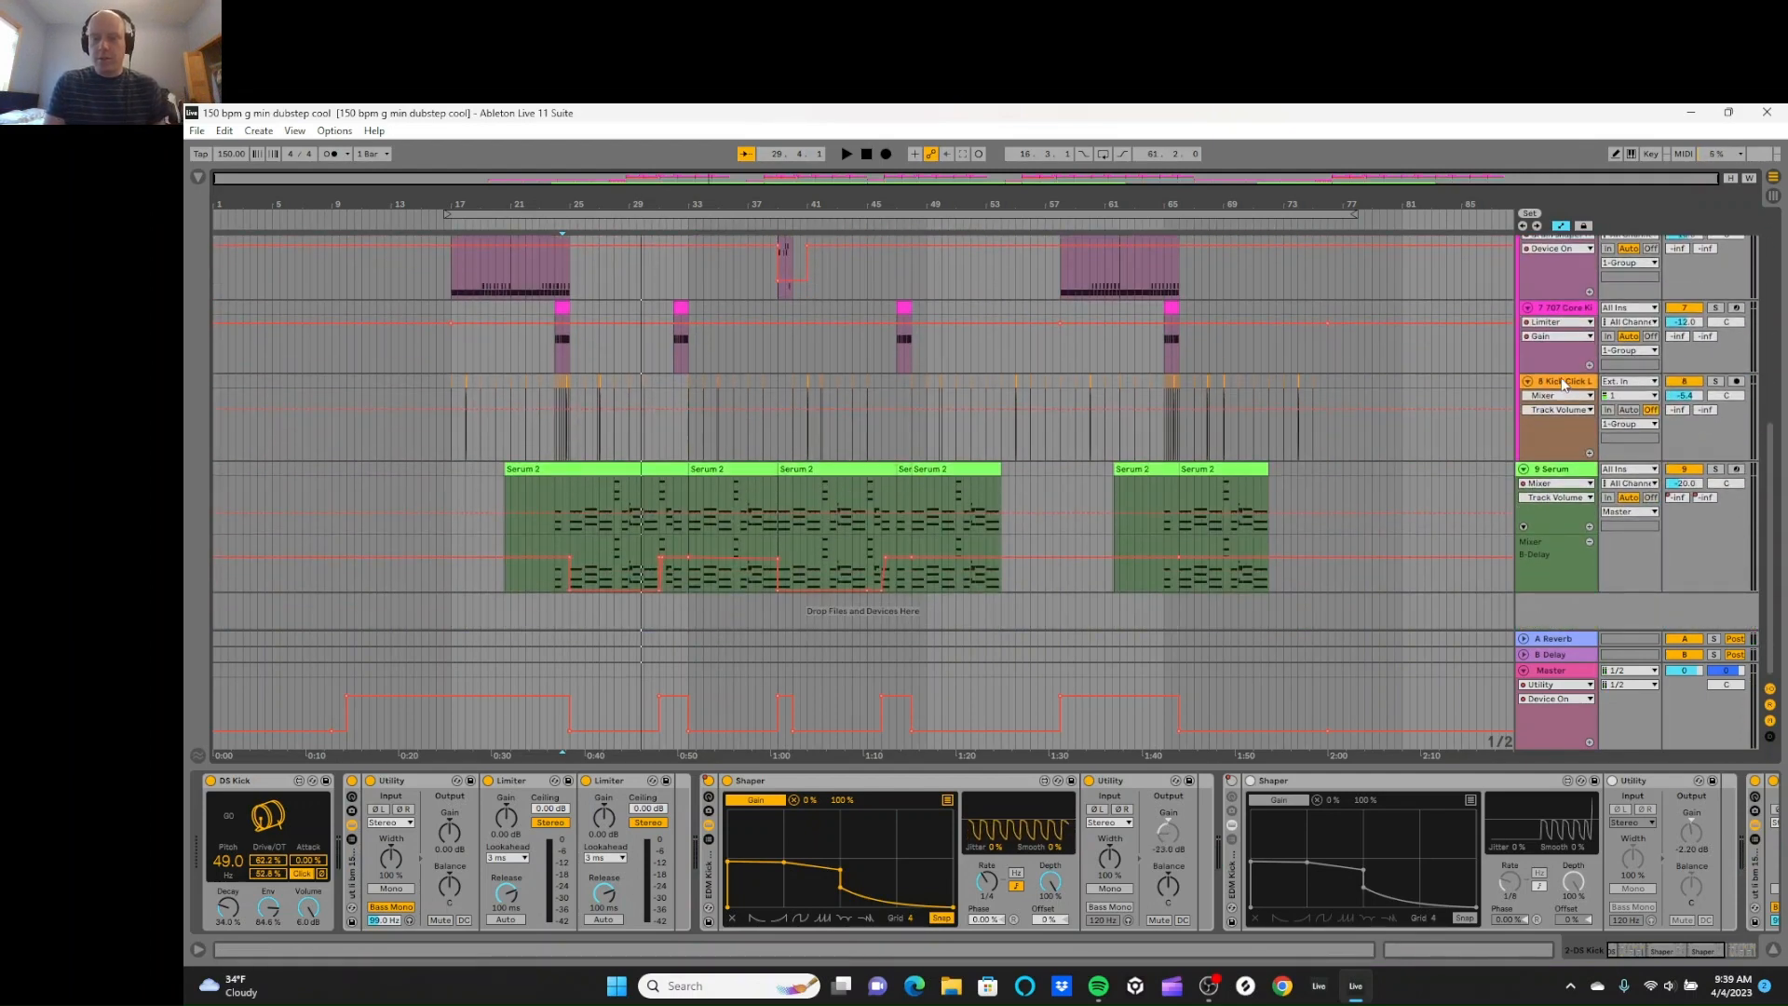
pyautogui.scroll(1, 1563, 384)
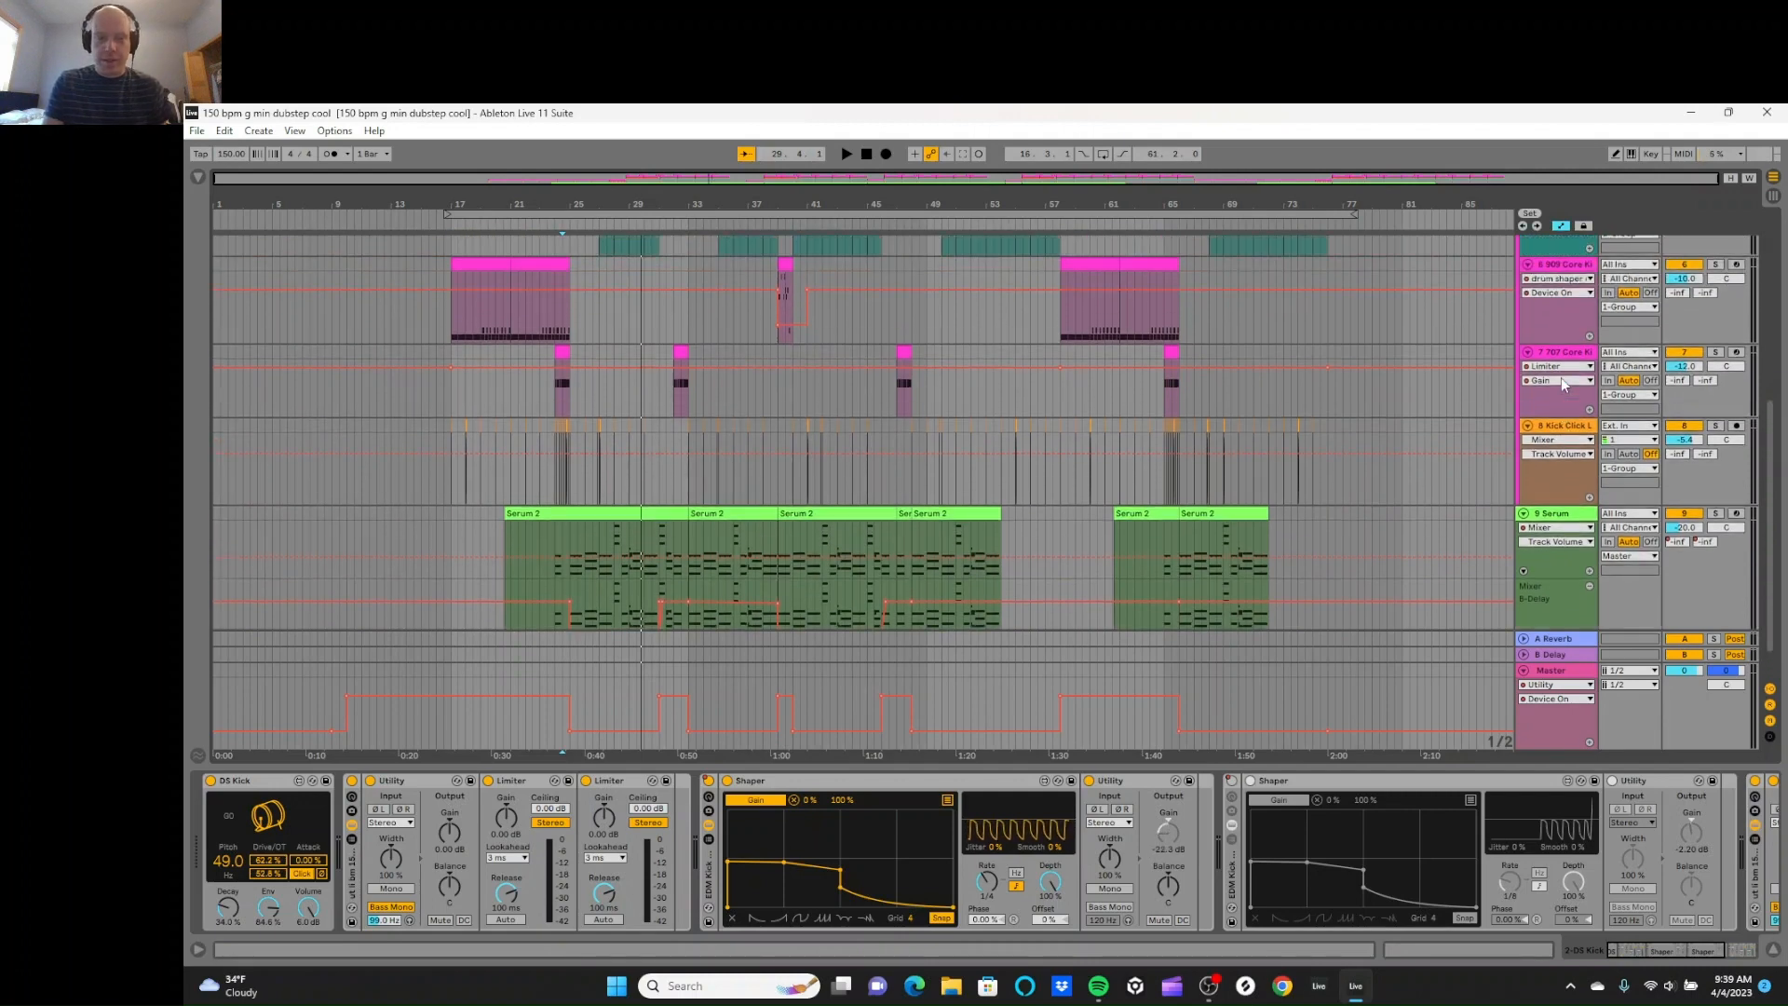
pyautogui.scroll(8, 1561, 377)
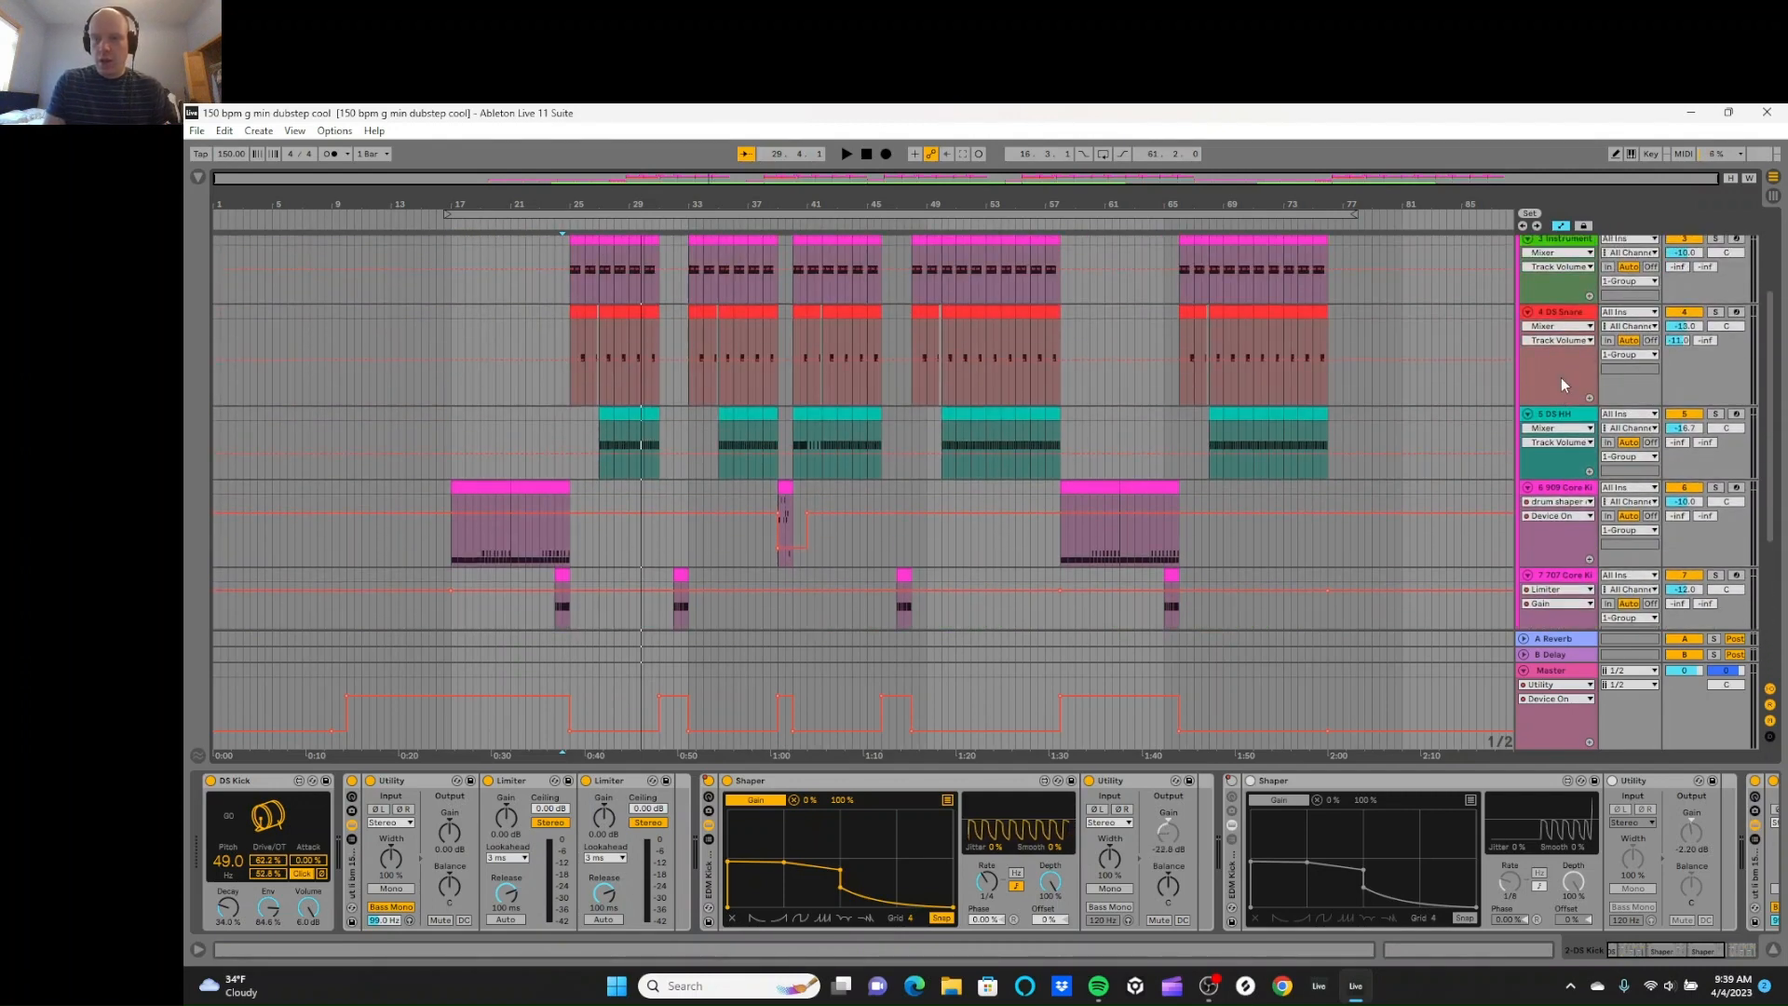
pyautogui.scroll(-8, 1562, 383)
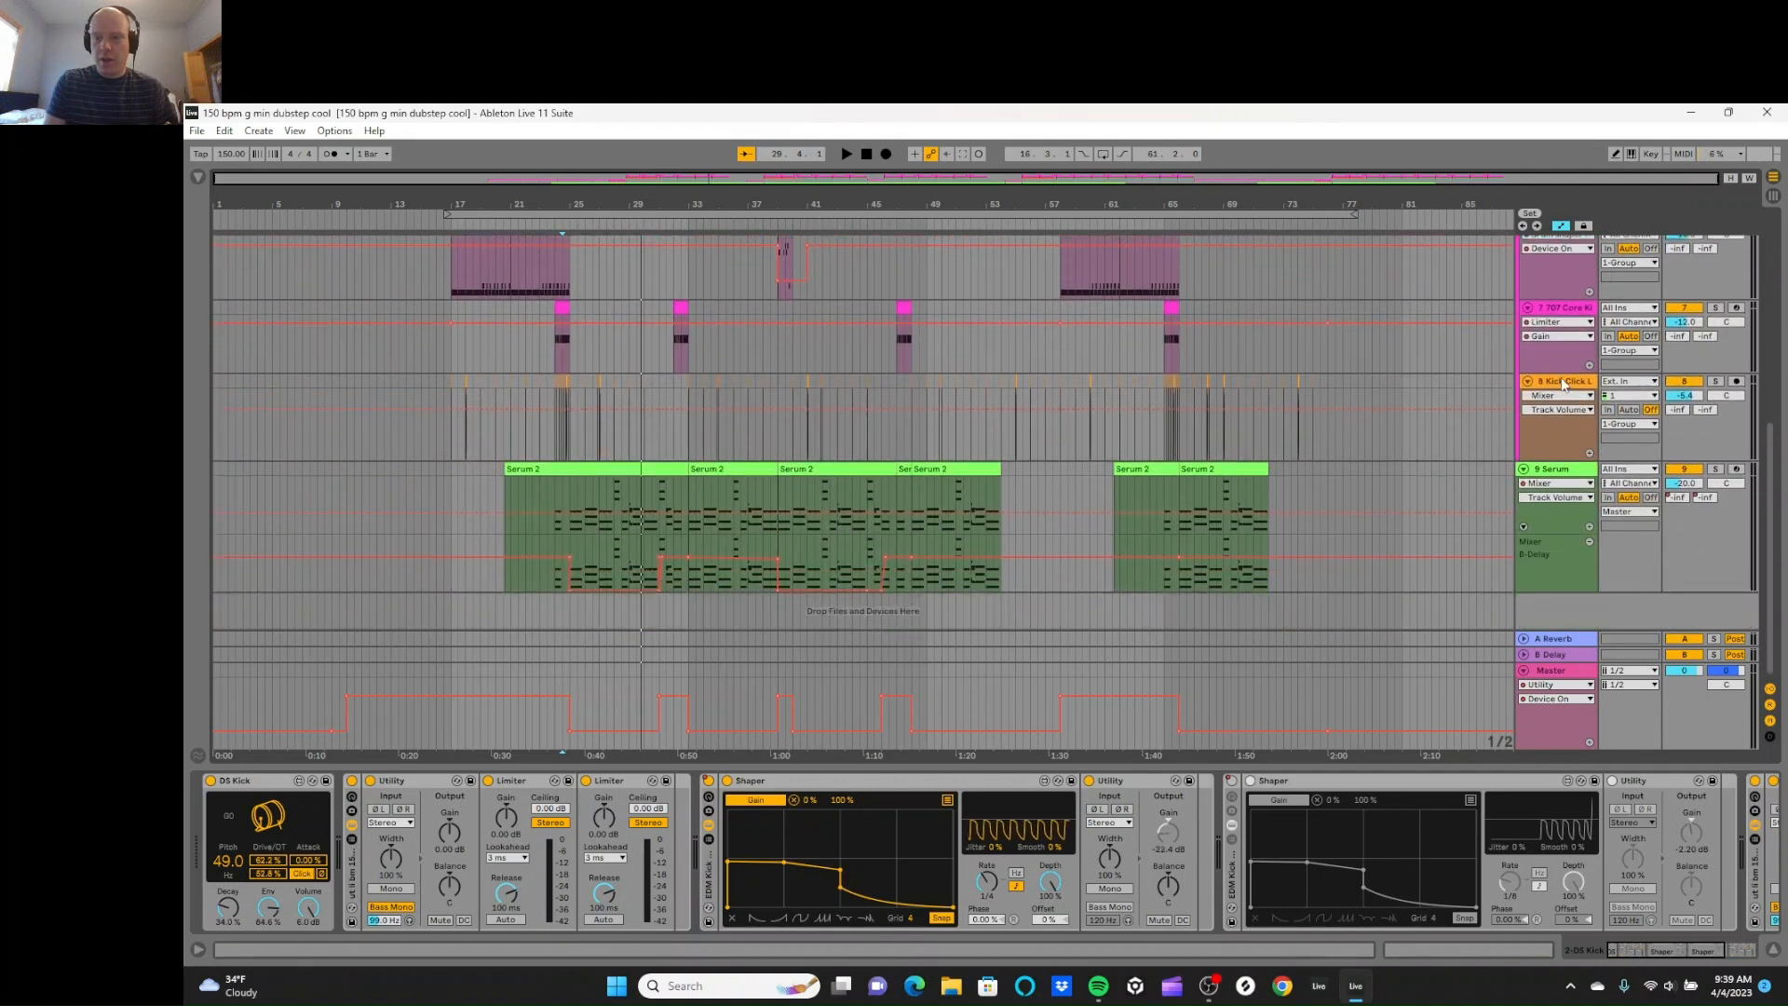
pyautogui.scroll(3, 1563, 384)
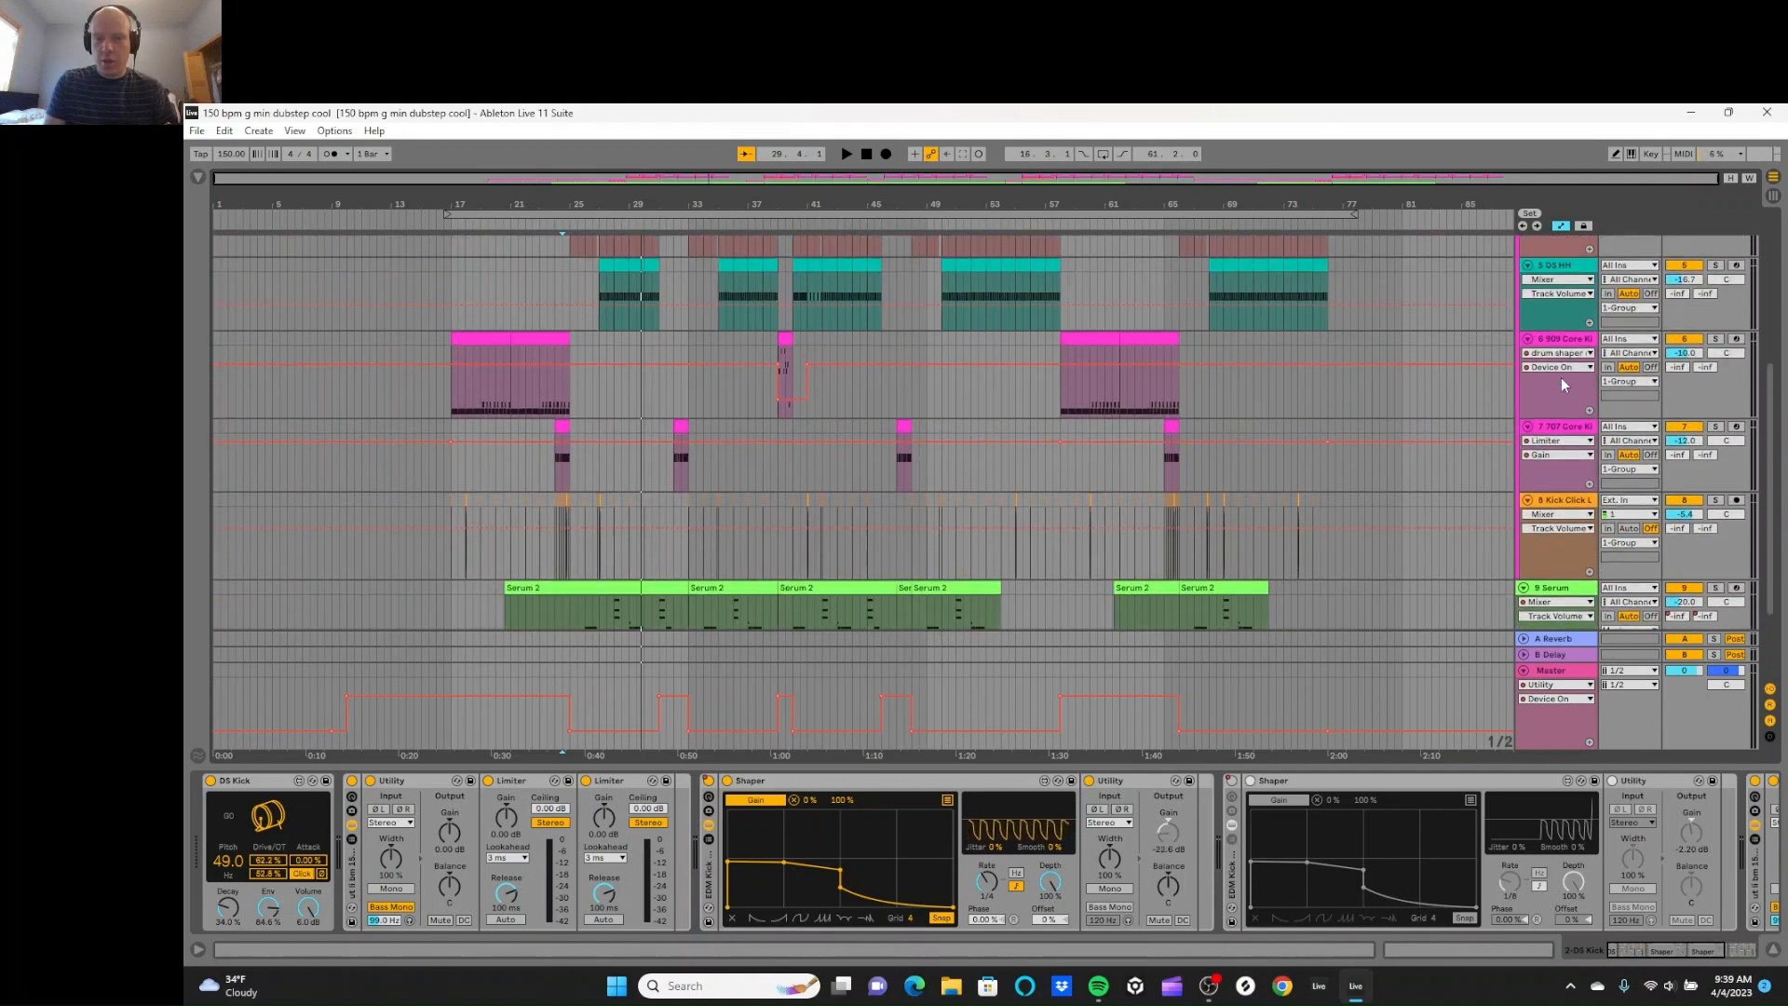
pyautogui.scroll(5, 1561, 377)
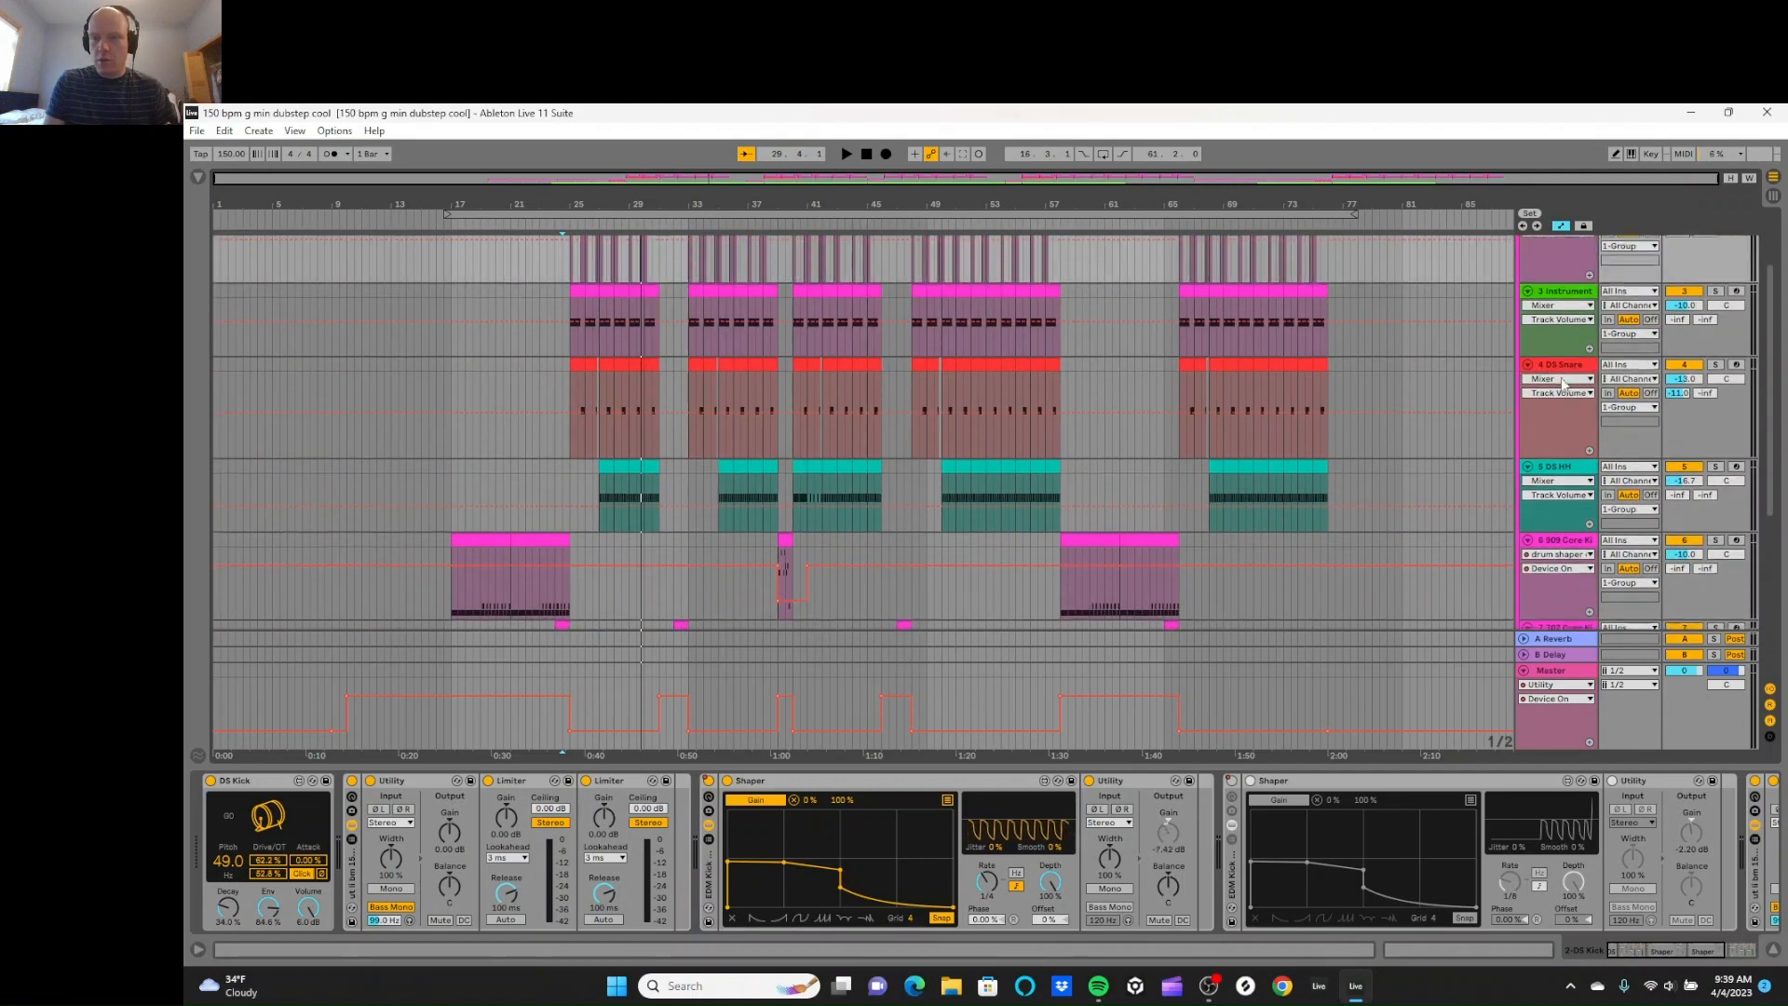
pyautogui.scroll(2, 1563, 382)
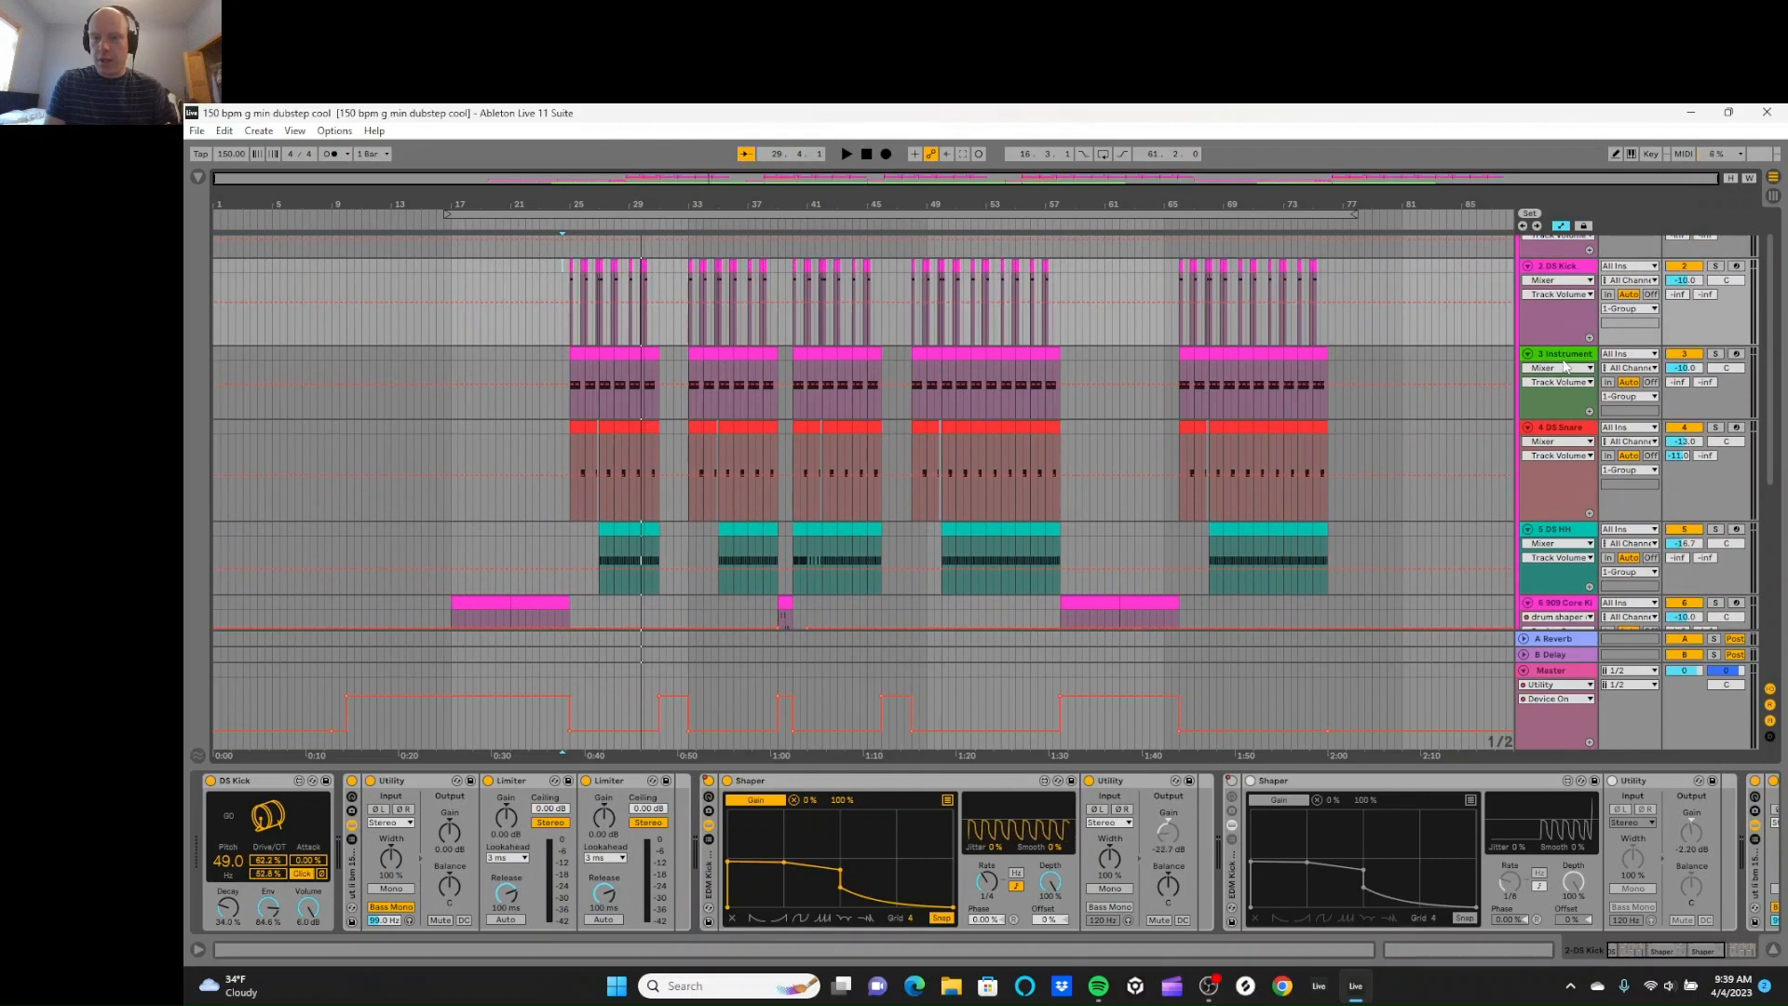
# Step: Solo the Instrument track and audition it from bar 27
pyautogui.click(1565, 362)
pyautogui.click(1715, 354)
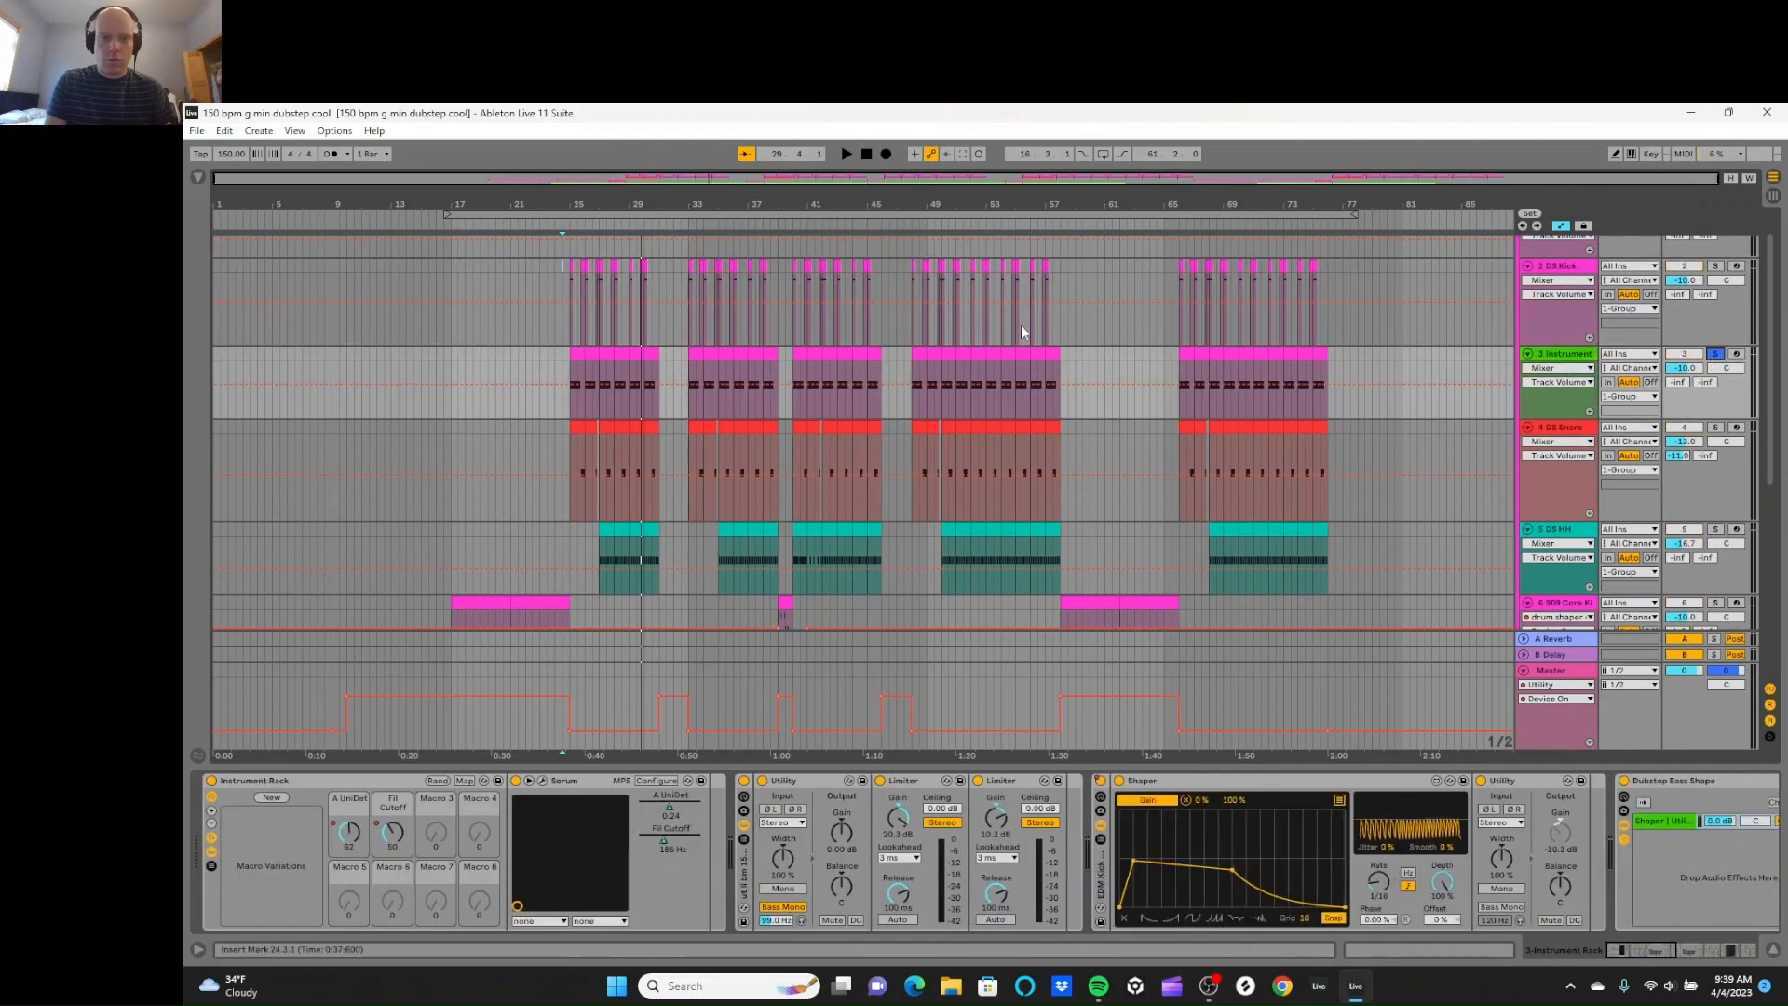
pyautogui.click(596, 404)
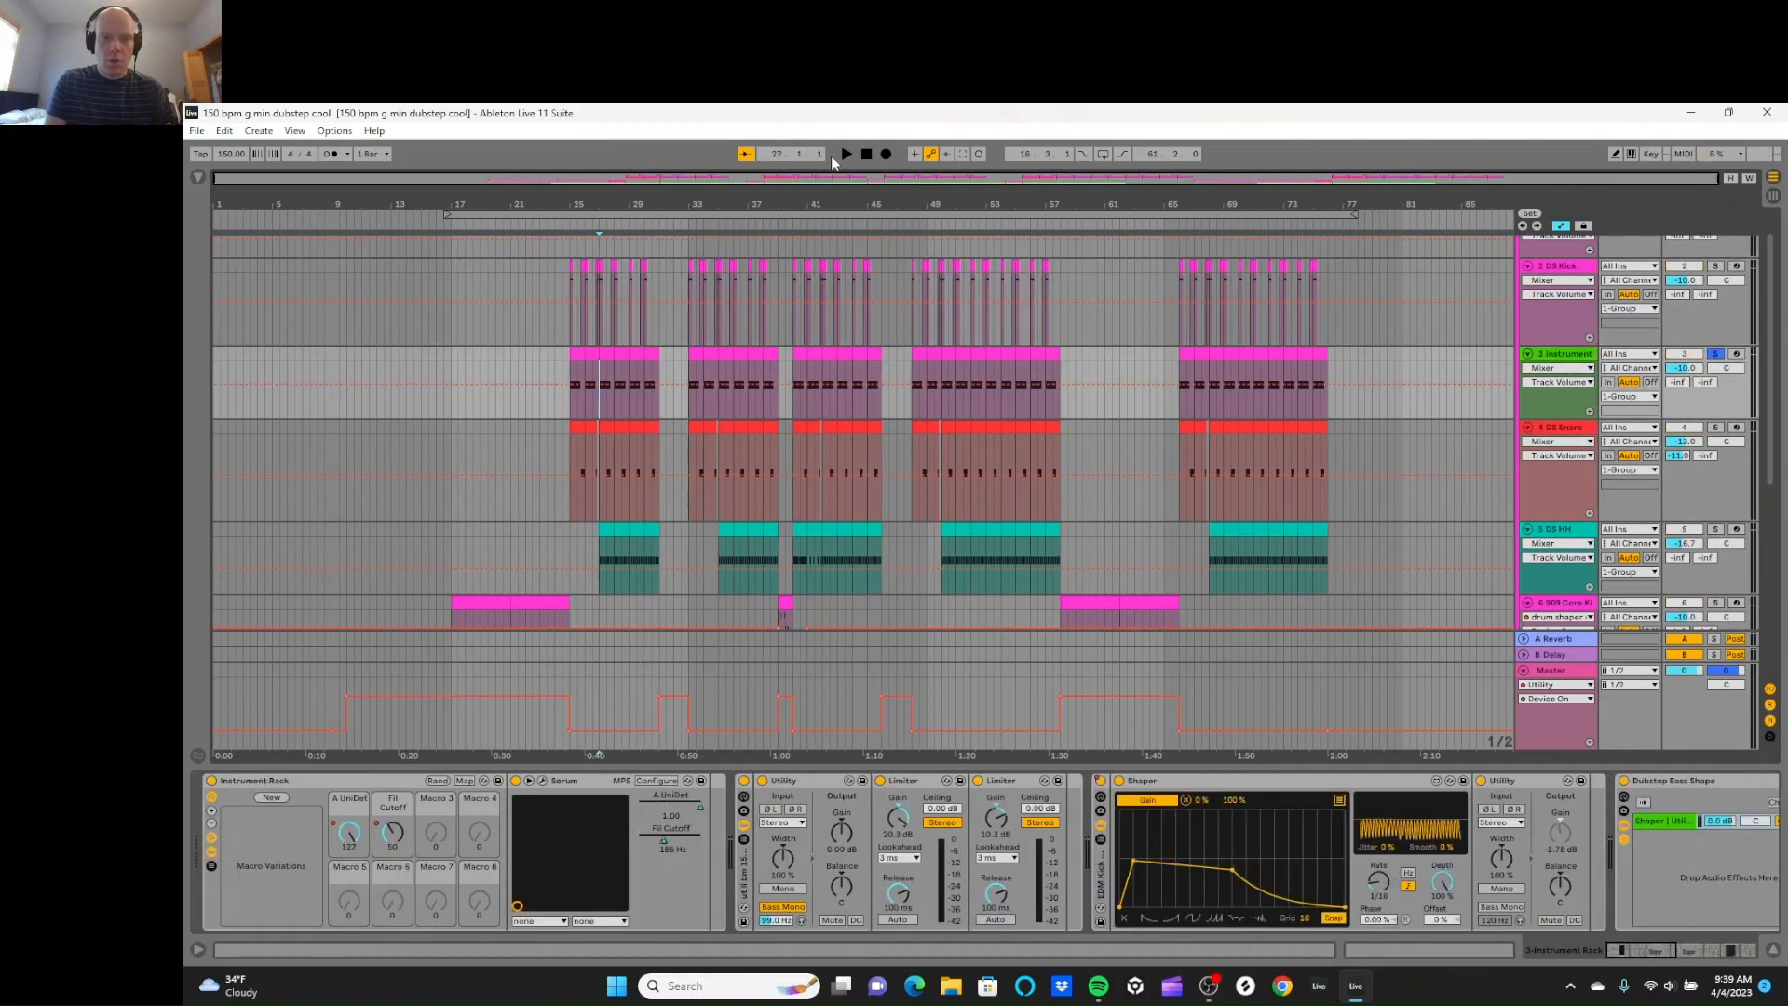
pyautogui.click(846, 155)
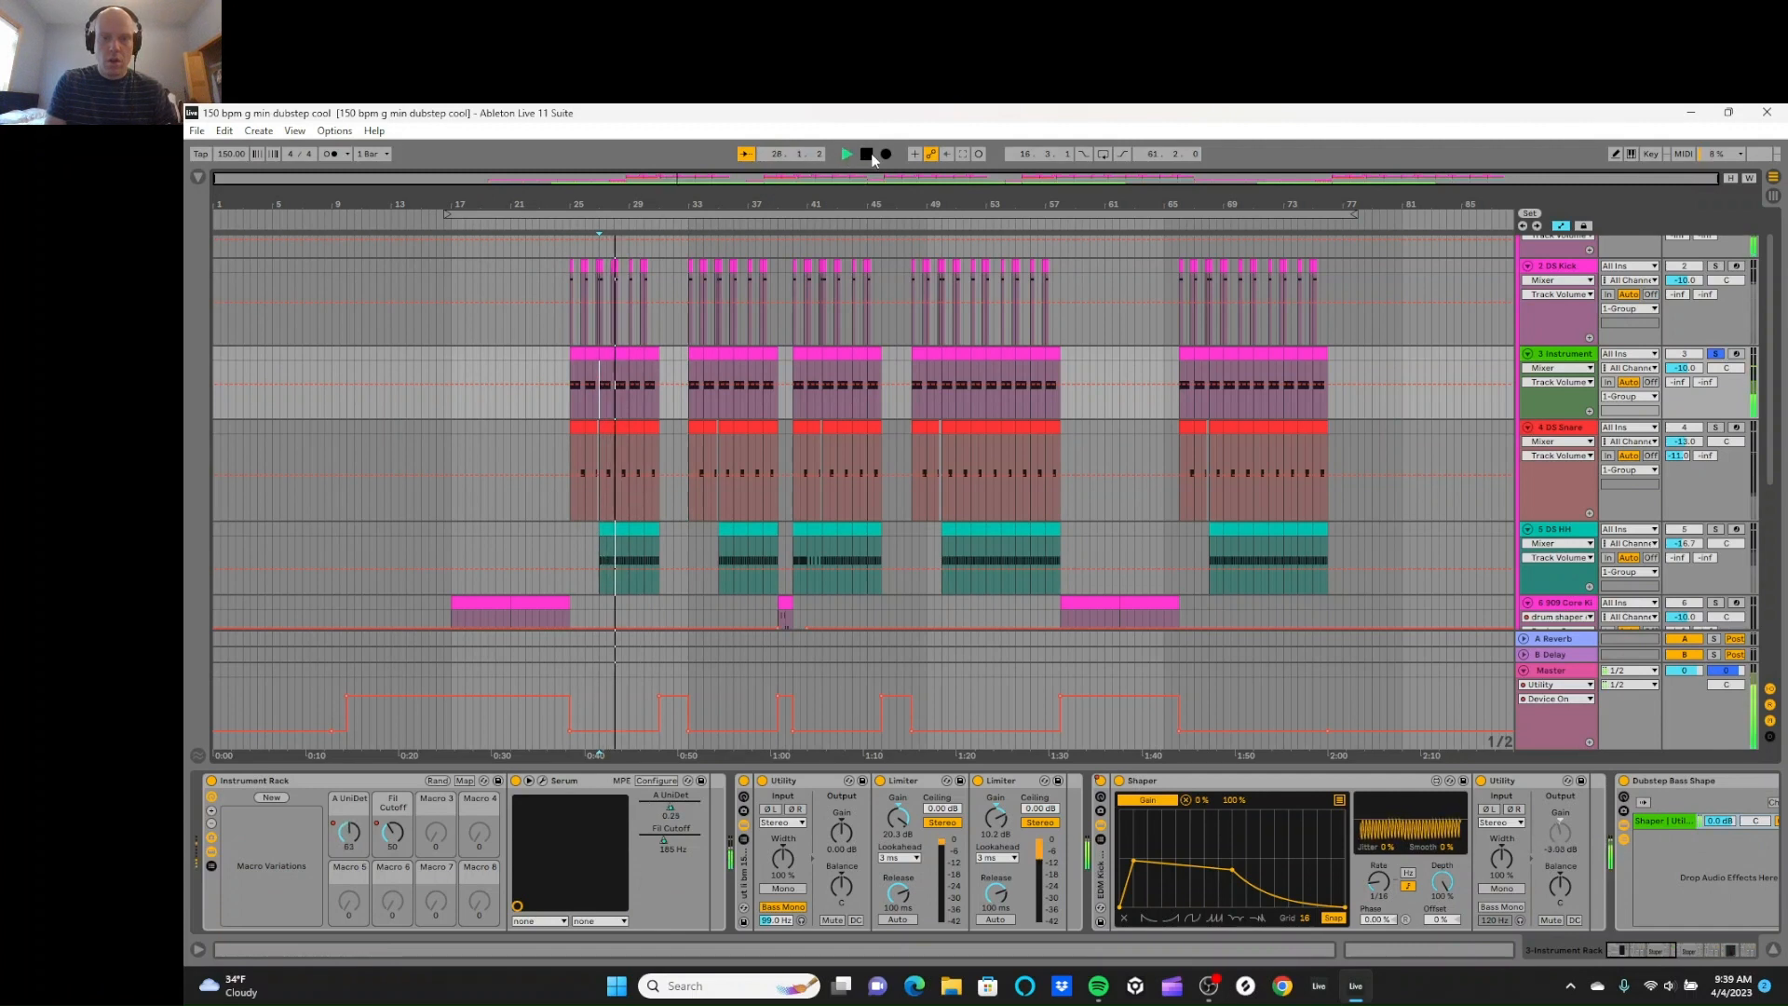
pyautogui.click(872, 157)
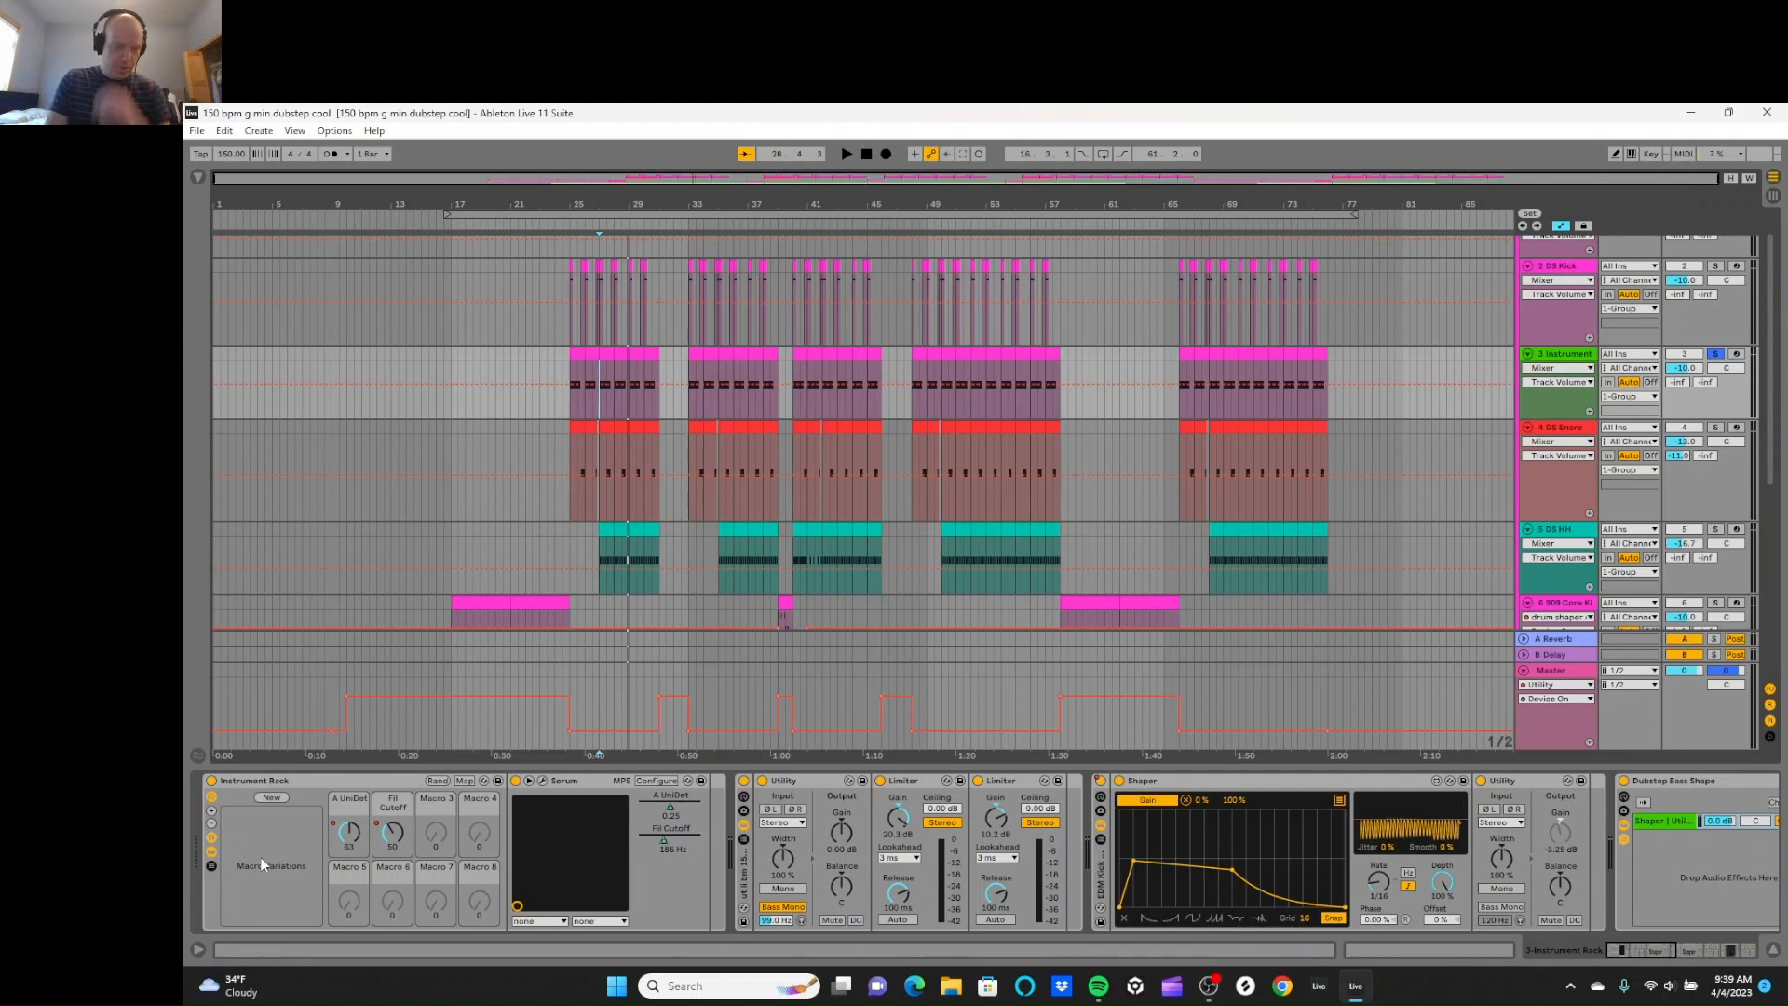
# Step: Save the Instrument track's Serum patch as a user preset named "150 bpm g min dubstep cool bass patch" and close Serum
pyautogui.click(212, 866)
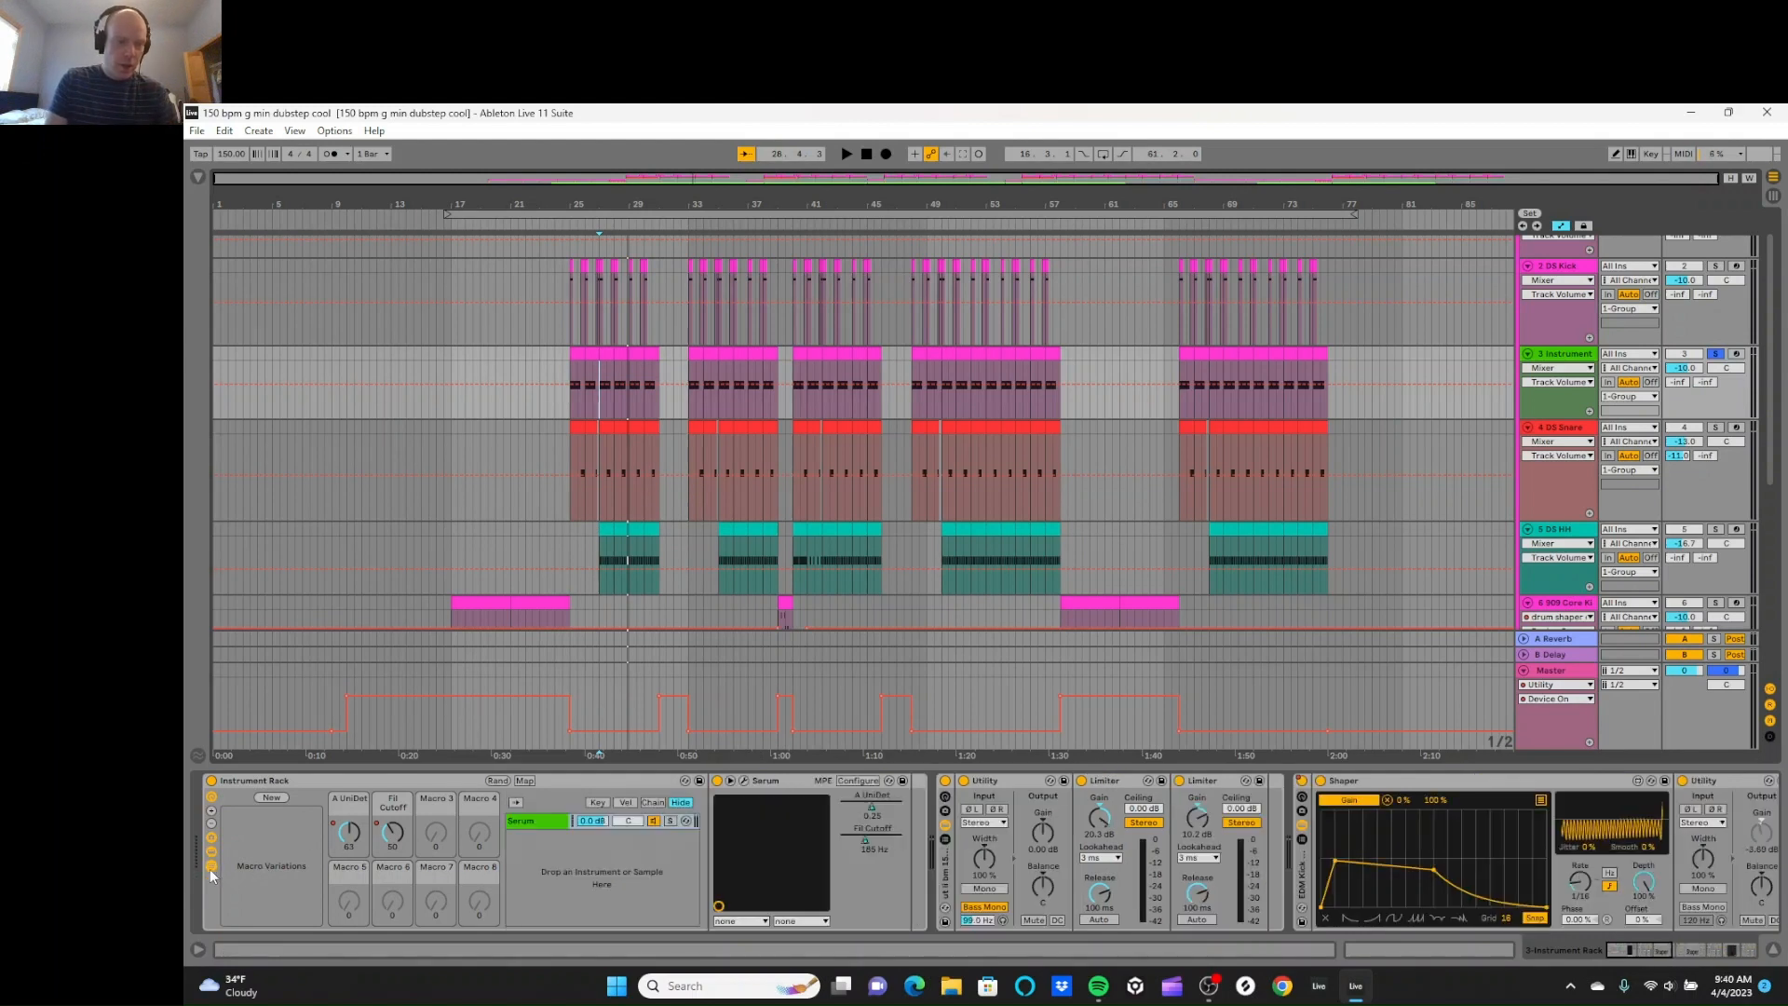
pyautogui.click(211, 866)
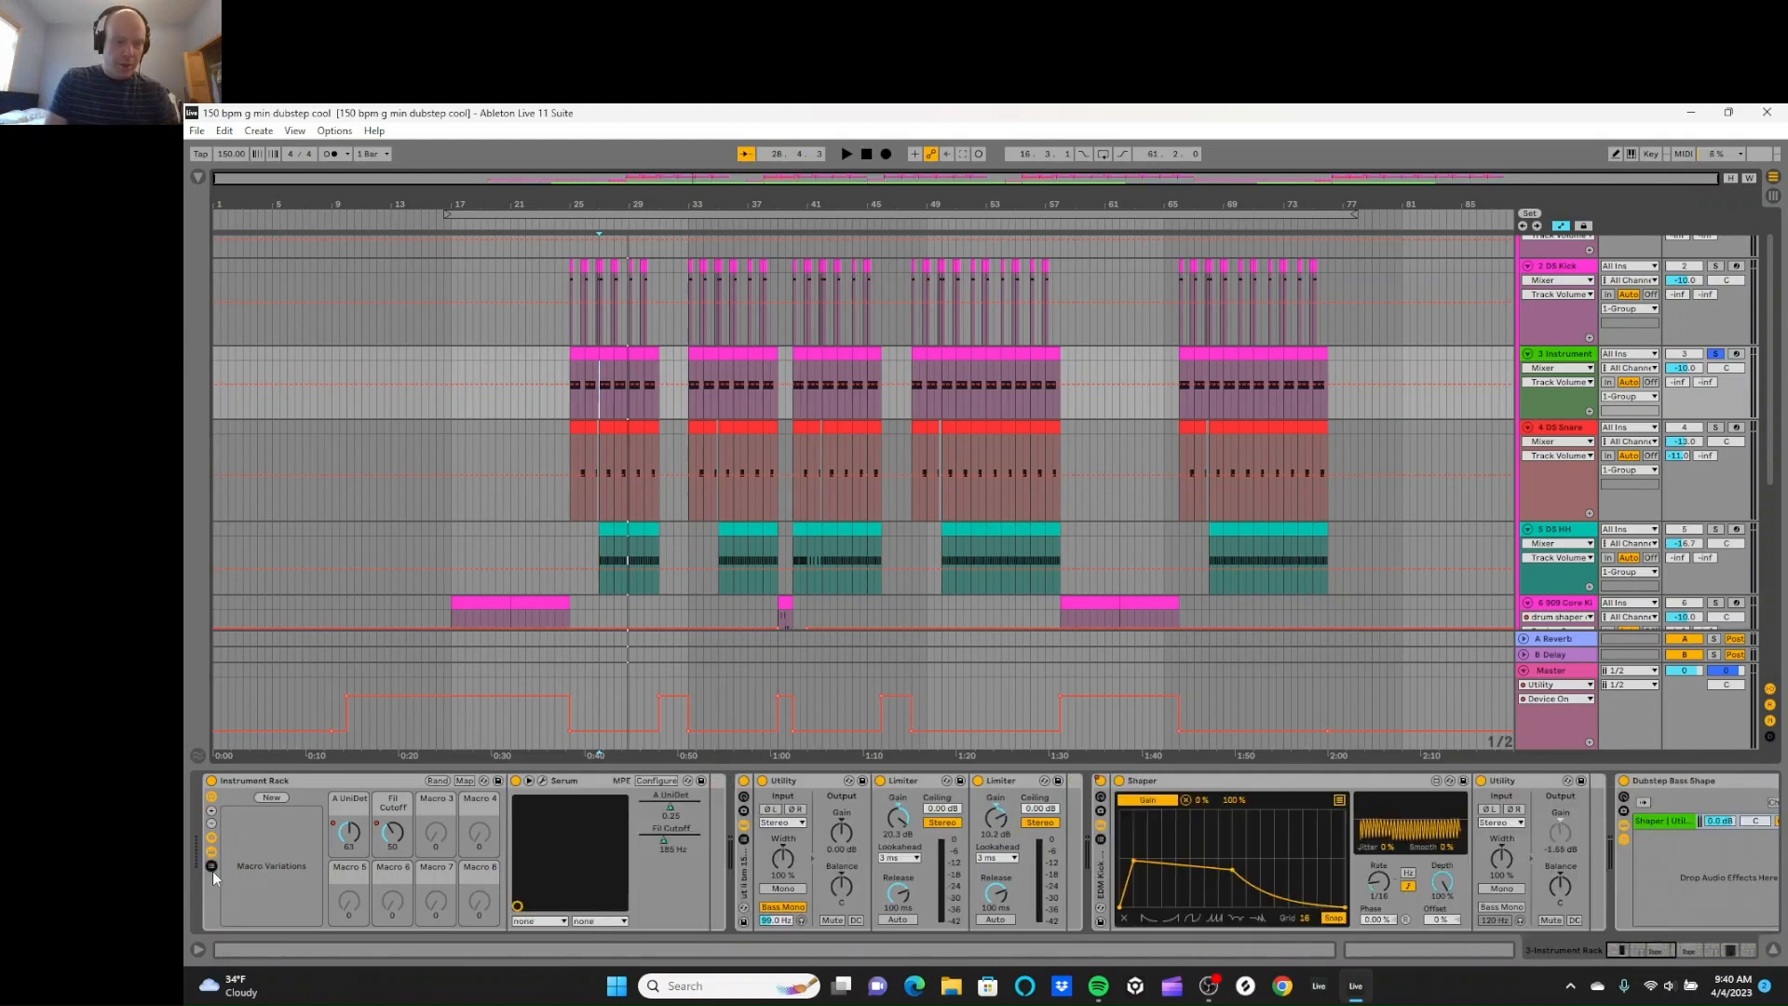
pyautogui.click(544, 784)
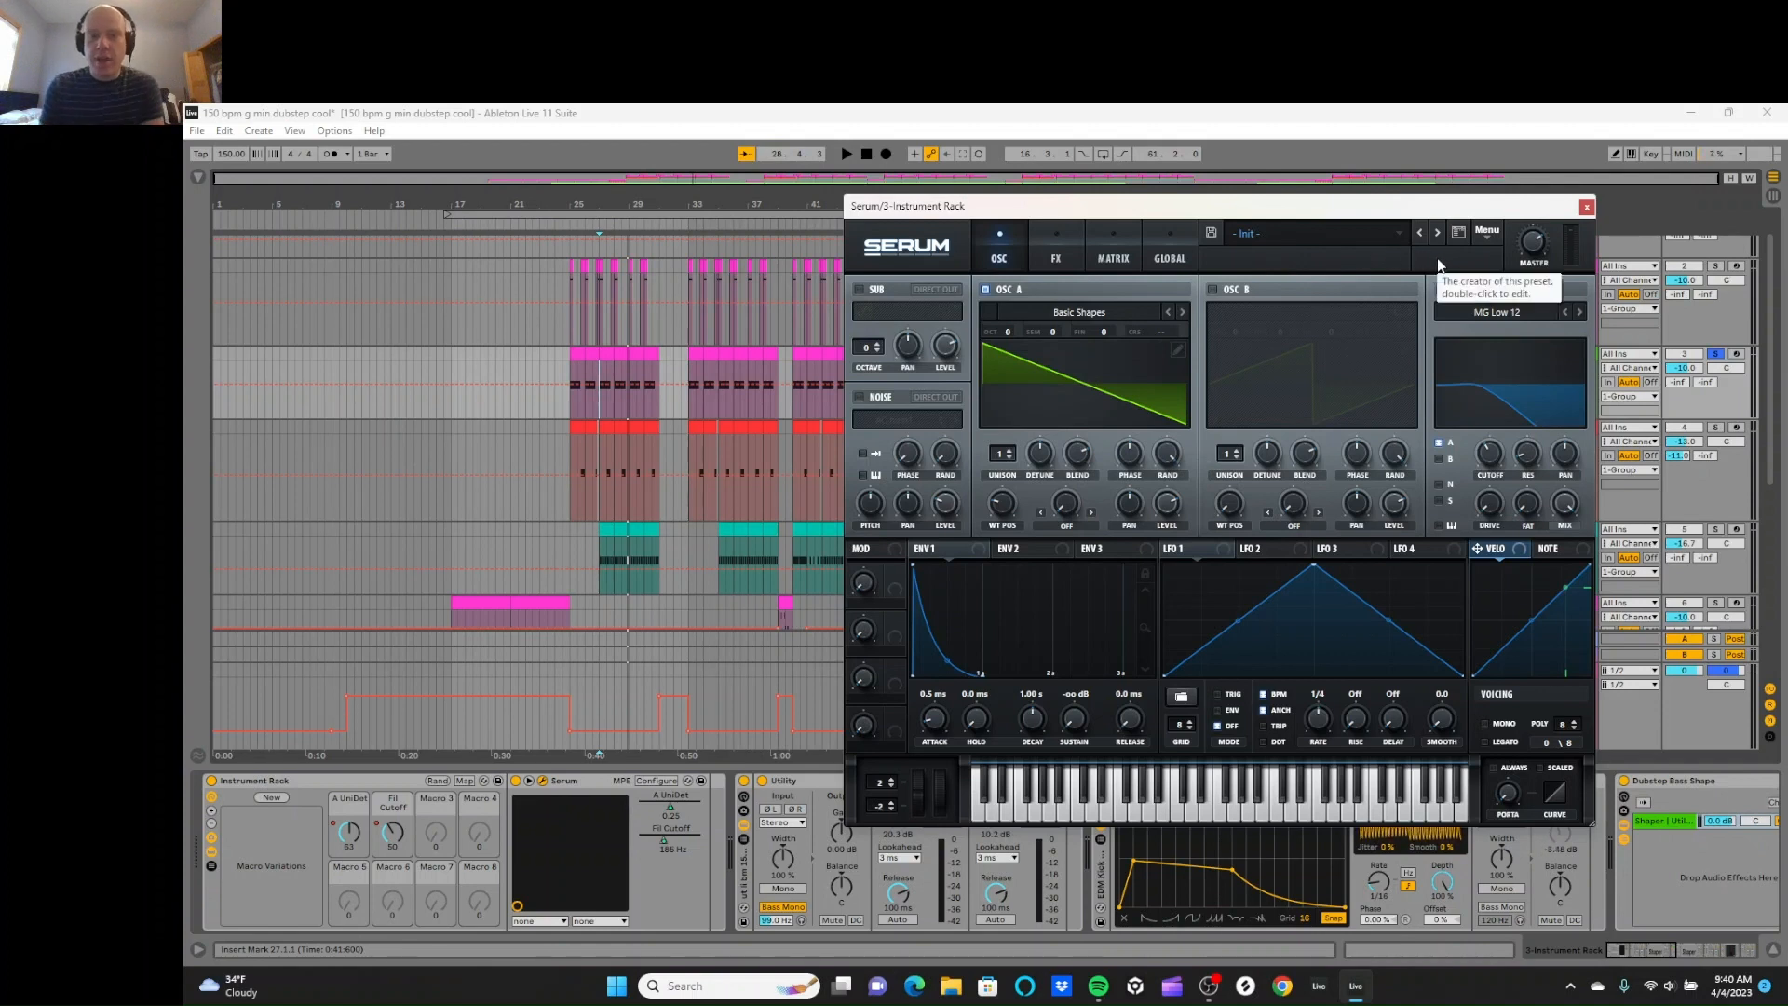
pyautogui.click(1212, 233)
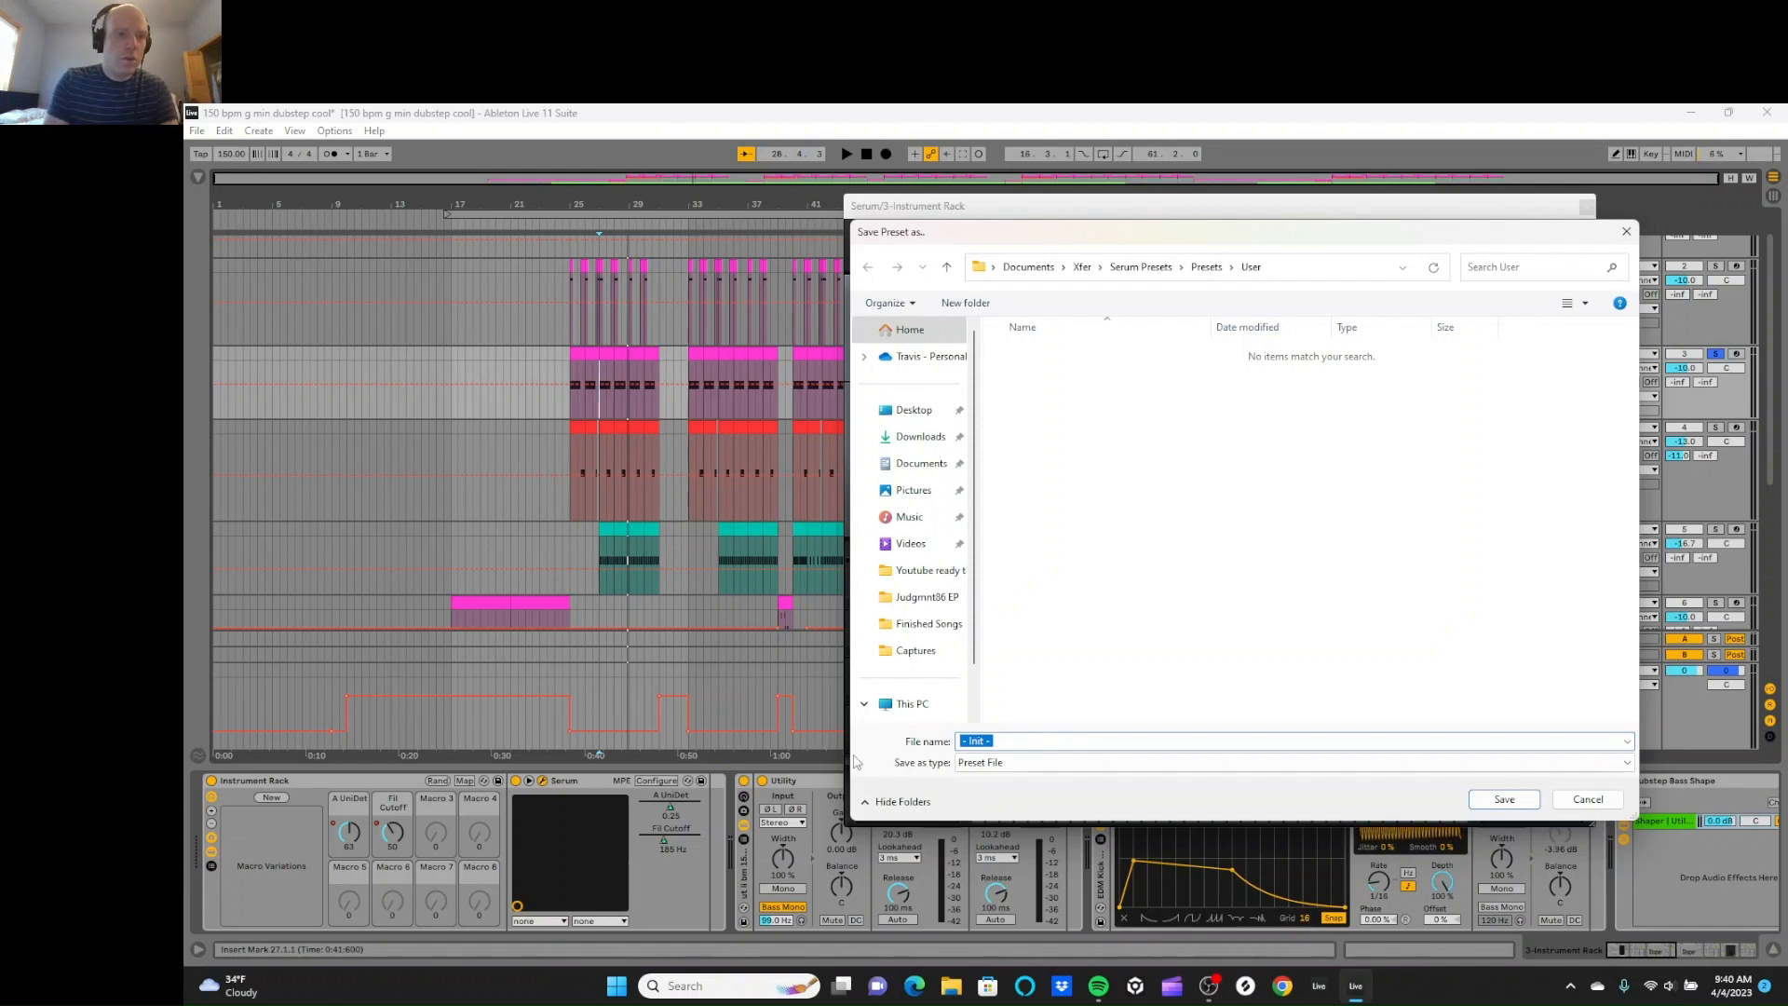
pyautogui.write('150 bpm')
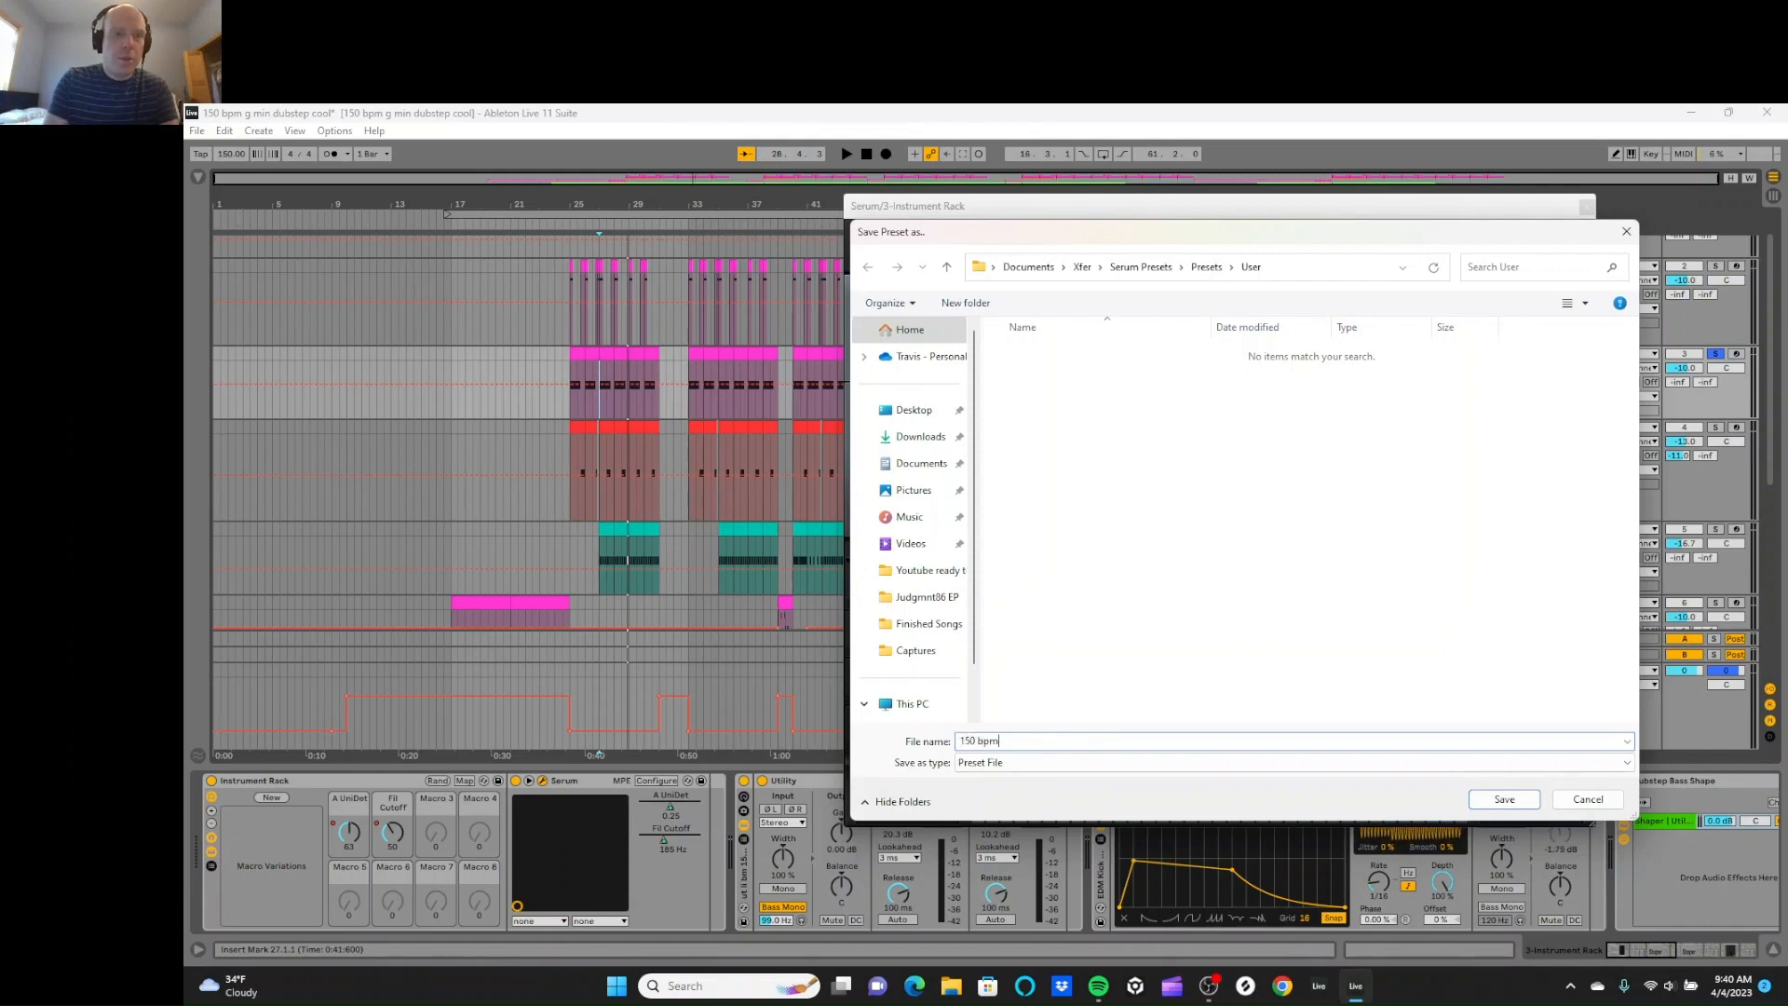
pyautogui.write(' g min d')
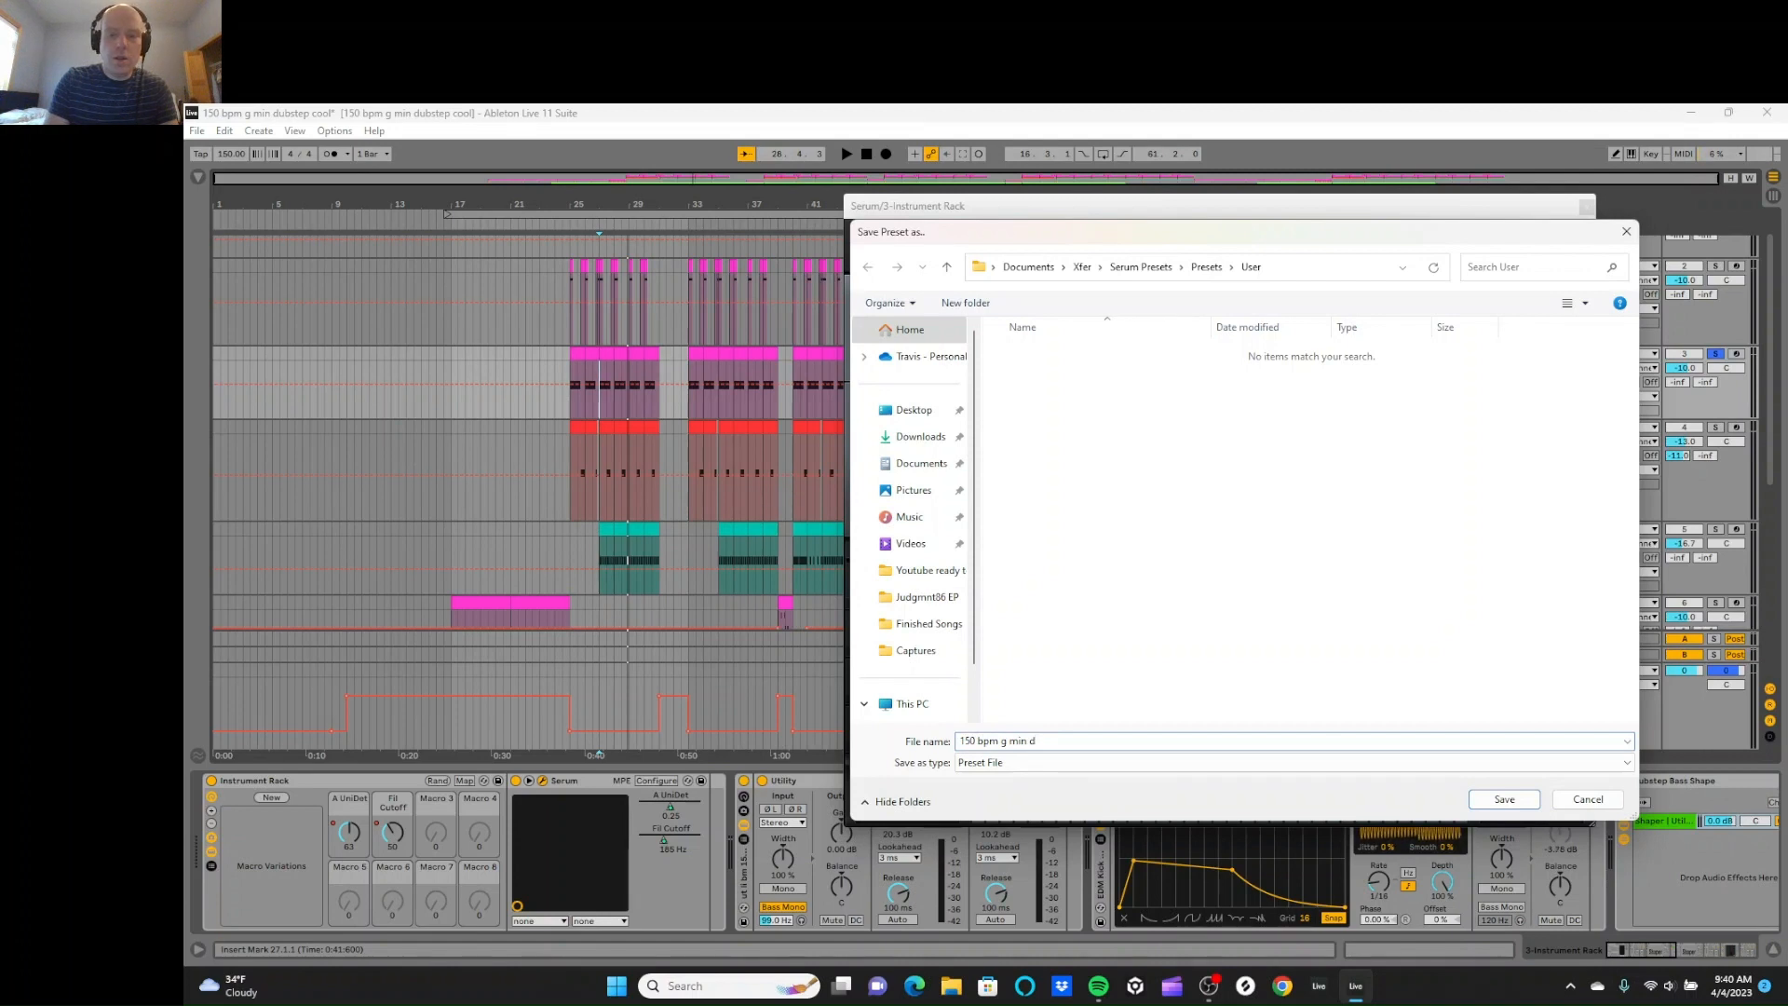
pyautogui.write('ubstep cool bass patch')
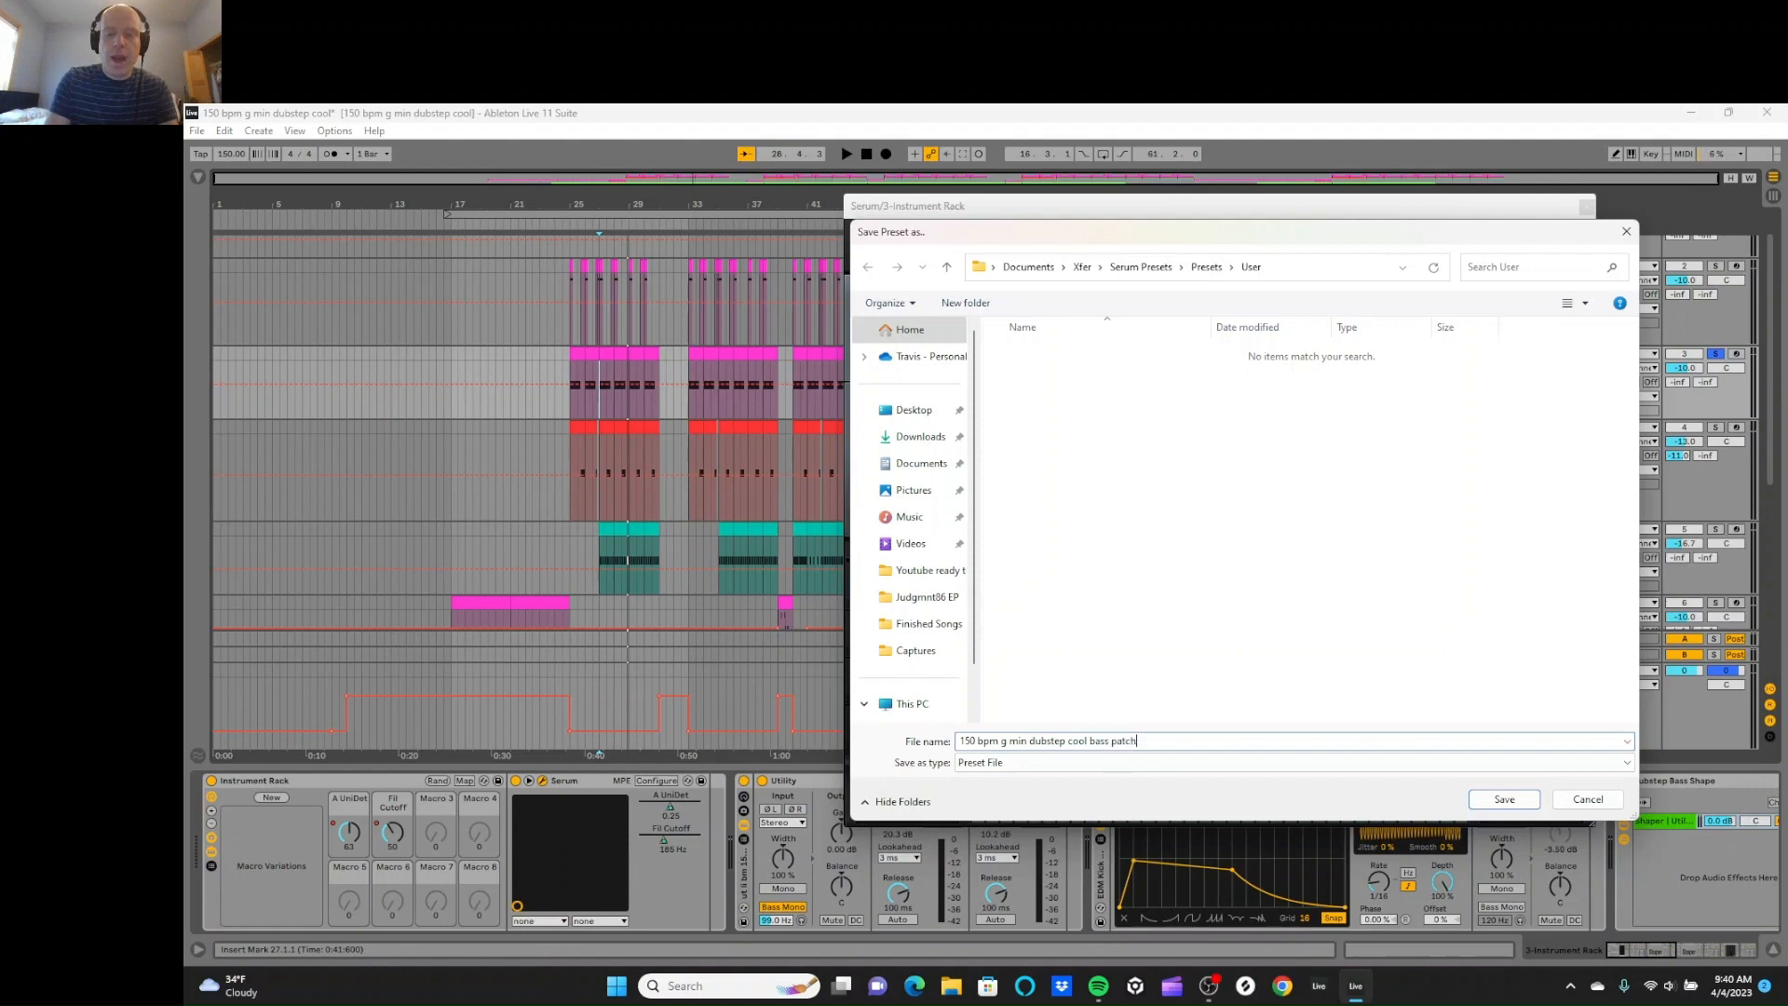
pyautogui.press('Return')
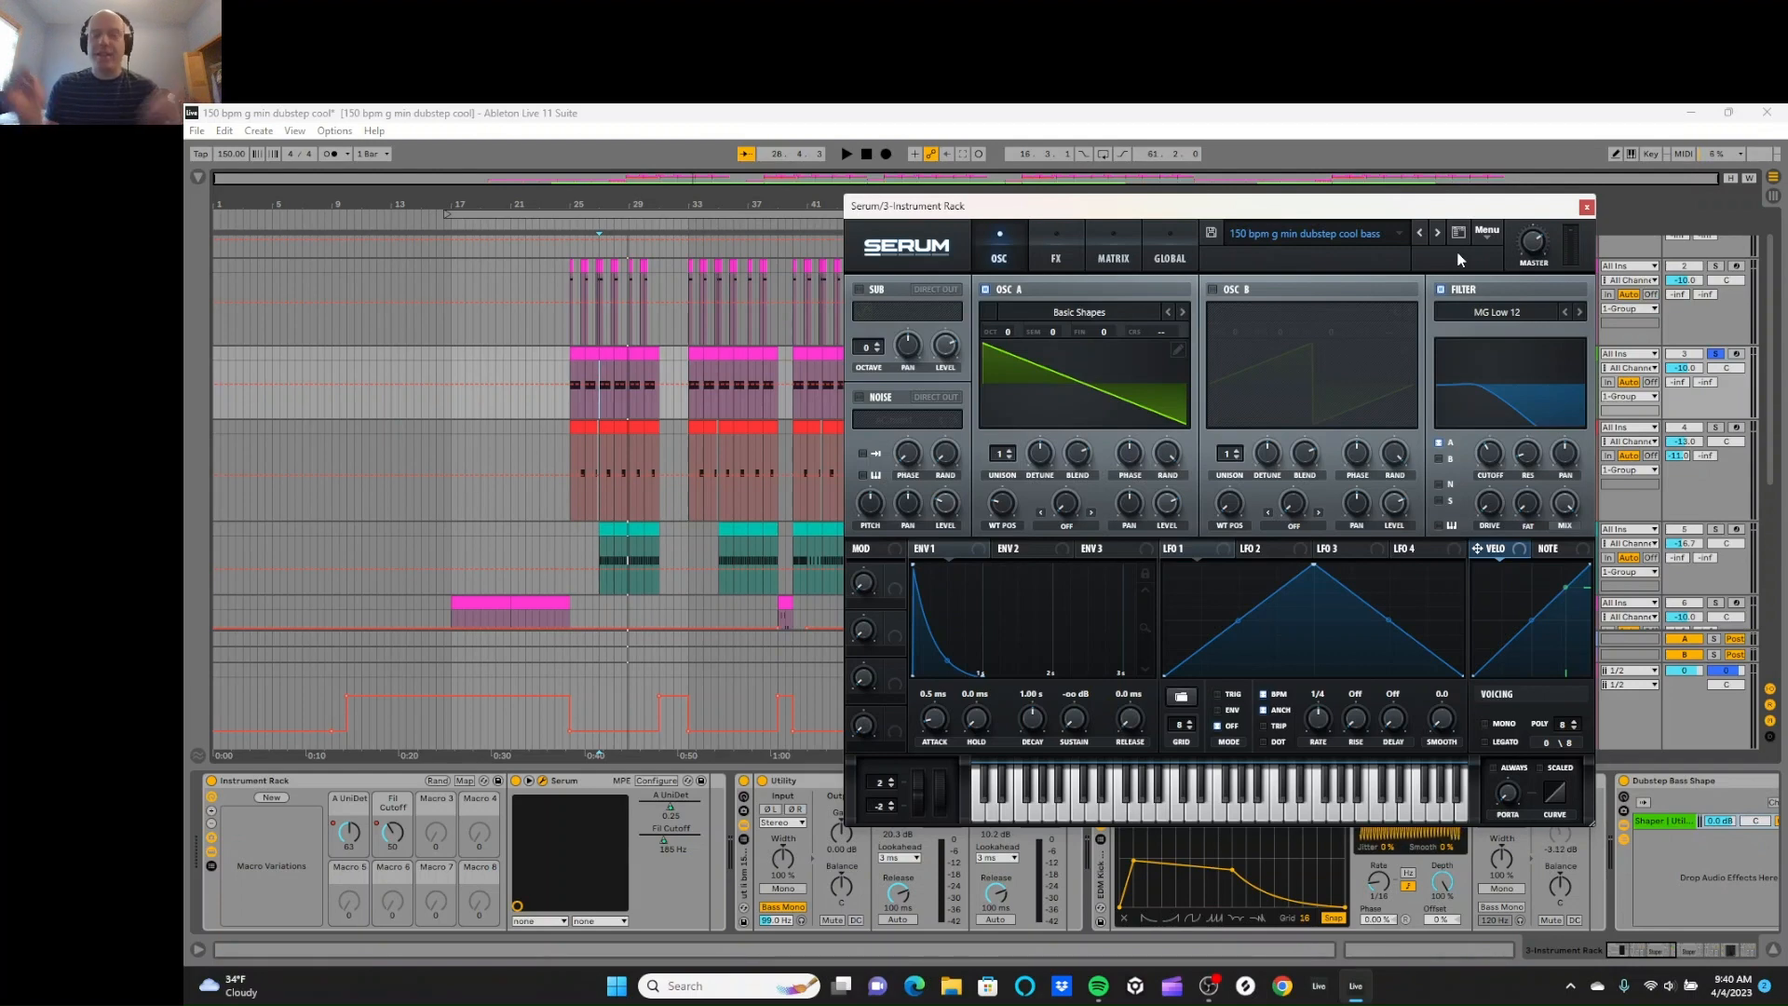
pyautogui.click(1585, 208)
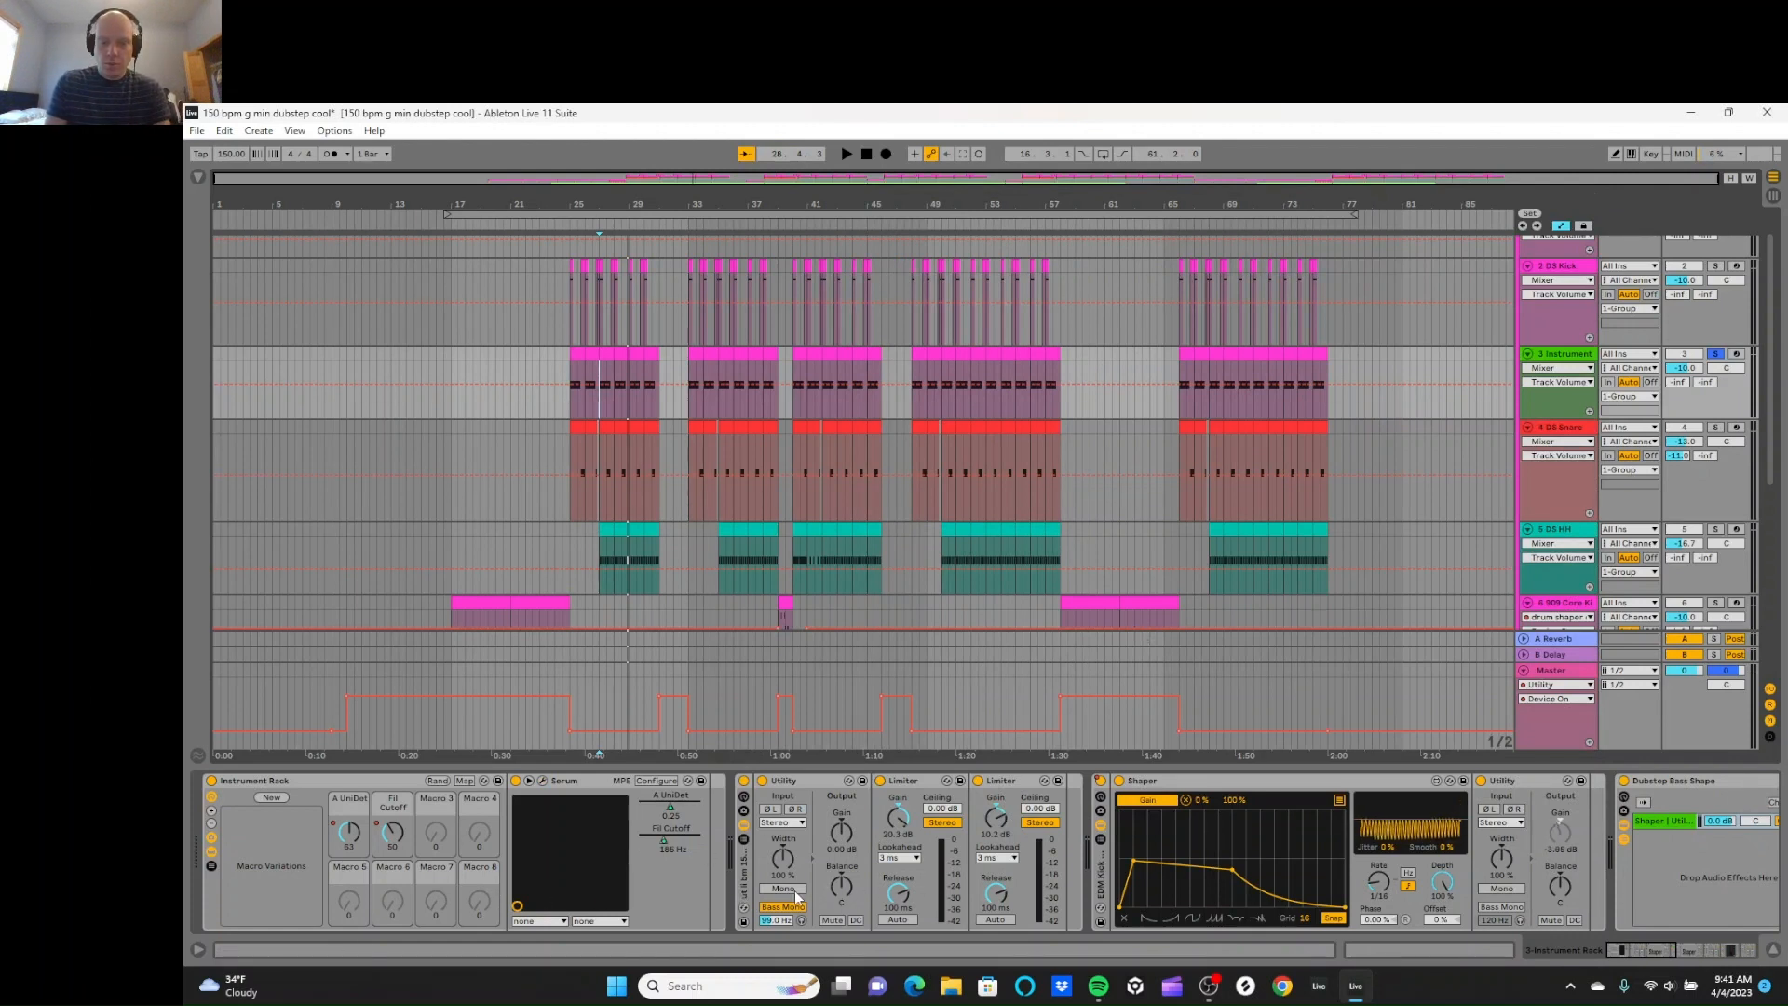
# Step: Group the Instrument track's first effect rack, holding the Utility and two Limiters, inside a new Audio Effect Rack
pyautogui.scroll(-5, 1035, 905)
pyautogui.scroll(-2, 1034, 902)
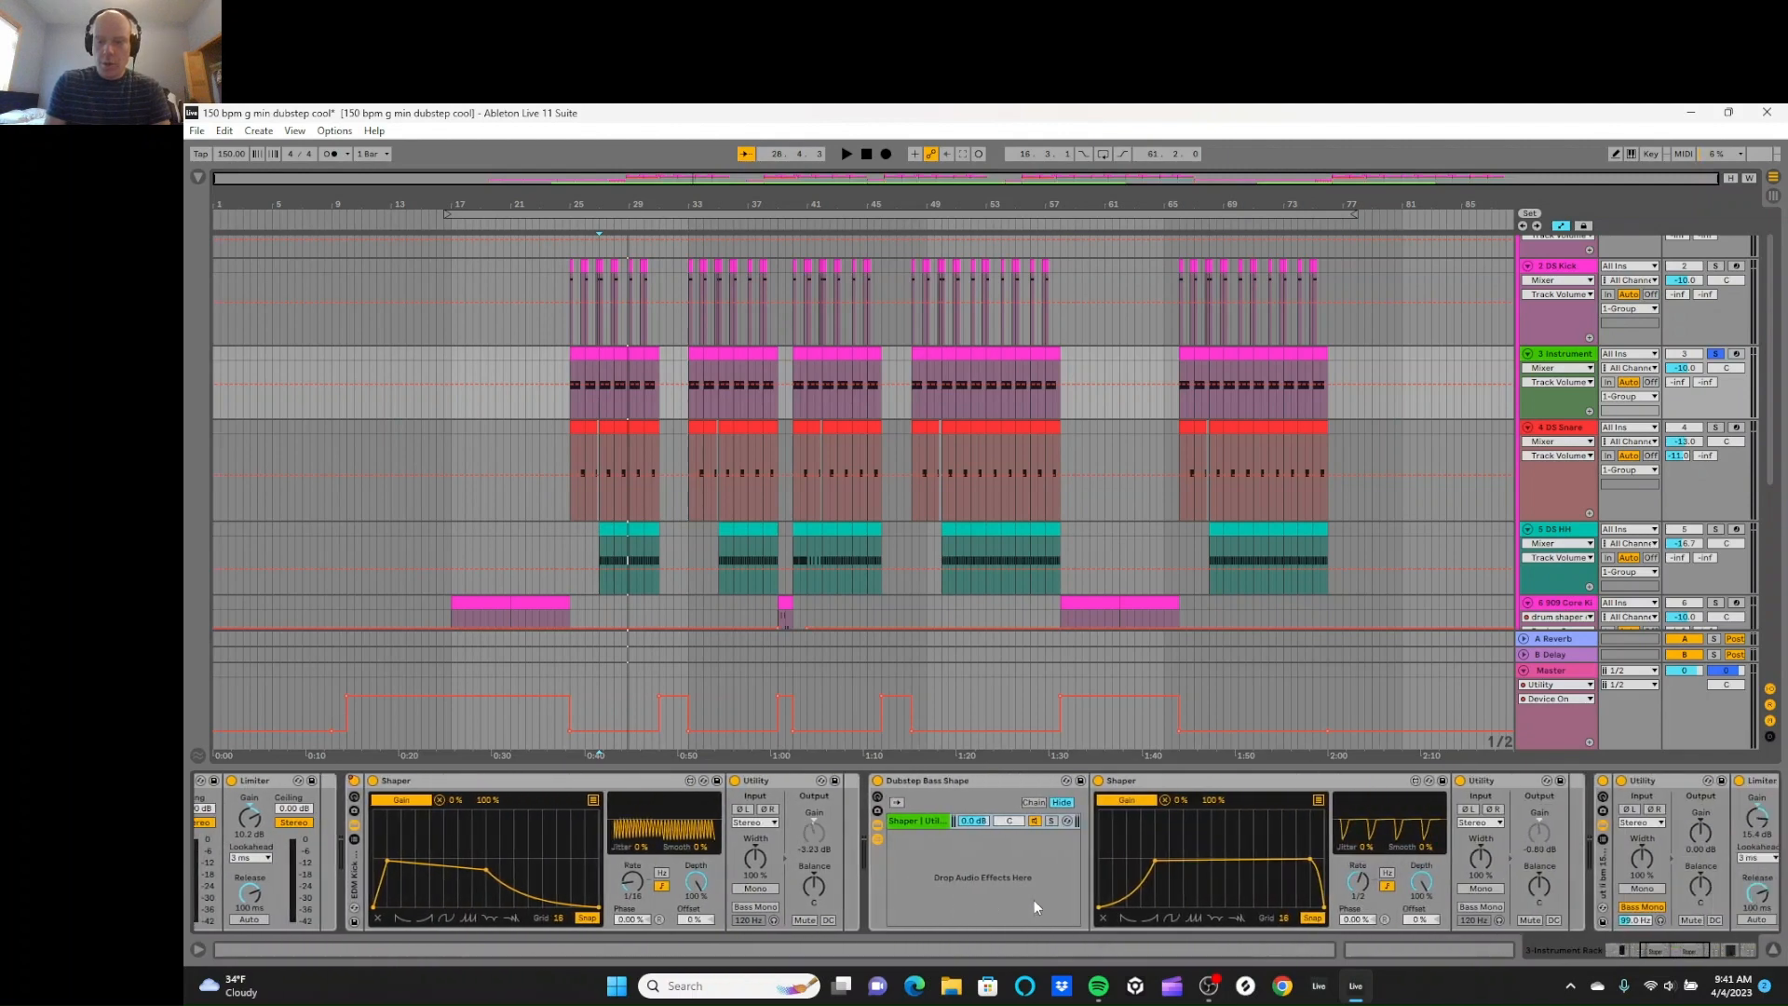
pyautogui.scroll(-3, 1401, 894)
pyautogui.scroll(8, 1400, 894)
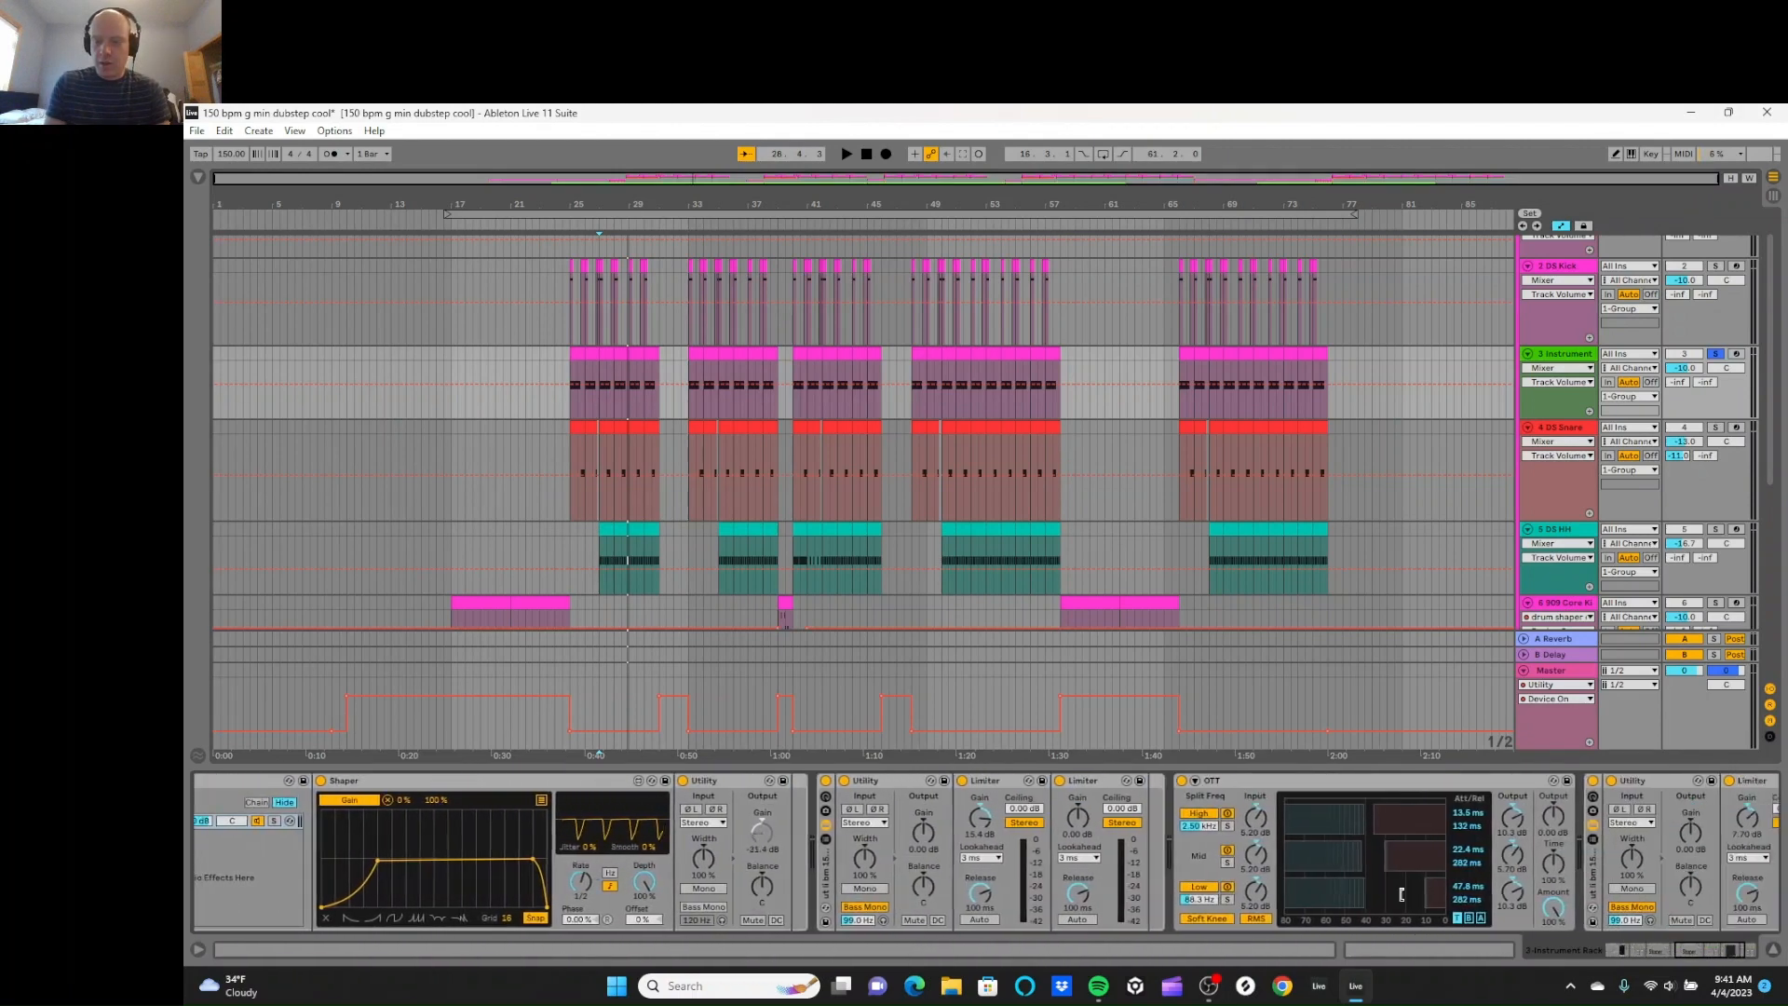
pyautogui.scroll(2, 1401, 895)
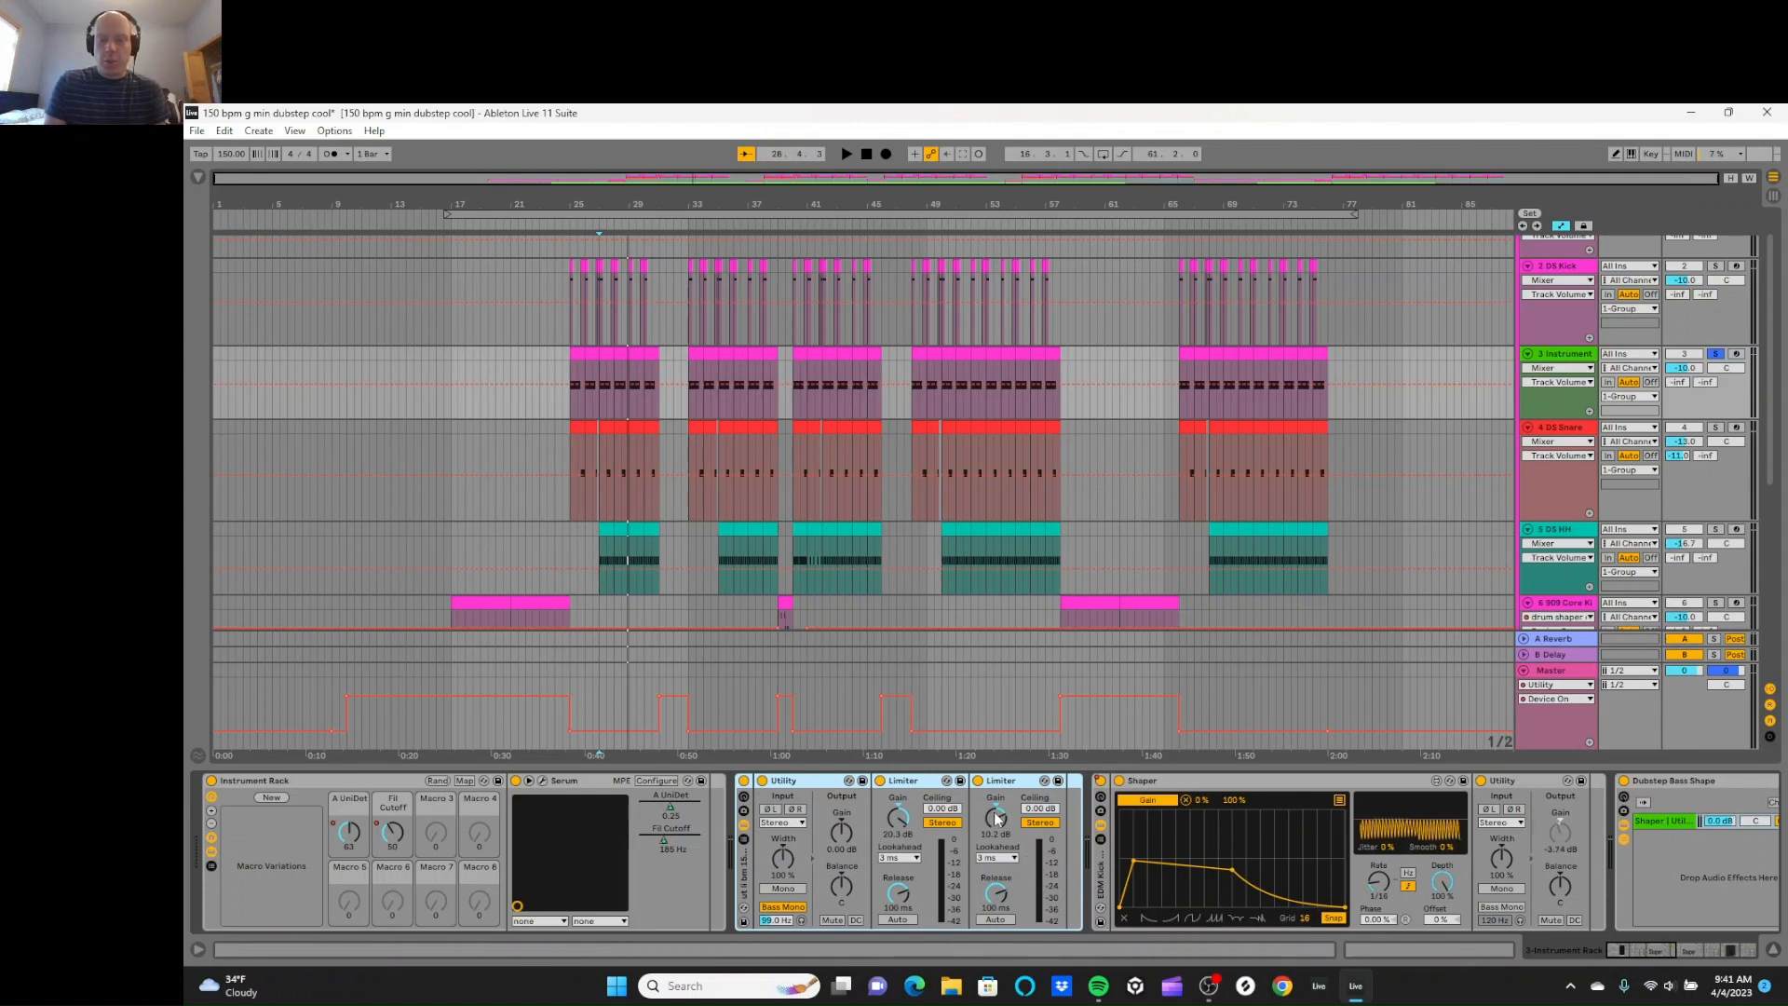
pyautogui.click(742, 880)
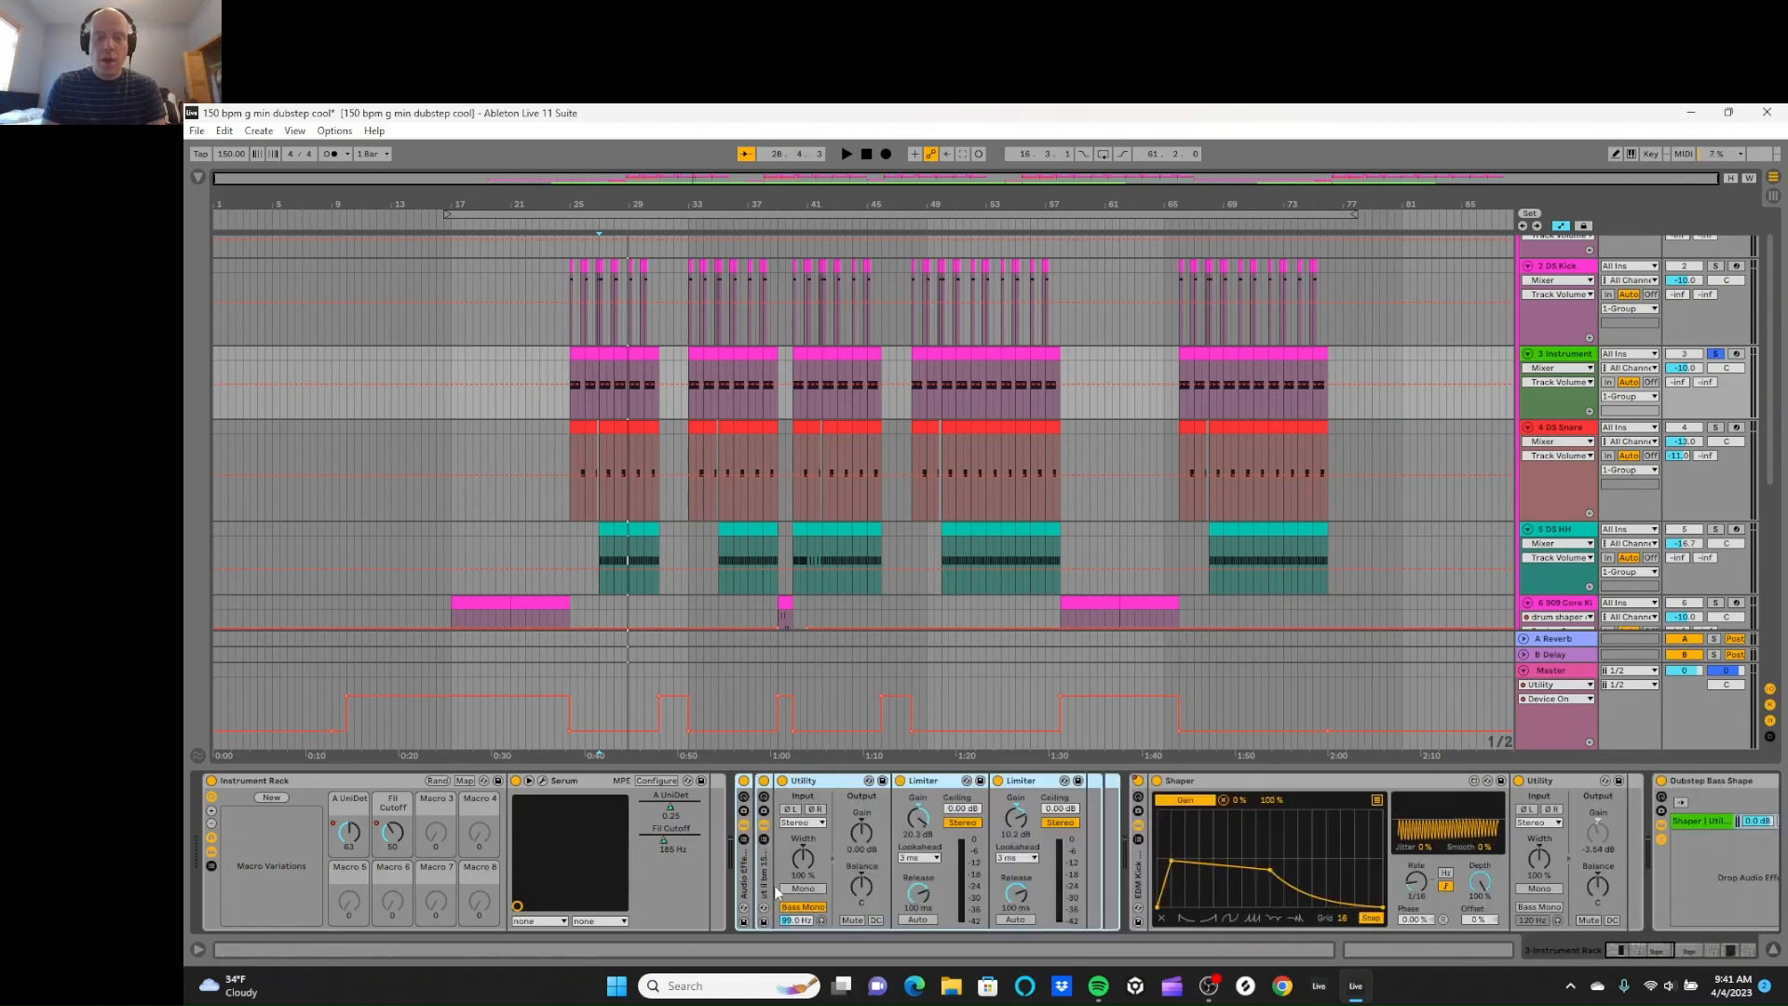
# Step: Move the EDM Kick rack with its Shaper and Utility into the new Audio Effect Rack, and check that rack's chain list
pyautogui.click(1136, 875)
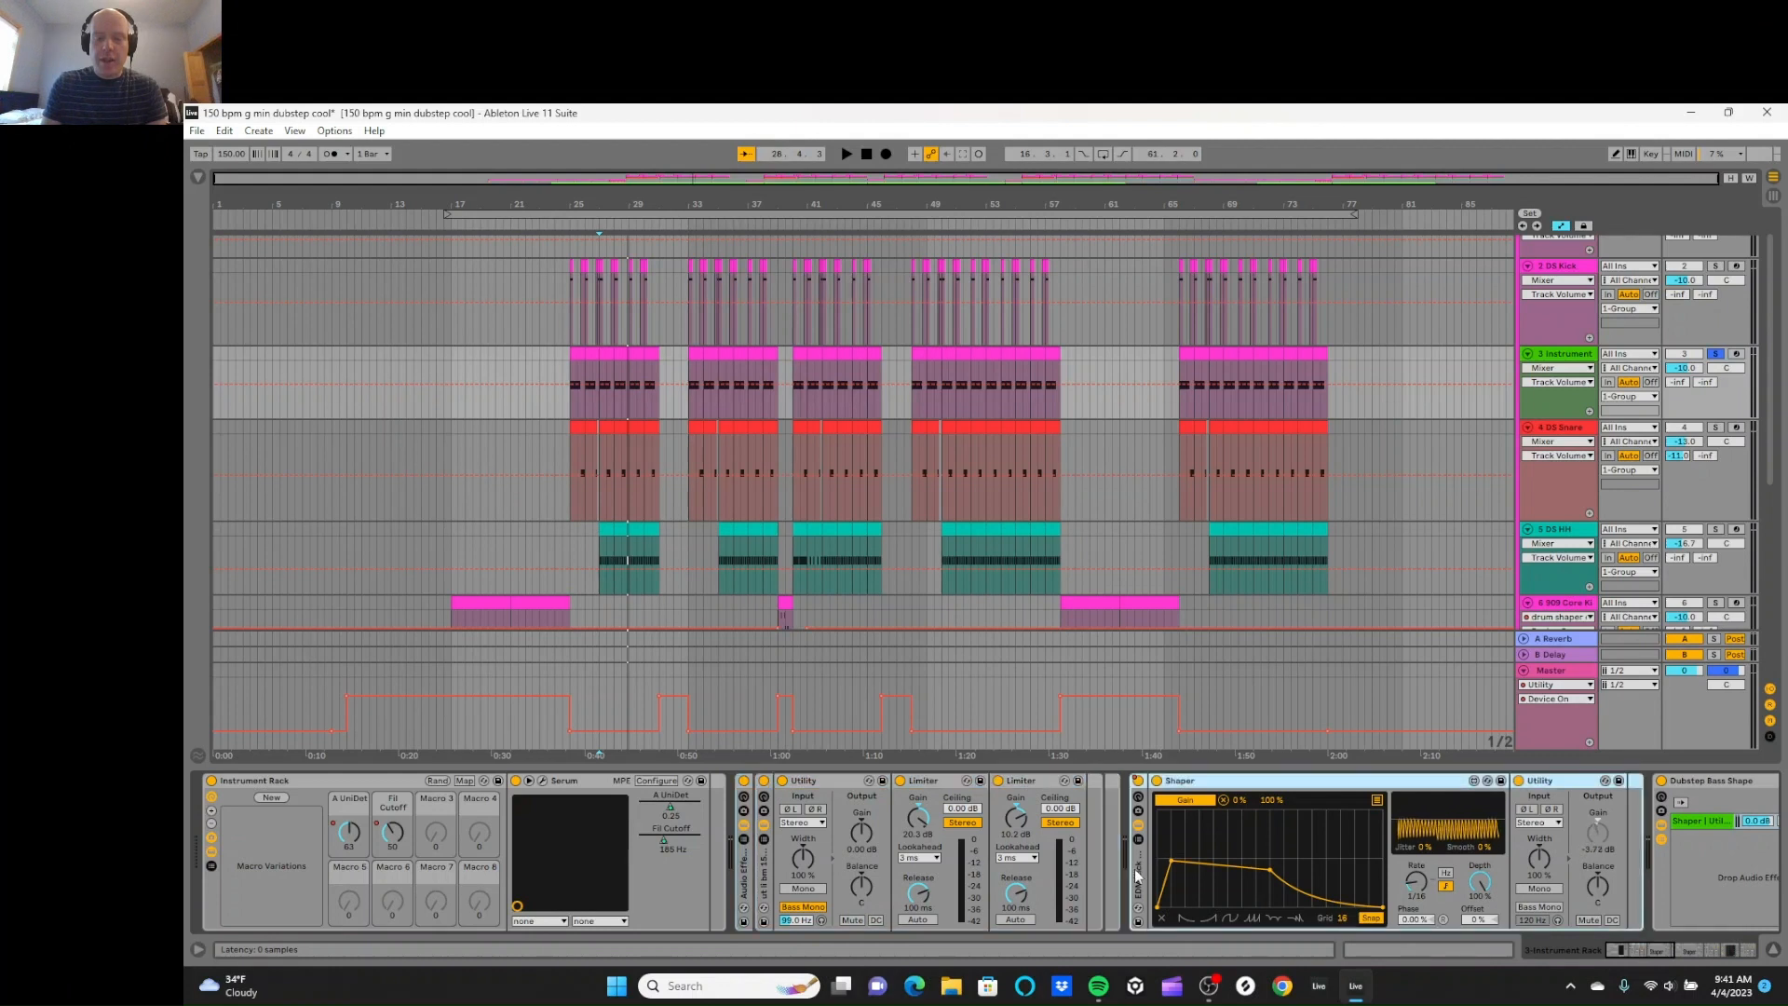
pyautogui.moveTo(1111, 872); pyautogui.dragTo(1104, 872)
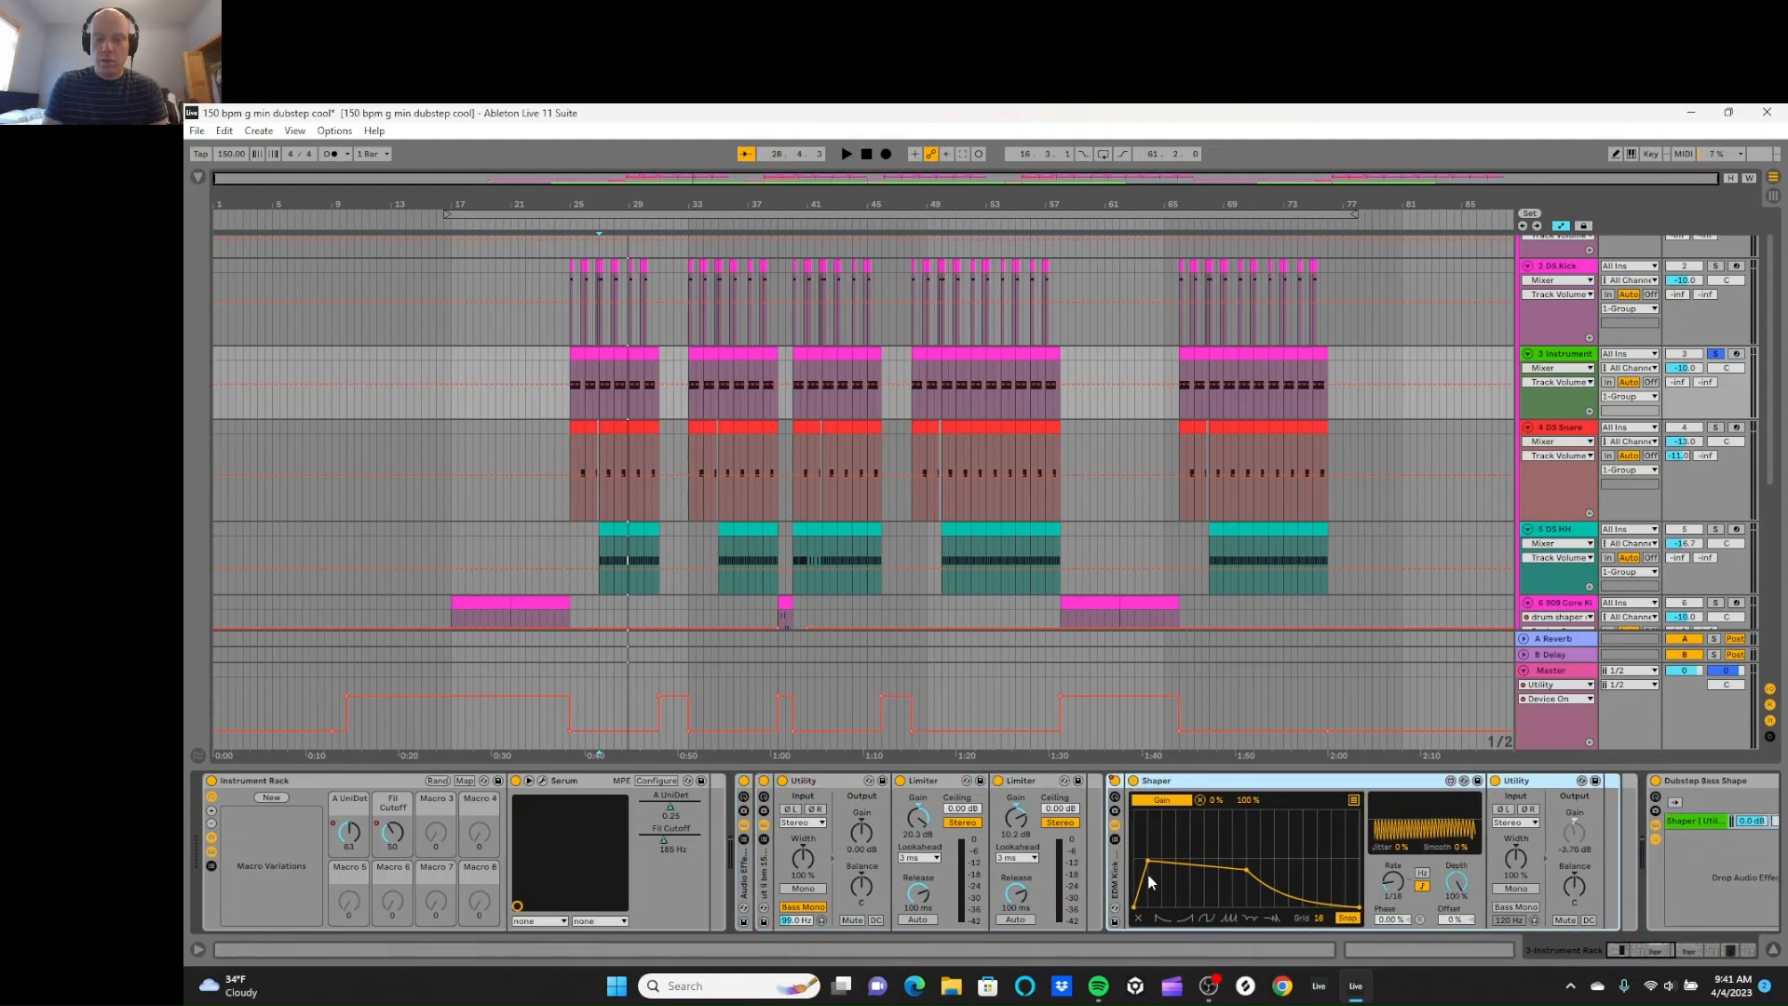
pyautogui.click(744, 839)
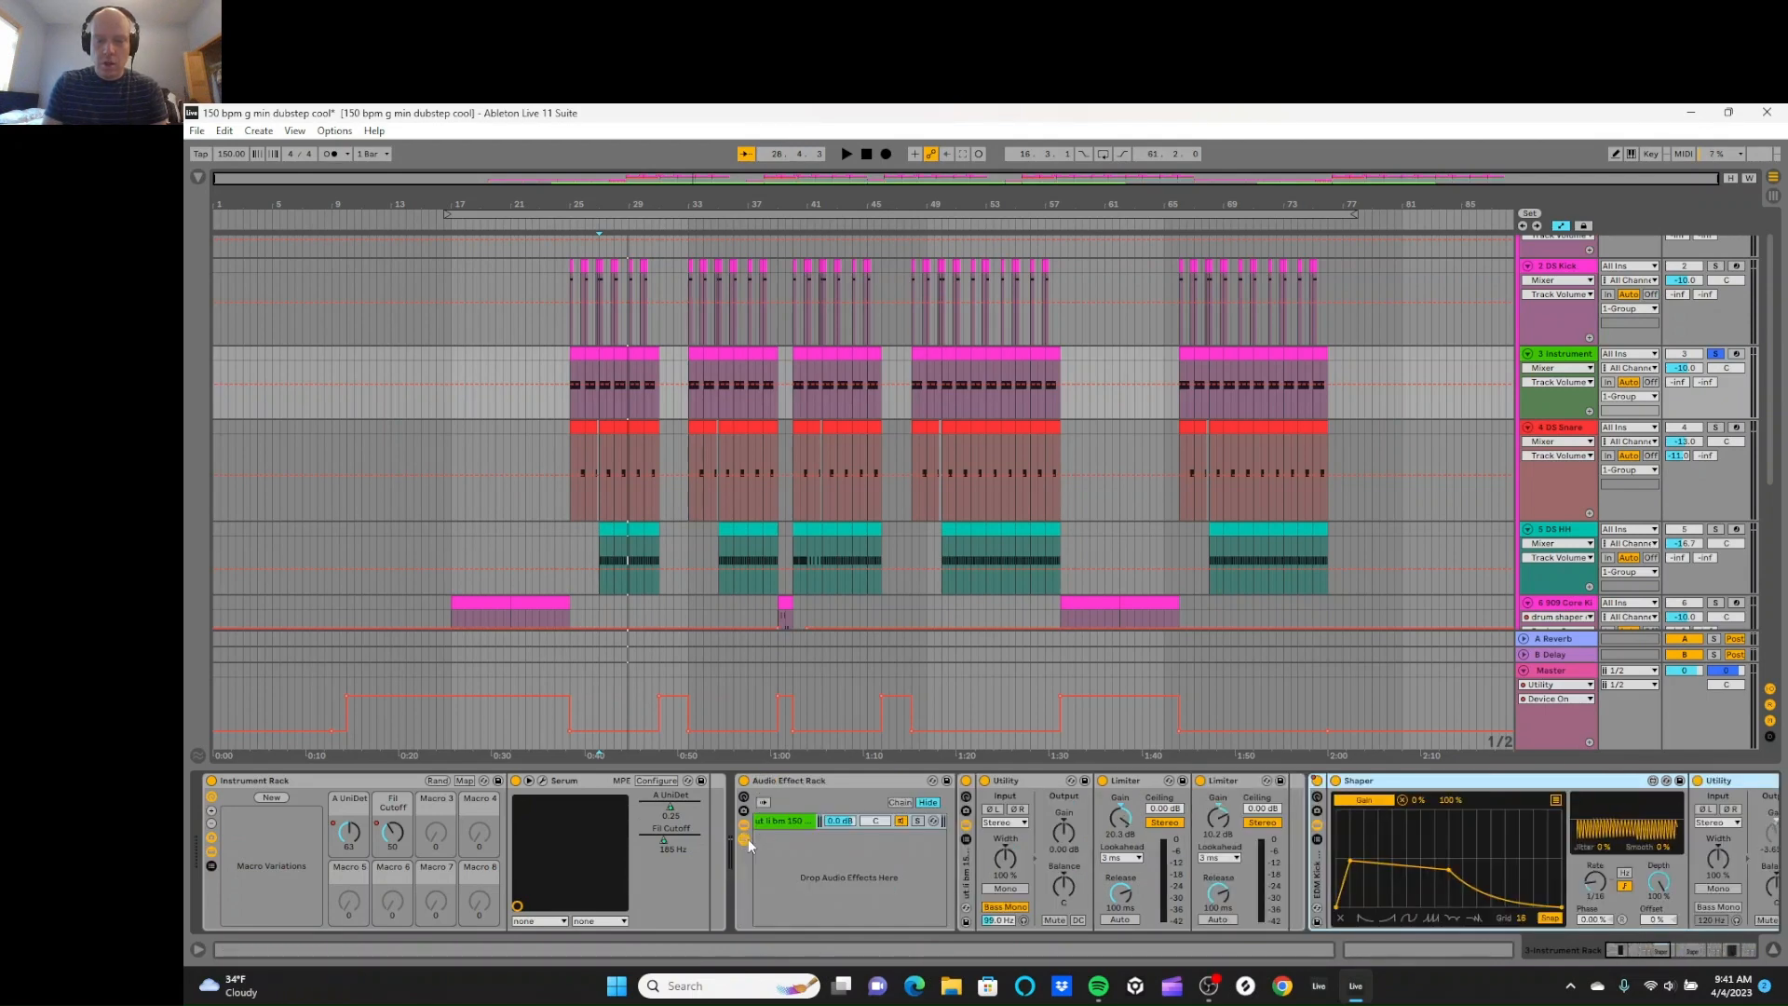
pyautogui.click(745, 839)
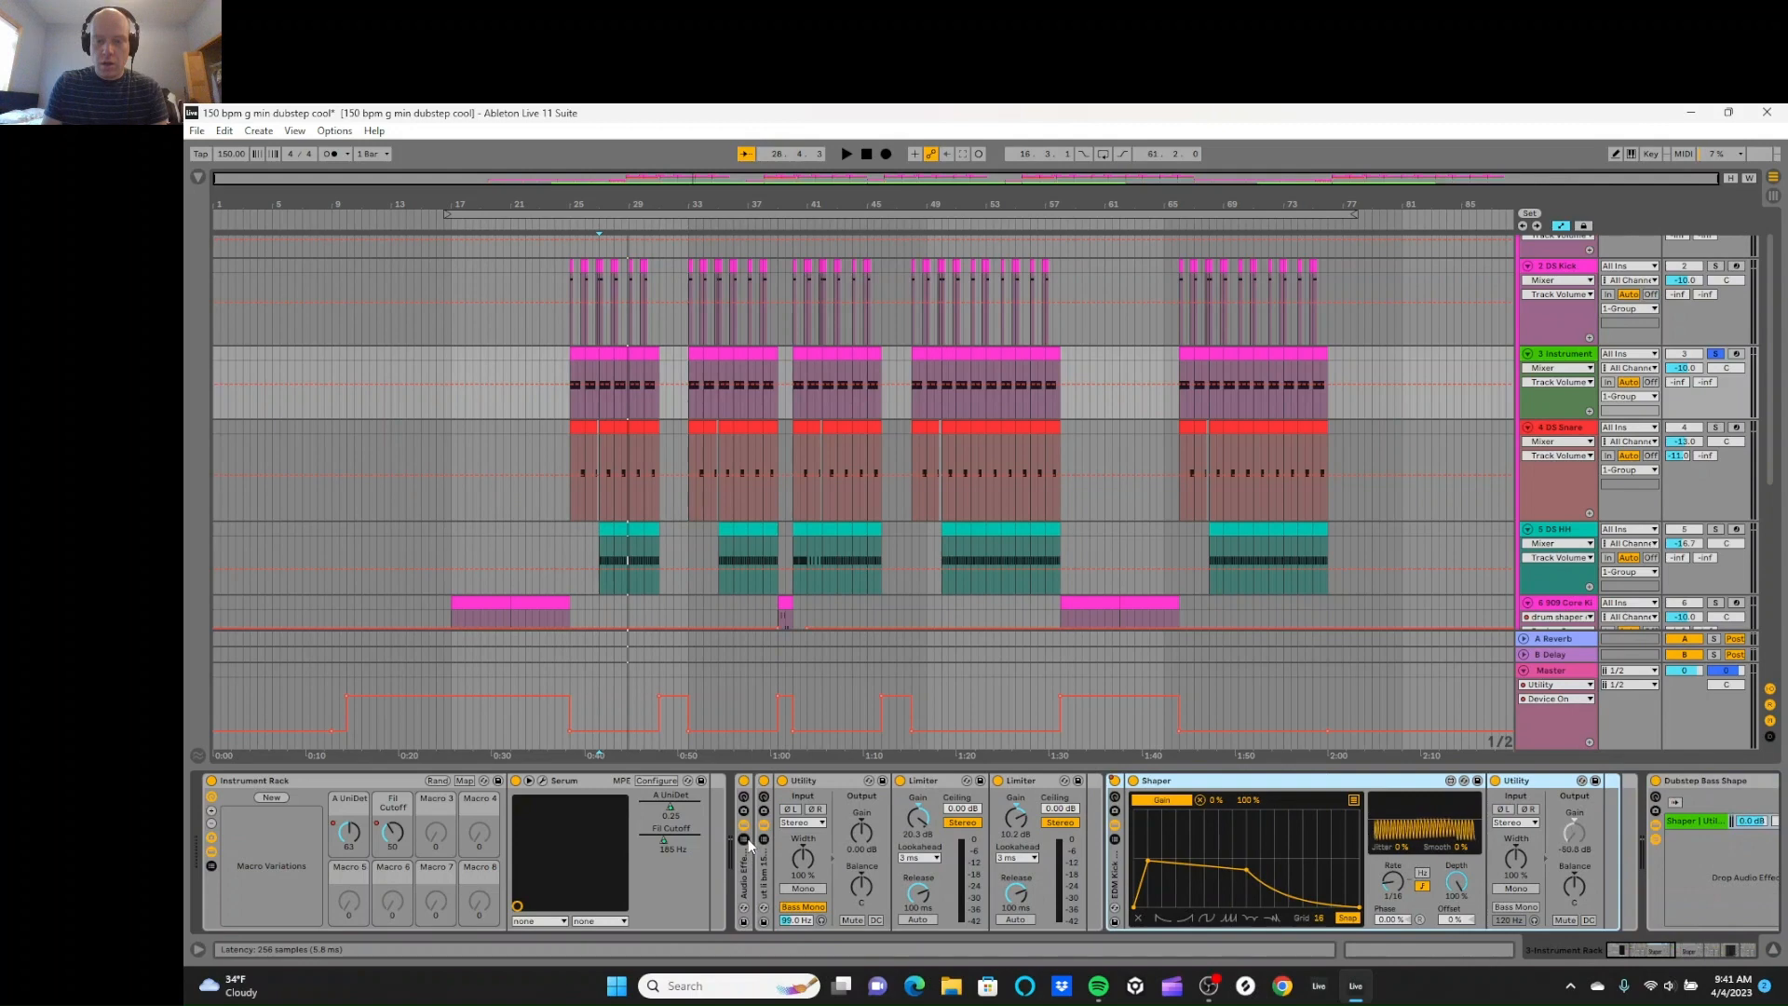
pyautogui.click(745, 839)
pyautogui.click(745, 839)
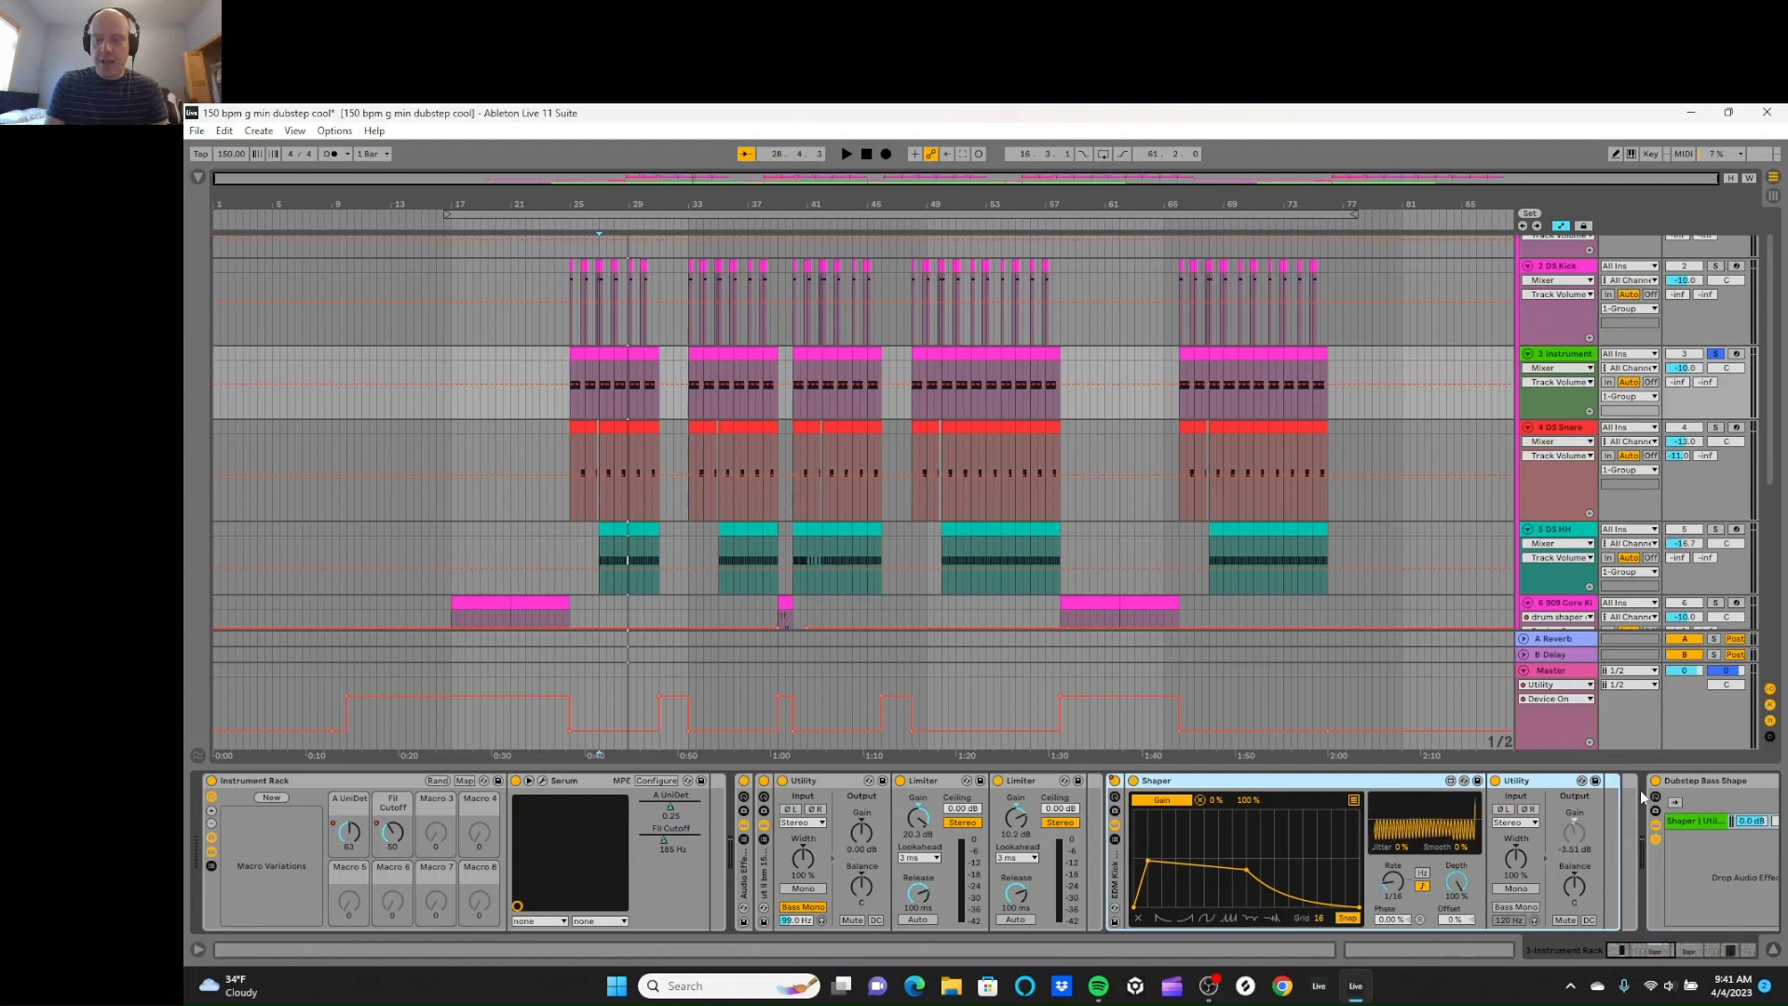
# Step: Move the Dubstep Bass Shape rack and the following rack with its Utility and two Limiters into the new Audio Effect Rack
pyautogui.click(1653, 839)
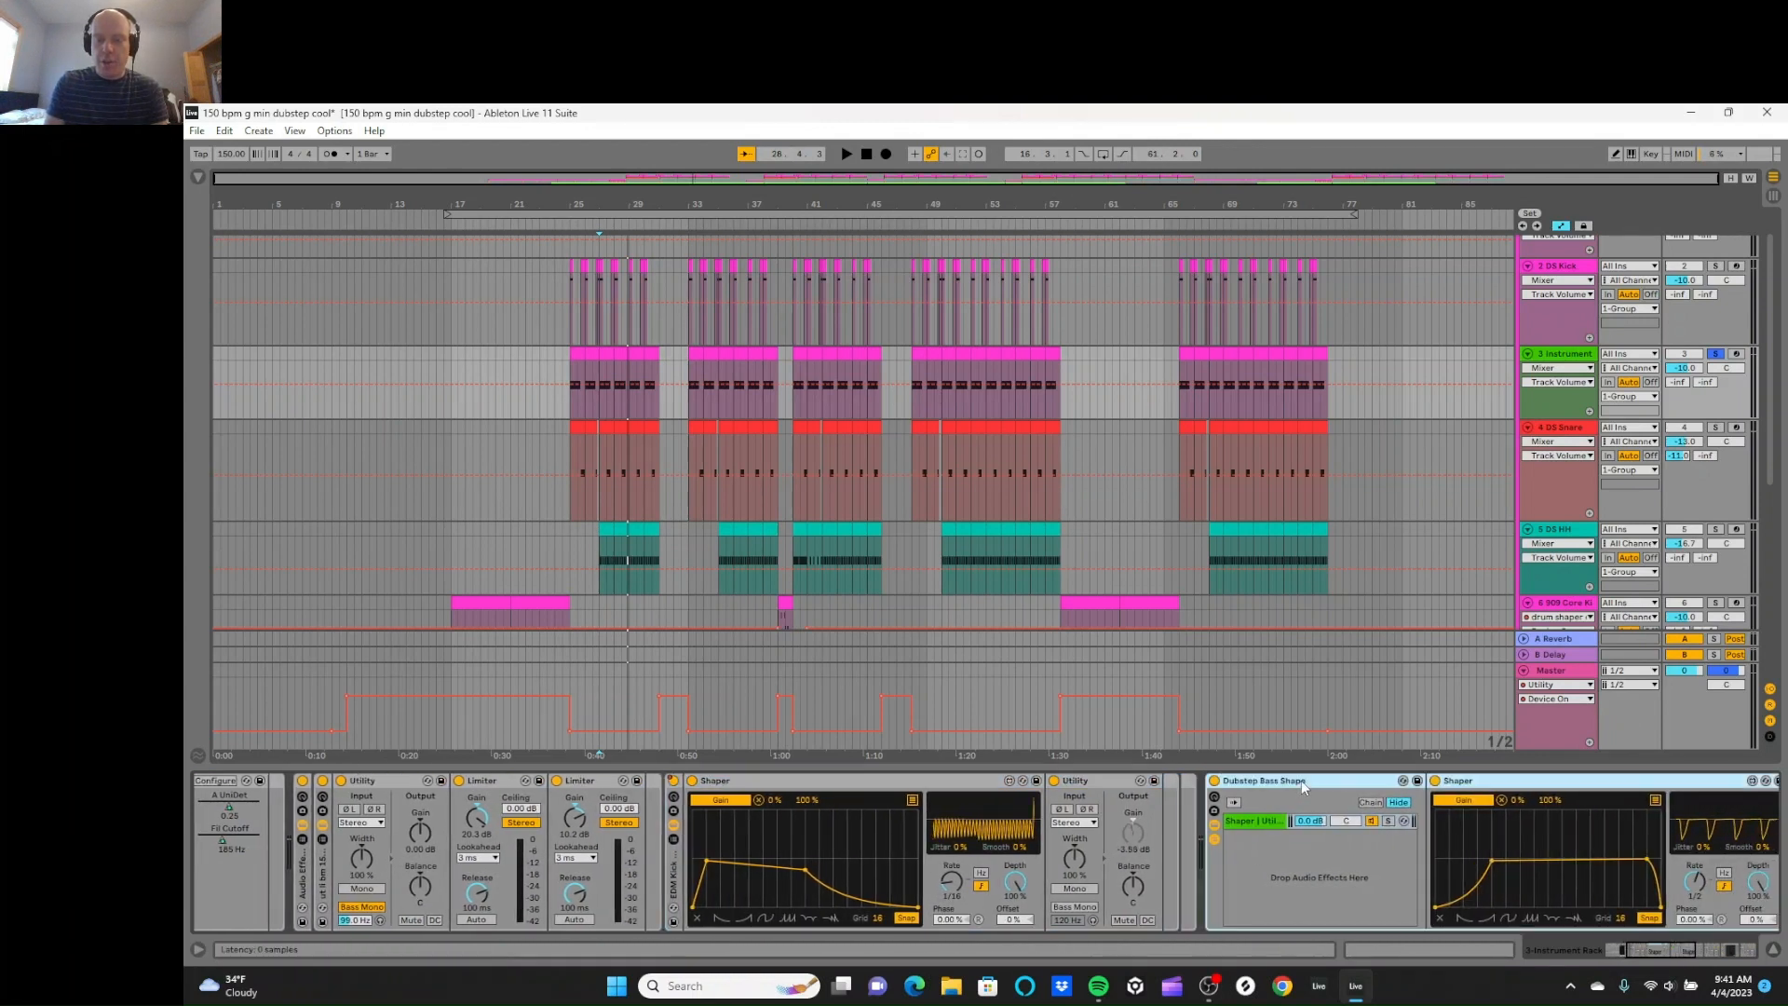
pyautogui.doubleClick(1301, 781)
pyautogui.doubleClick(1216, 881)
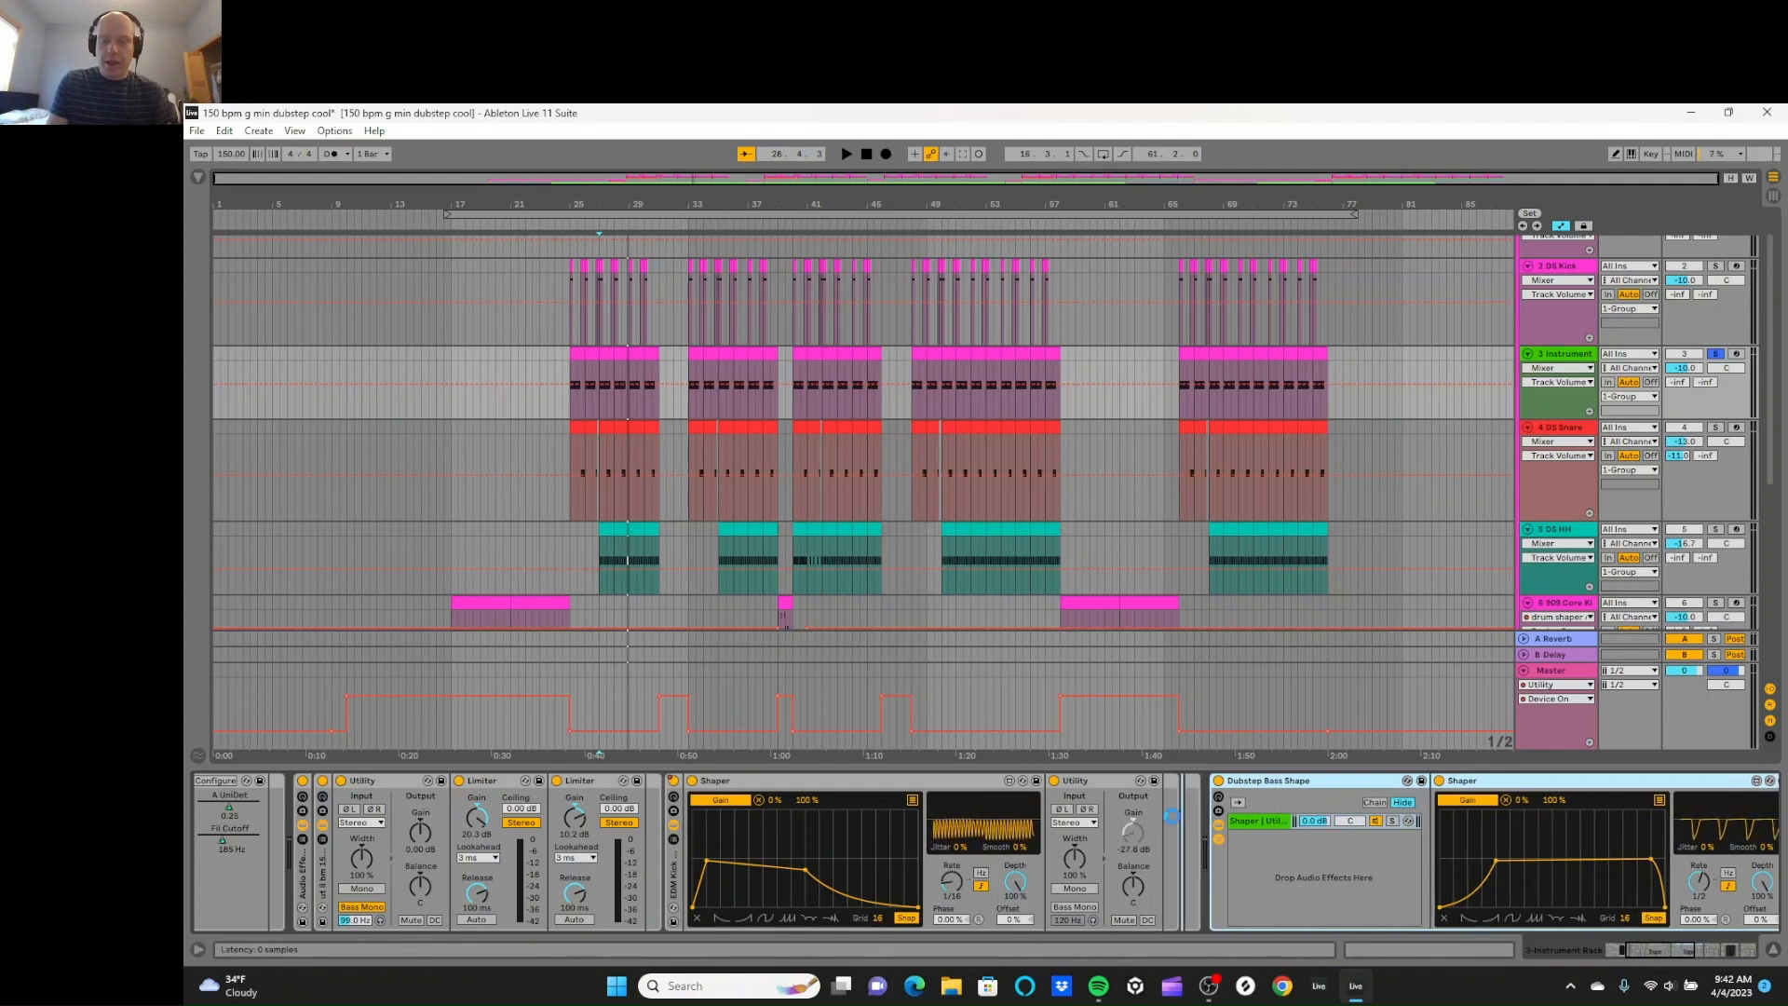
pyautogui.hscroll(4, 1458, 892)
pyautogui.hscroll(5, 1459, 891)
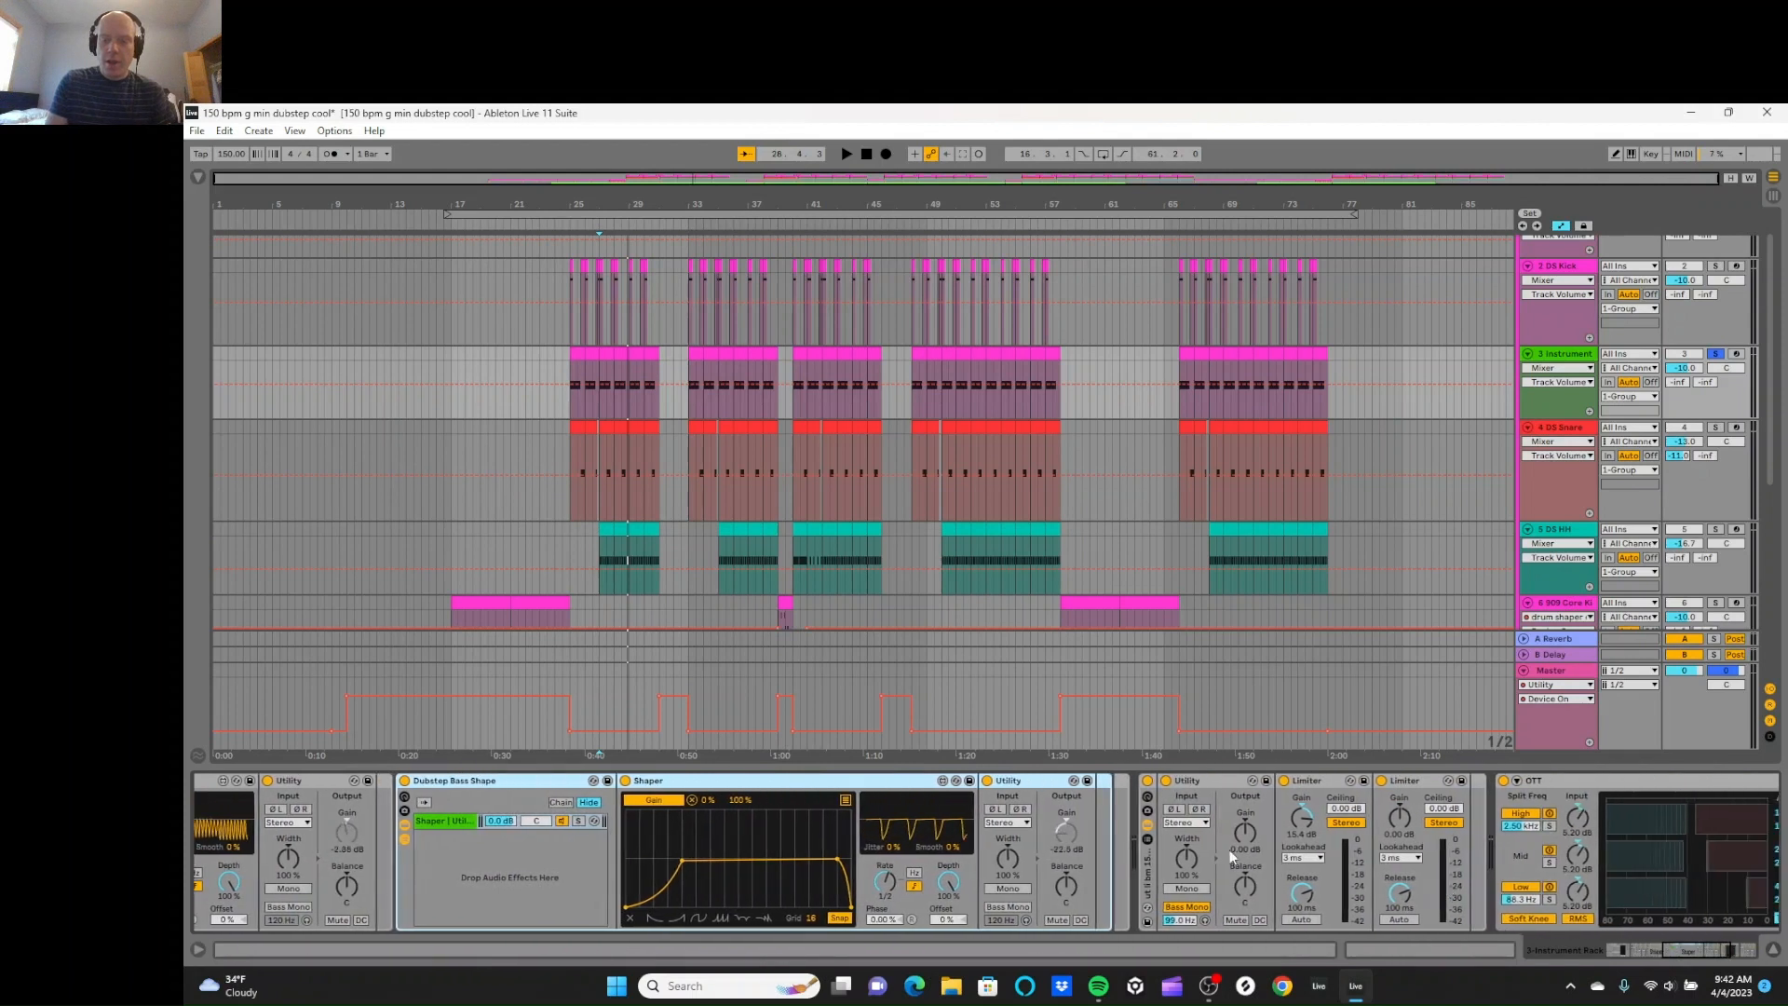
pyautogui.click(1152, 878)
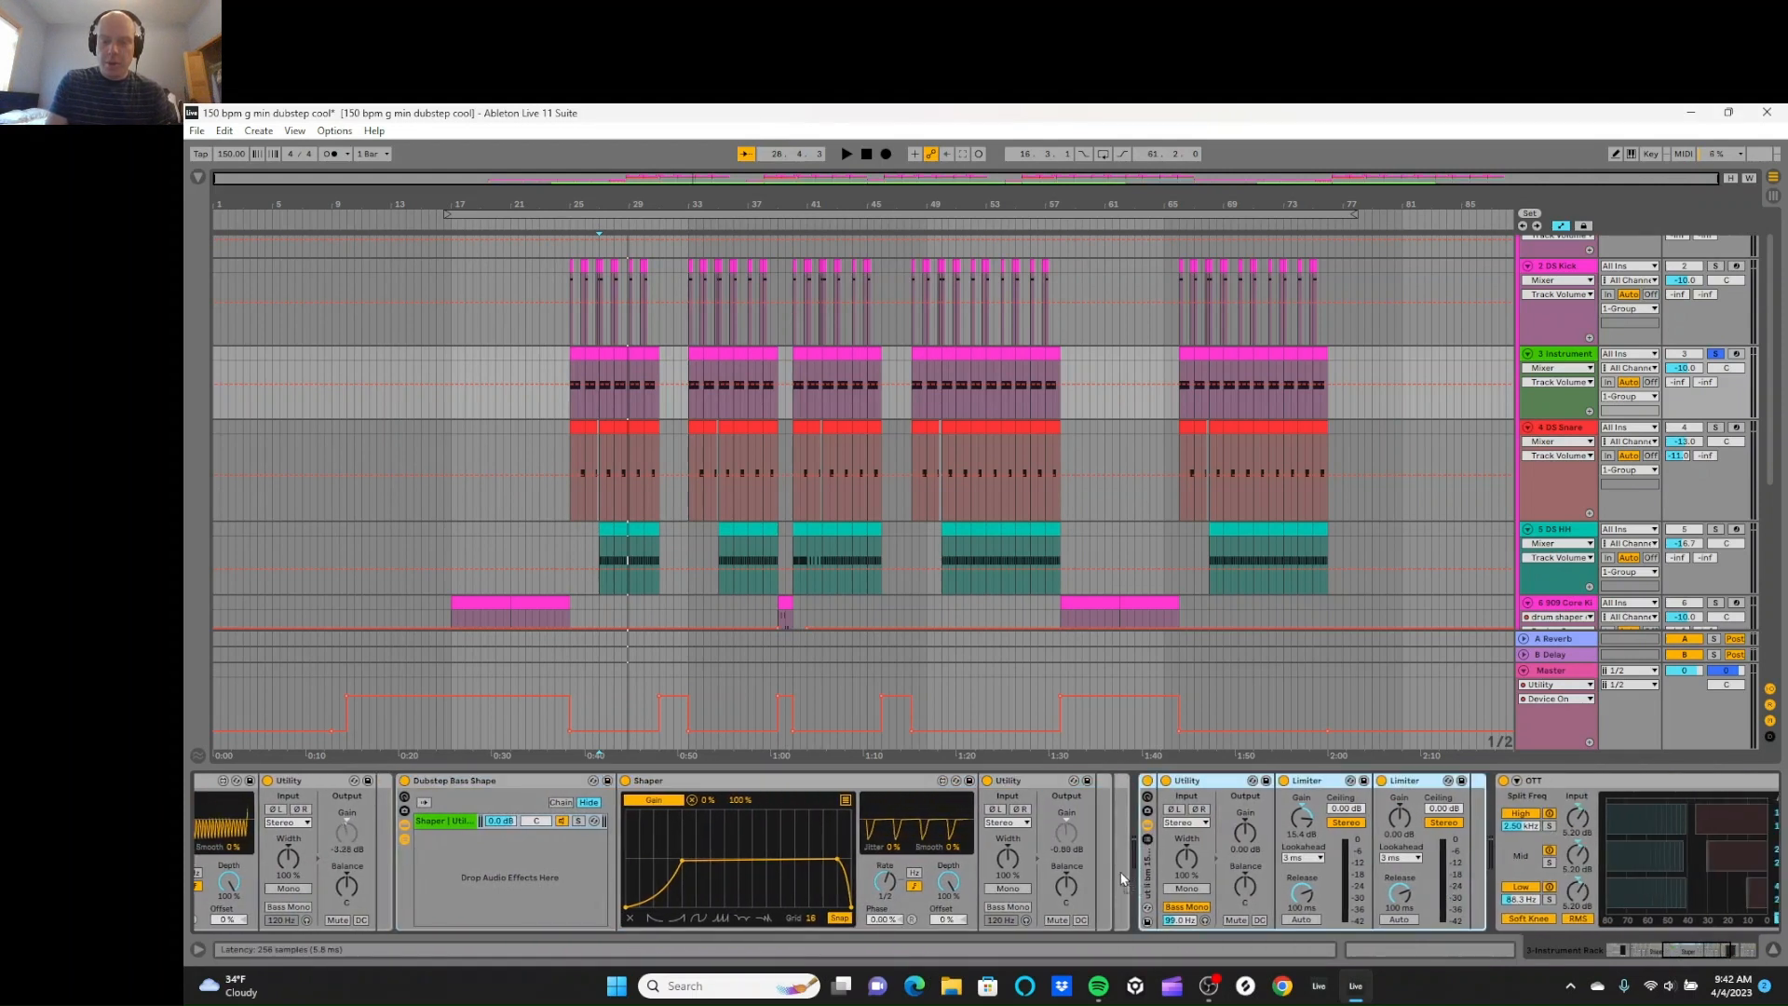
# Step: Move OTT and the last rack, holding a Utility and two Limiters, to the end of the new Audio Effect Rack's chain
pyautogui.hscroll(5, 1107, 868)
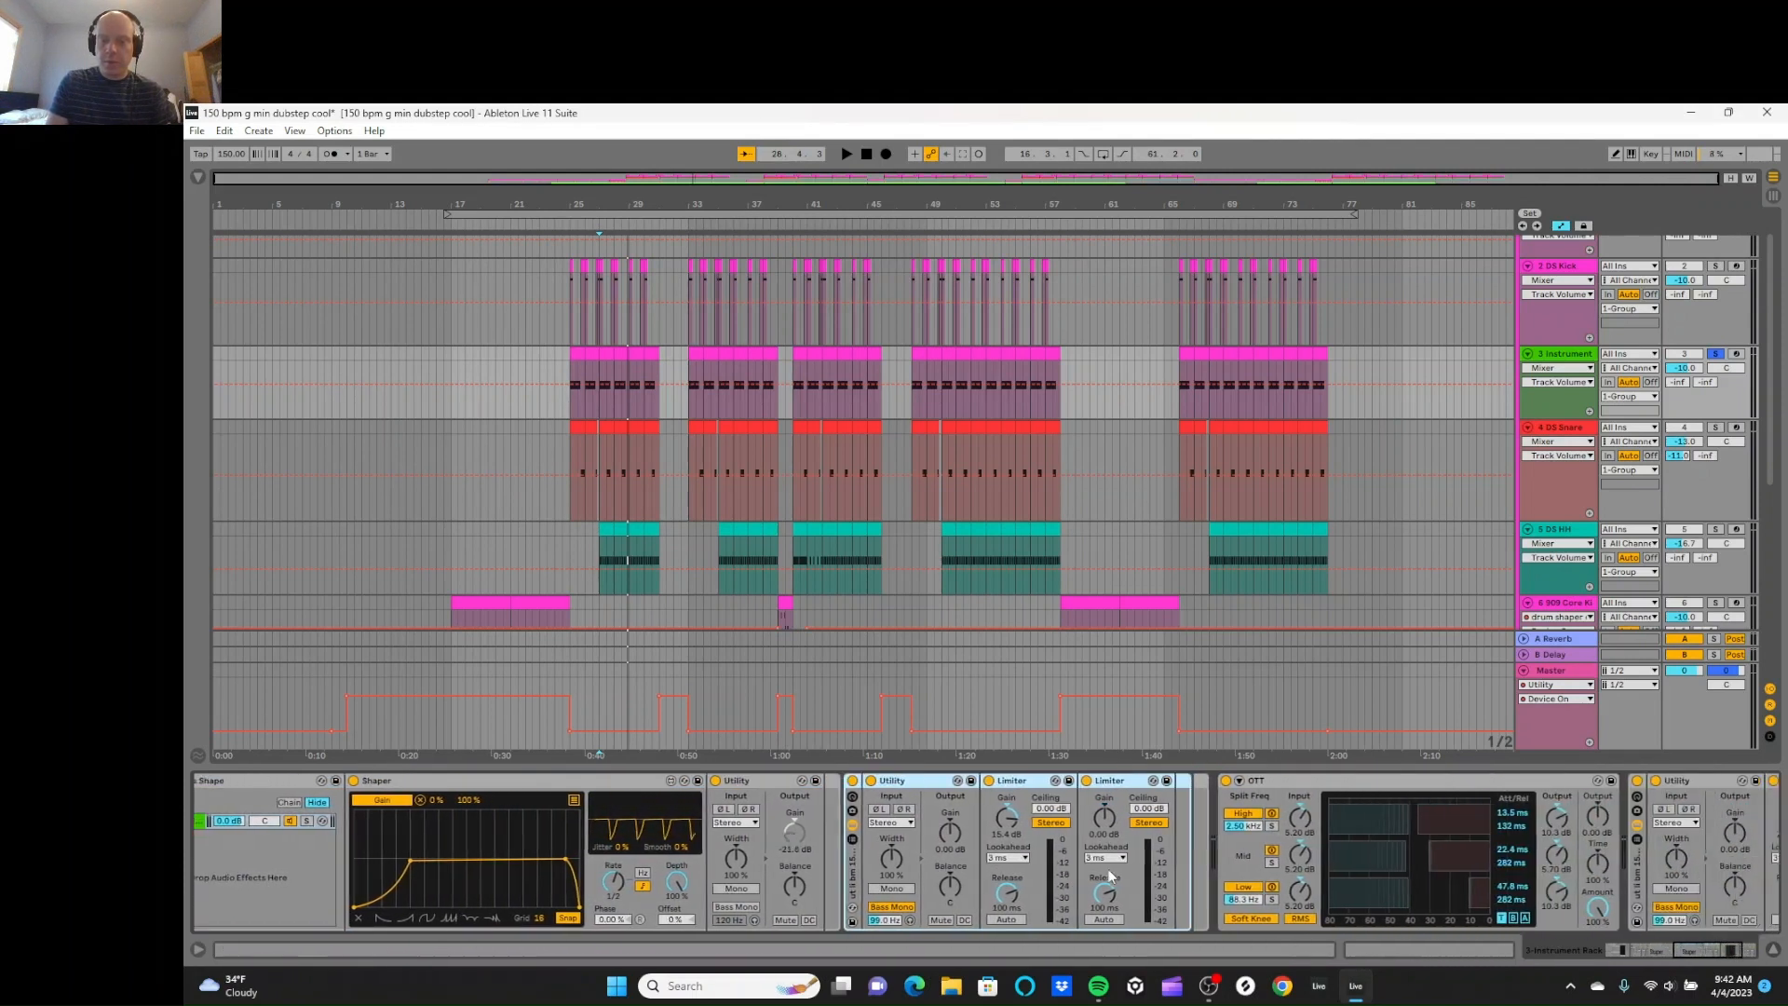
pyautogui.click(1133, 797)
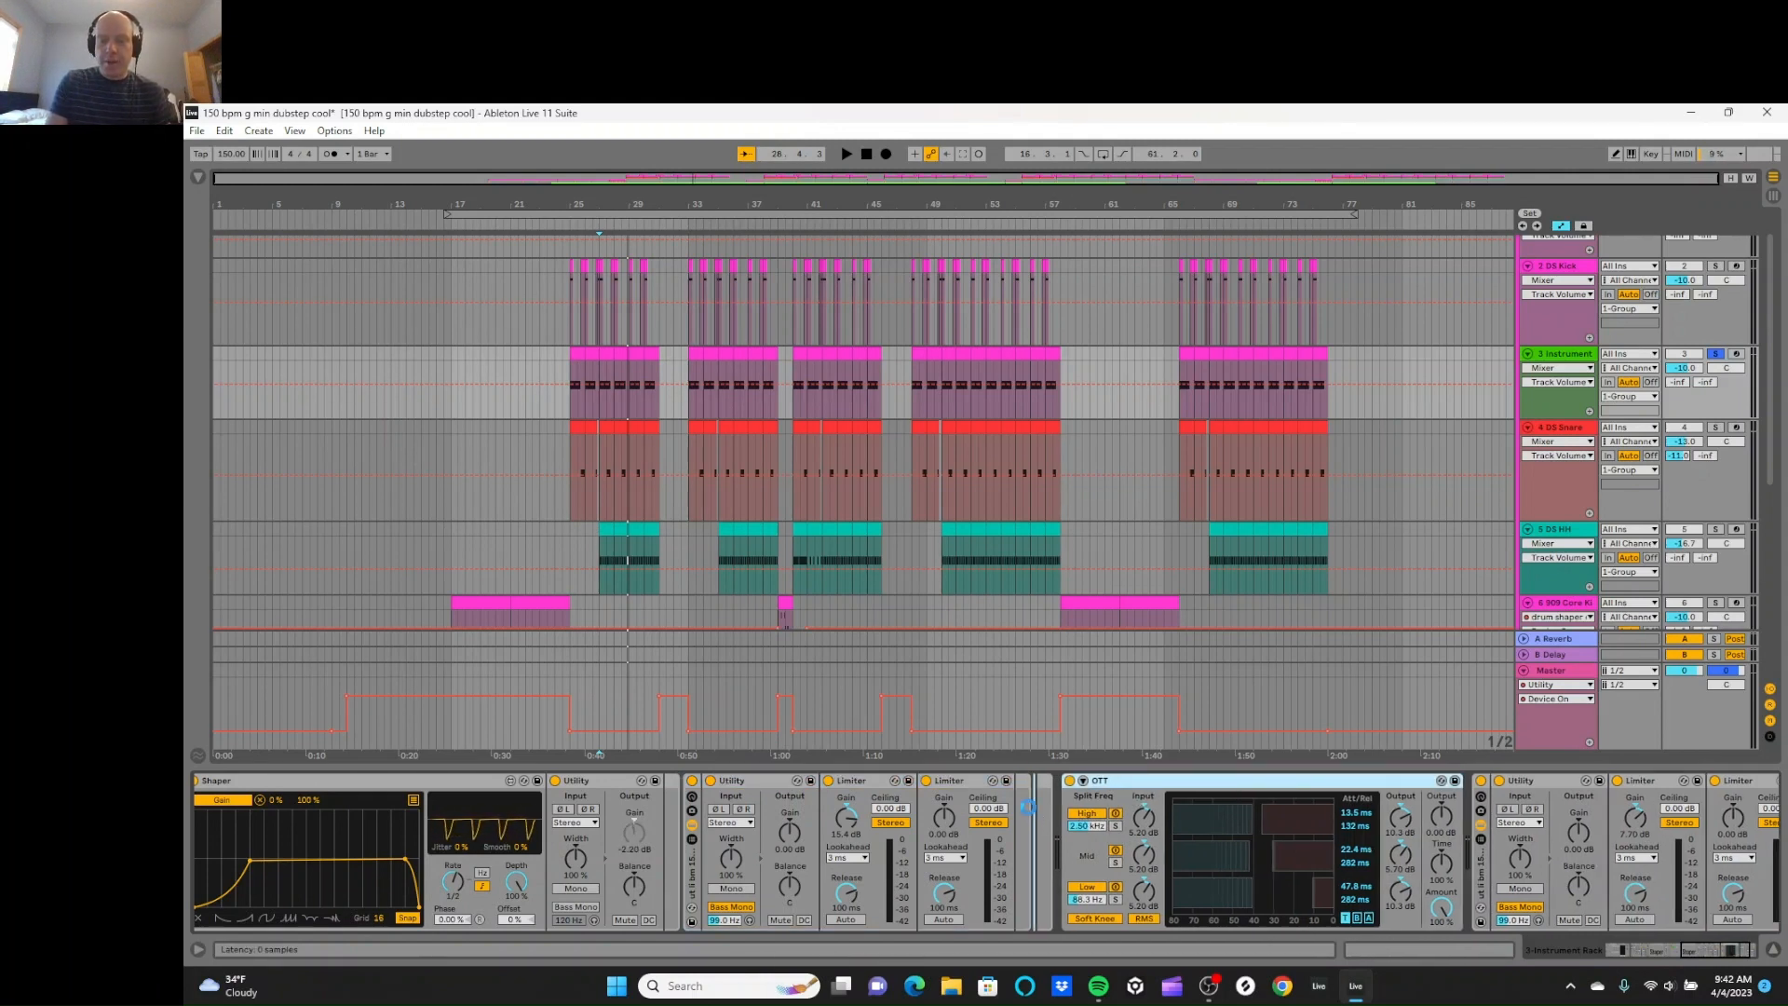
pyautogui.hscroll(1, 1304, 867)
pyautogui.hscroll(5, 1379, 885)
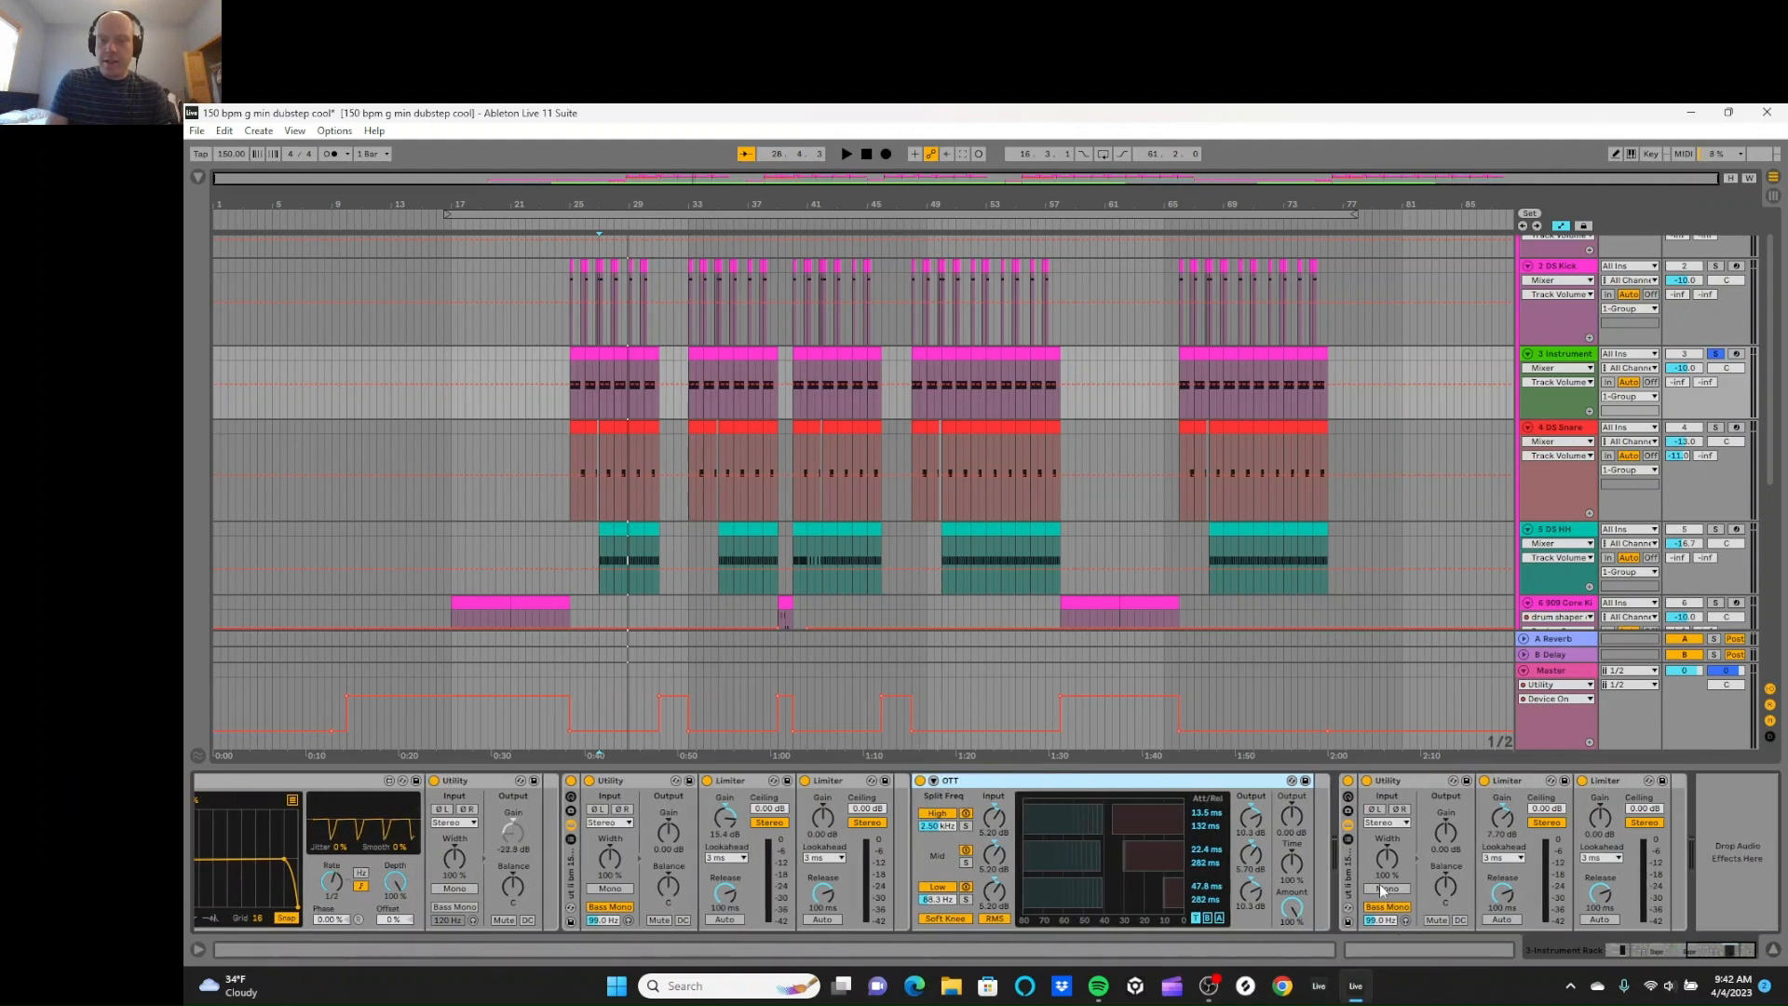
pyautogui.click(1347, 871)
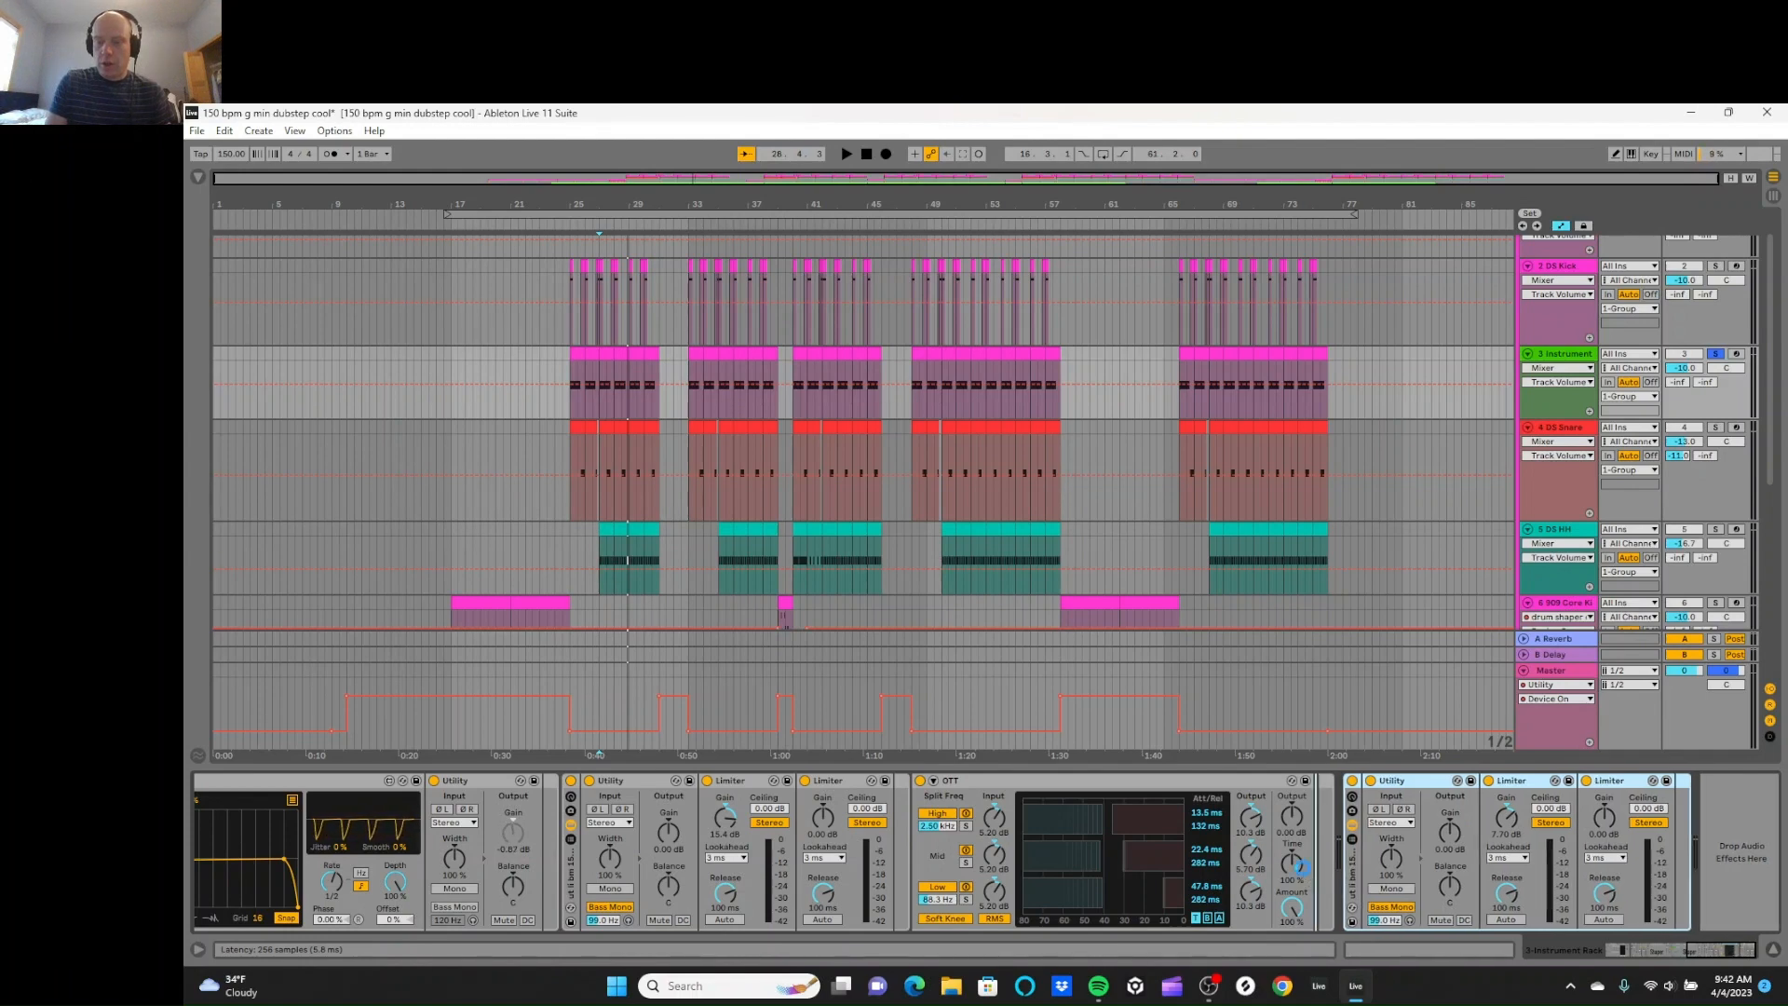
pyautogui.moveTo(1345, 865); pyautogui.dragTo(1304, 876)
# Step: Audition the soloed Instrument track through the grouped effects from bar 25, and stop playback
pyautogui.hscroll(-10, 1285, 885)
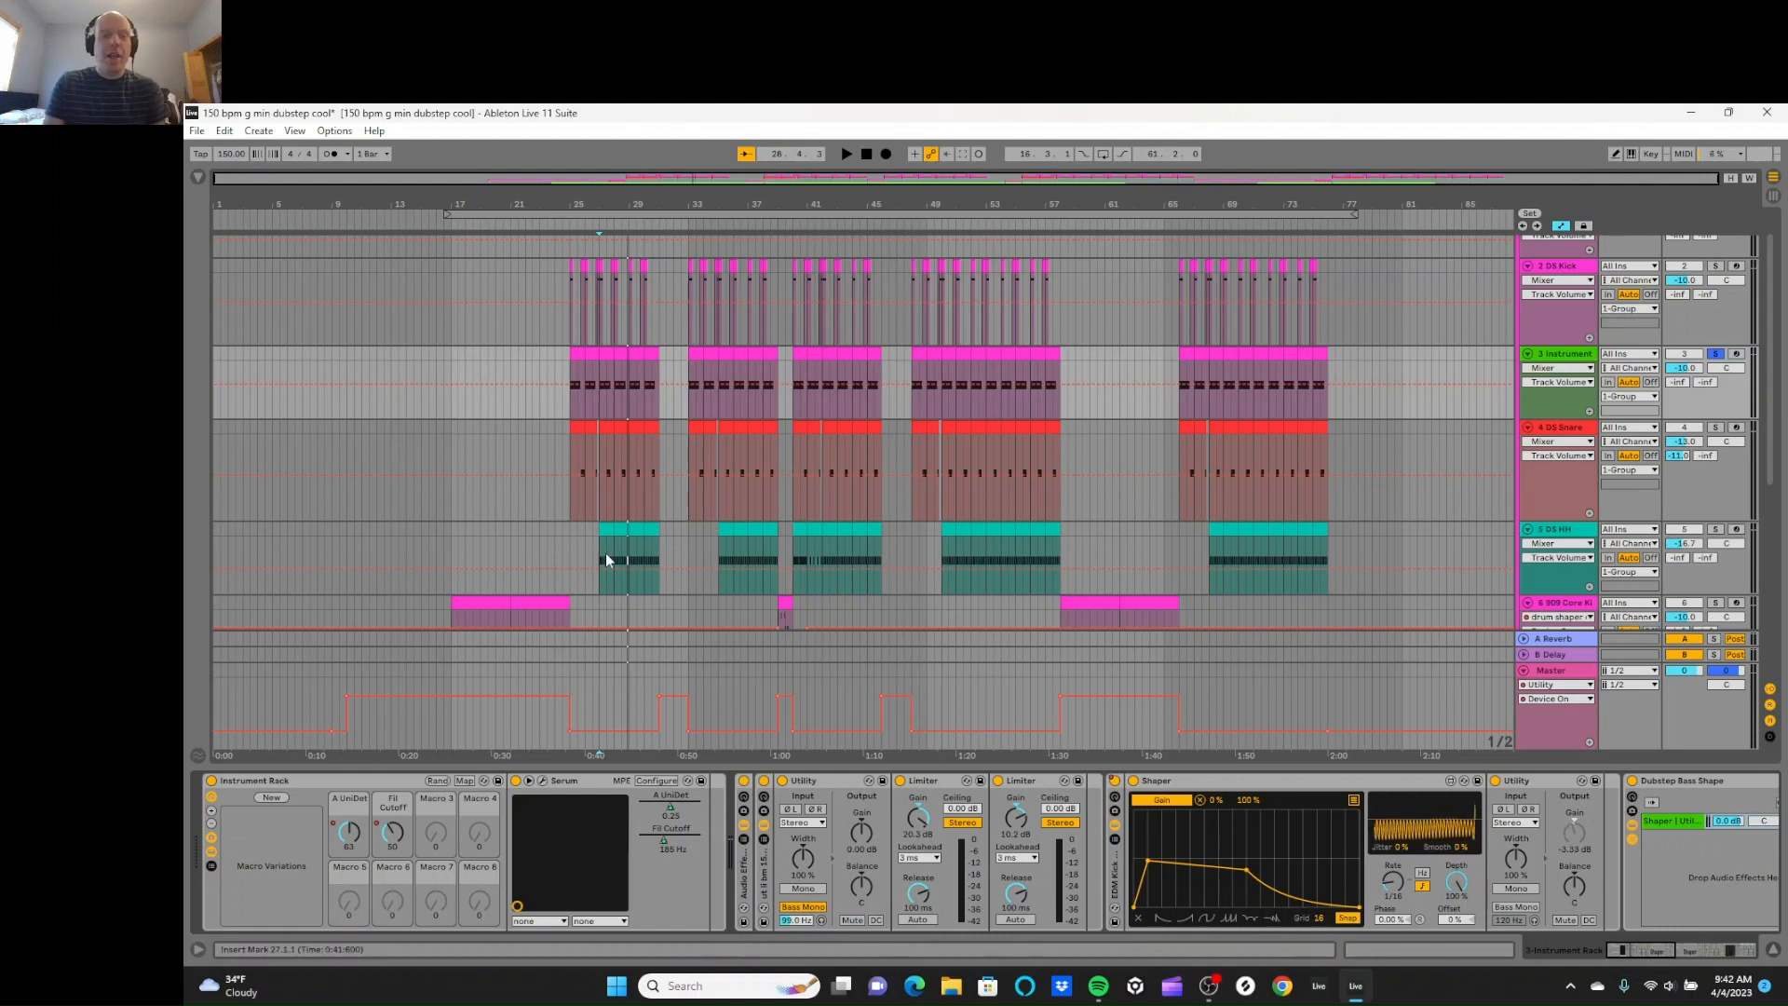
pyautogui.click(572, 422)
pyautogui.click(856, 154)
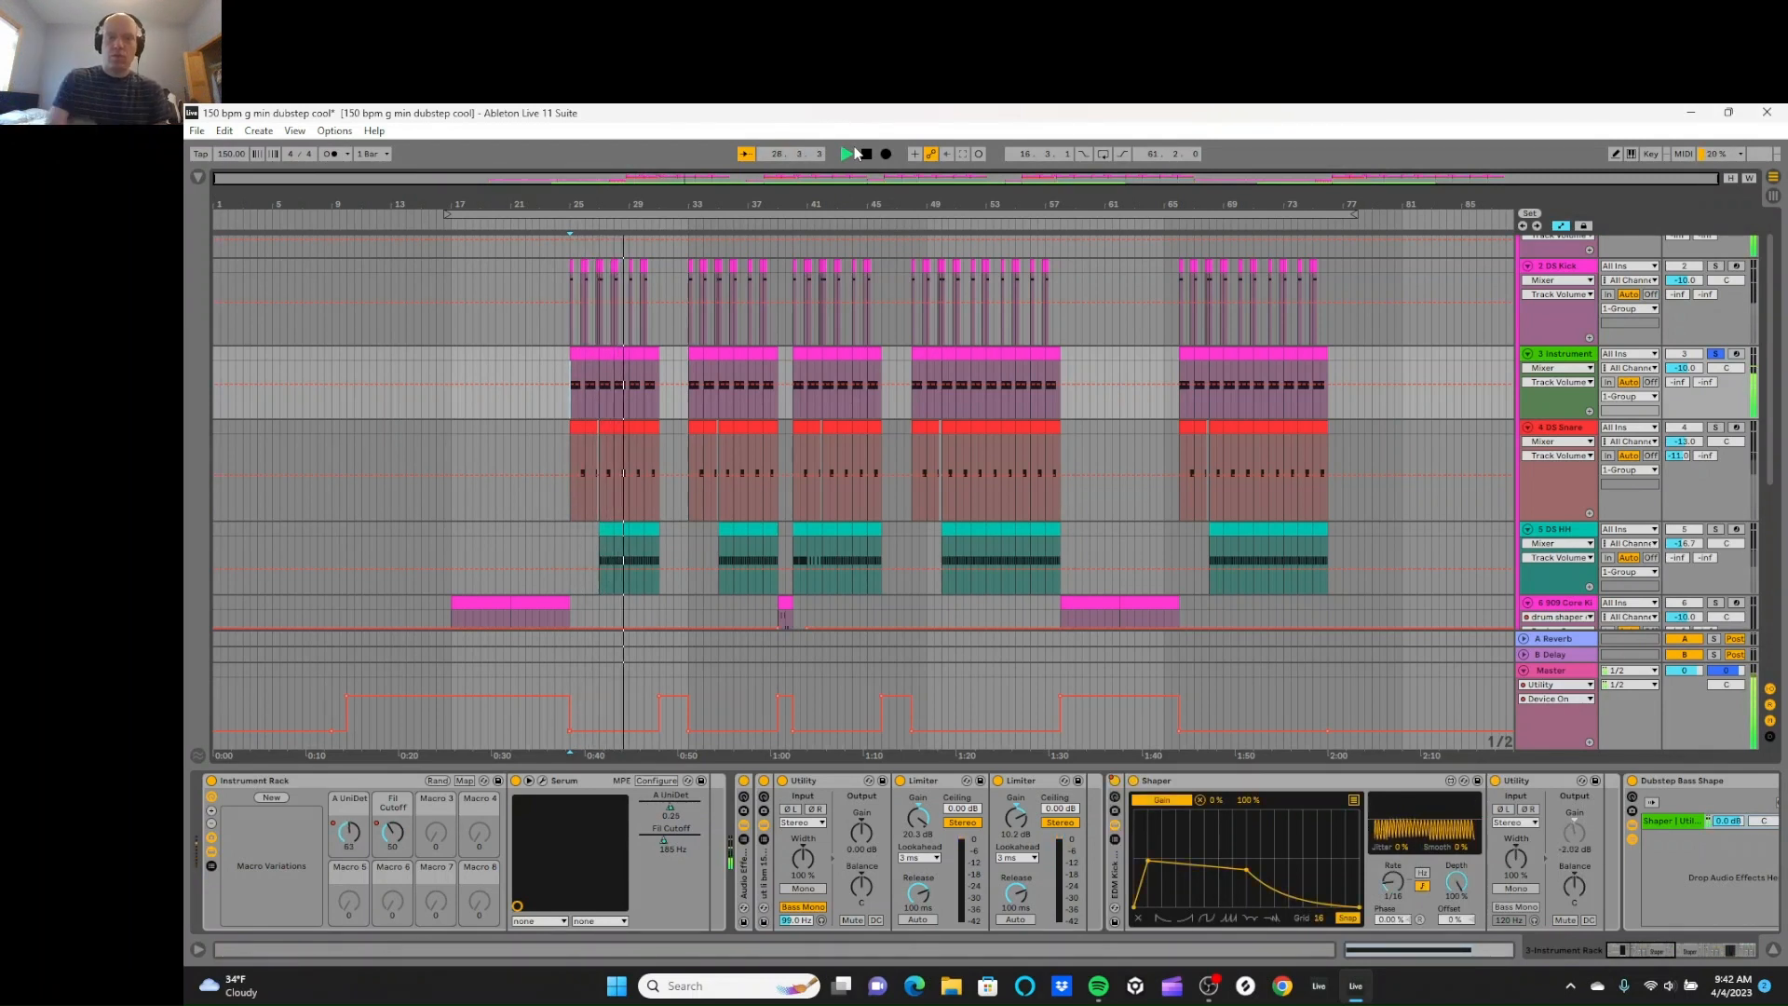
pyautogui.click(865, 155)
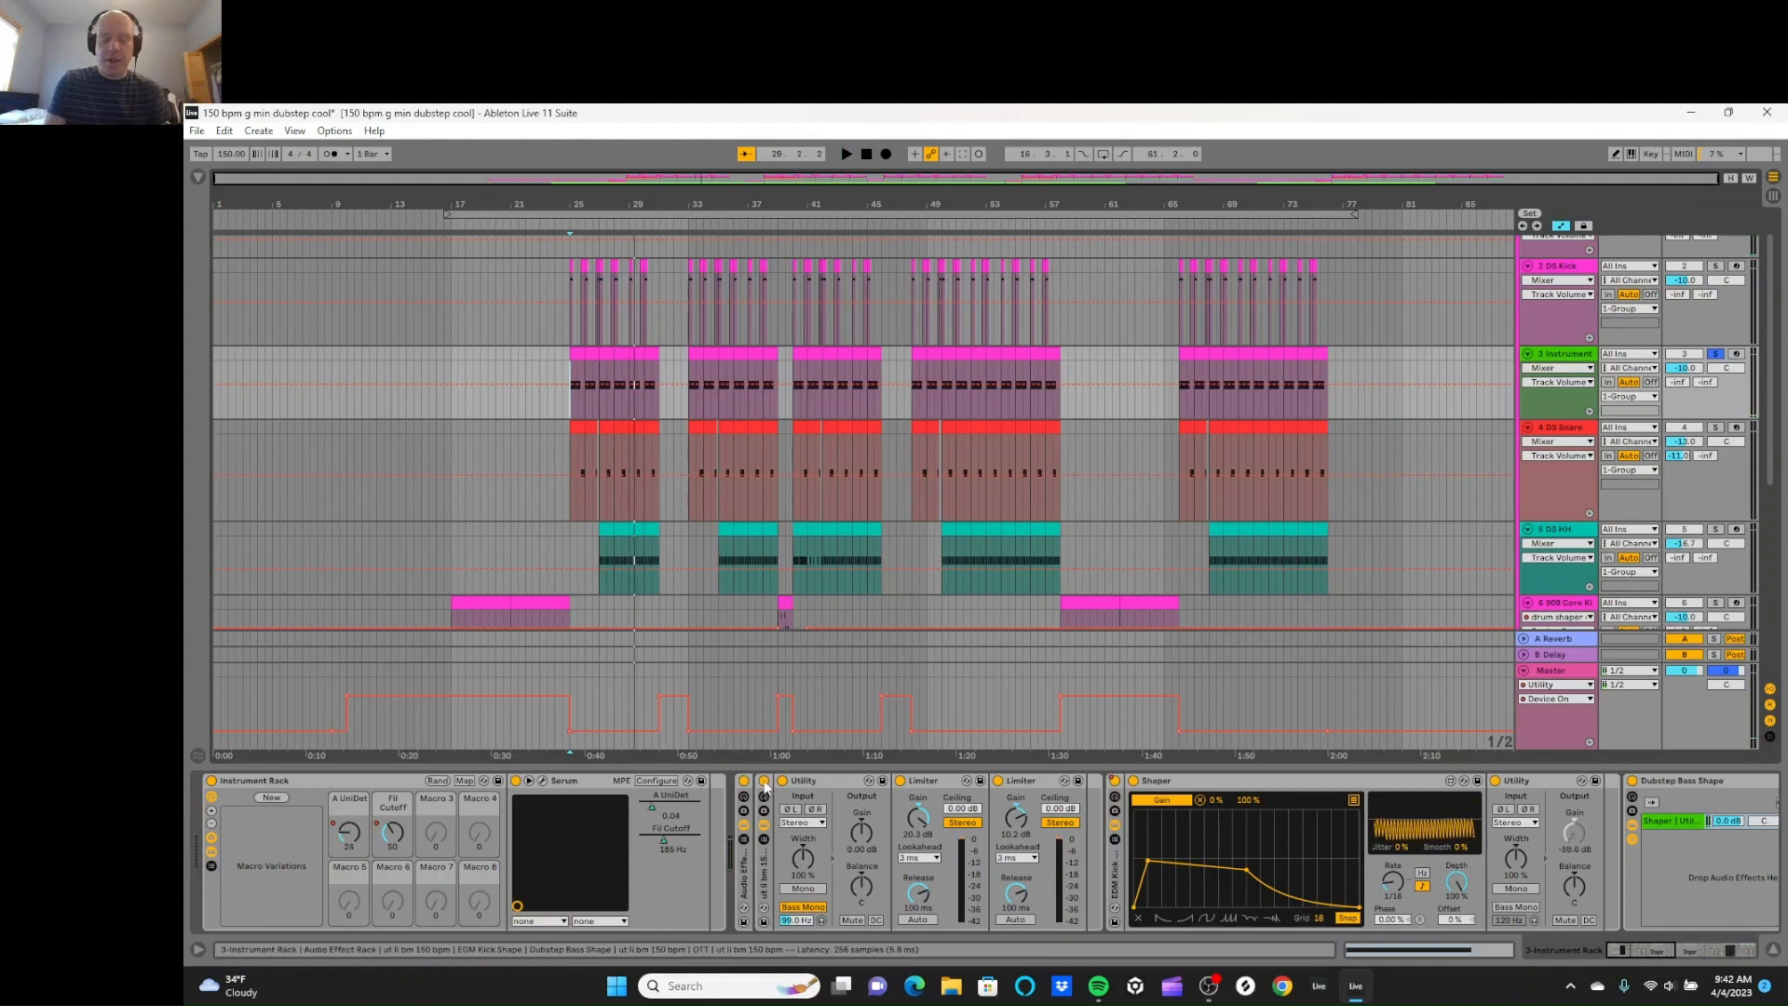
# Step: Save the outer Audio Effect Rack as a preset named "150 bpm g min dubstep cool bass group fx"
pyautogui.click(743, 922)
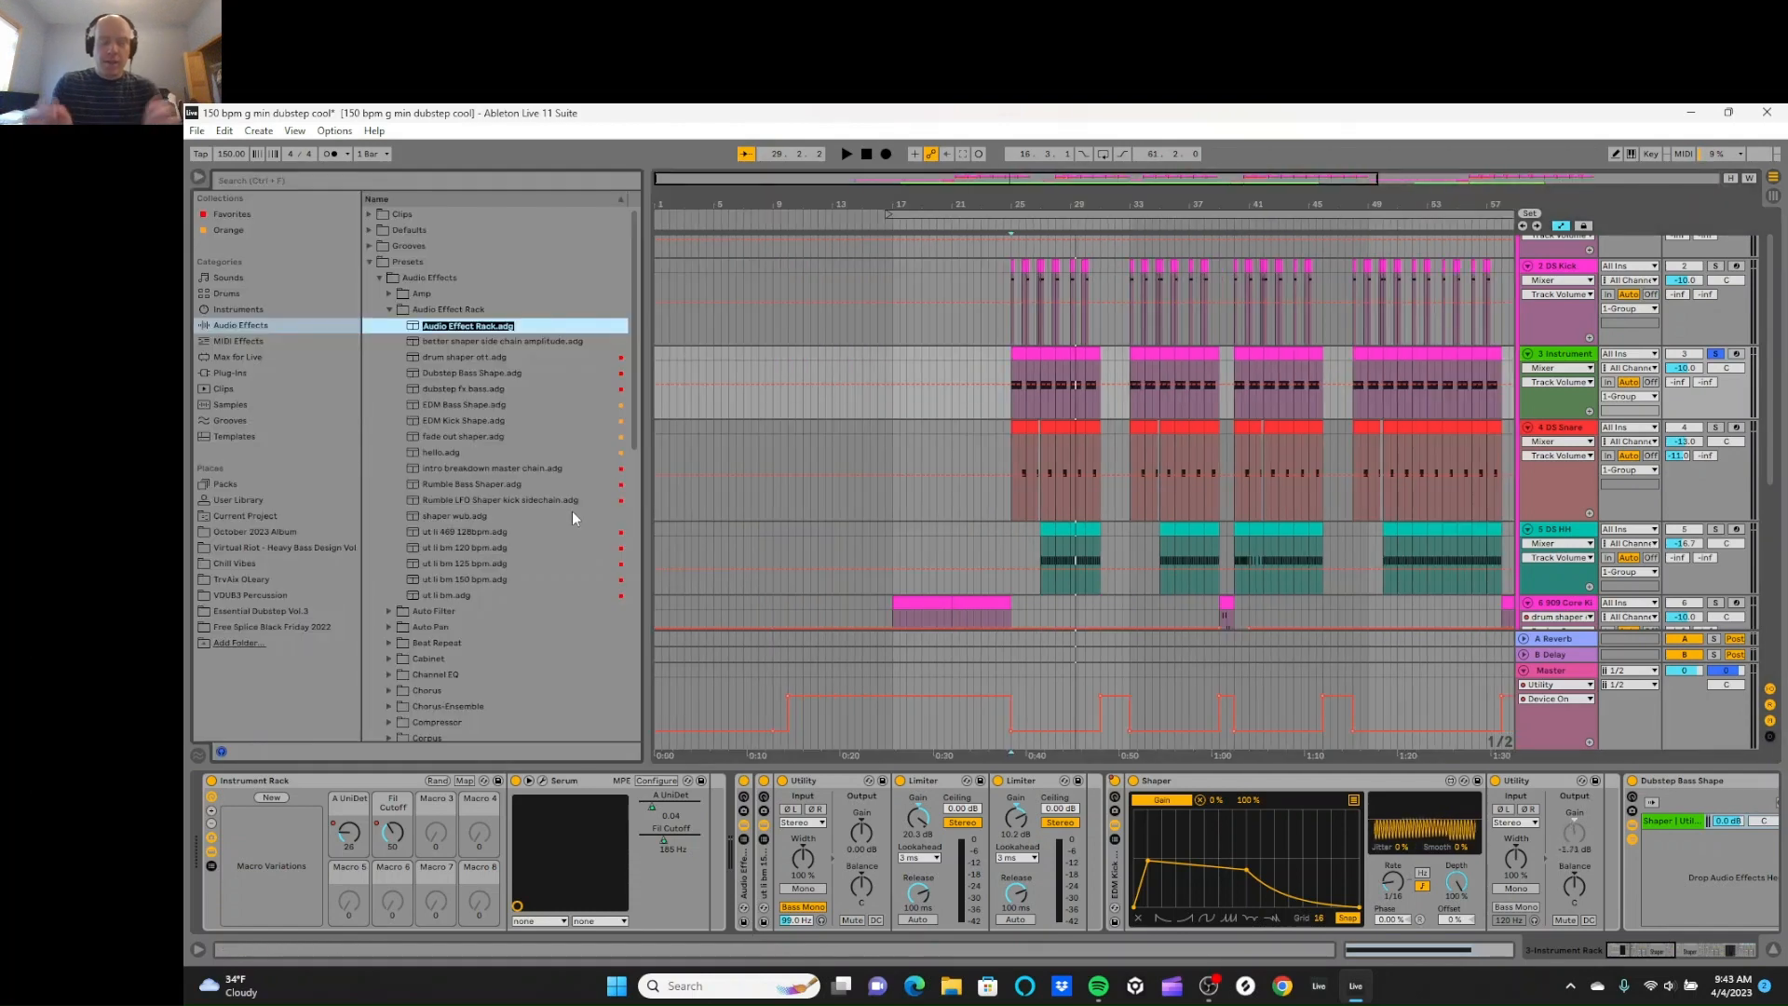
pyautogui.write('1')
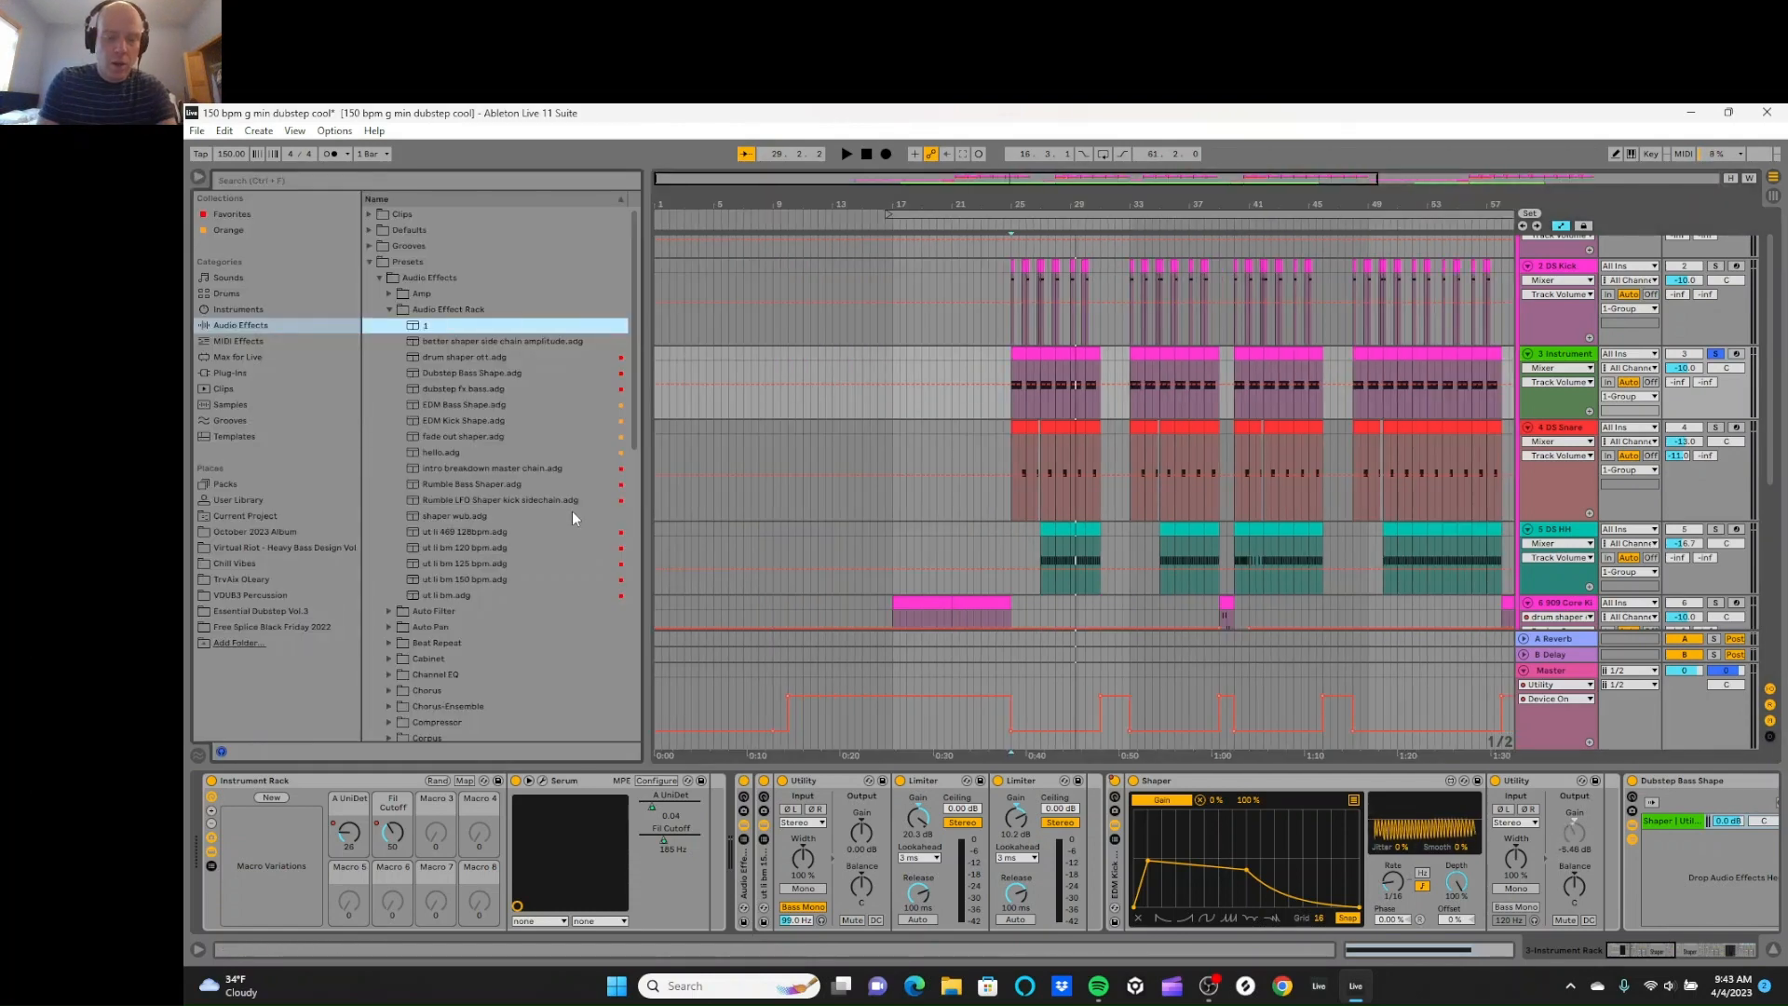
pyautogui.write('50 bpm')
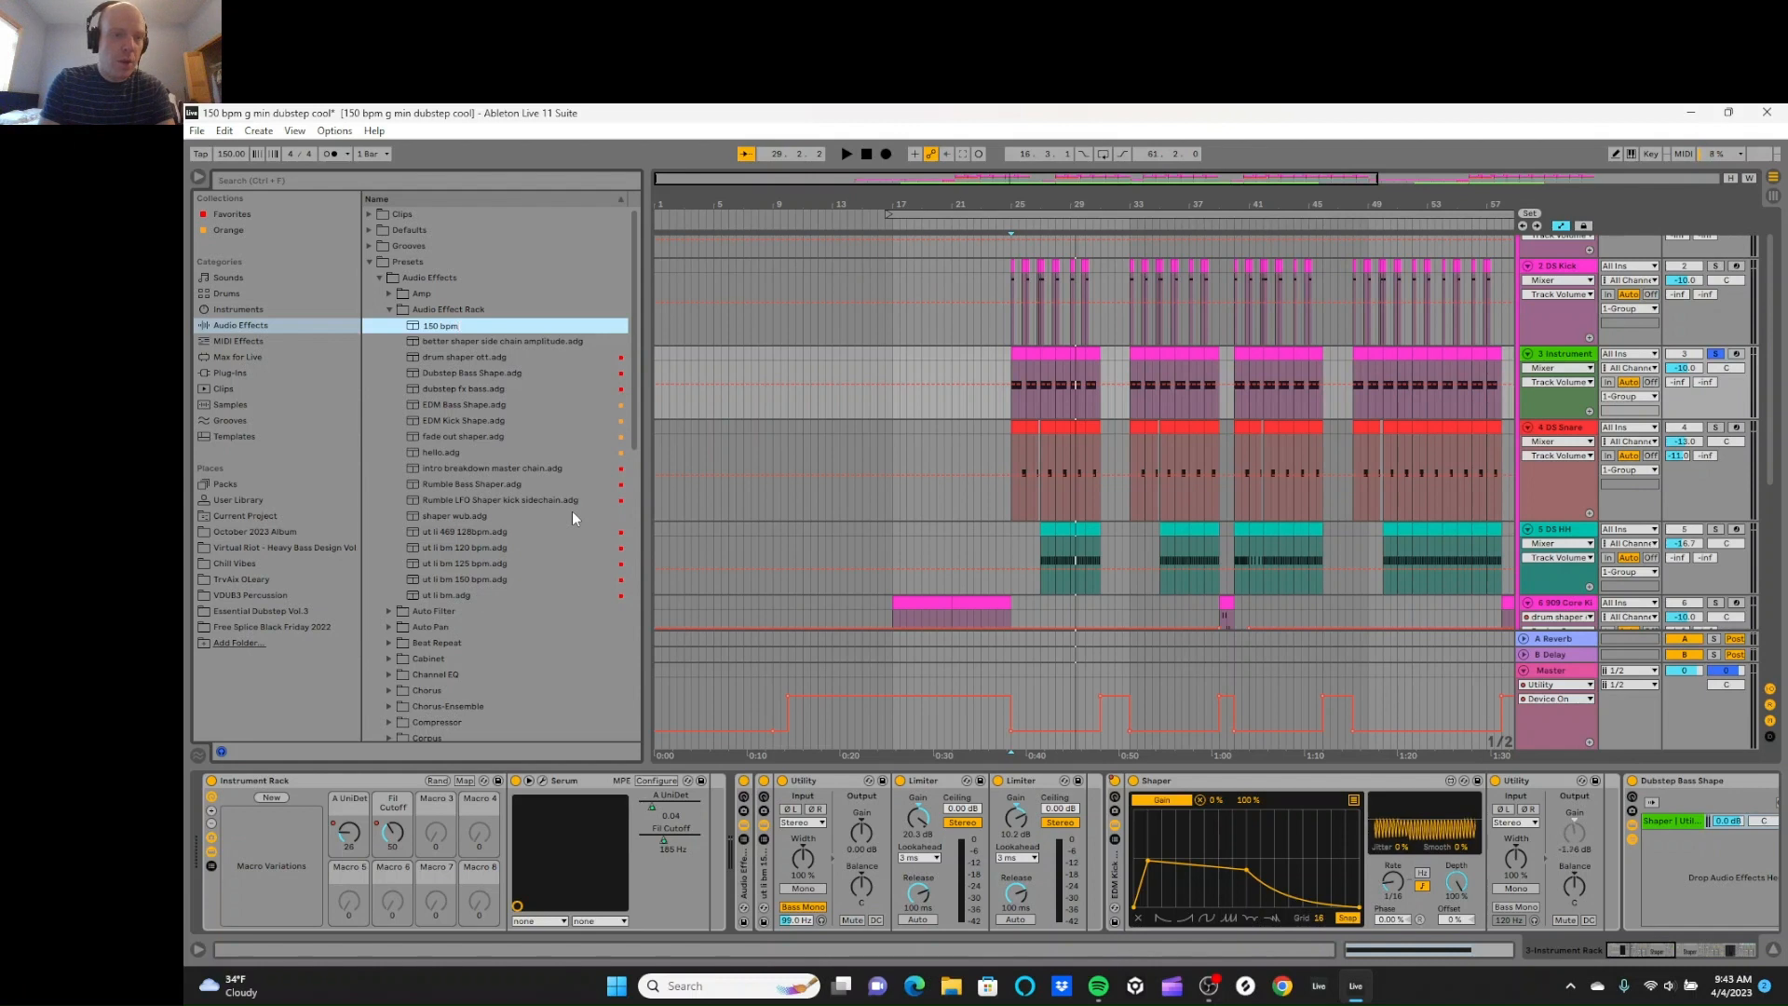
pyautogui.write(' g min dubstep cool')
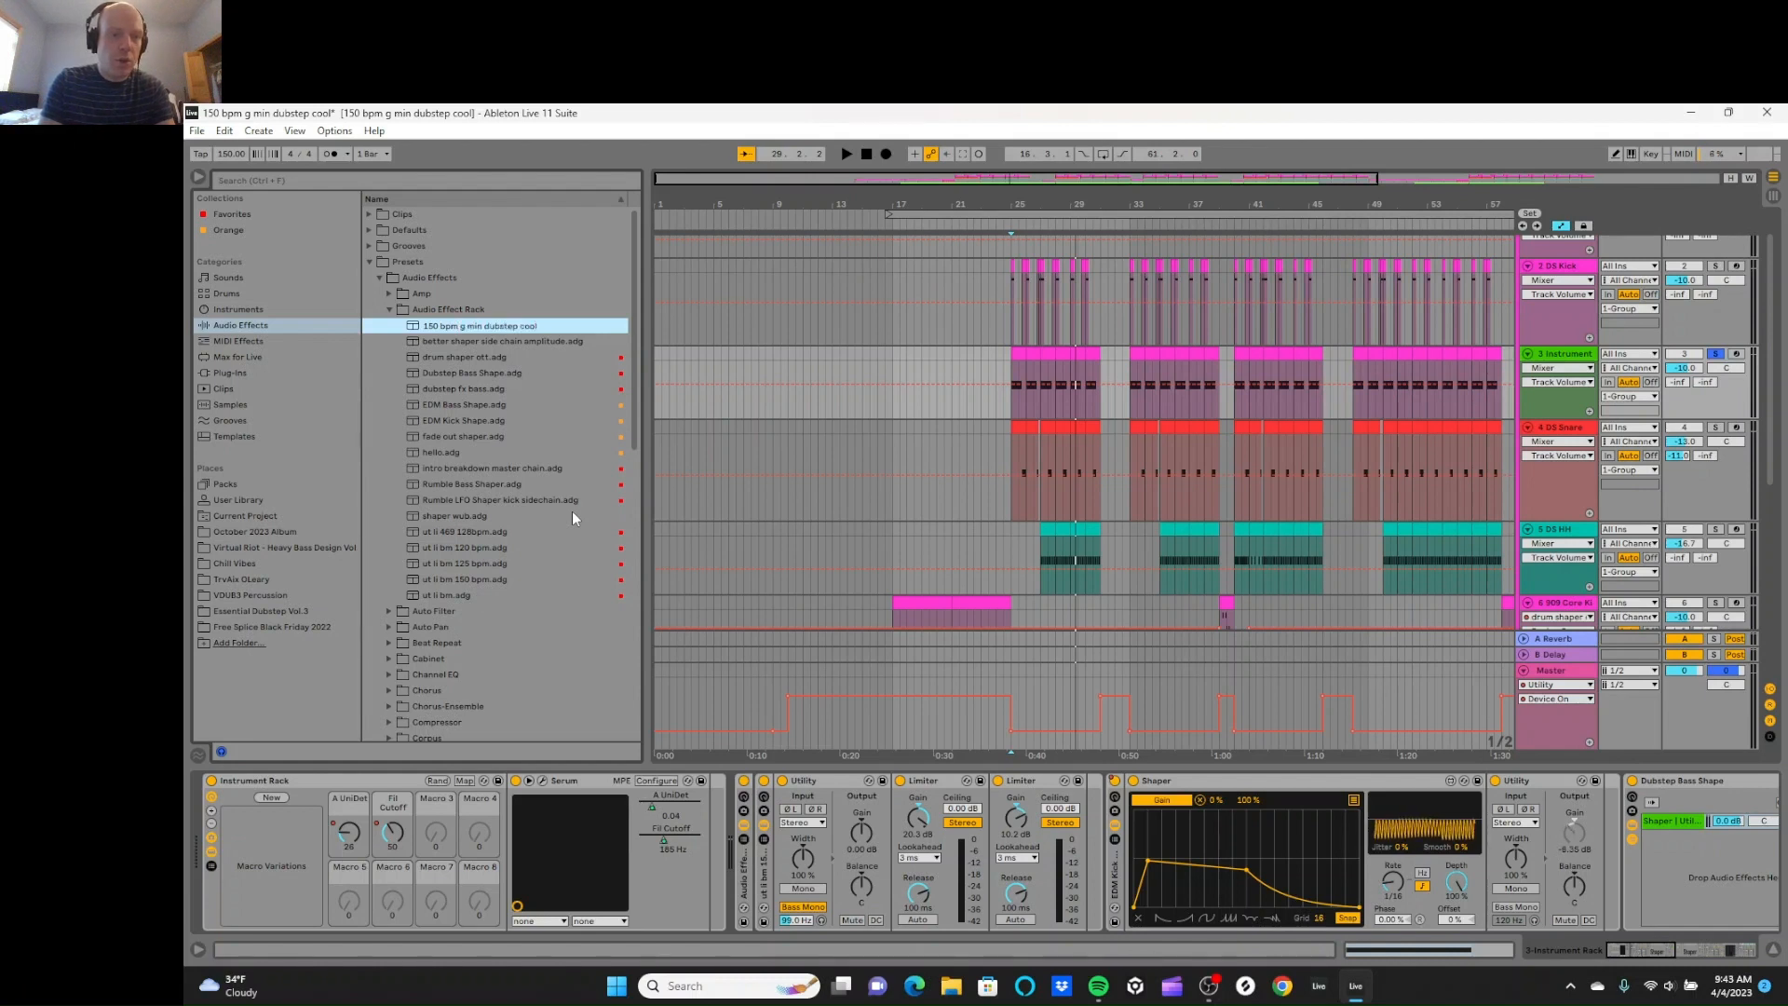
pyautogui.write(' bass group fx')
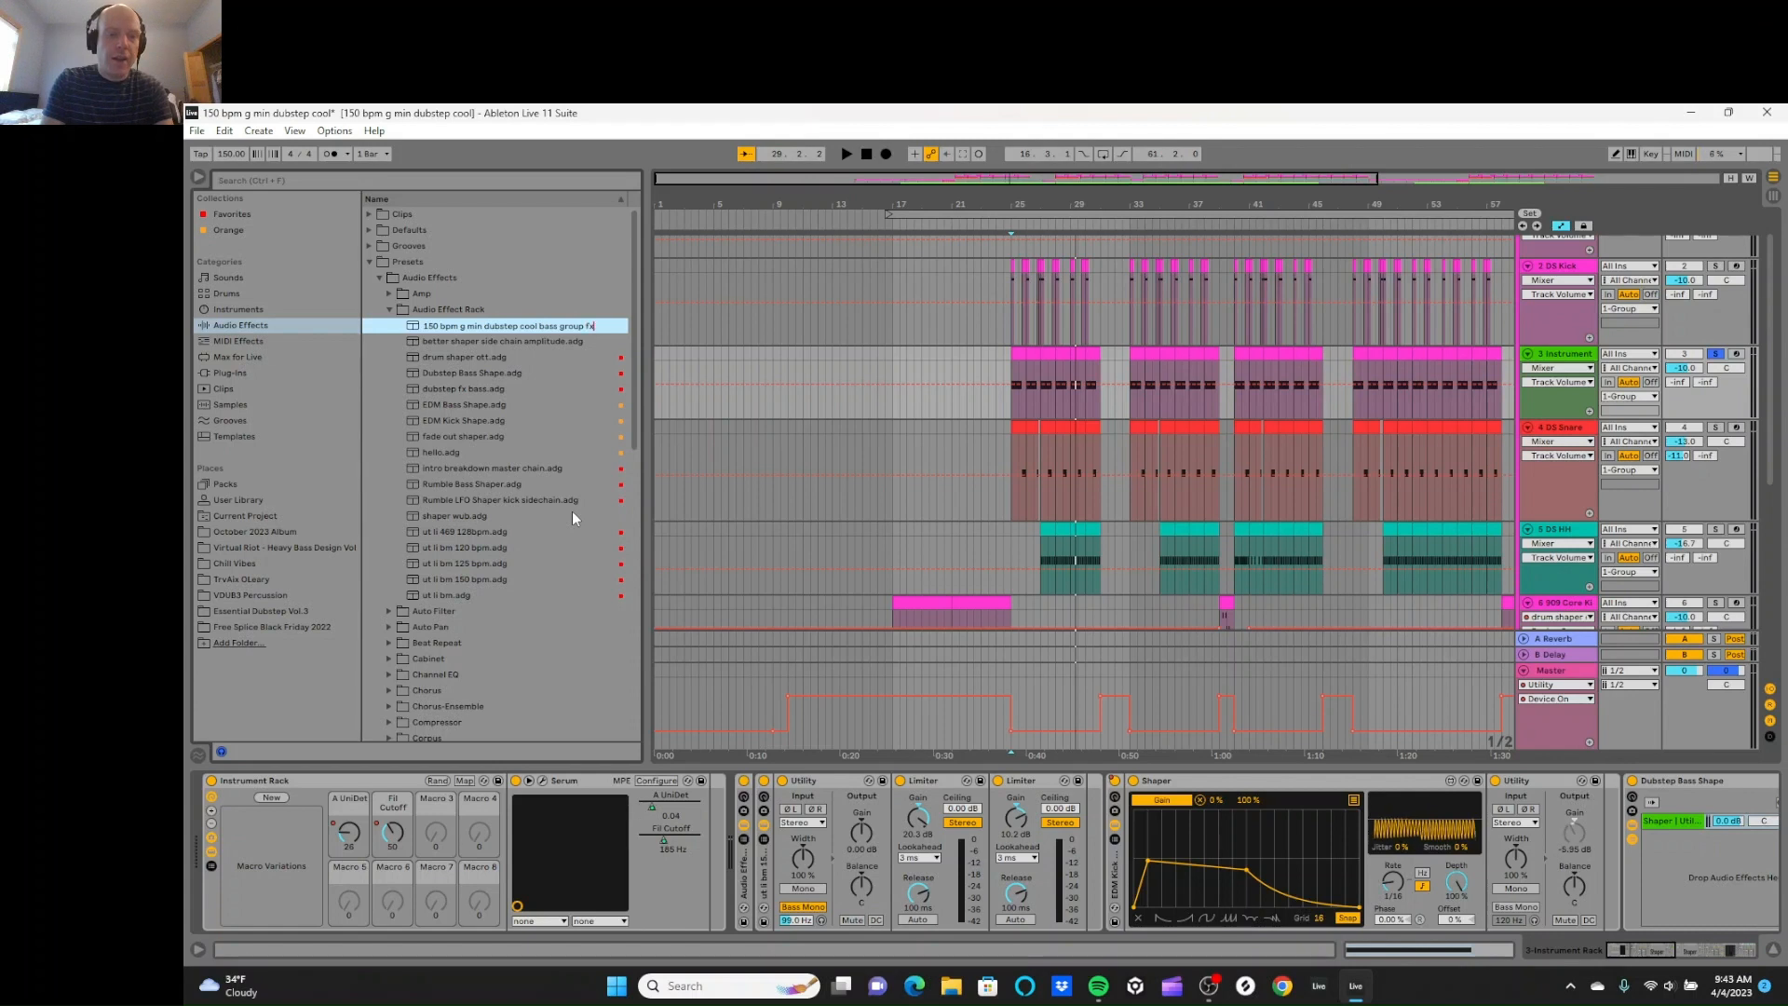
pyautogui.press('Return')
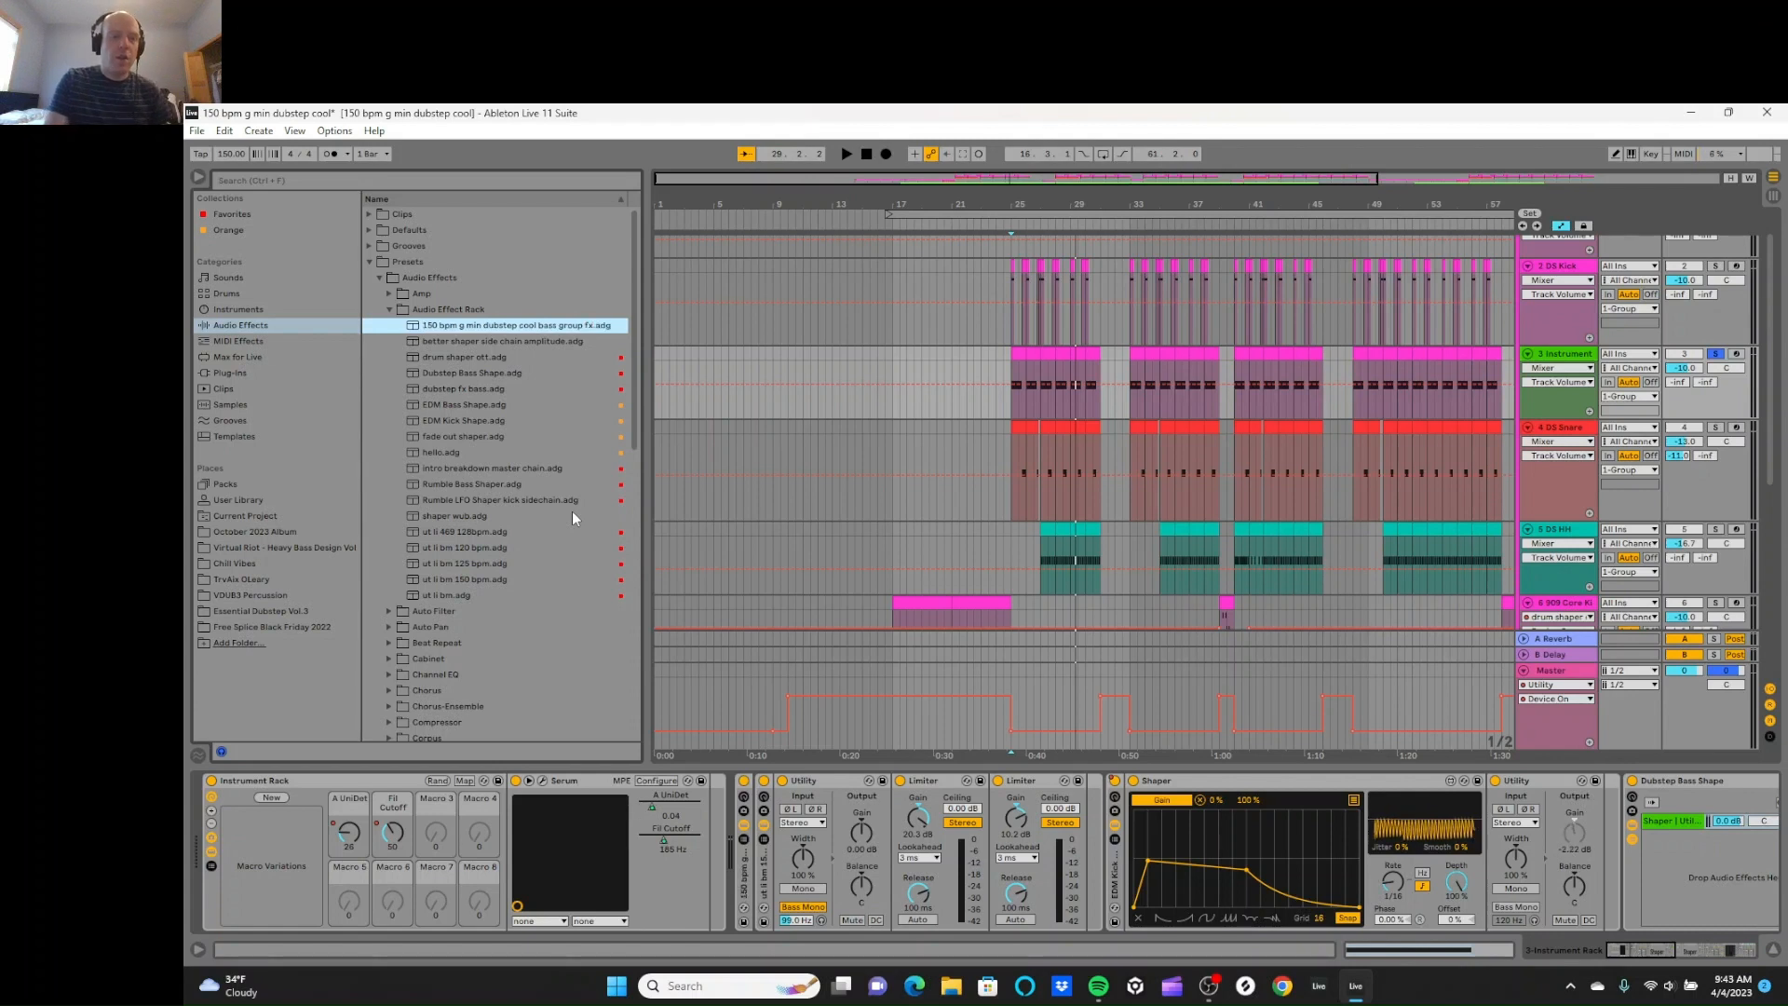
# Step: Add the saved rack preset to the Favorites collection, and look through the Favorites and Orange collections
pyautogui.rightClick(557, 326)
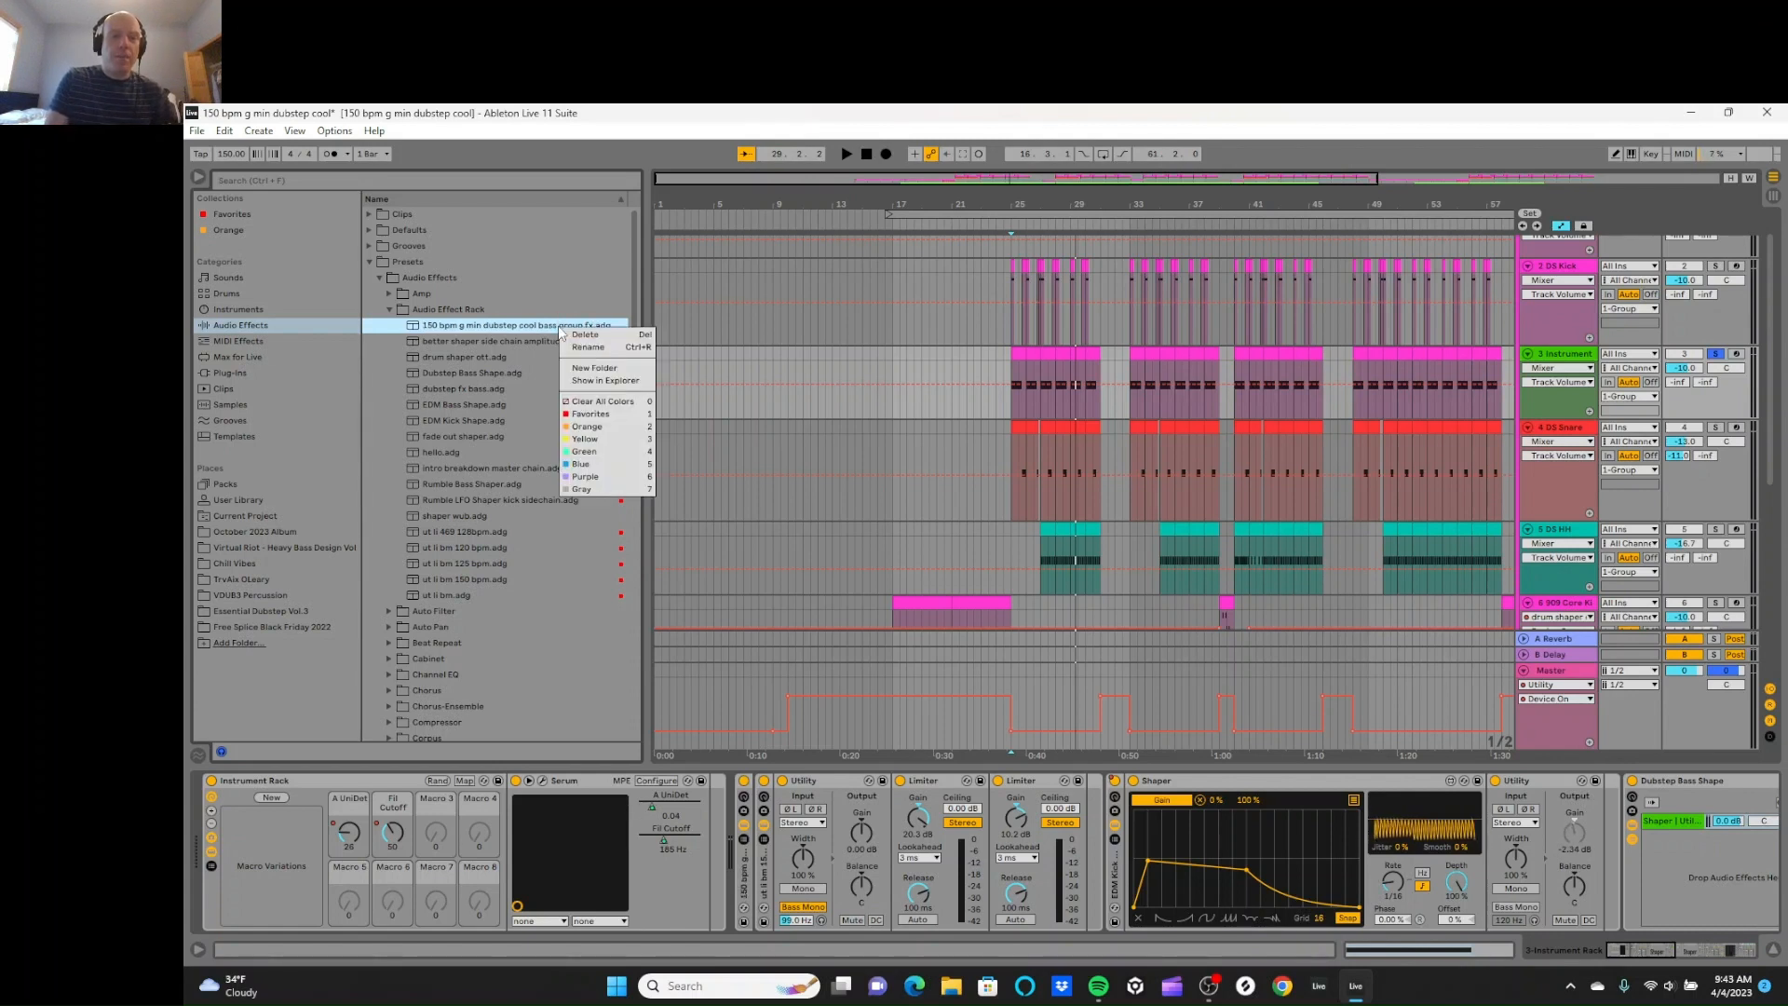
pyautogui.click(590, 414)
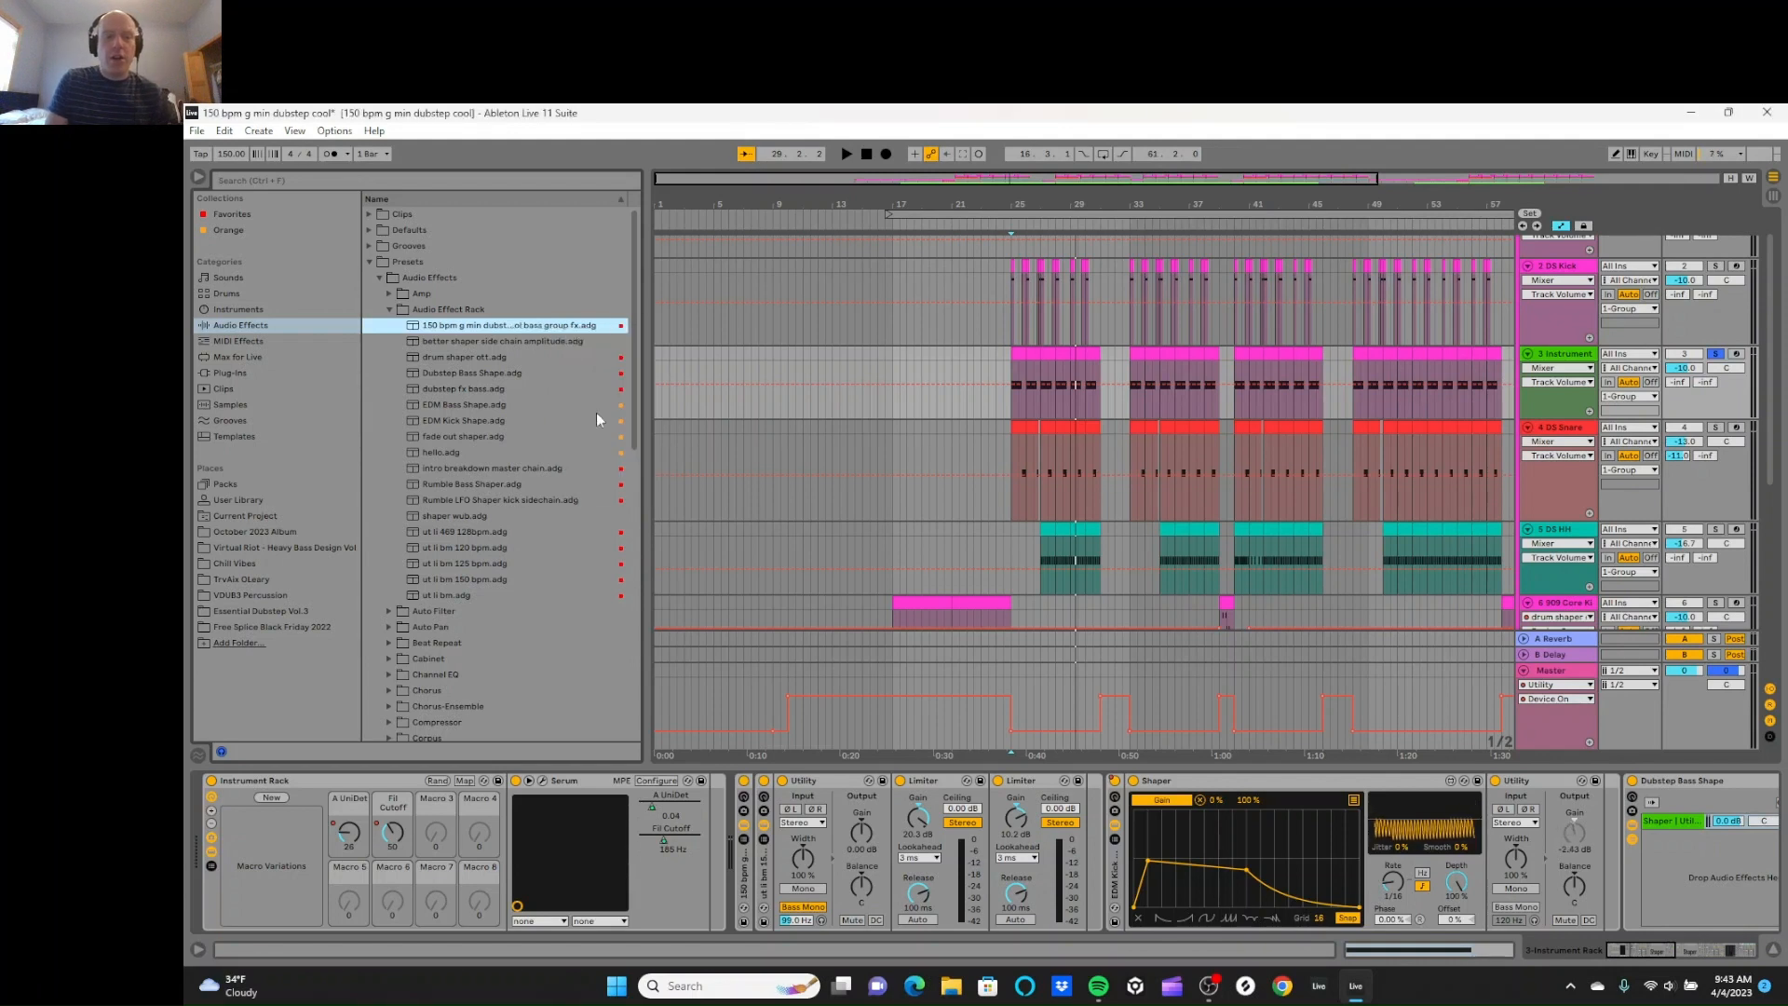
pyautogui.click(288, 220)
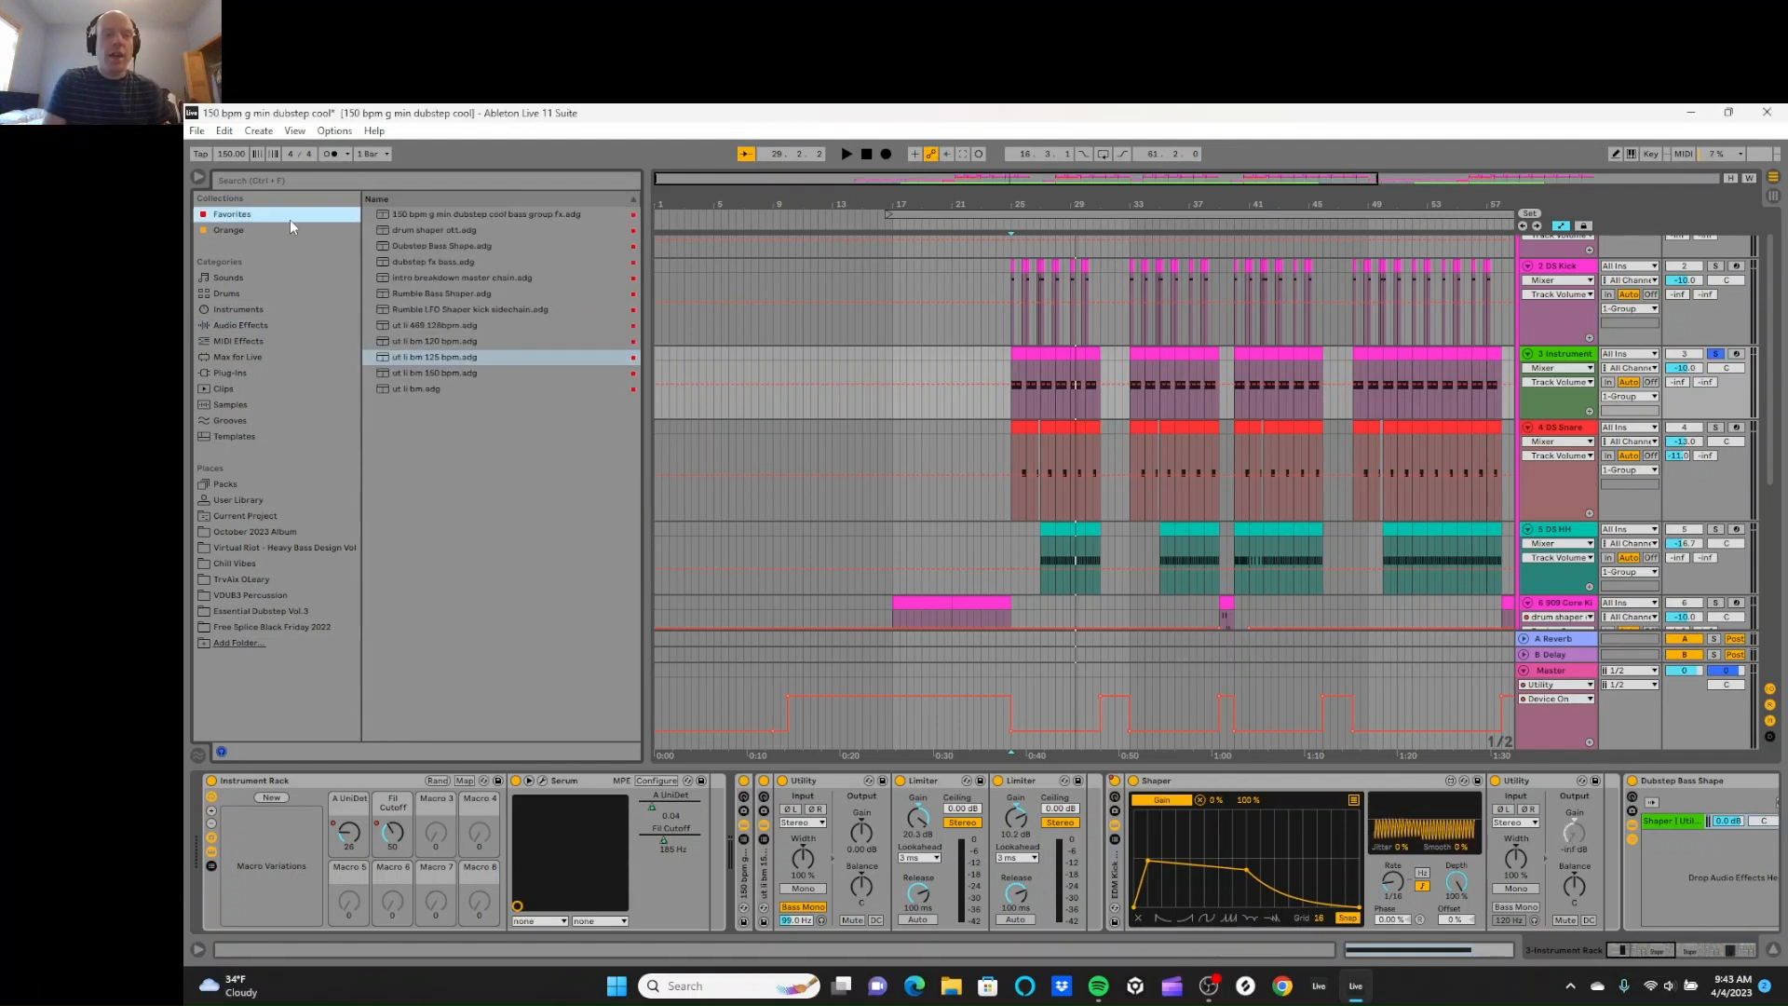
pyautogui.click(290, 231)
pyautogui.click(279, 215)
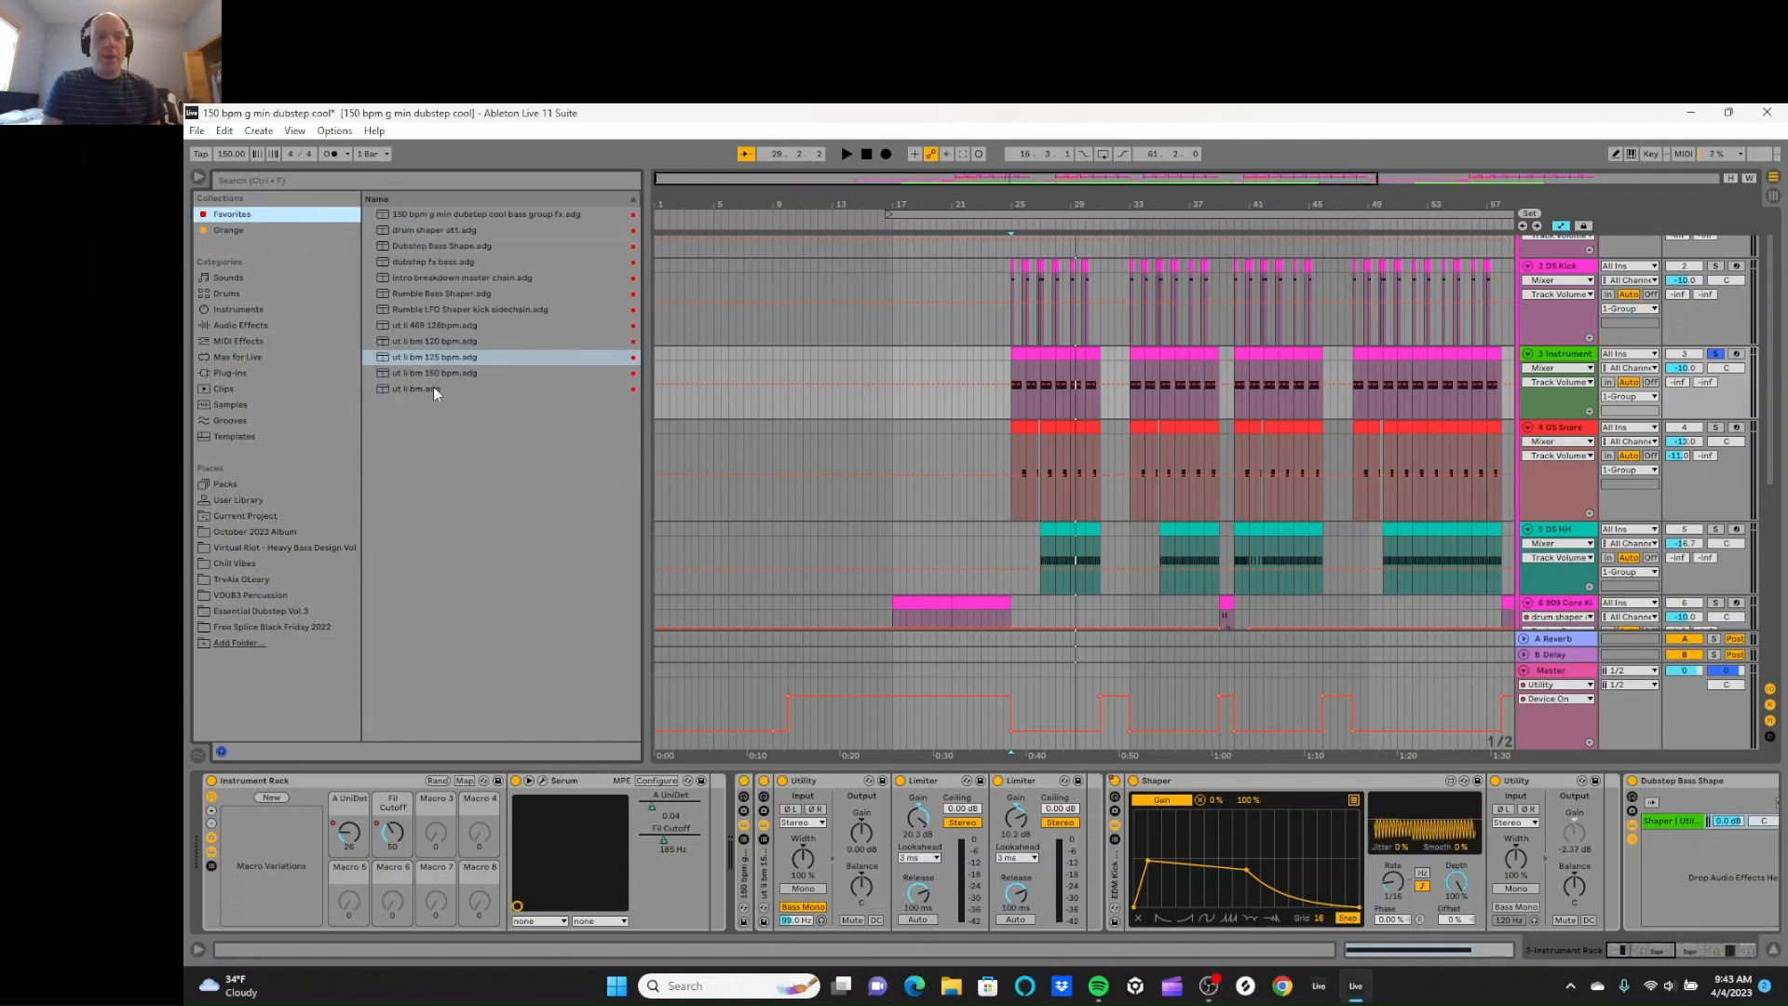
pyautogui.click(311, 232)
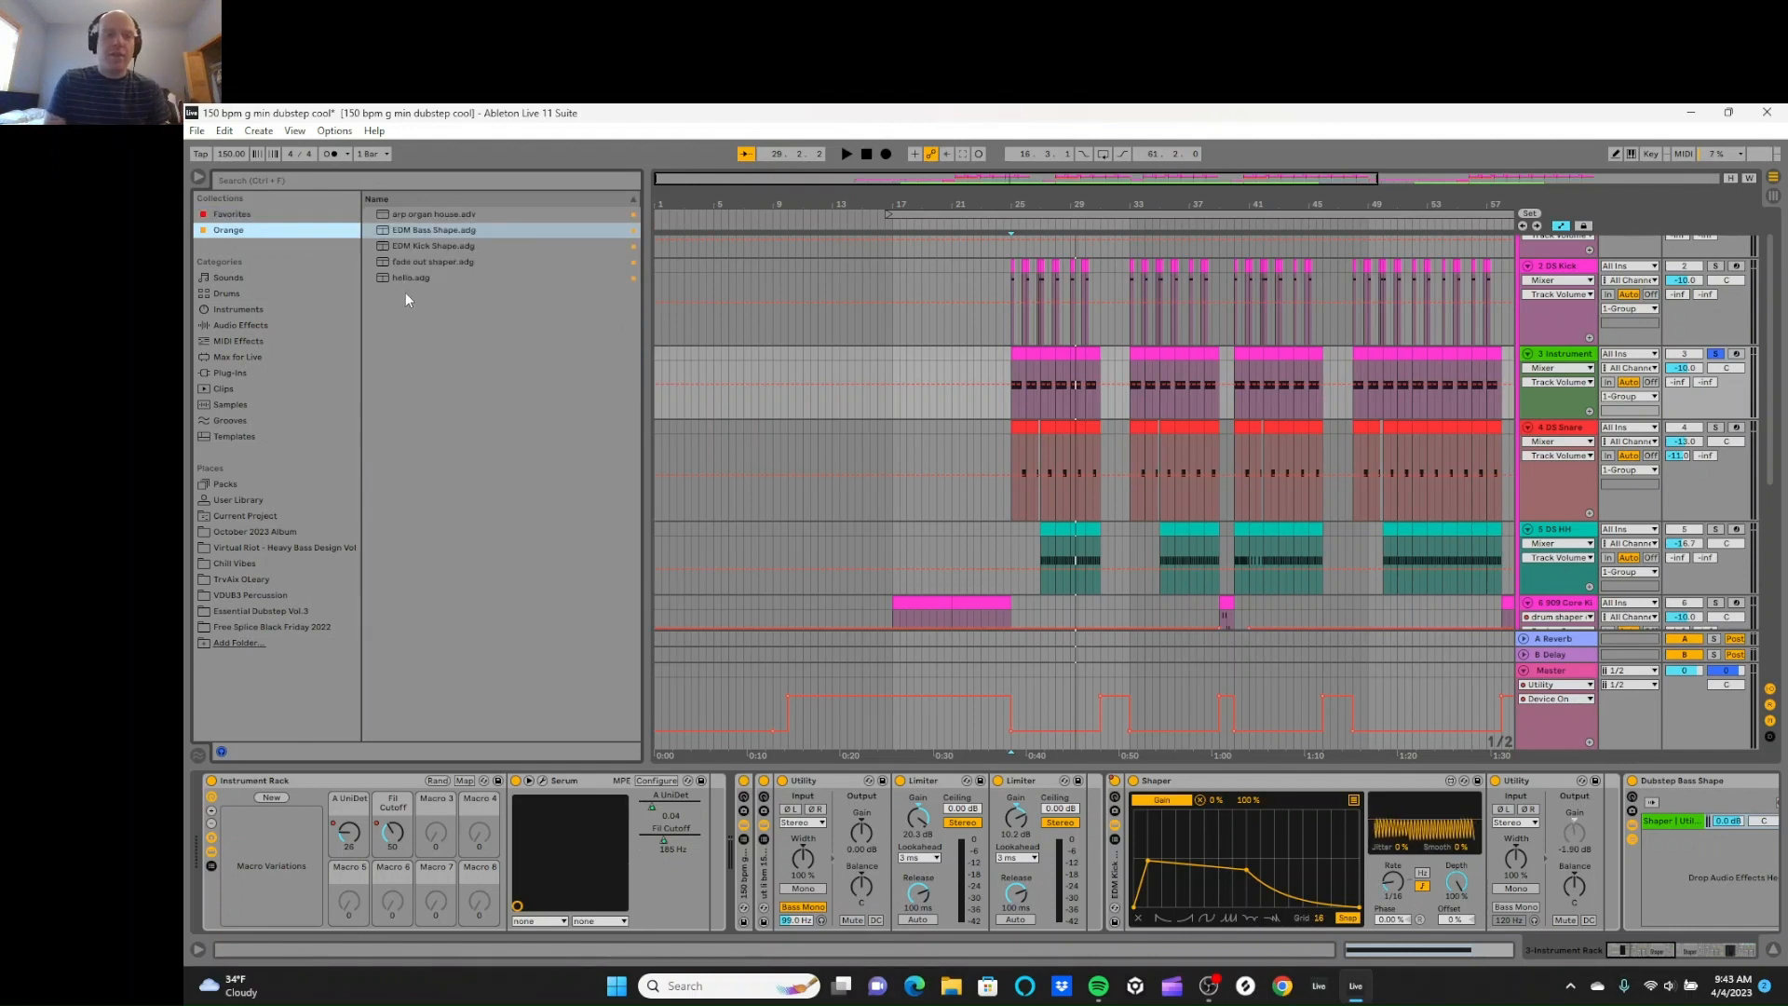
pyautogui.click(282, 220)
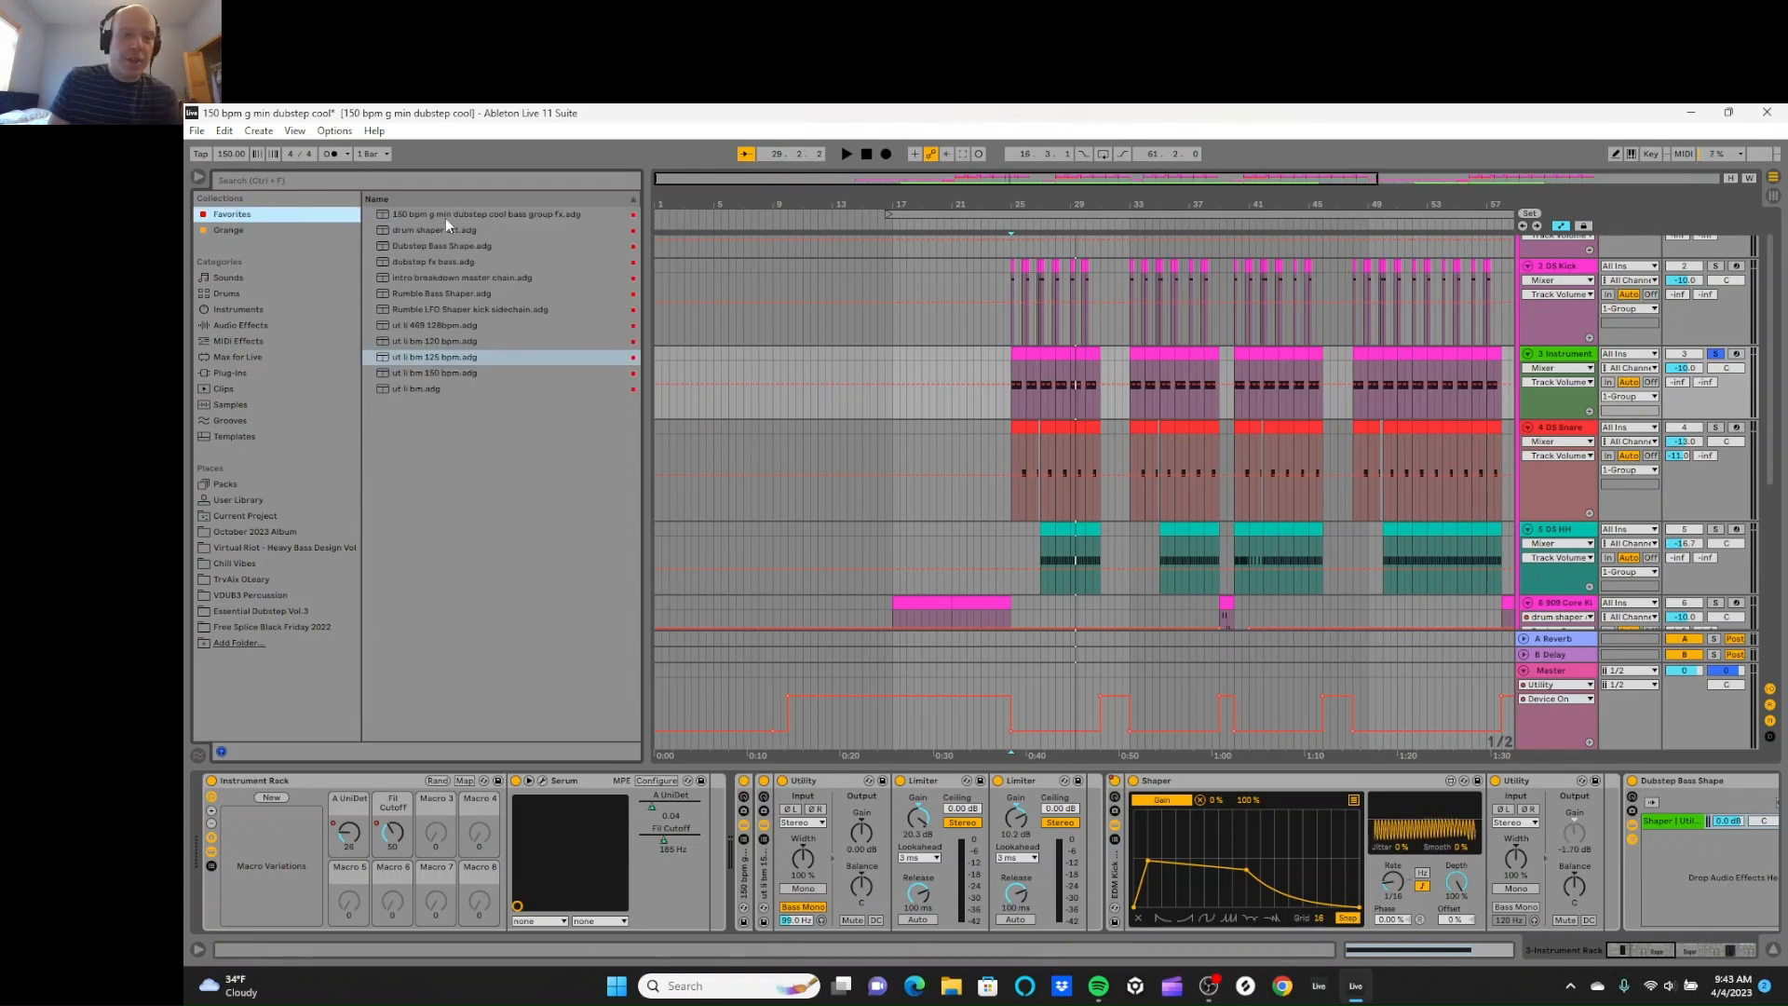
pyautogui.click(445, 218)
# Step: Create a new Live Set without saving changes to the current one, and show it in Arrangement View
pyautogui.click(198, 132)
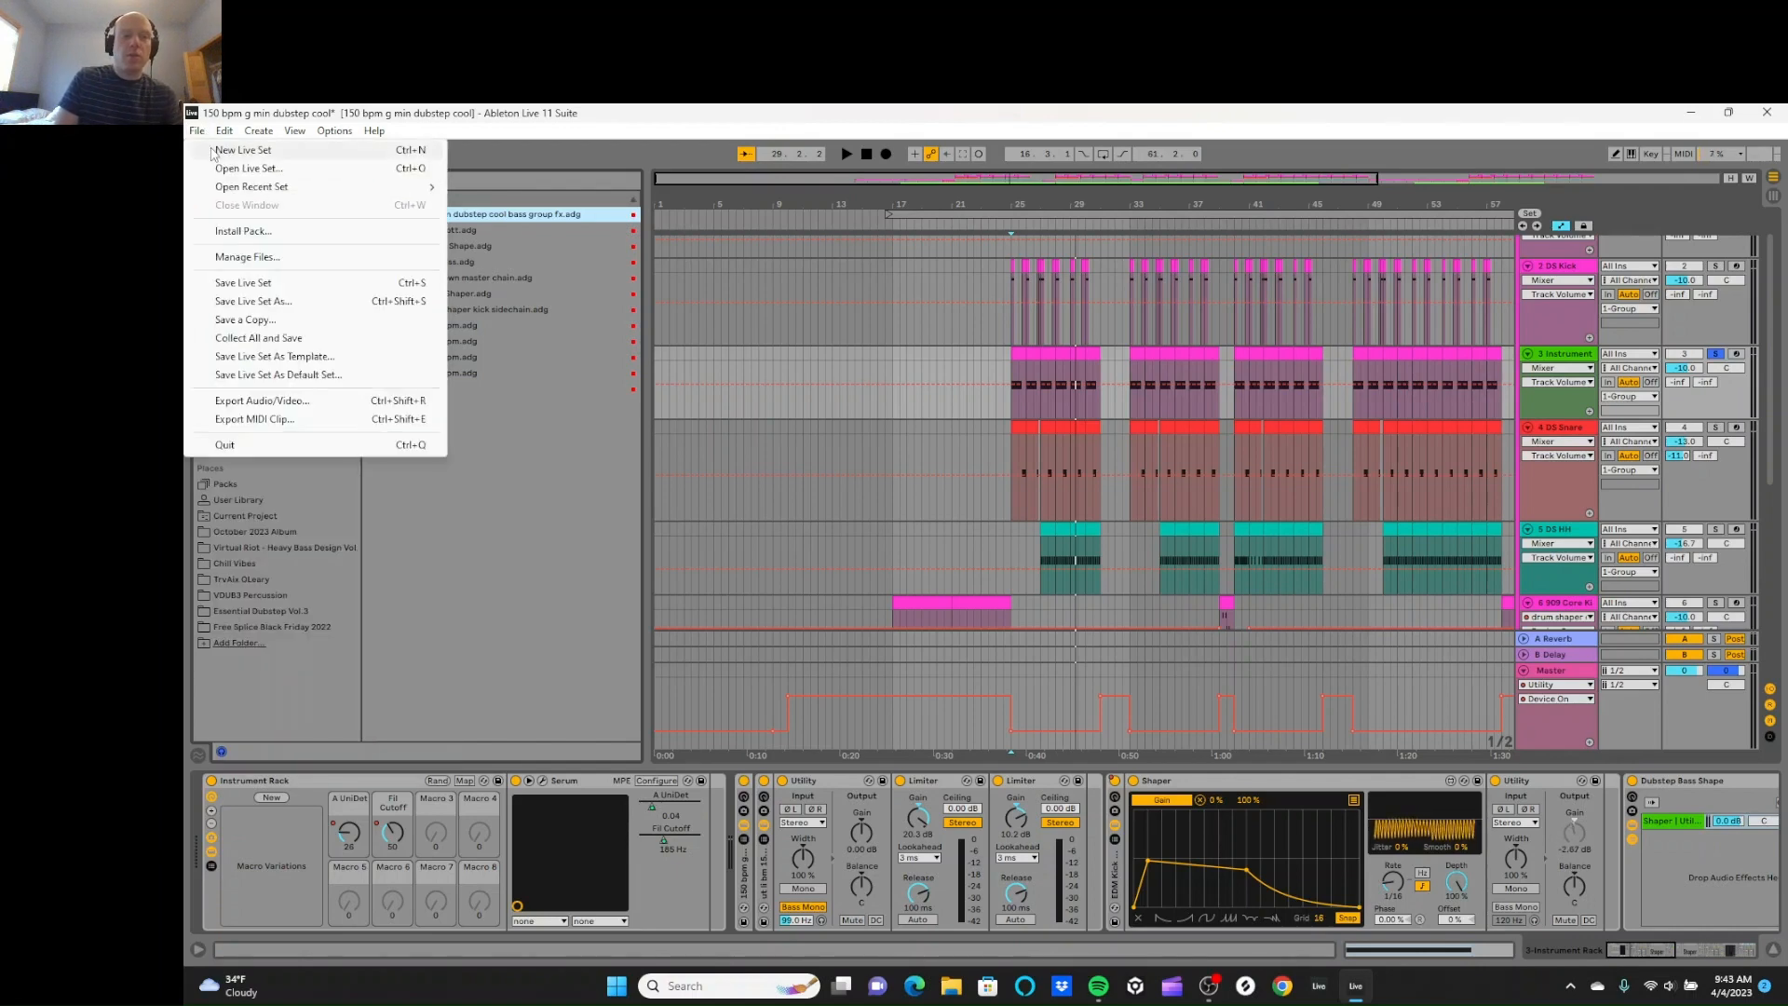
pyautogui.click(216, 151)
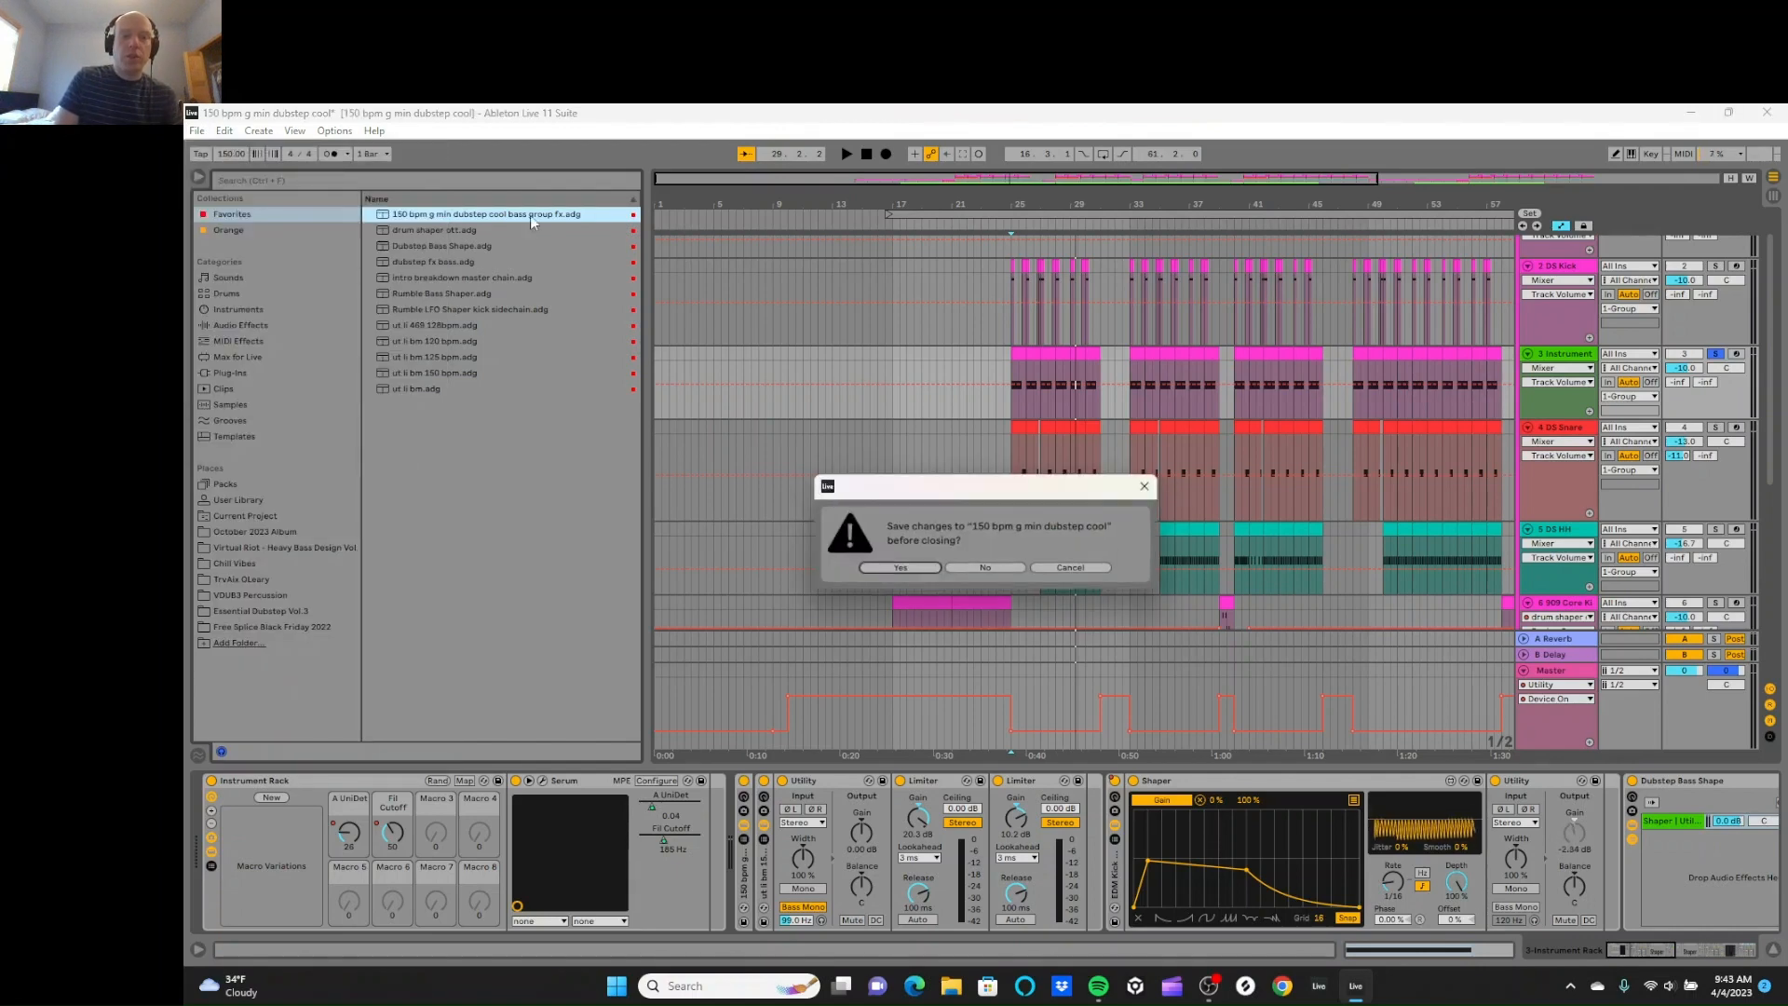
pyautogui.click(1014, 567)
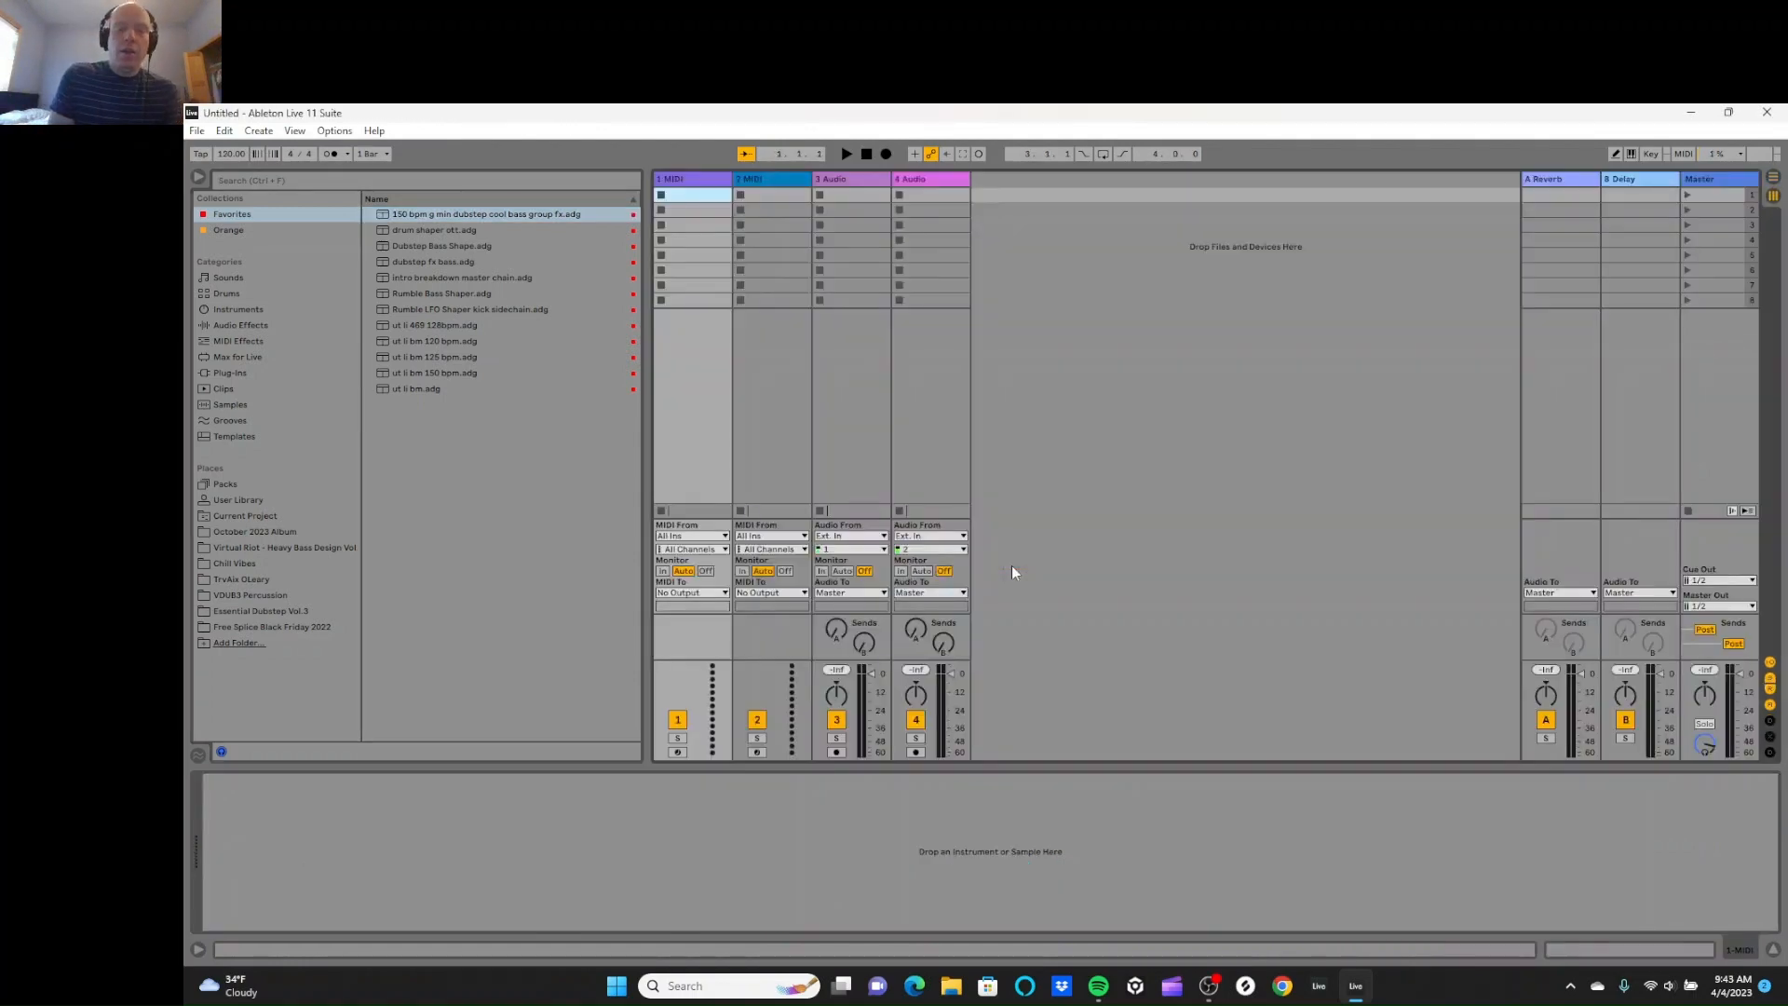
pyautogui.click(1773, 177)
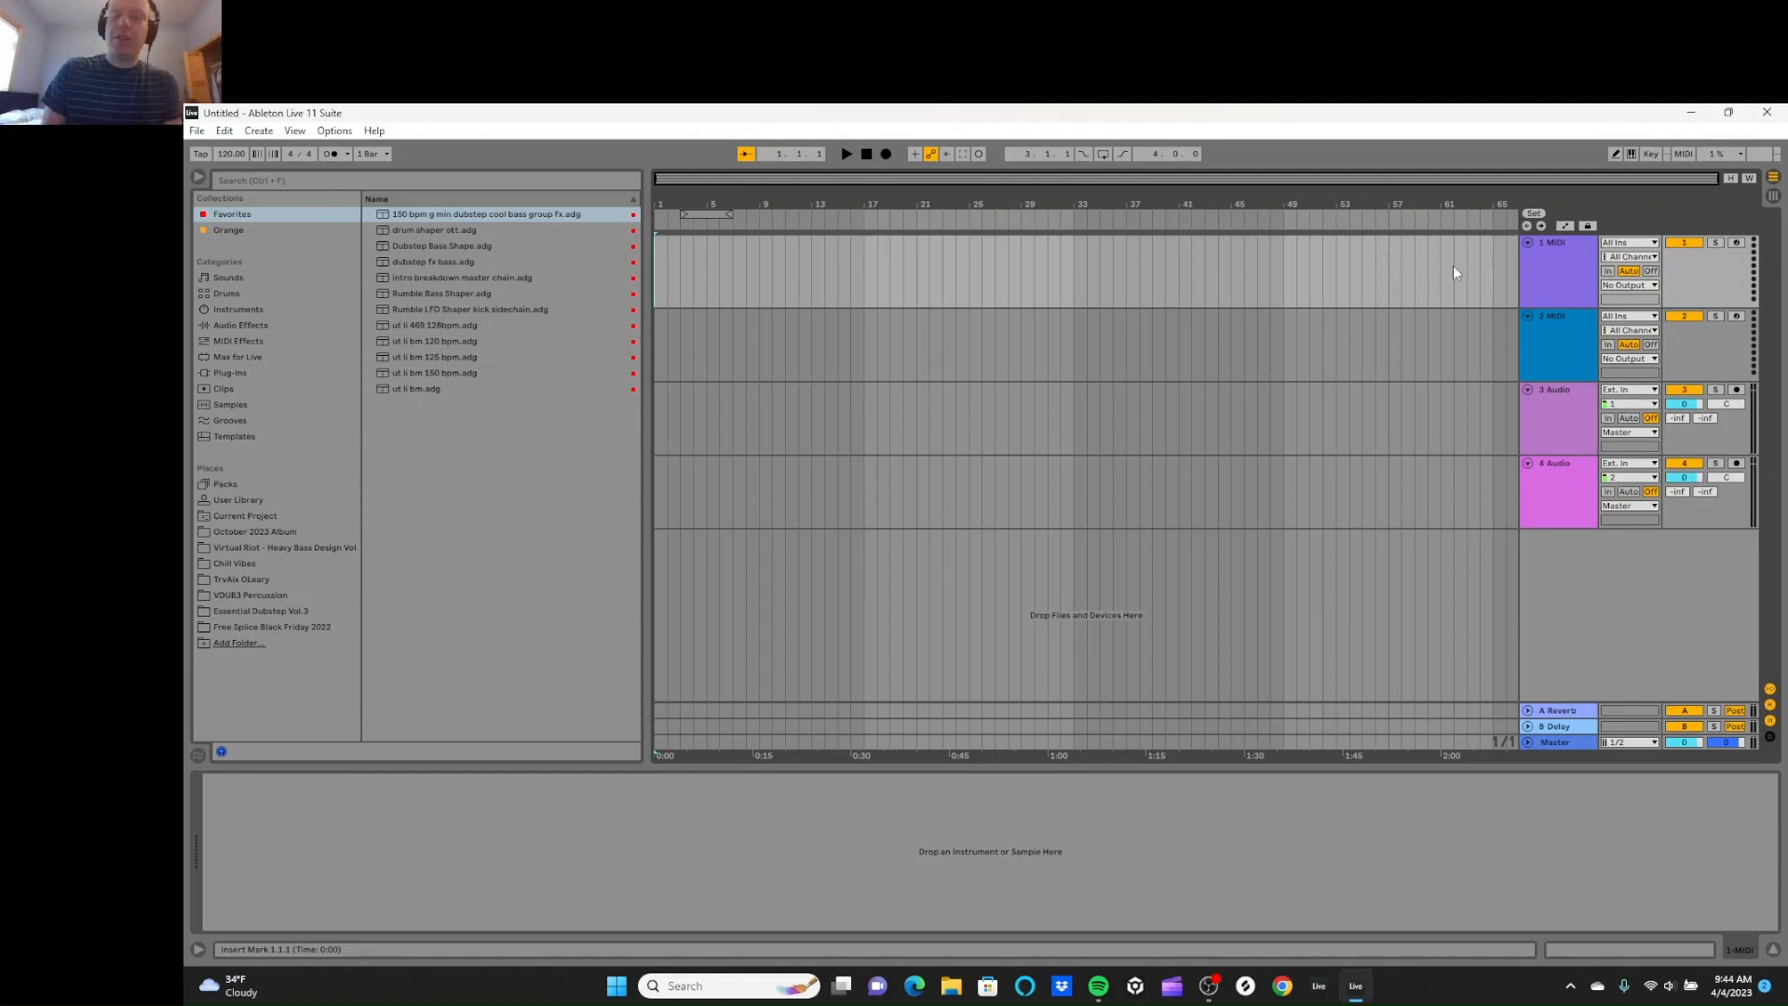
# Step: Load Serum from Xfer Records onto the first MIDI track and choose its user preset "150 bpm g min dubstep cool bass patch"
pyautogui.click(1535, 265)
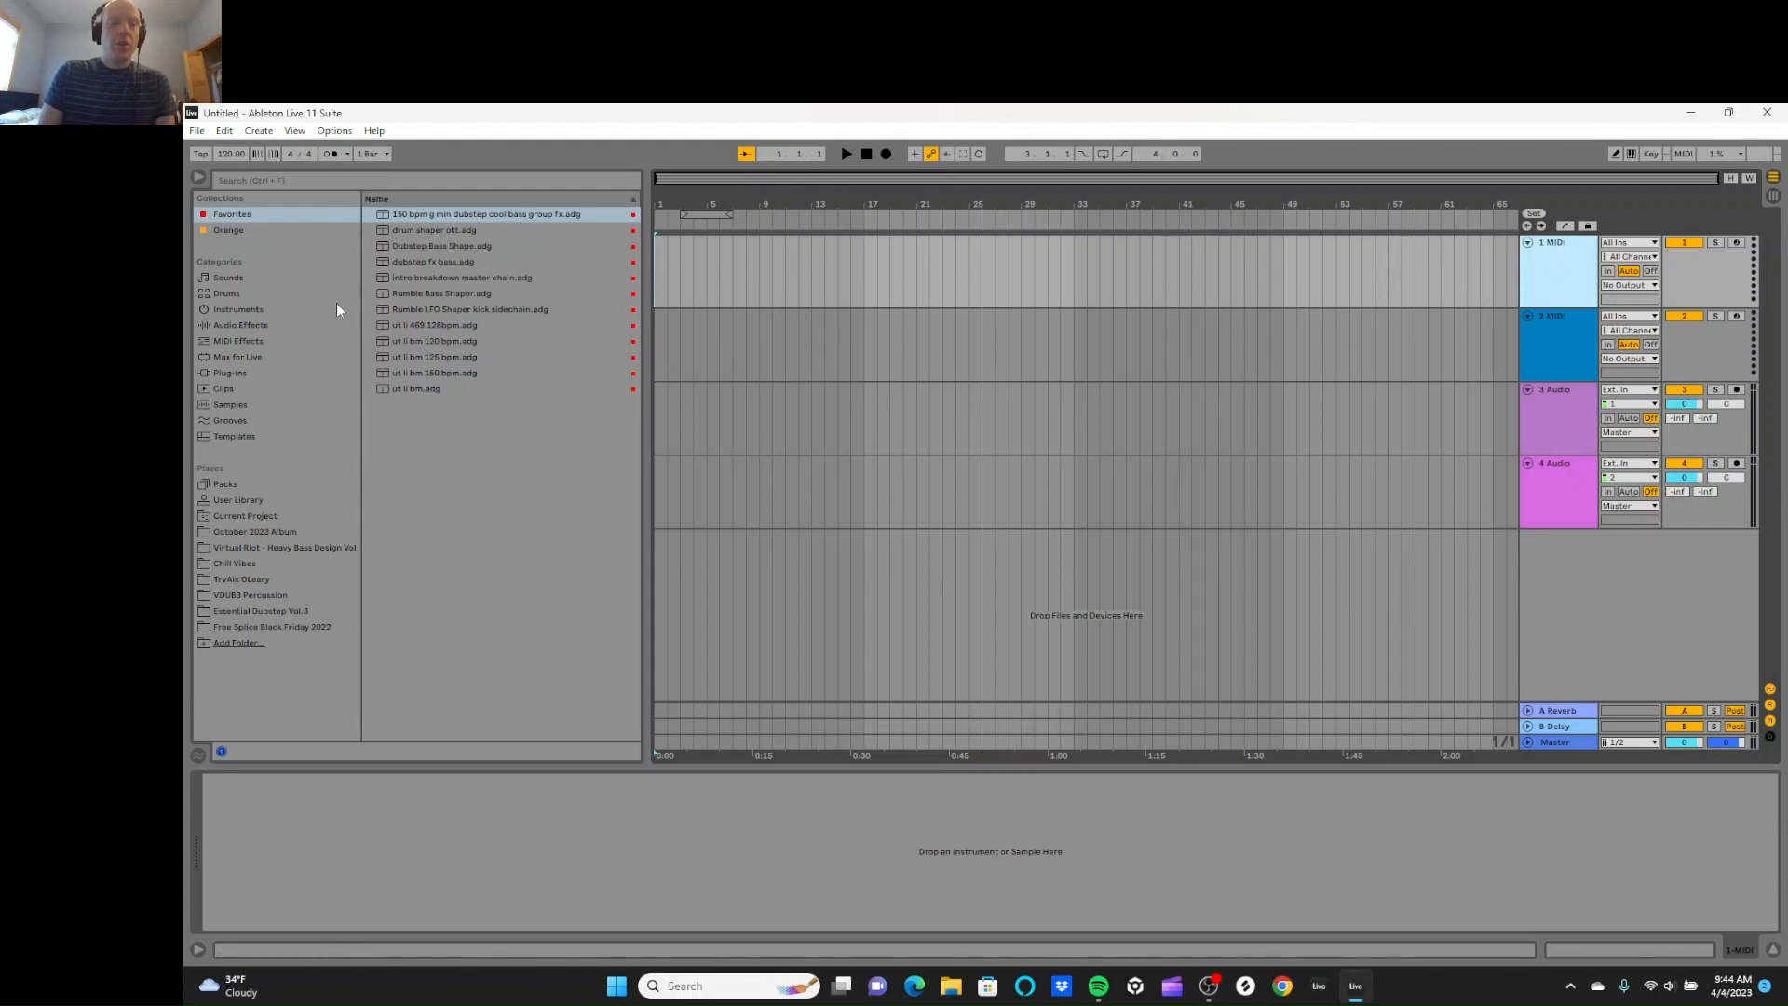
pyautogui.click(285, 310)
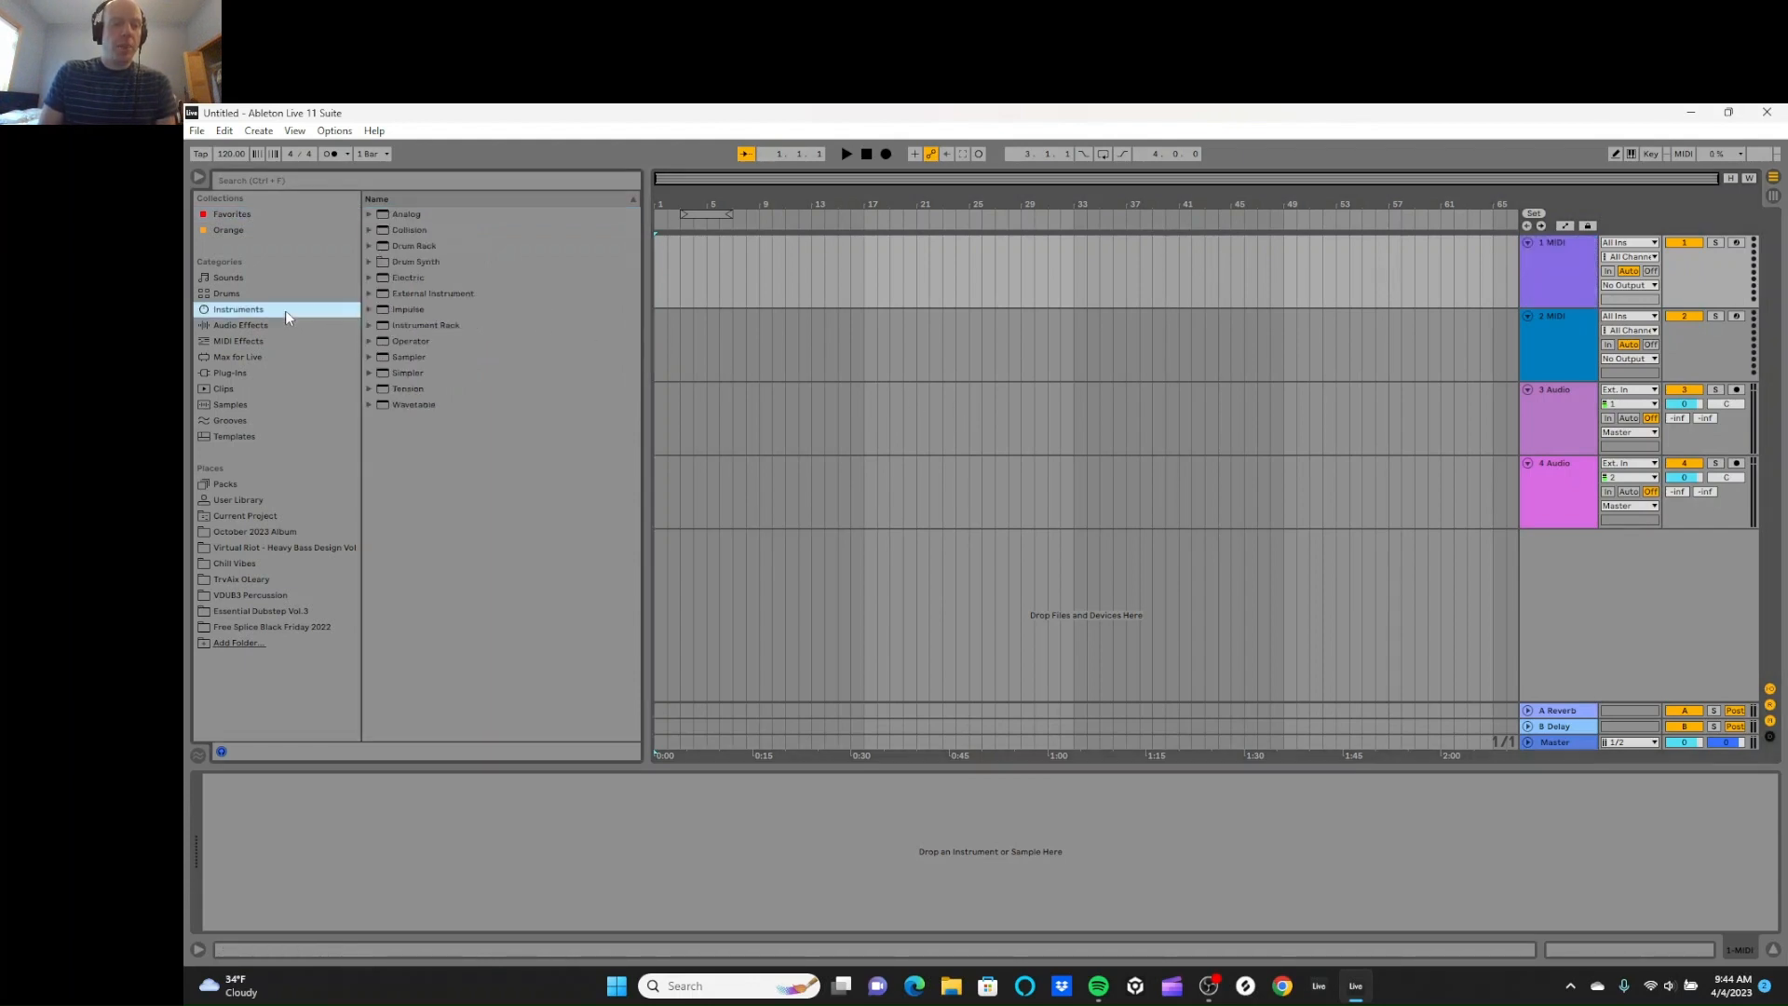
pyautogui.click(271, 377)
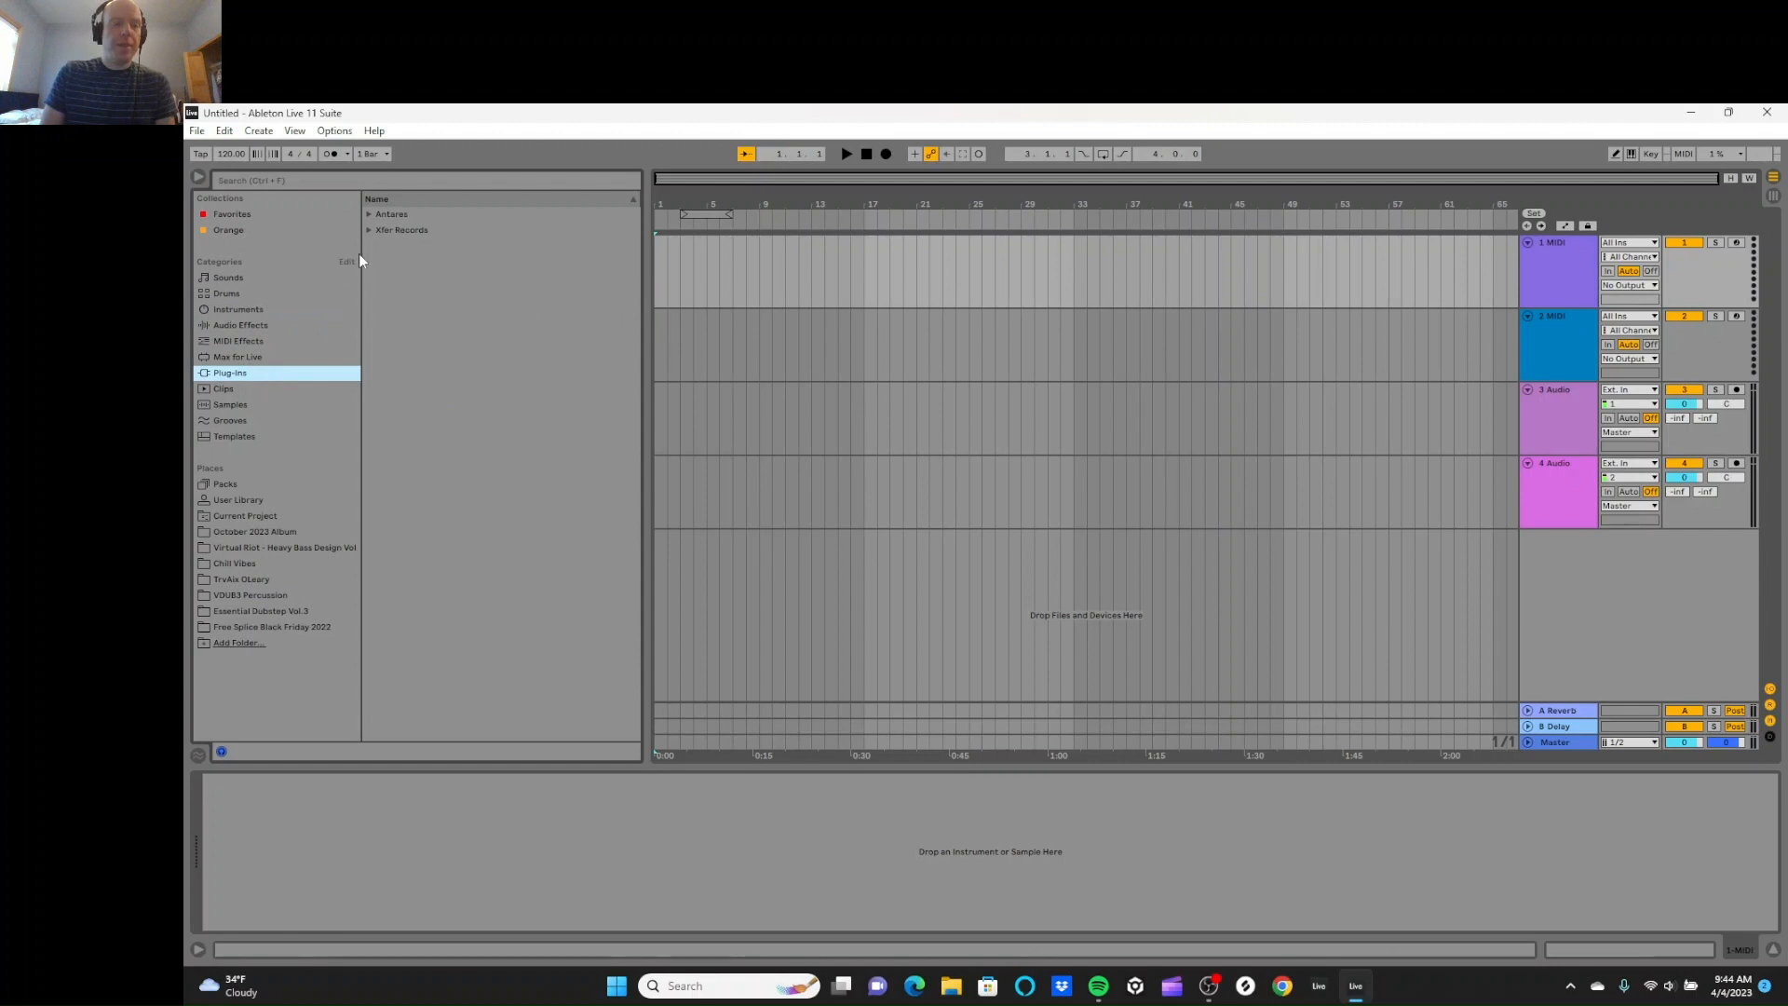
pyautogui.click(372, 230)
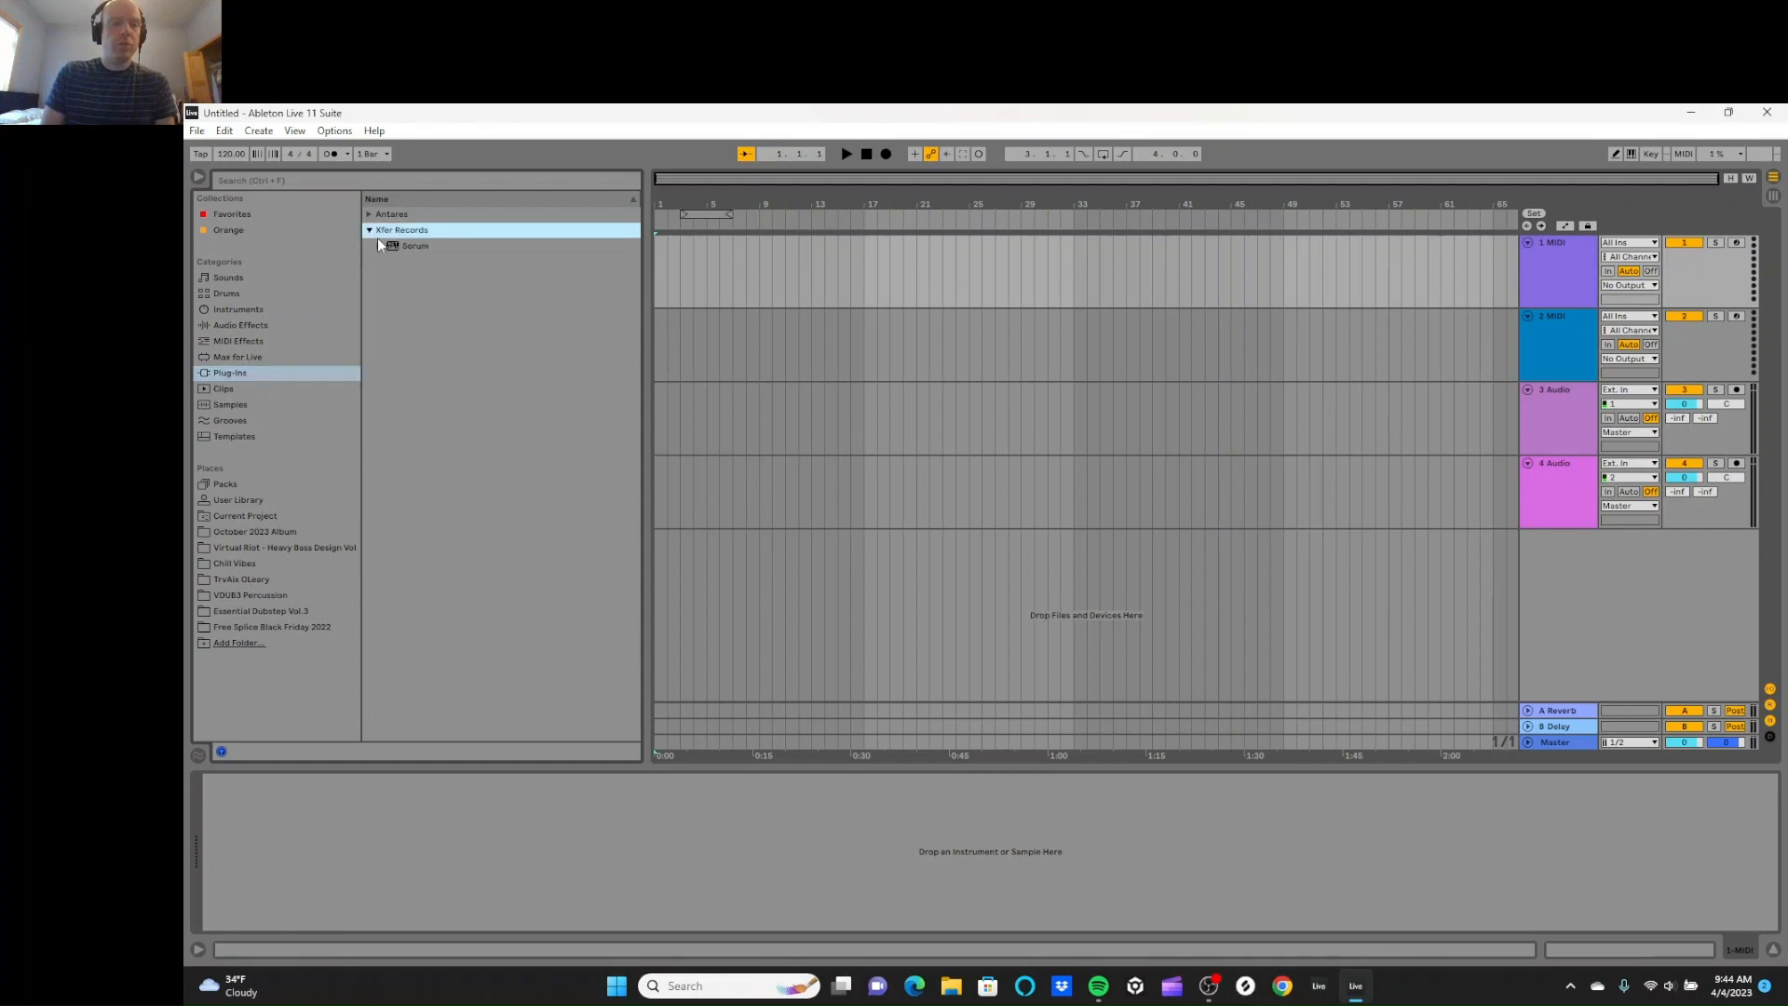
pyautogui.click(368, 230)
pyautogui.doubleClick(395, 246)
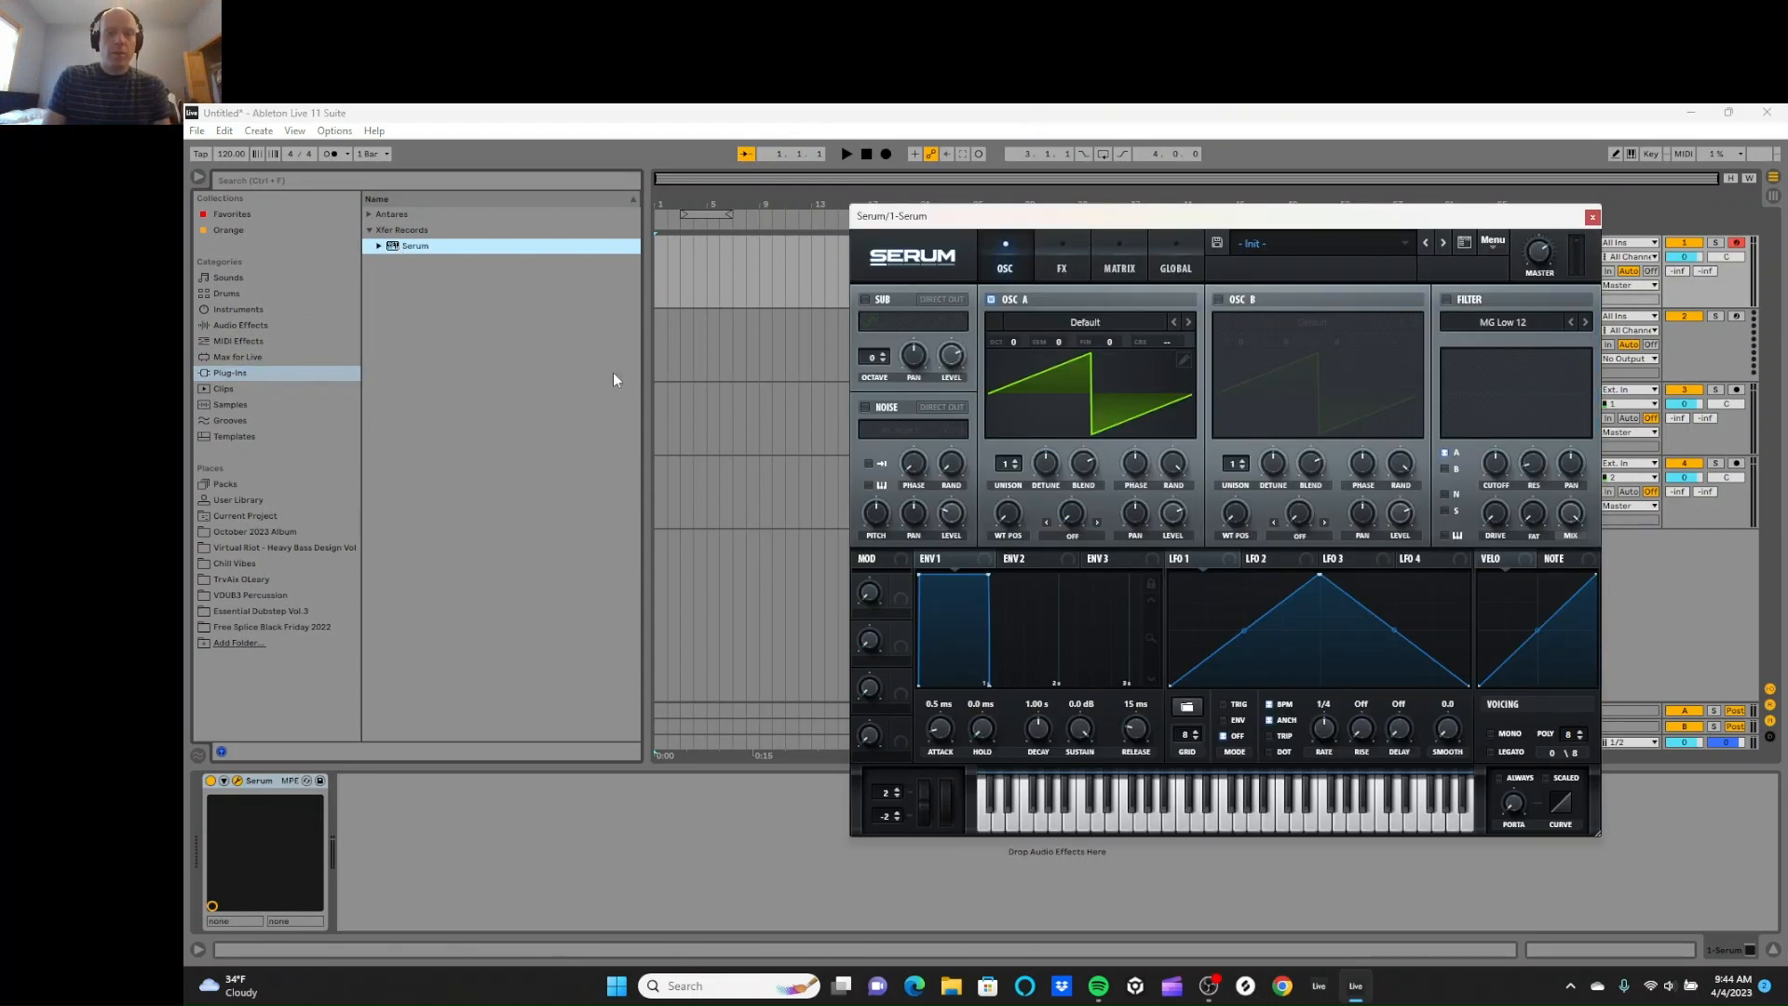
pyautogui.click(1344, 241)
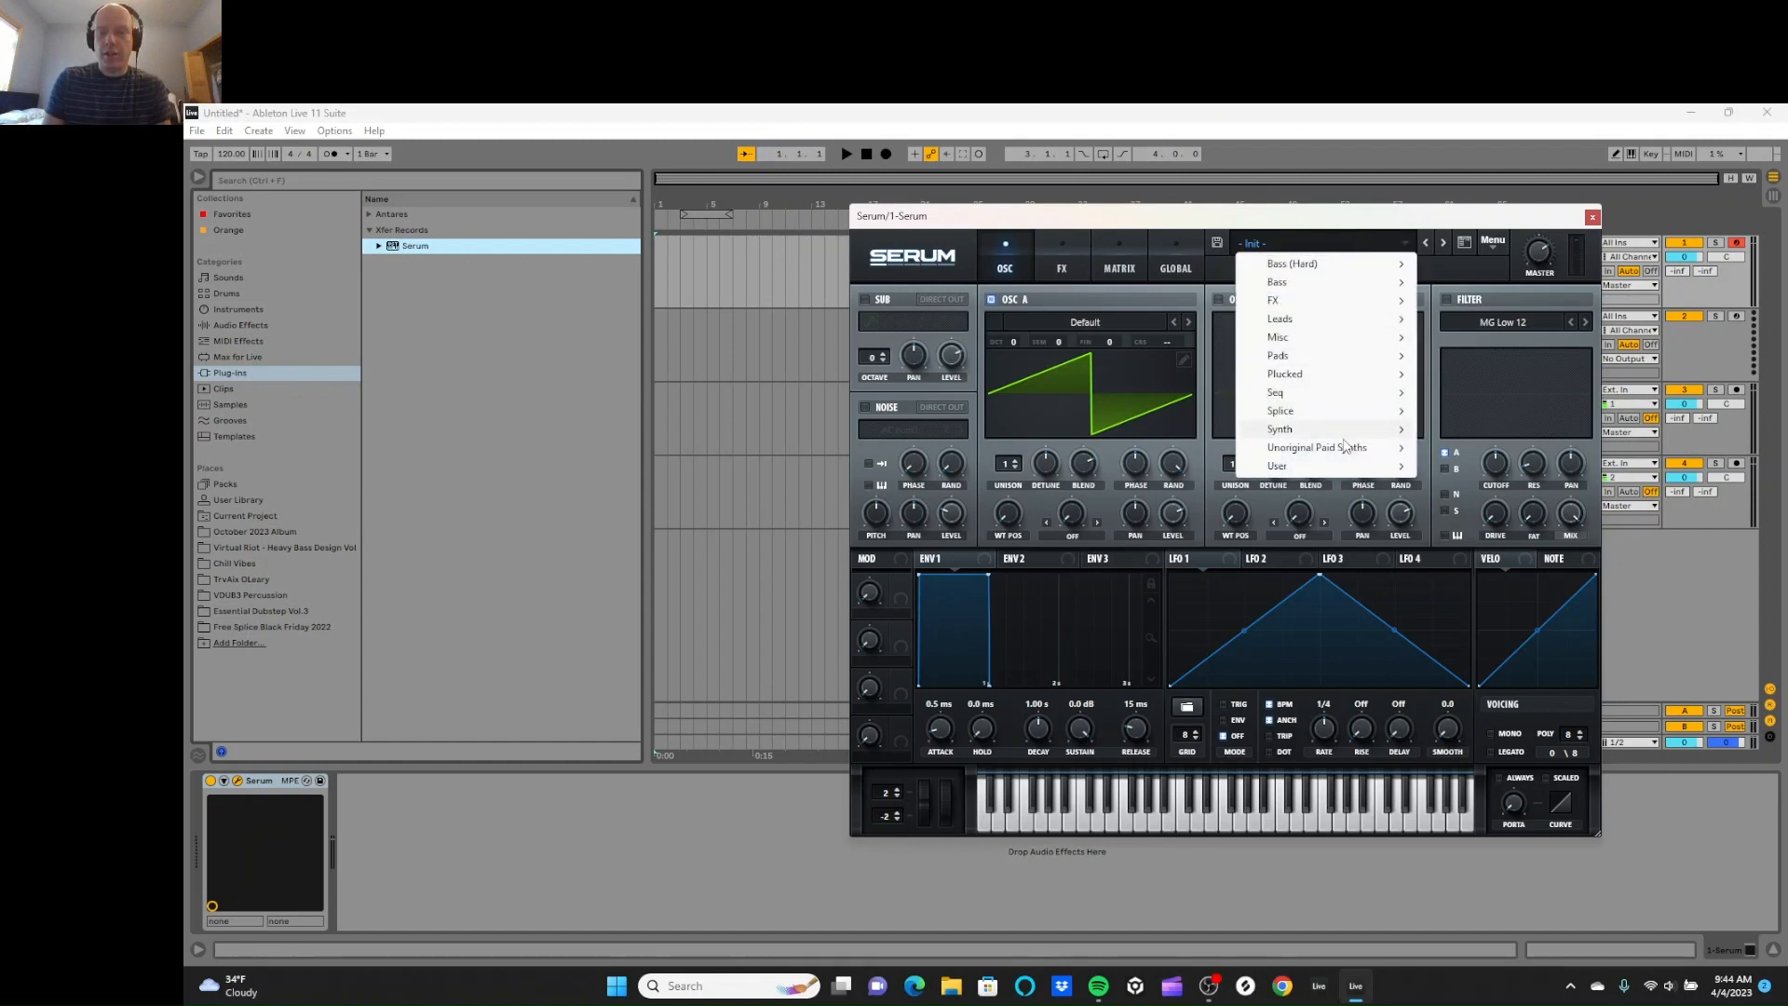
pyautogui.click(1484, 469)
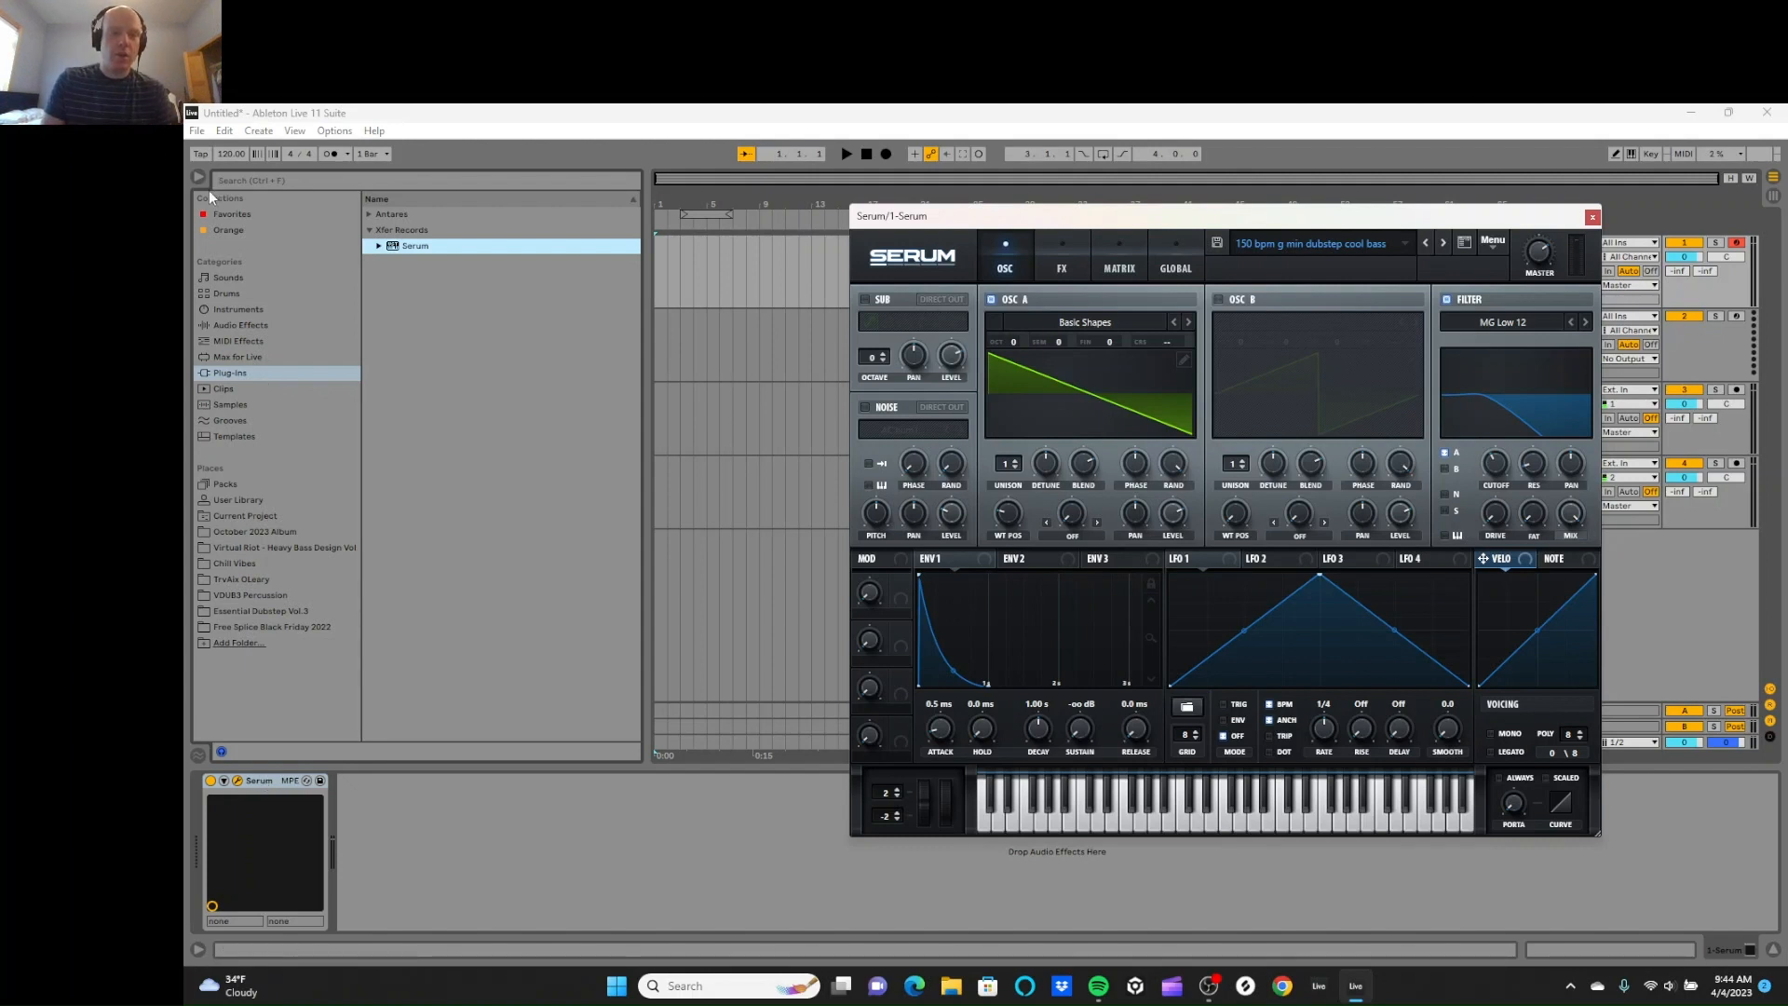
# Step: Open the recent set "150 bpm g min dubstep cool", saving the current one as "youtube or reddit video" in the Ableton Song Projects folder
pyautogui.click(197, 130)
pyautogui.moveTo(274, 190)
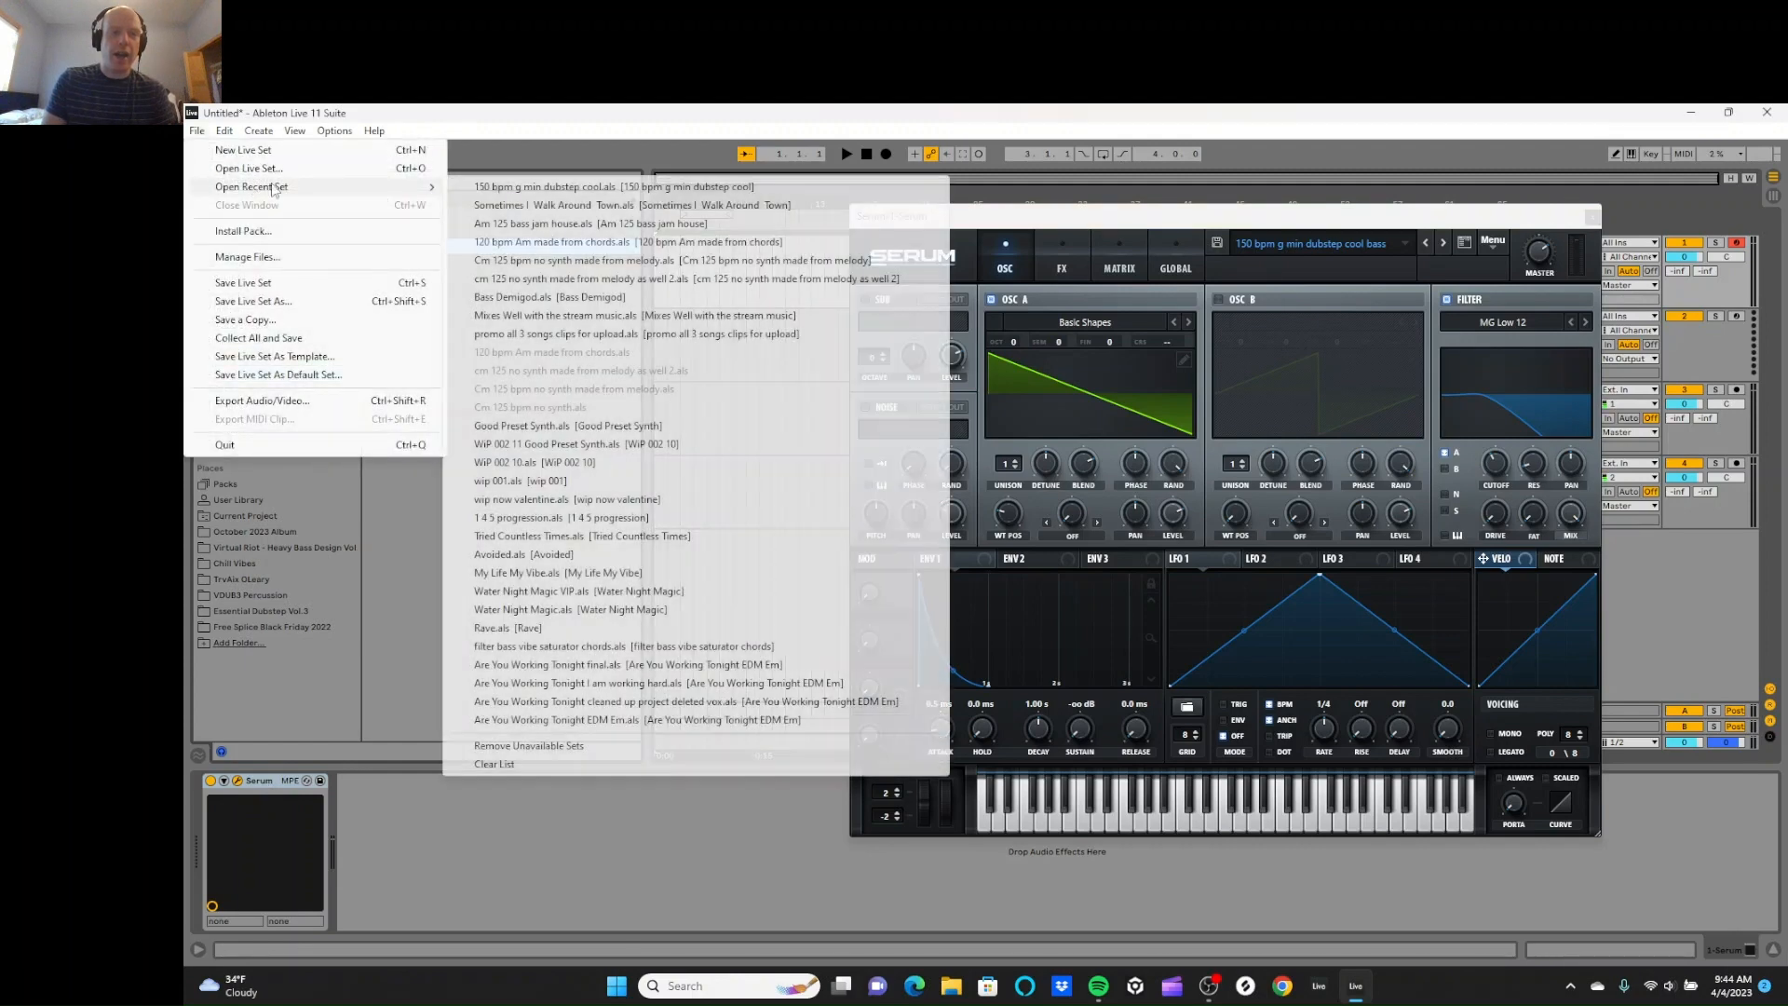
pyautogui.click(490, 190)
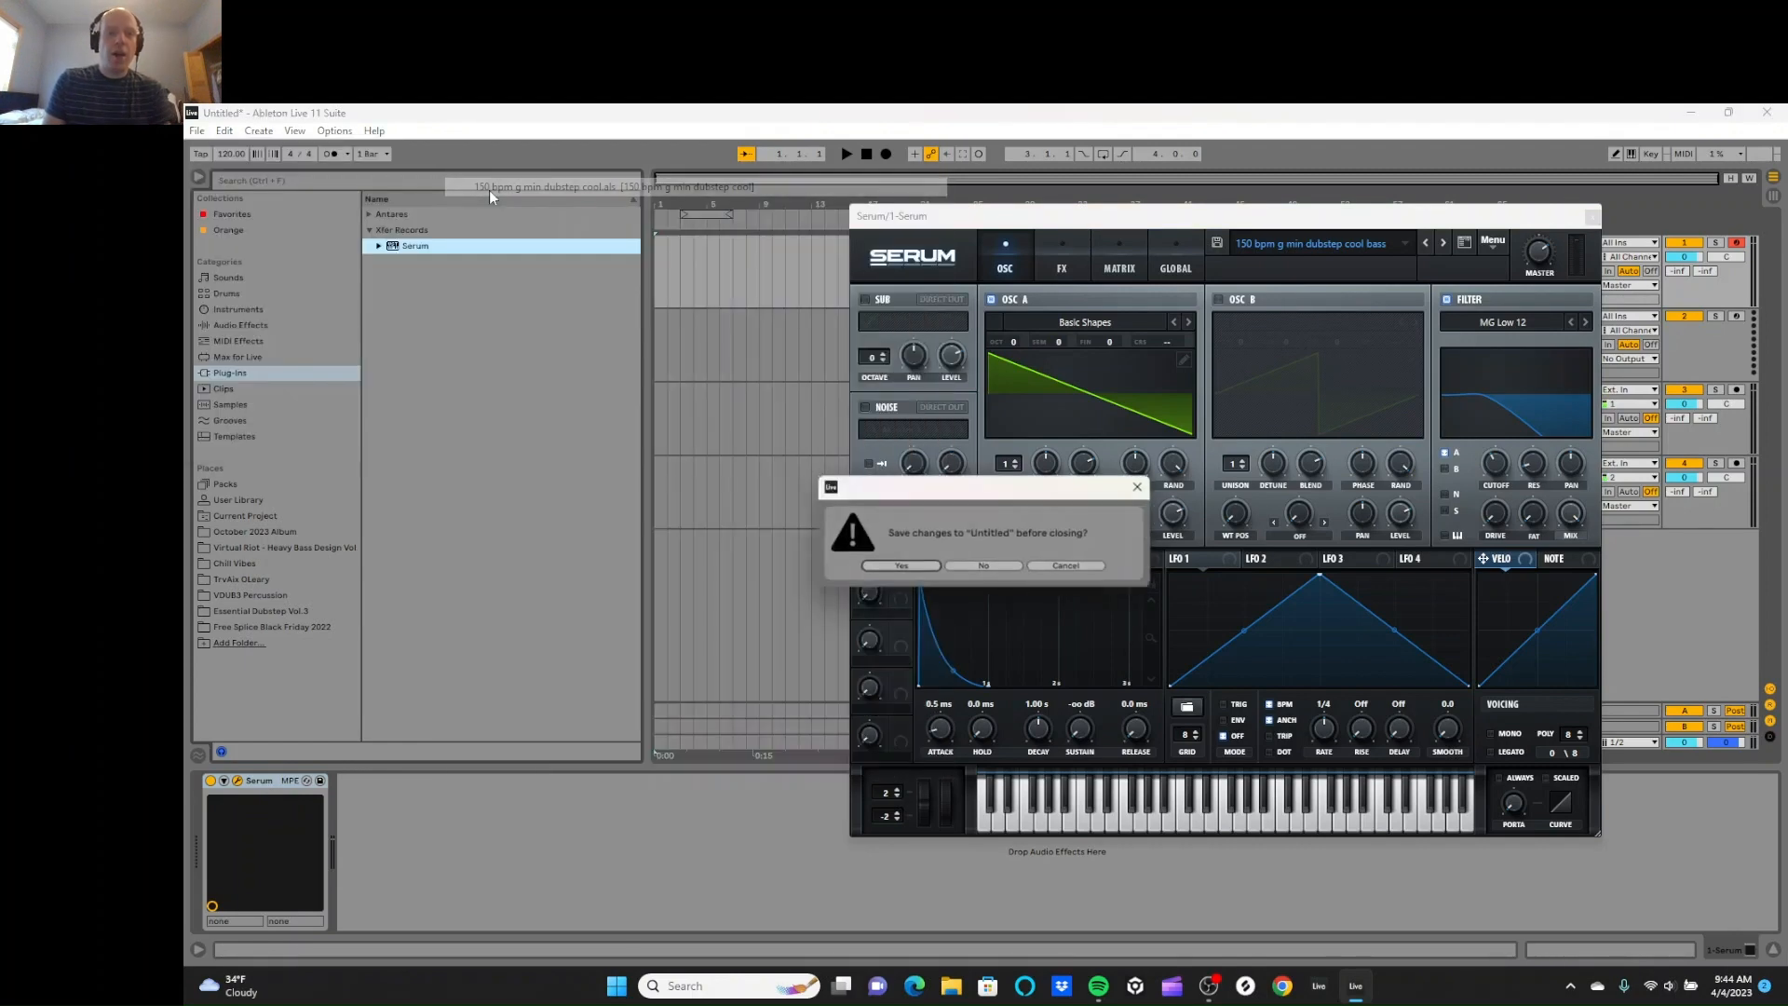
pyautogui.click(900, 567)
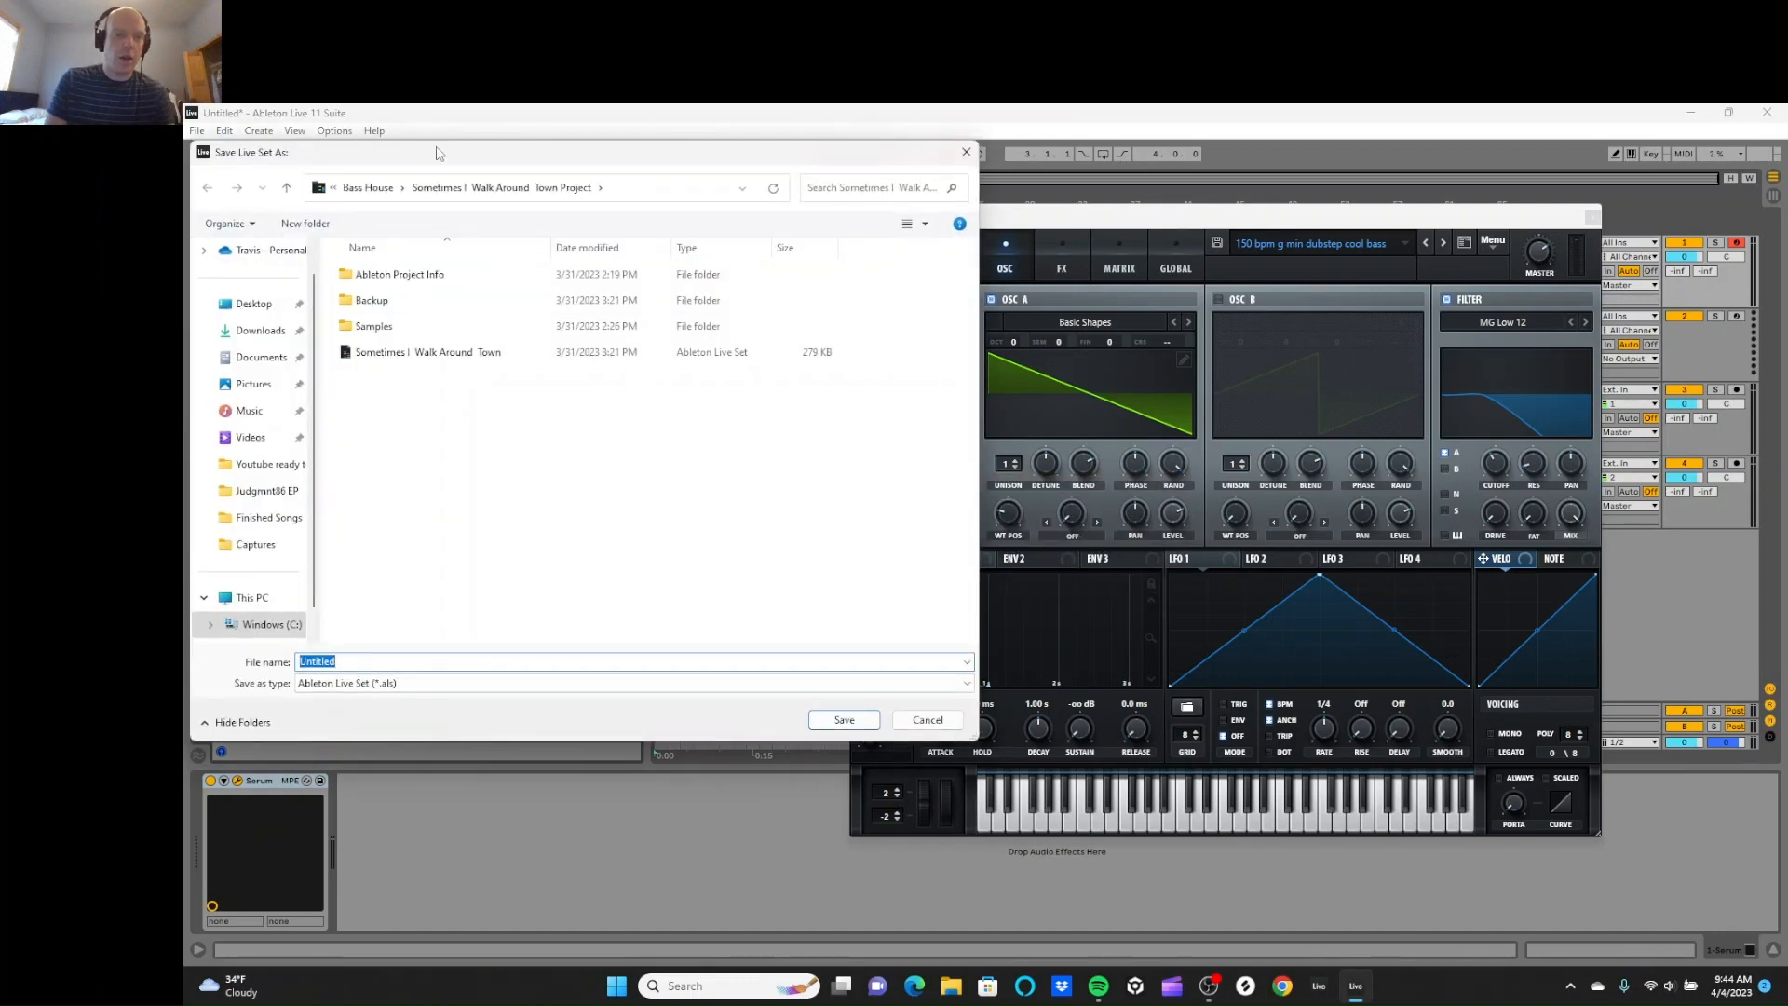
pyautogui.click(368, 189)
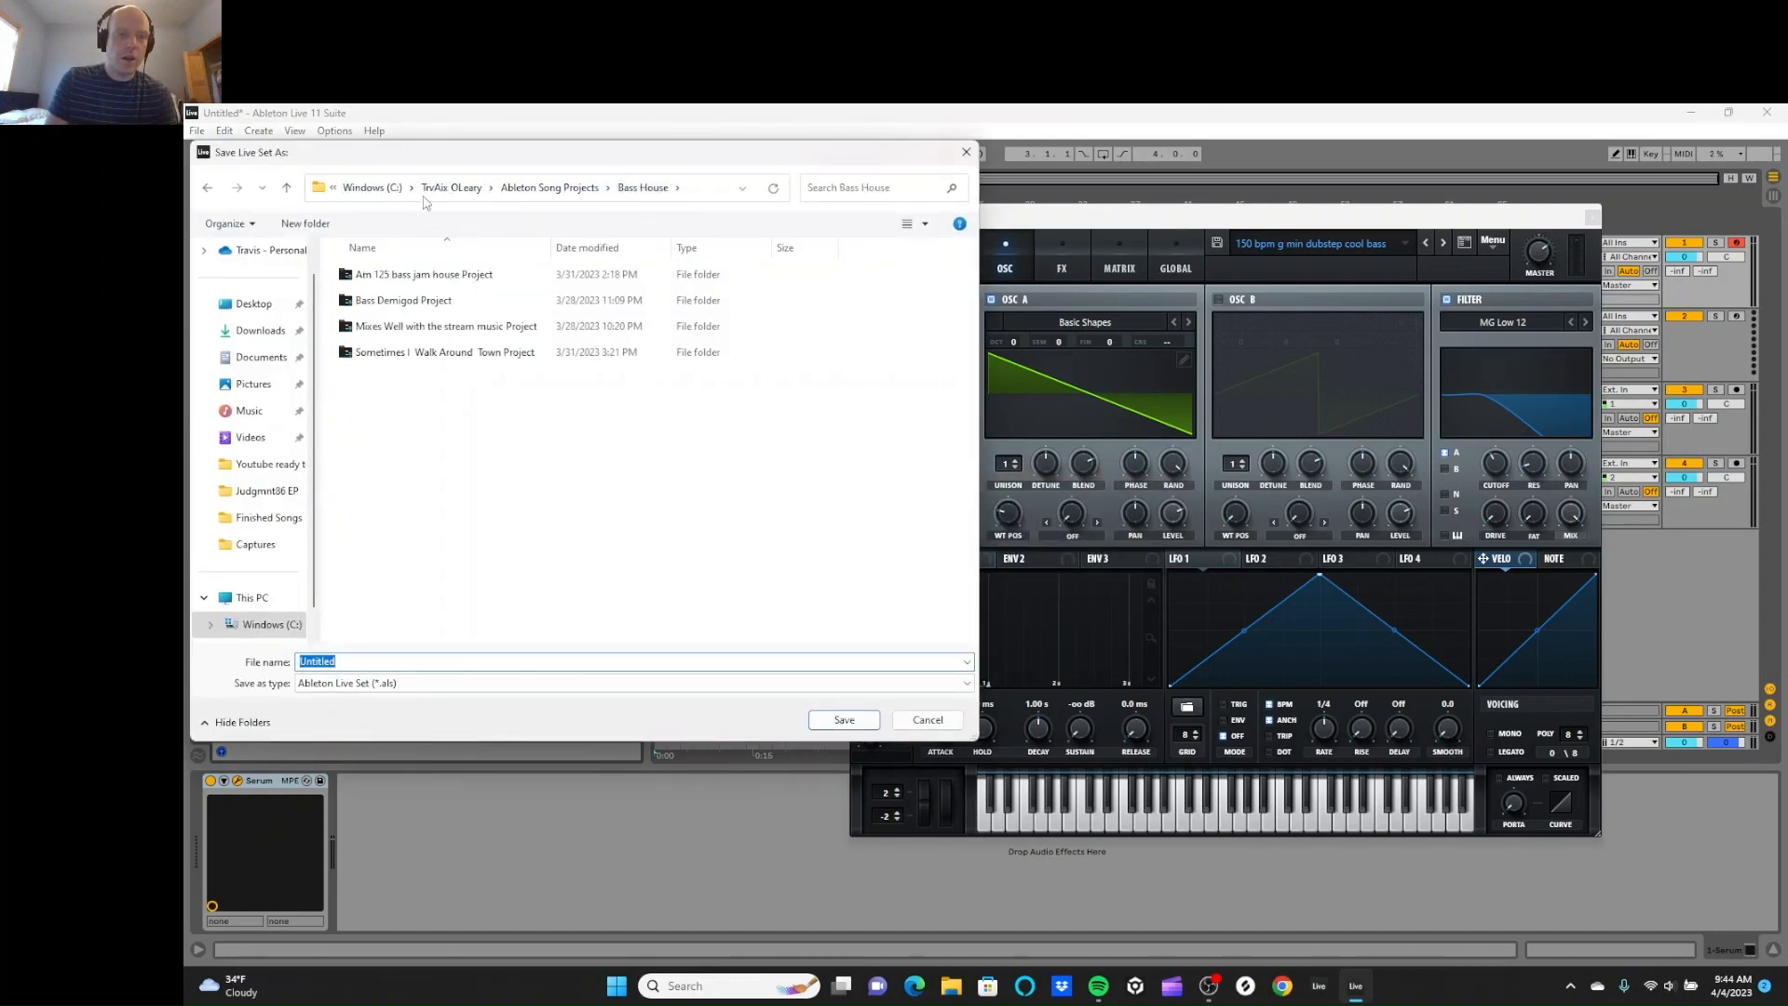
pyautogui.click(549, 187)
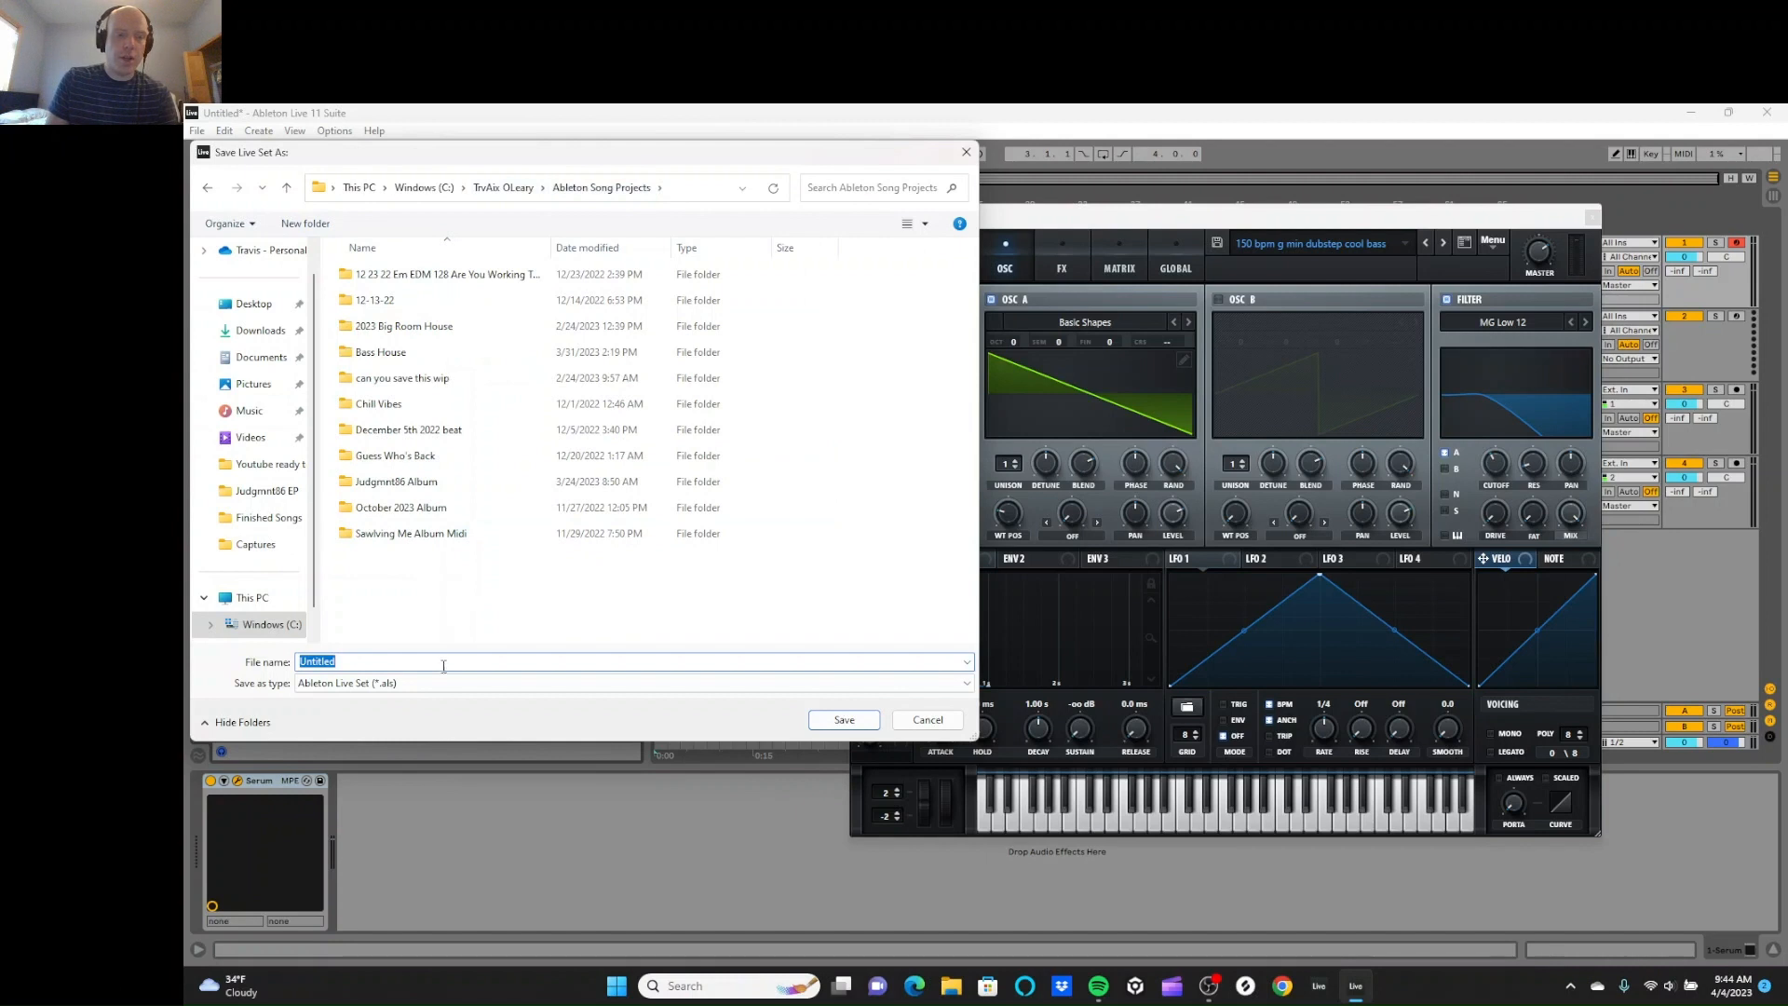
pyautogui.write('youtube or reddit video')
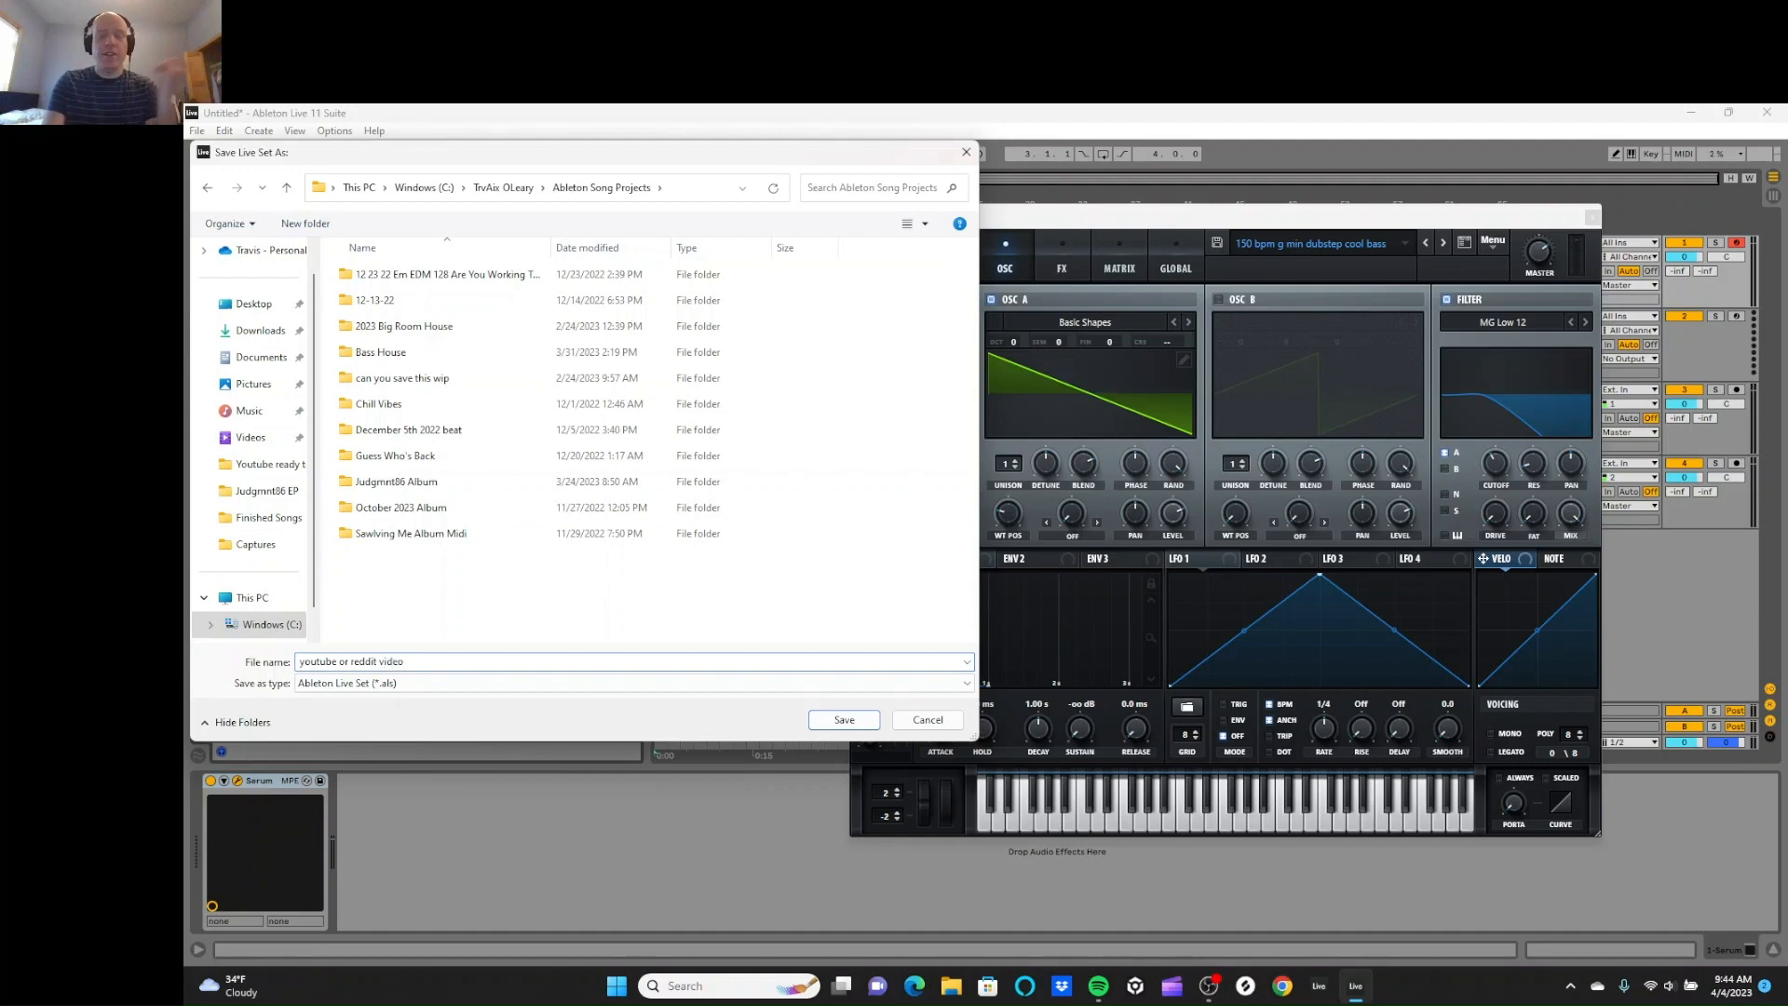
pyautogui.press('Return')
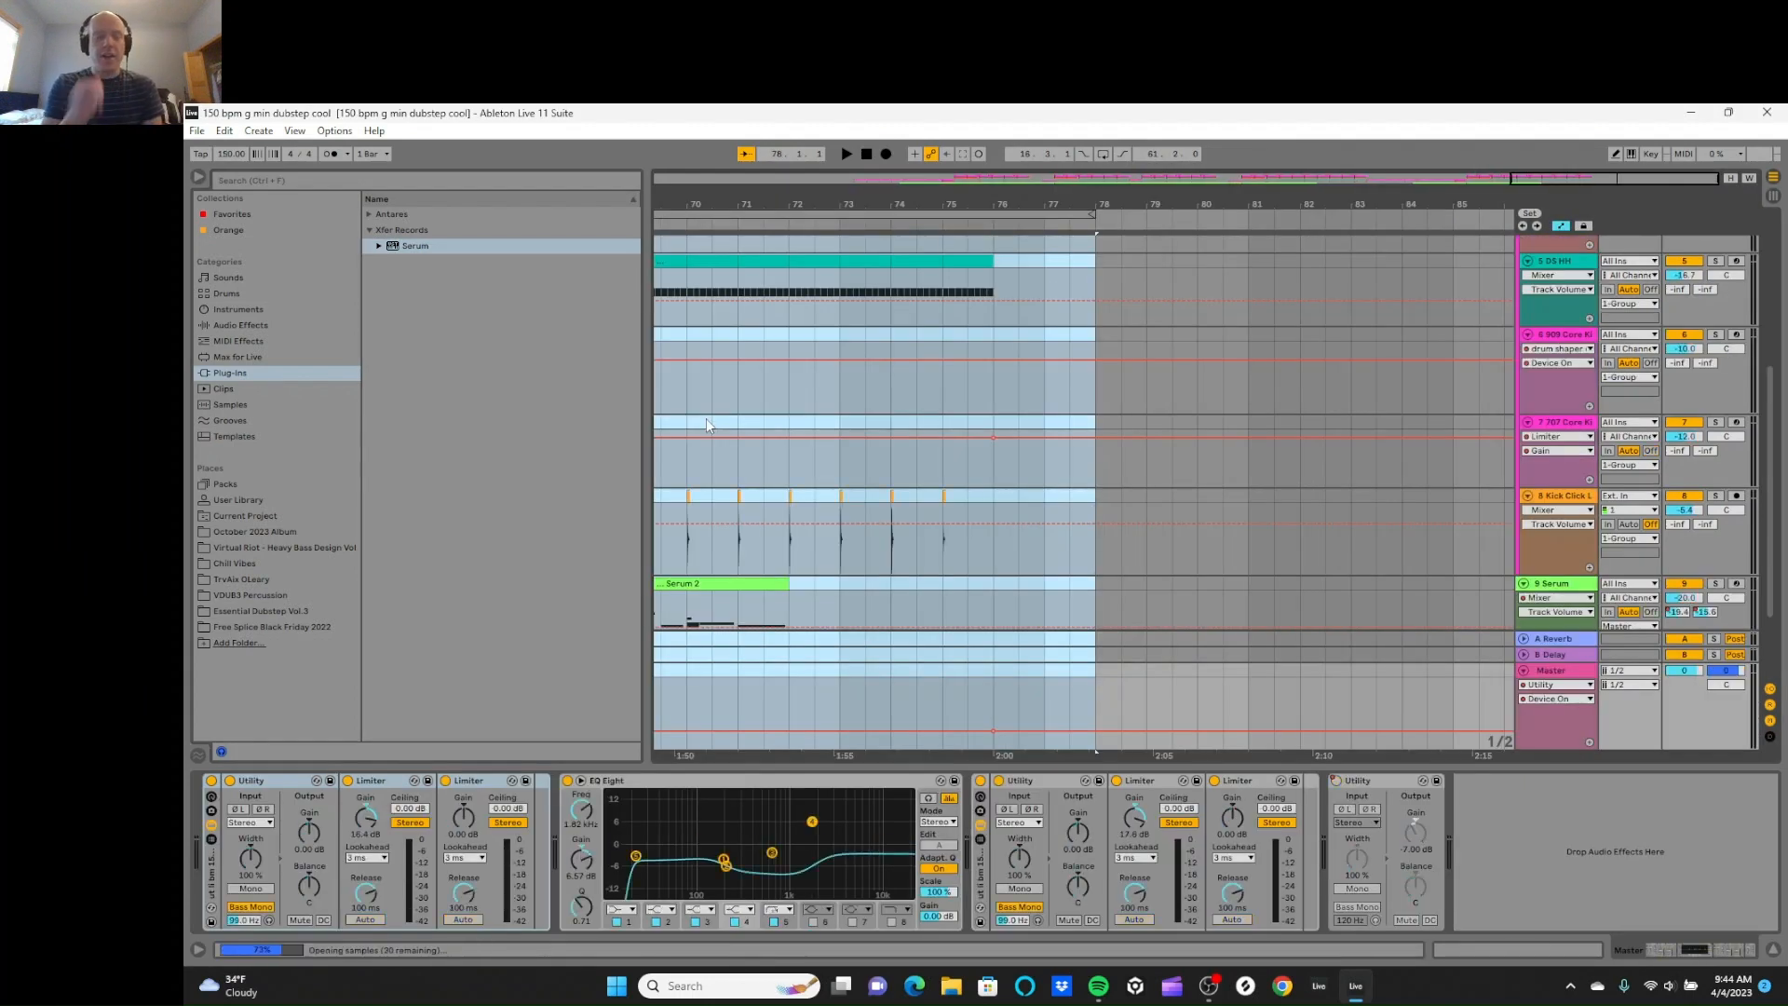
# Step: Solo the green instrument track and show the automation of its Instrument Rack's Fil Cutoff macro
pyautogui.hscroll(-20, 934, 524)
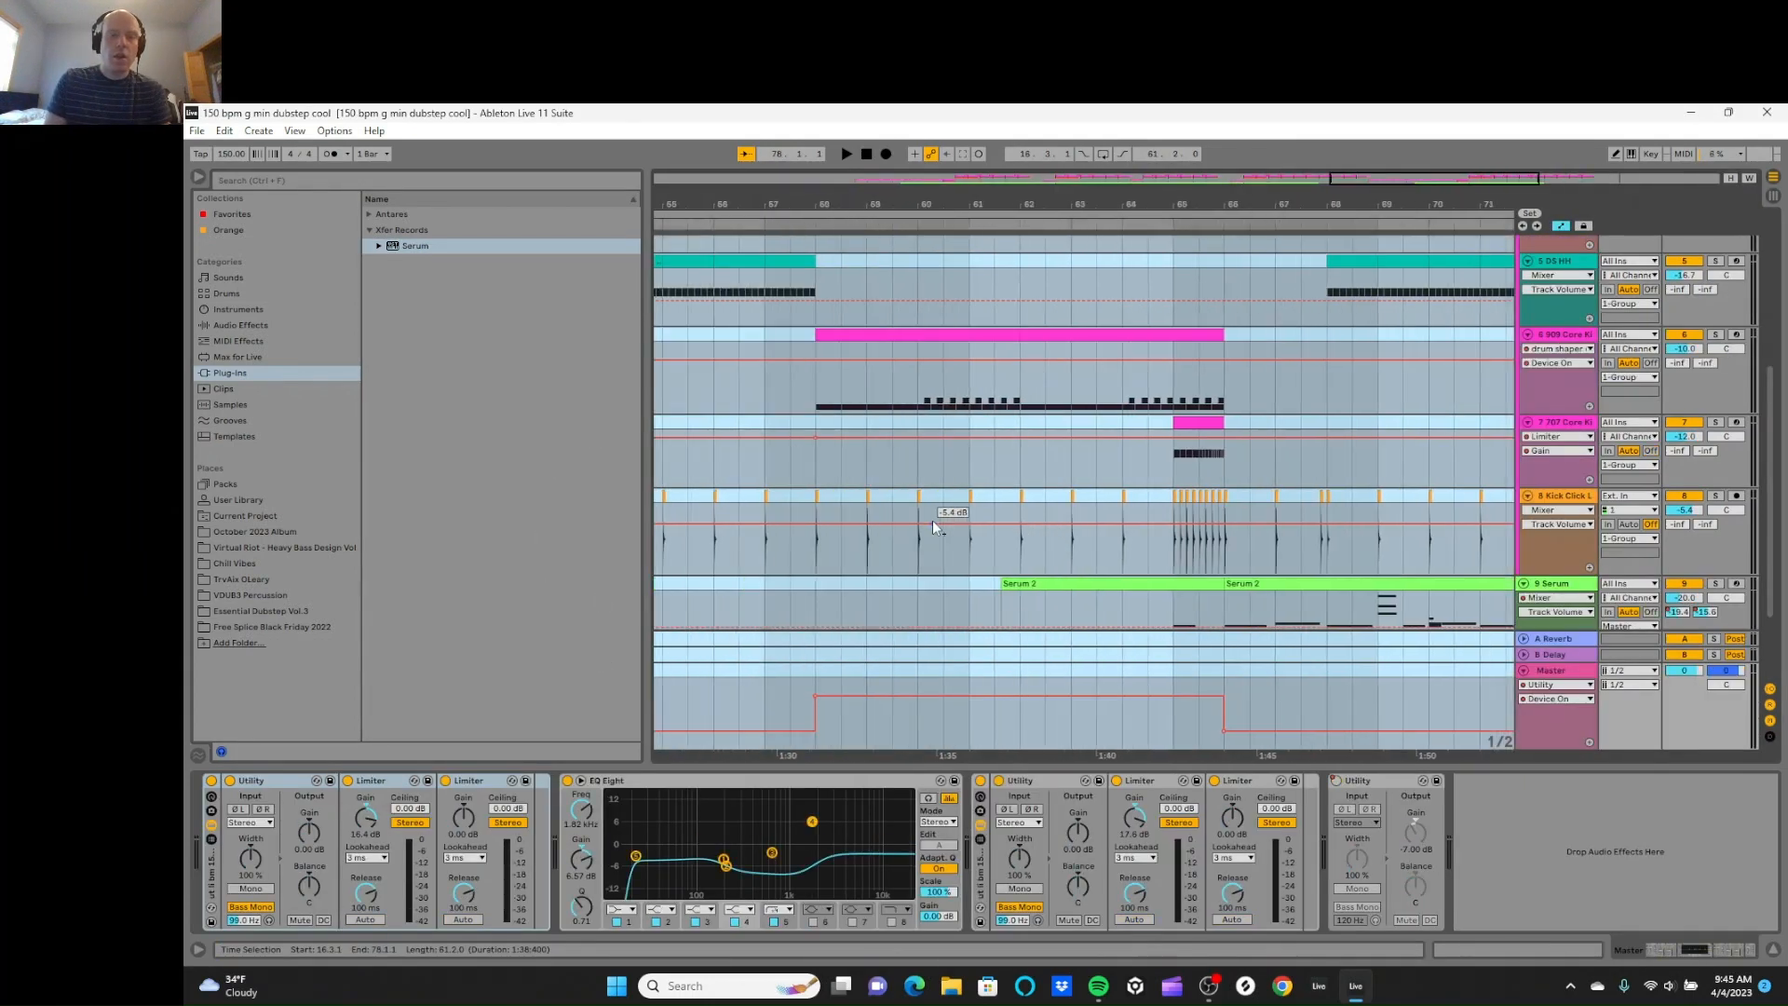
pyautogui.hscroll(8, 931, 520)
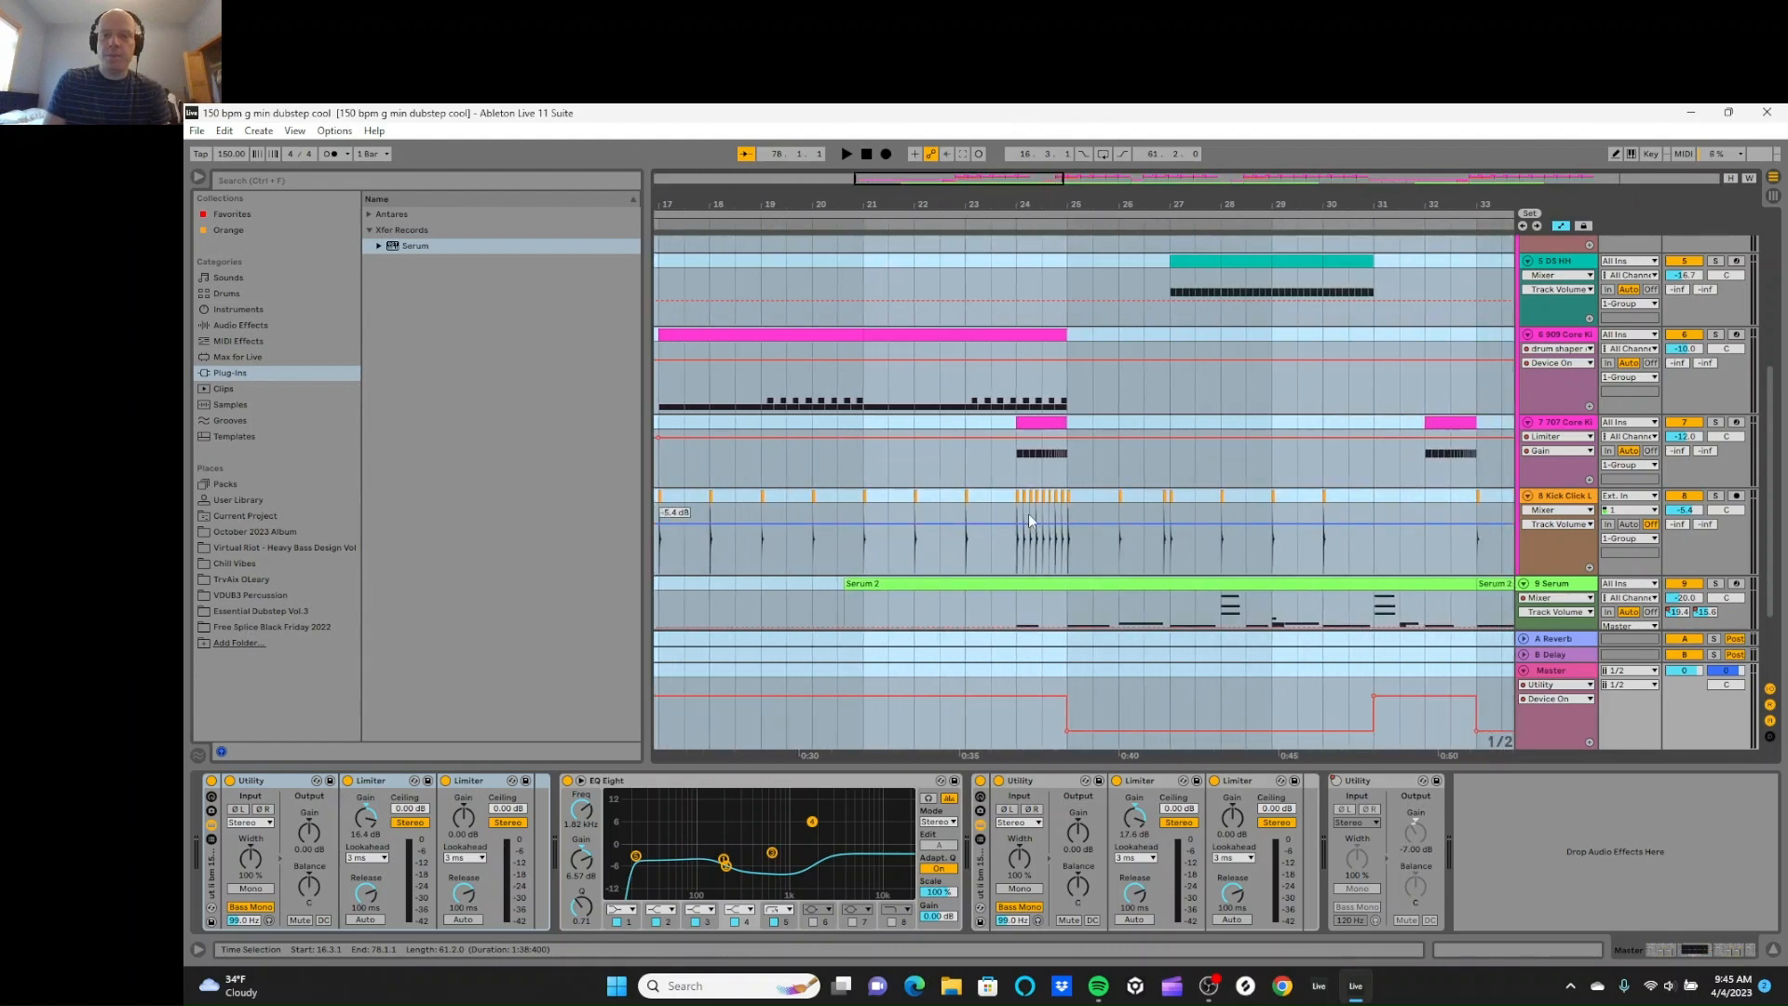
pyautogui.scroll(5, 1028, 513)
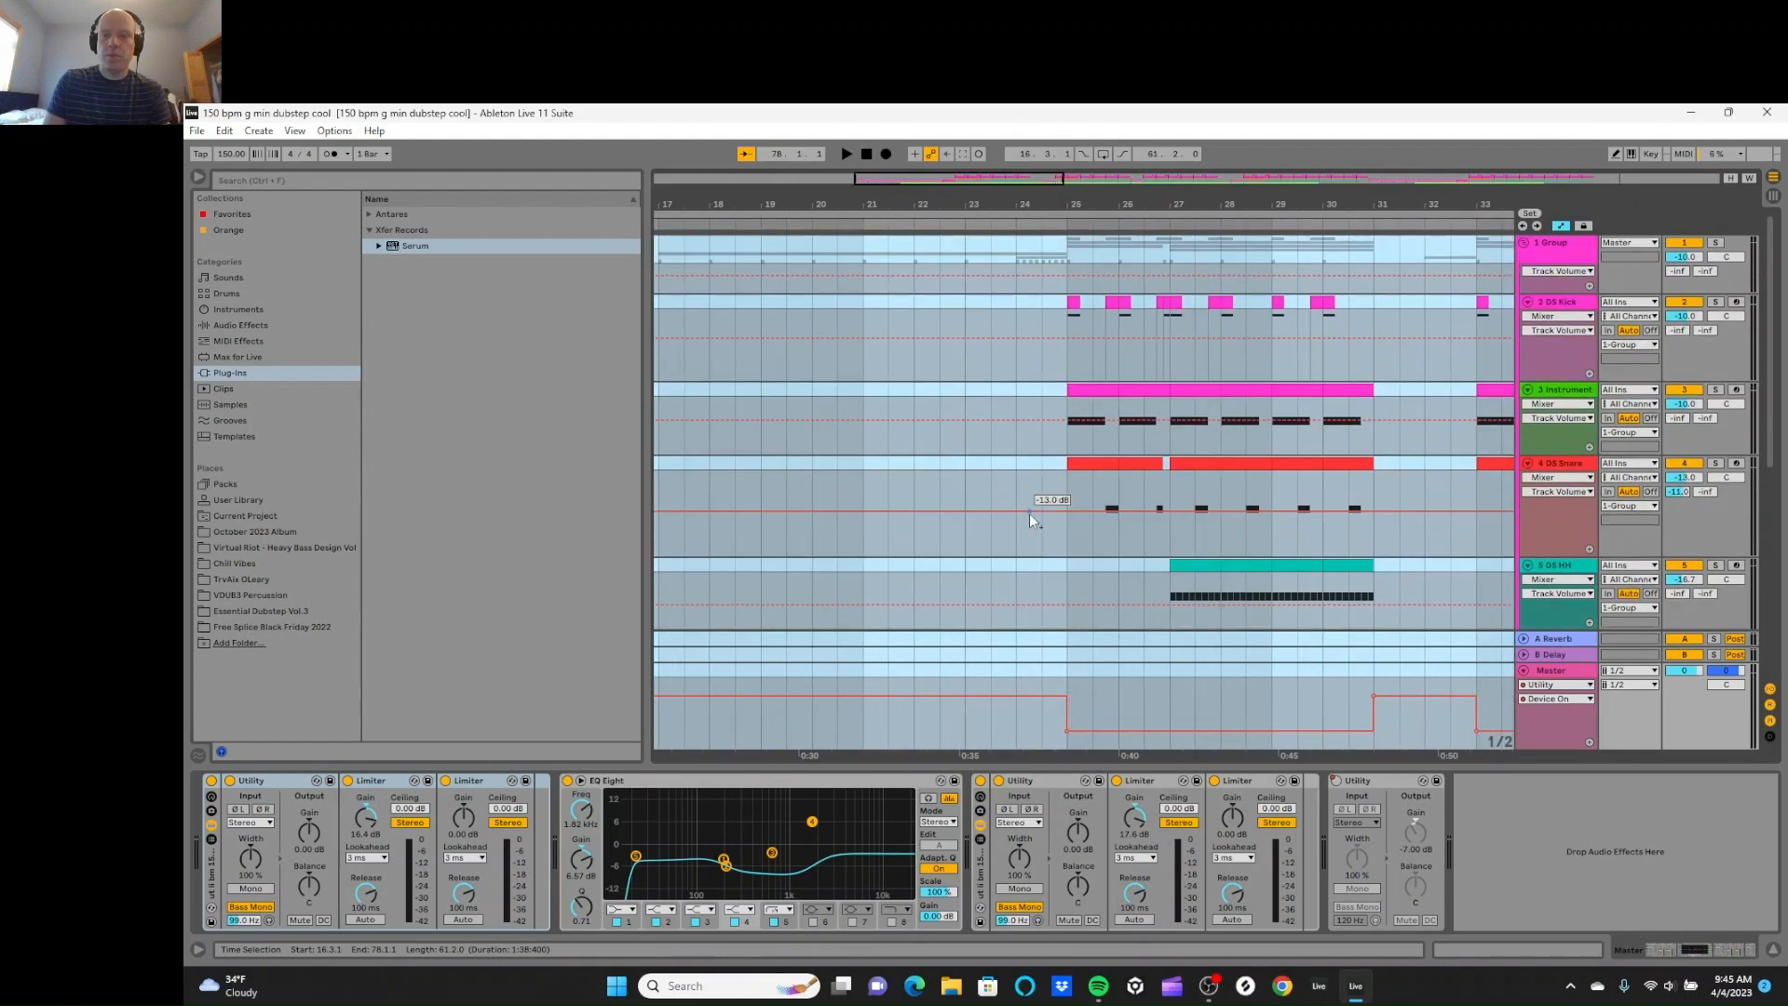
pyautogui.click(1715, 391)
pyautogui.click(1581, 395)
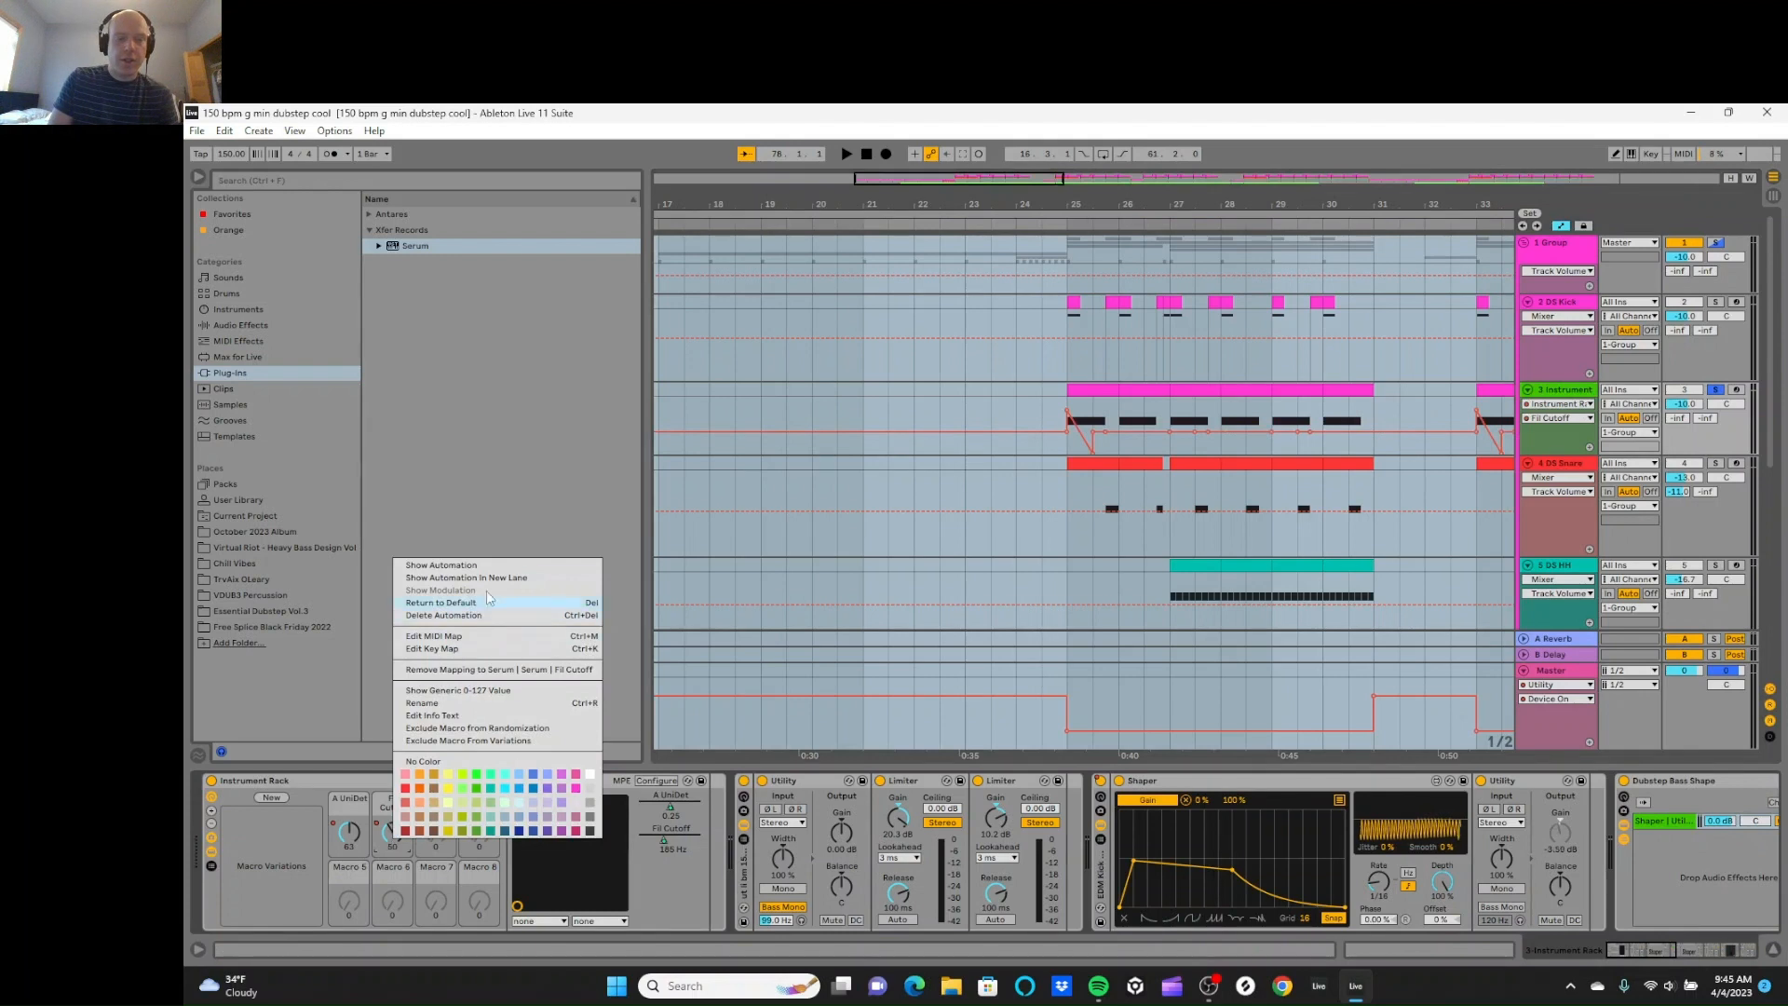
pyautogui.click(502, 566)
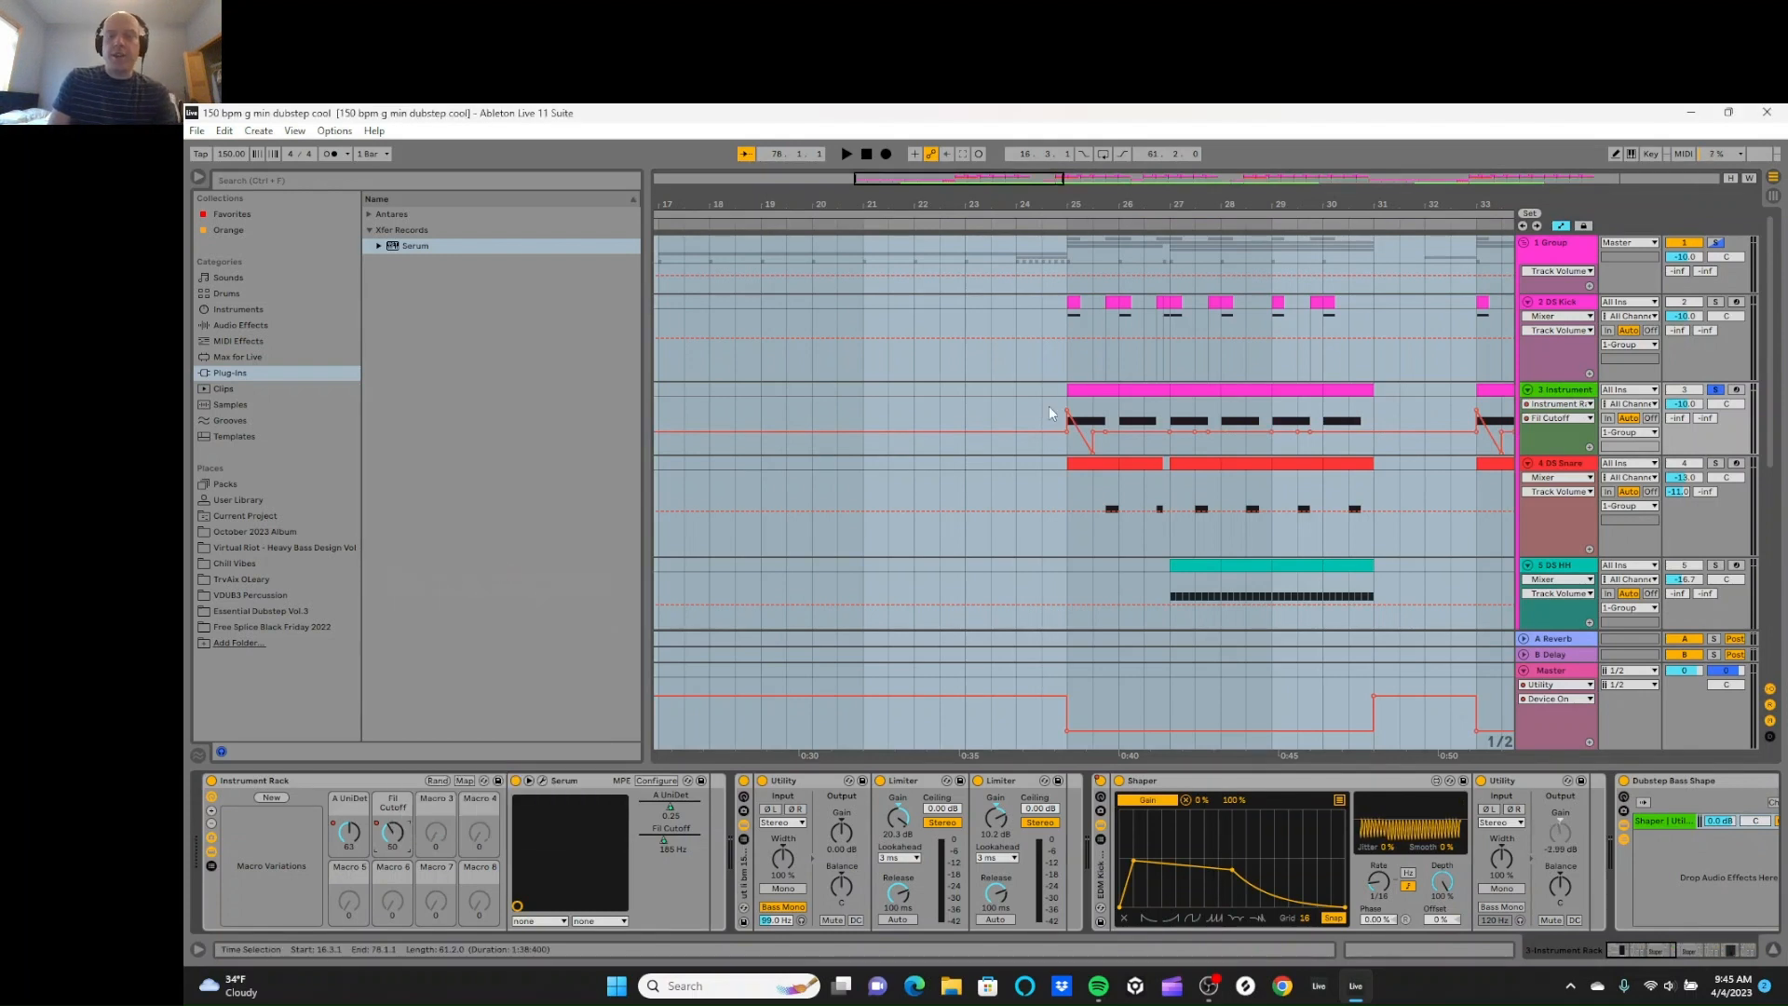
# Step: Play the soloed bass track twice from bar 24 into the drop, stopping playback each time
pyautogui.click(1008, 395)
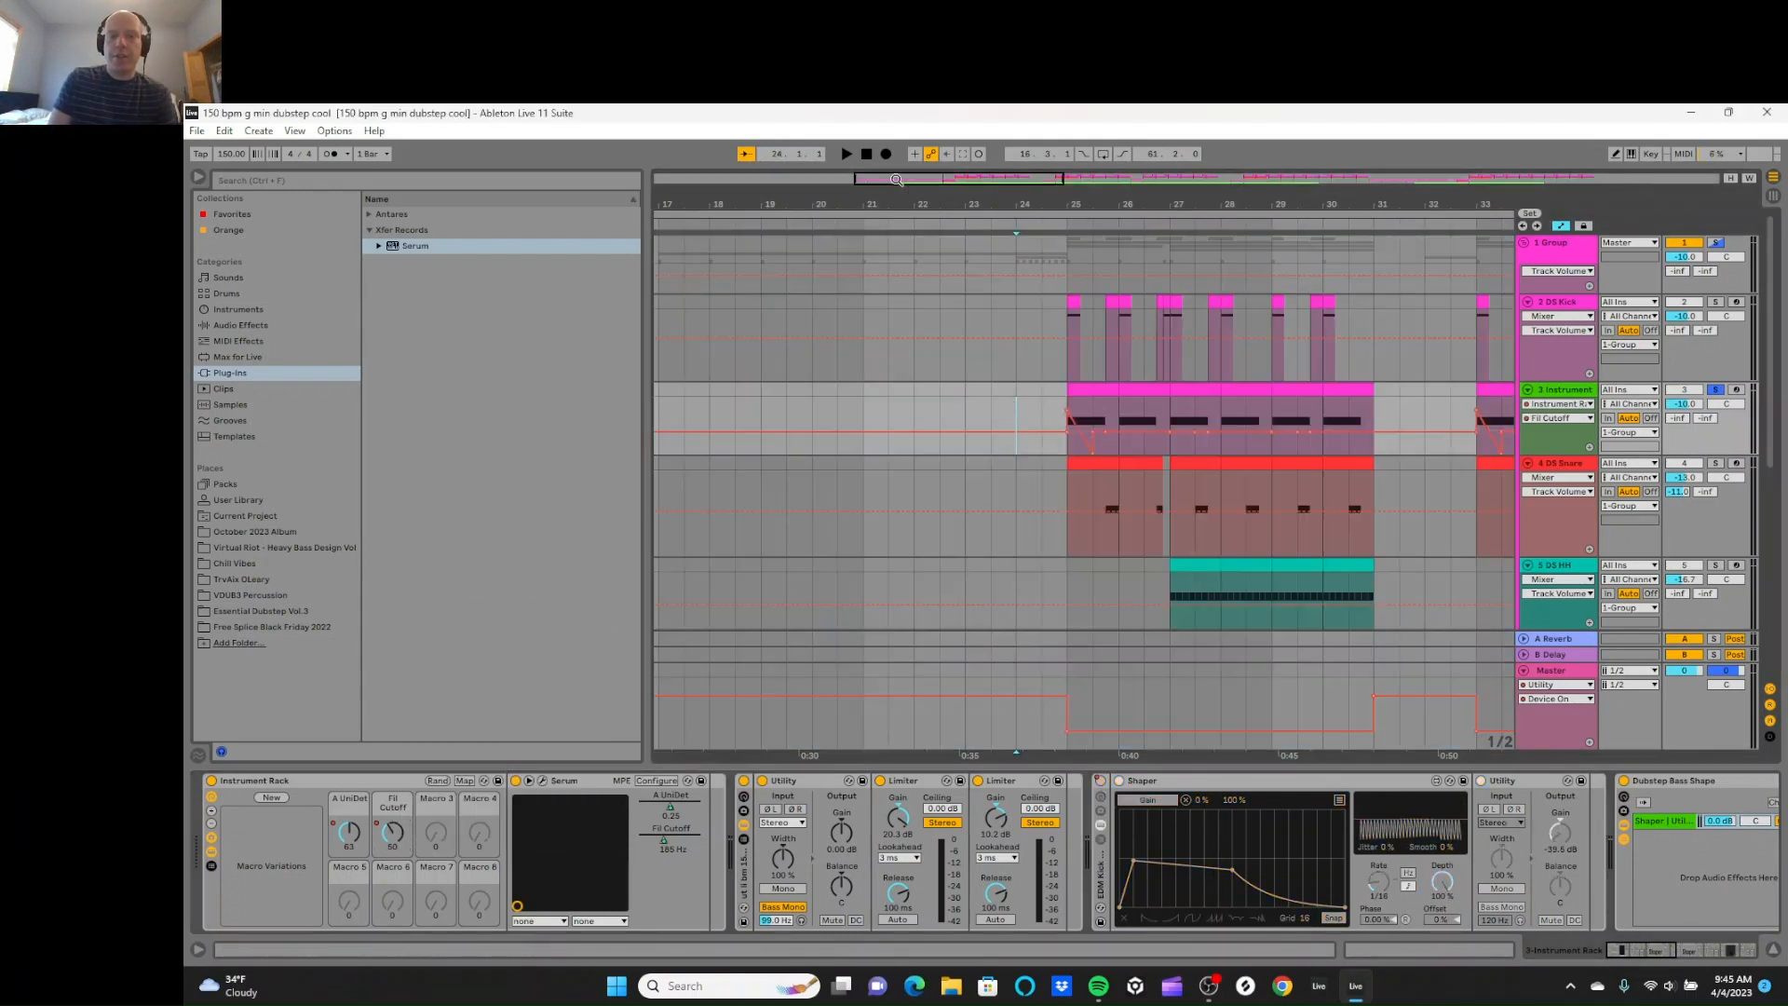
pyautogui.click(847, 151)
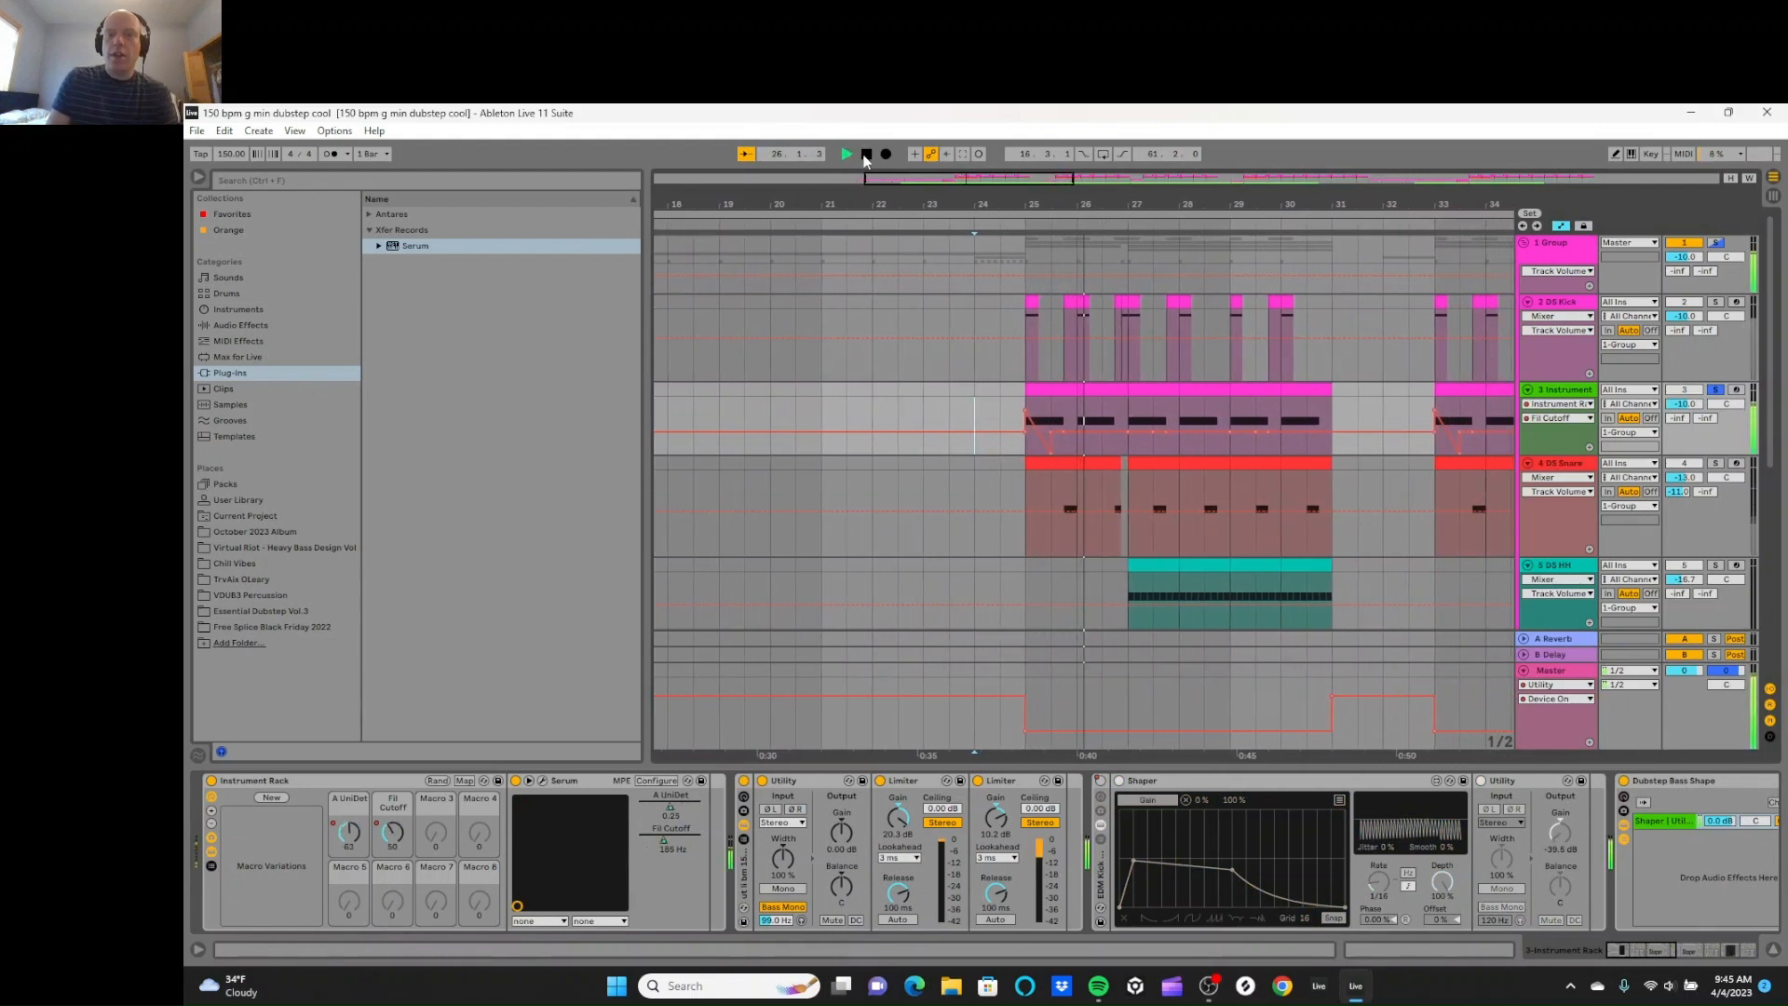
pyautogui.click(864, 154)
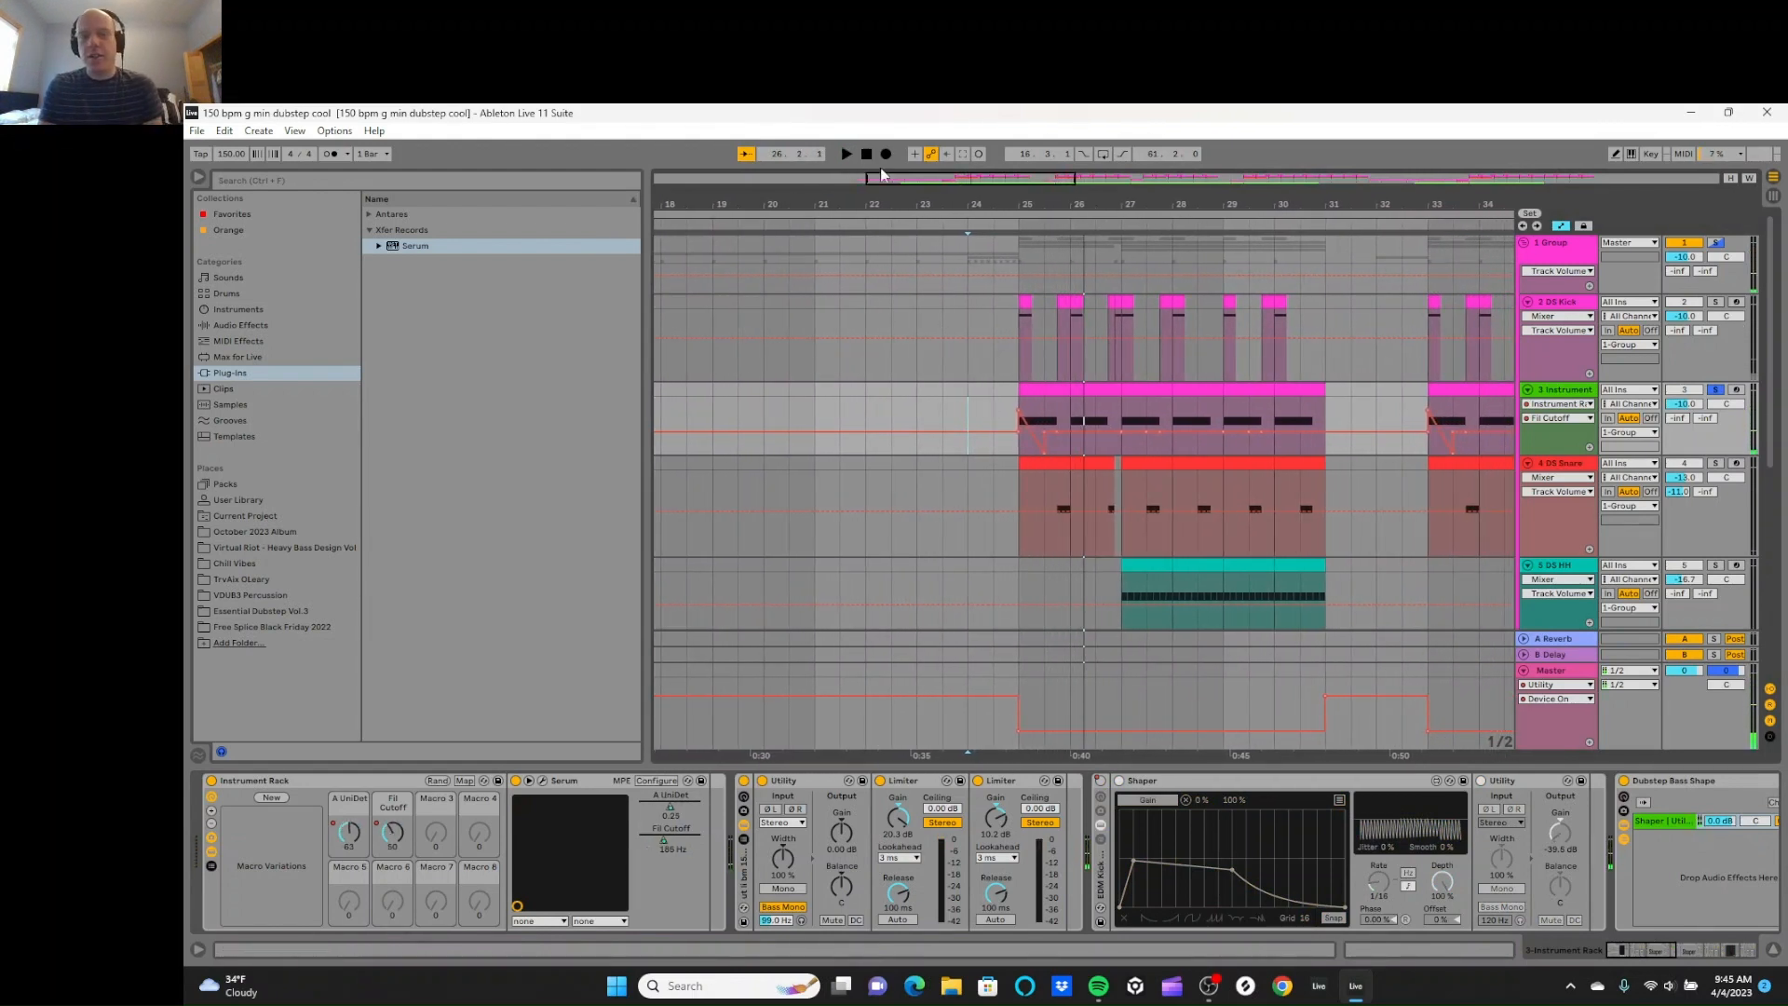
pyautogui.click(847, 153)
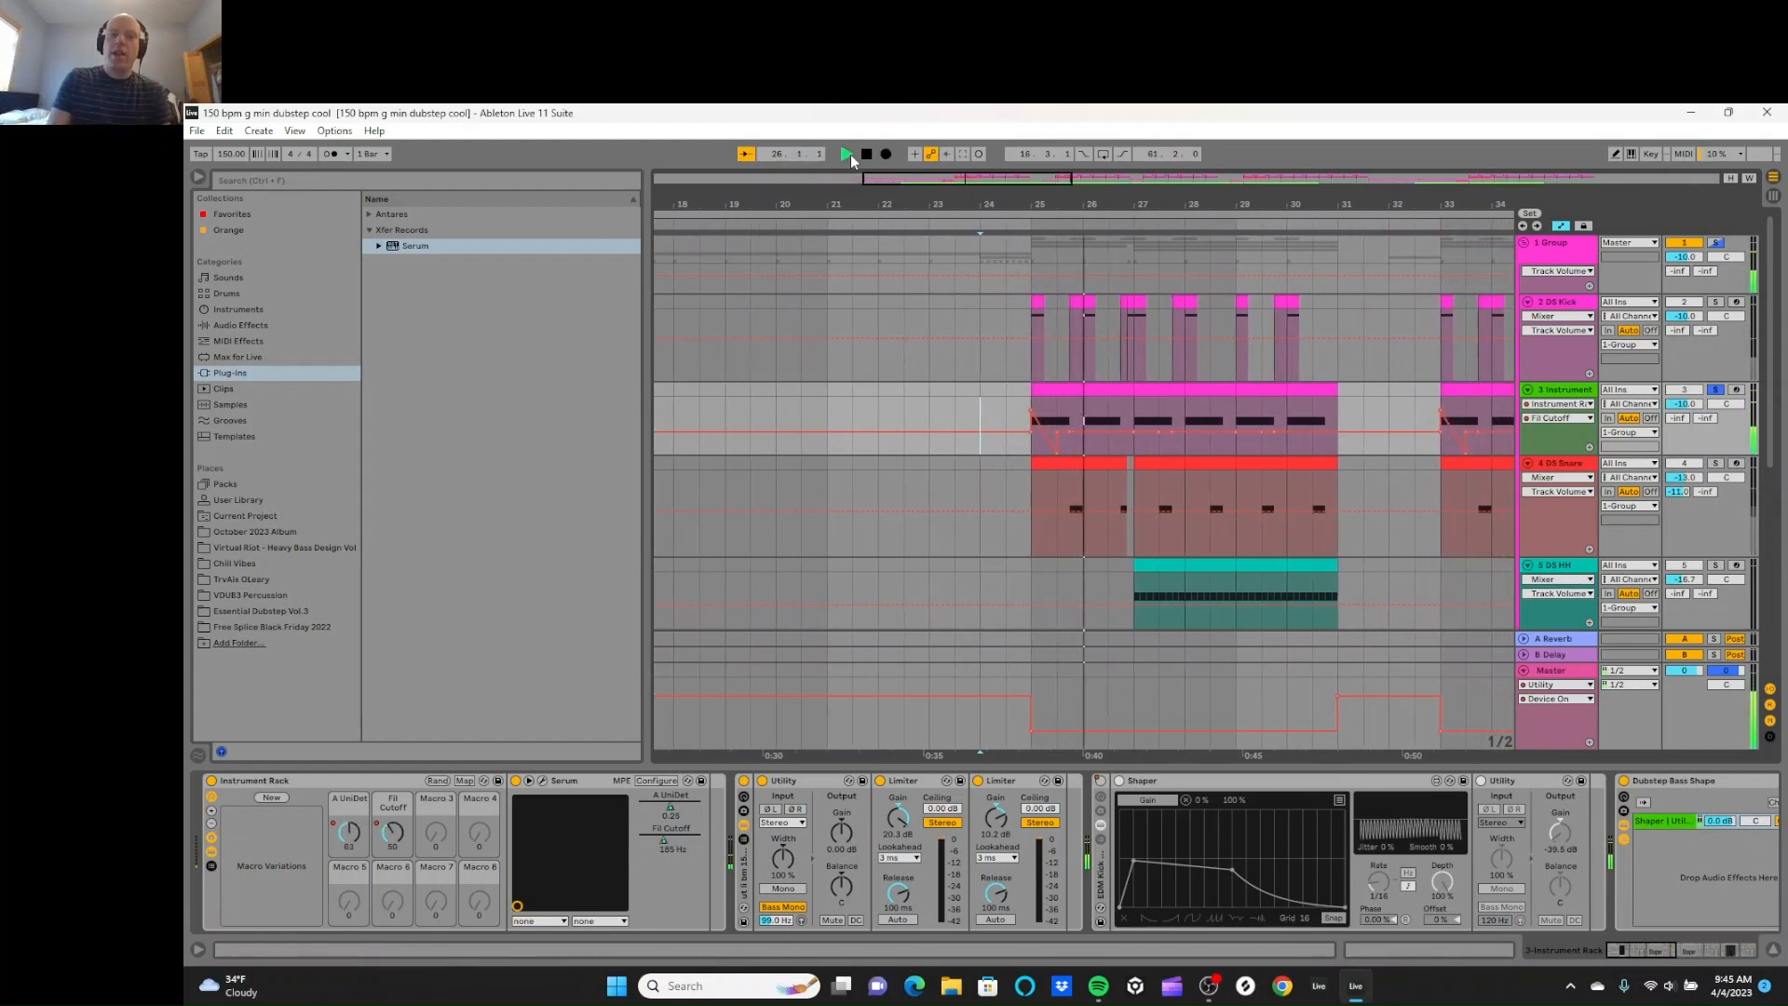
pyautogui.click(865, 156)
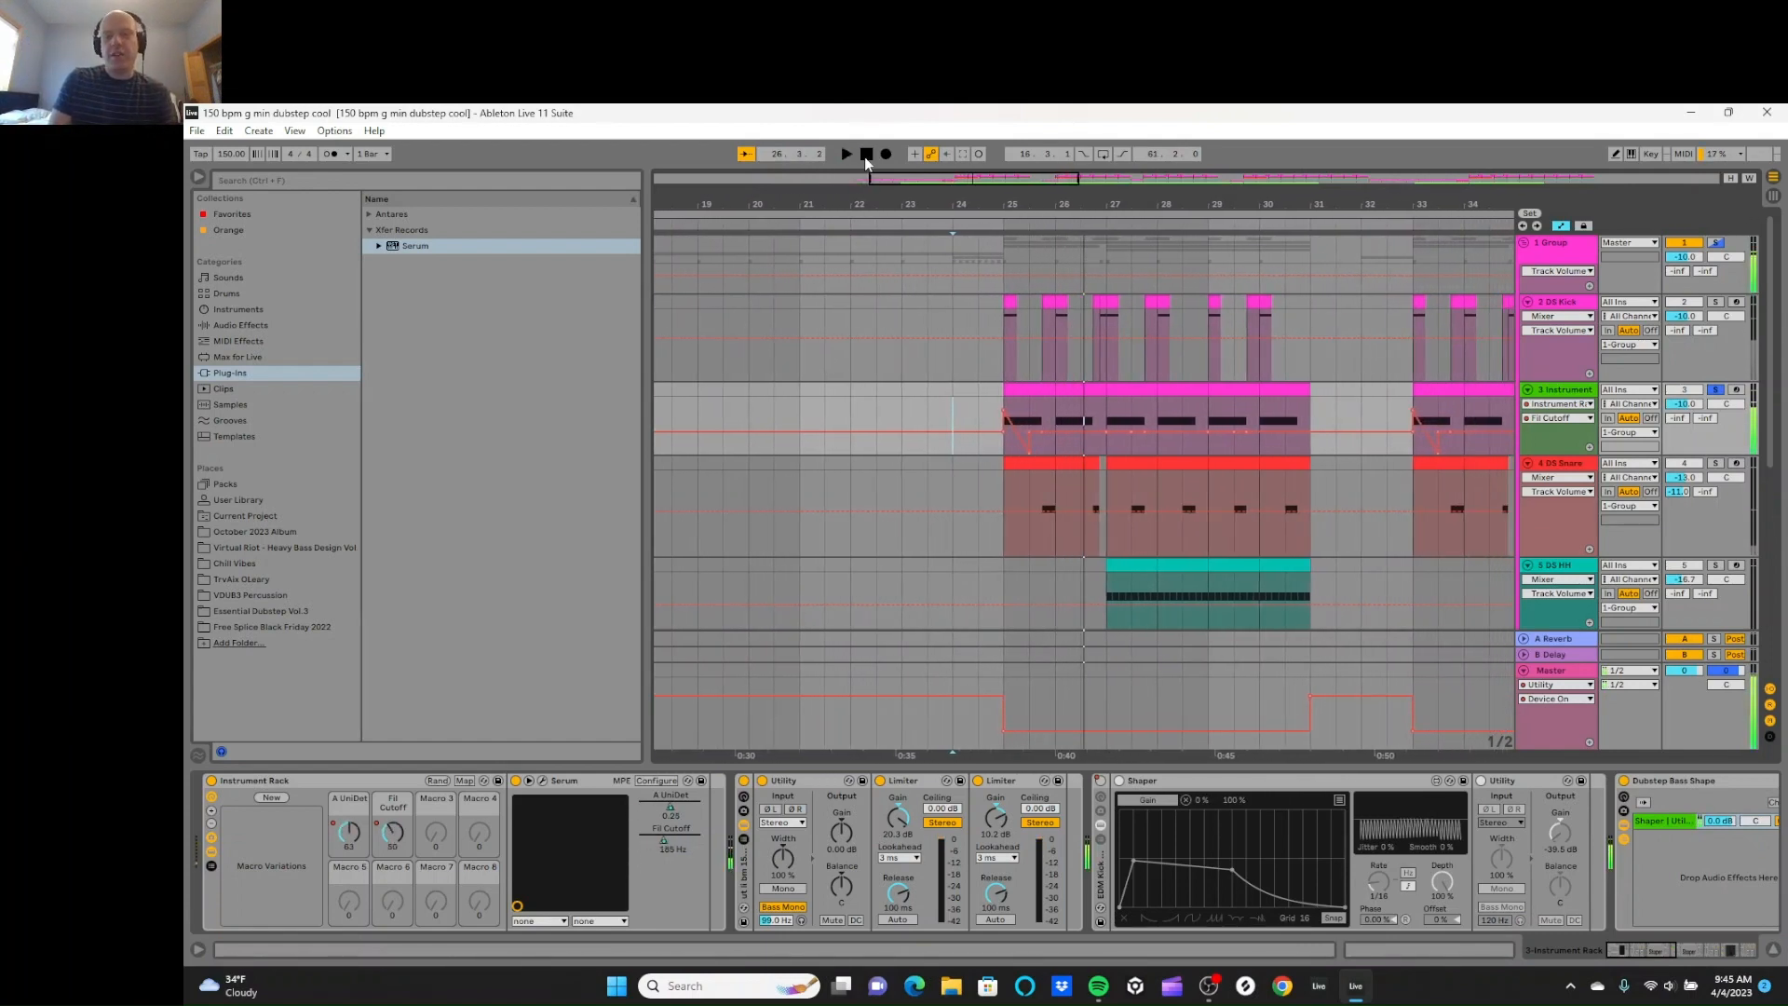
# Step: Reopen the recent Live Set "youtube or reddit video"
pyautogui.click(197, 132)
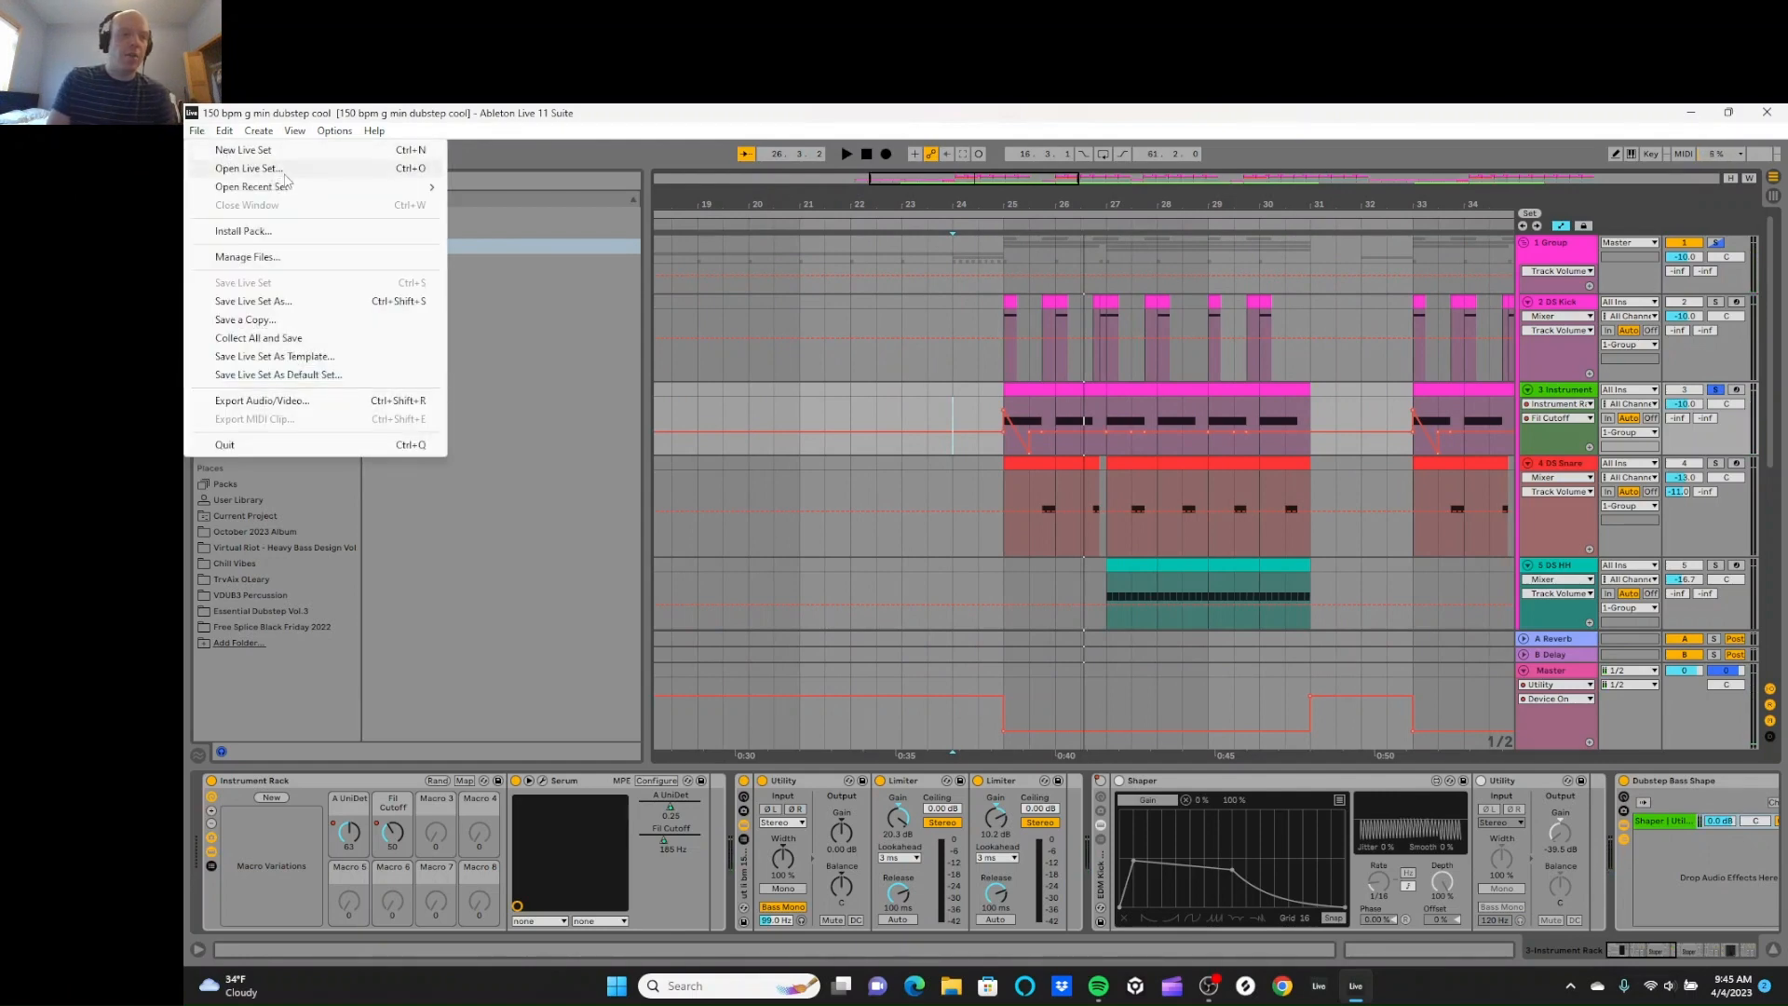
pyautogui.moveTo(298, 191)
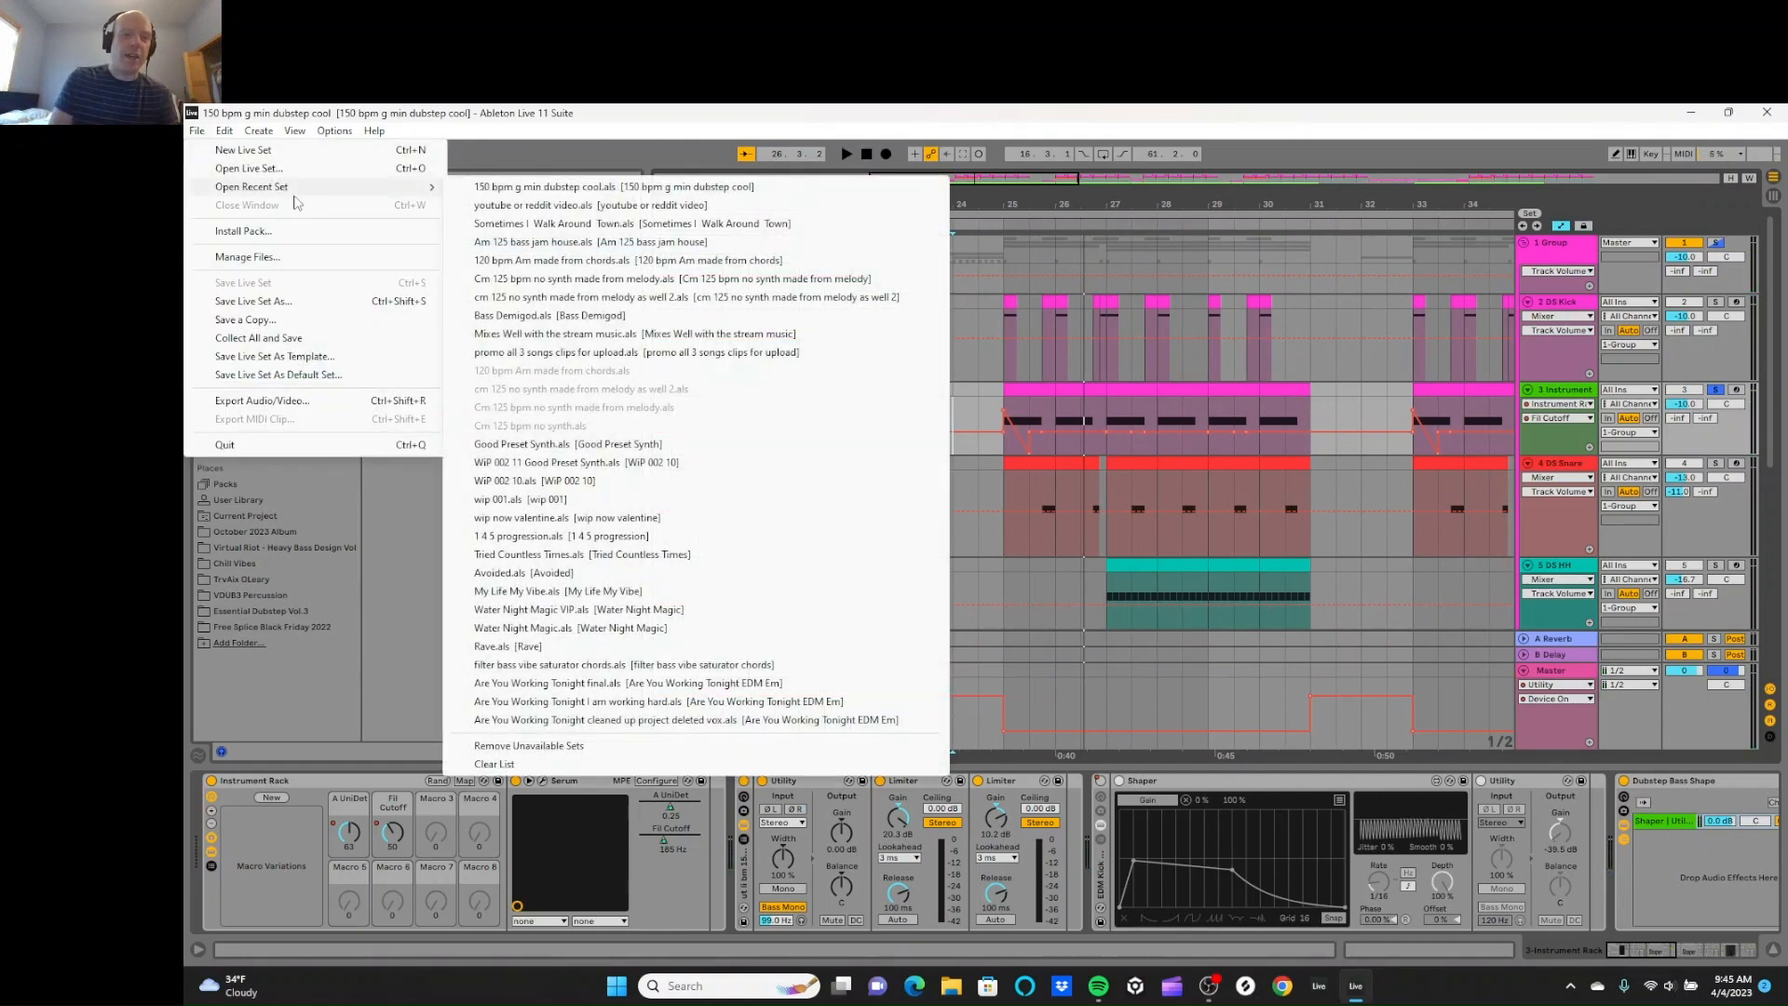
pyautogui.click(480, 207)
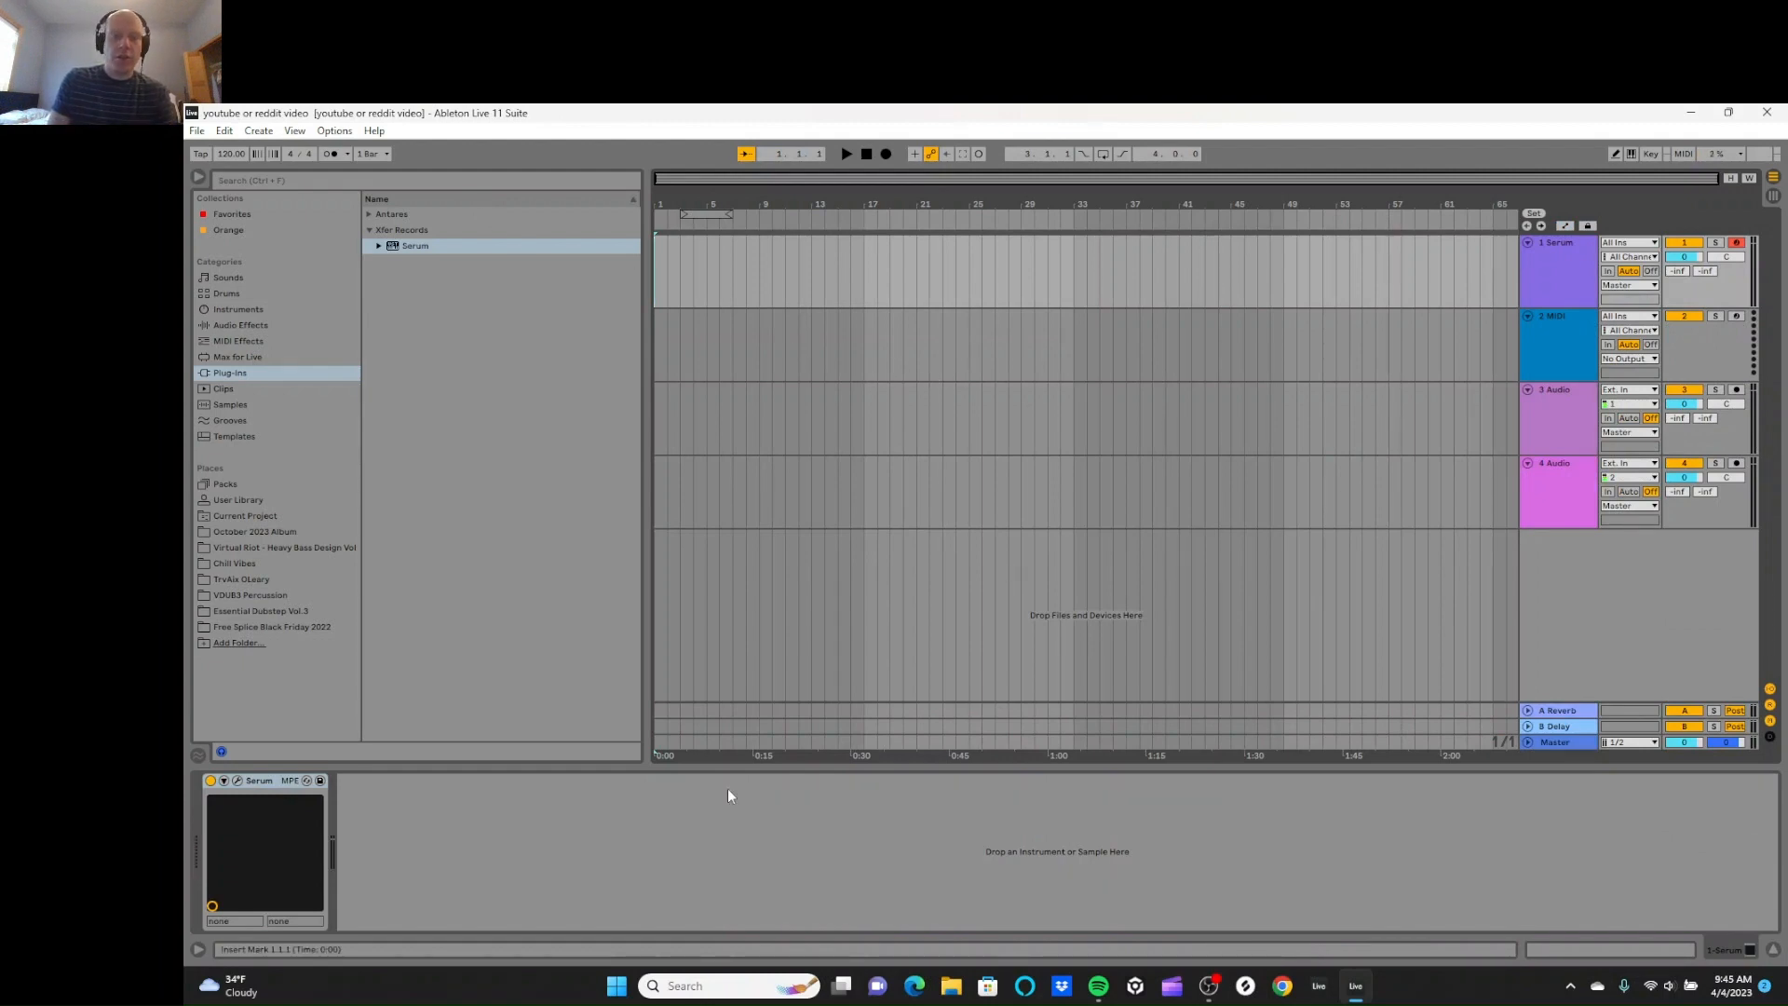
# Step: Show Serum's loaded patch and add the favorite "150 bpm g min dubstep cool bass group fx" rack after Serum on the first track
pyautogui.click(238, 782)
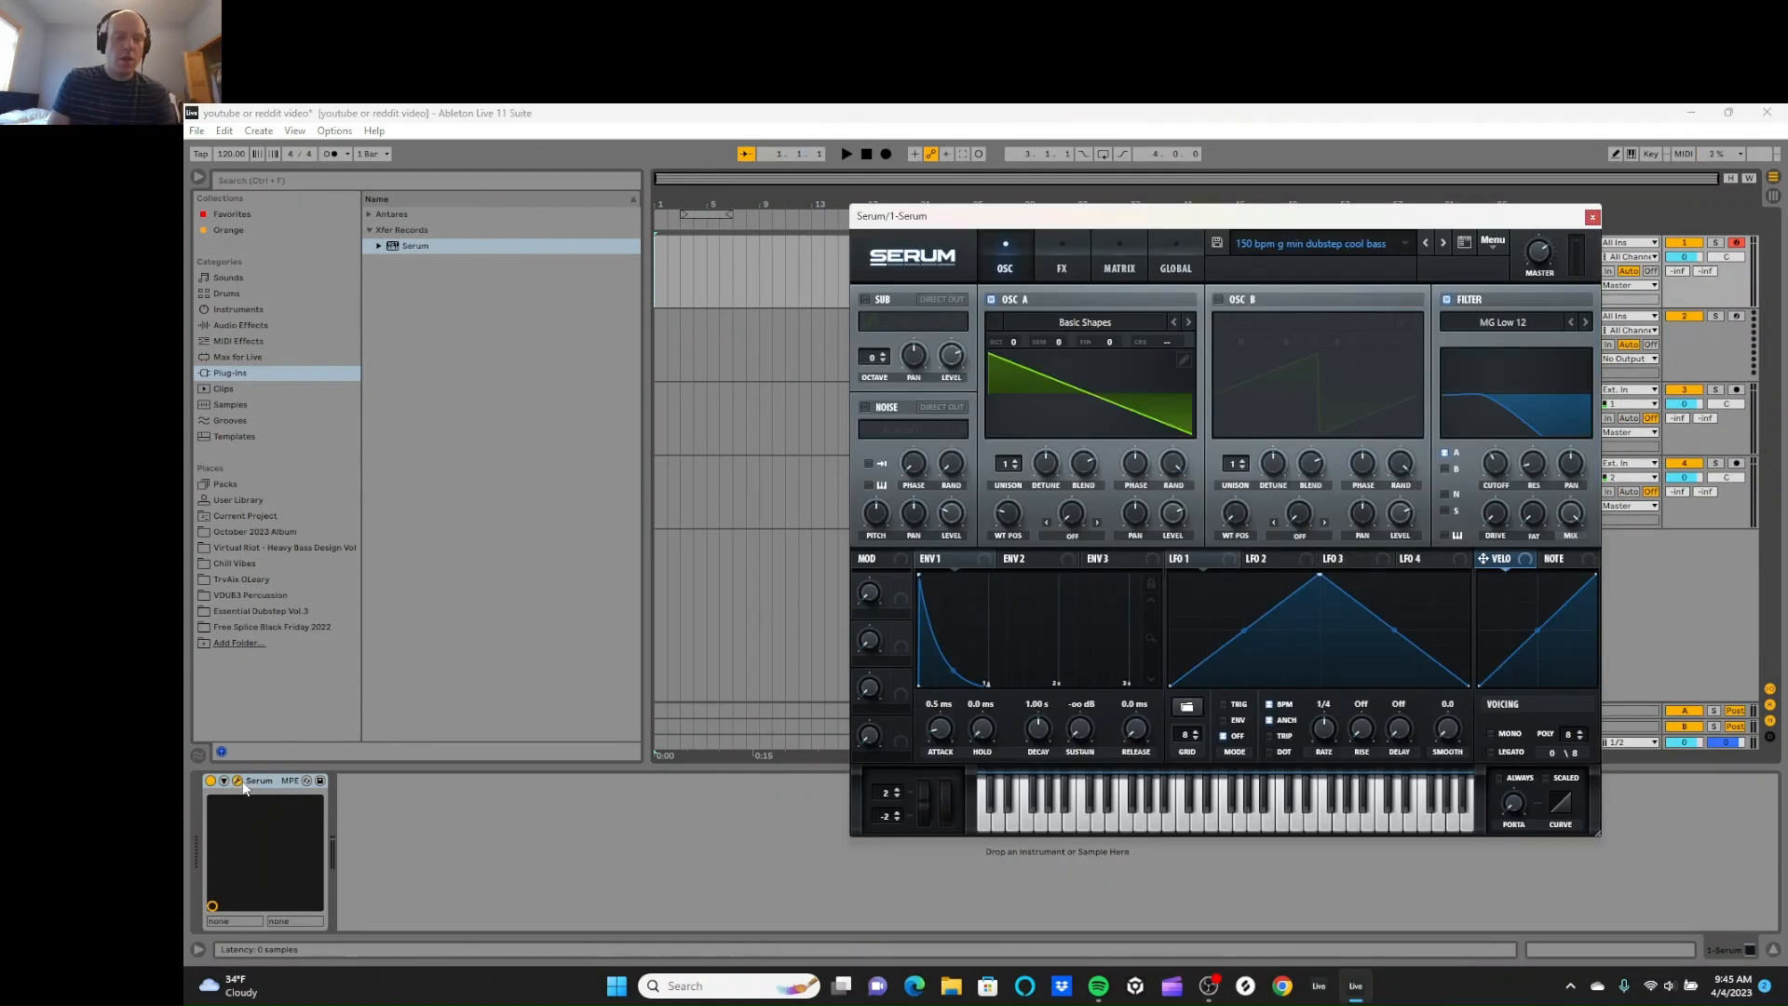
pyautogui.click(277, 214)
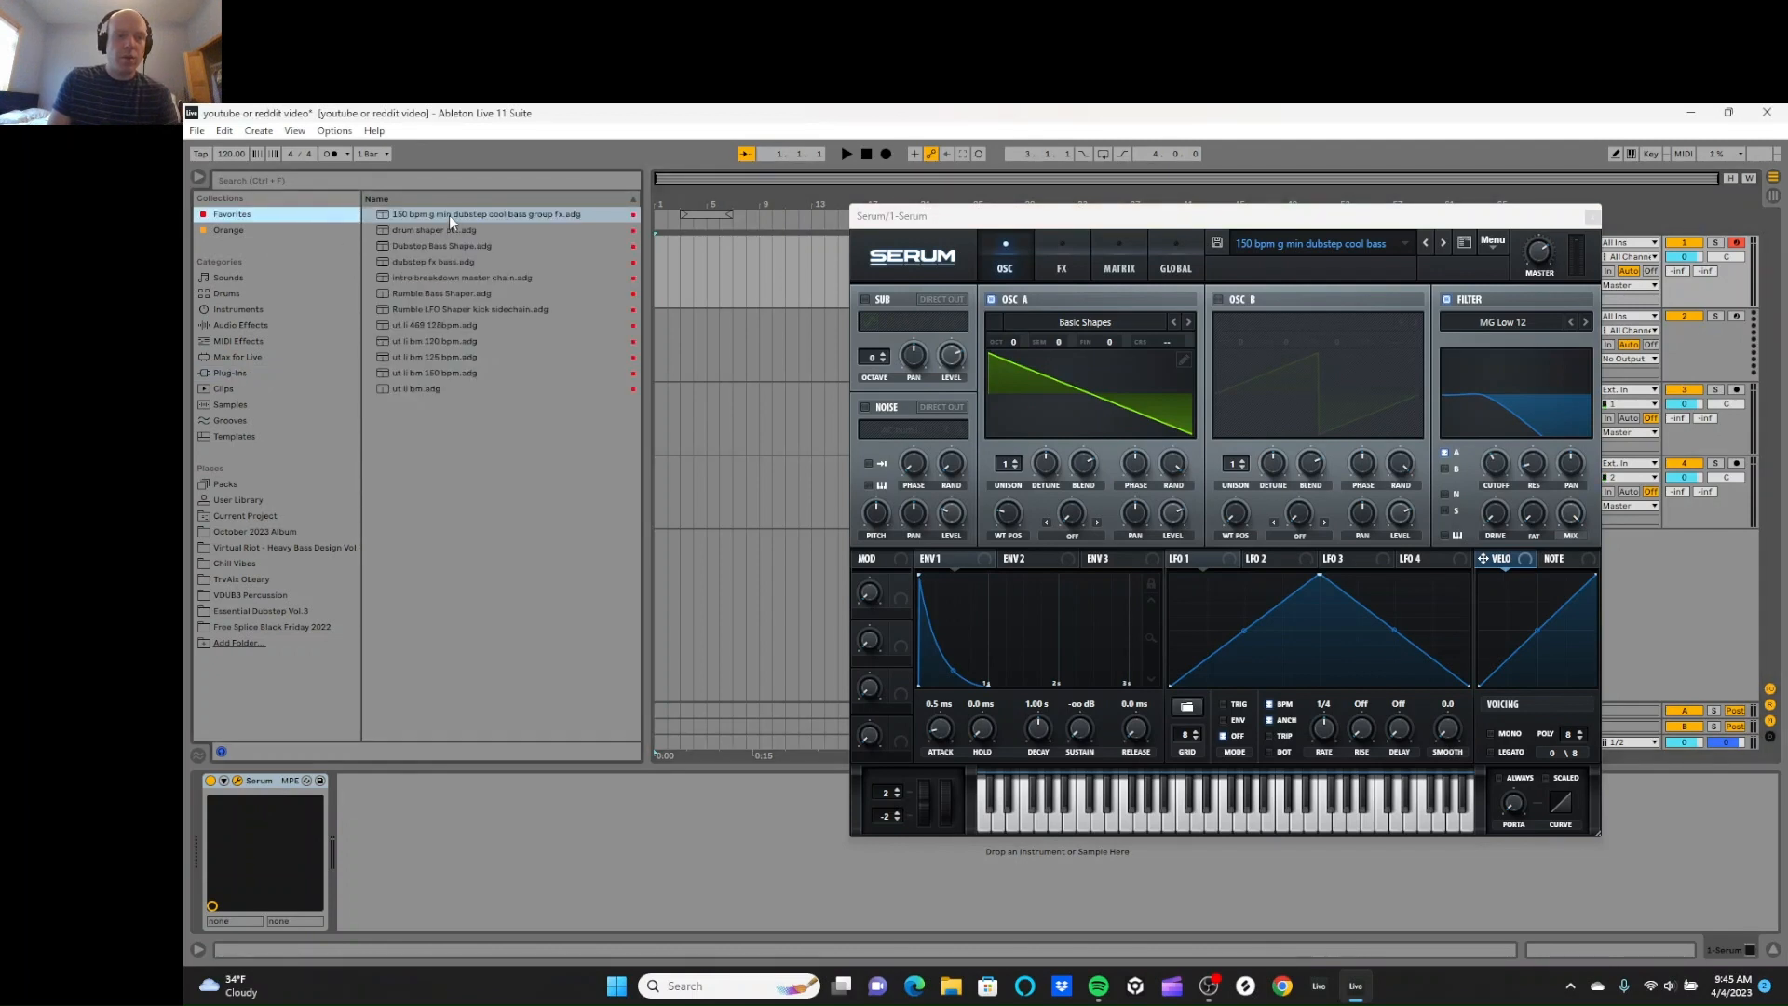
pyautogui.moveTo(448, 215); pyautogui.dragTo(493, 797)
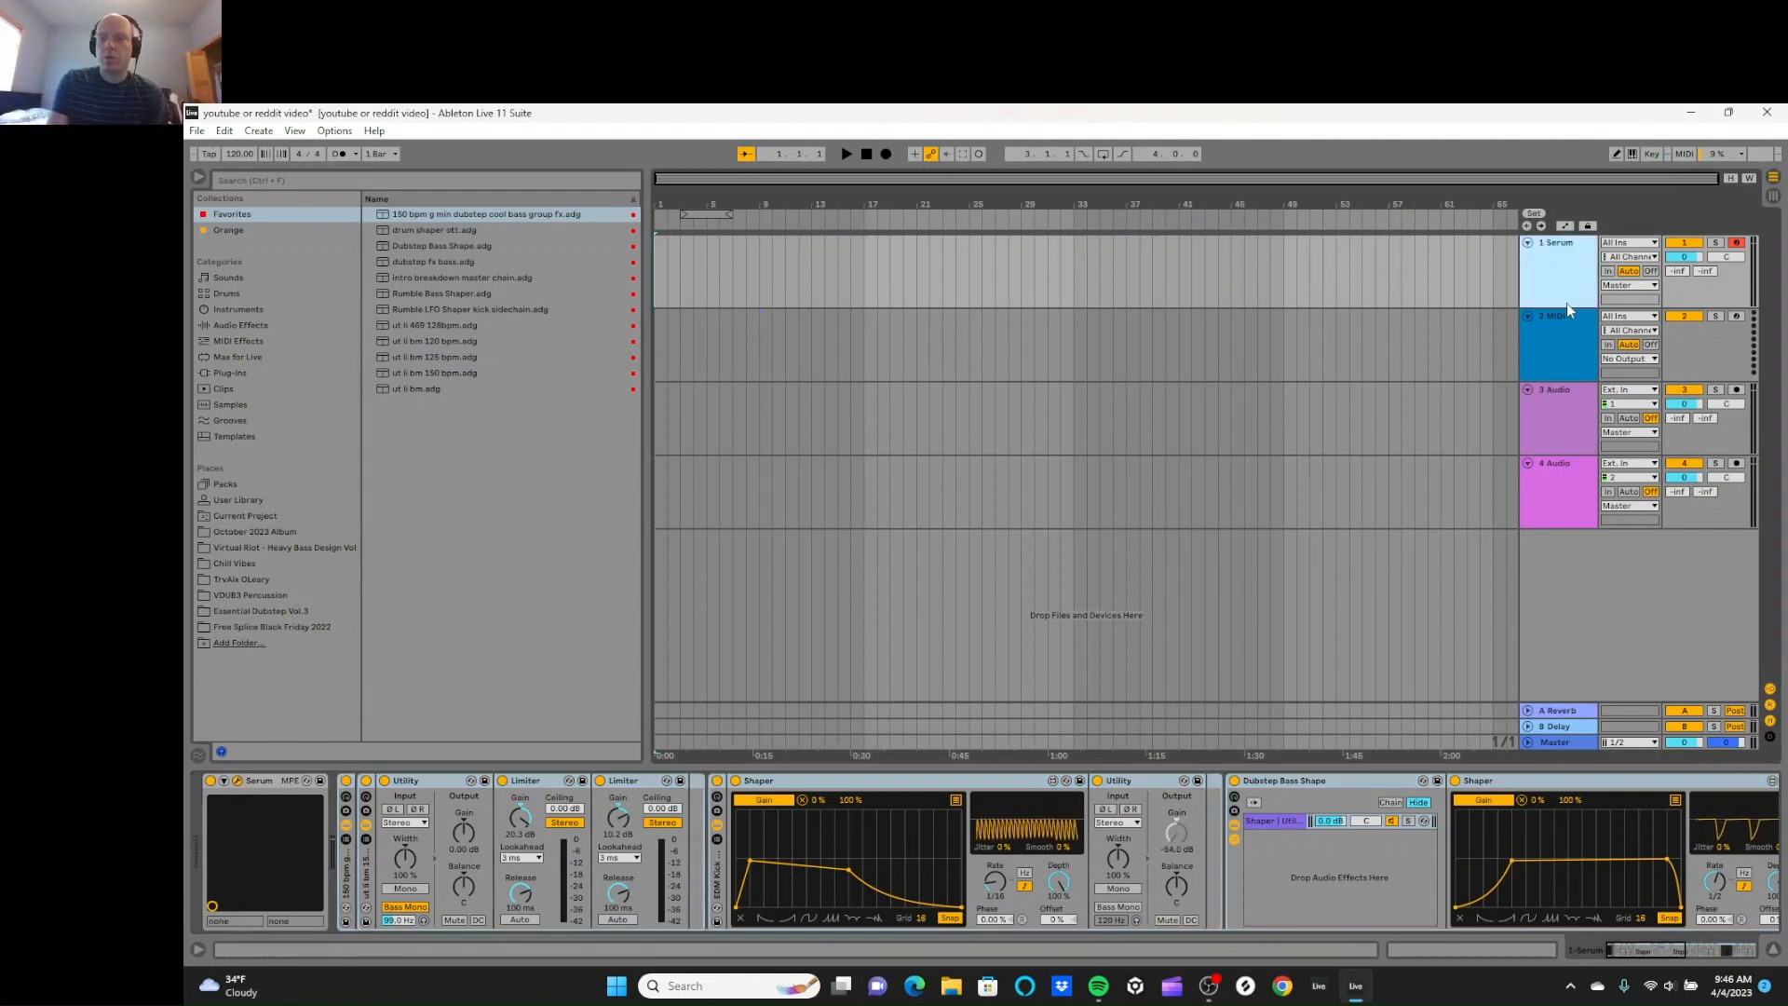
# Step: Load DS Kick onto the second MIDI track and set its pitch to 49.0 Hz, drive to 34.8%, decay to 25.4% and Click on
pyautogui.click(1567, 328)
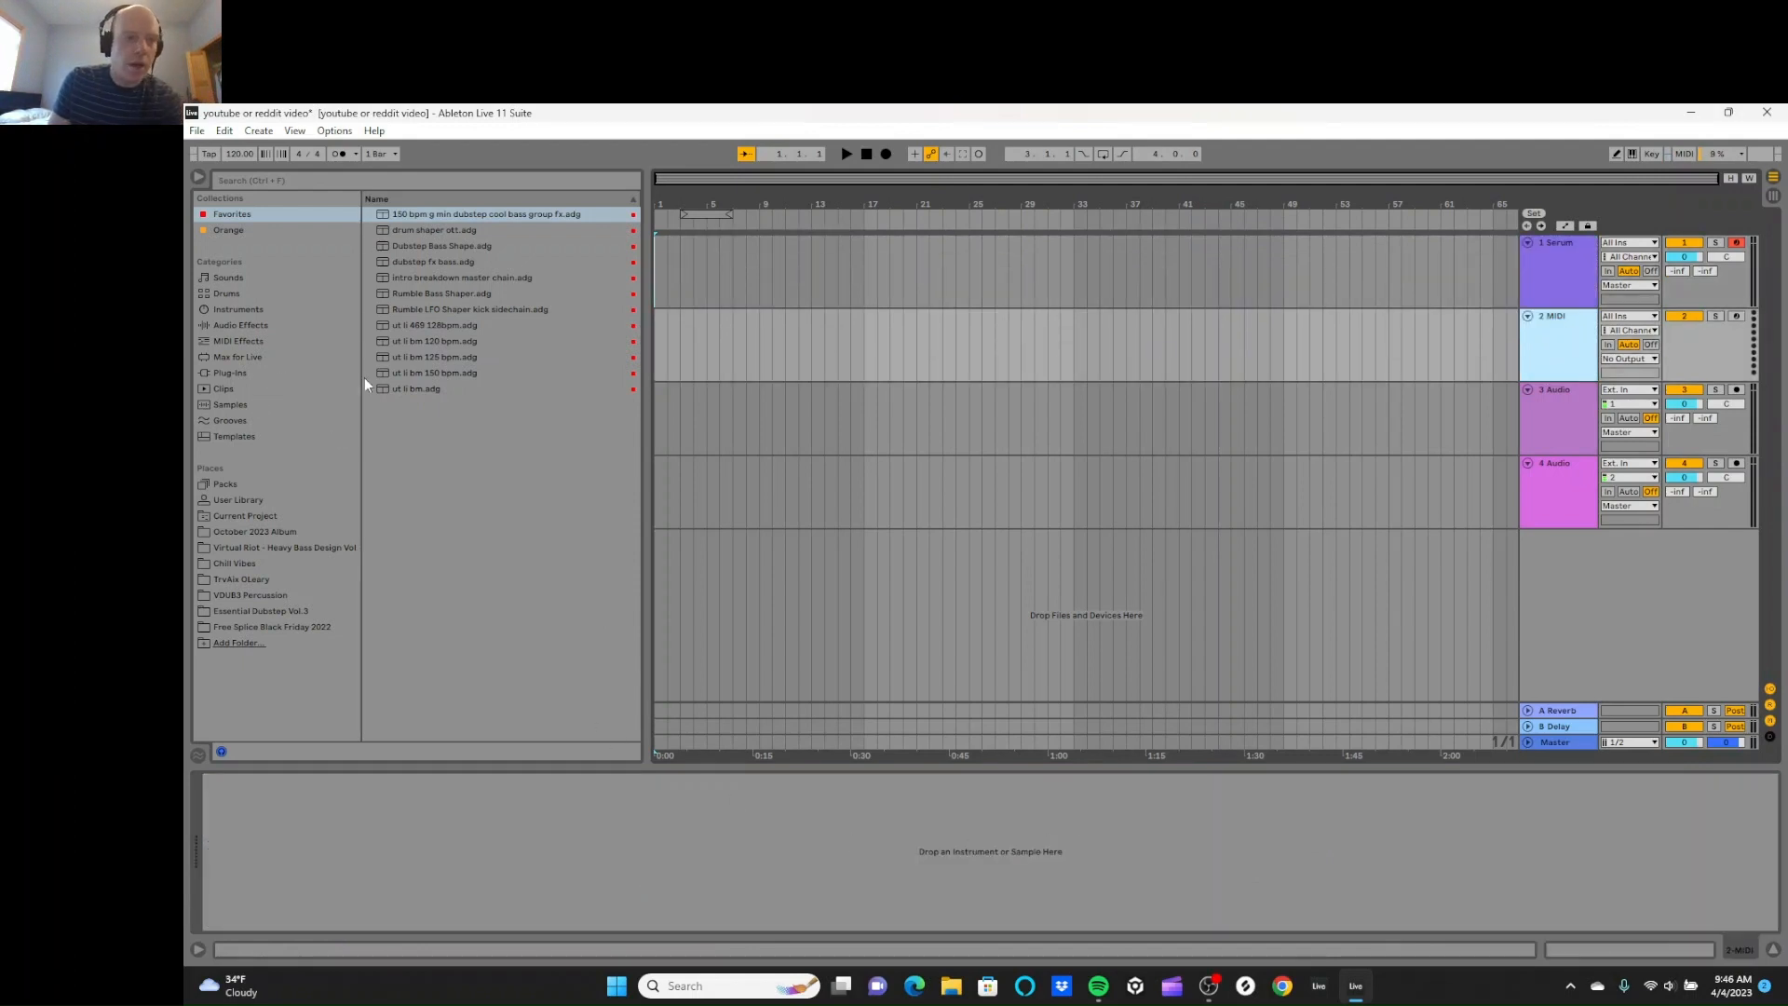
pyautogui.click(268, 309)
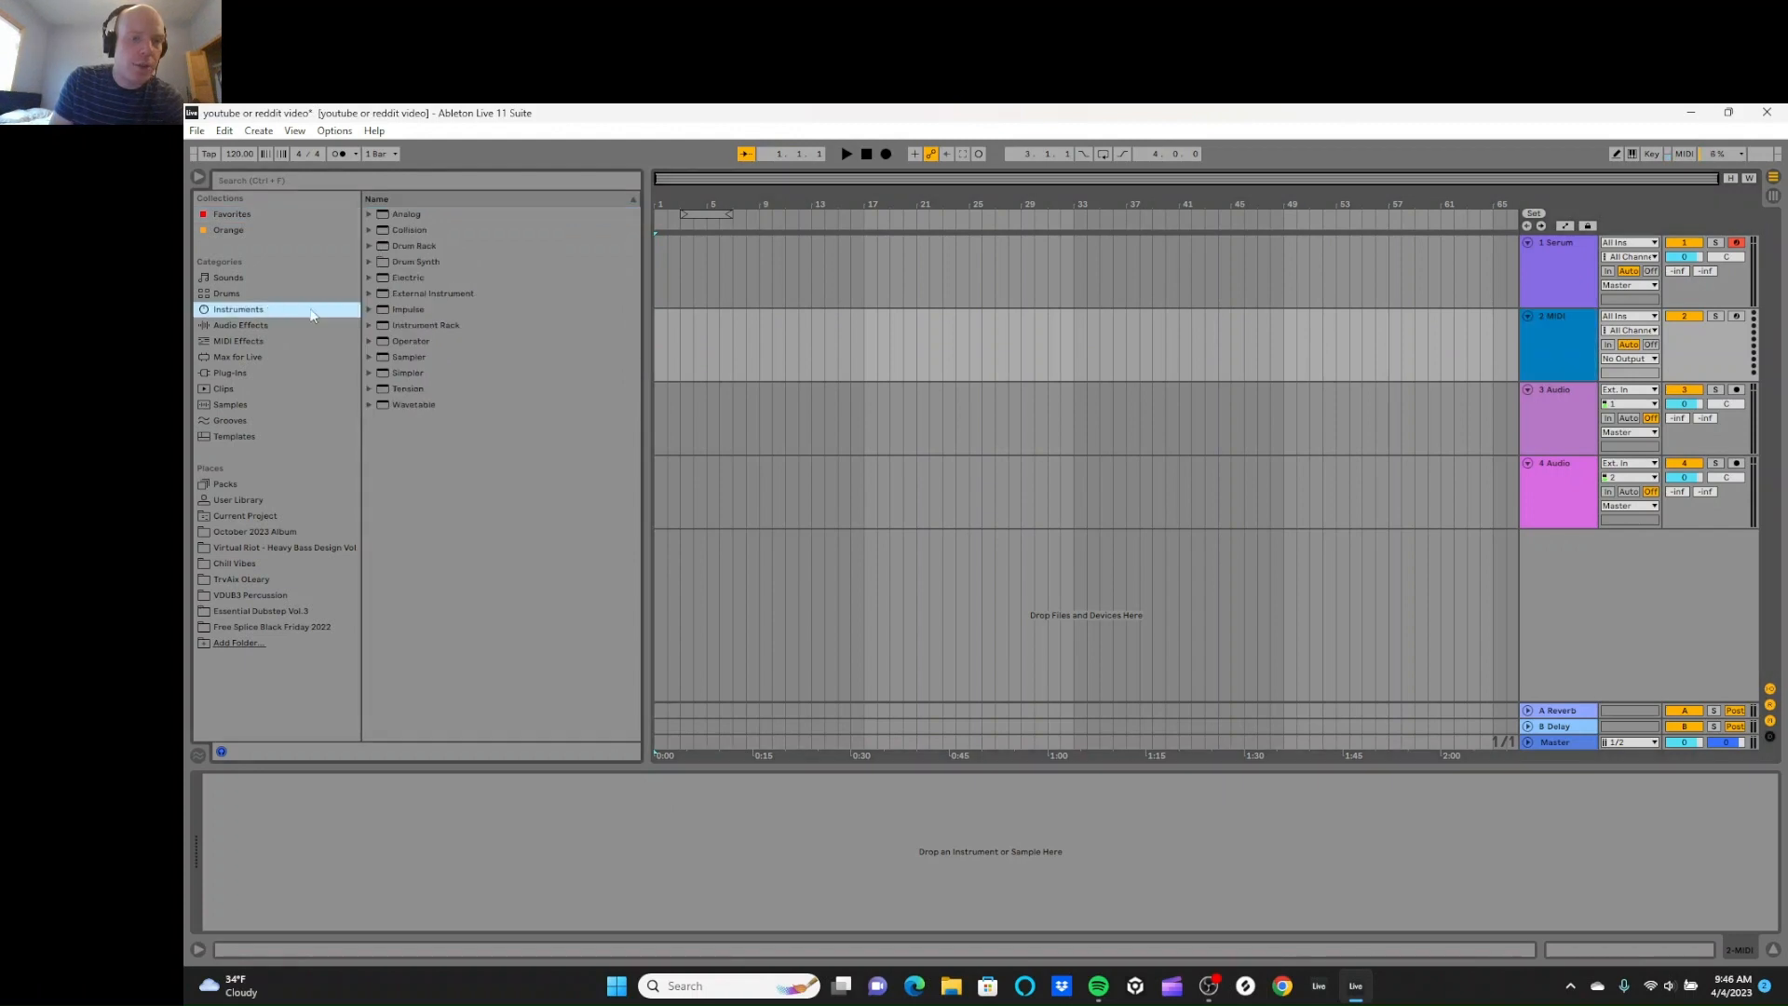
pyautogui.click(372, 265)
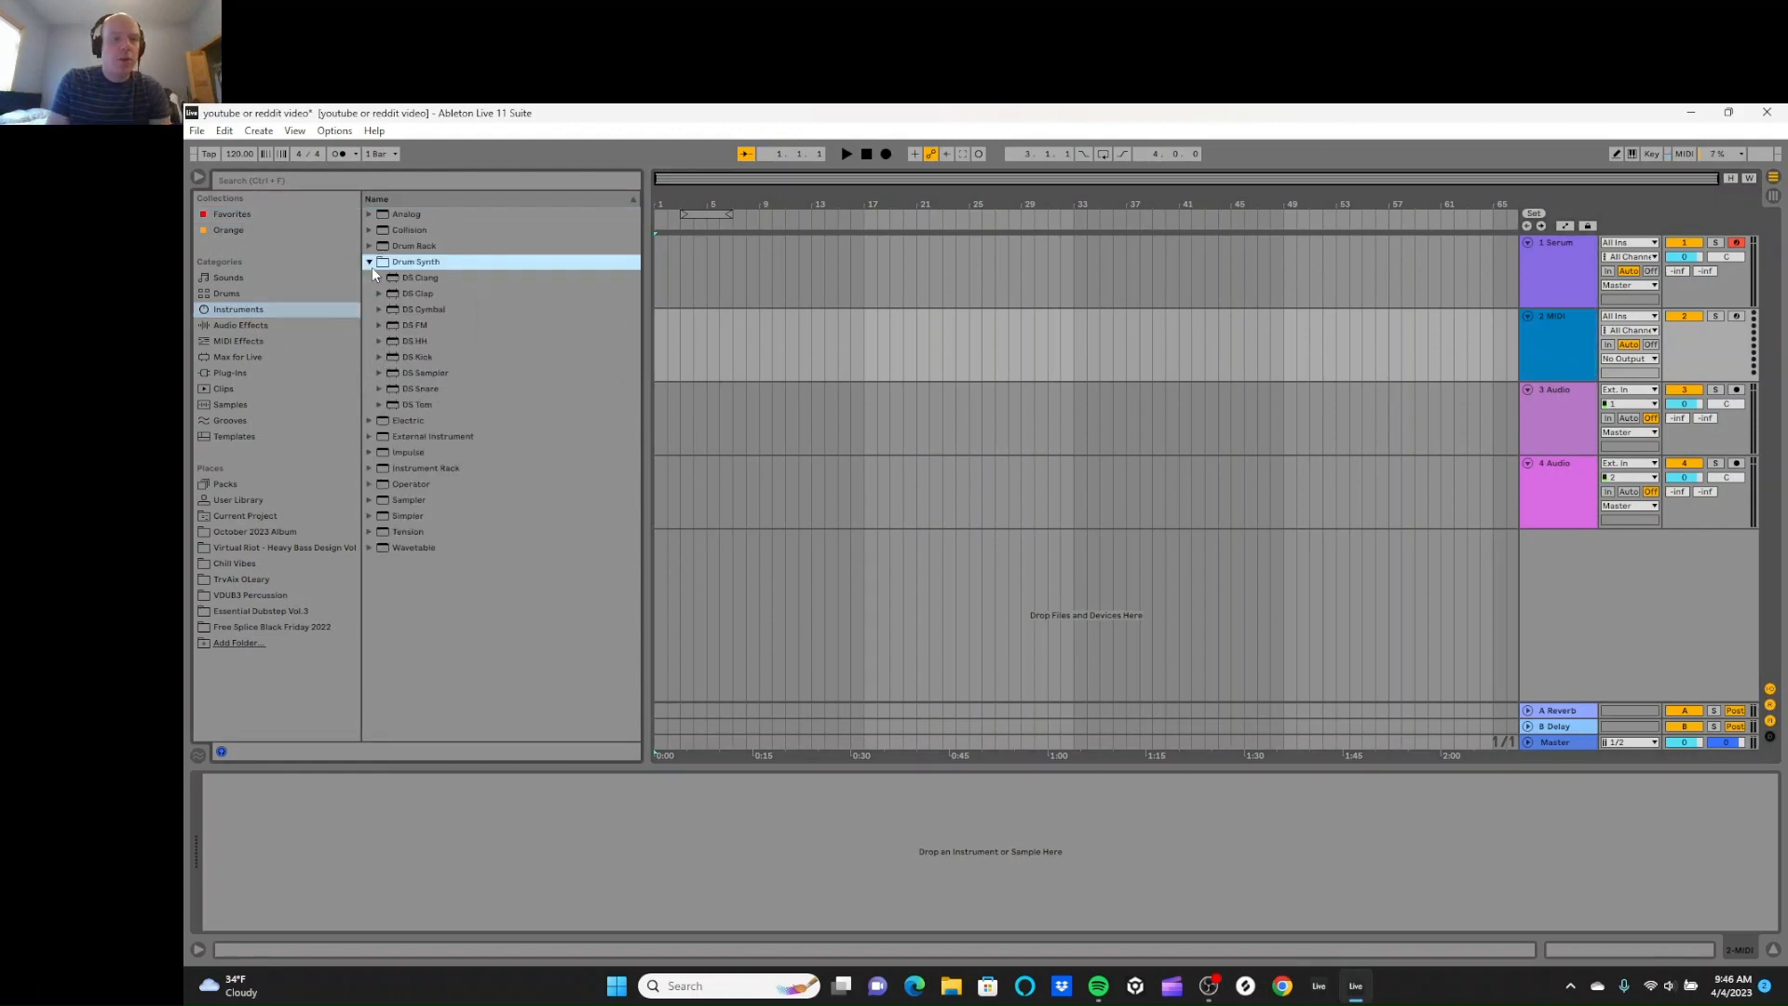
pyautogui.doubleClick(408, 358)
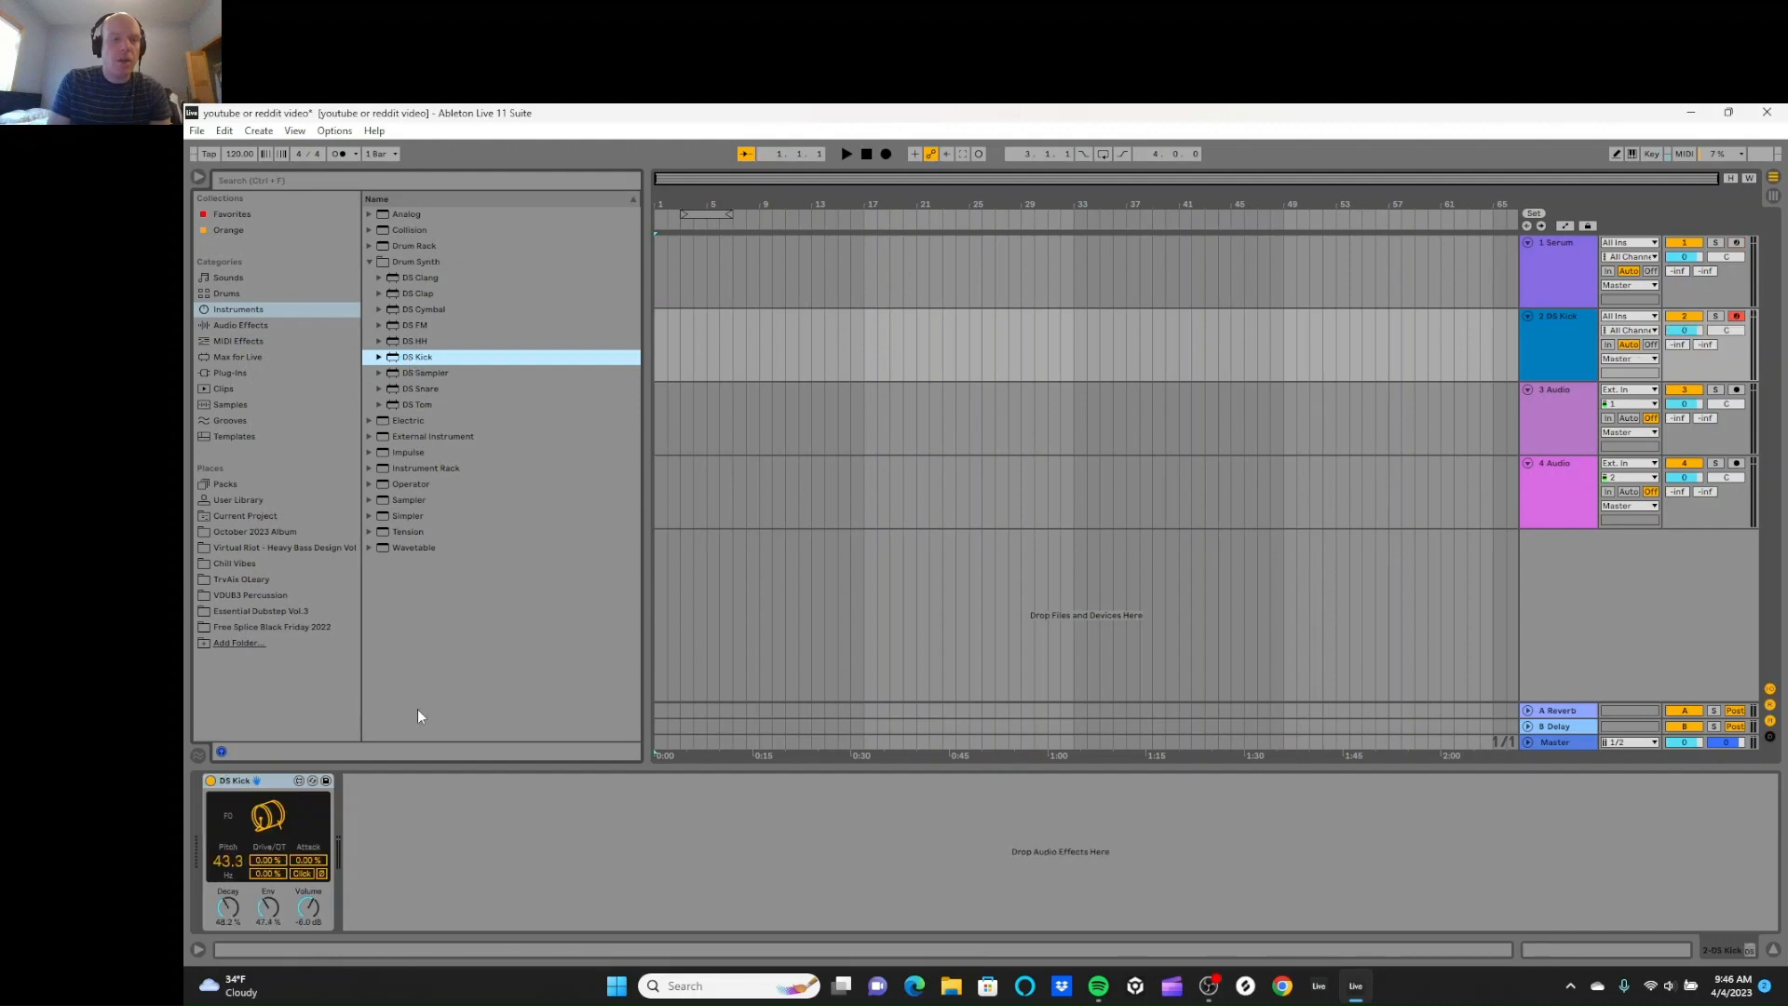
pyautogui.moveTo(243, 864); pyautogui.dragTo(242, 841)
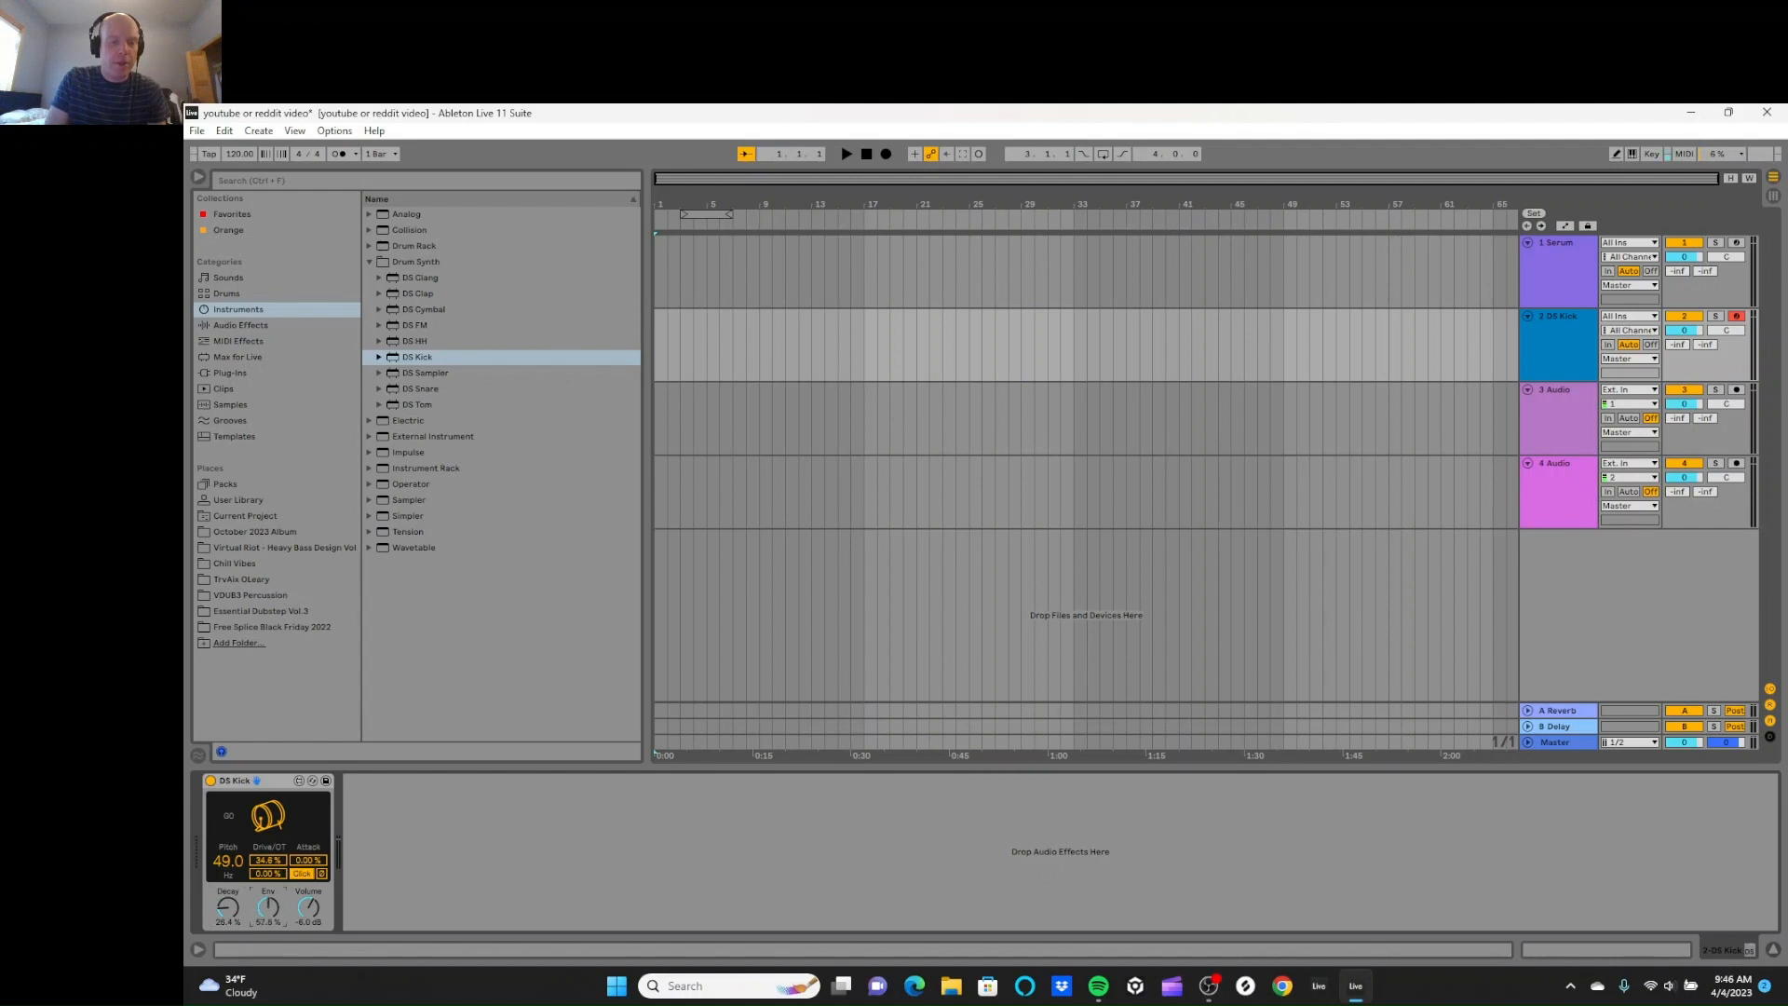
# Step: Search the samples for "real drum" and place "Kick Click Layer Real Drum.wav" on the first audio track at bar 17
pyautogui.click(324, 178)
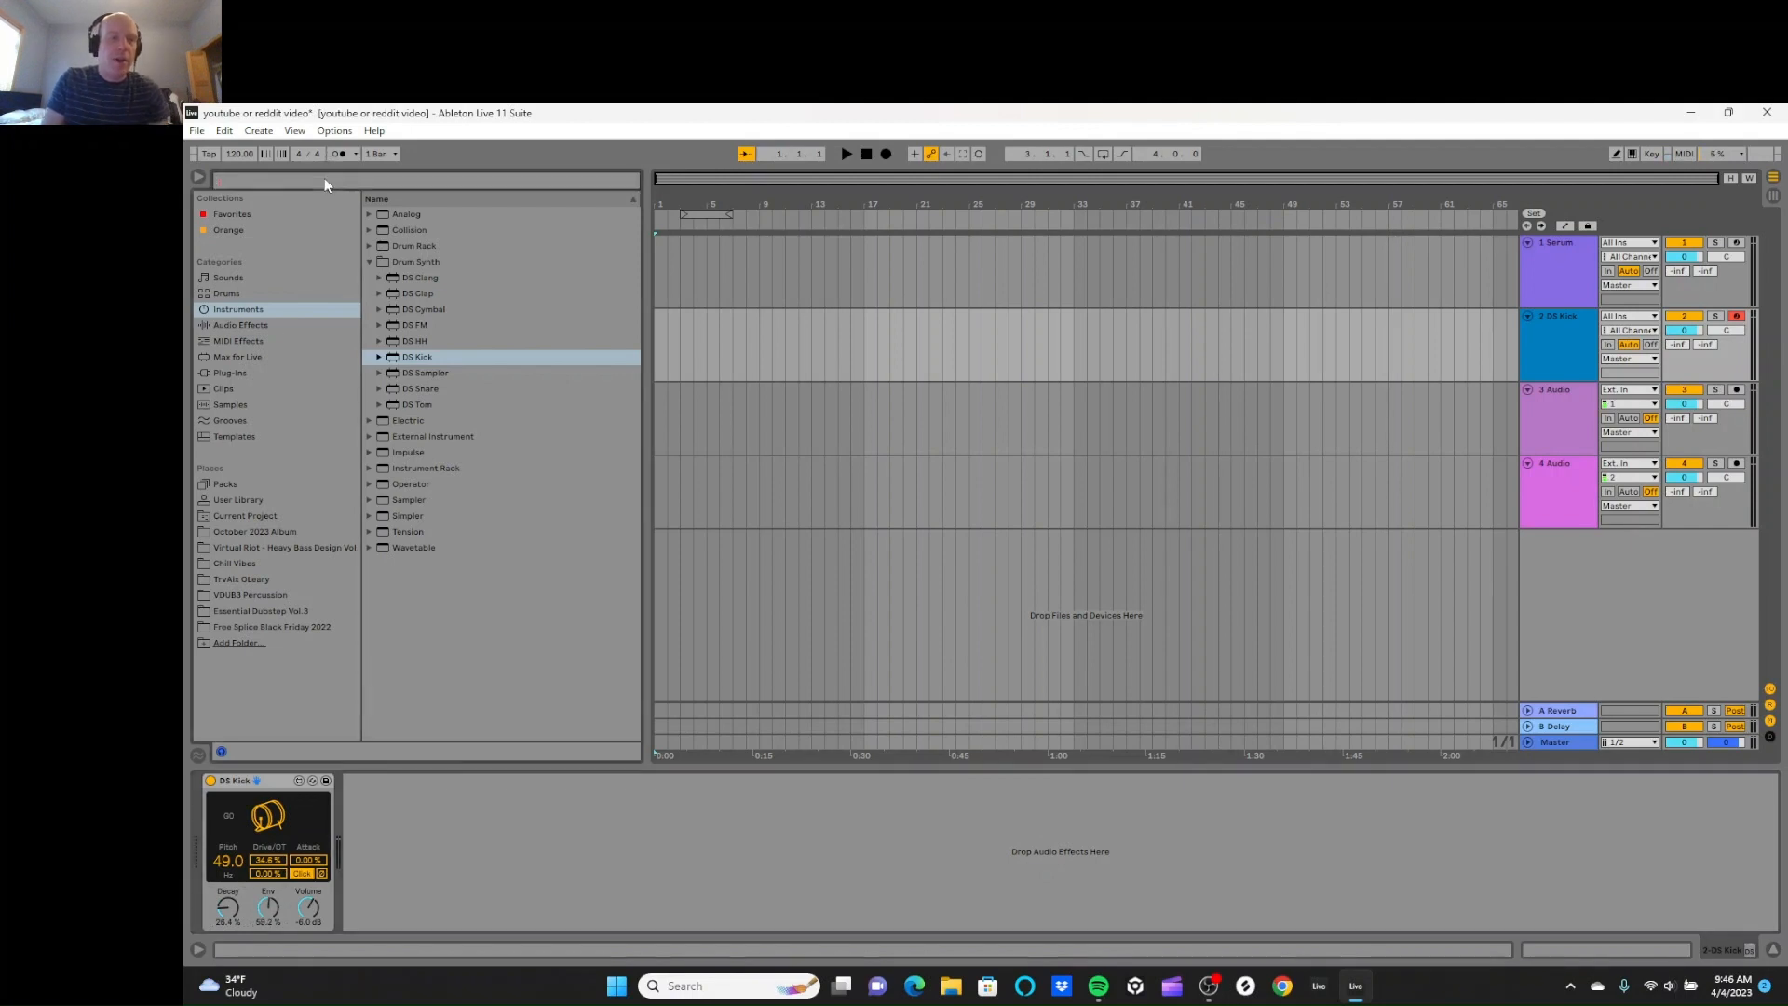
pyautogui.write('real drum')
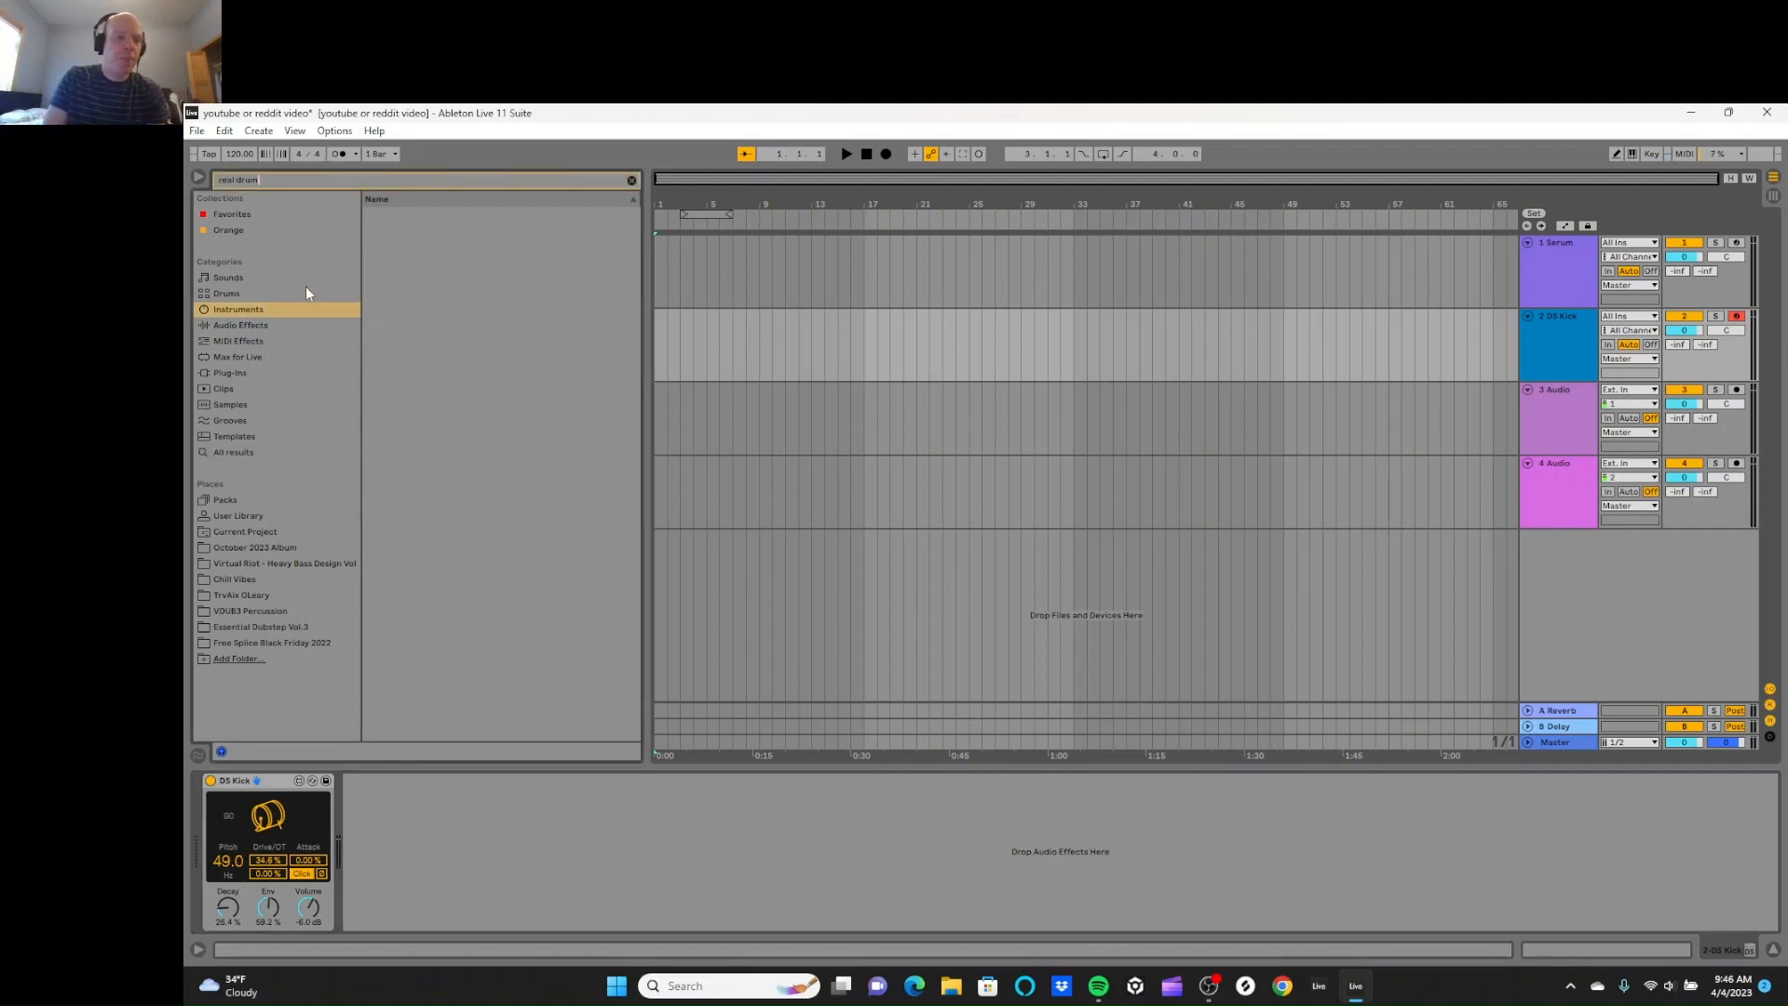
pyautogui.click(293, 325)
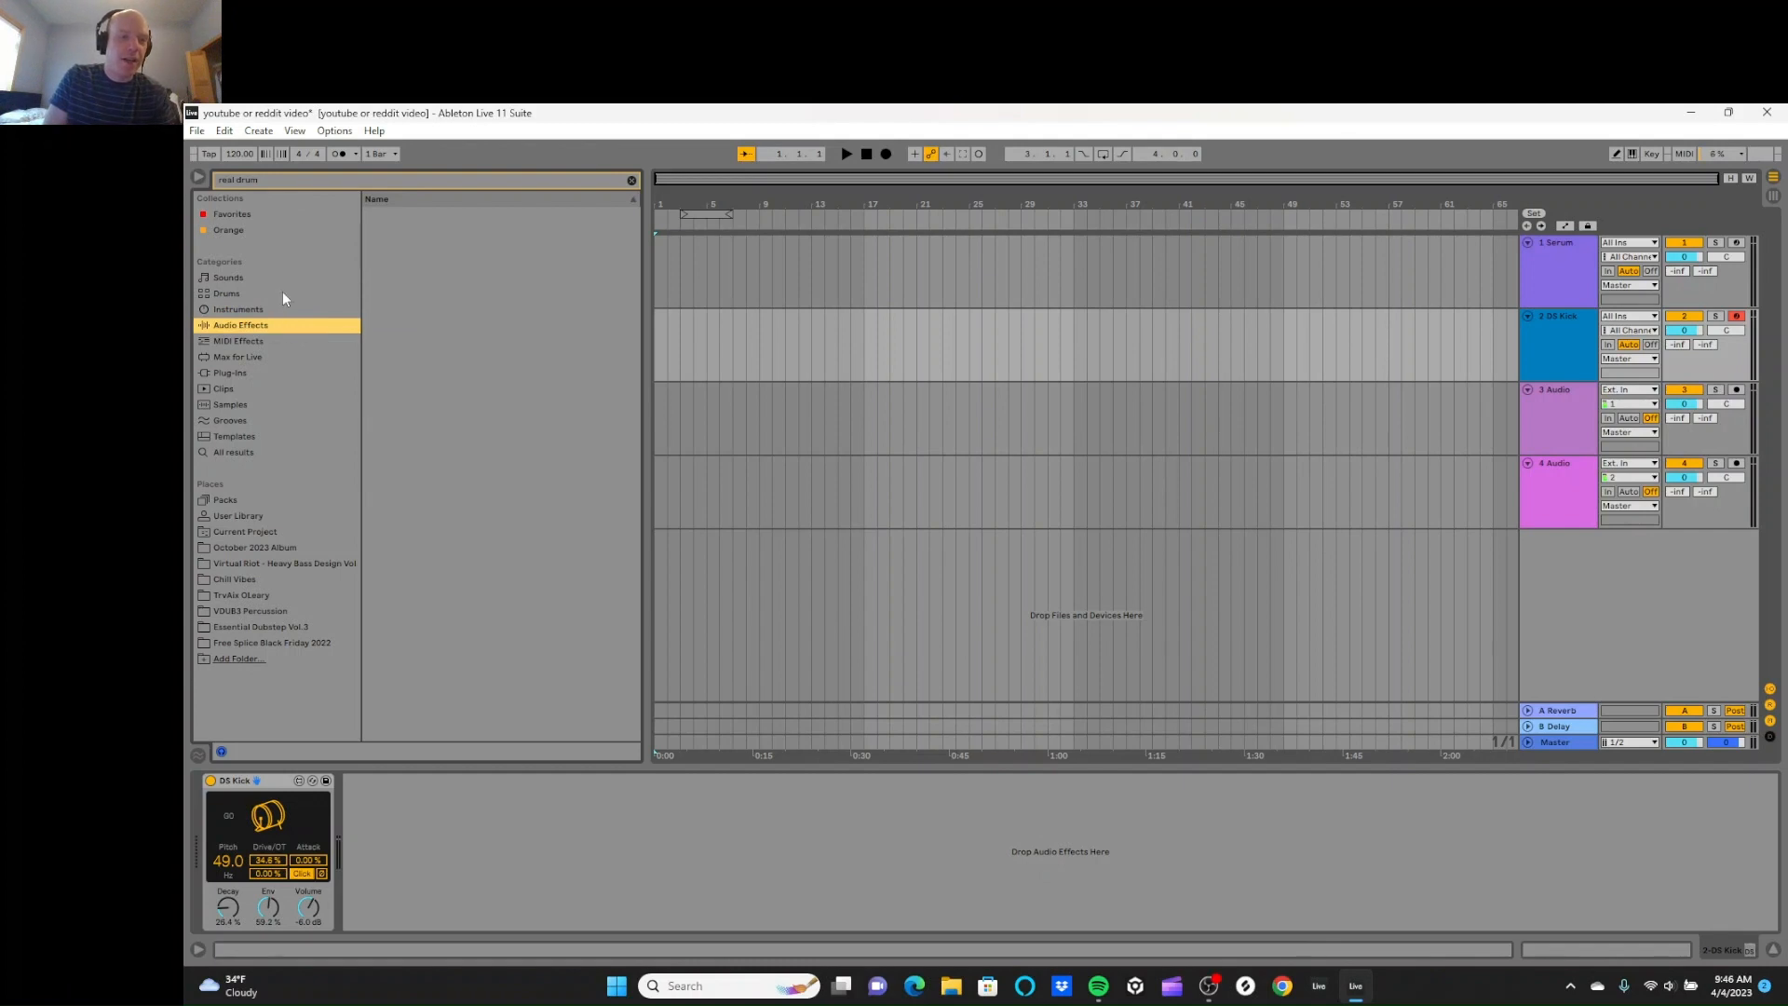
pyautogui.click(260, 405)
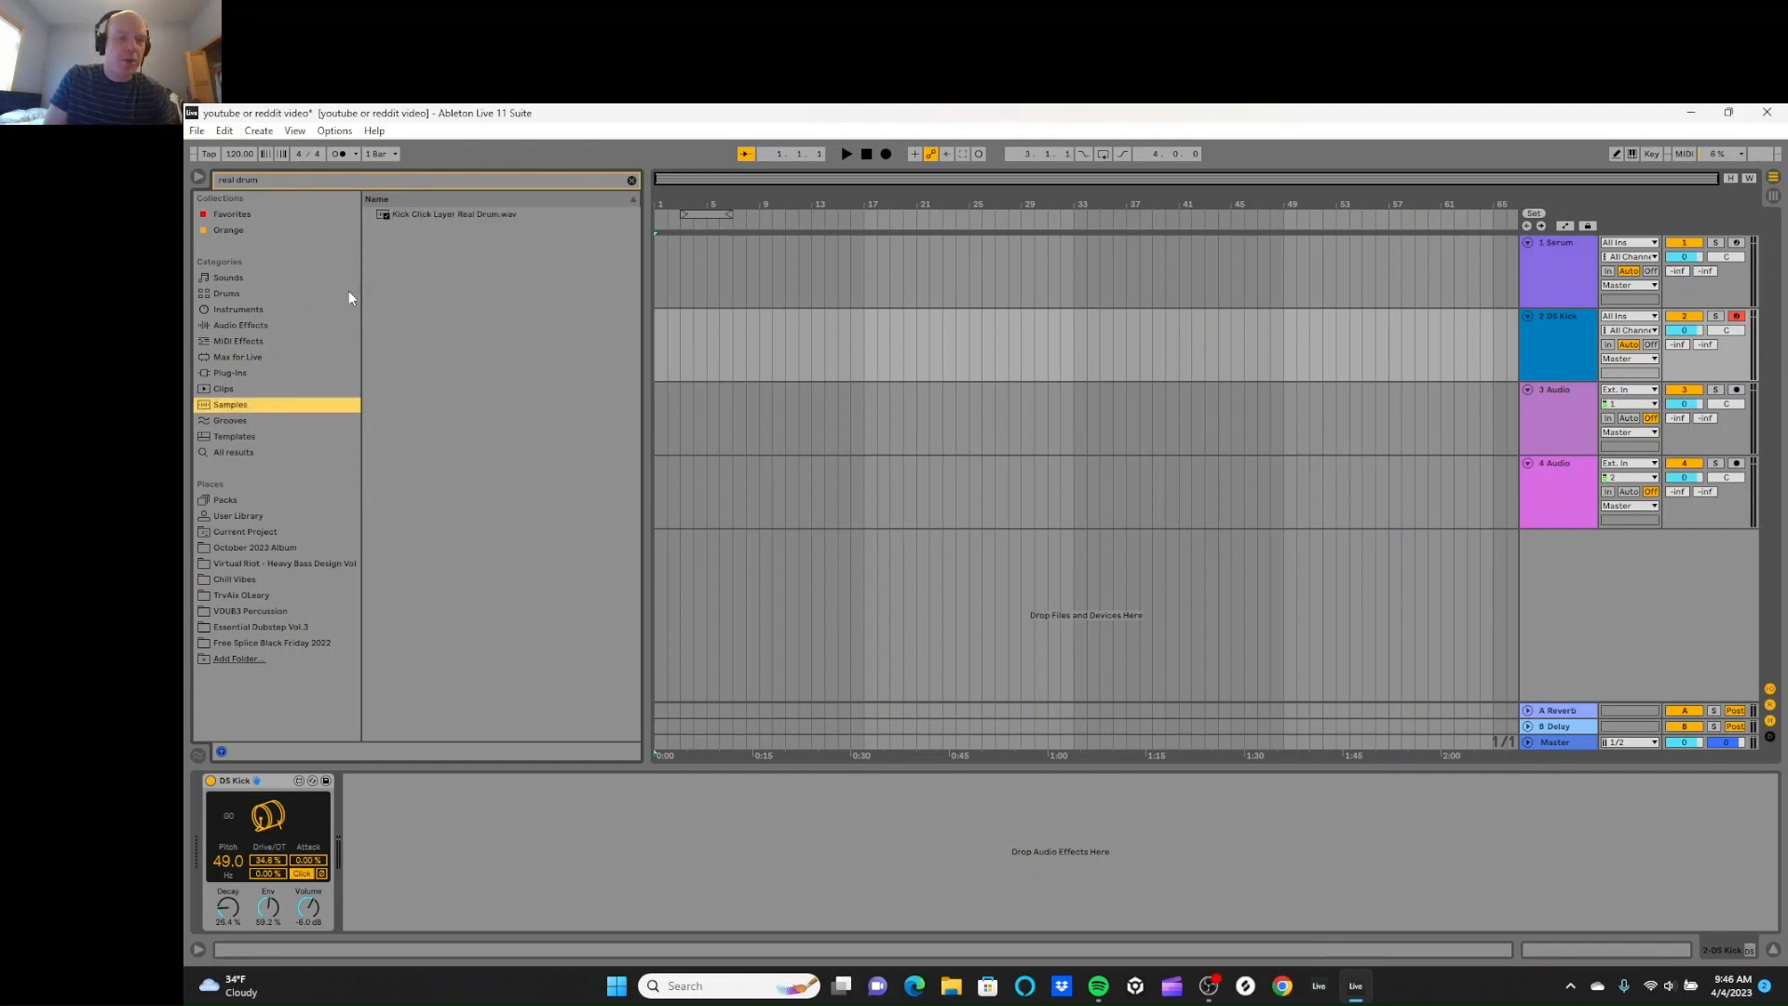
pyautogui.moveTo(410, 215); pyautogui.dragTo(864, 408)
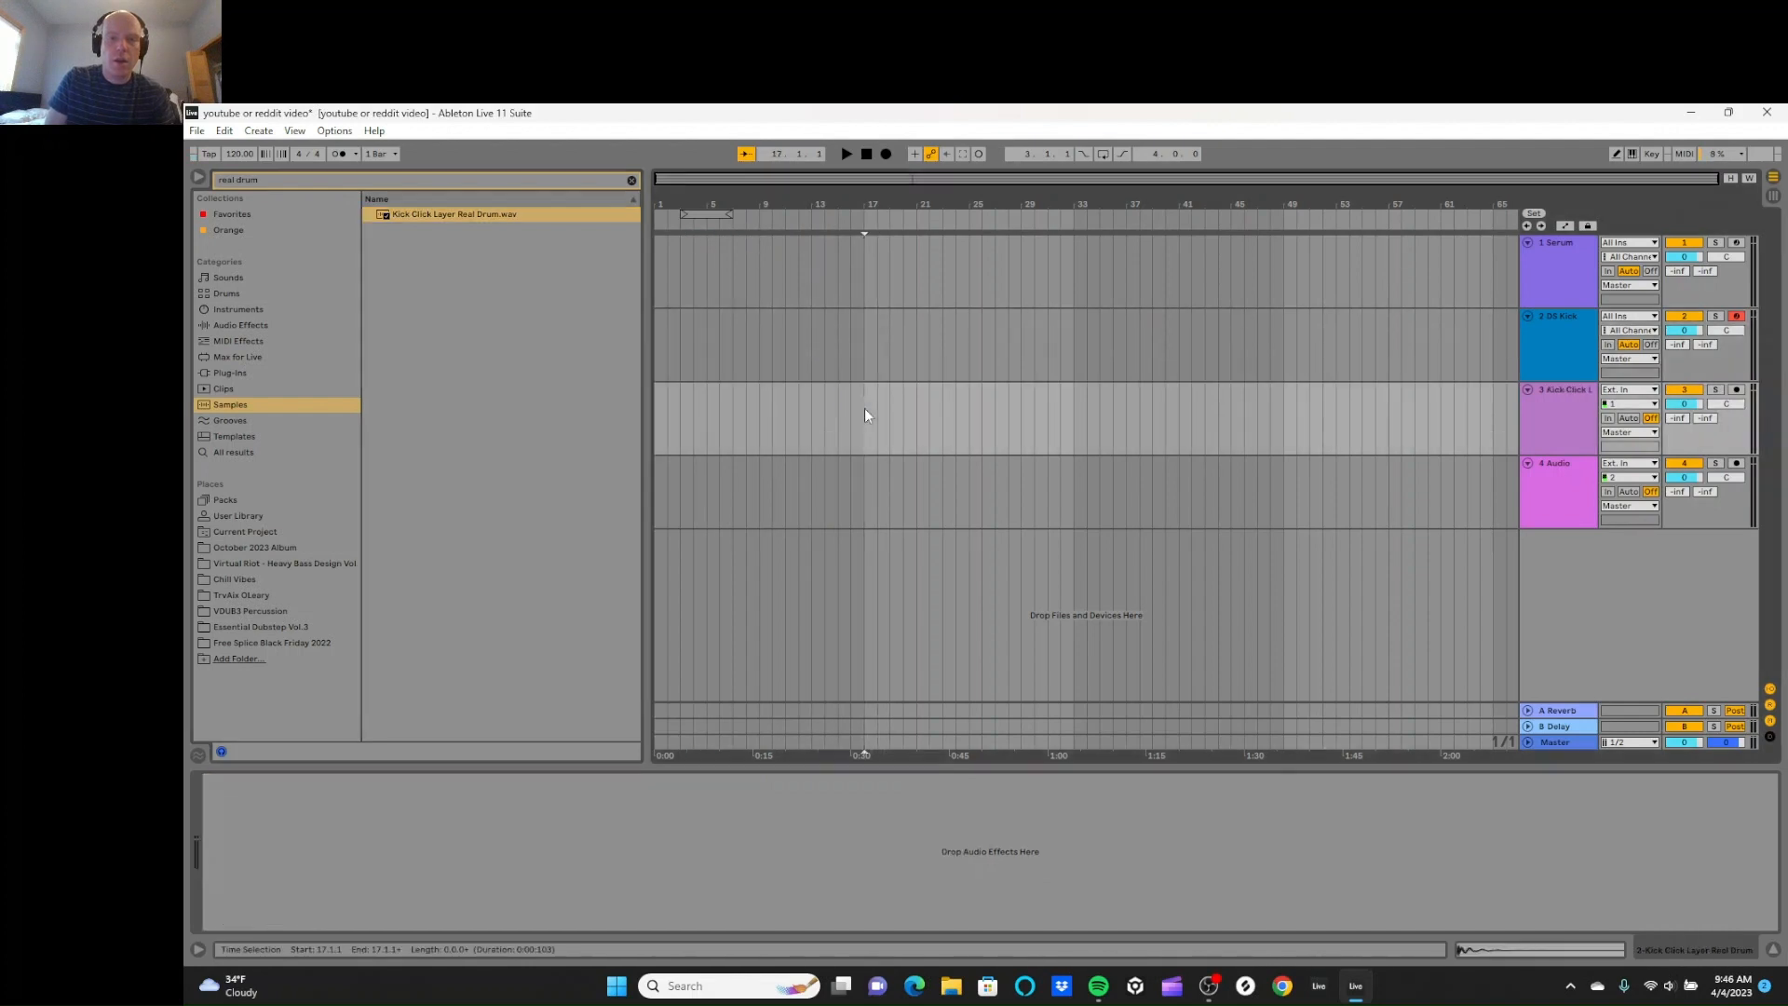
# Step: Zoom in on the kick click clip and set the arrangement's fixed grid to 1/4
pyautogui.scroll(5, 864, 407)
pyautogui.press('z')
pyautogui.rightClick(975, 411)
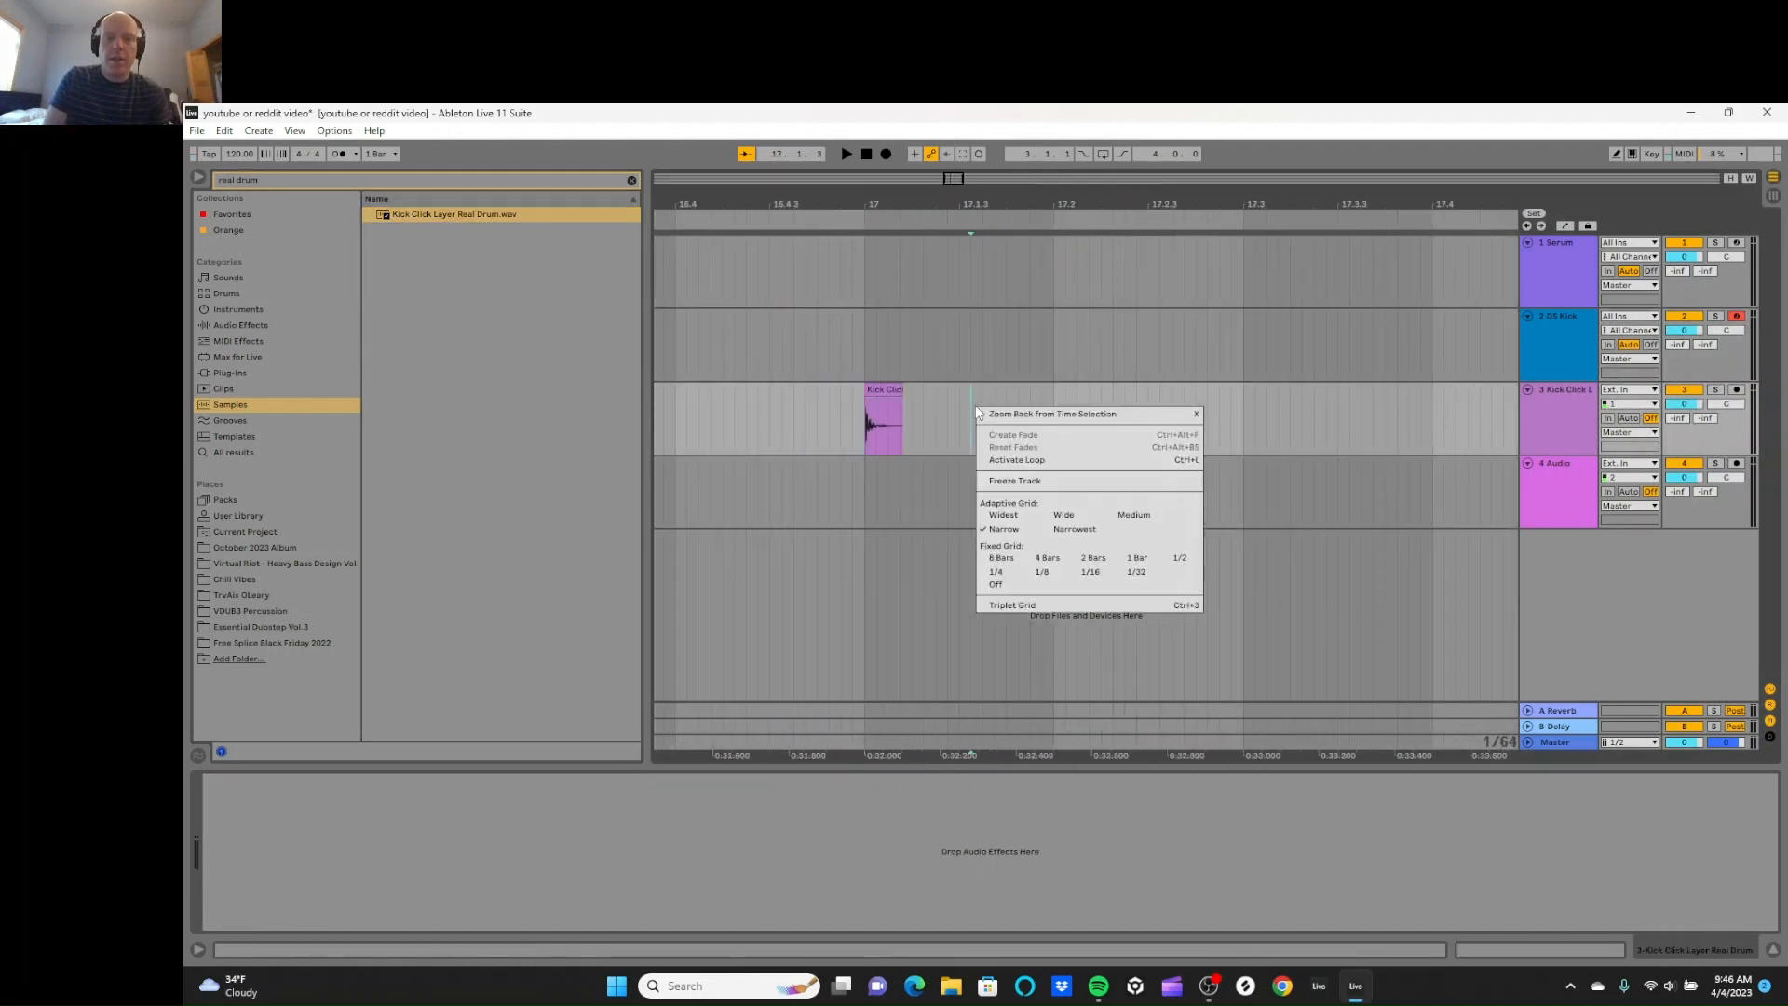
pyautogui.click(996, 571)
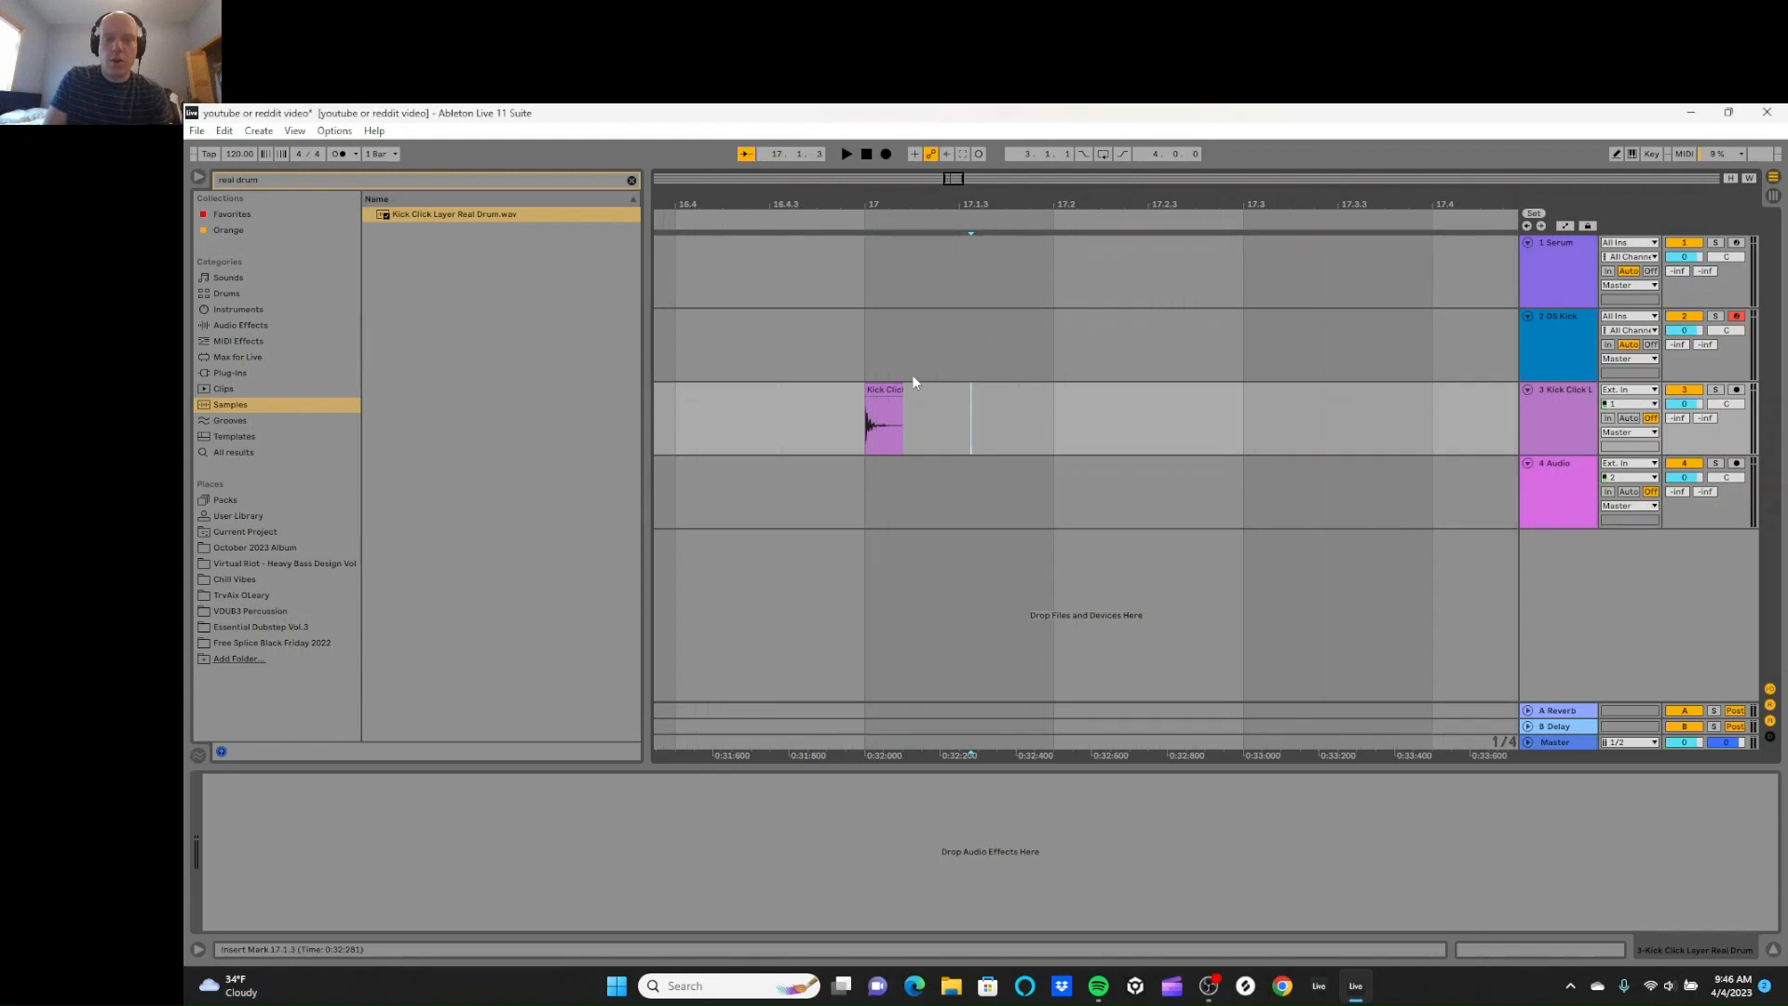
# Step: Copy the kick click clip to 17.3 and consolidate the two hits into a one-bar clip at bar 17
pyautogui.click(885, 392)
pyautogui.moveTo(885, 392); pyautogui.dragTo(1274, 404)
pyautogui.press('x')
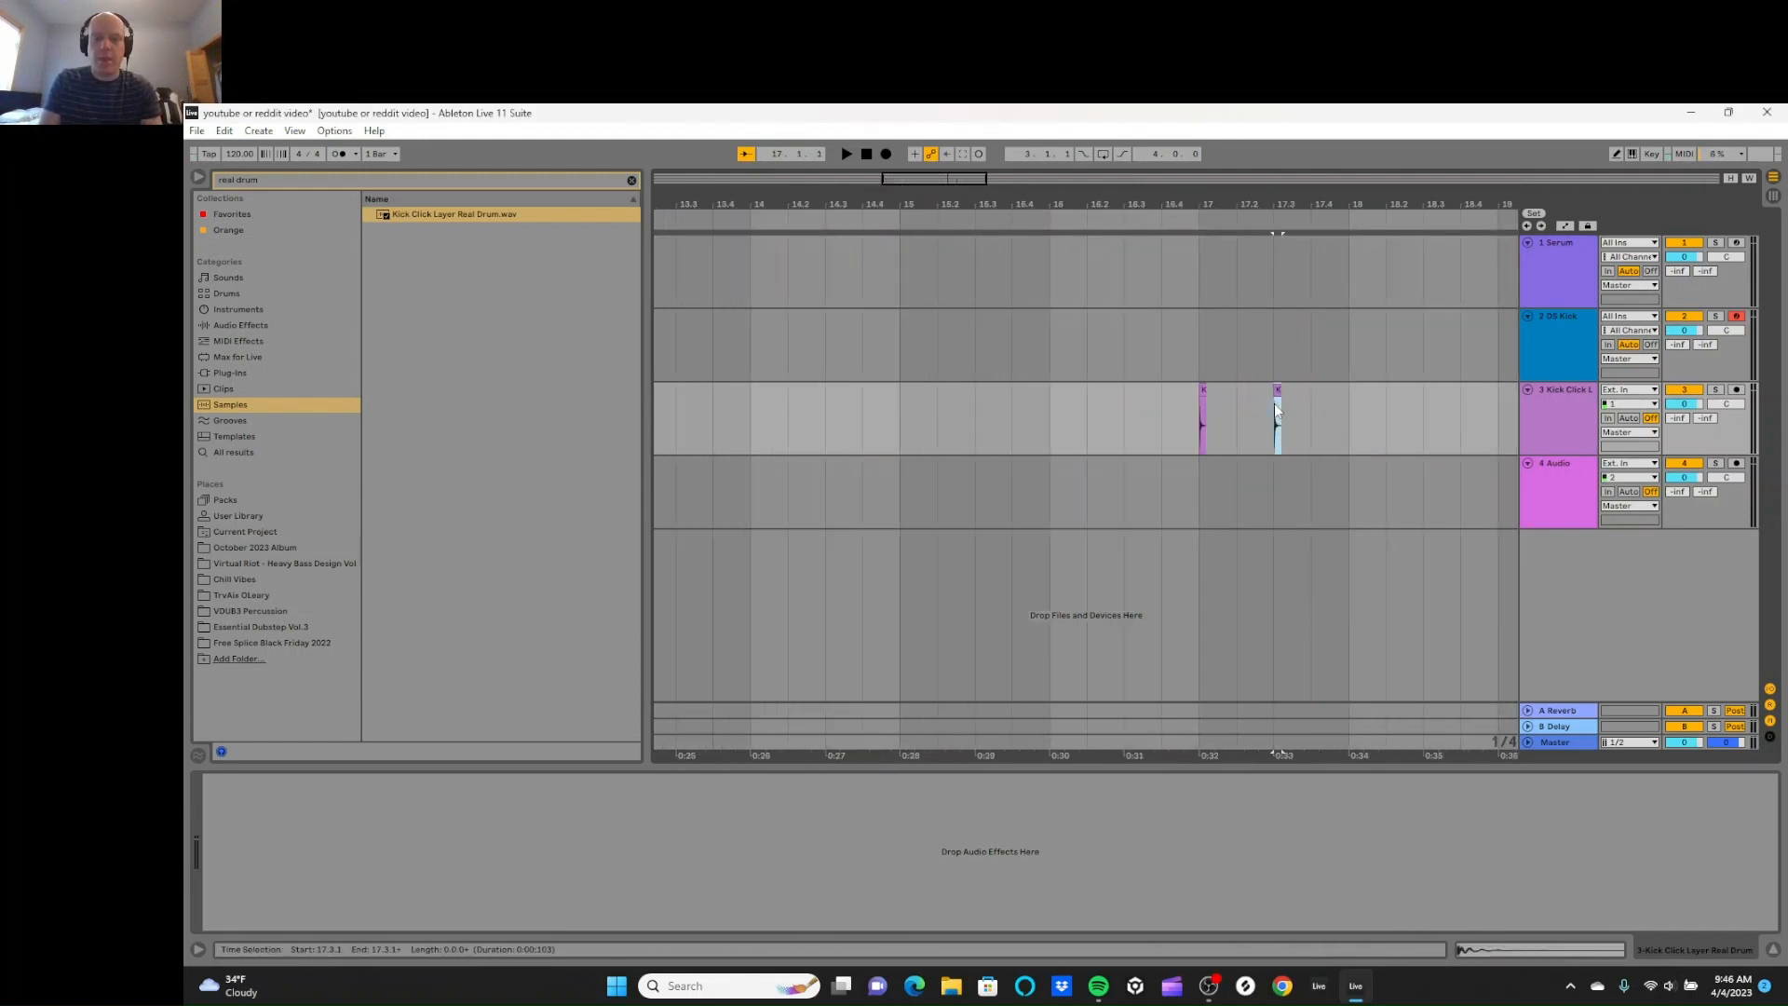
pyautogui.click(1292, 402)
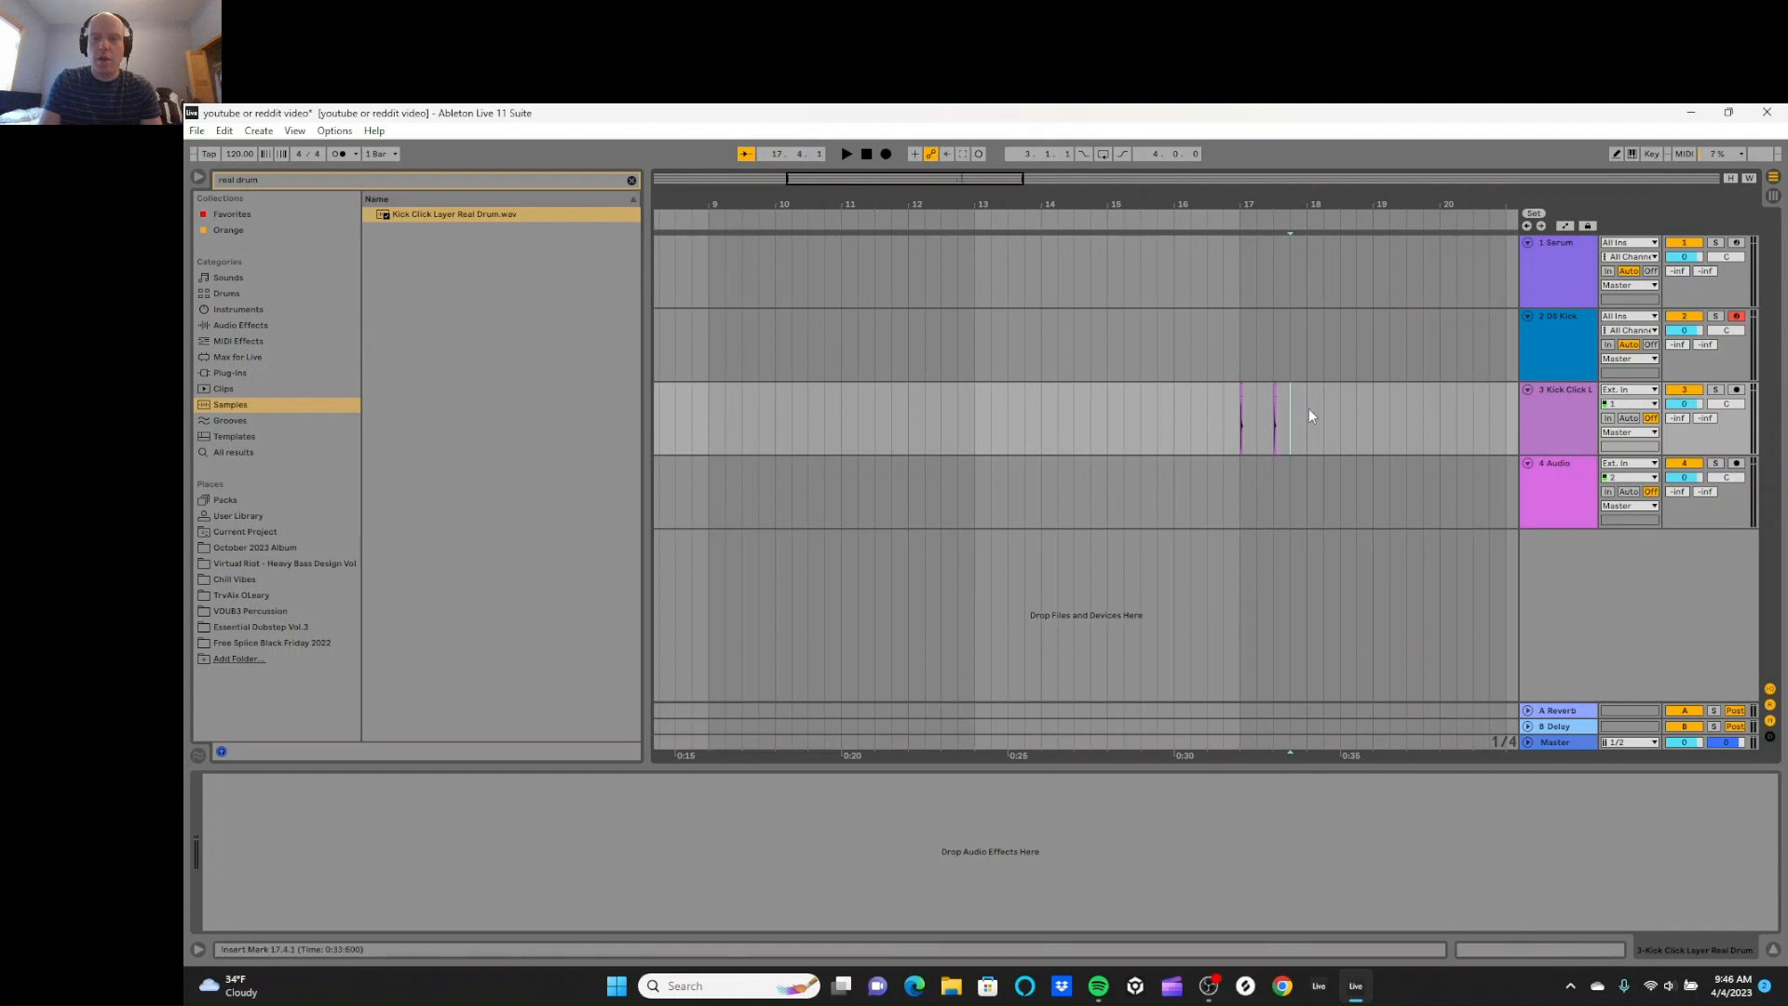
pyautogui.moveTo(1309, 407); pyautogui.dragTo(1240, 407)
pyautogui.hotkey('ctrl', 'j')
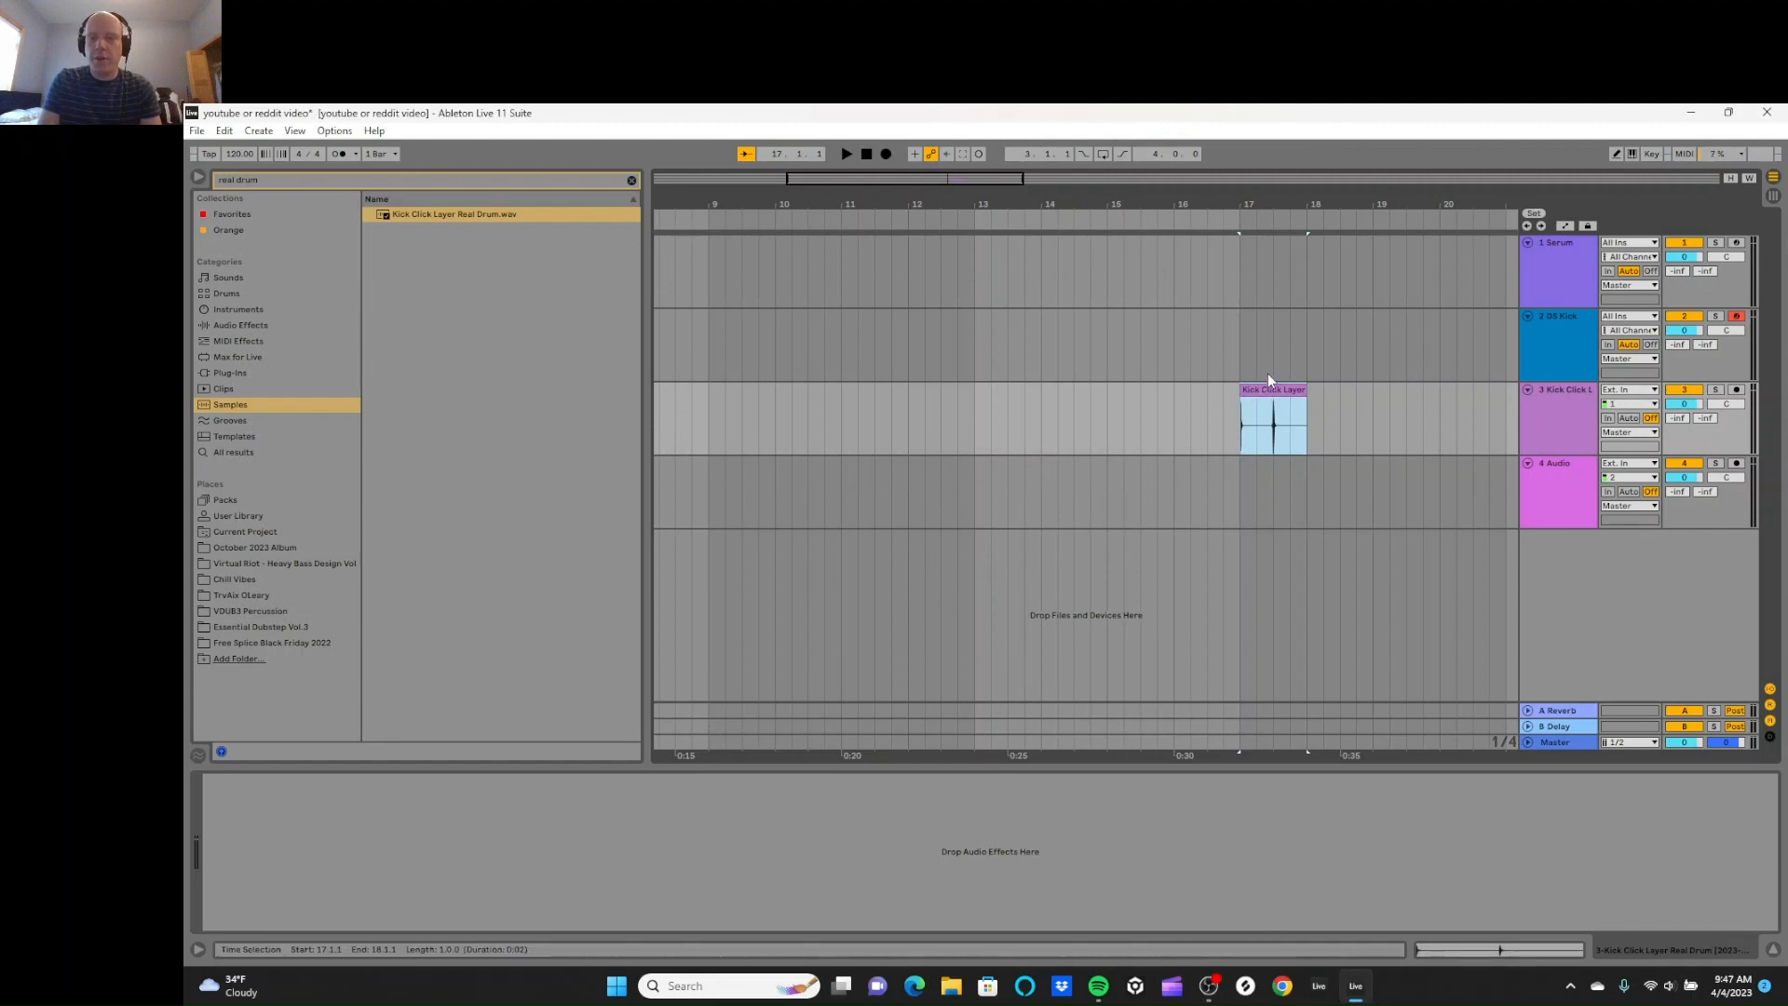
# Step: Create a one-bar MIDI clip at bar 17 on the DS Kick track with quarter-note C3 hits on beats 1 and 3, using a 1/4 grid
pyautogui.moveTo(1238, 352); pyautogui.dragTo(1304, 345)
pyautogui.hotkey('ctrl', 'shift', 'm')
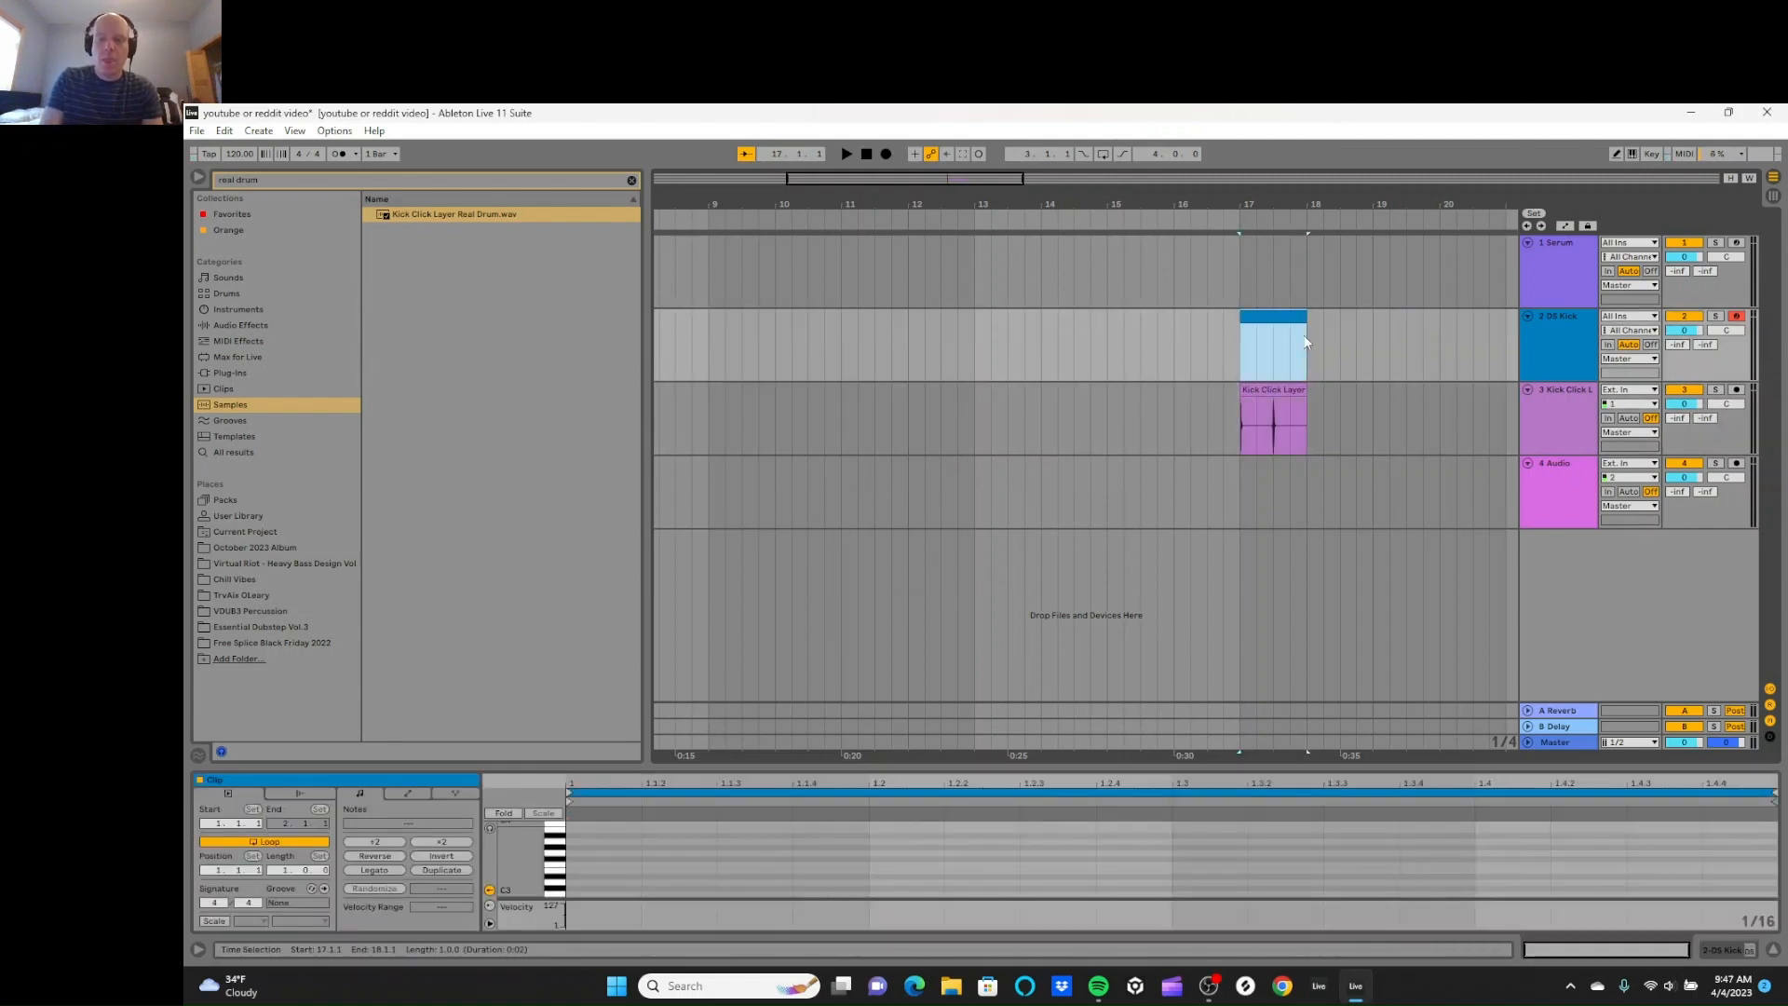
pyautogui.rightClick(985, 841)
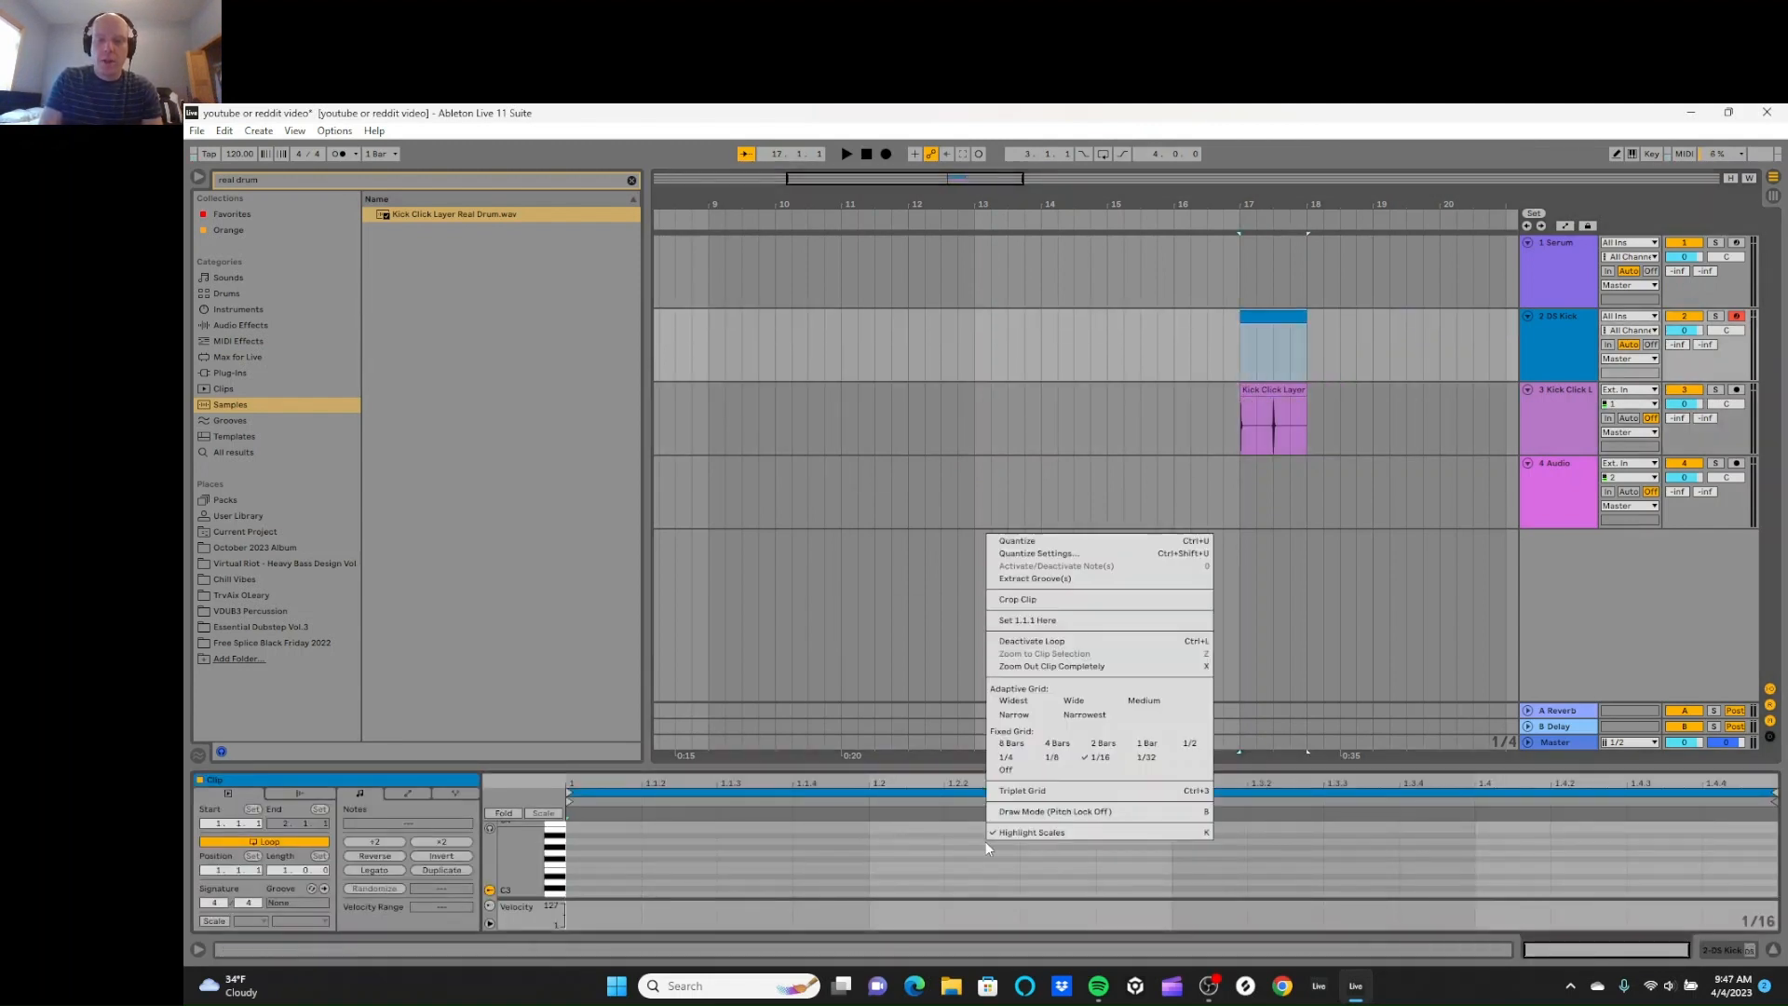
pyautogui.click(1018, 768)
pyautogui.press('b')
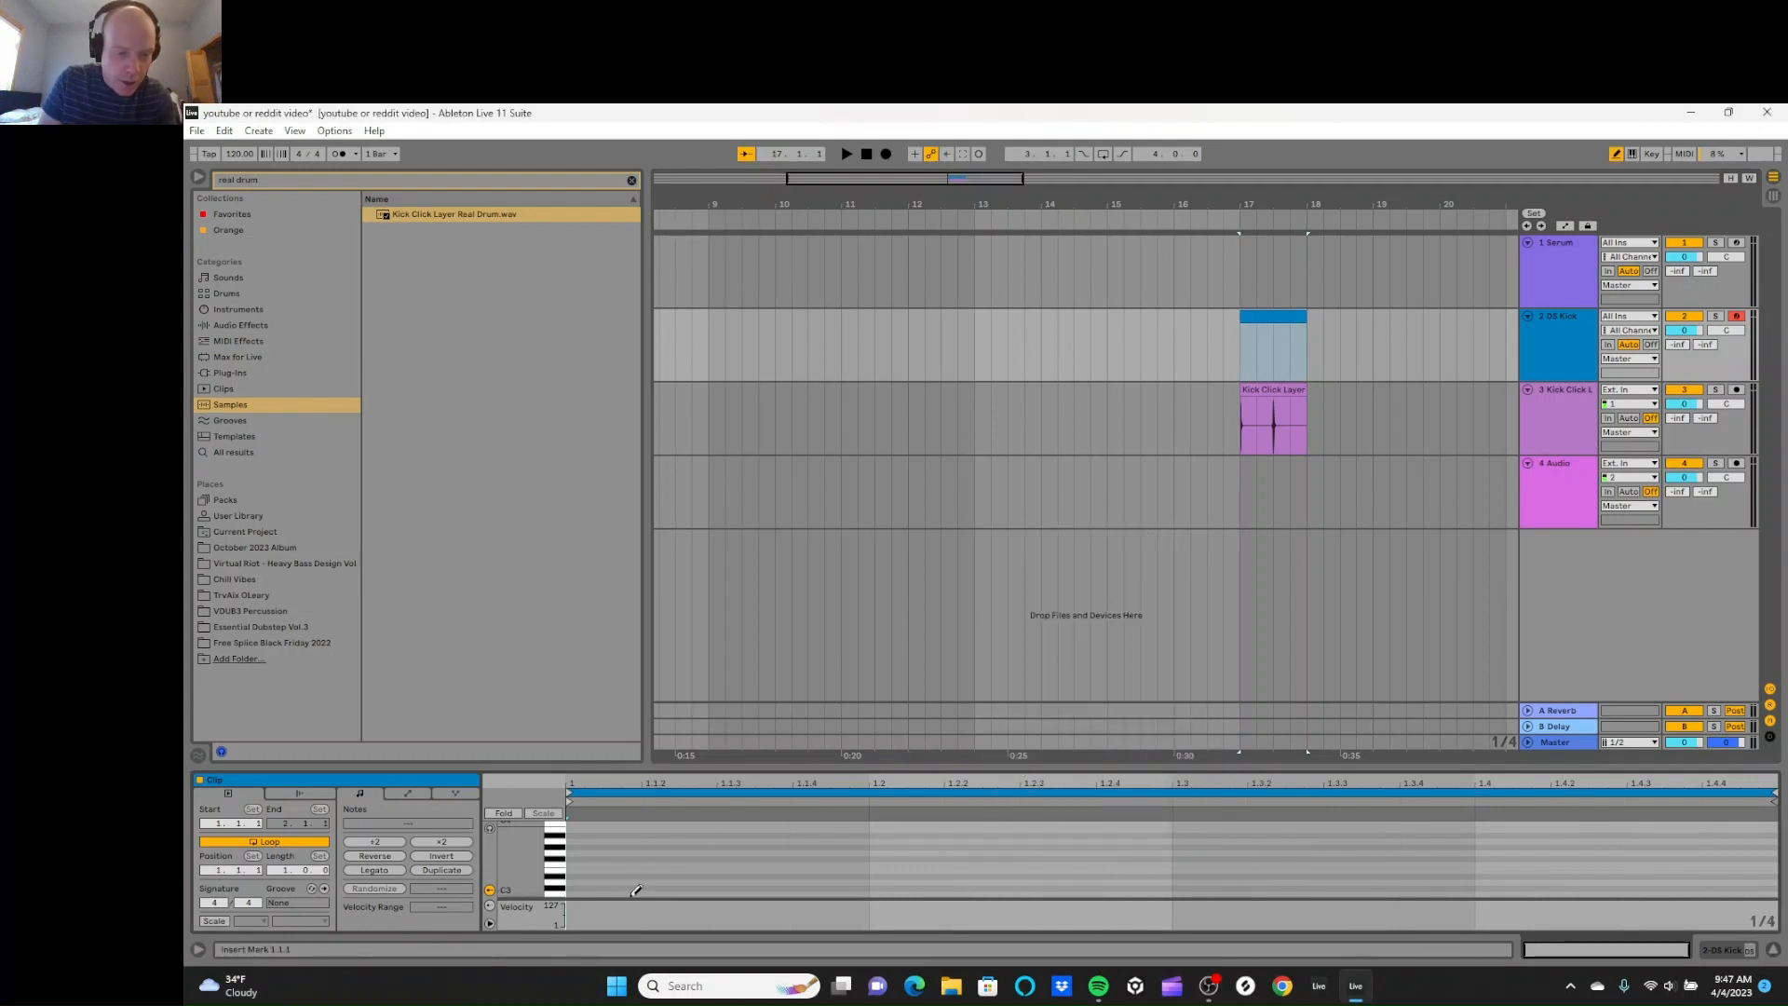
pyautogui.click(634, 887)
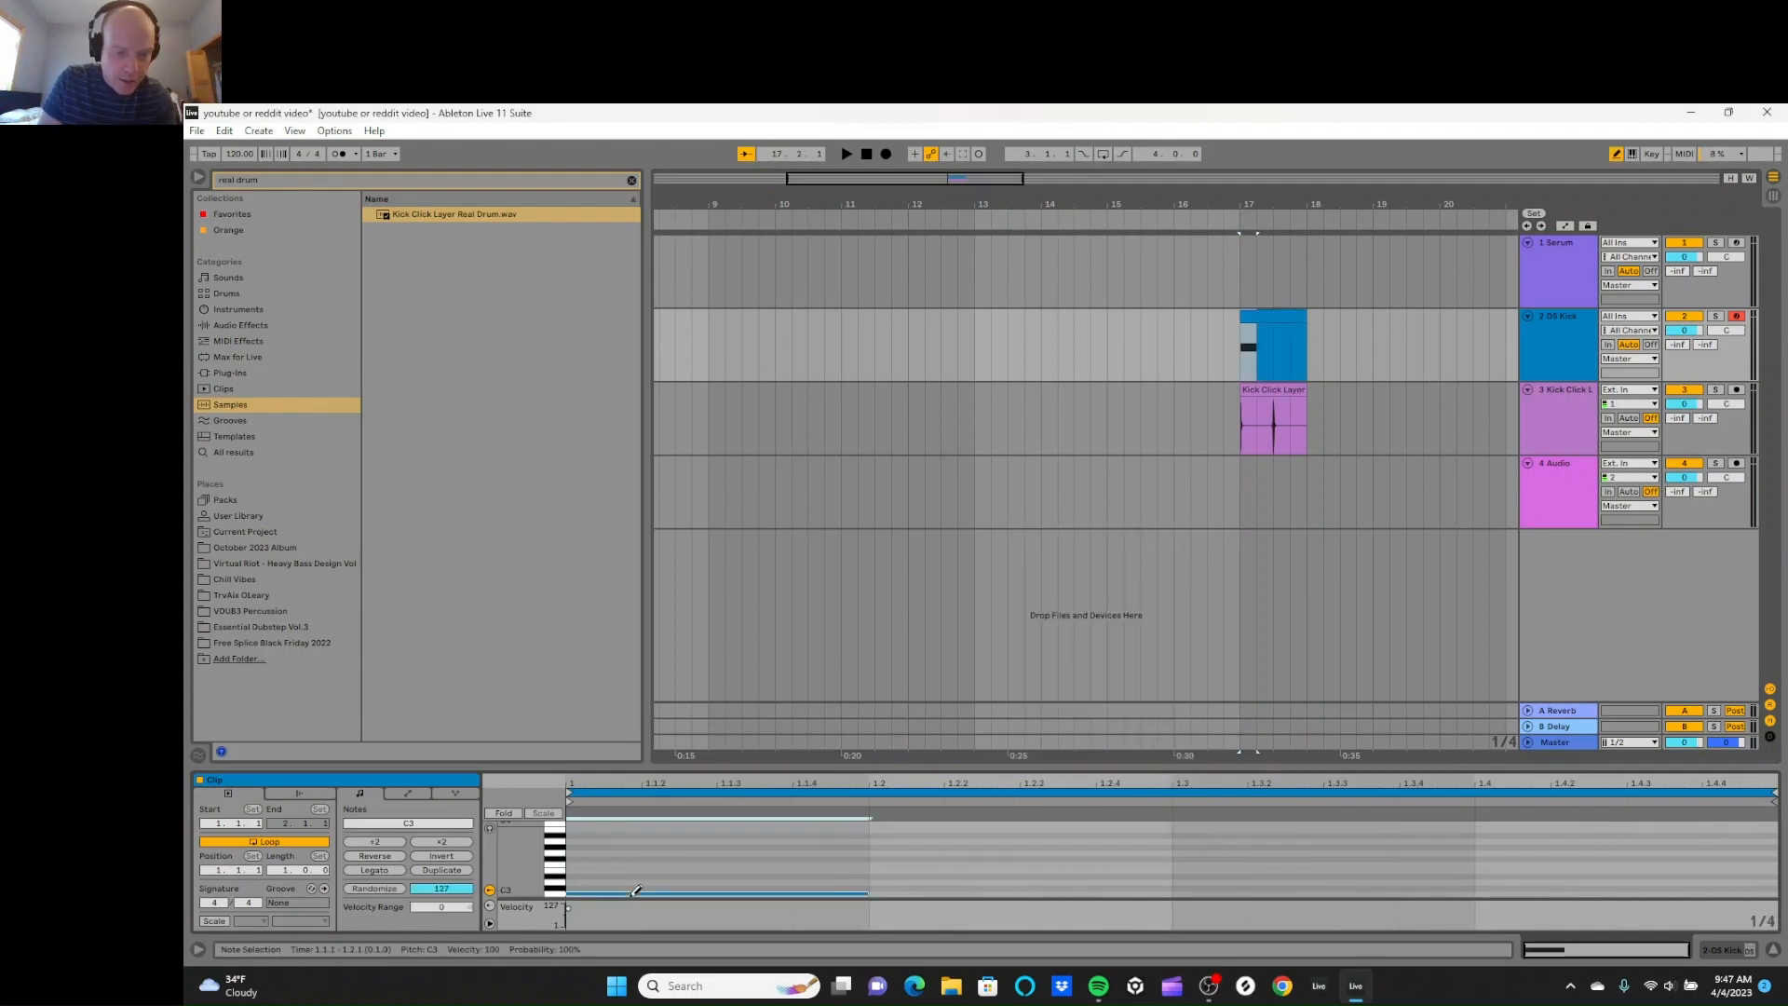
pyautogui.click(1226, 890)
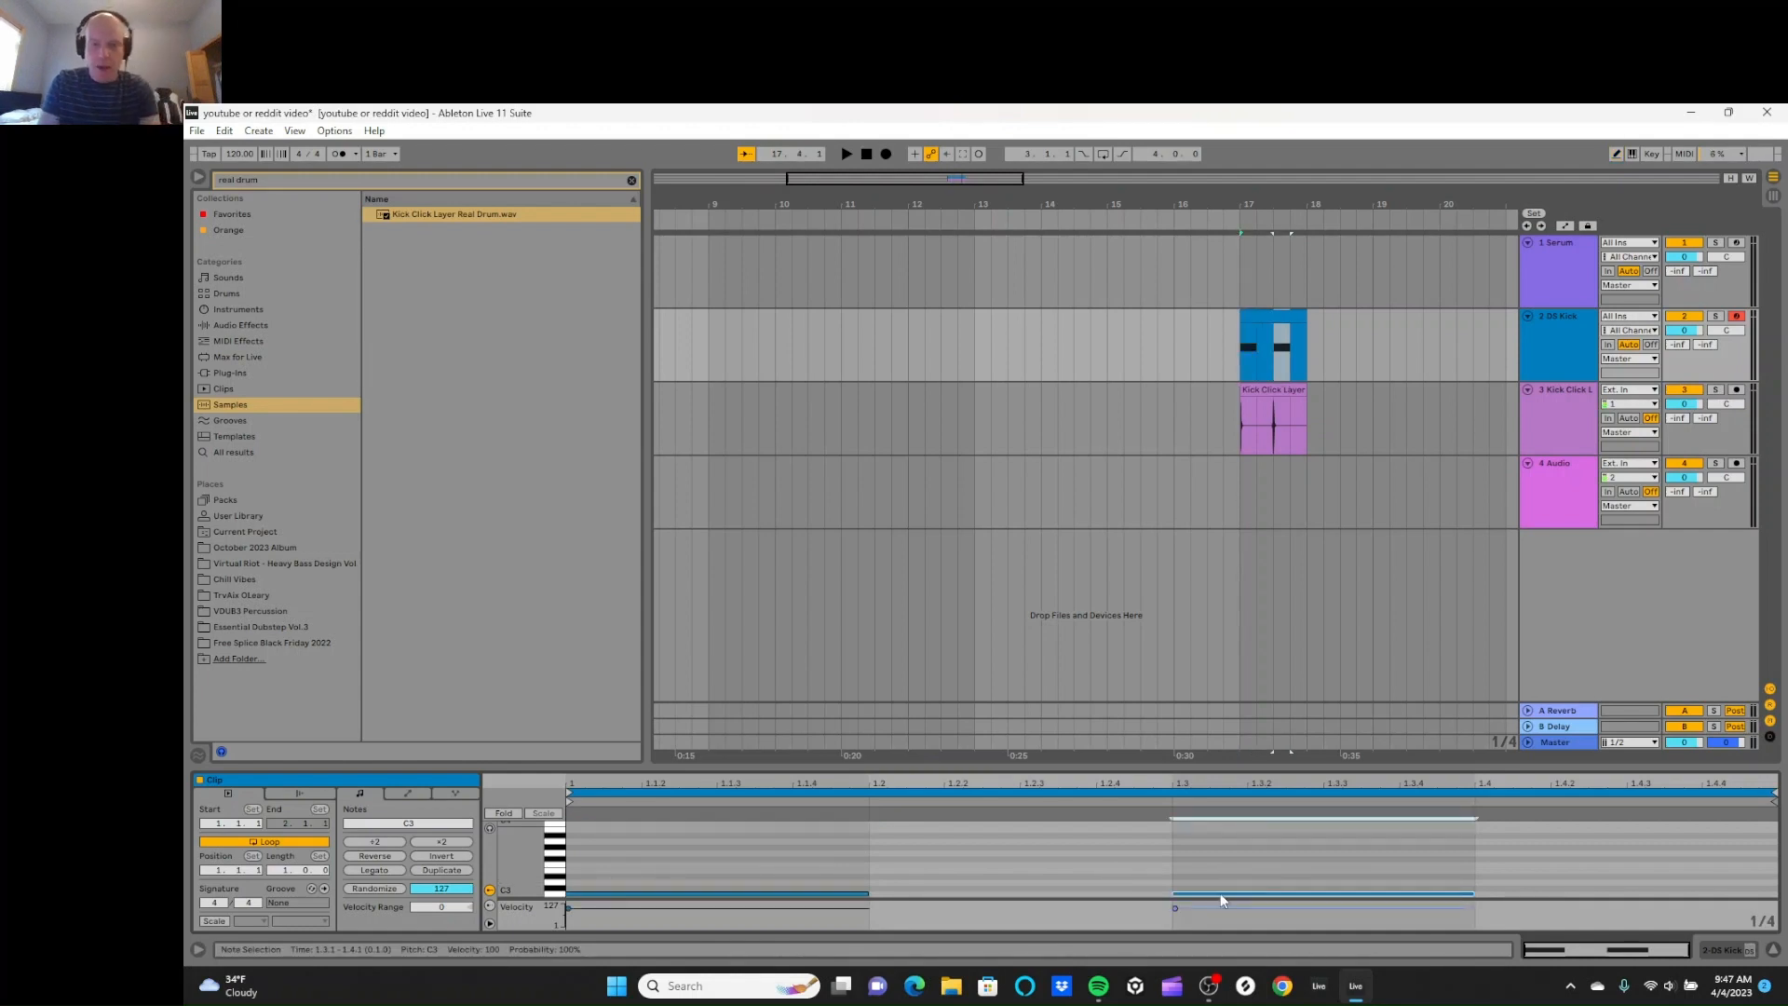
pyautogui.press('b')
# Step: Set the tempo to 150 BPM and play the kick pattern from bar 17
pyautogui.click(1240, 348)
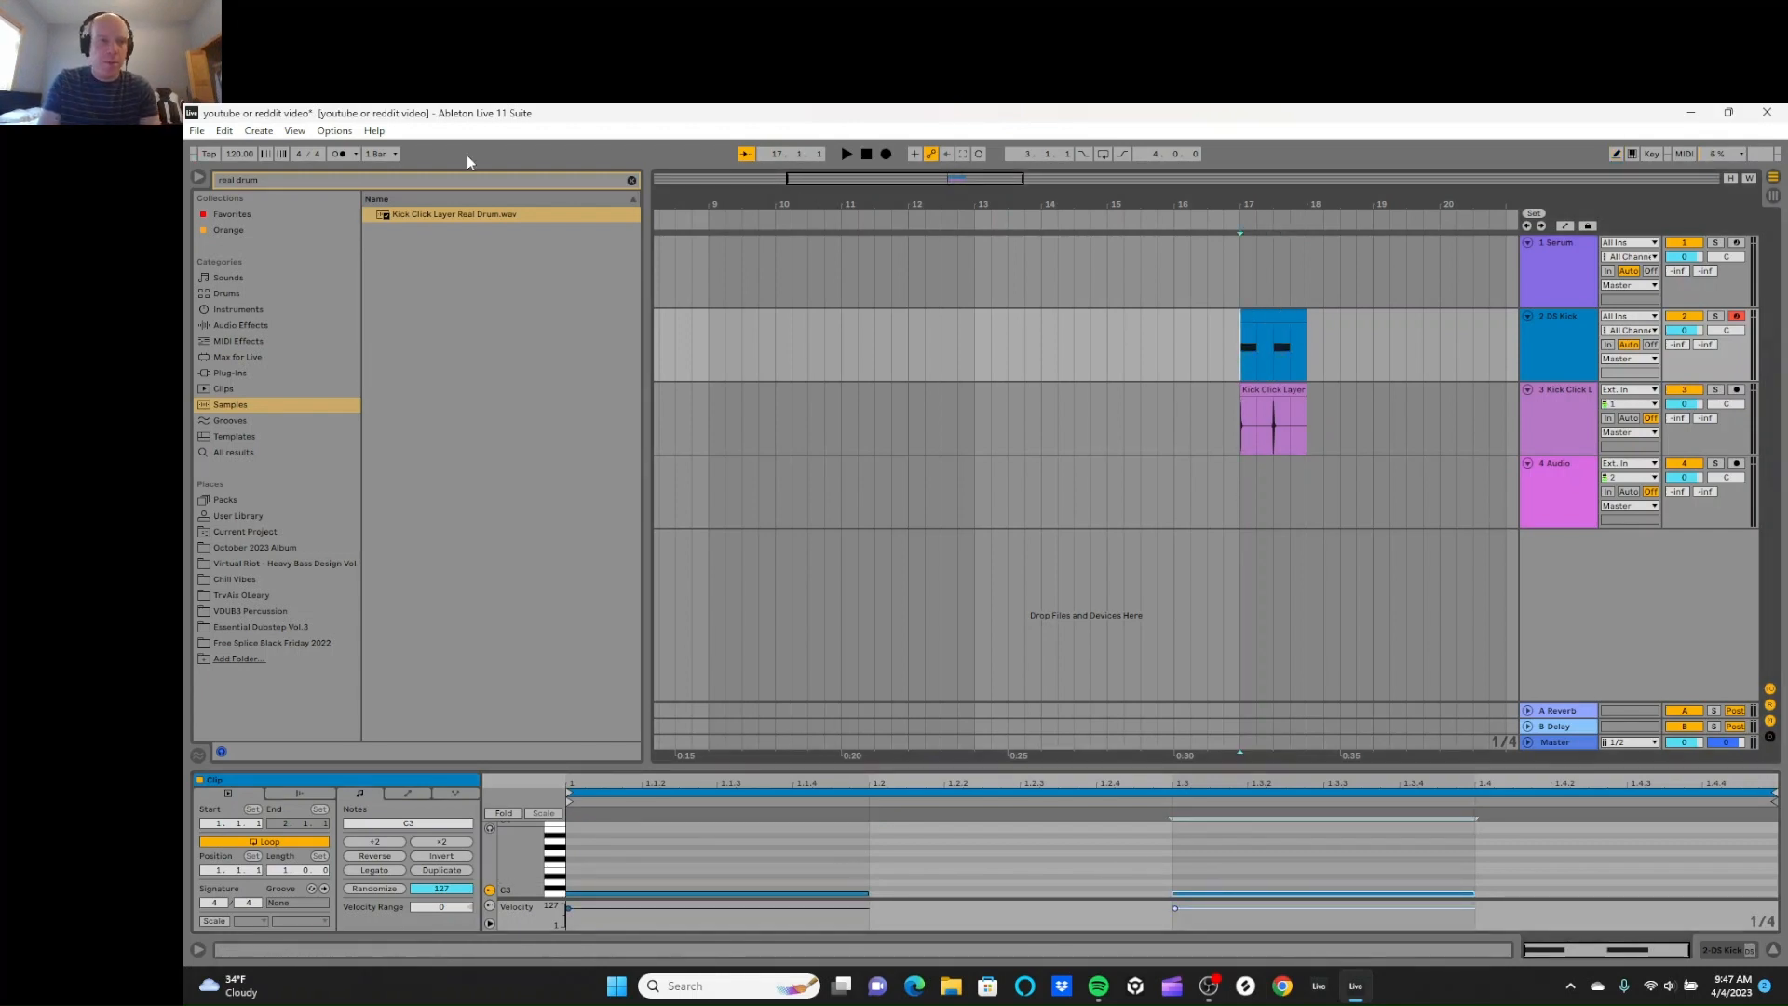
pyautogui.click(239, 154)
pyautogui.write('150')
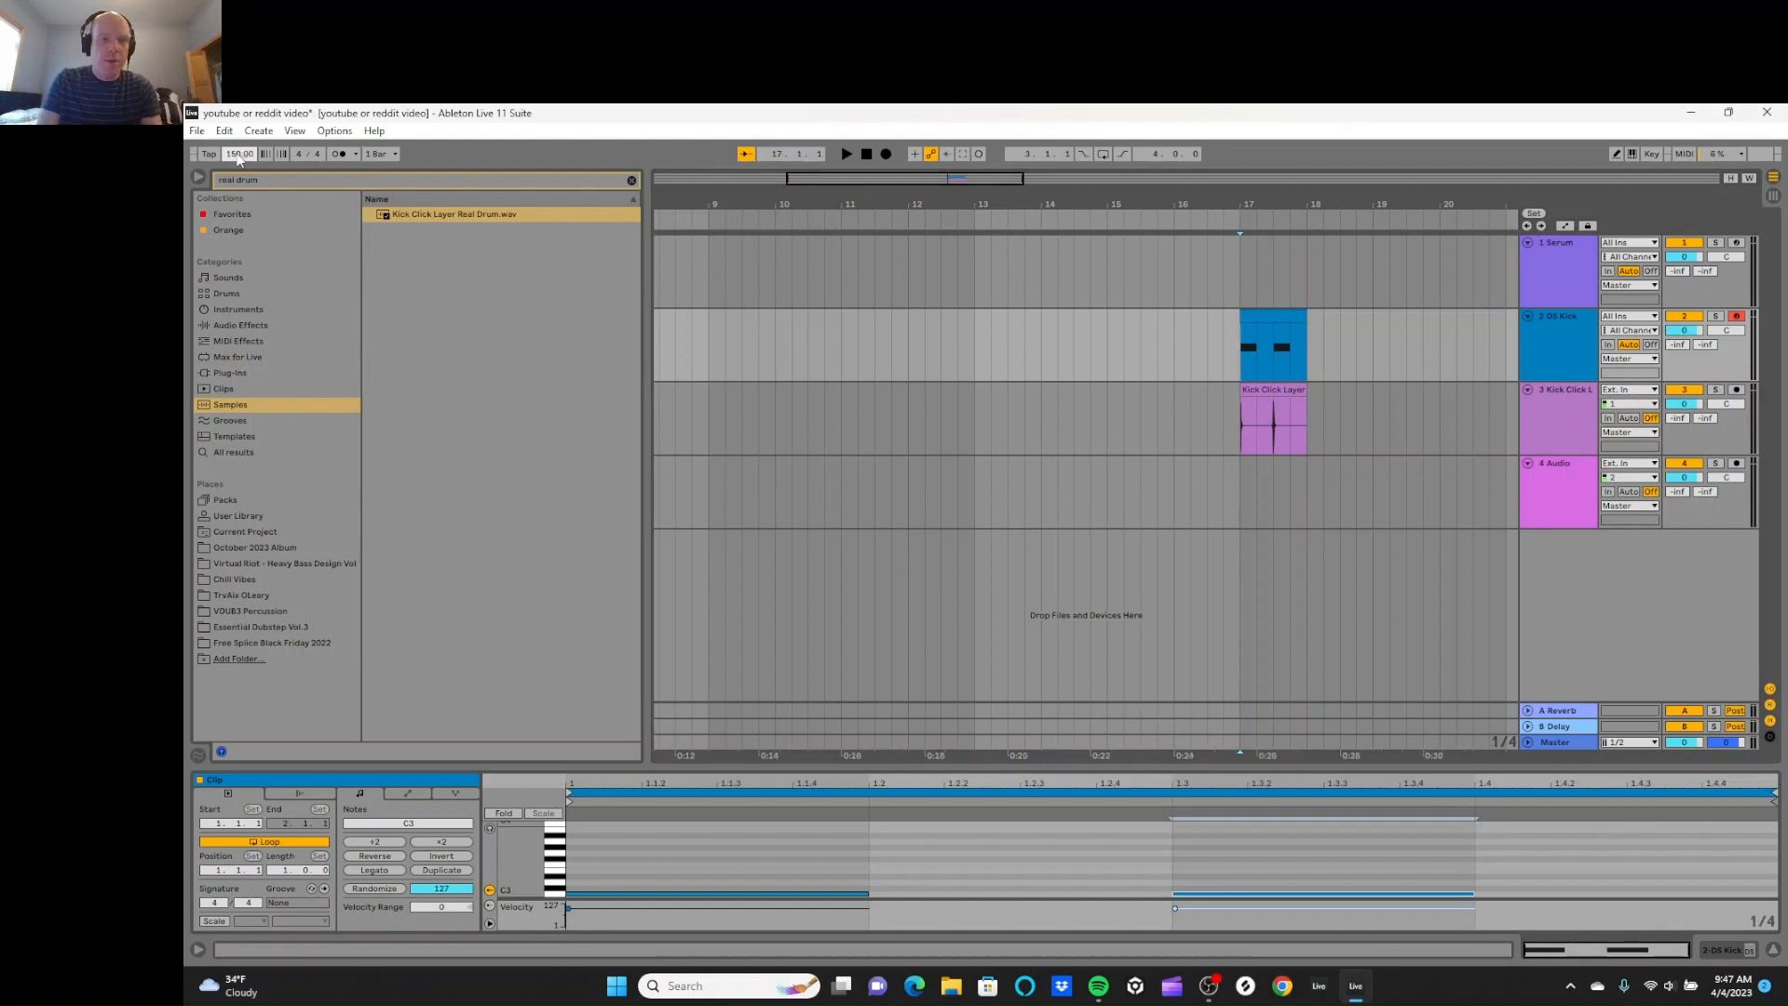
pyautogui.press('Return')
pyautogui.click(847, 152)
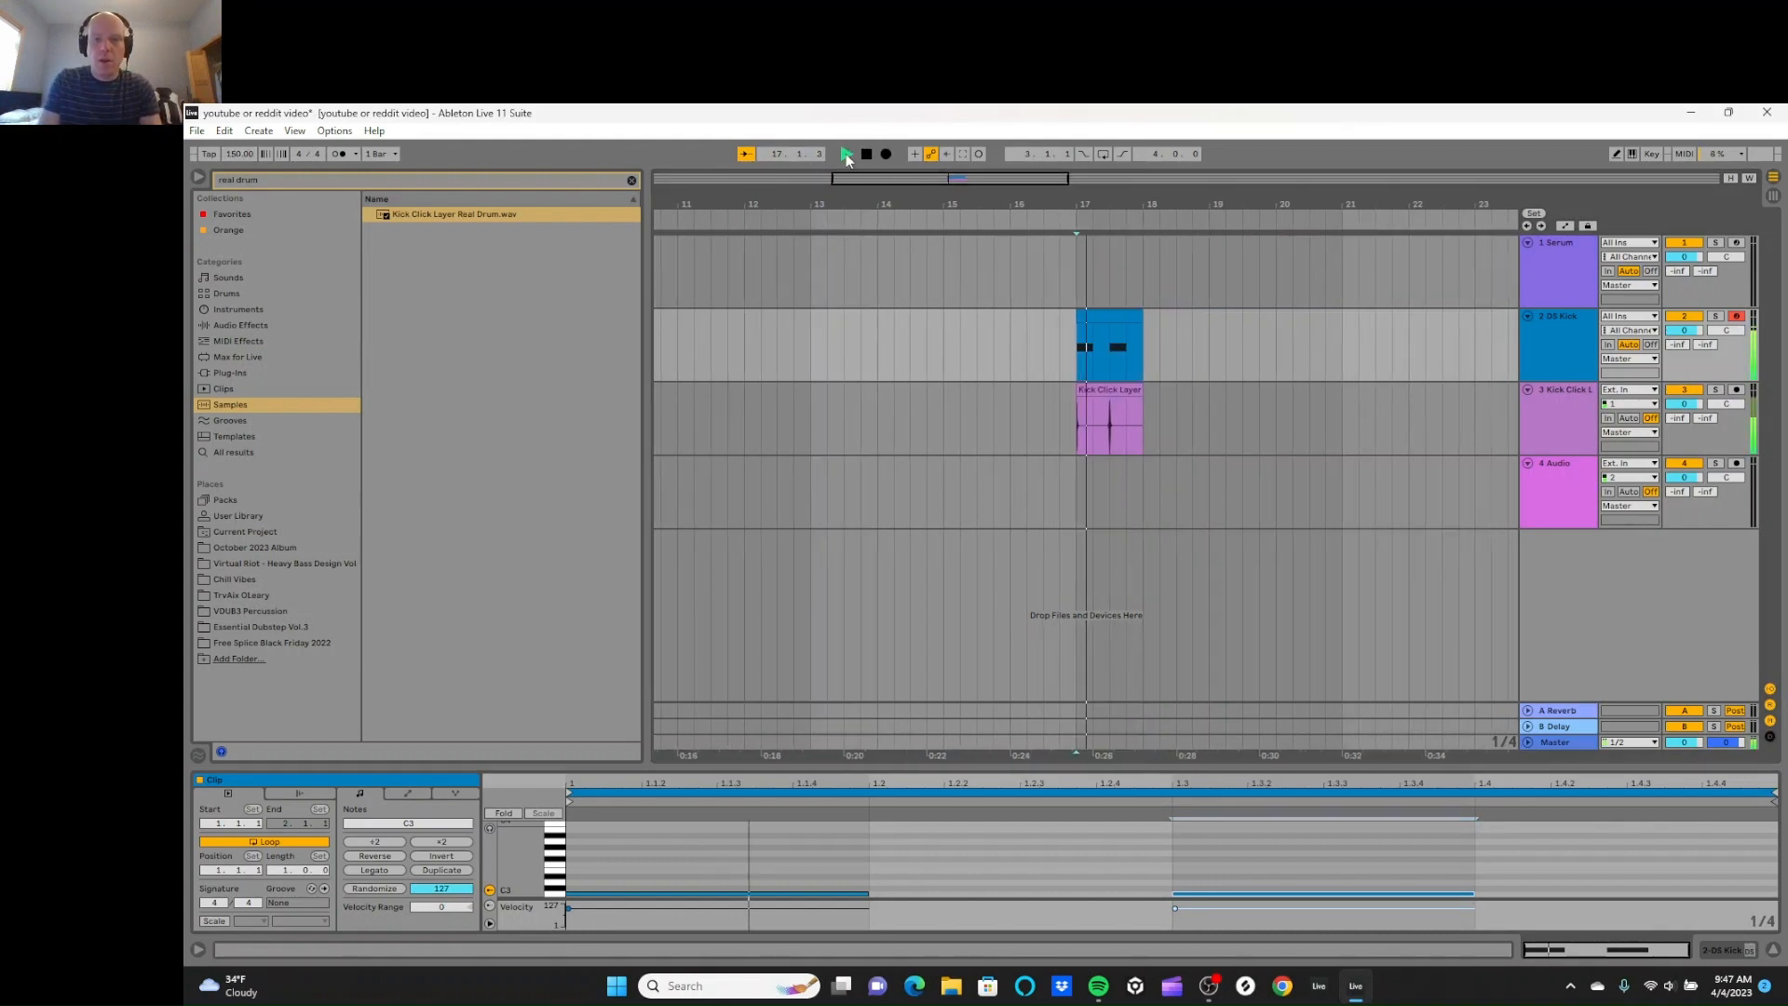
pyautogui.click(866, 155)
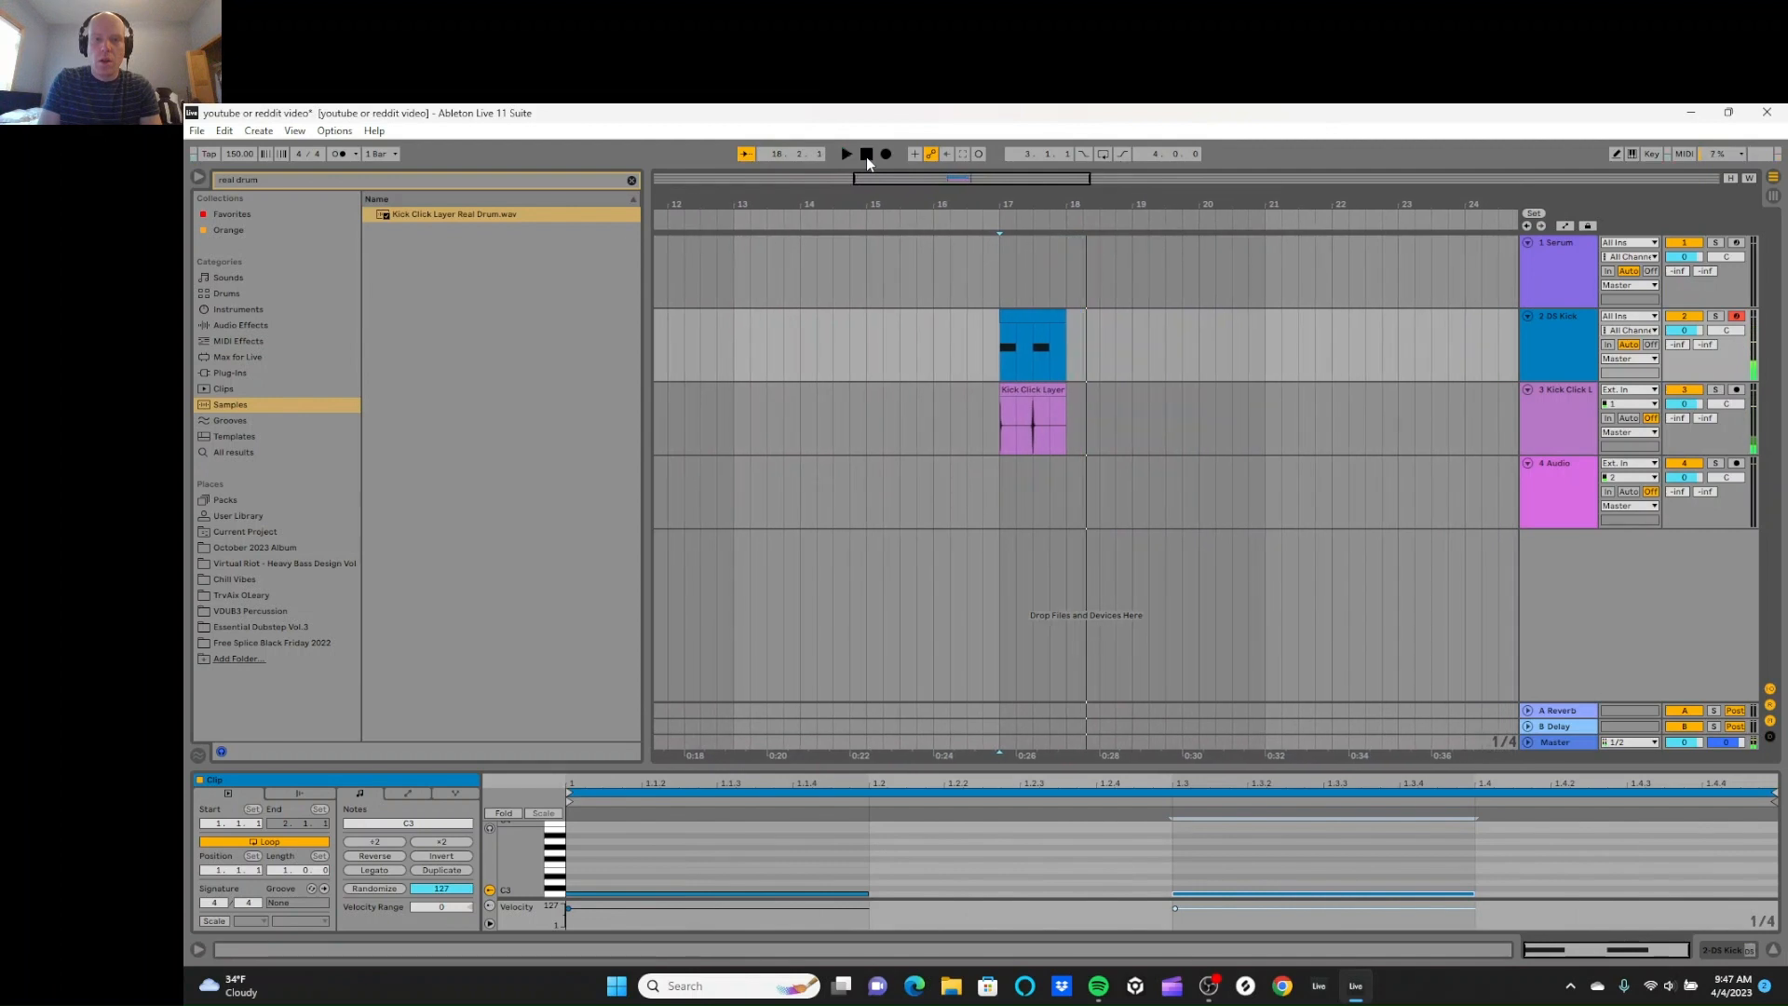
# Step: Cut the kick click clip down to its first beat at bar 17 and copy it to the start of bar 18
pyautogui.click(1064, 415)
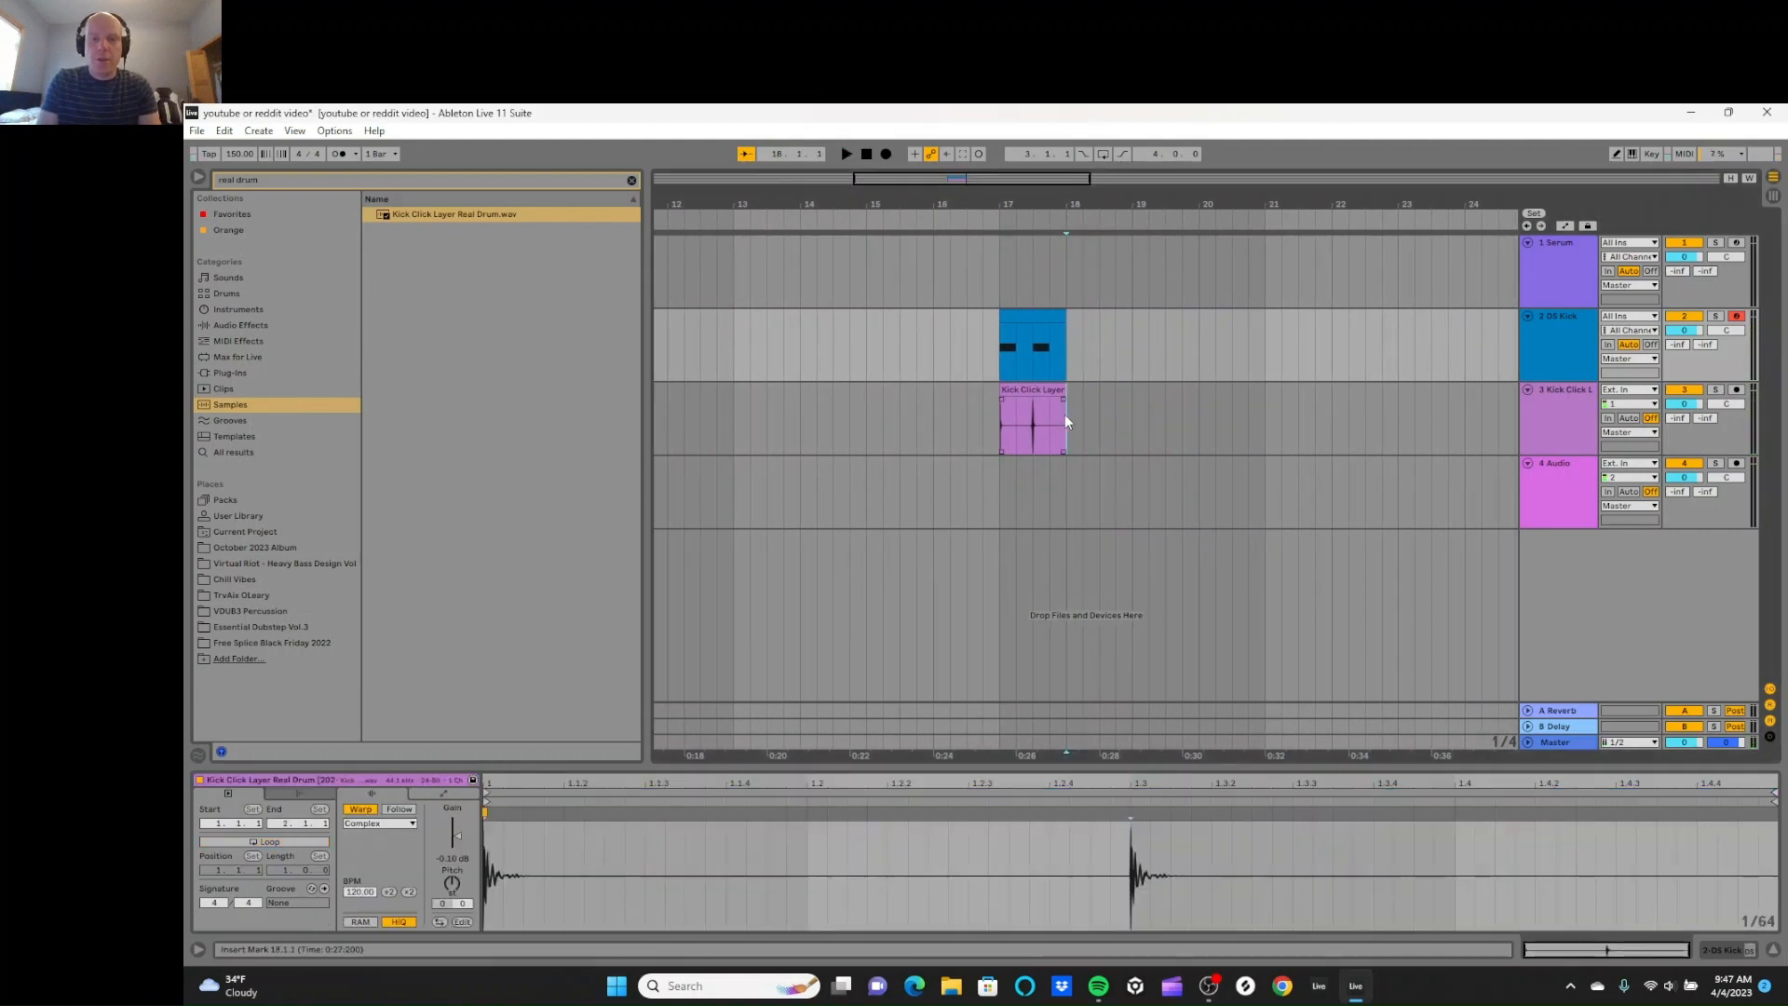
pyautogui.moveTo(1065, 415); pyautogui.dragTo(1030, 393)
pyautogui.click(1031, 392)
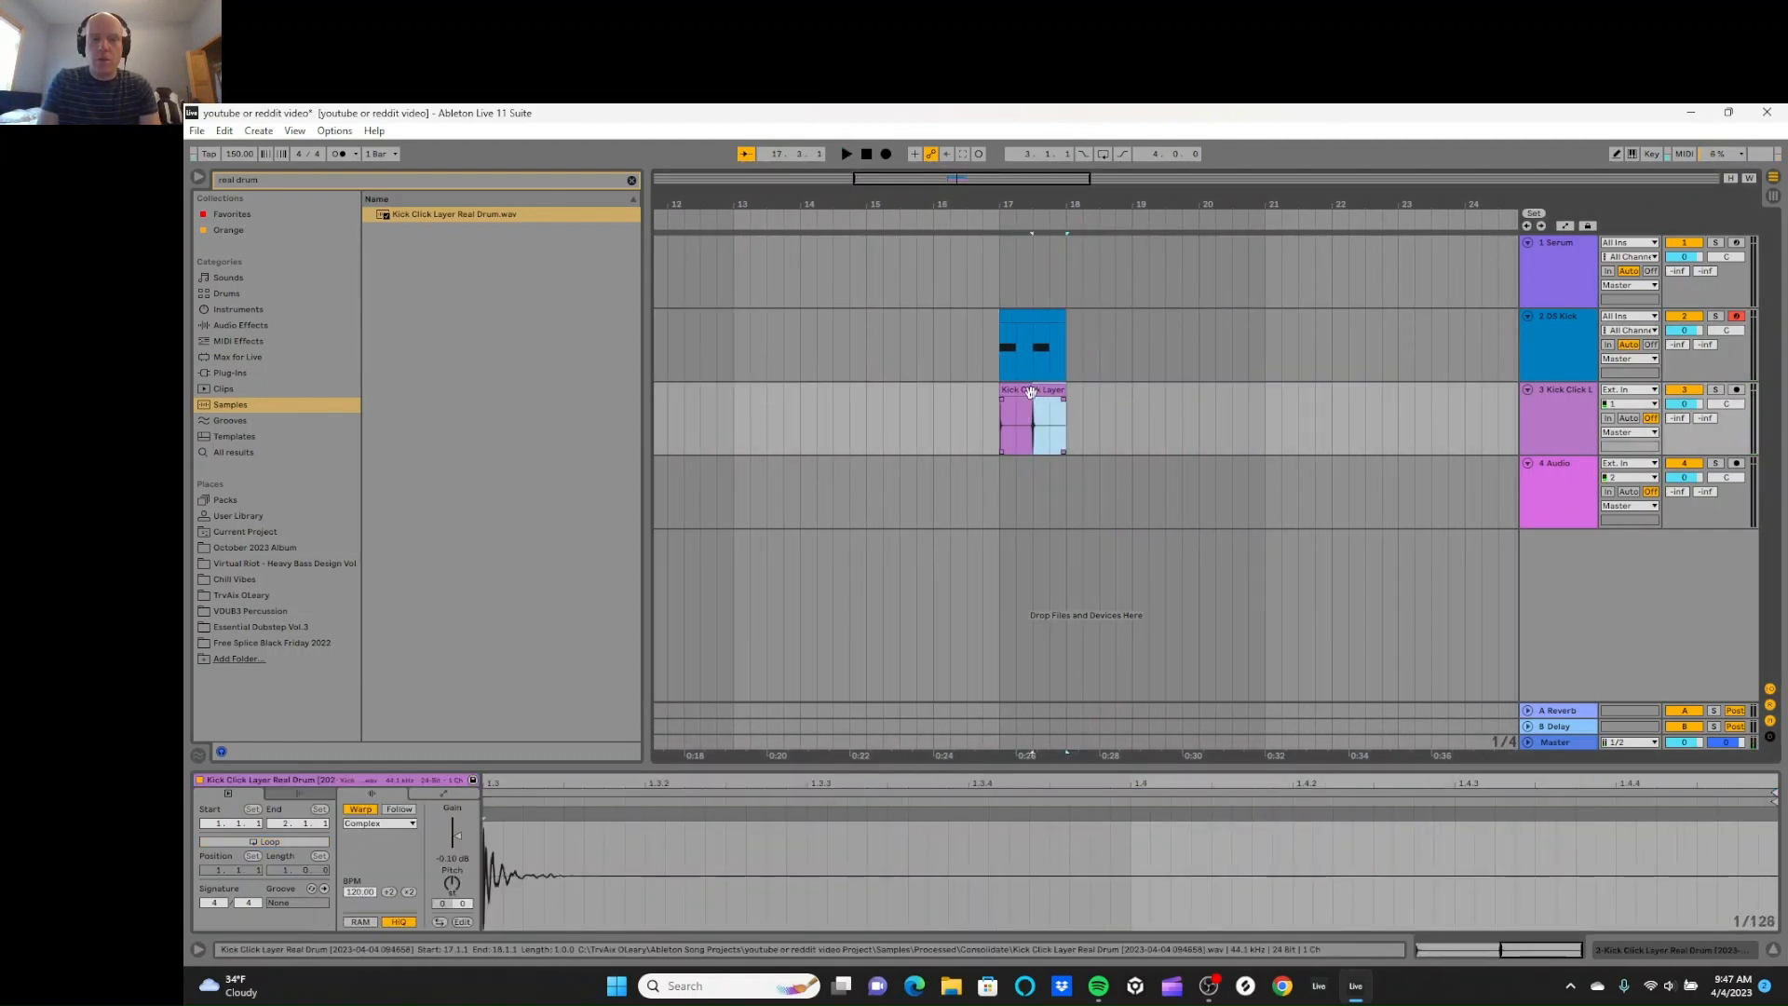
pyautogui.moveTo(1045, 390)
pyautogui.mouseDown()
pyautogui.moveTo(1077, 395)
pyautogui.moveTo(1016, 391)
pyautogui.mouseUp()
pyautogui.click(1030, 391)
pyautogui.click(1080, 393)
pyautogui.press('Delete')
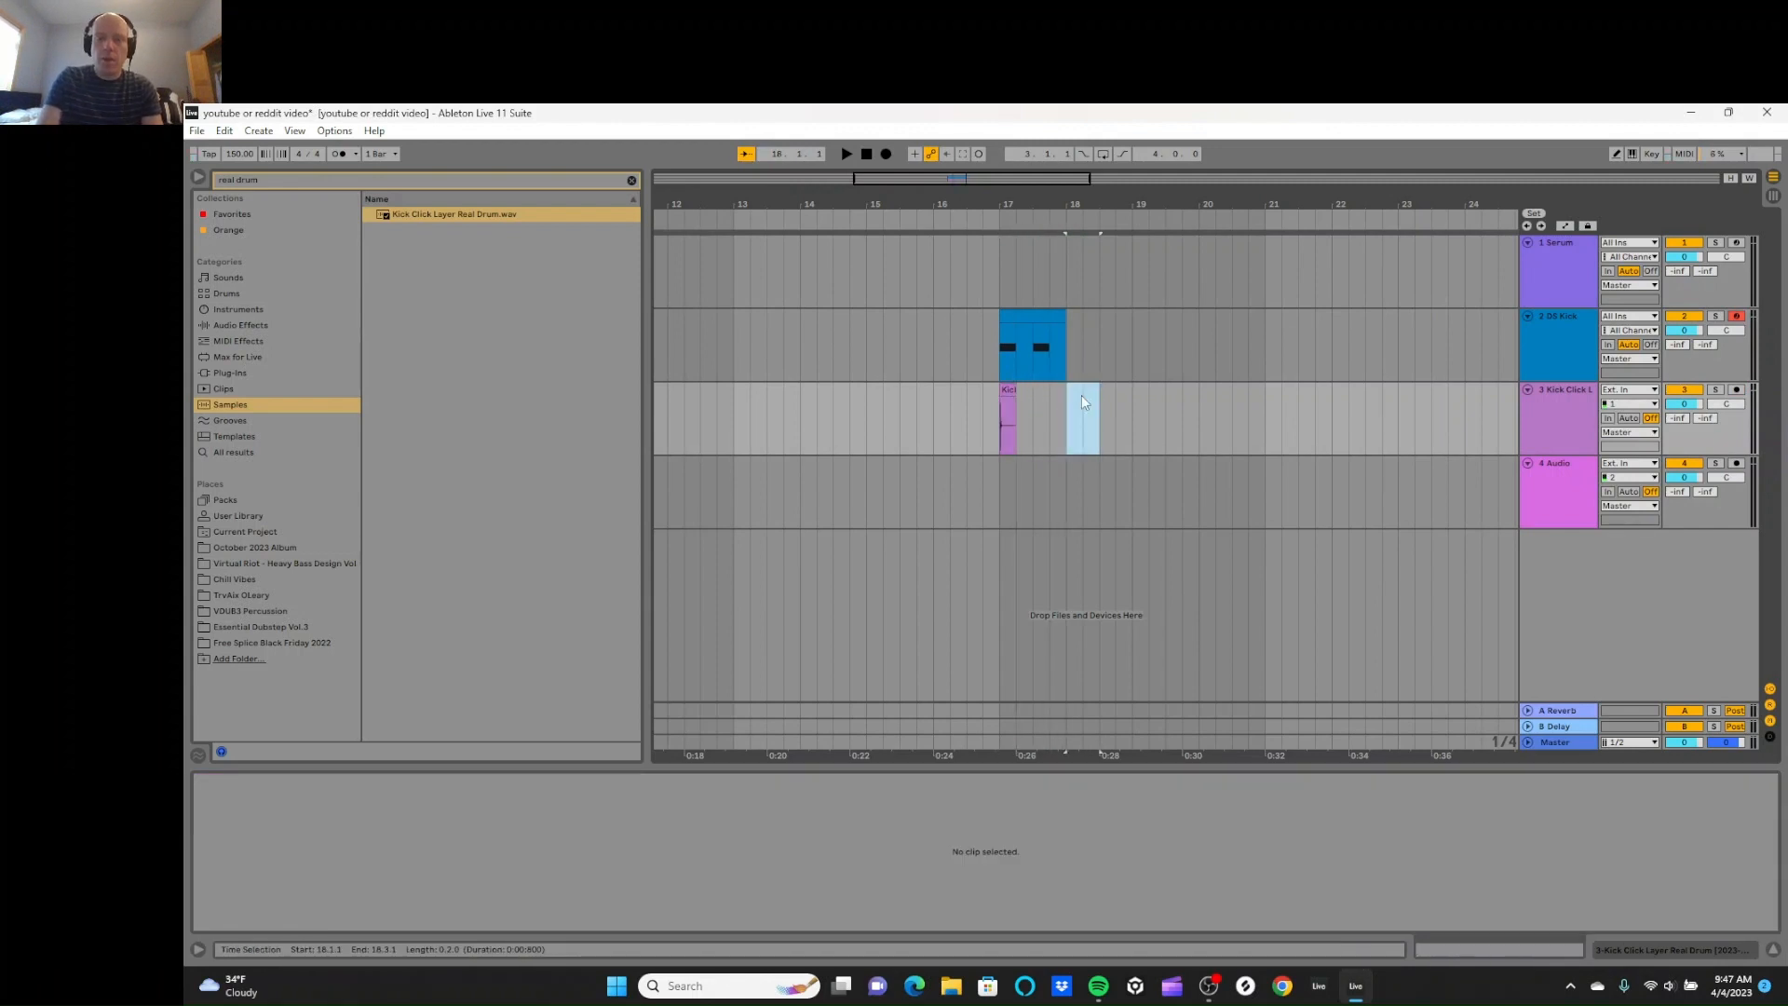
pyautogui.click(1013, 392)
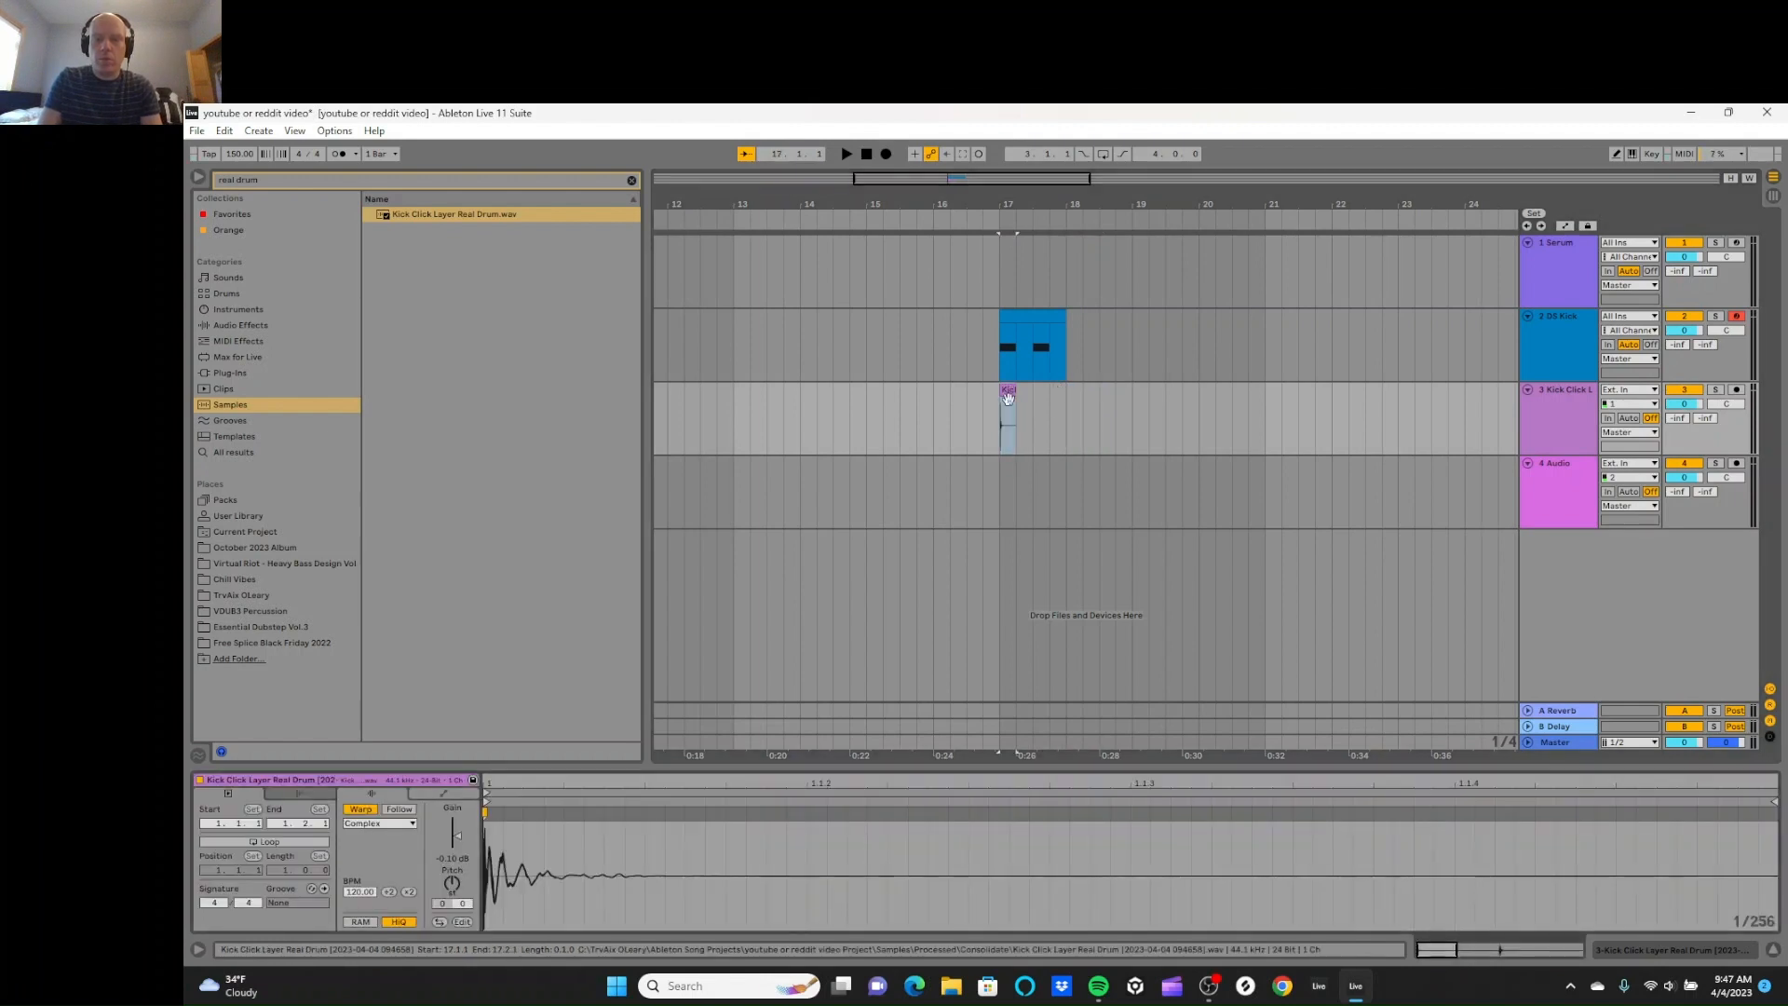
pyautogui.moveTo(1006, 393); pyautogui.dragTo(1074, 392)
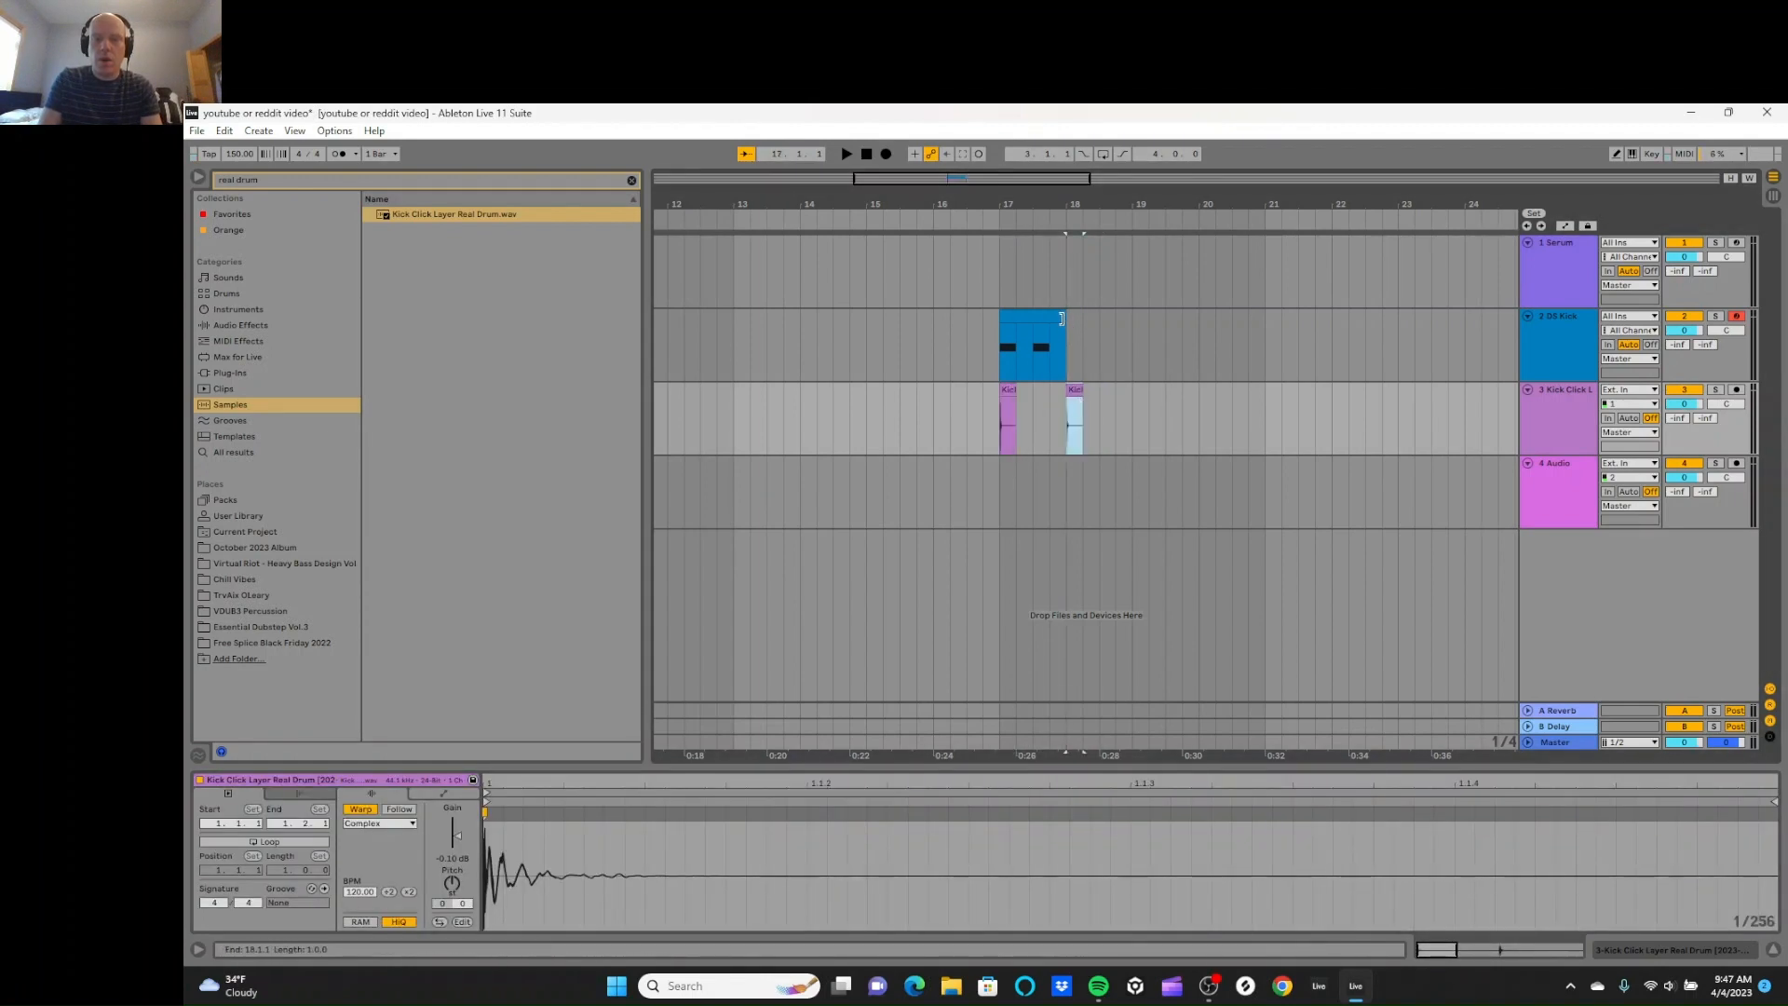
# Step: Space the DS Kick hits at bars 17 and 18 and consolidate both kick tracks' clips across the two bars
pyautogui.moveTo(1064, 318)
pyautogui.mouseDown()
pyautogui.moveTo(1031, 318)
pyautogui.moveTo(1095, 324)
pyautogui.mouseUp()
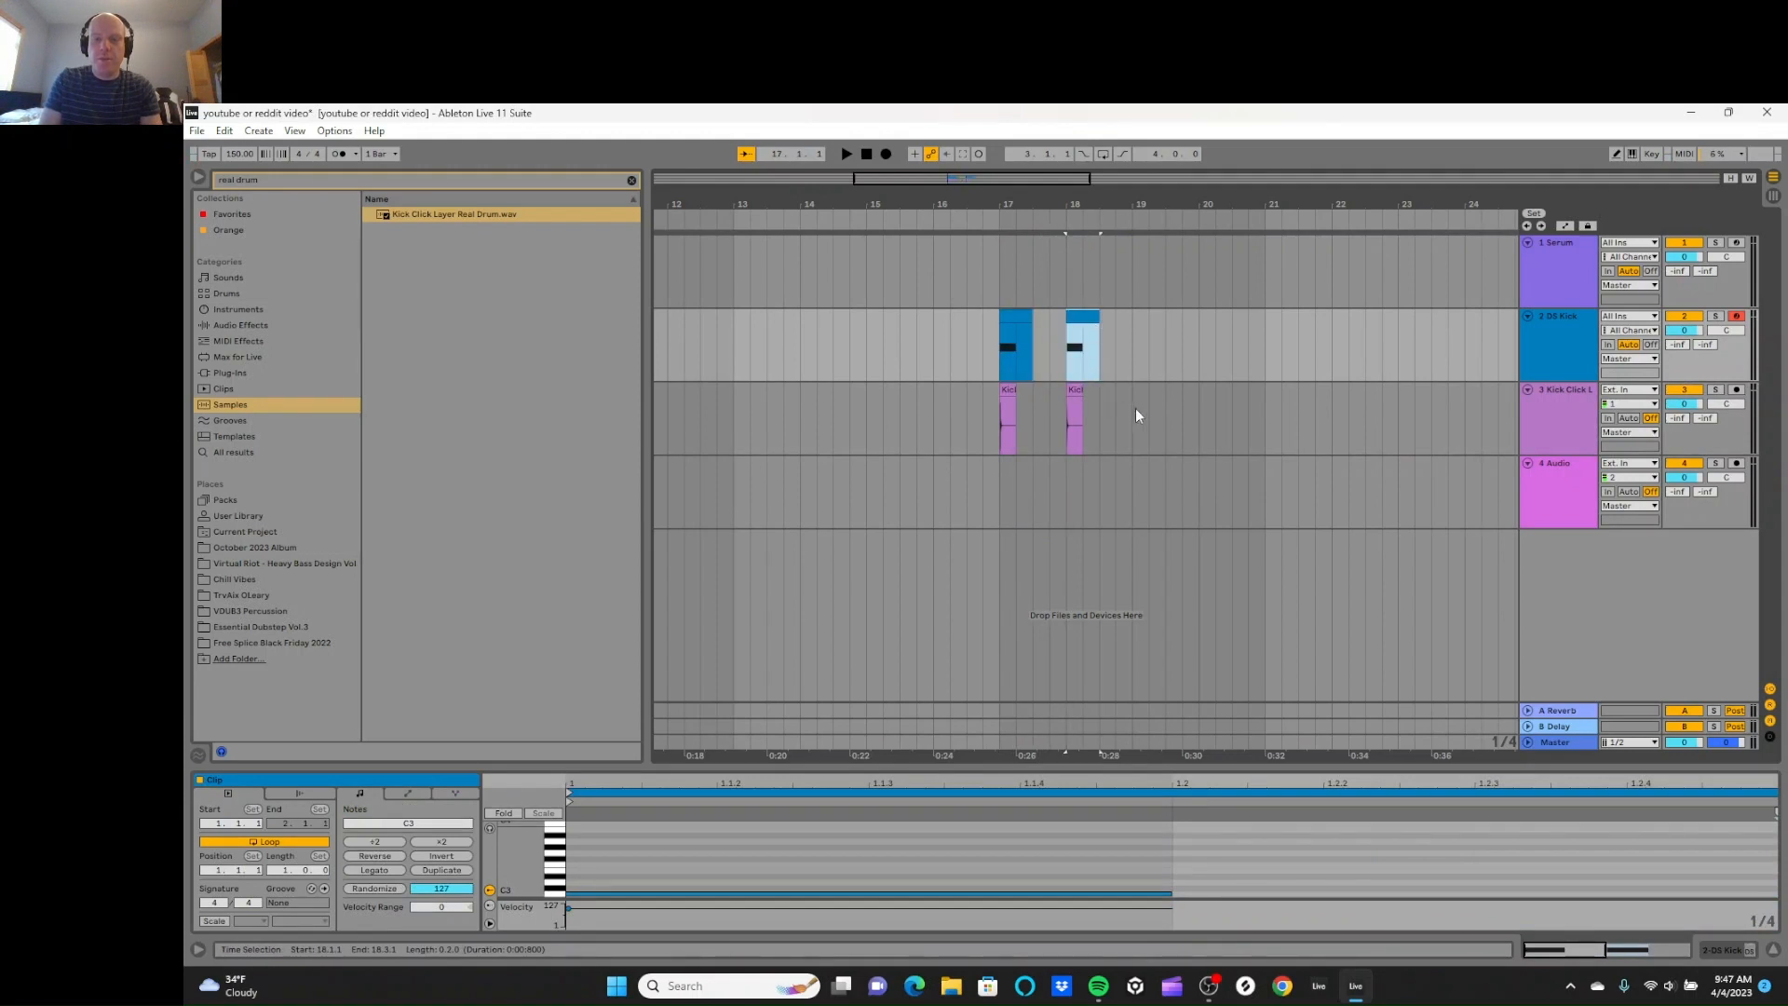
pyautogui.moveTo(1133, 410); pyautogui.dragTo(1001, 331)
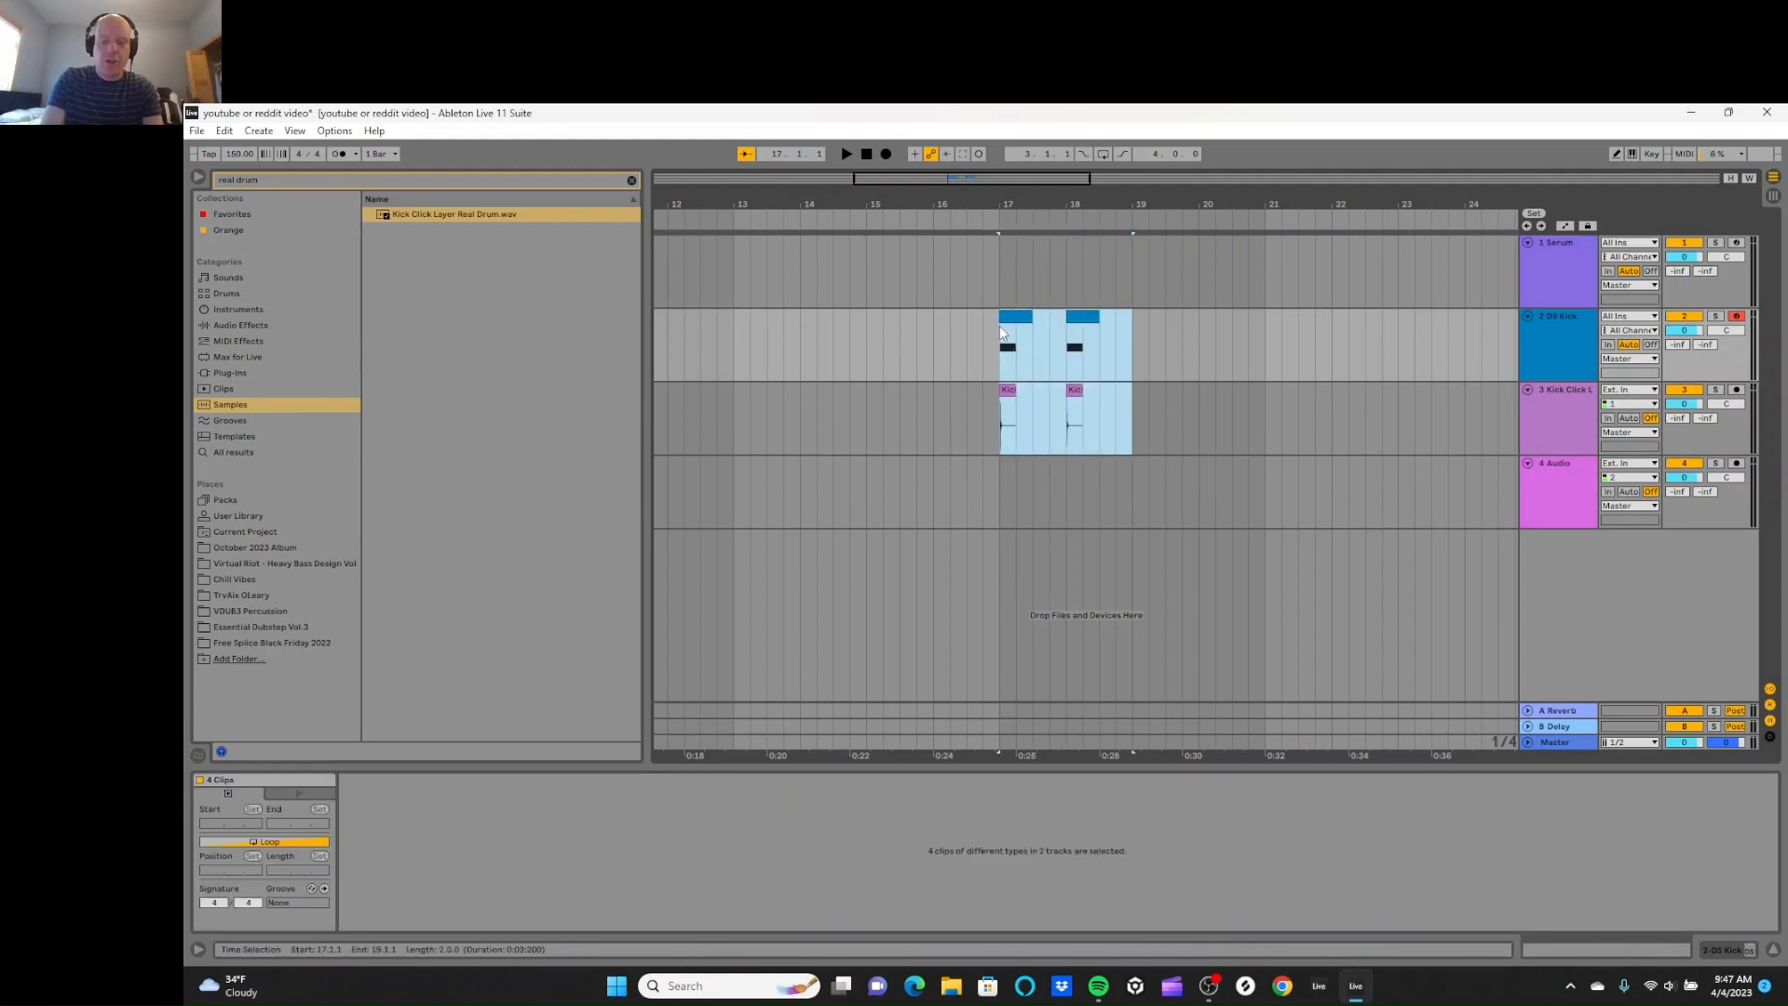
pyautogui.hotkey('ctrl', 'j')
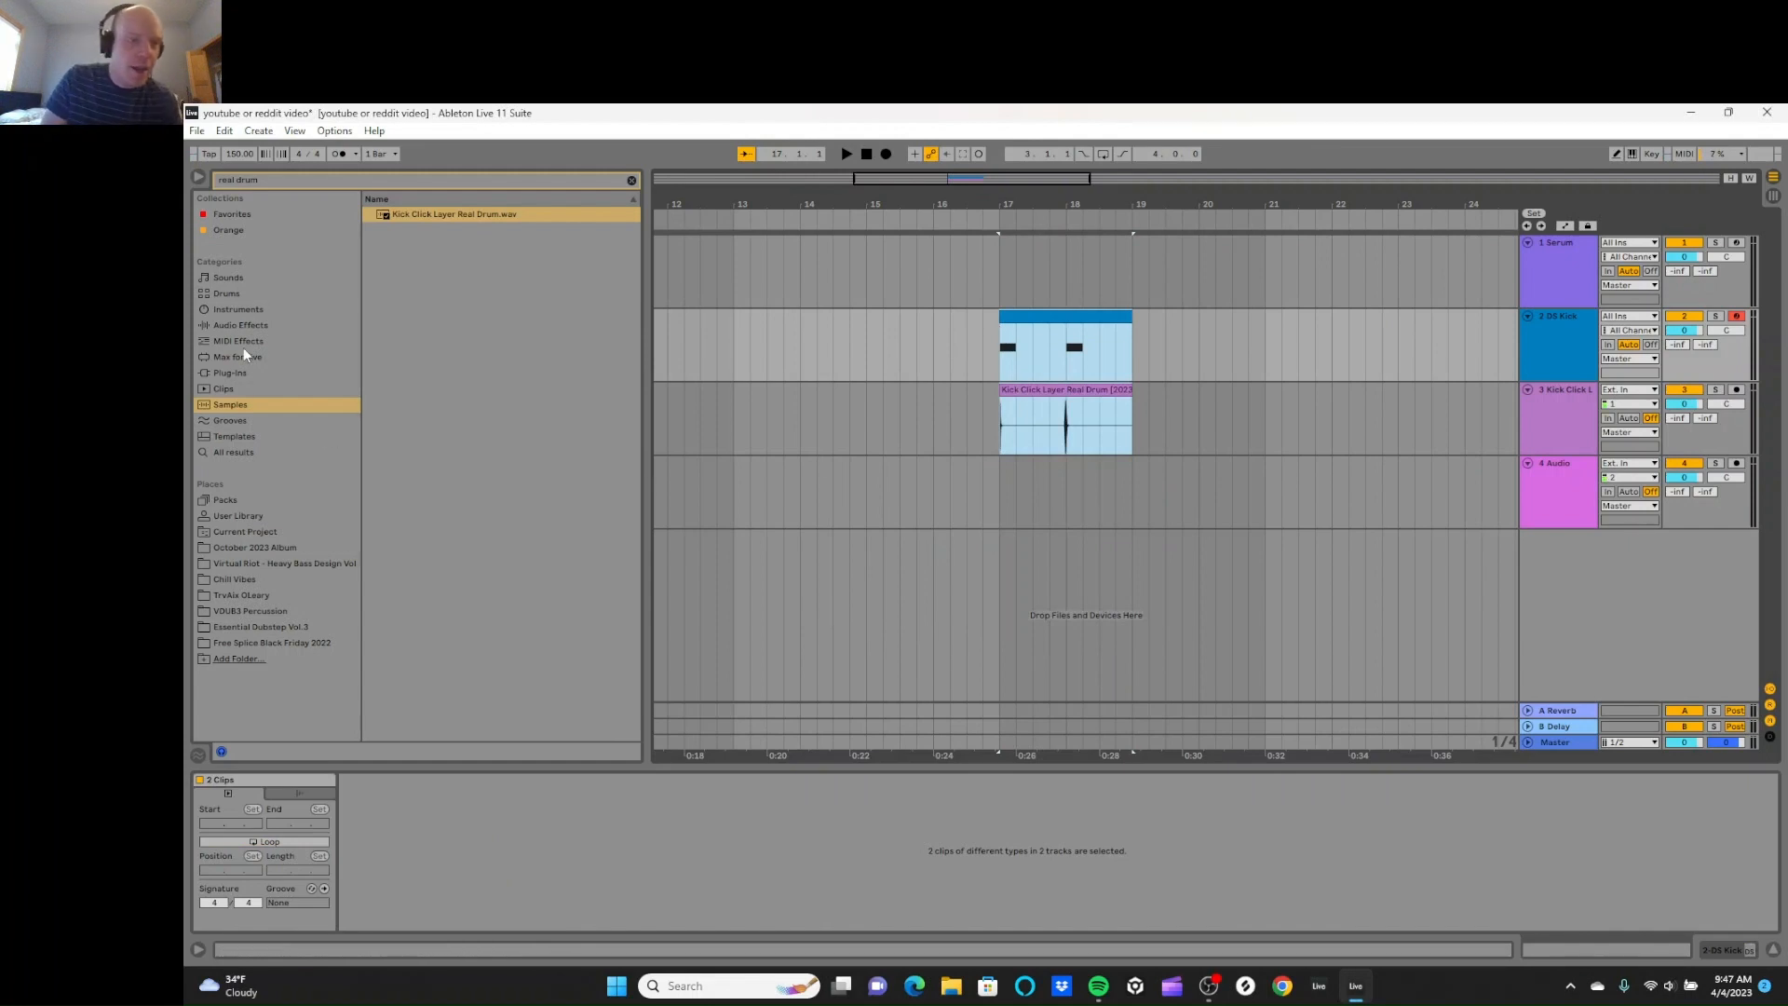
# Step: Load DS Snare onto a new track and create an empty two-bar MIDI clip there at bar 17
pyautogui.click(263, 305)
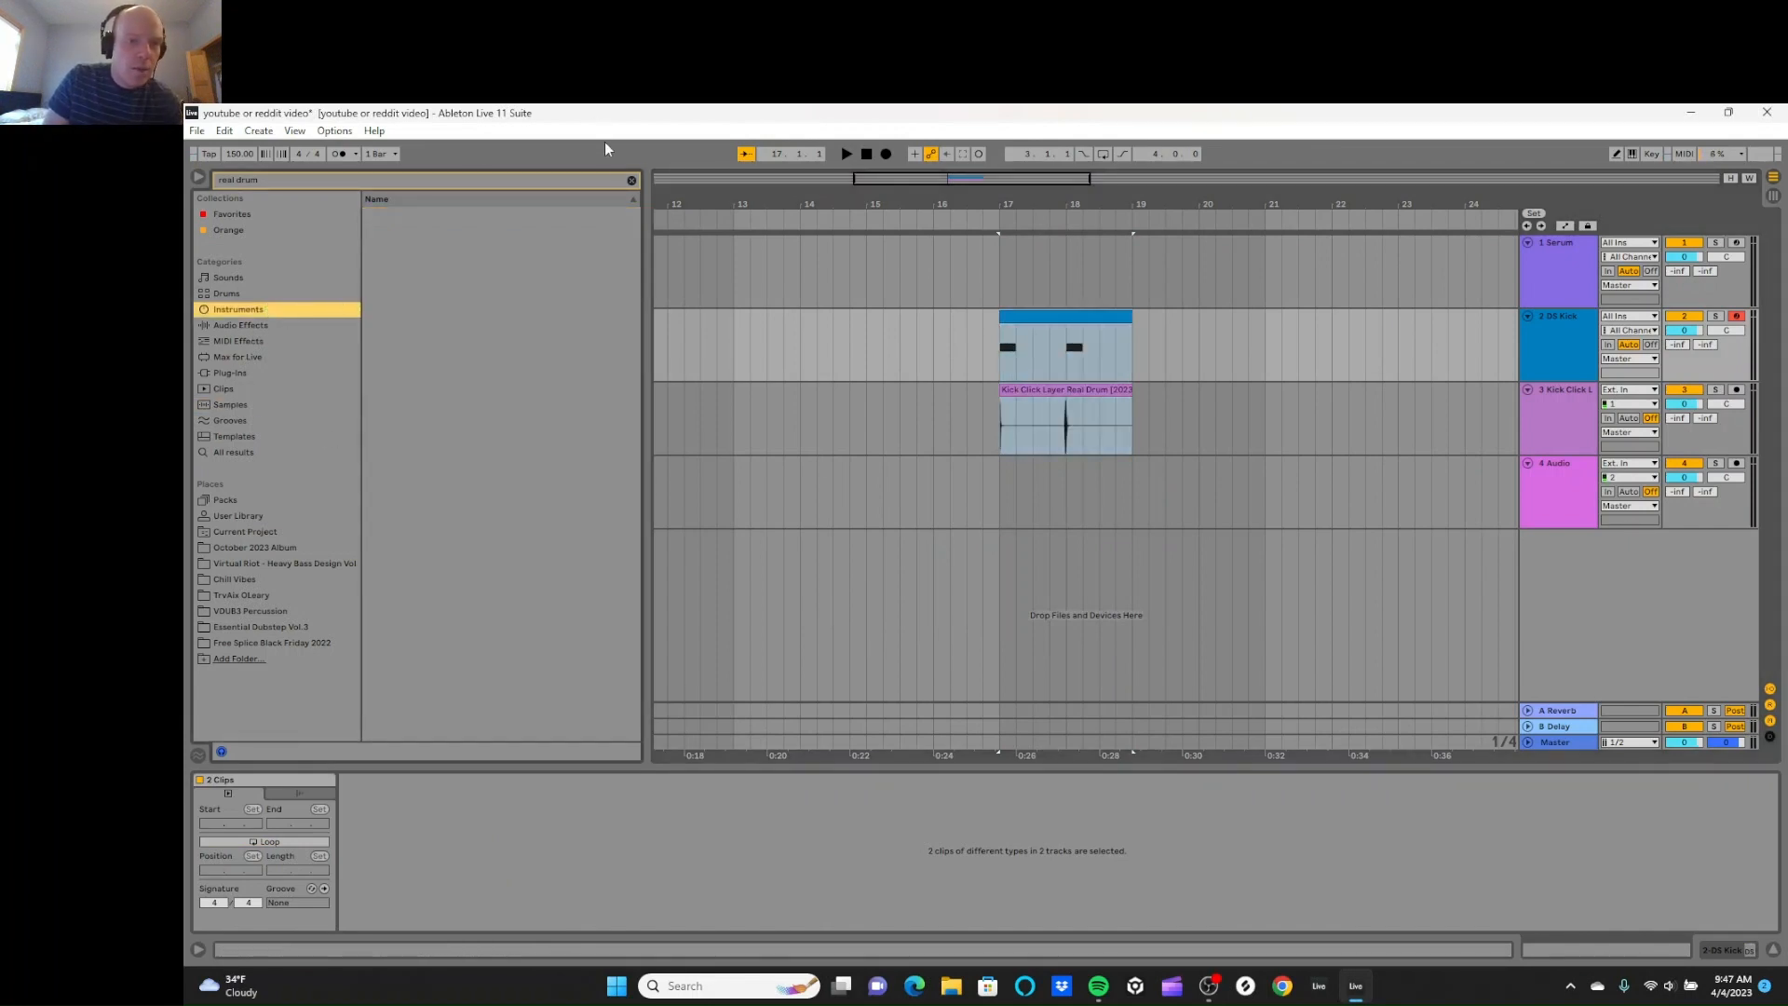
pyautogui.click(631, 181)
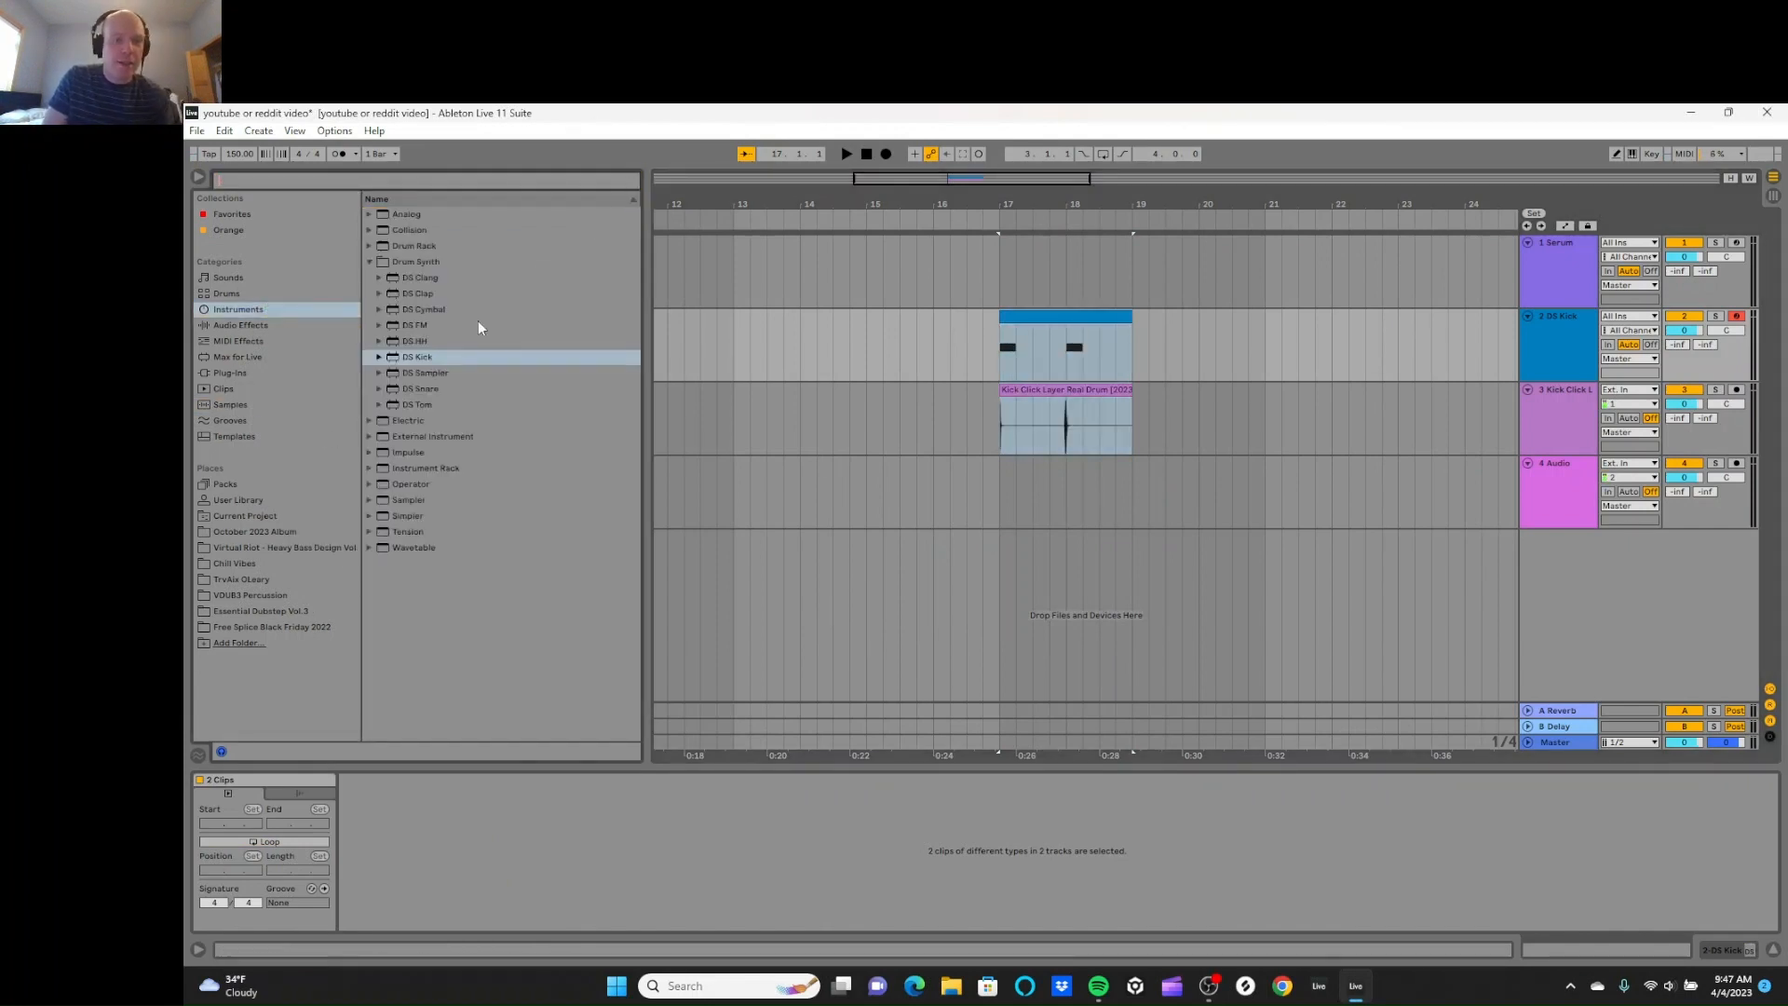
pyautogui.click(451, 390)
pyautogui.moveTo(466, 393); pyautogui.dragTo(1037, 540)
pyautogui.hotkey('ctrl', 'shift', 'm')
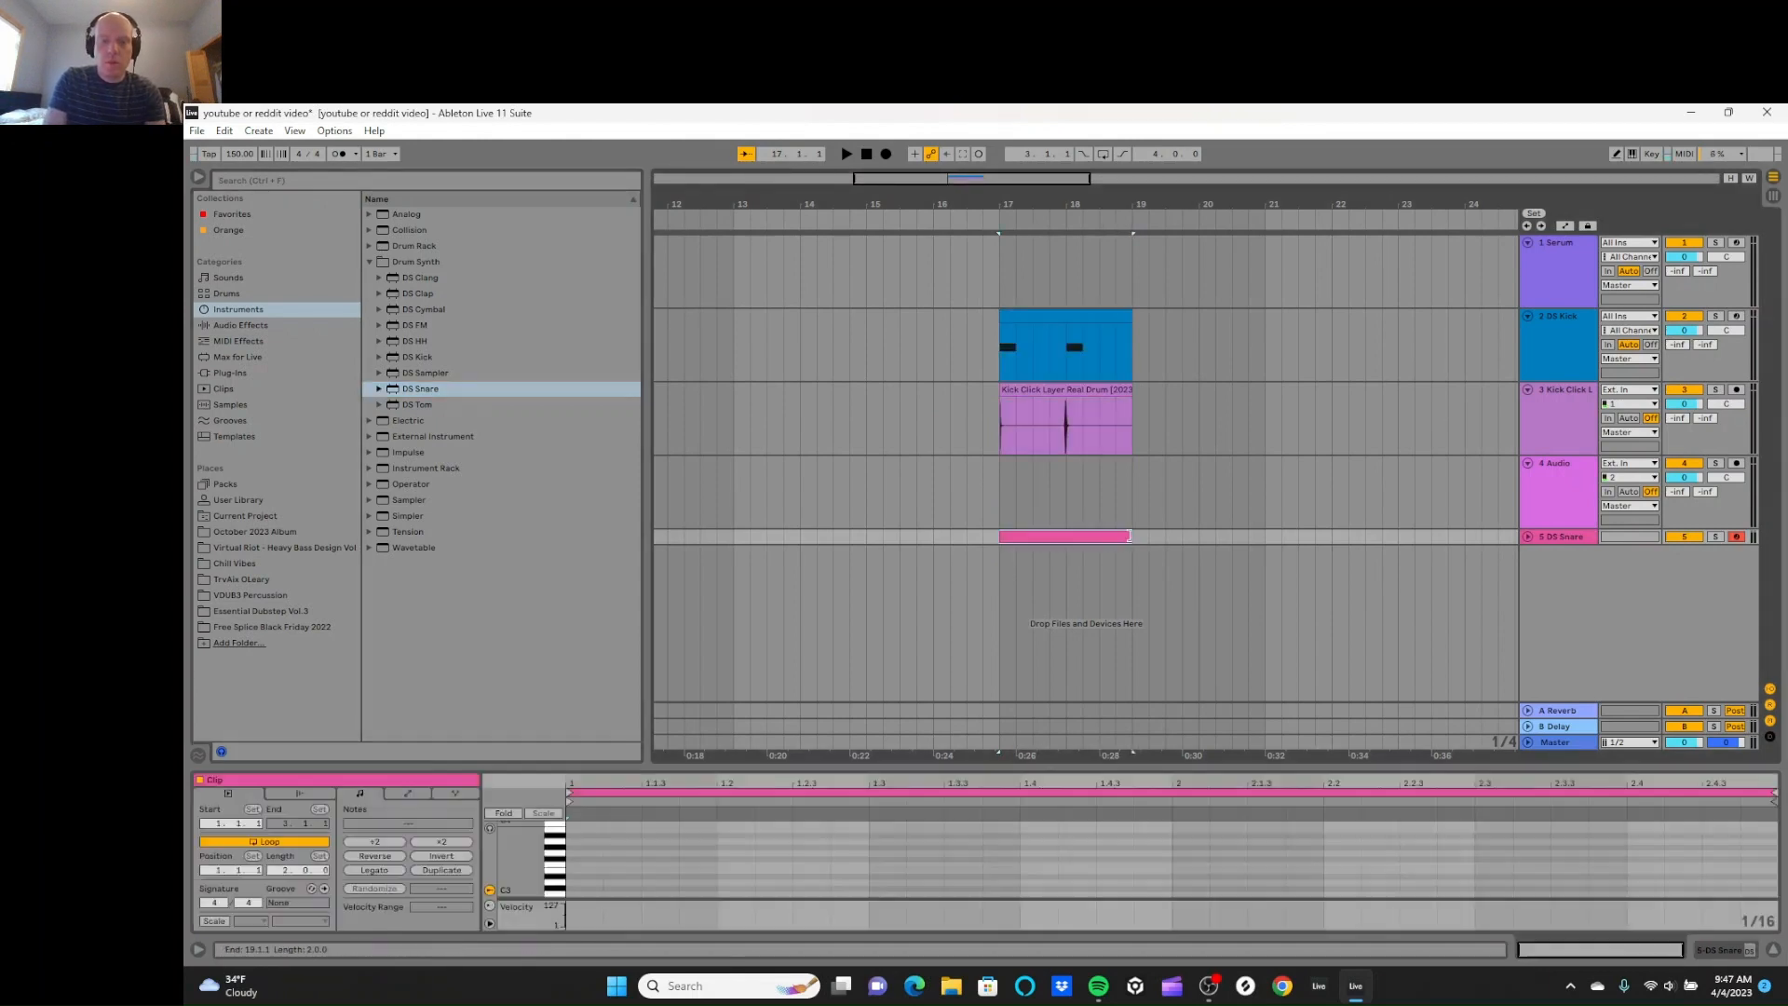
# Step: Set the snare clip's grid to 1/4 and draw C3 notes on beat 3 of both bars
pyautogui.rightClick(978, 846)
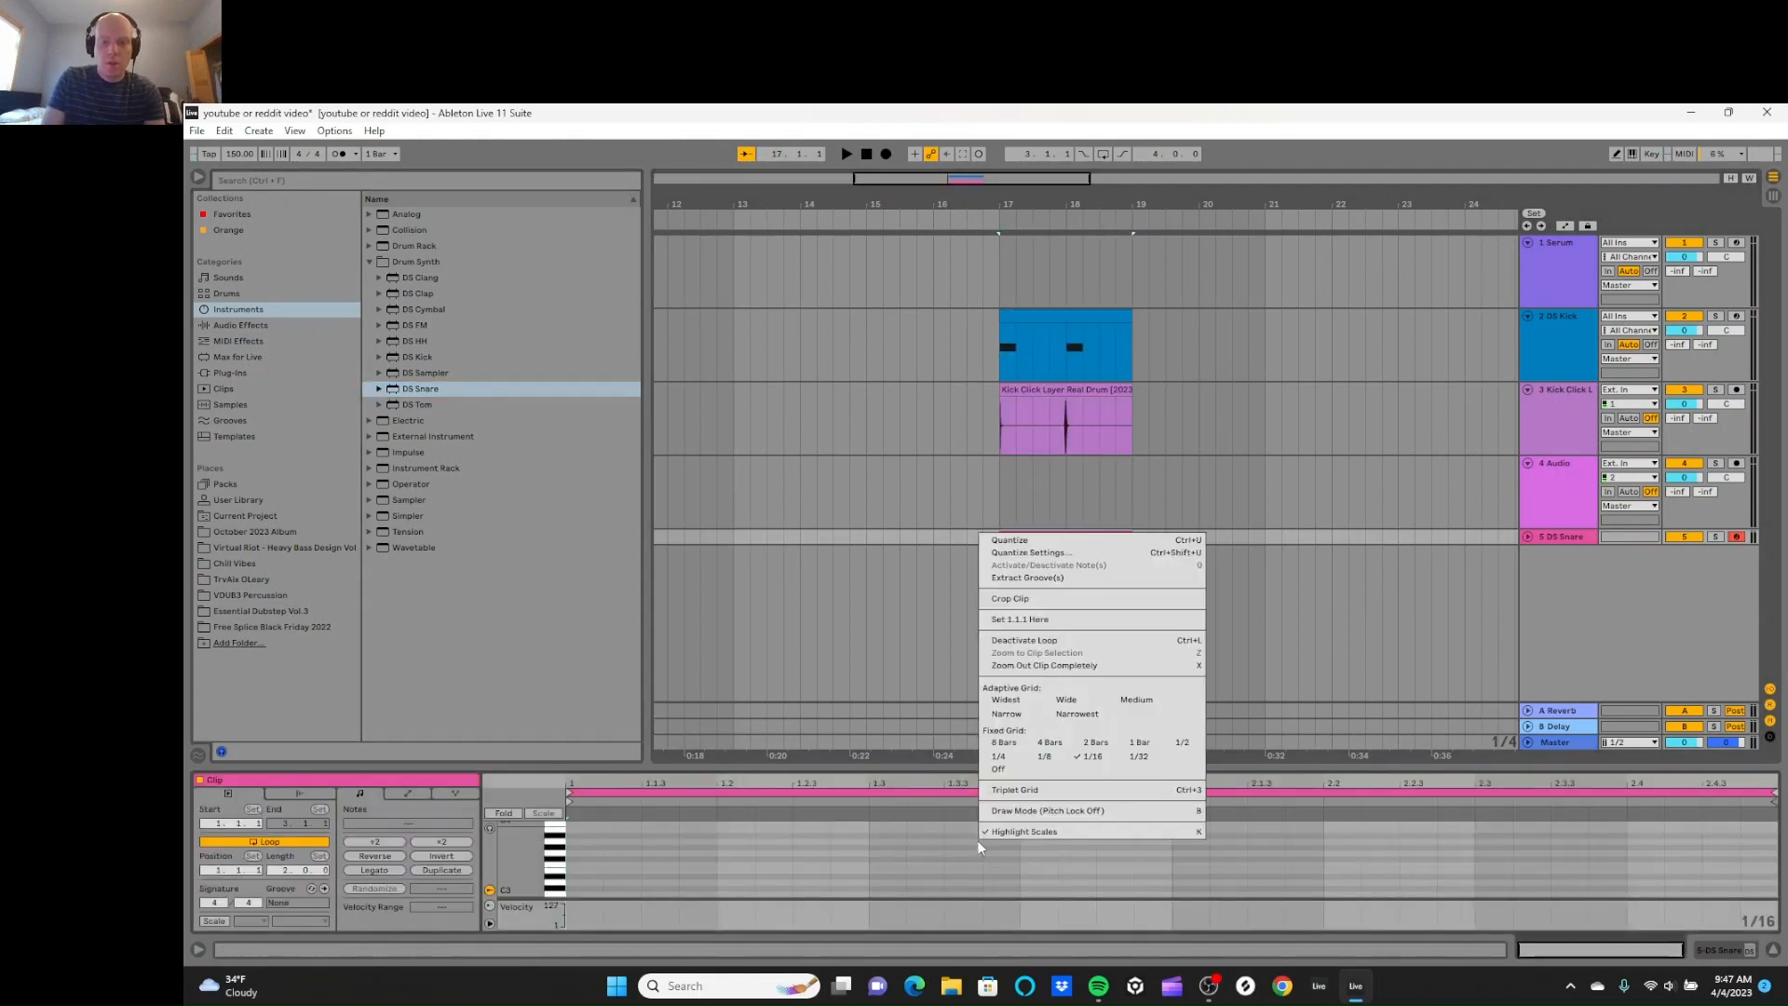
pyautogui.click(1013, 770)
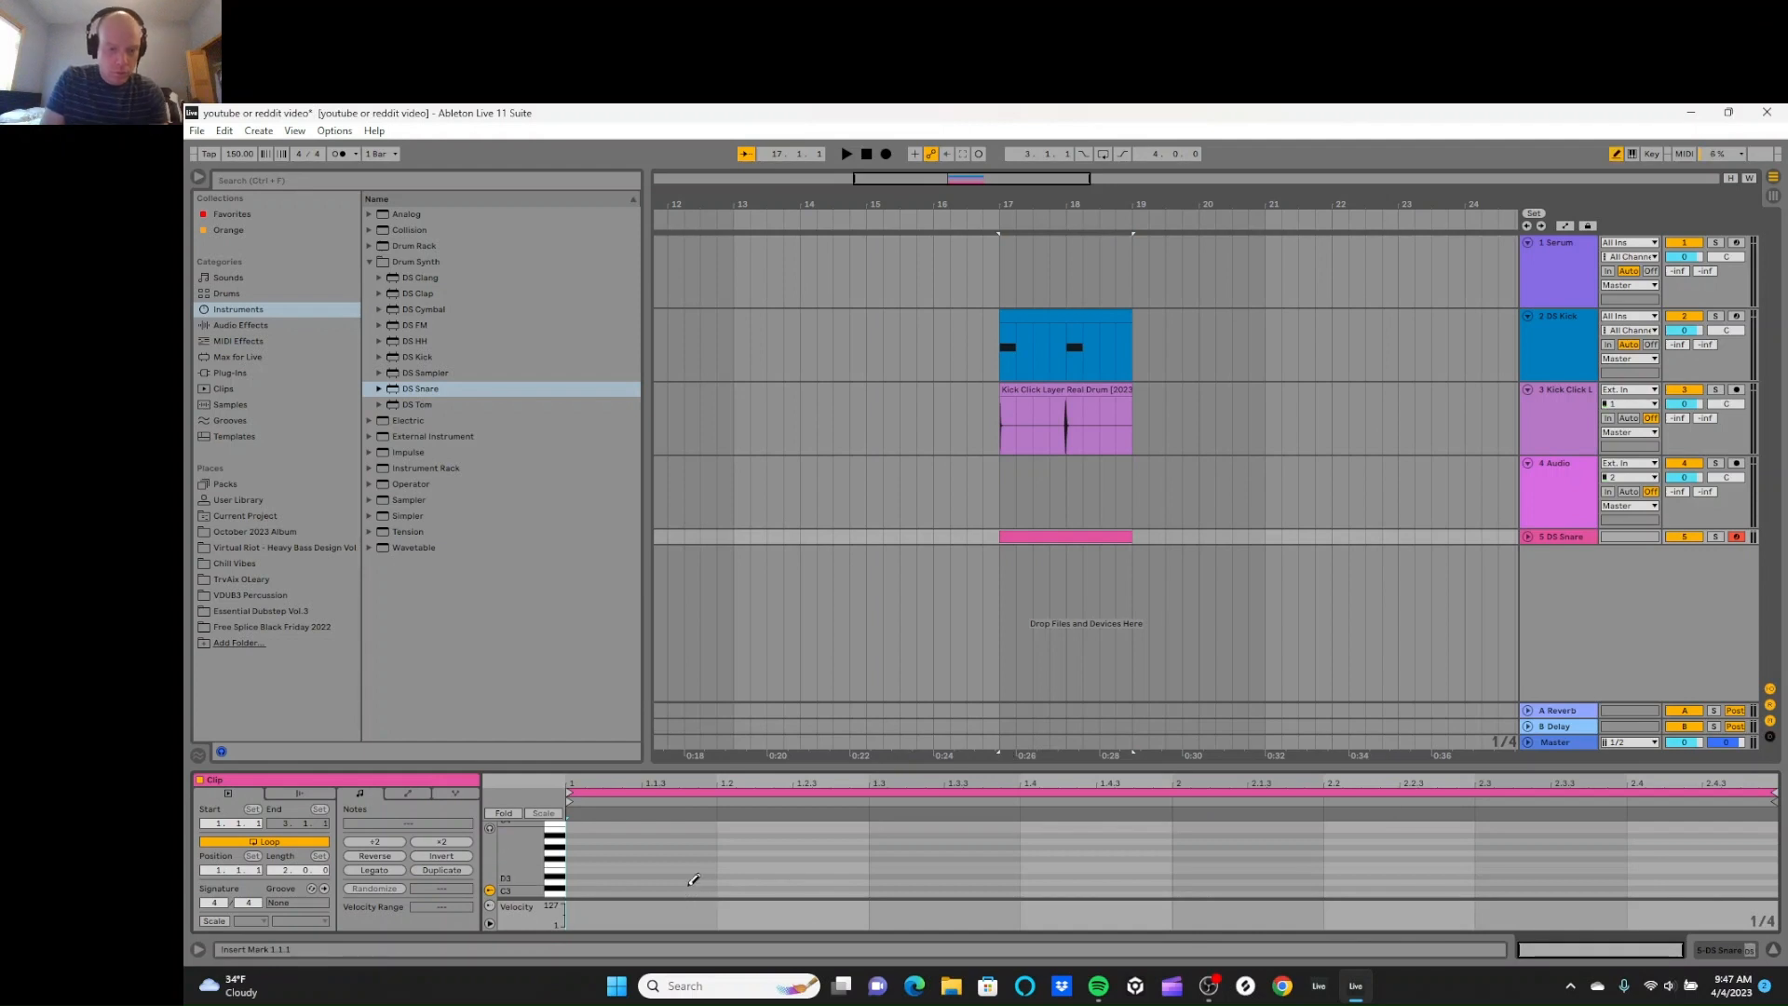
pyautogui.press('b')
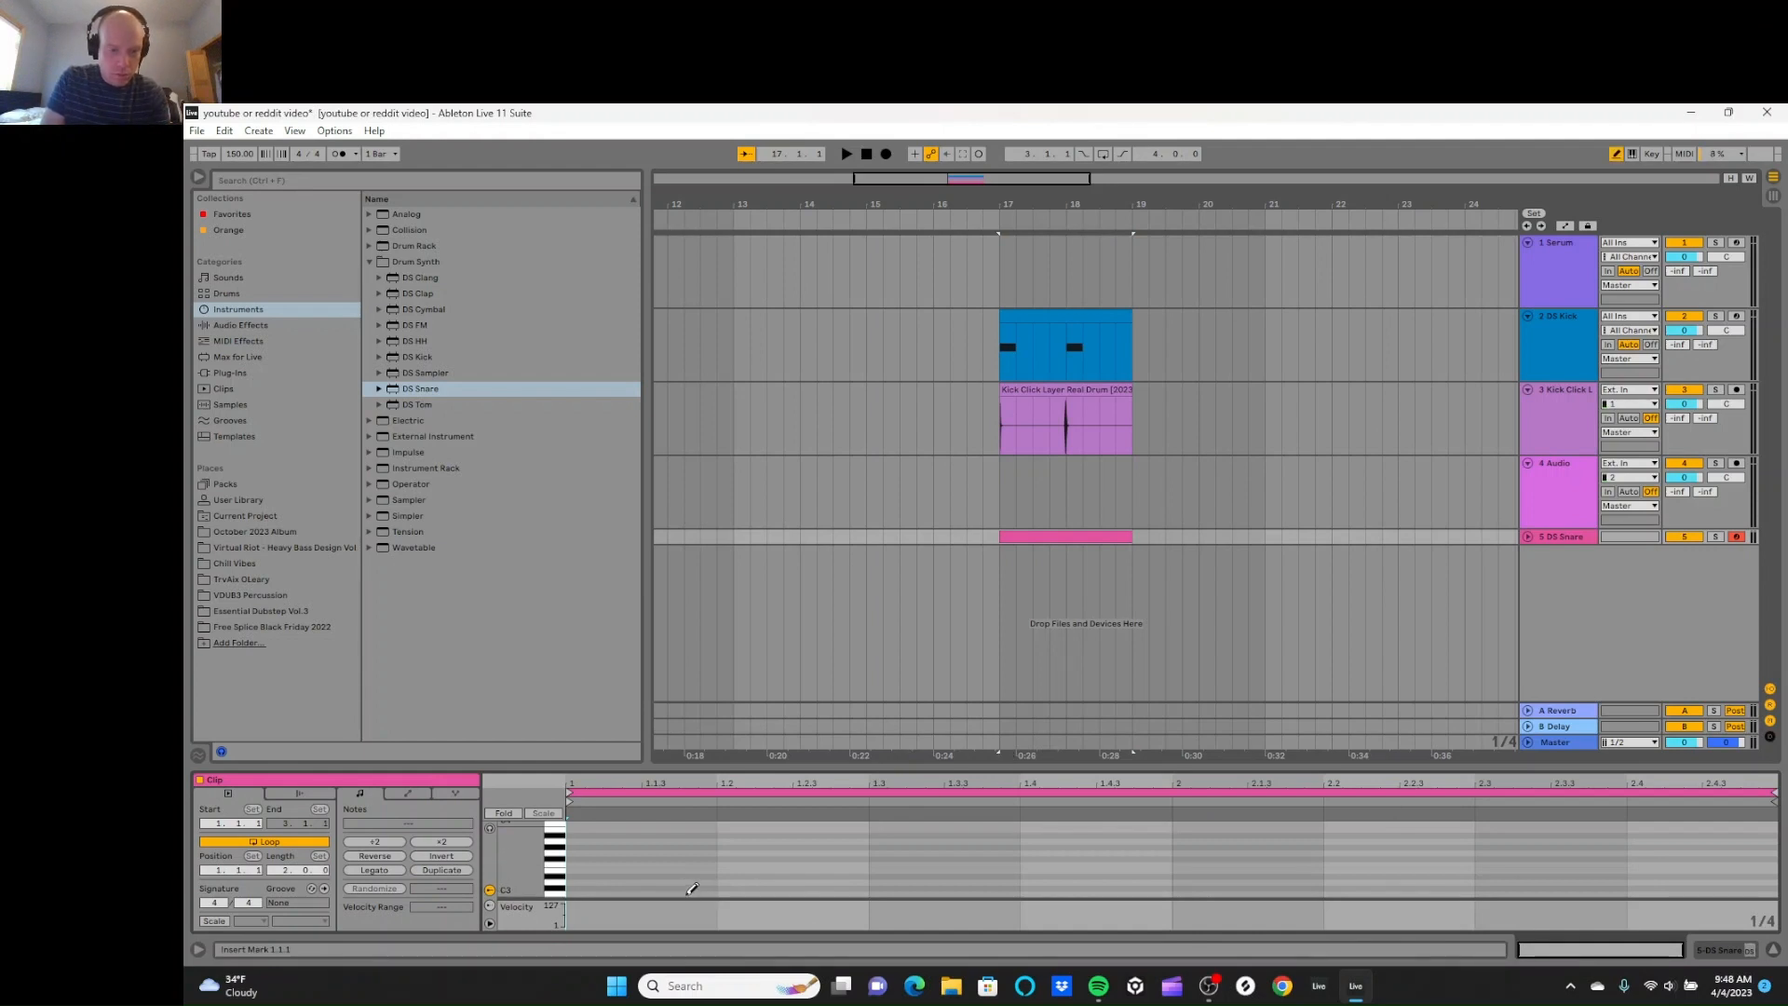
pyautogui.click(690, 890)
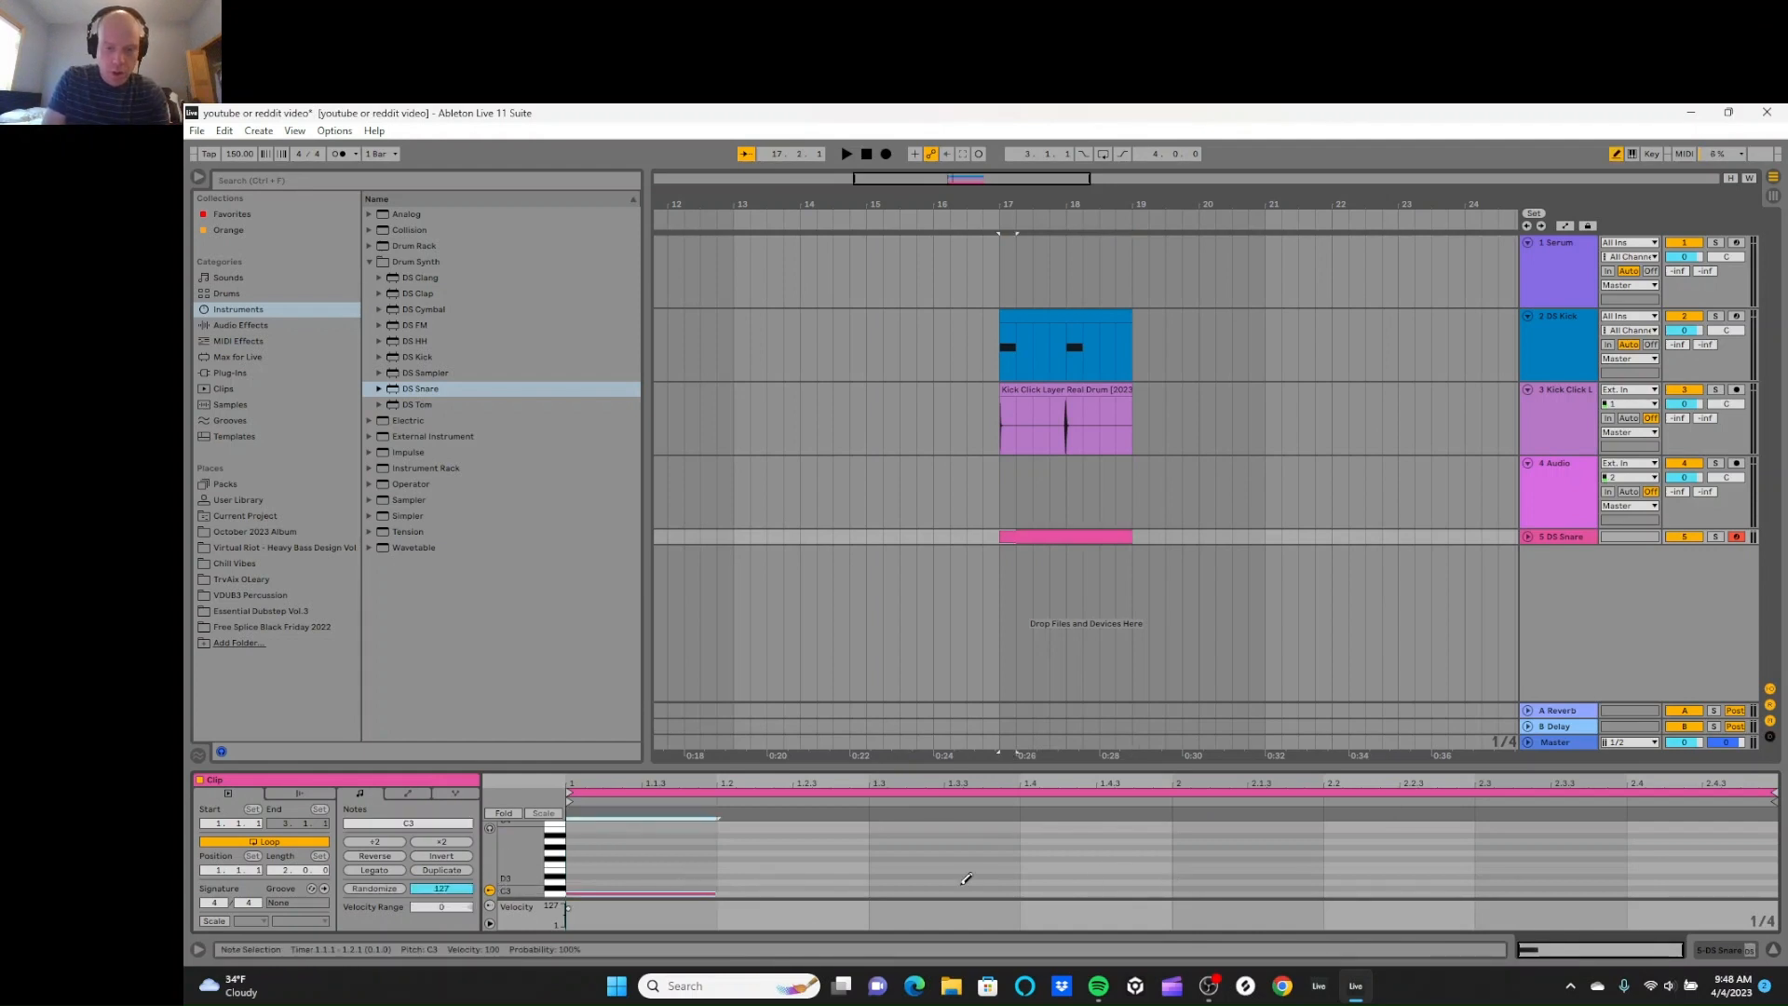
pyautogui.press('Delete')
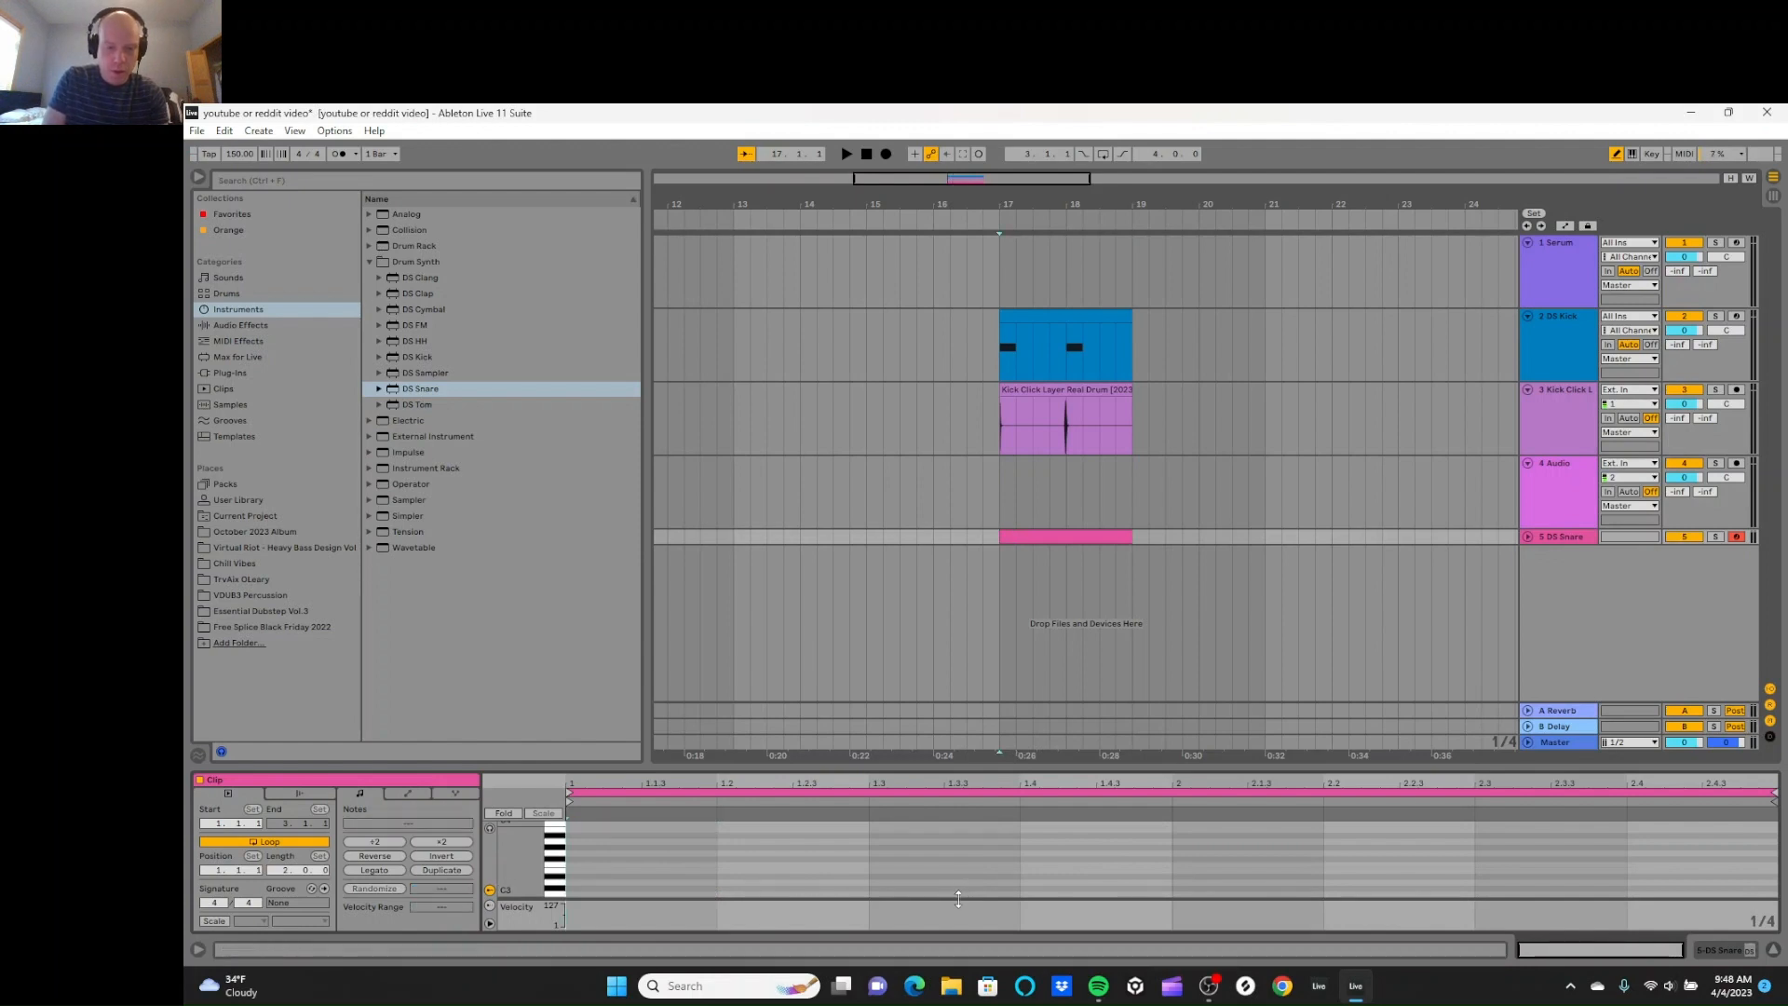
pyautogui.click(964, 889)
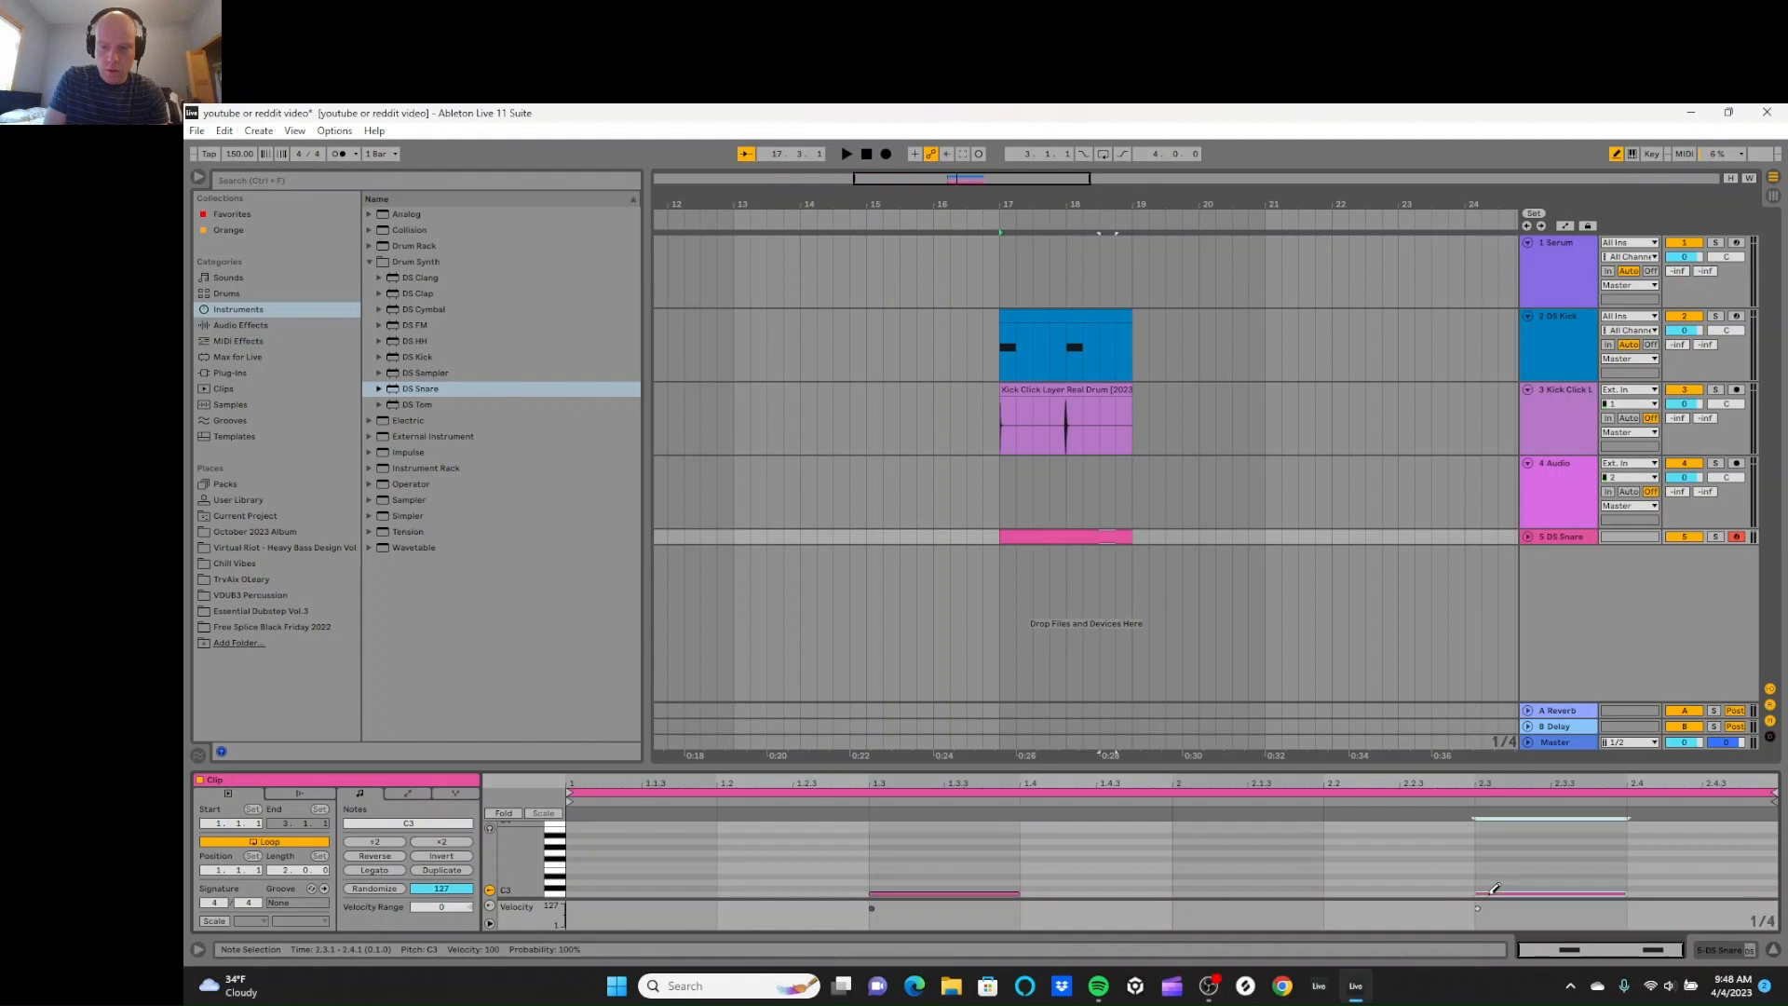
pyautogui.click(1493, 892)
pyautogui.press('b')
# Step: Play the kick and snare pattern from bar 17
pyautogui.click(997, 556)
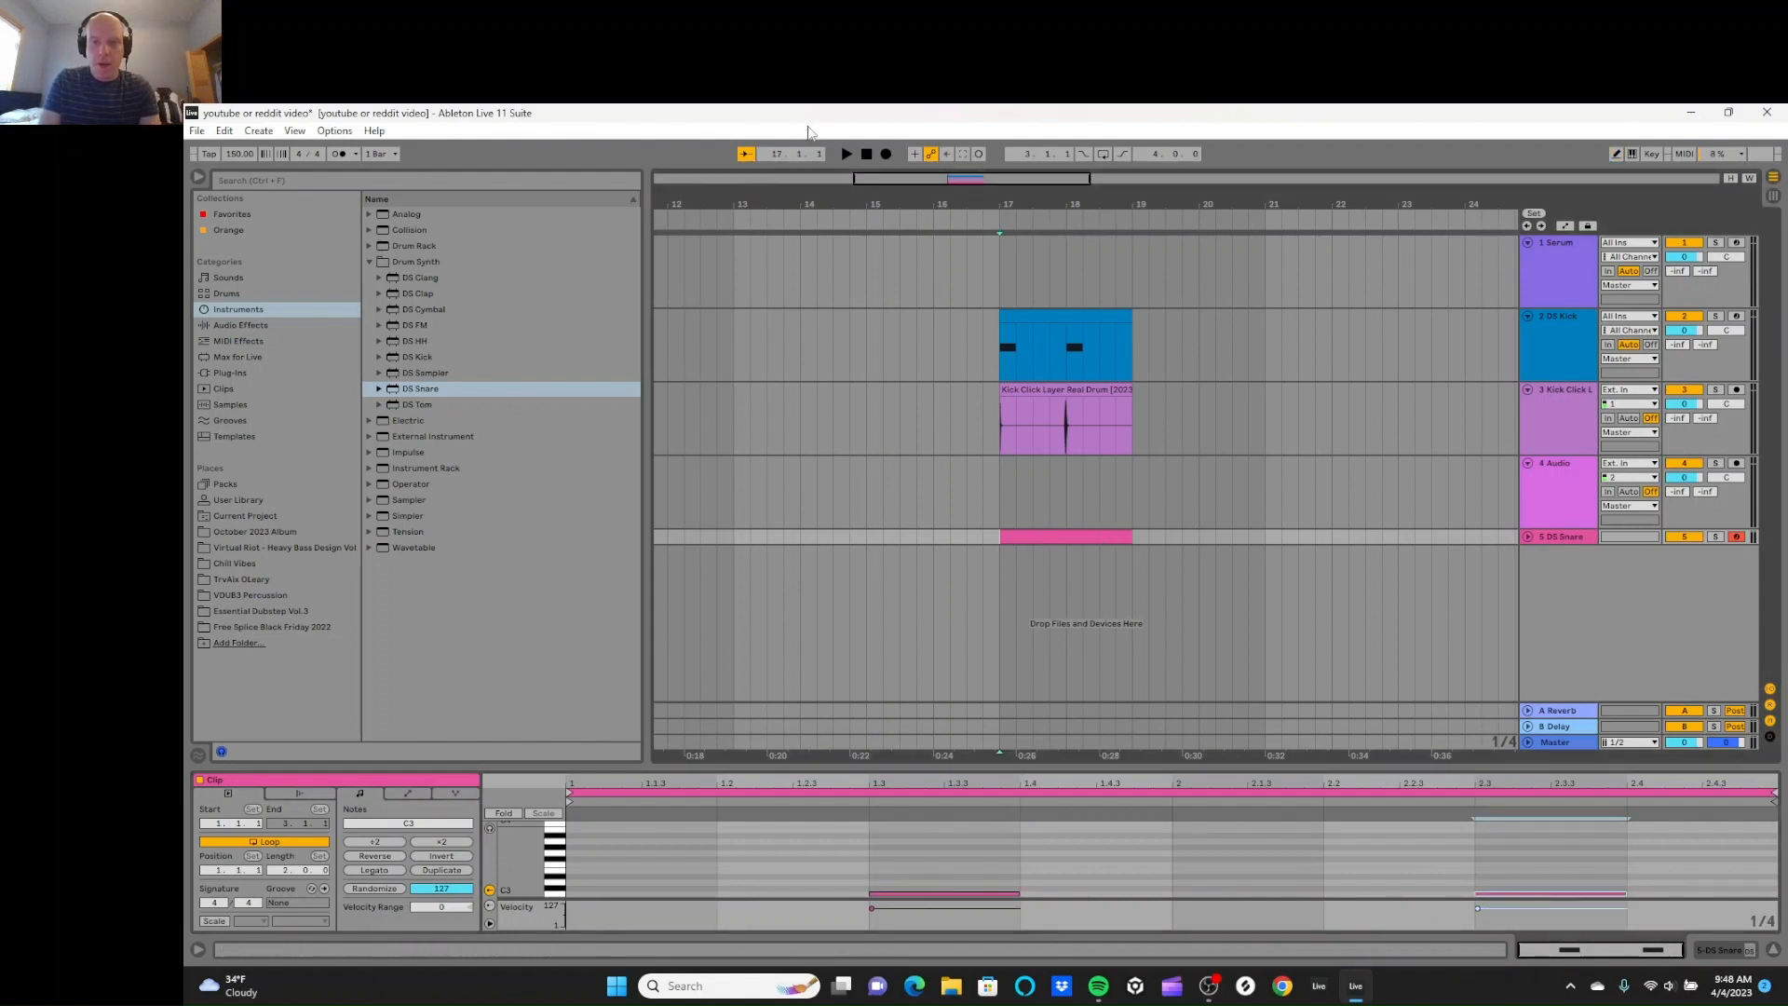
pyautogui.click(844, 157)
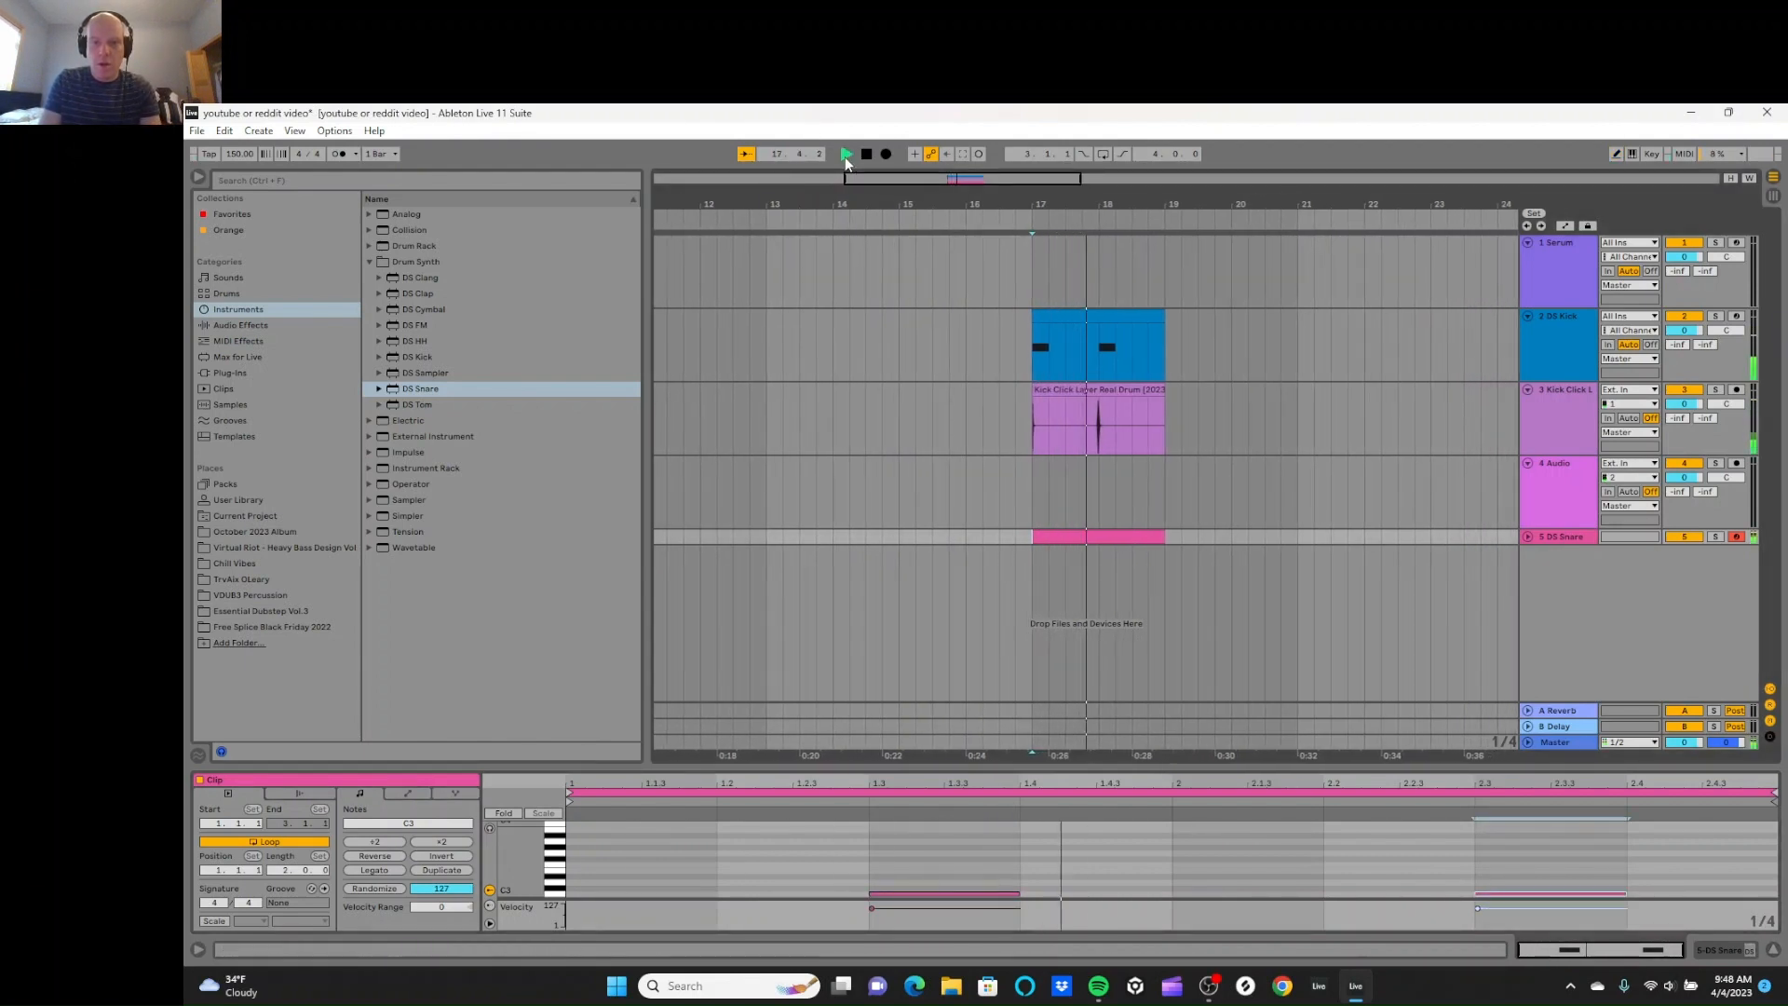
pyautogui.click(866, 157)
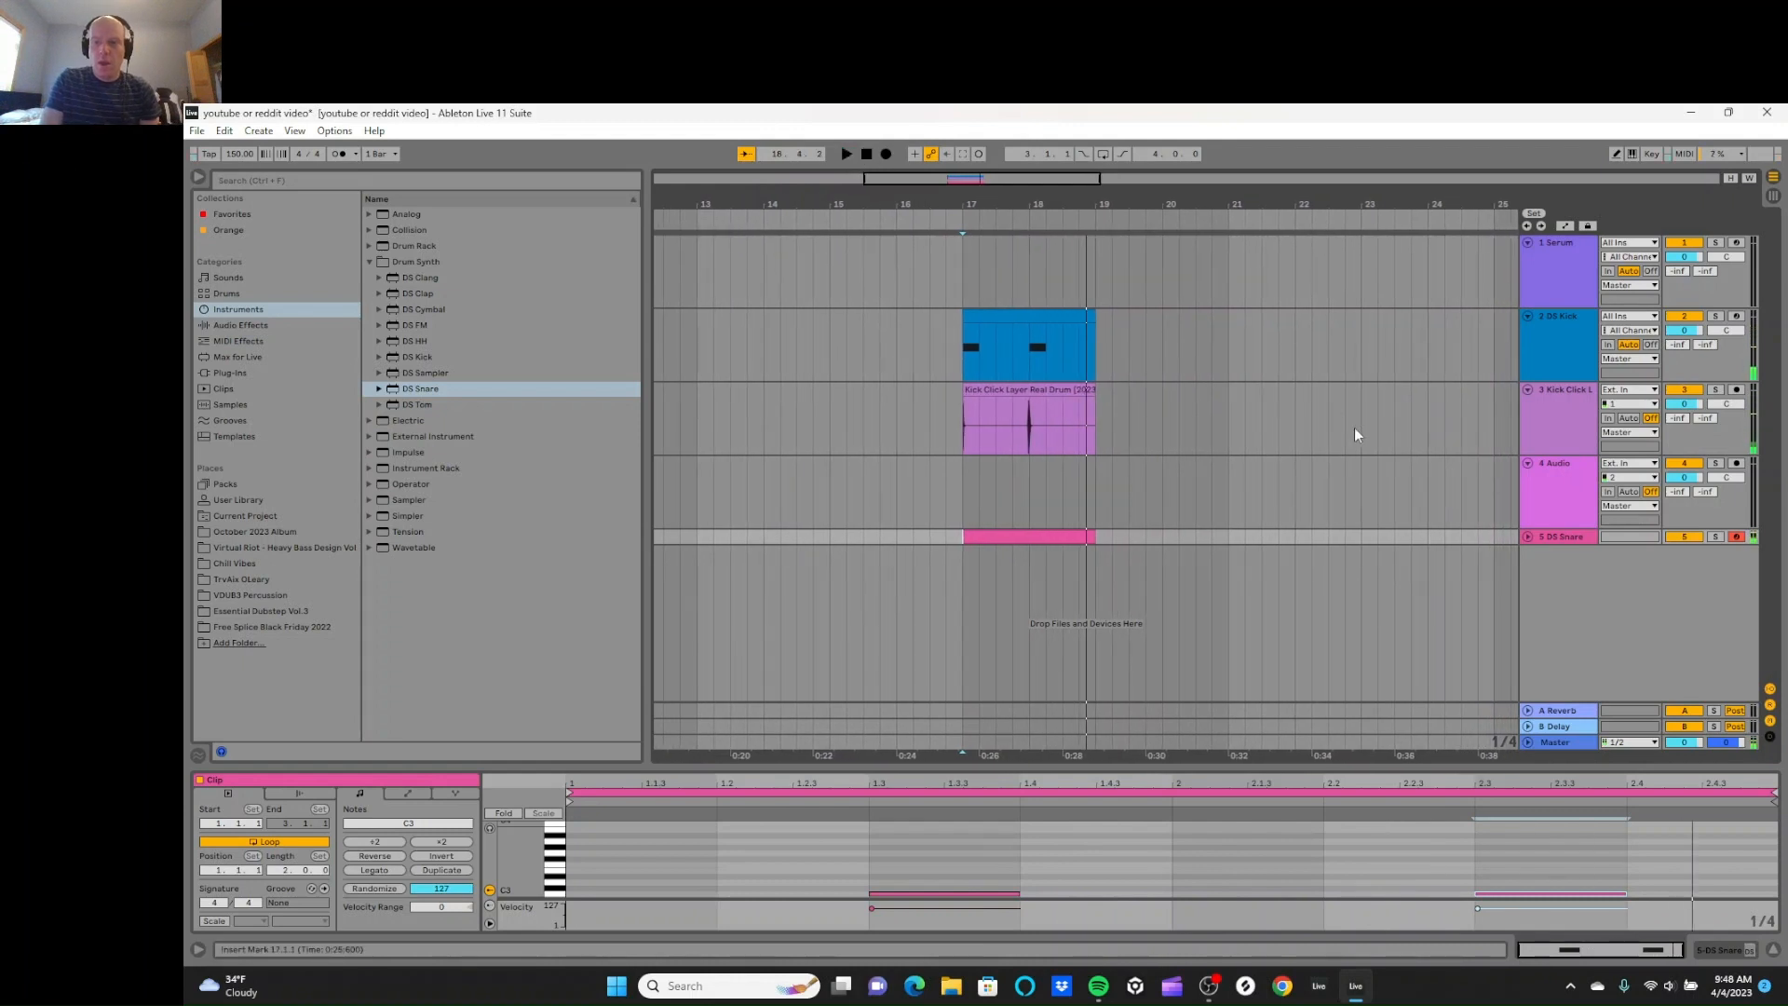
# Step: Unfold the DS Snare track and add a MIDI track below it loaded with DS HH
pyautogui.click(1527, 537)
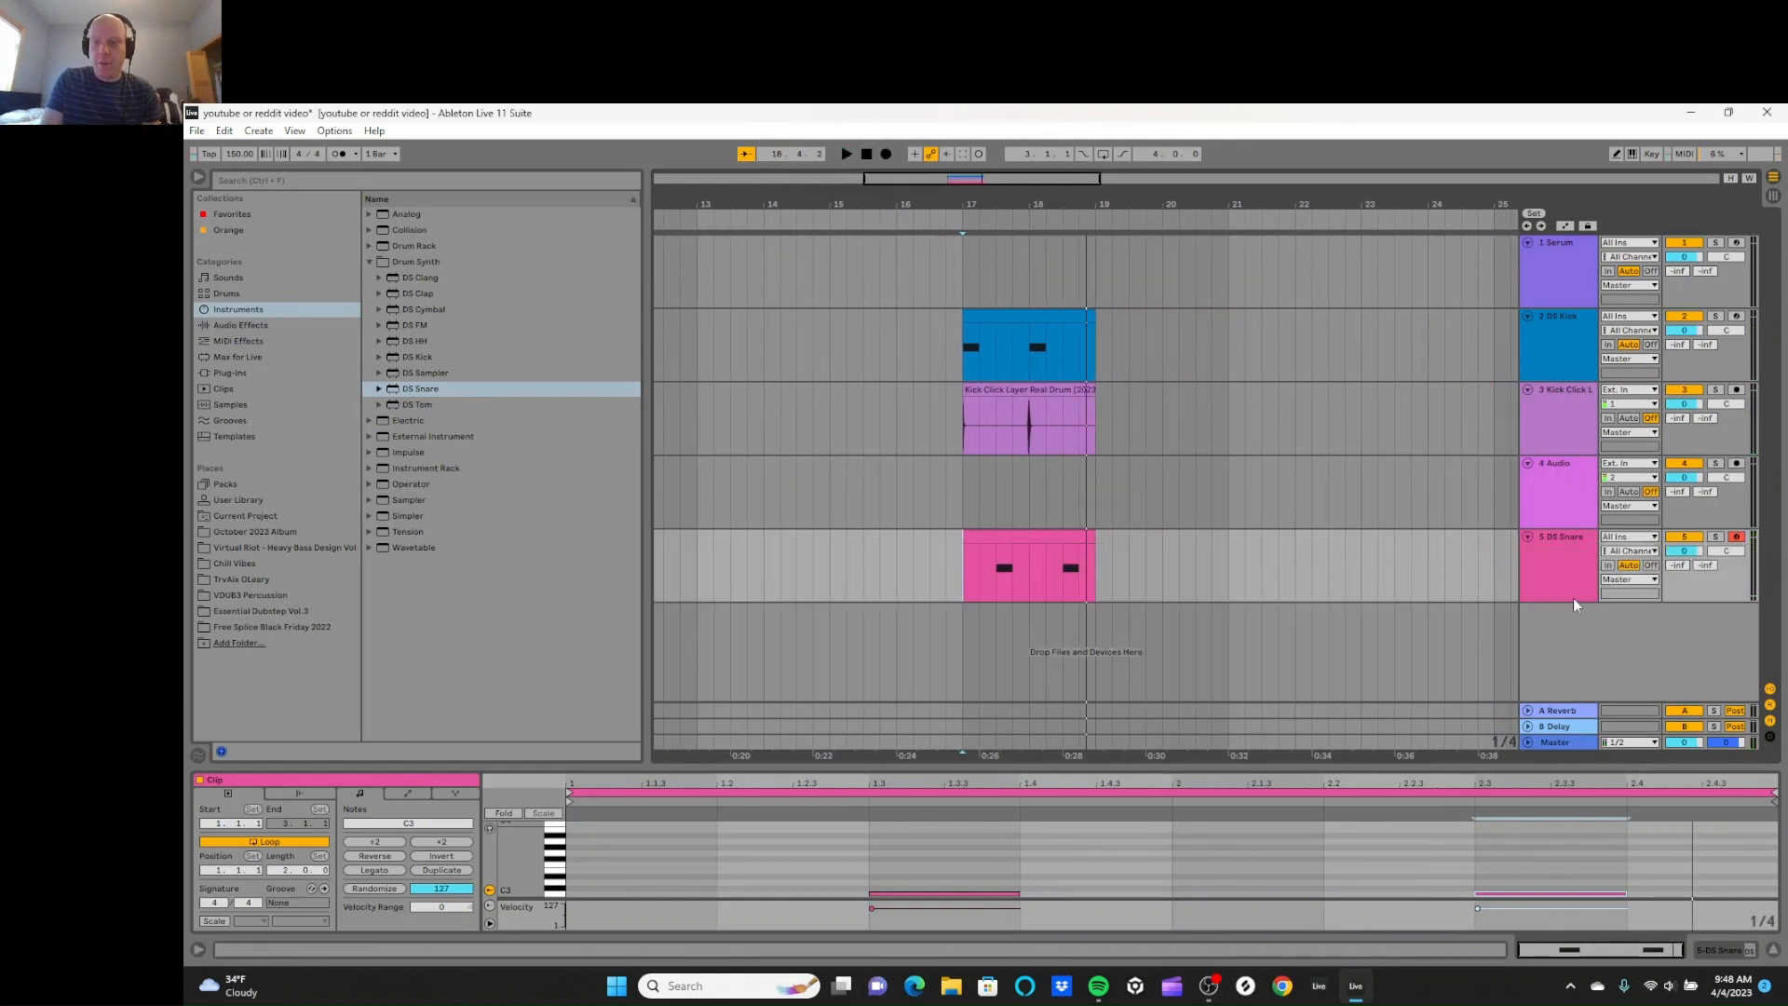
pyautogui.hotkey('ctrl', 'shift', 't')
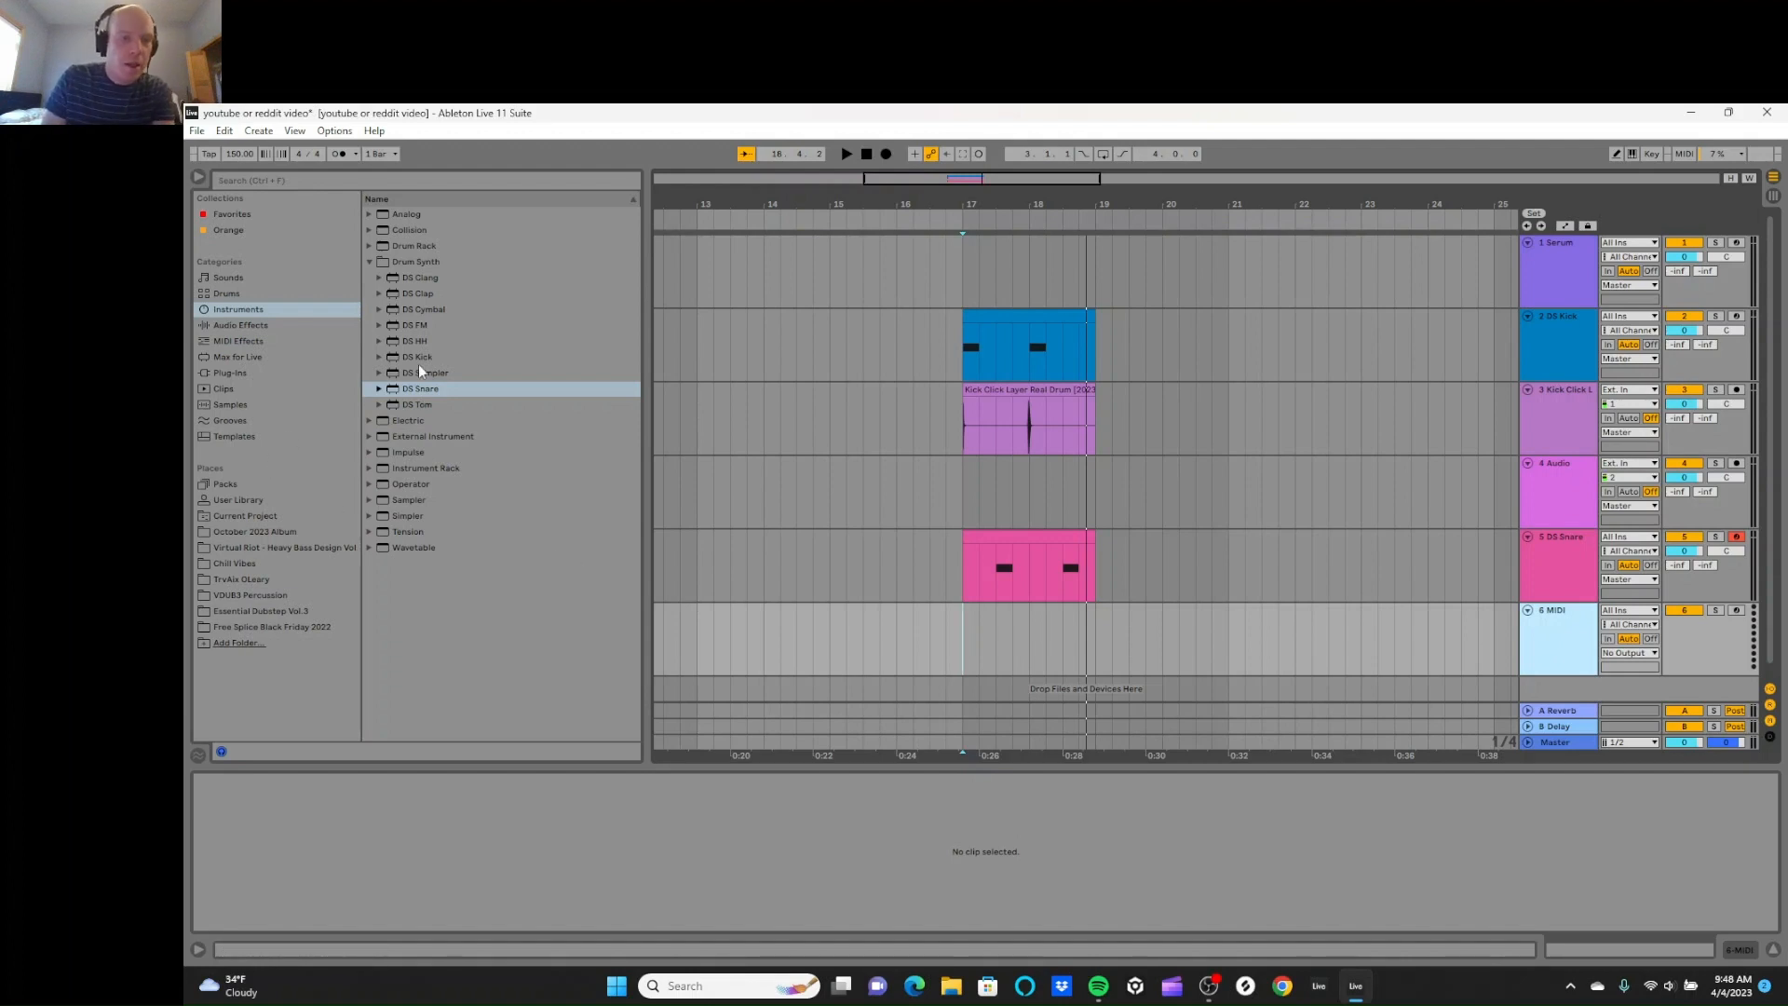
pyautogui.click(433, 341)
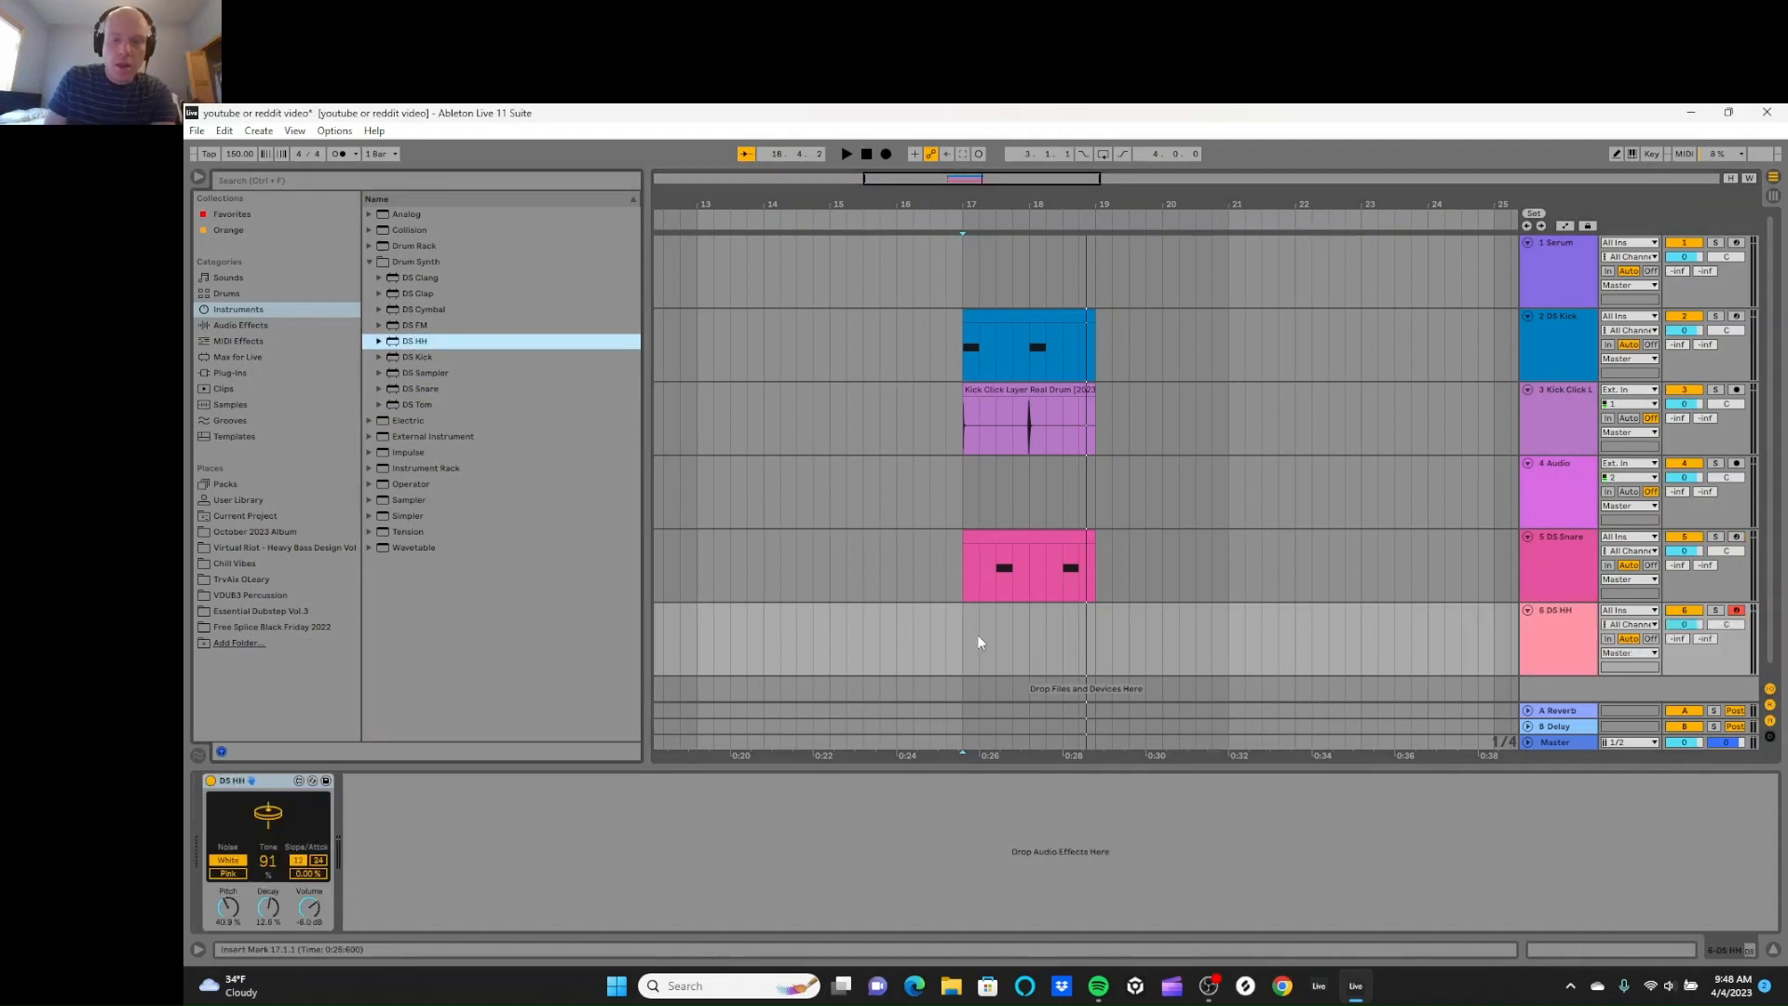
# Step: Create an empty two-bar MIDI clip on the DS HH track from bar 17 and use a fixed 1/16 grid
pyautogui.scroll(-1, 1008, 696)
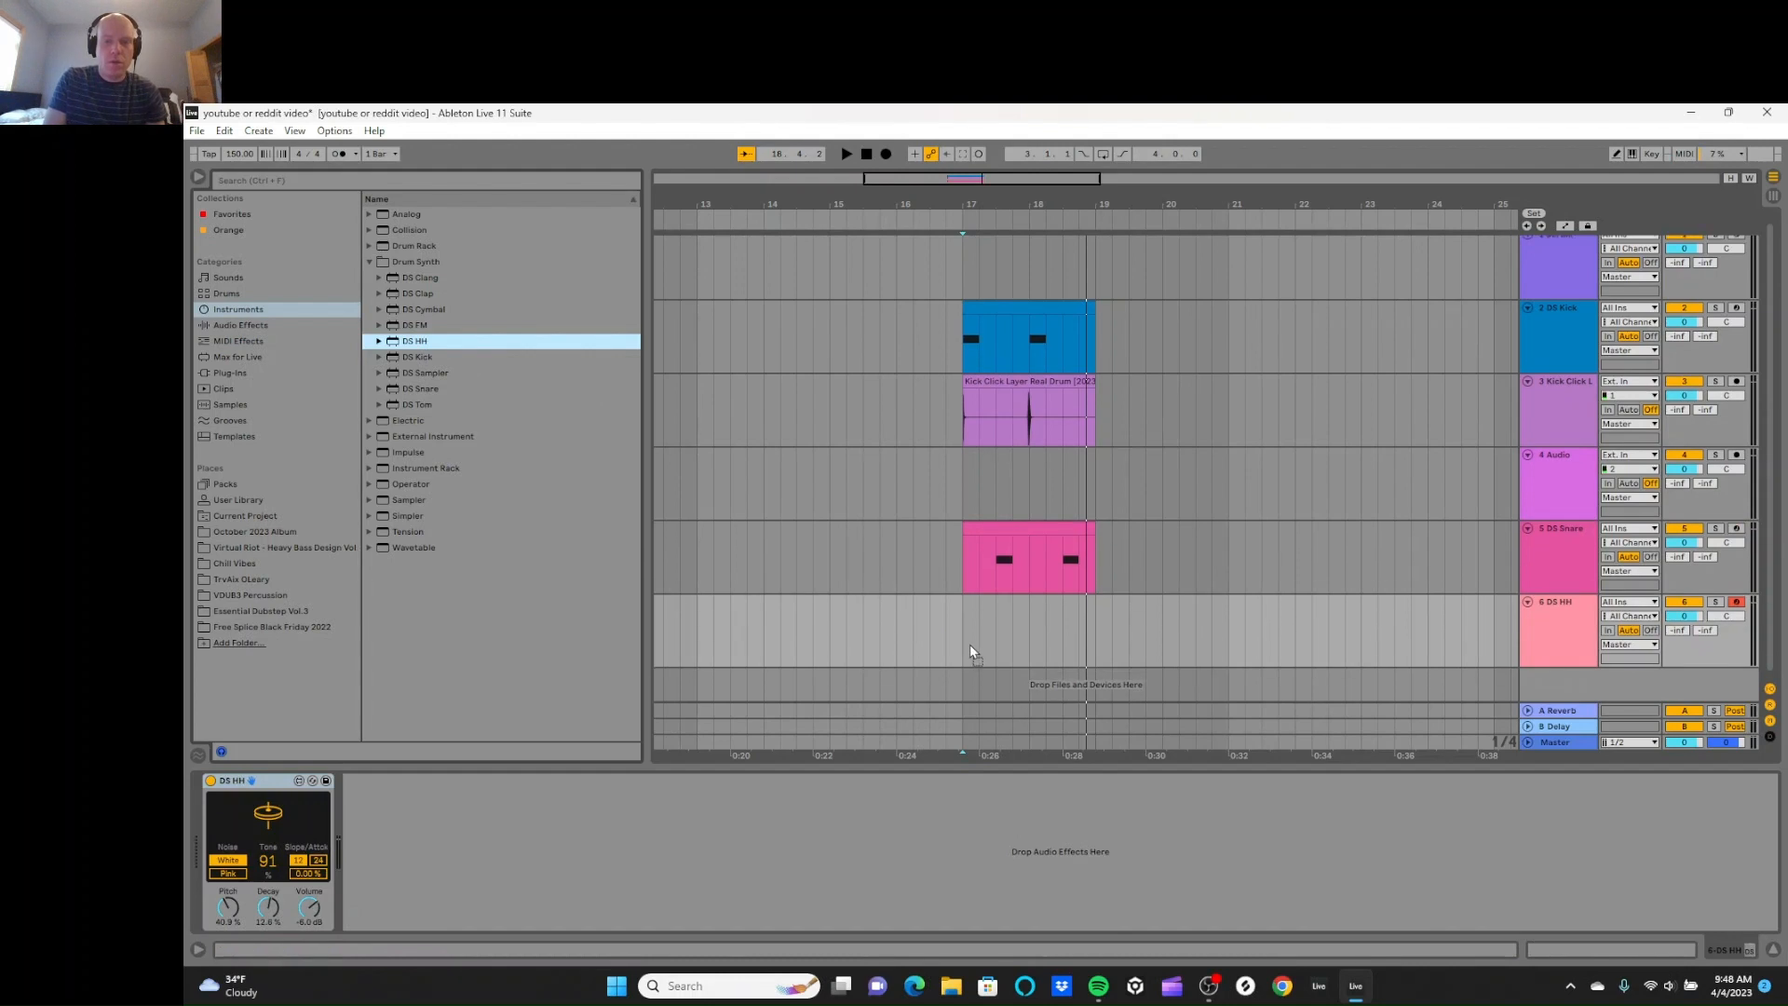
pyautogui.click(969, 645)
pyautogui.moveTo(963, 635); pyautogui.dragTo(1099, 619)
pyautogui.hotkey('ctrl', 'shift', 'm')
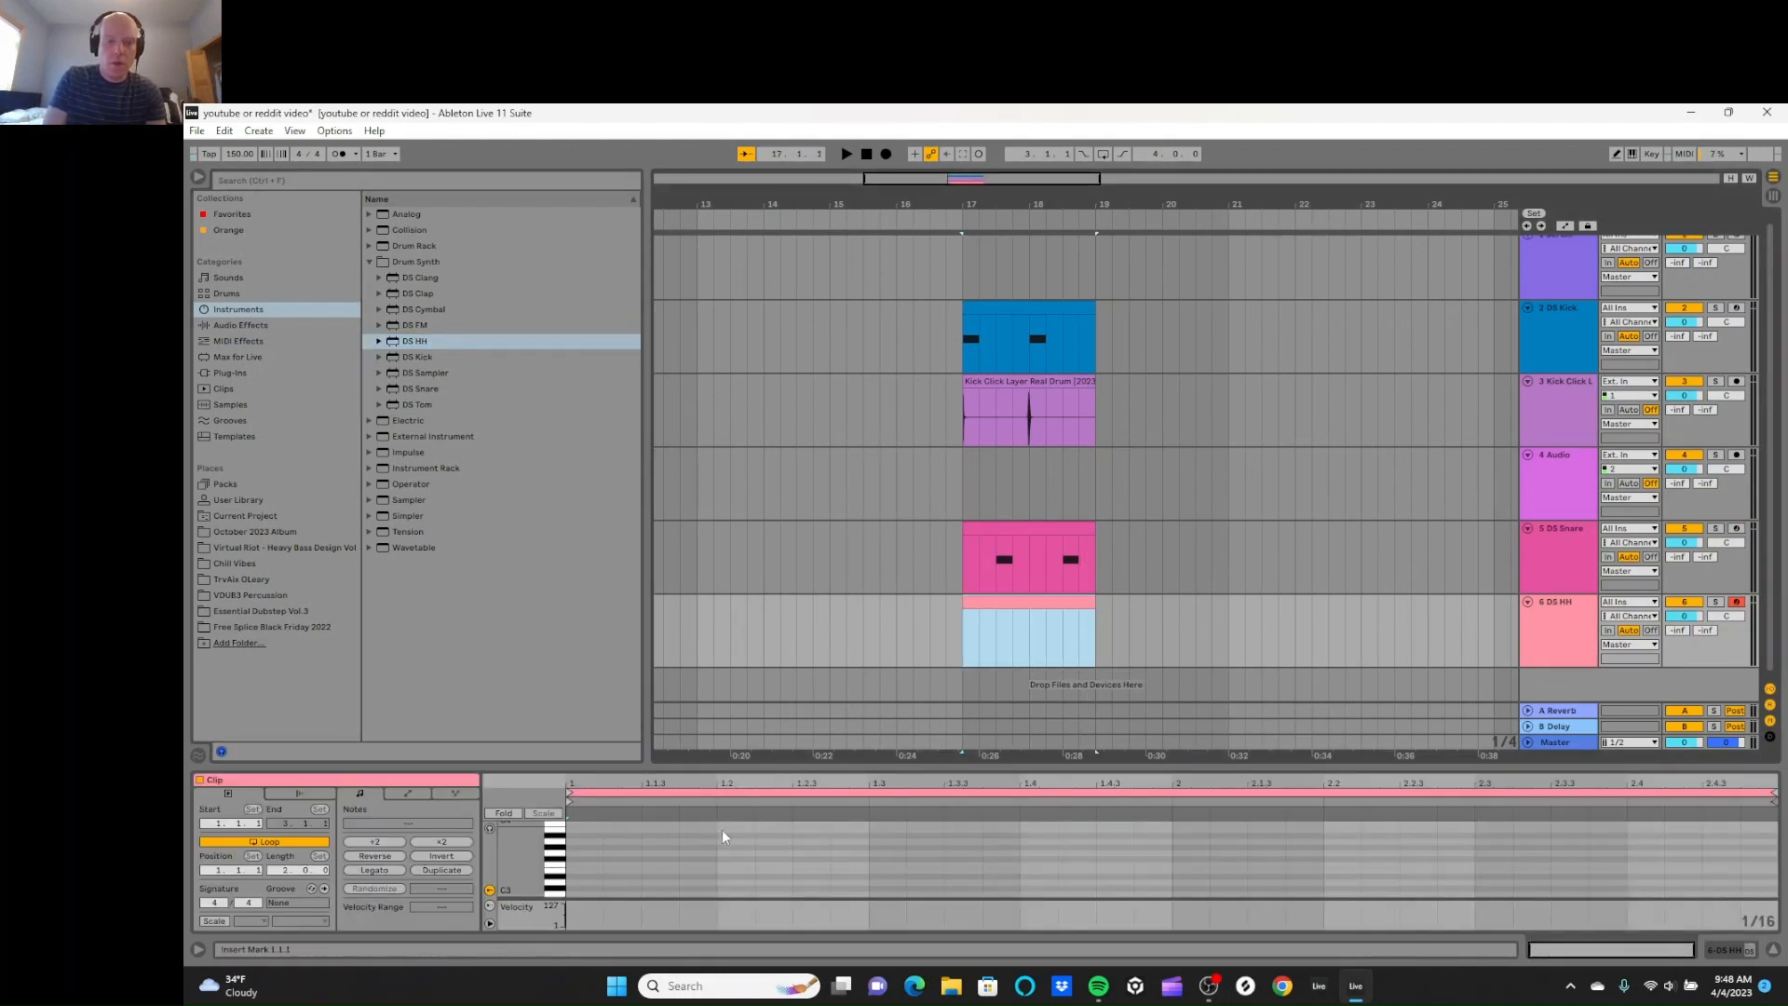
pyautogui.rightClick(671, 857)
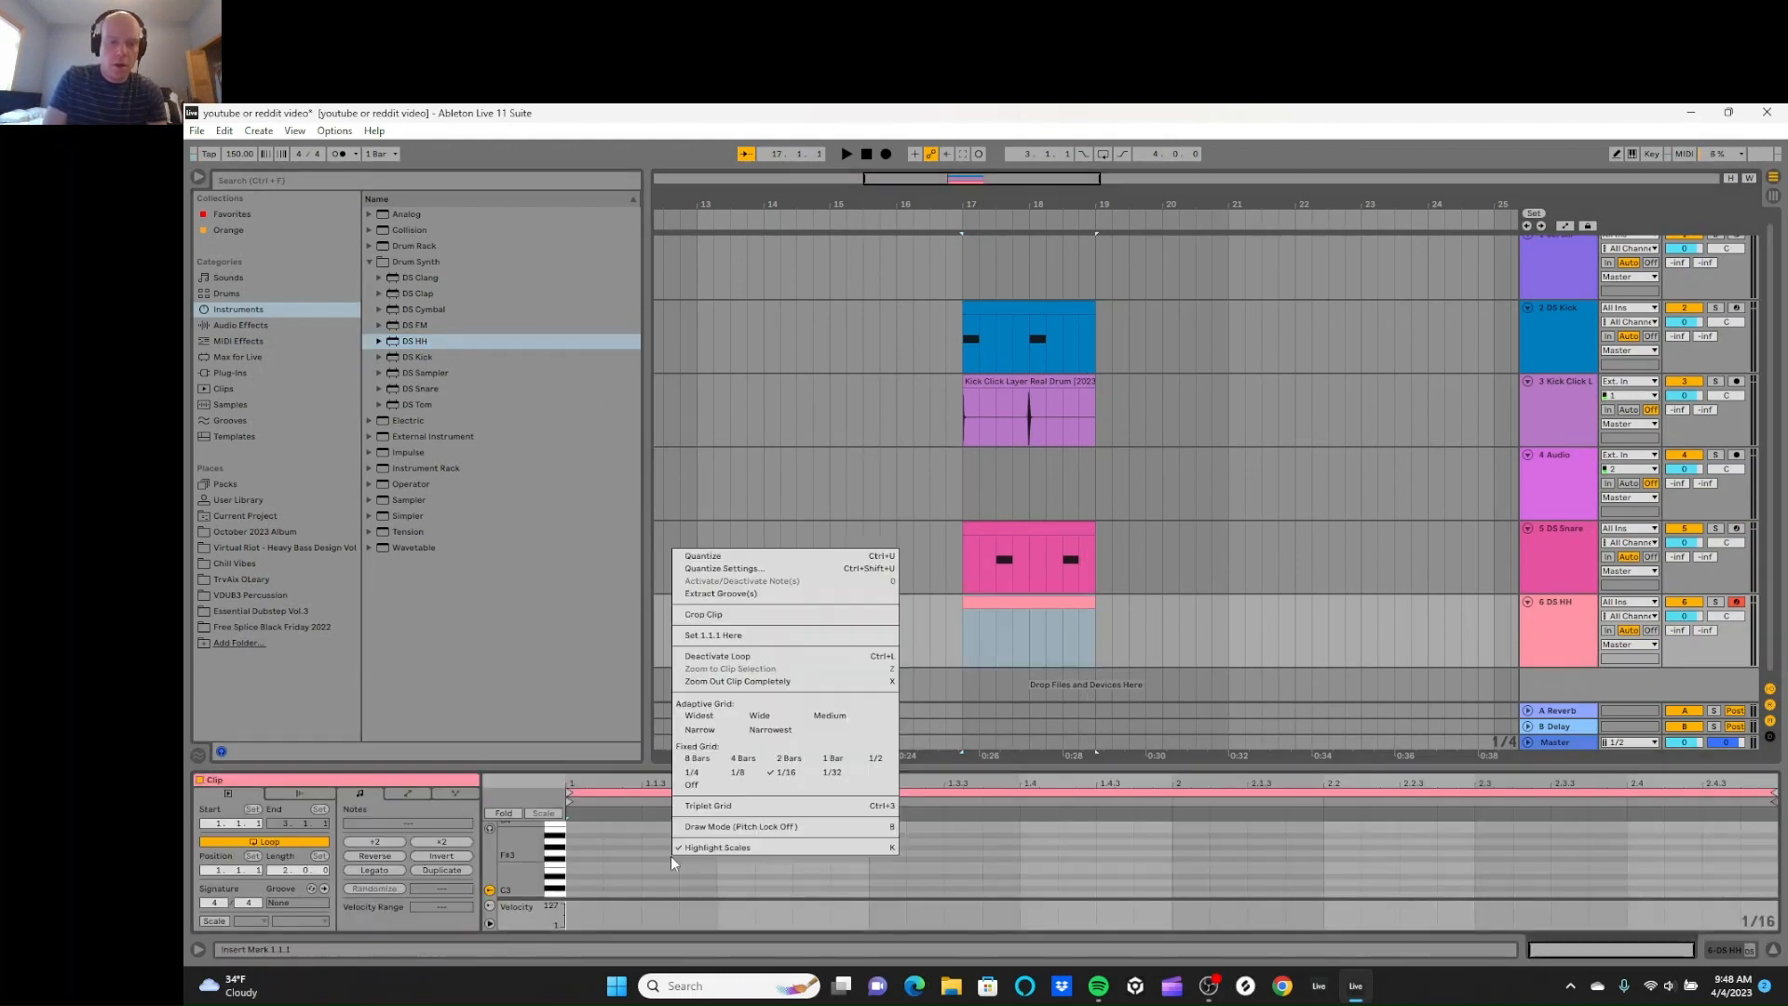
pyautogui.click(785, 772)
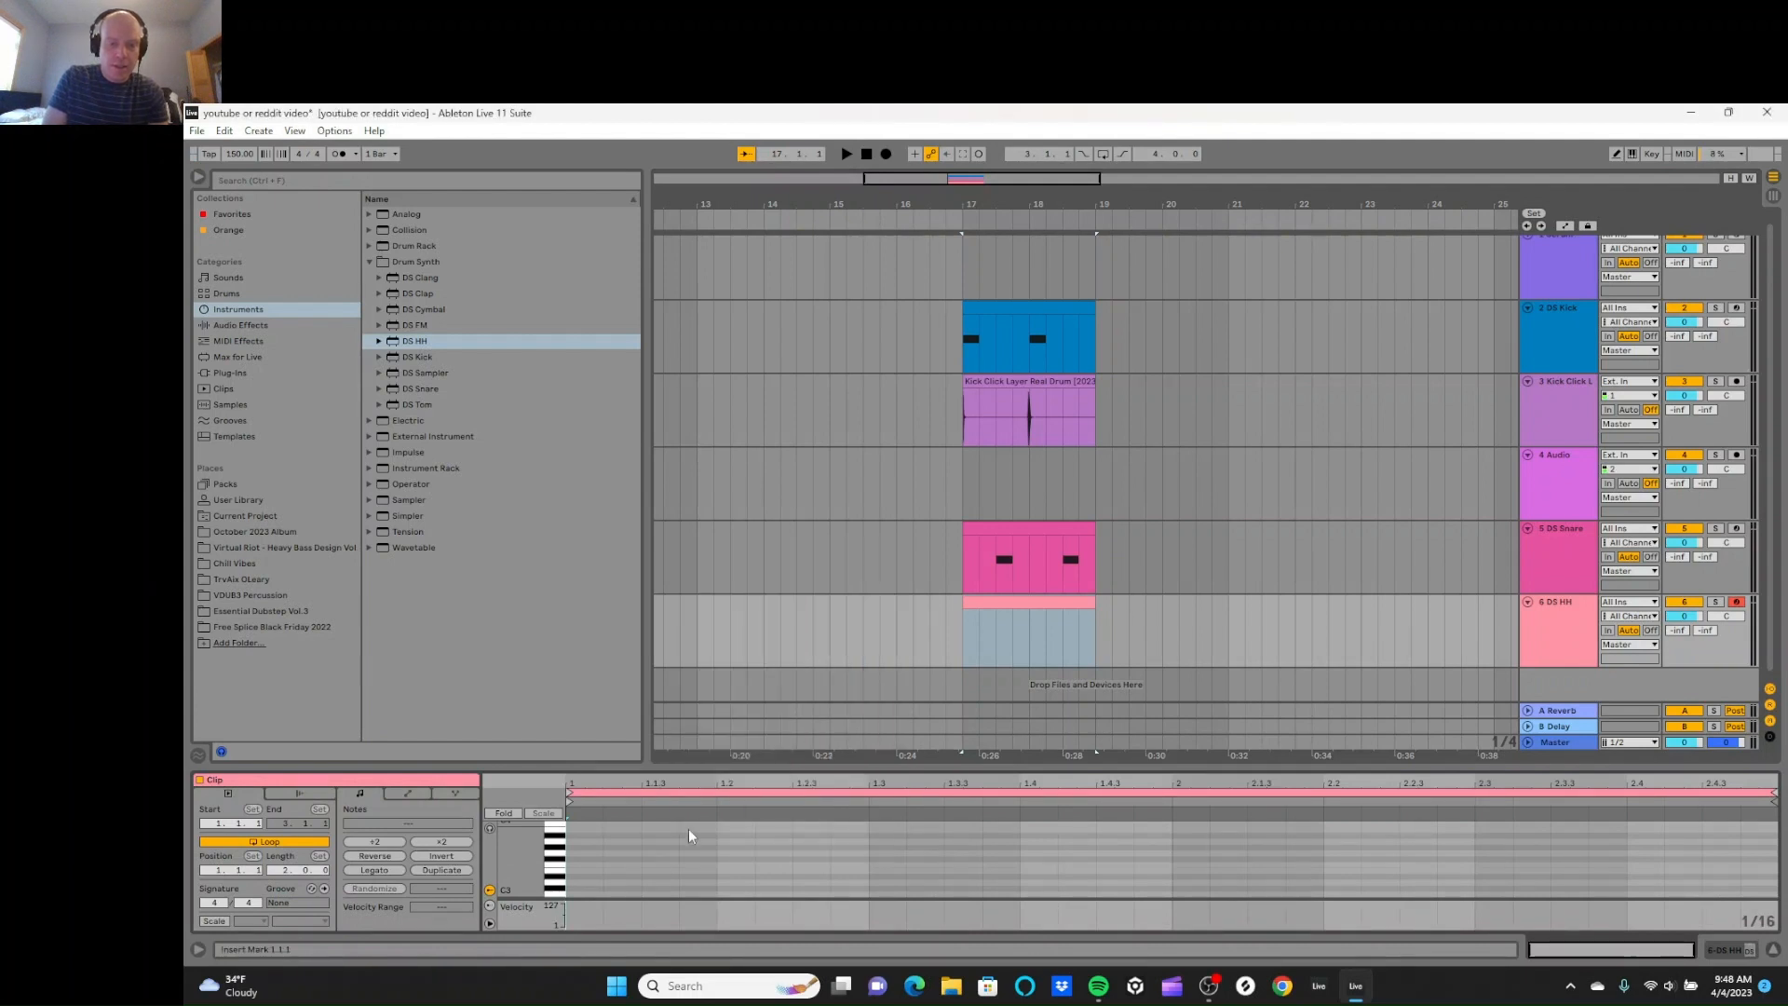
# Step: Draw one beat of C3 sixteenth notes in the hi-hat clip and duplicate it until both bars are filled
pyautogui.click(593, 887)
pyautogui.click(623, 888)
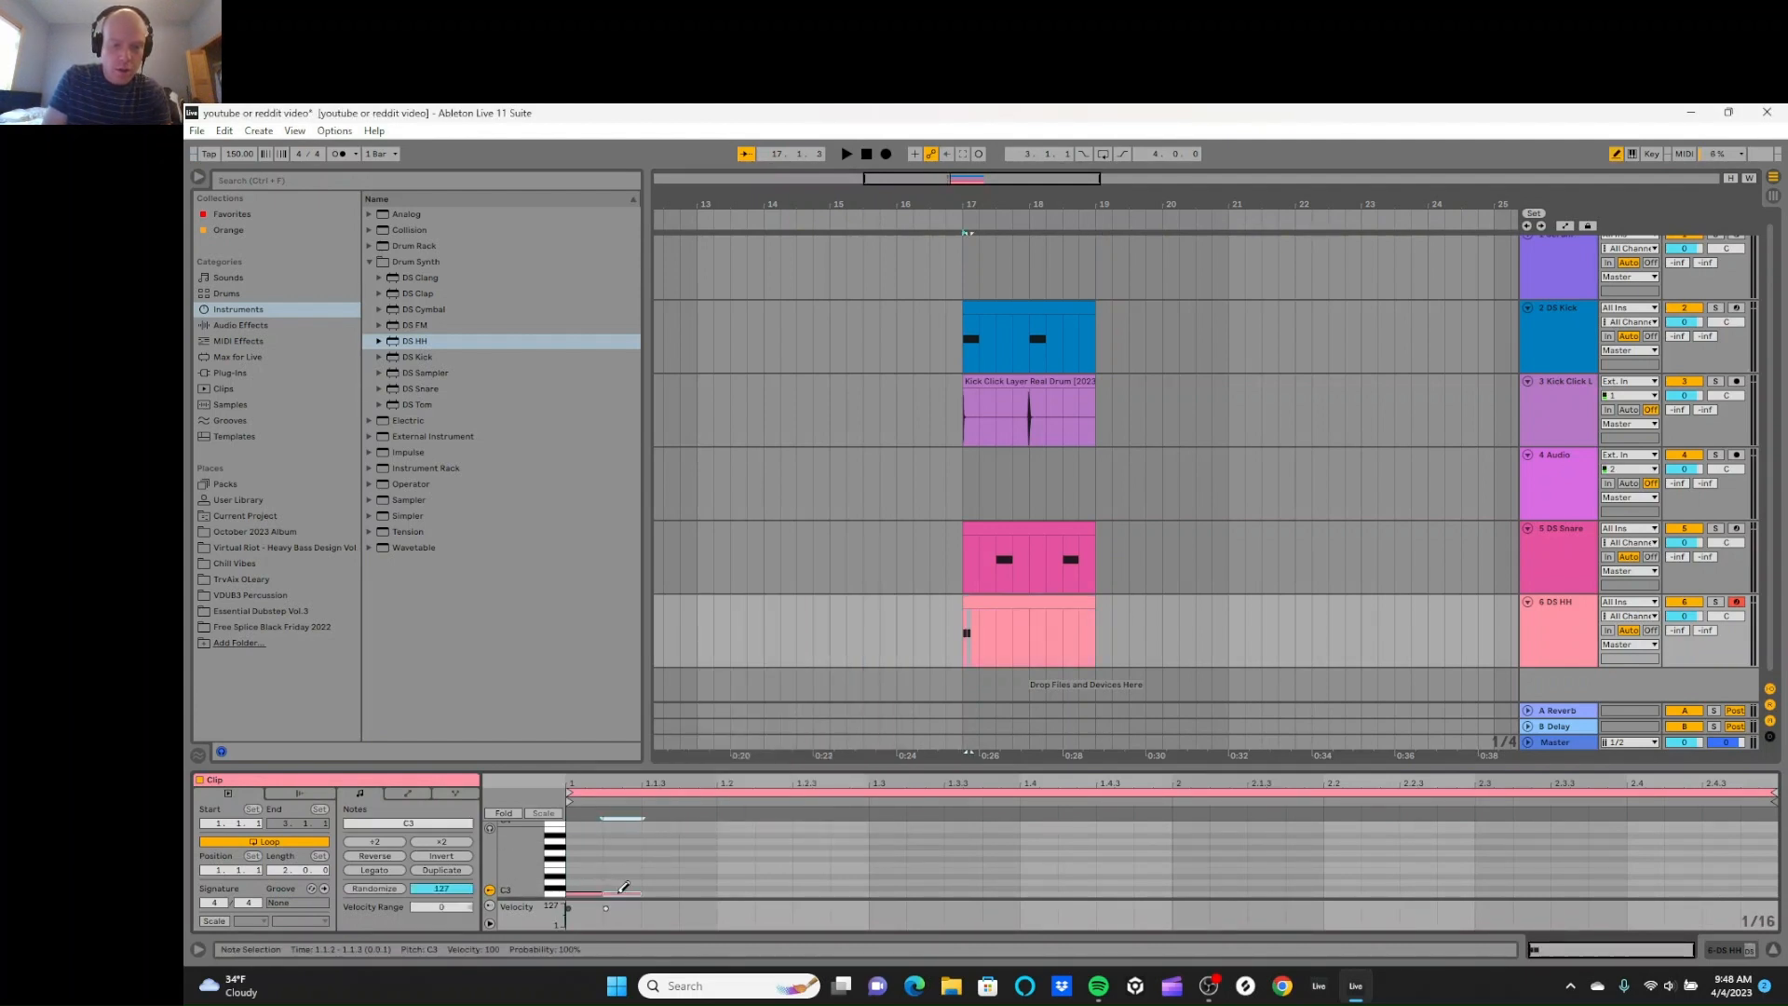
pyautogui.click(664, 888)
pyautogui.click(694, 889)
pyautogui.press('b')
pyautogui.moveTo(715, 871); pyautogui.dragTo(596, 910)
pyautogui.hotkey('ctrl', 'd')
pyautogui.hotkey('ctrl', 'd')
pyautogui.hotkey('ctrl', 'd')
pyautogui.hotkey('ctrl', 'd')
pyautogui.hotkey('ctrl', 'd')
pyautogui.hotkey('ctrl', 'd')
pyautogui.hotkey('ctrl', 'd')
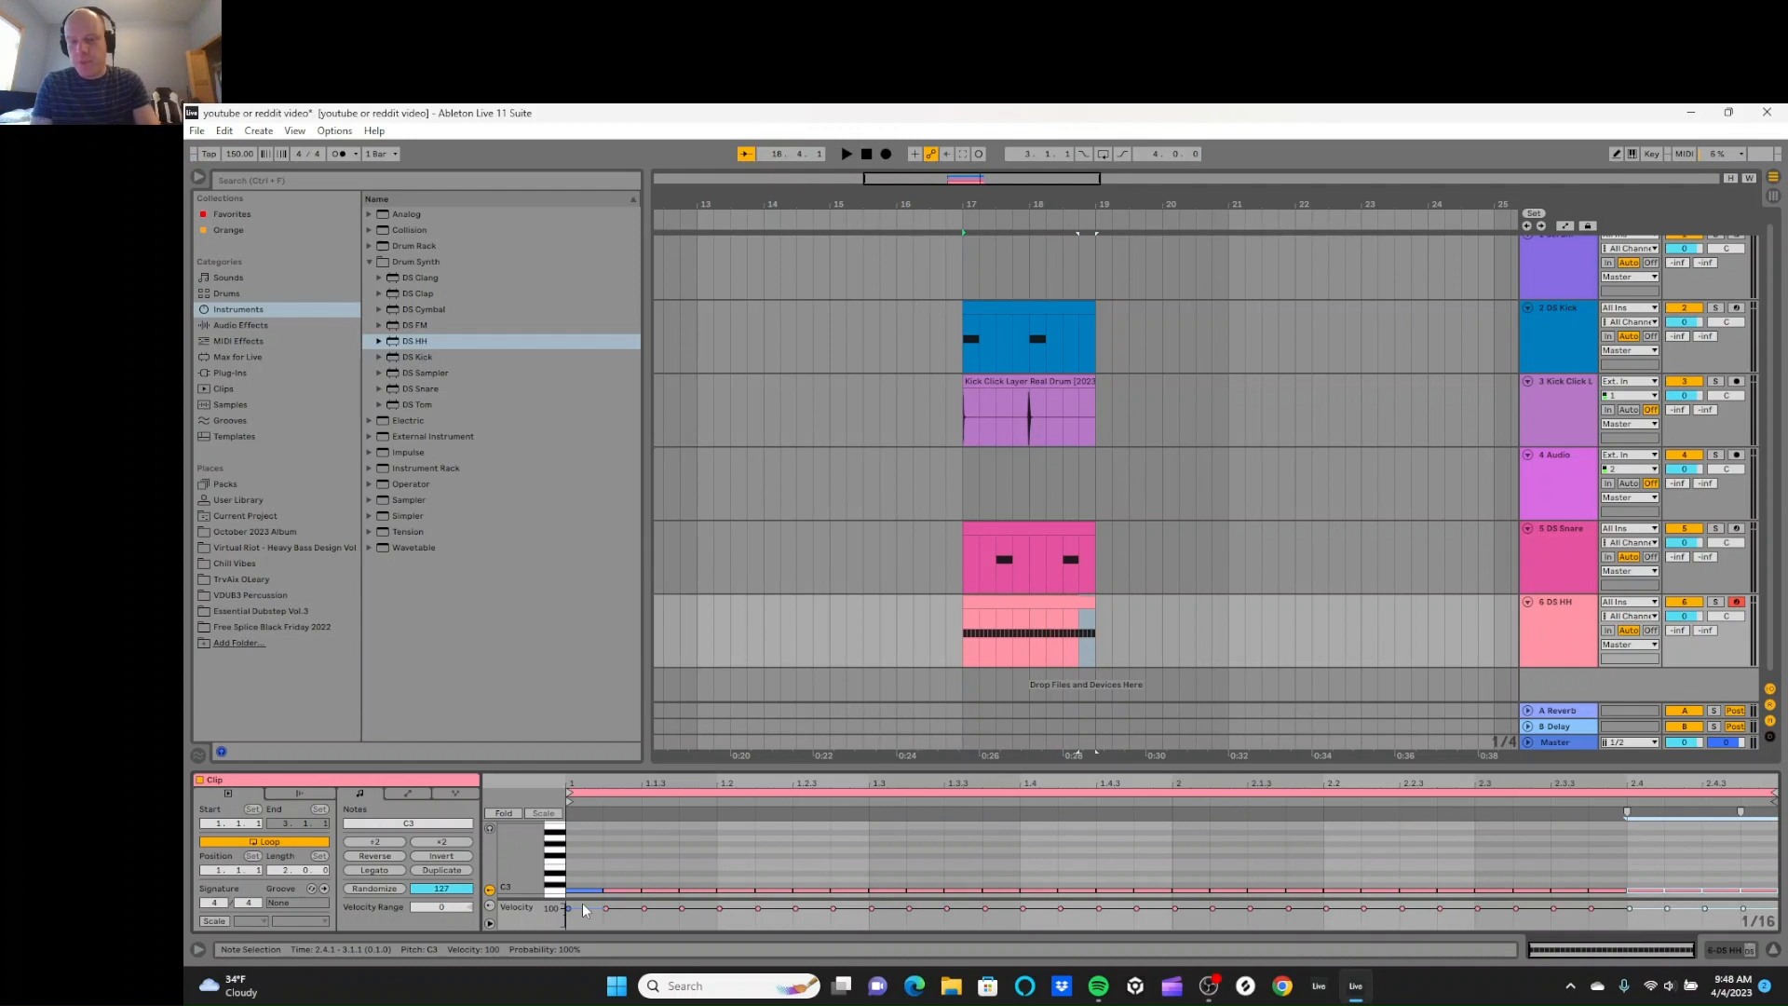
# Step: Delete the empty audio track and switch DS Snare to the LP filter with its tune at 55.2%
pyautogui.click(1572, 478)
pyautogui.press('Delete')
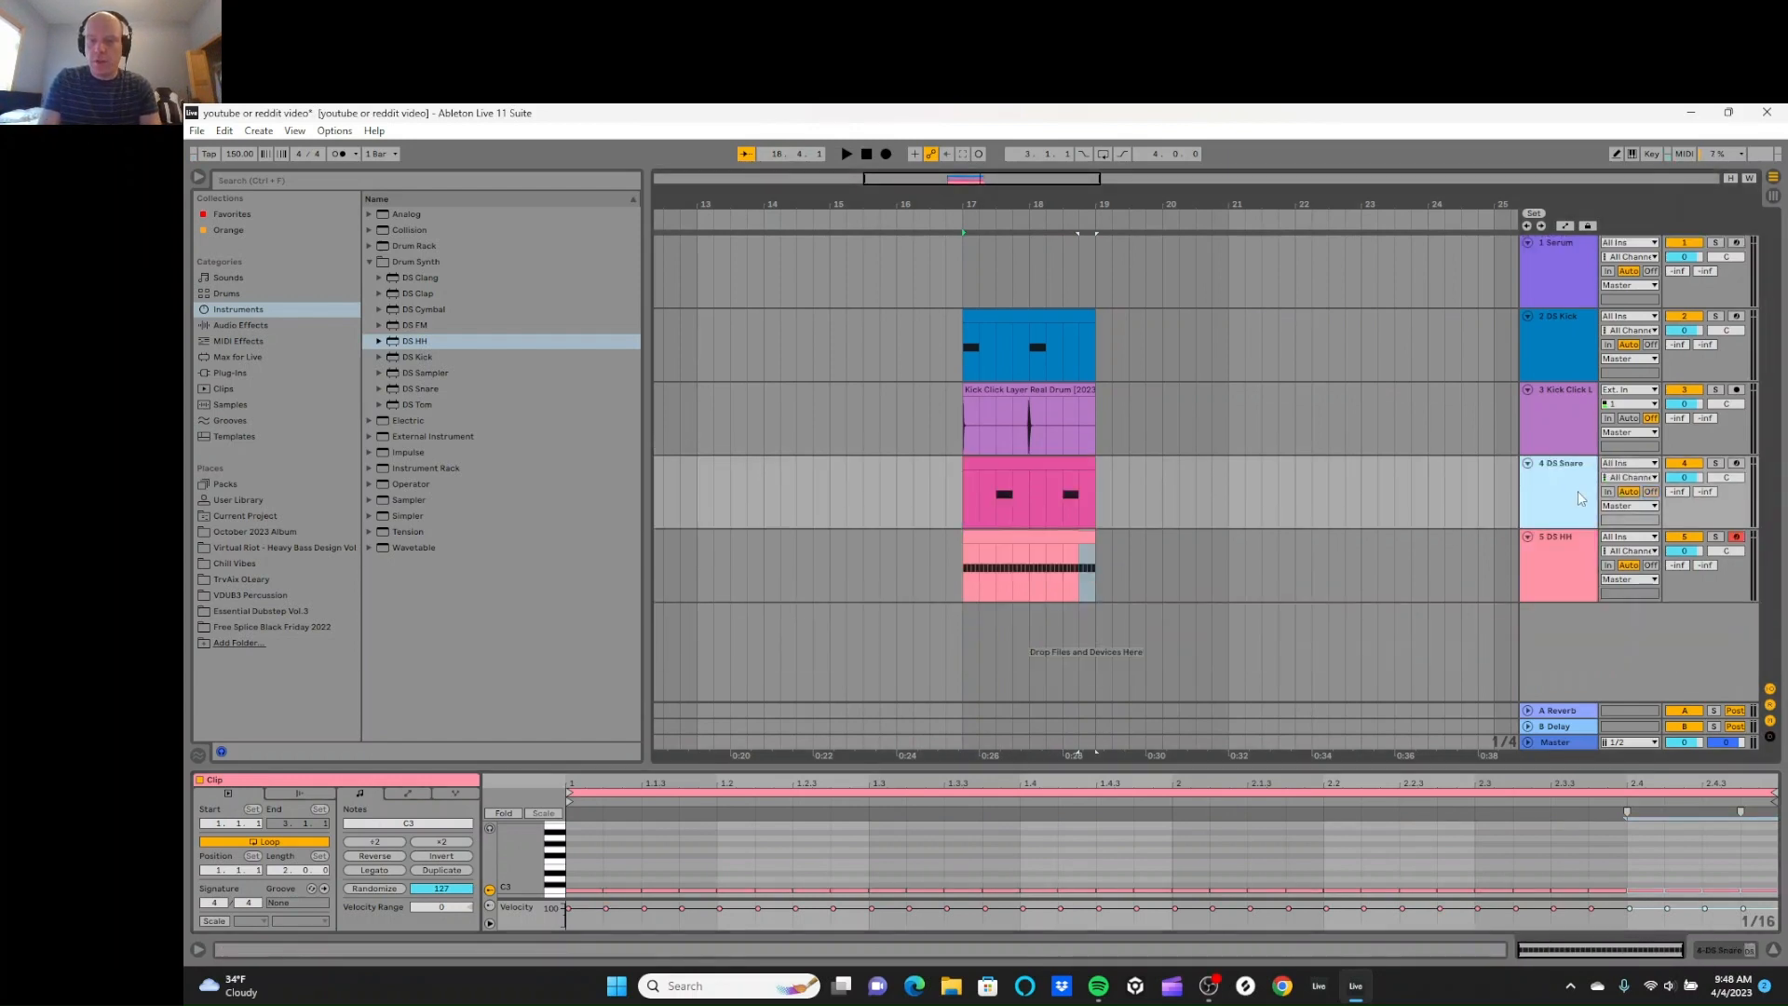
pyautogui.hotkey('shift', 'Tab')
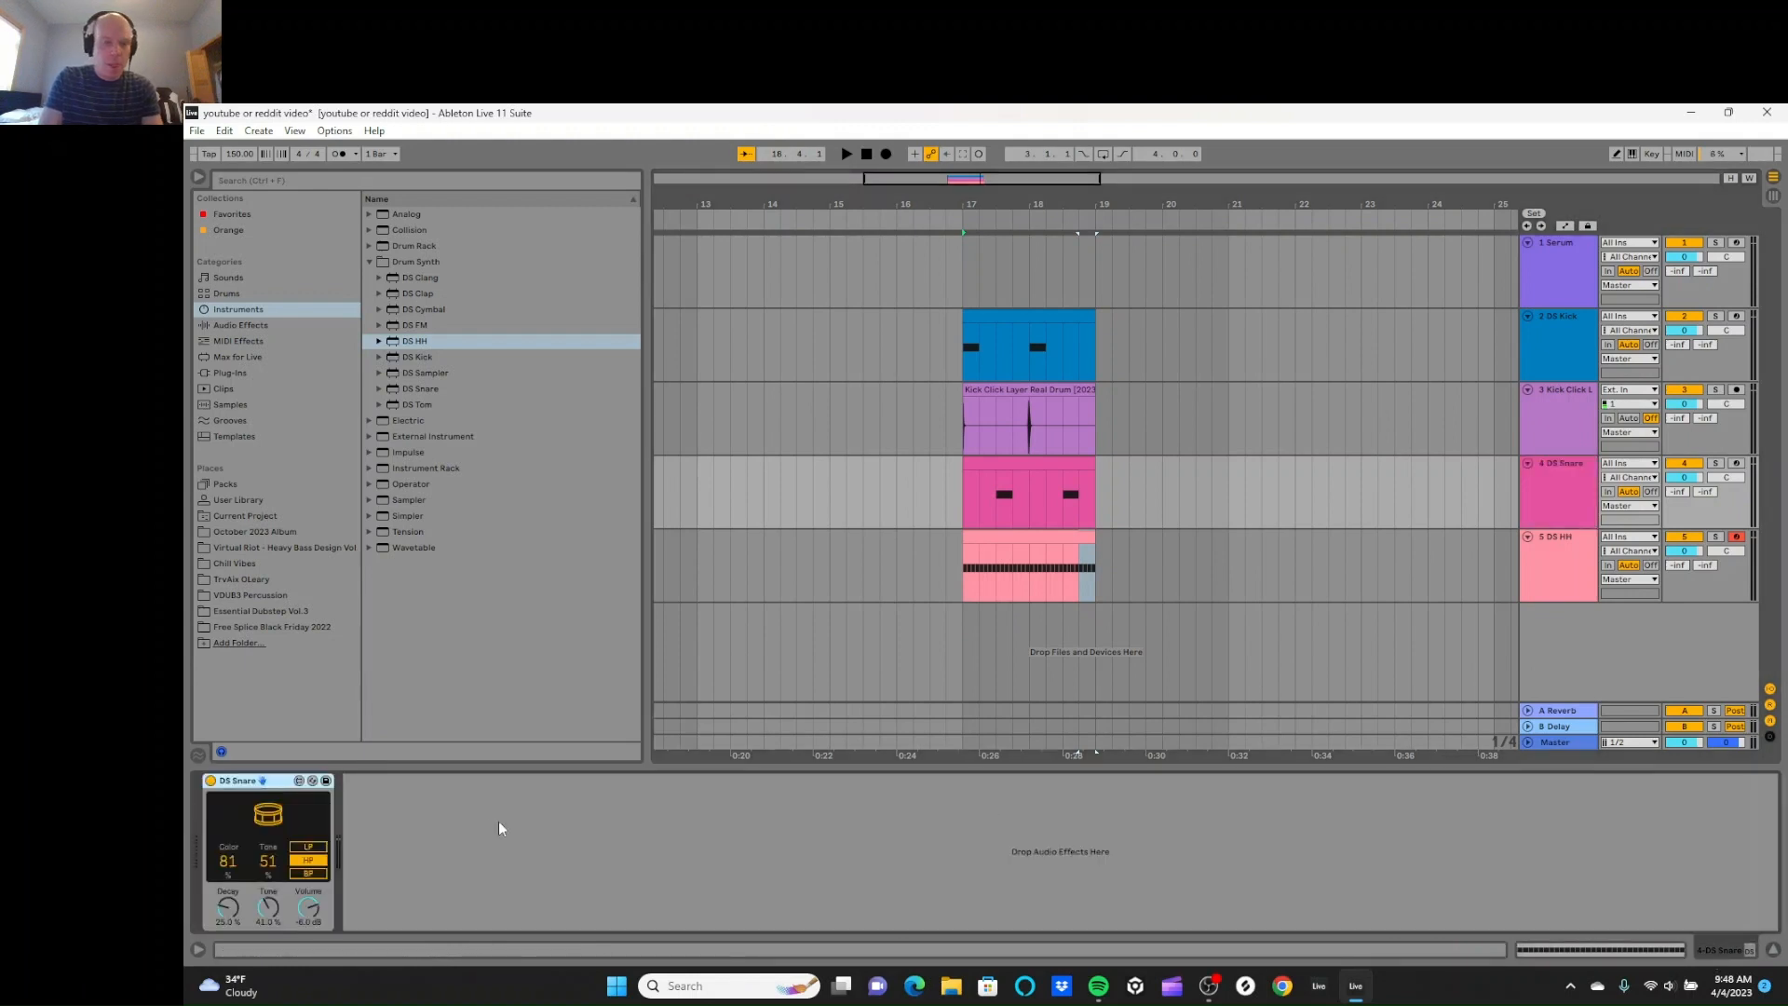
pyautogui.click(321, 848)
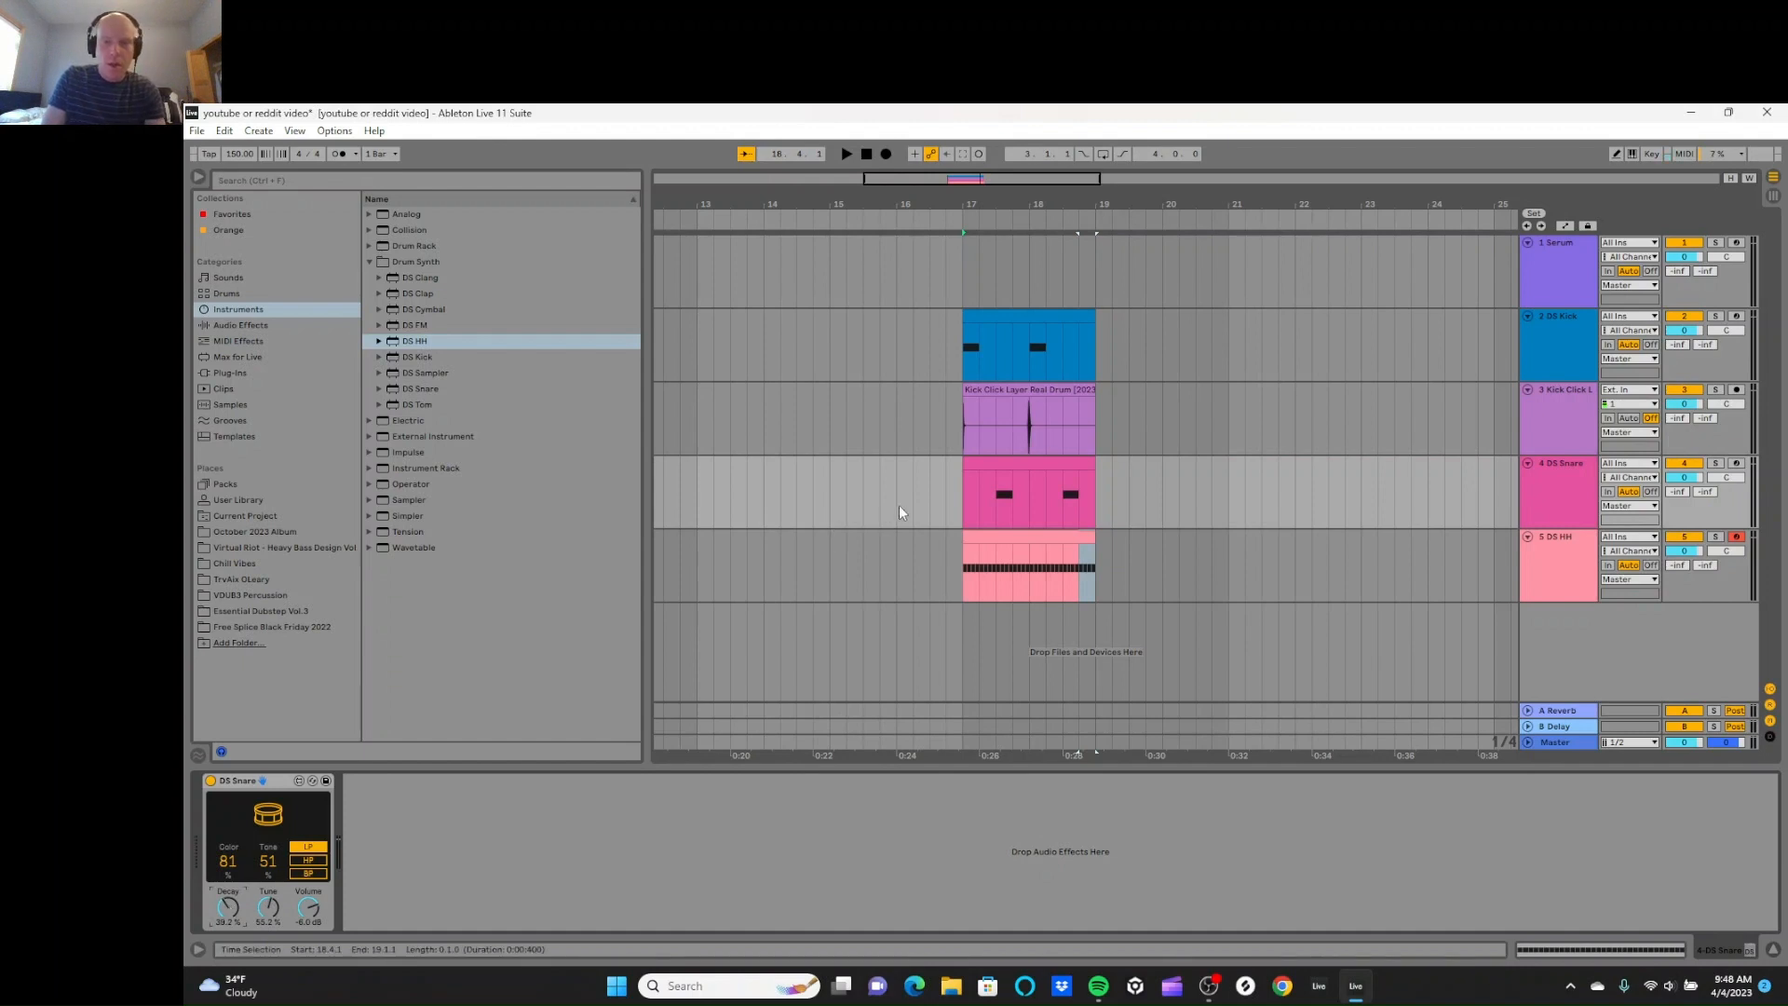
# Step: Play the beat from just before bar 17, stop it and raise the DS Snare's decay to 61.0%
pyautogui.click(953, 505)
pyautogui.click(846, 157)
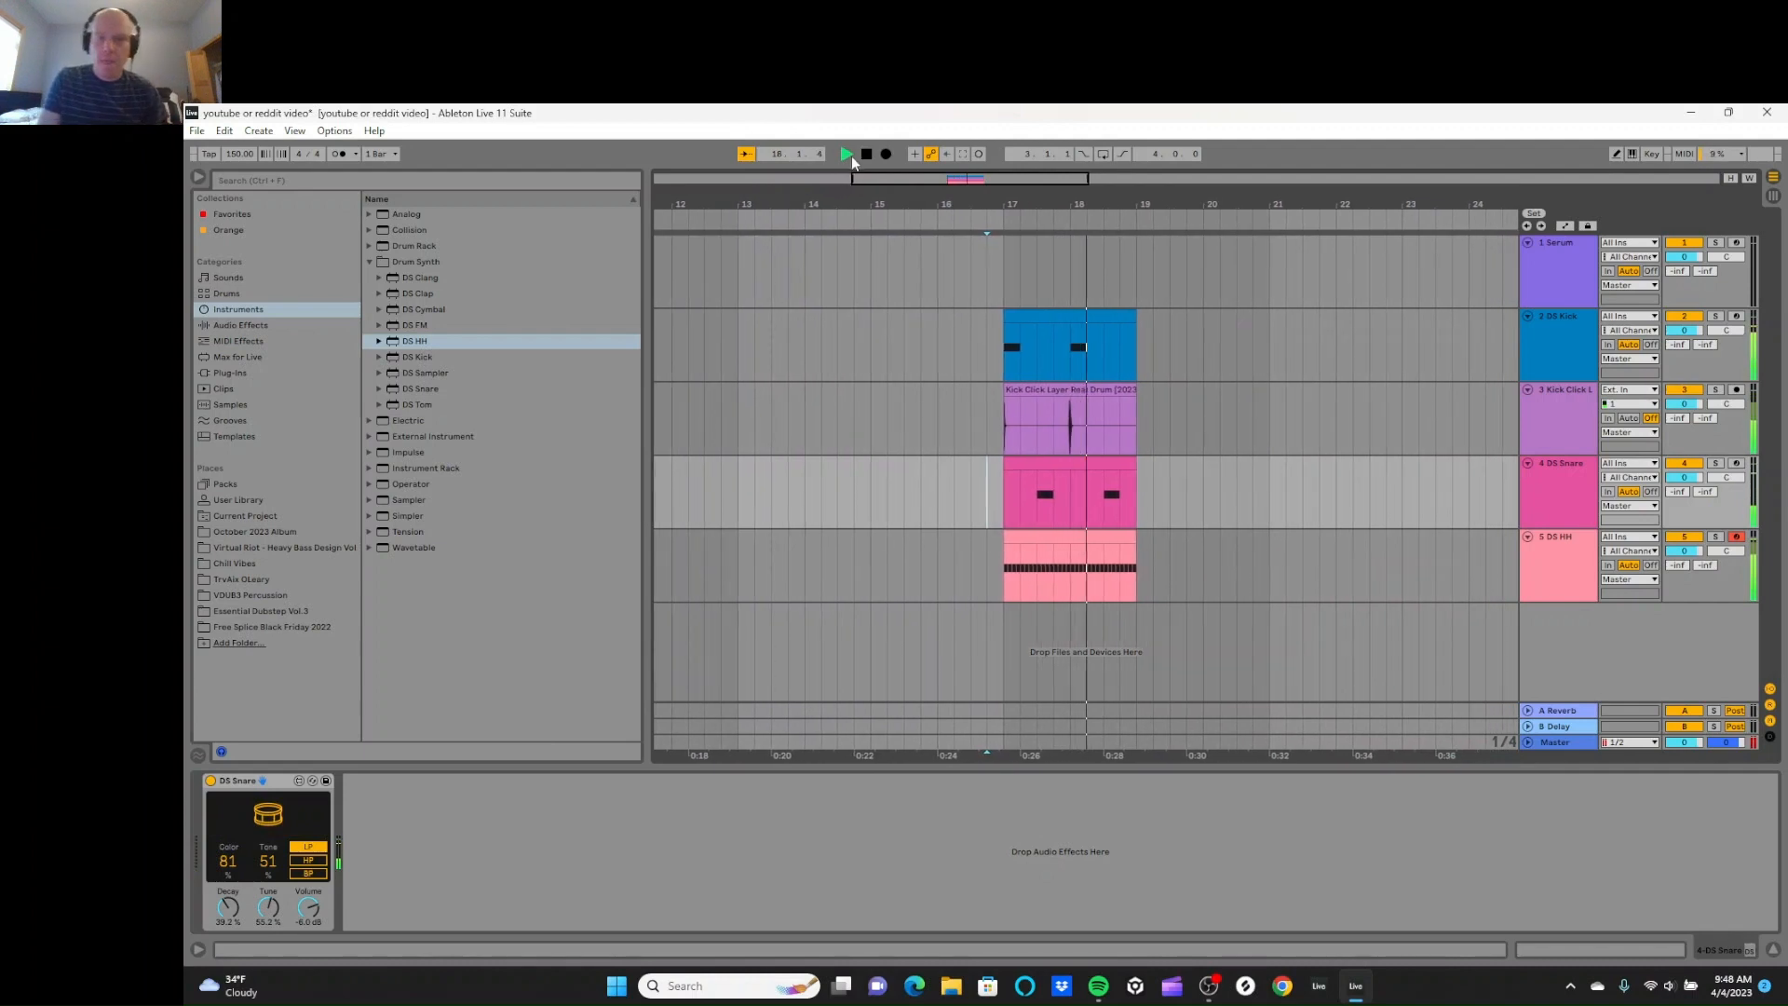
pyautogui.click(866, 154)
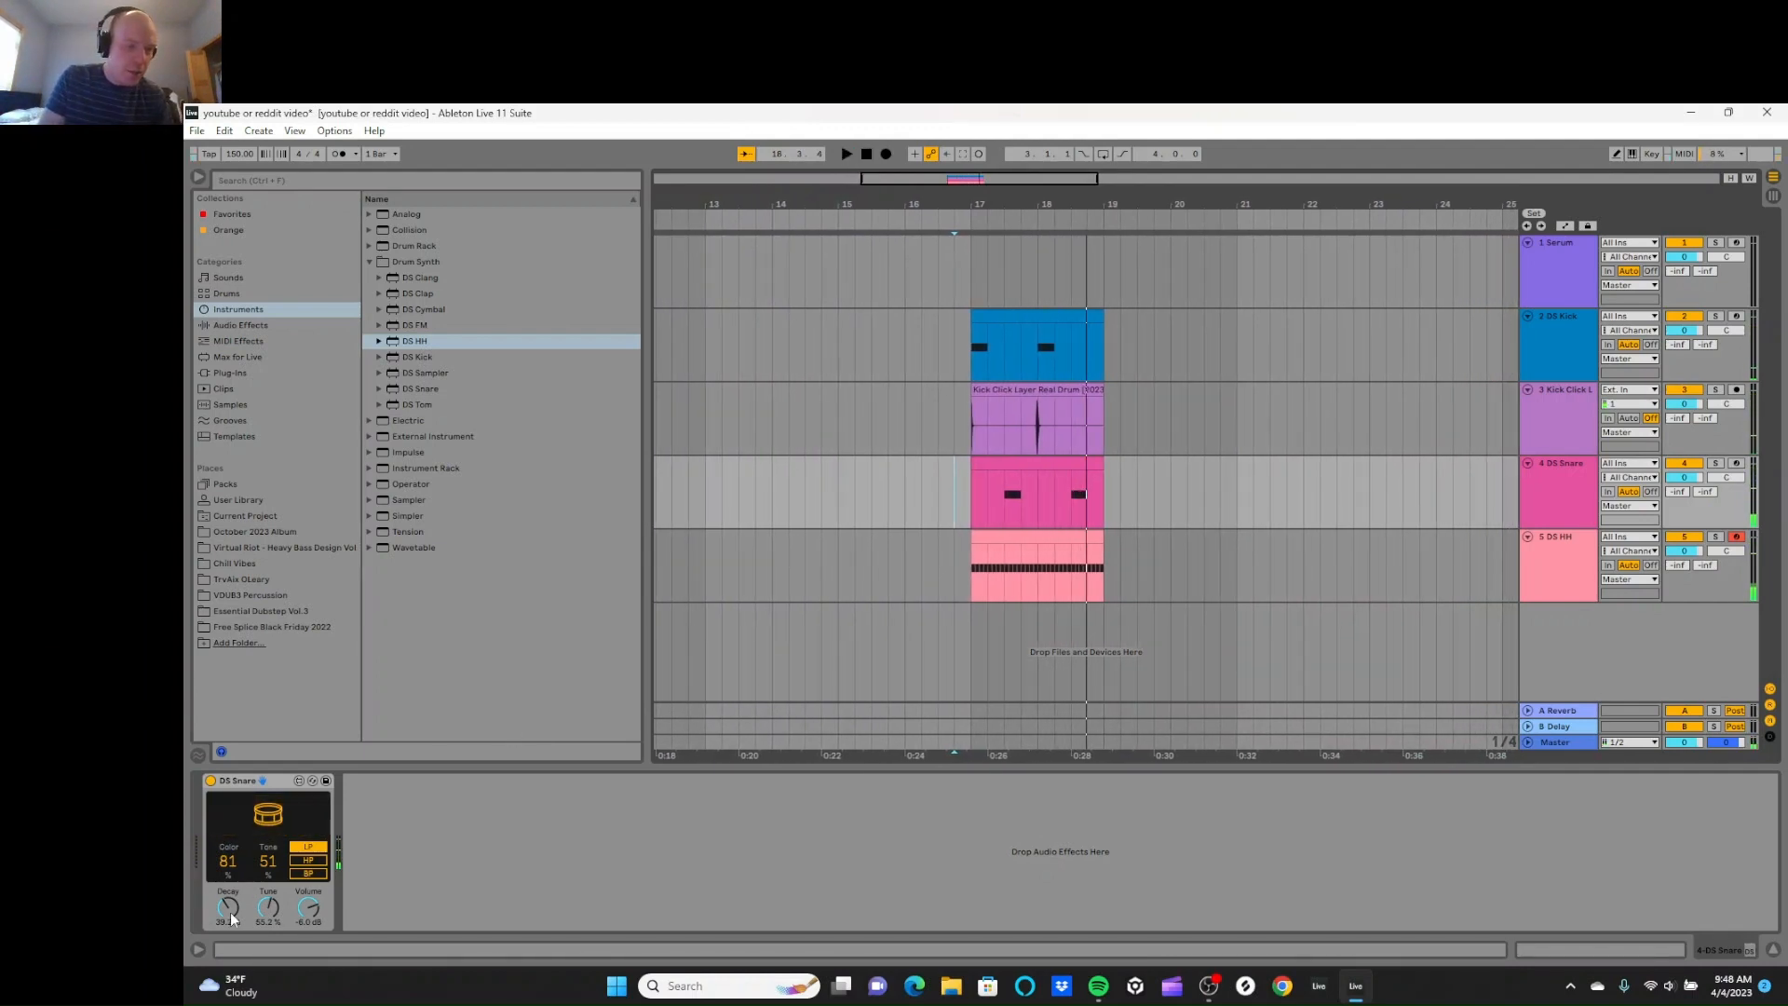
pyautogui.moveTo(231, 919); pyautogui.dragTo(232, 898)
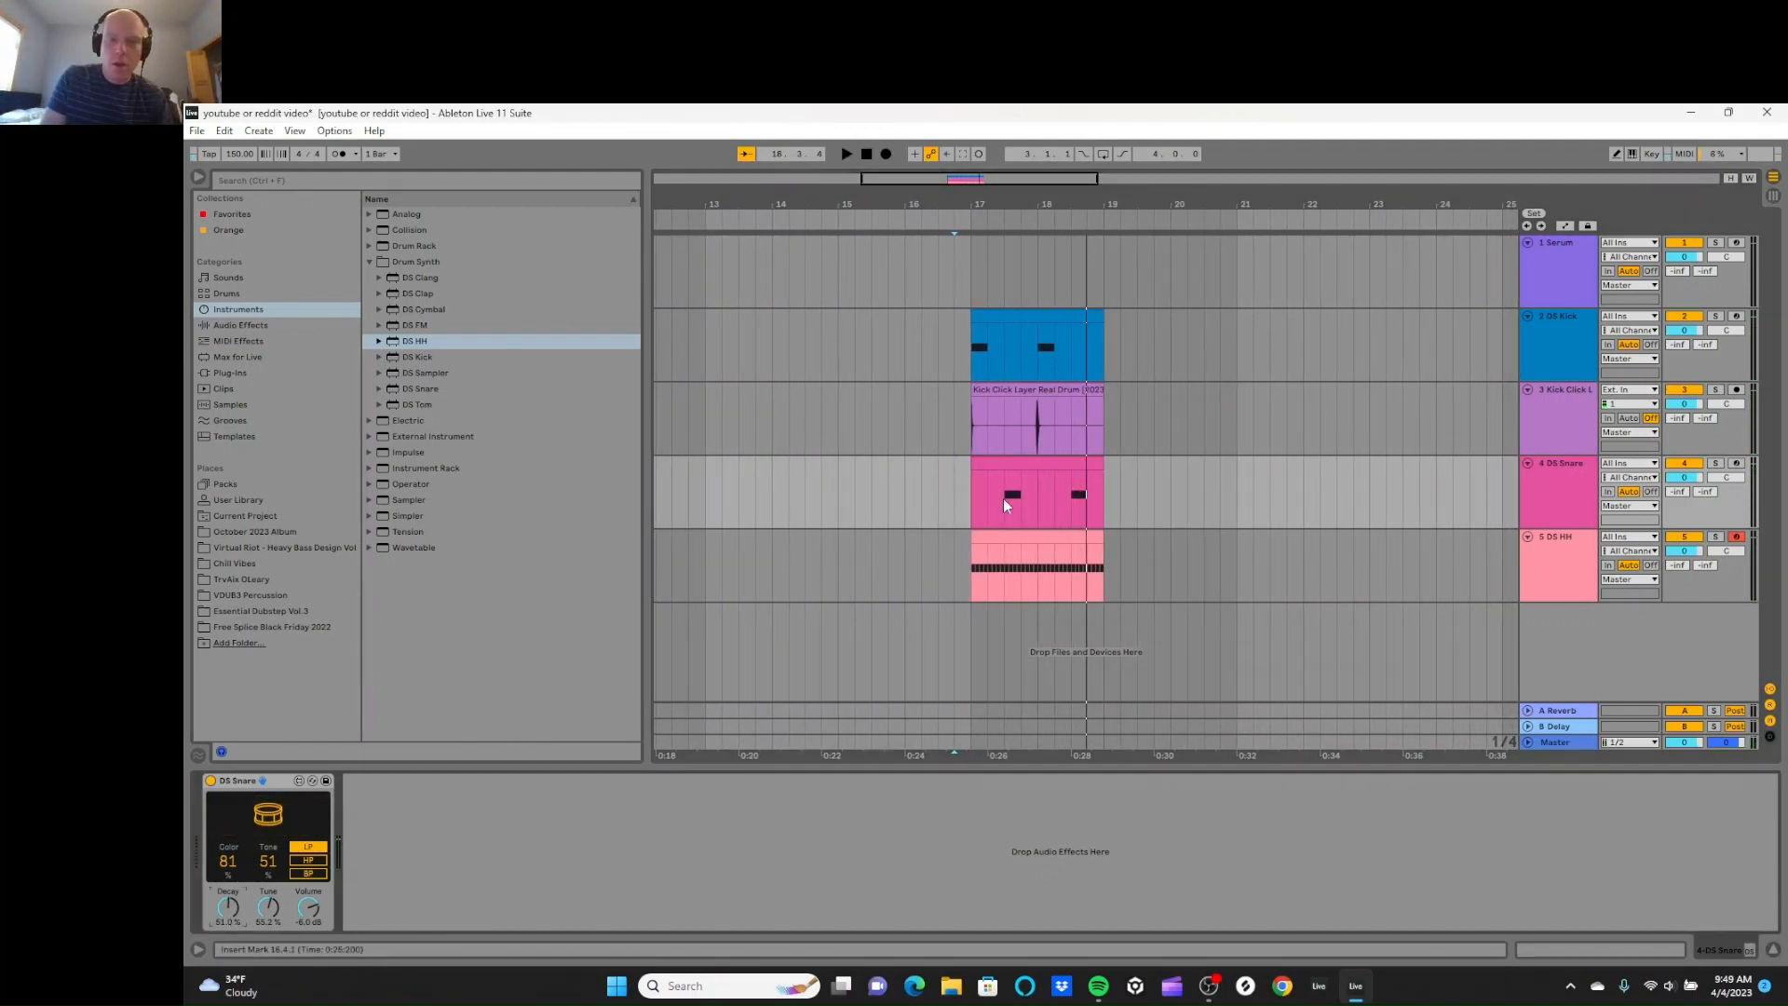
# Step: Play the beat again with the changed snare decay, hiding the Serum window, and stop playback
pyautogui.moveTo(1003, 499); pyautogui.dragTo(860, 159)
pyautogui.click(849, 155)
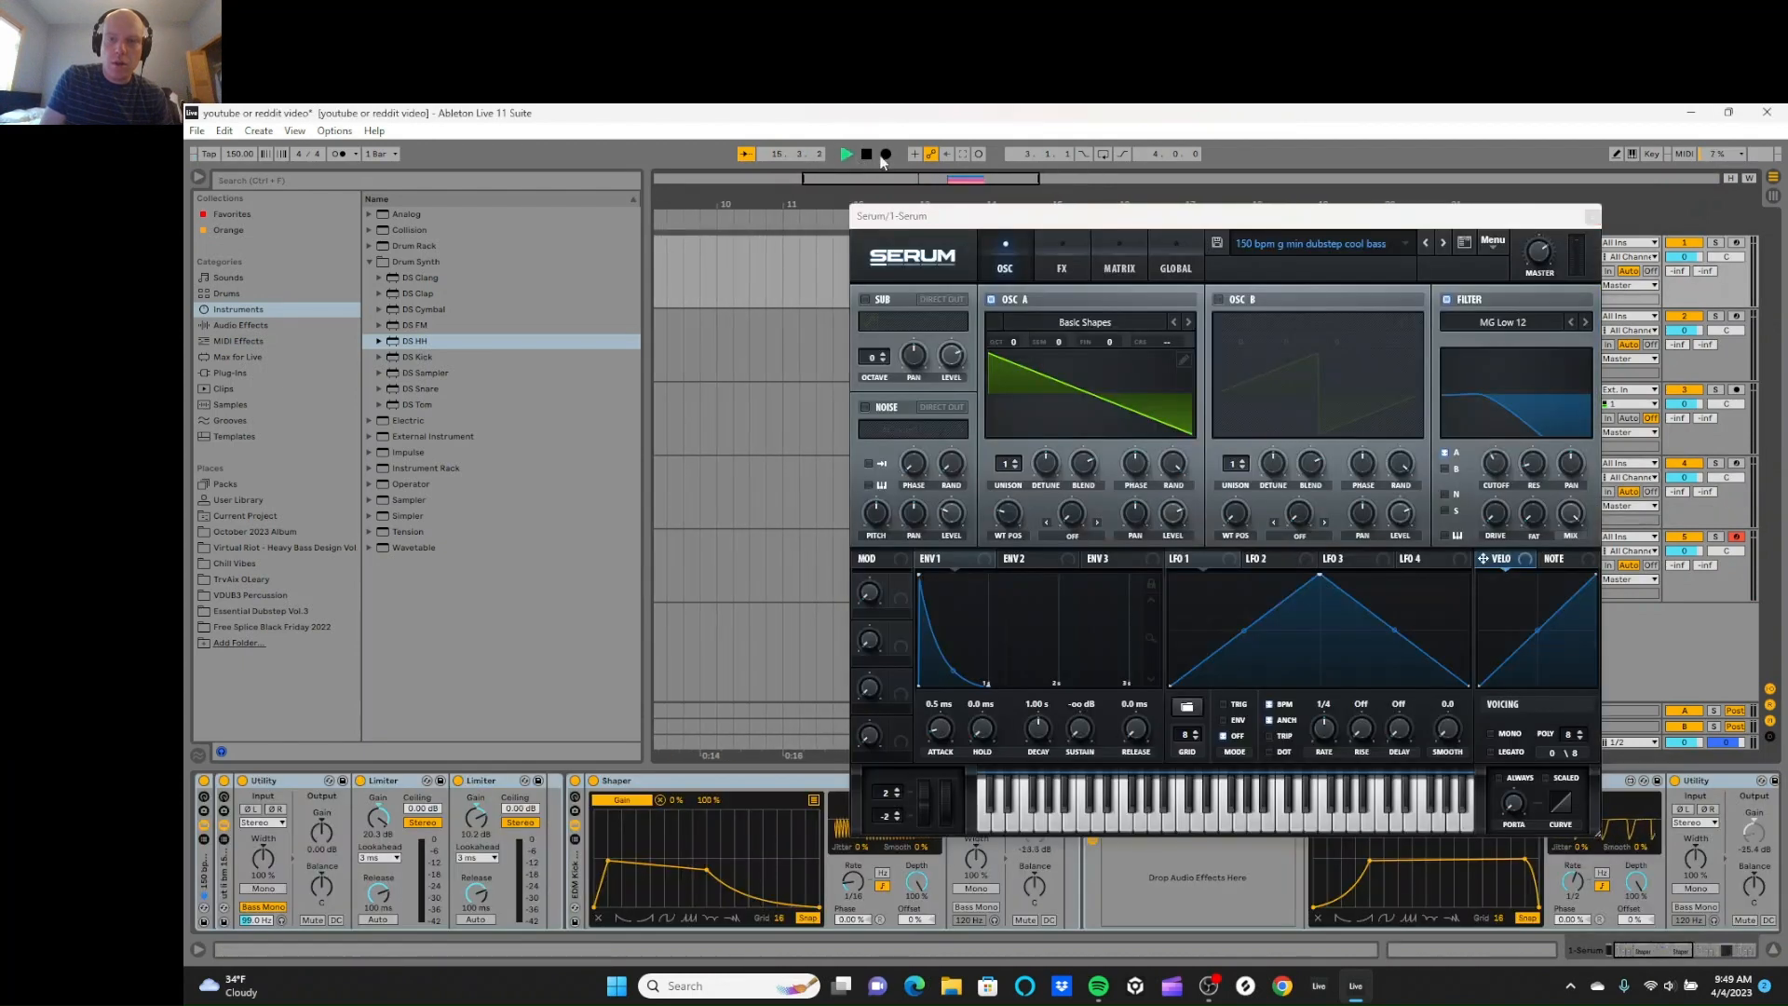
pyautogui.hotkey('ctrl', 'alt', 'p')
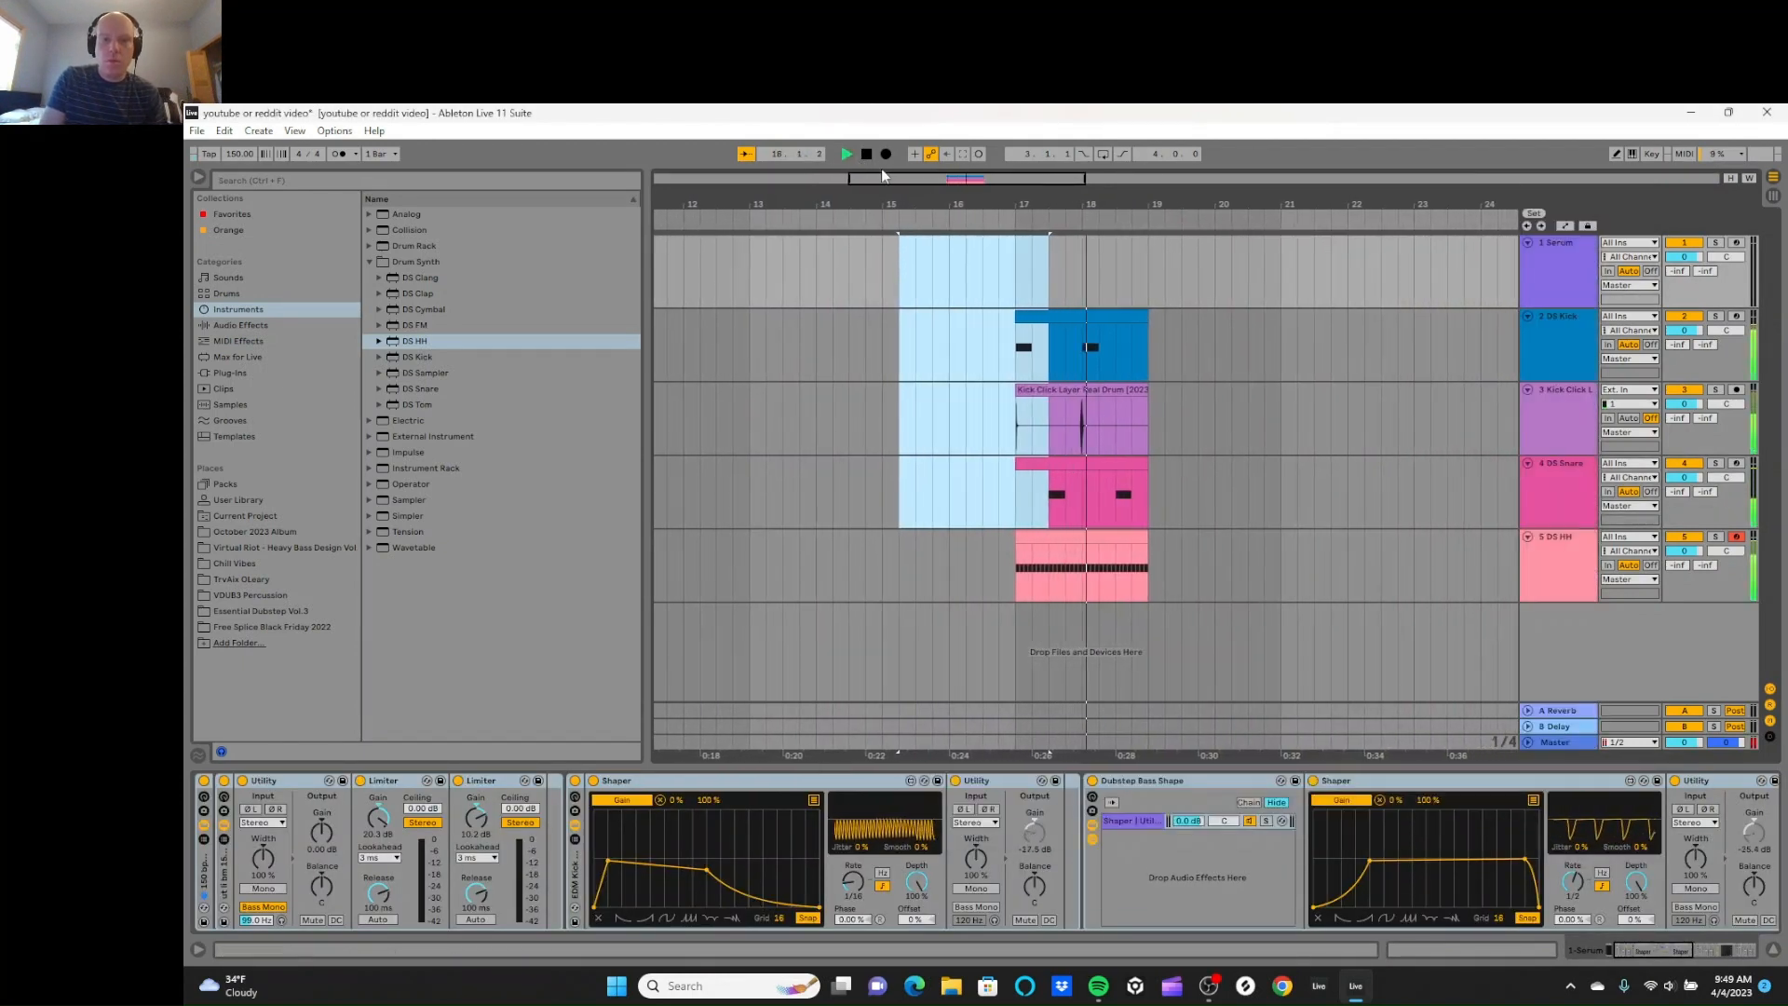
pyautogui.press('space')
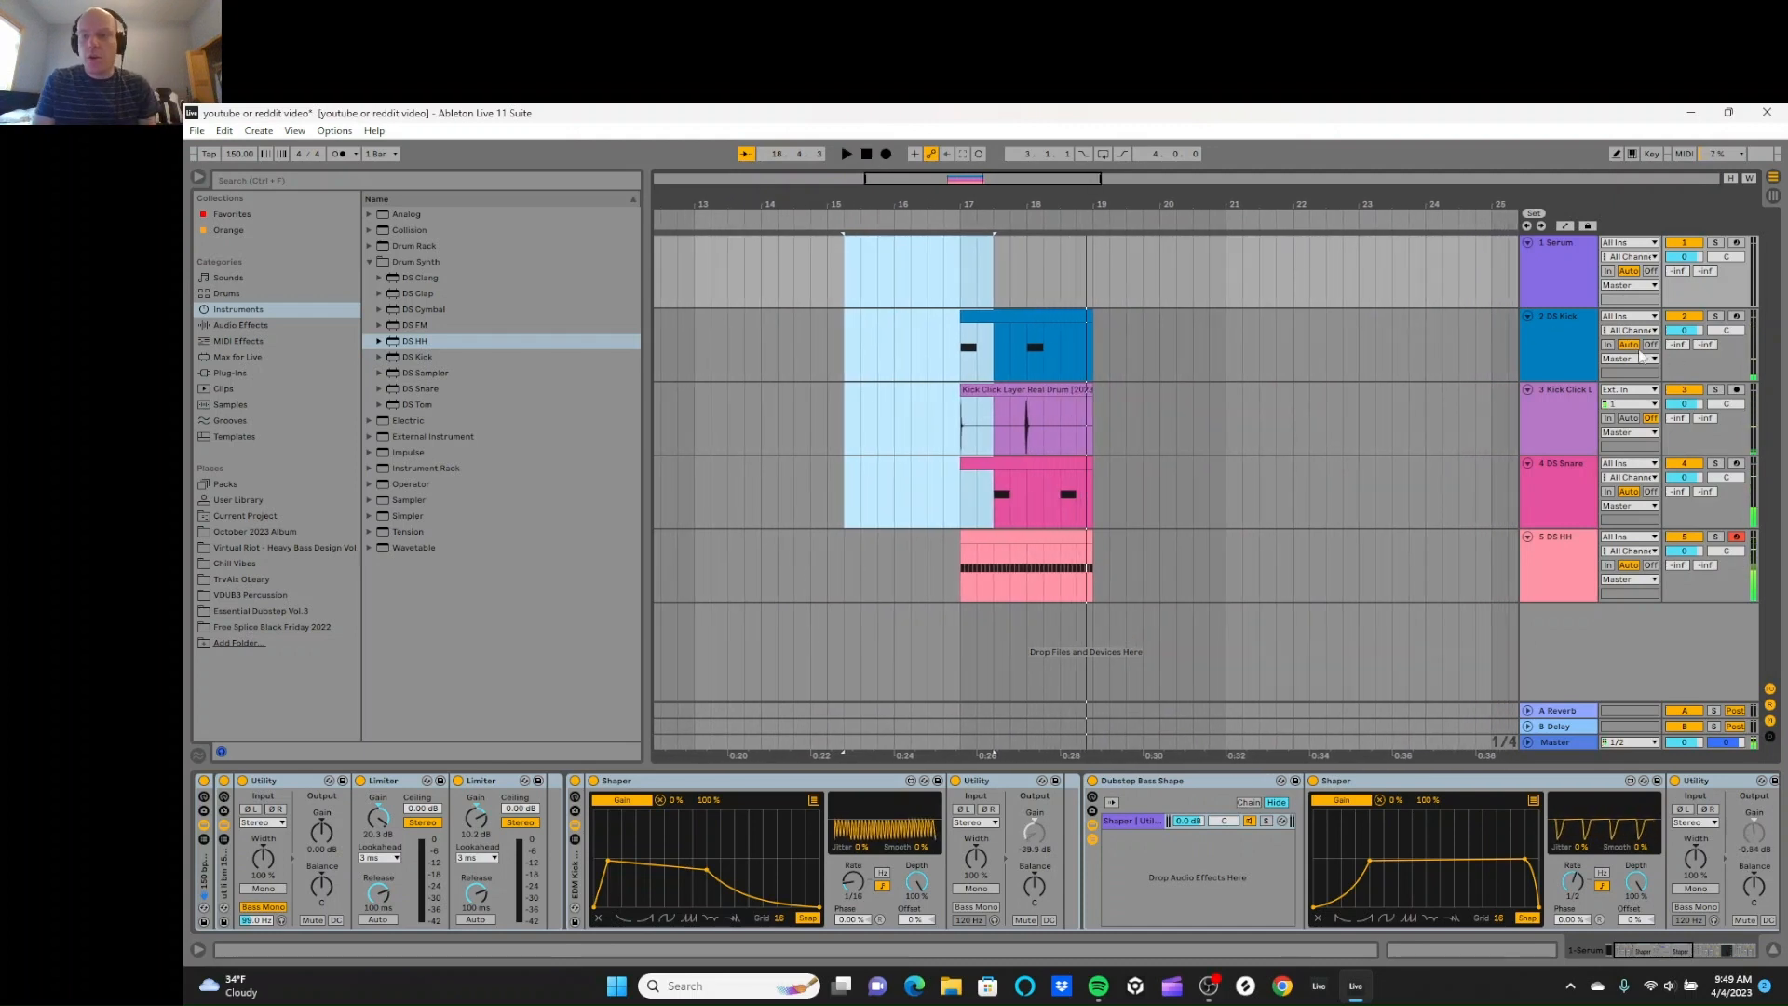
# Step: Load the favorite rack "ut li bm 150 bpm.adg" onto the DS Kick track
pyautogui.click(1583, 350)
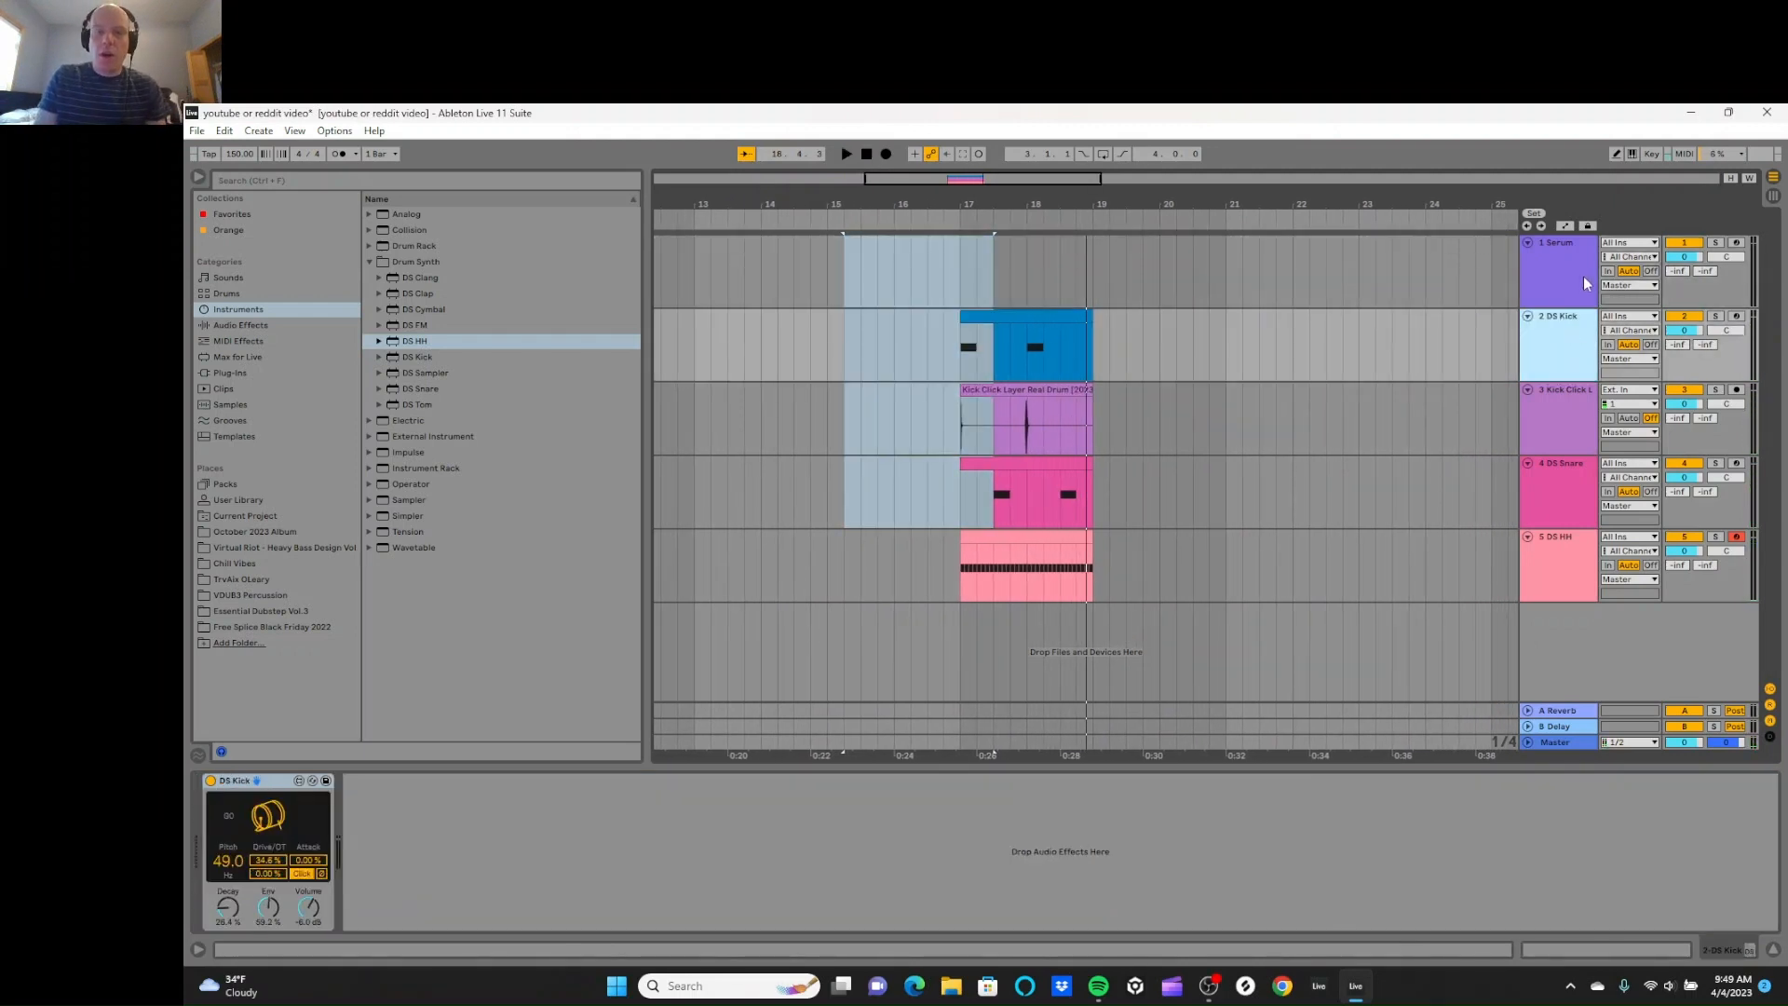
pyautogui.click(294, 216)
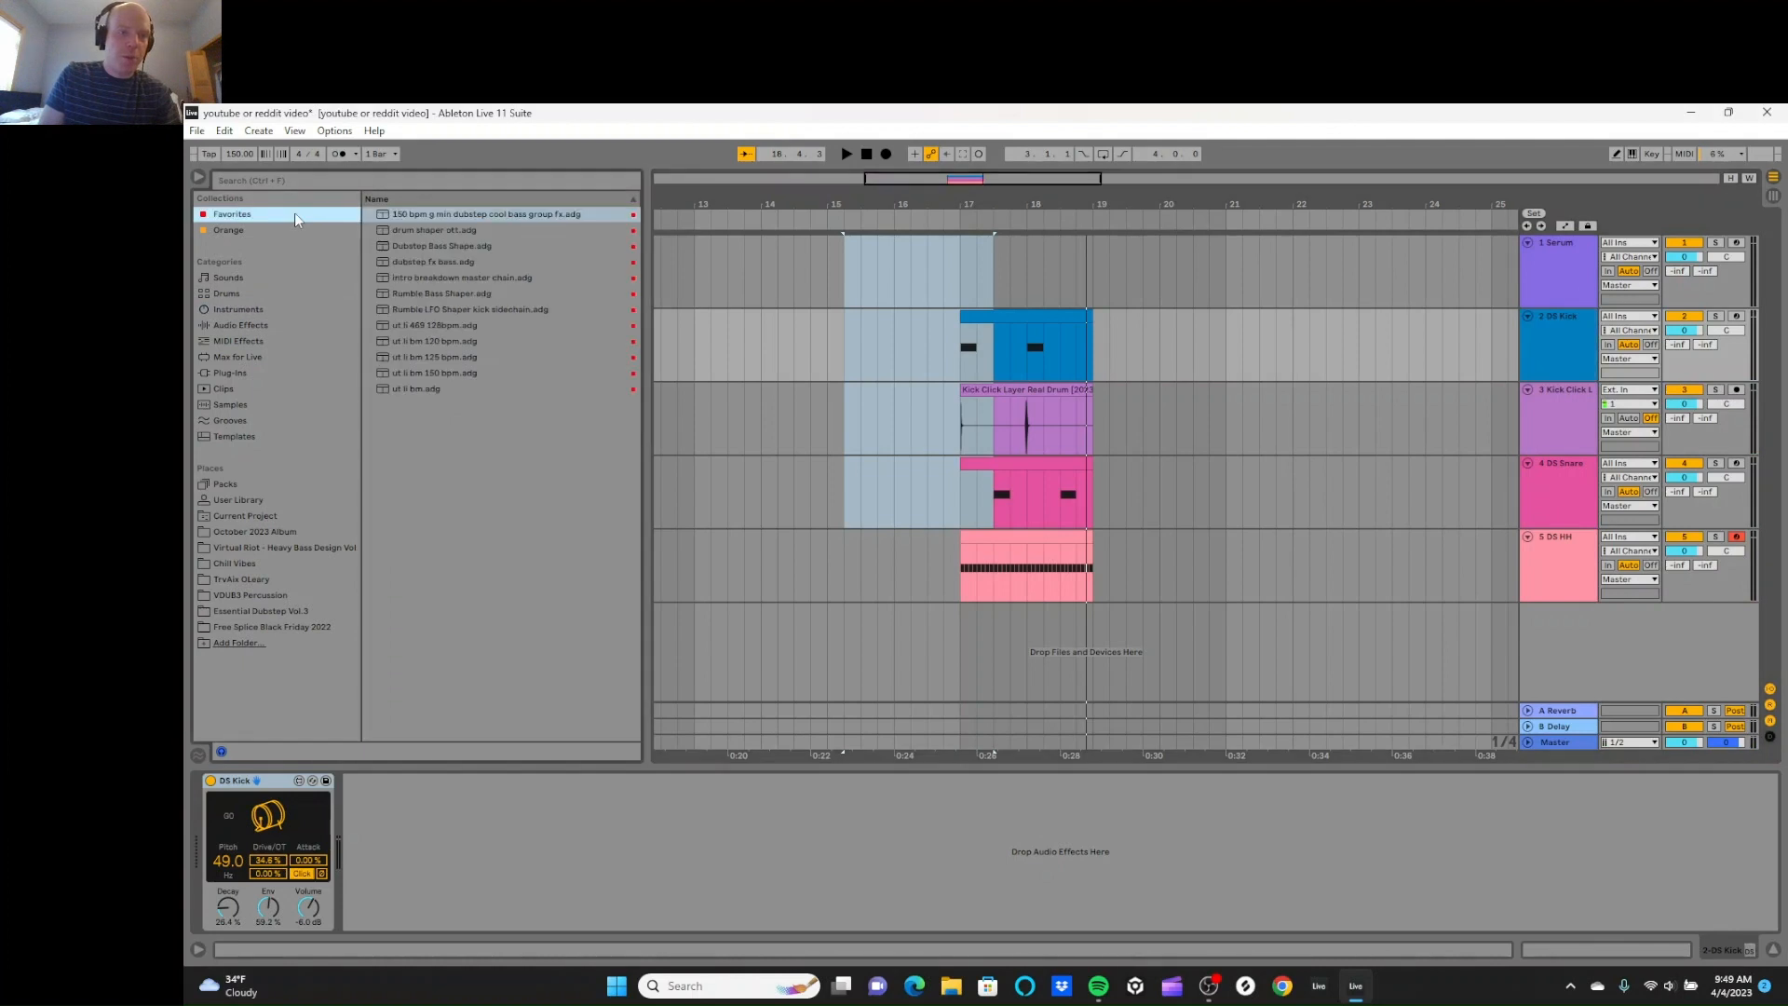
pyautogui.click(472, 373)
pyautogui.doubleClick(472, 373)
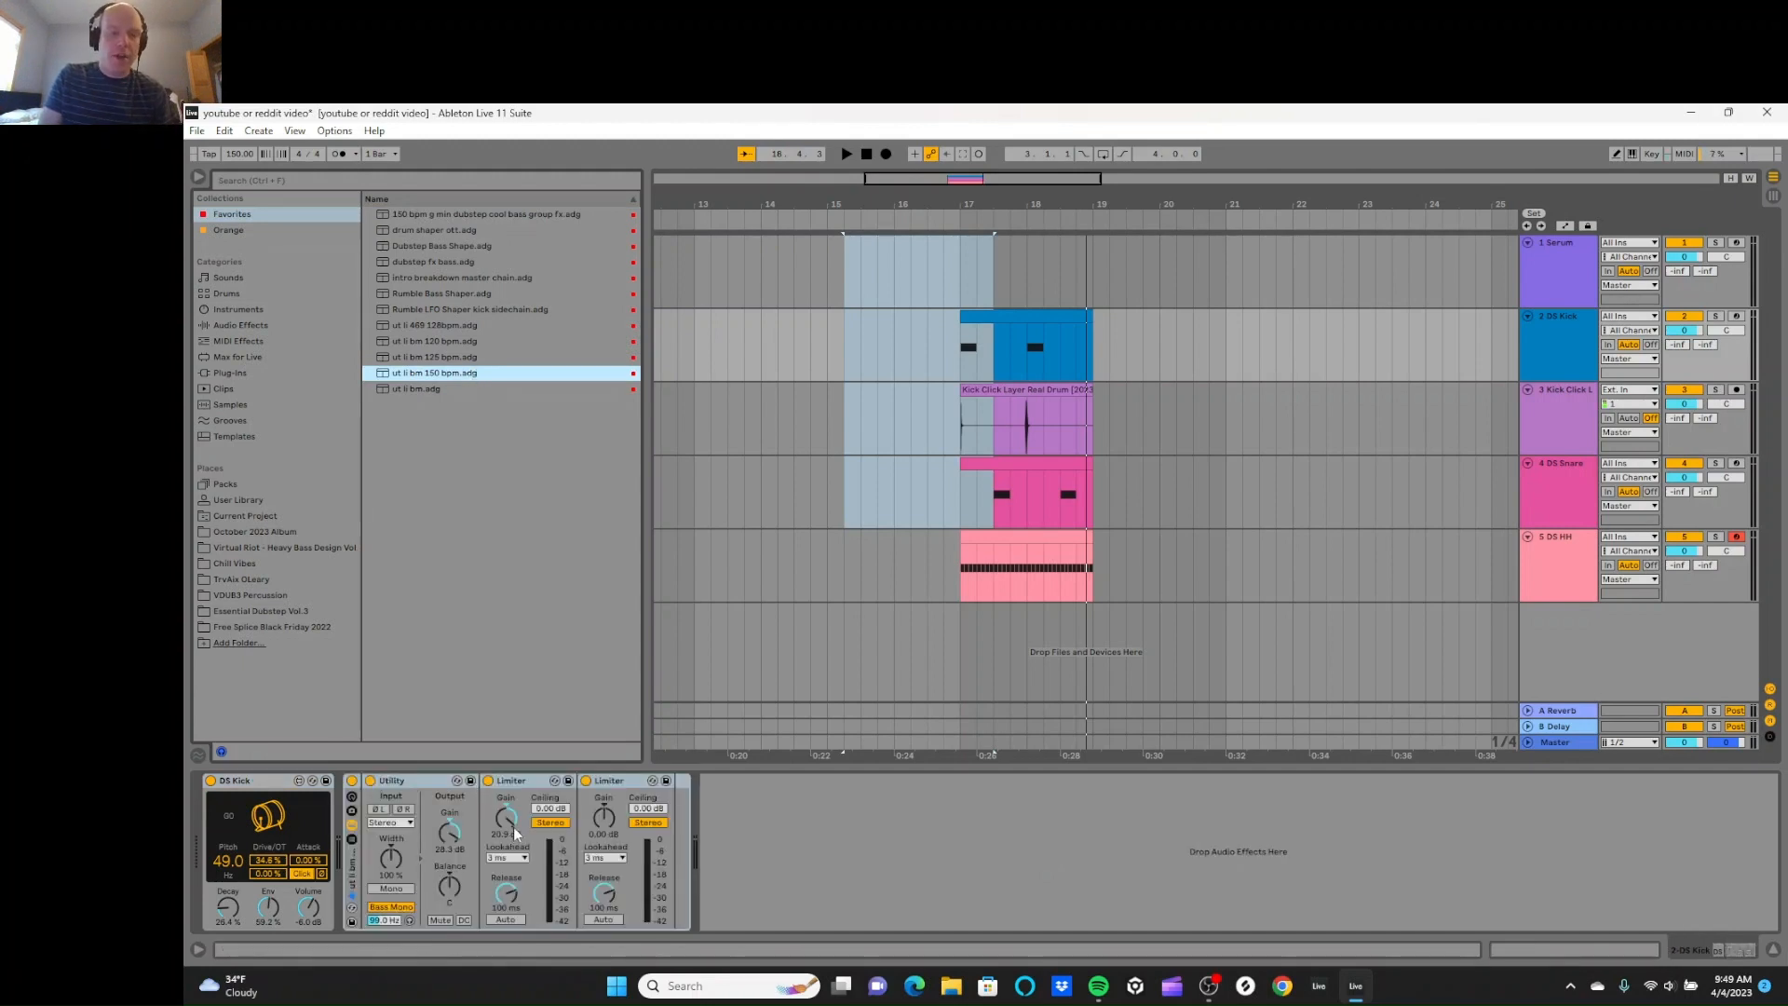
# Step: Set the volume of the Serum, DS Kick, Kick Click Layer, DS Snare and DS HH tracks to -10 dB
pyautogui.click(965, 348)
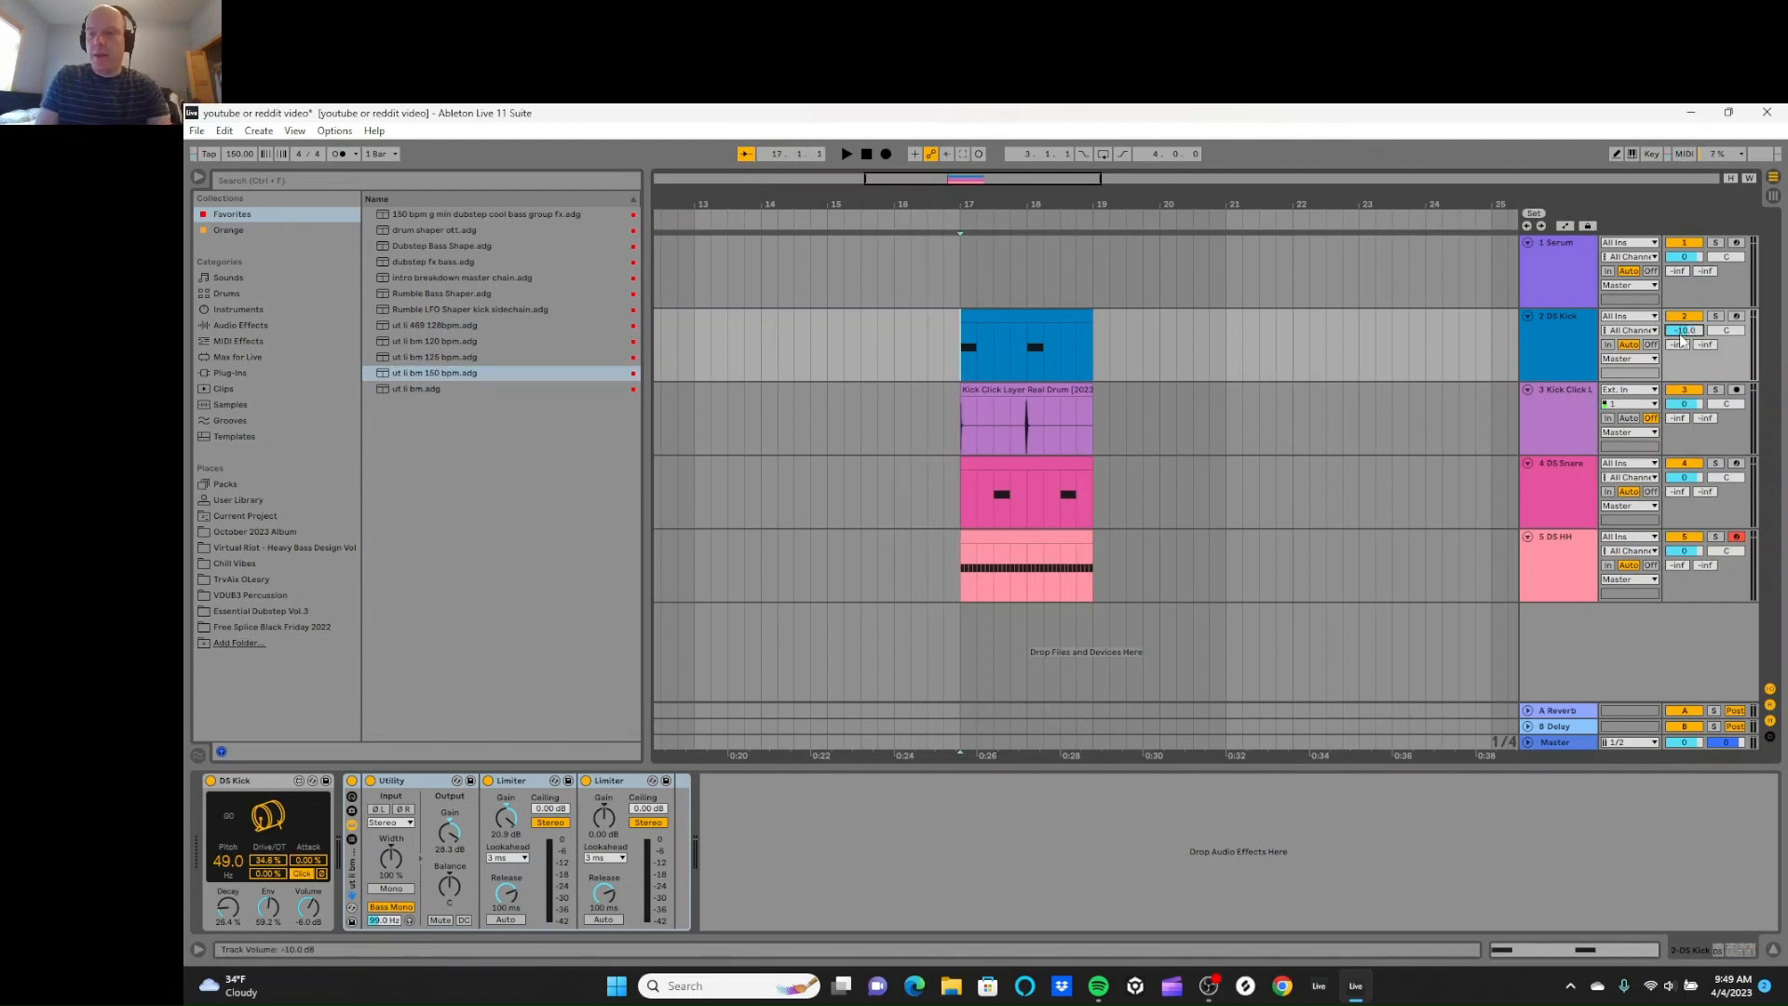
pyautogui.click(1686, 405)
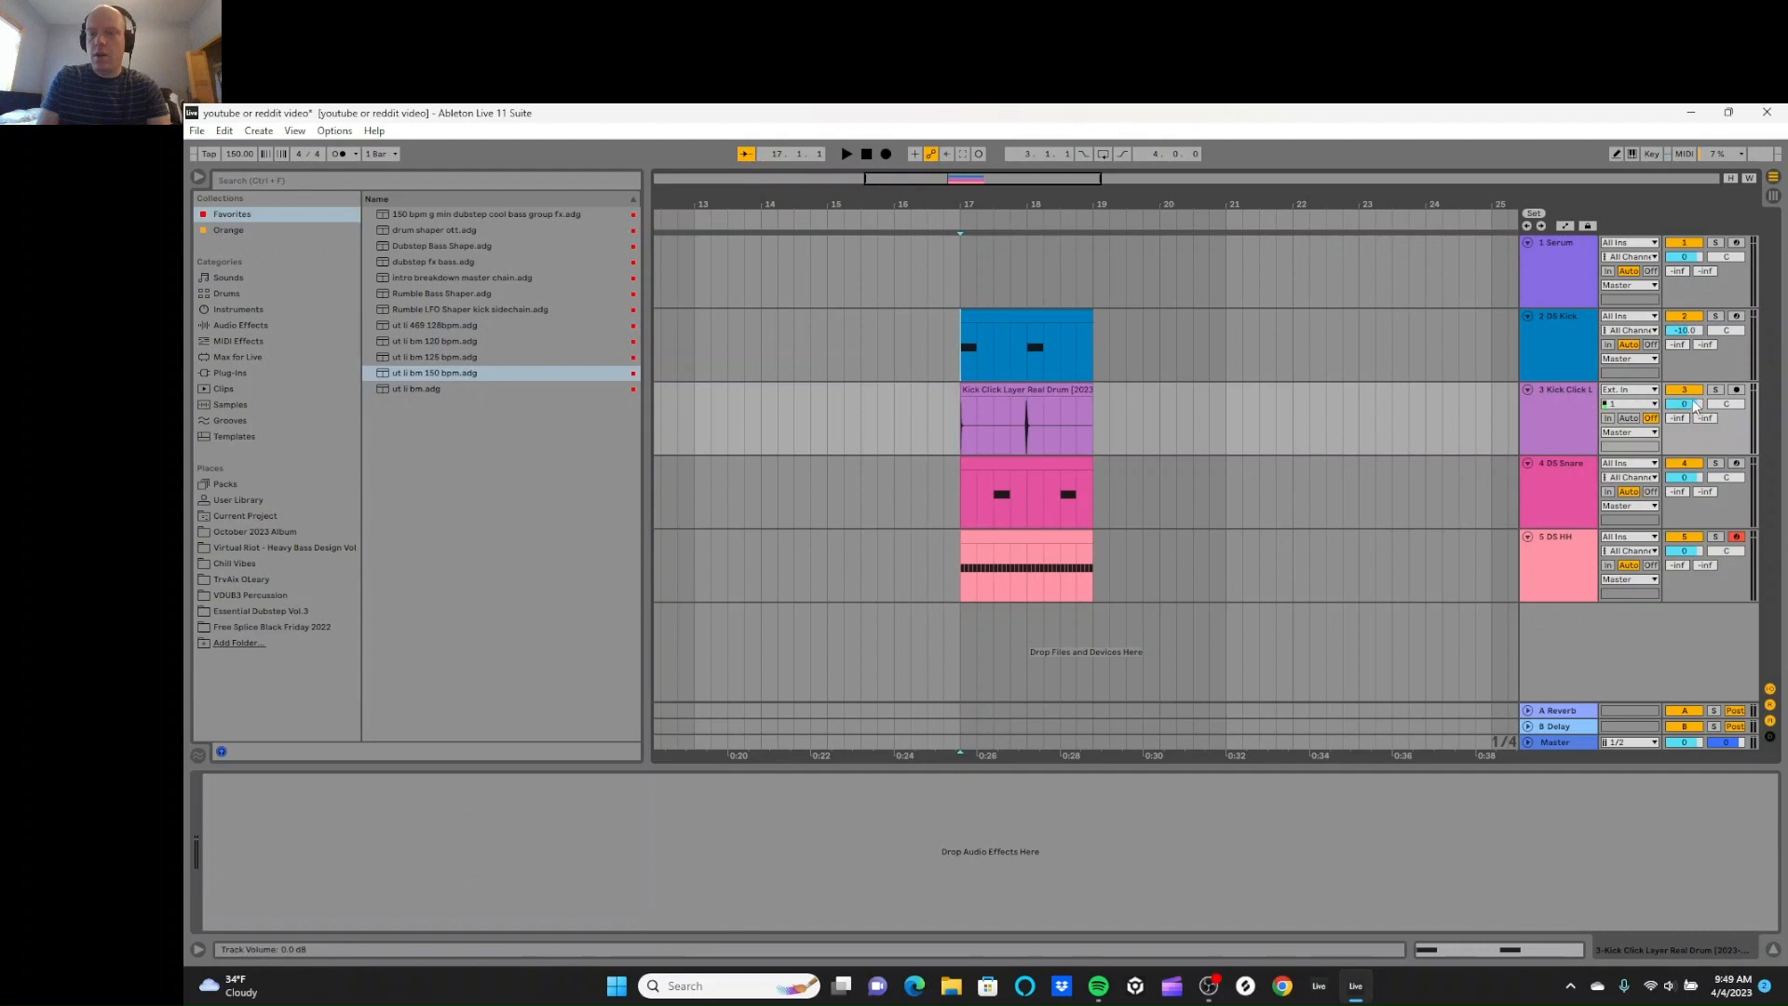
pyautogui.click(1693, 479)
pyautogui.click(1691, 553)
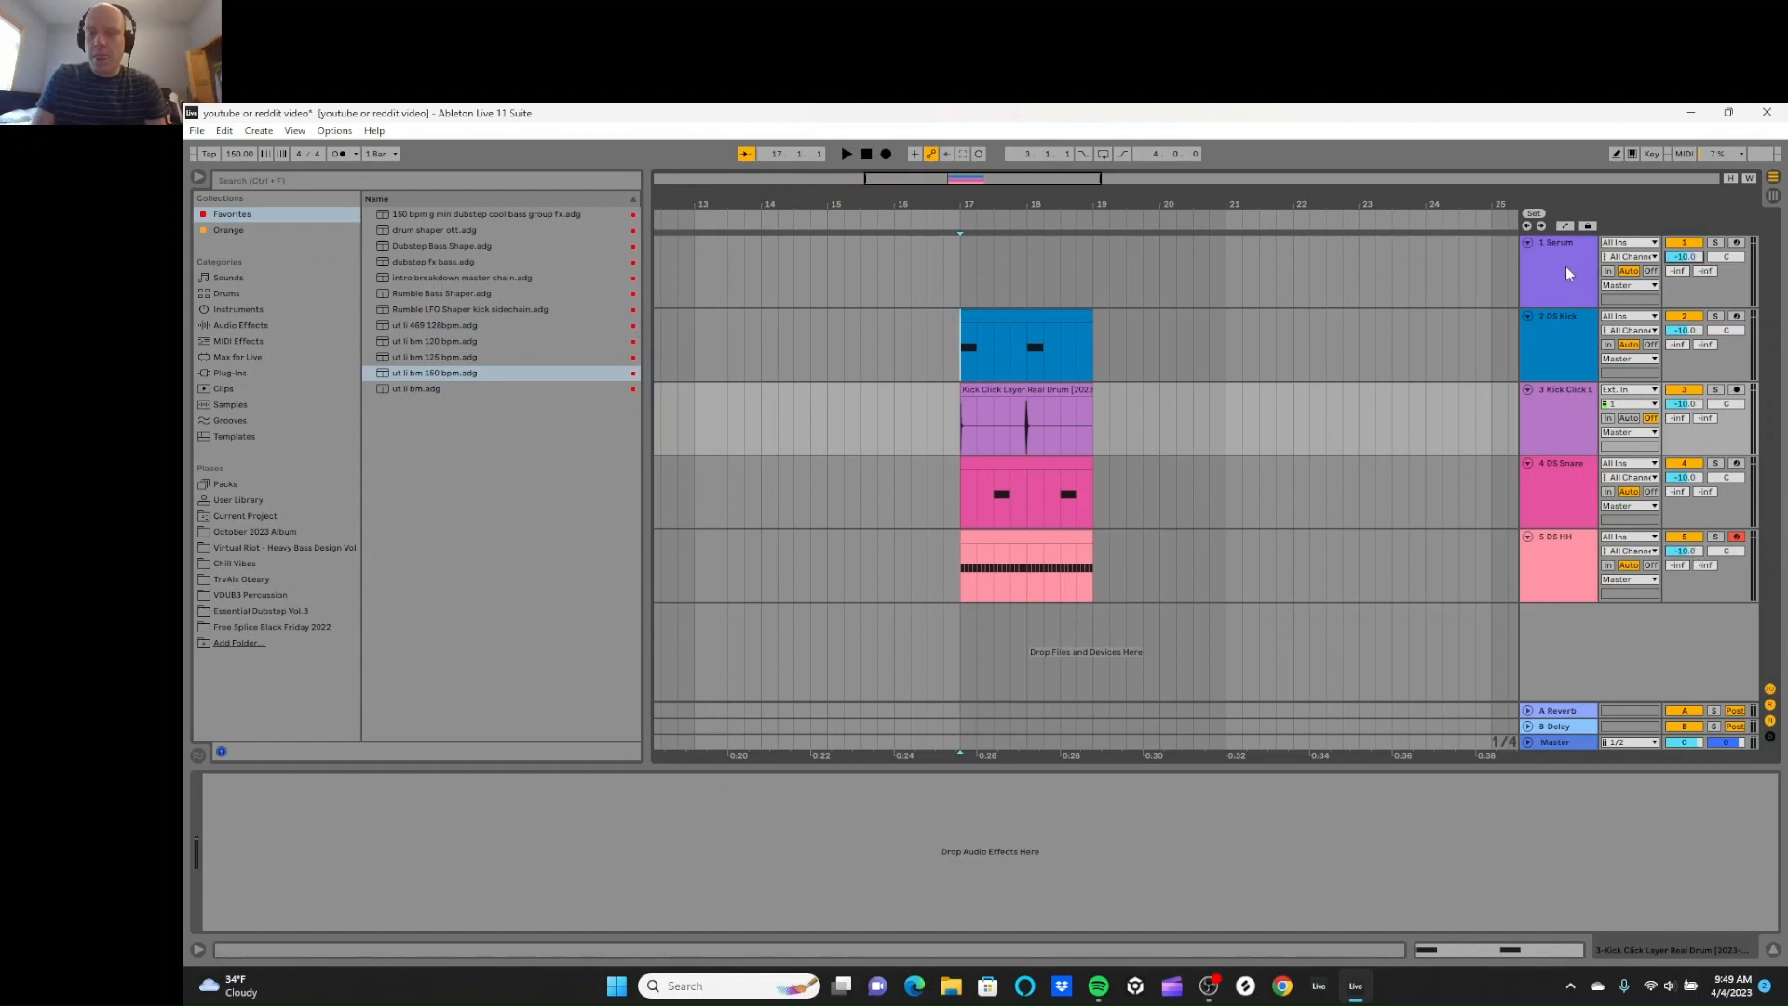
# Step: With the beat playing, set the DS Kick rack's first Limiter gain to 0.00 dB and its Utility gain to 22.2 dB
pyautogui.click(1562, 327)
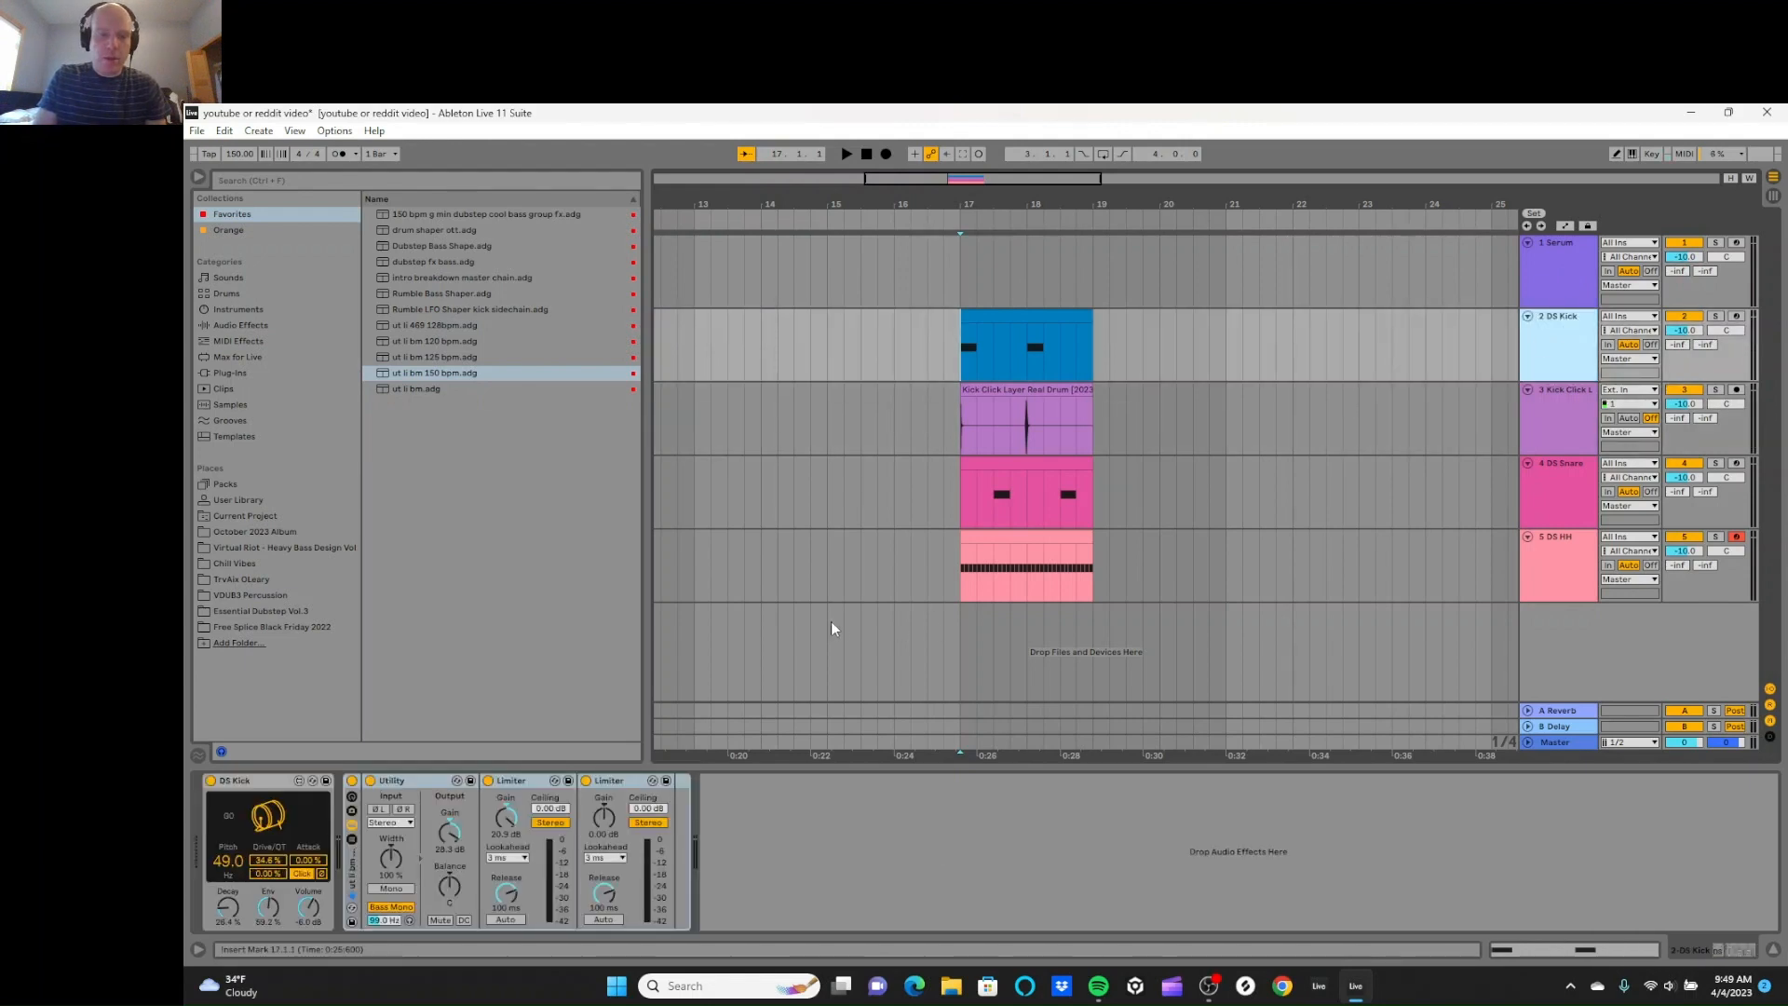
pyautogui.click(845, 153)
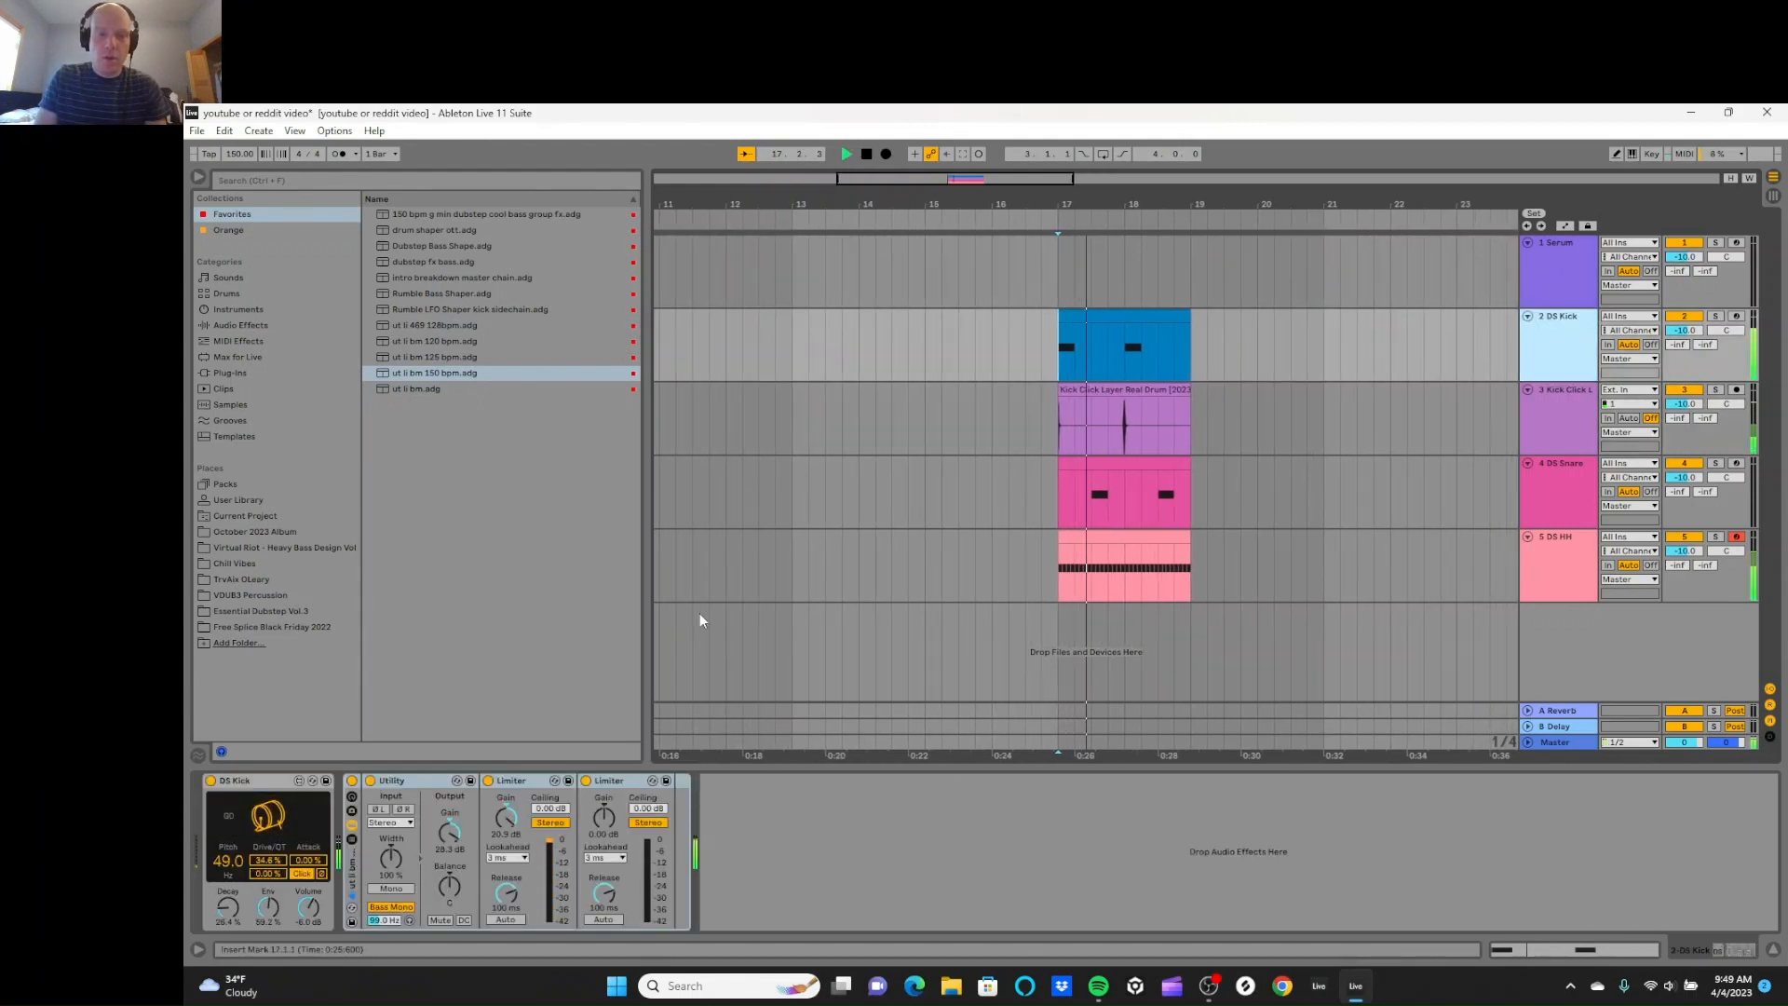
pyautogui.moveTo(508, 811); pyautogui.dragTo(508, 866)
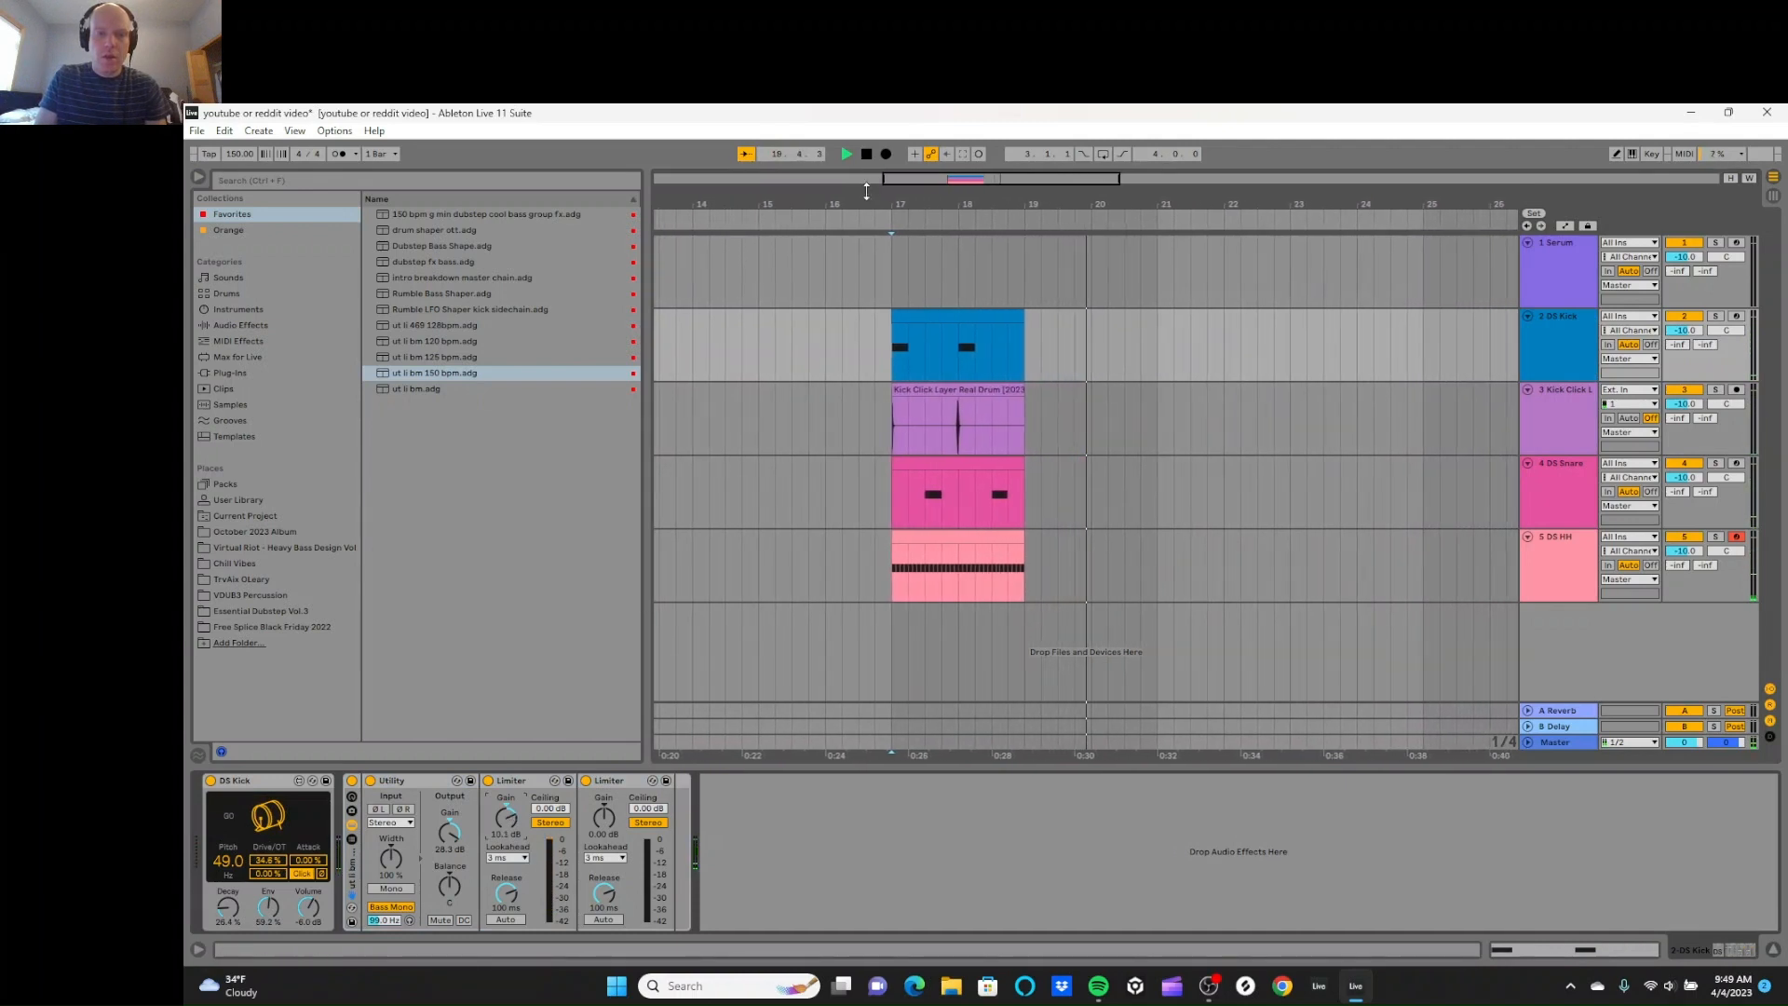
pyautogui.doubleClick(507, 818)
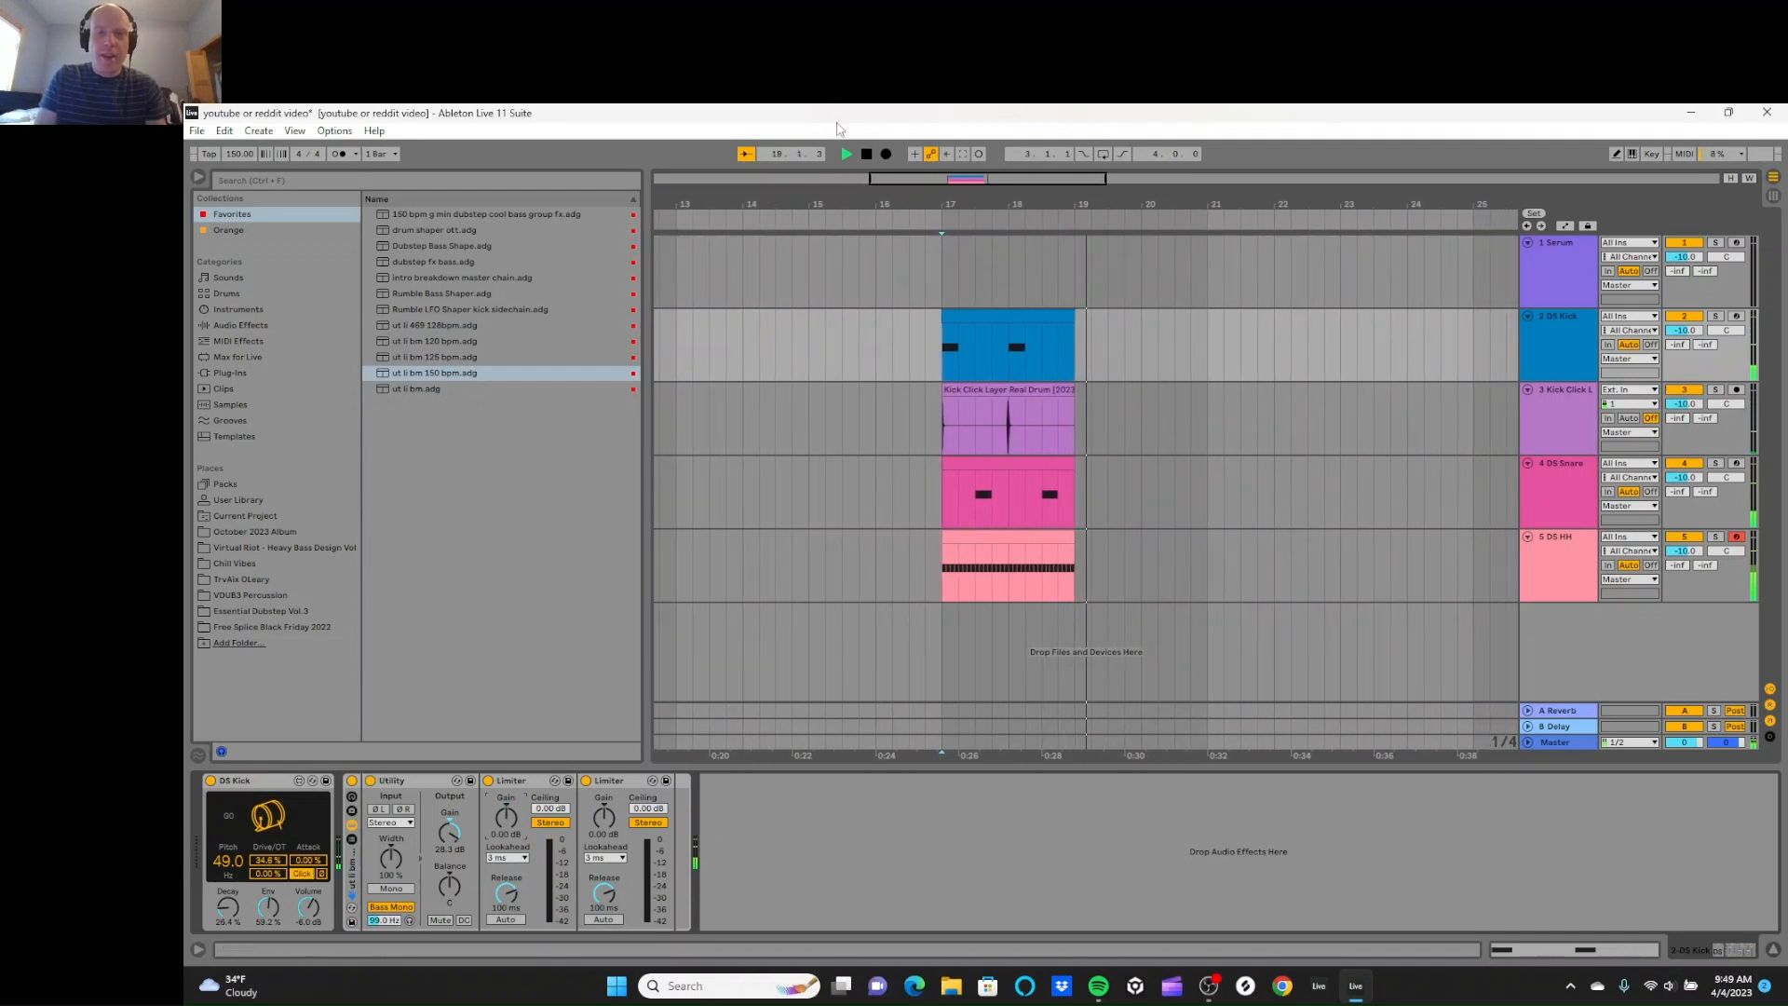
pyautogui.click(845, 155)
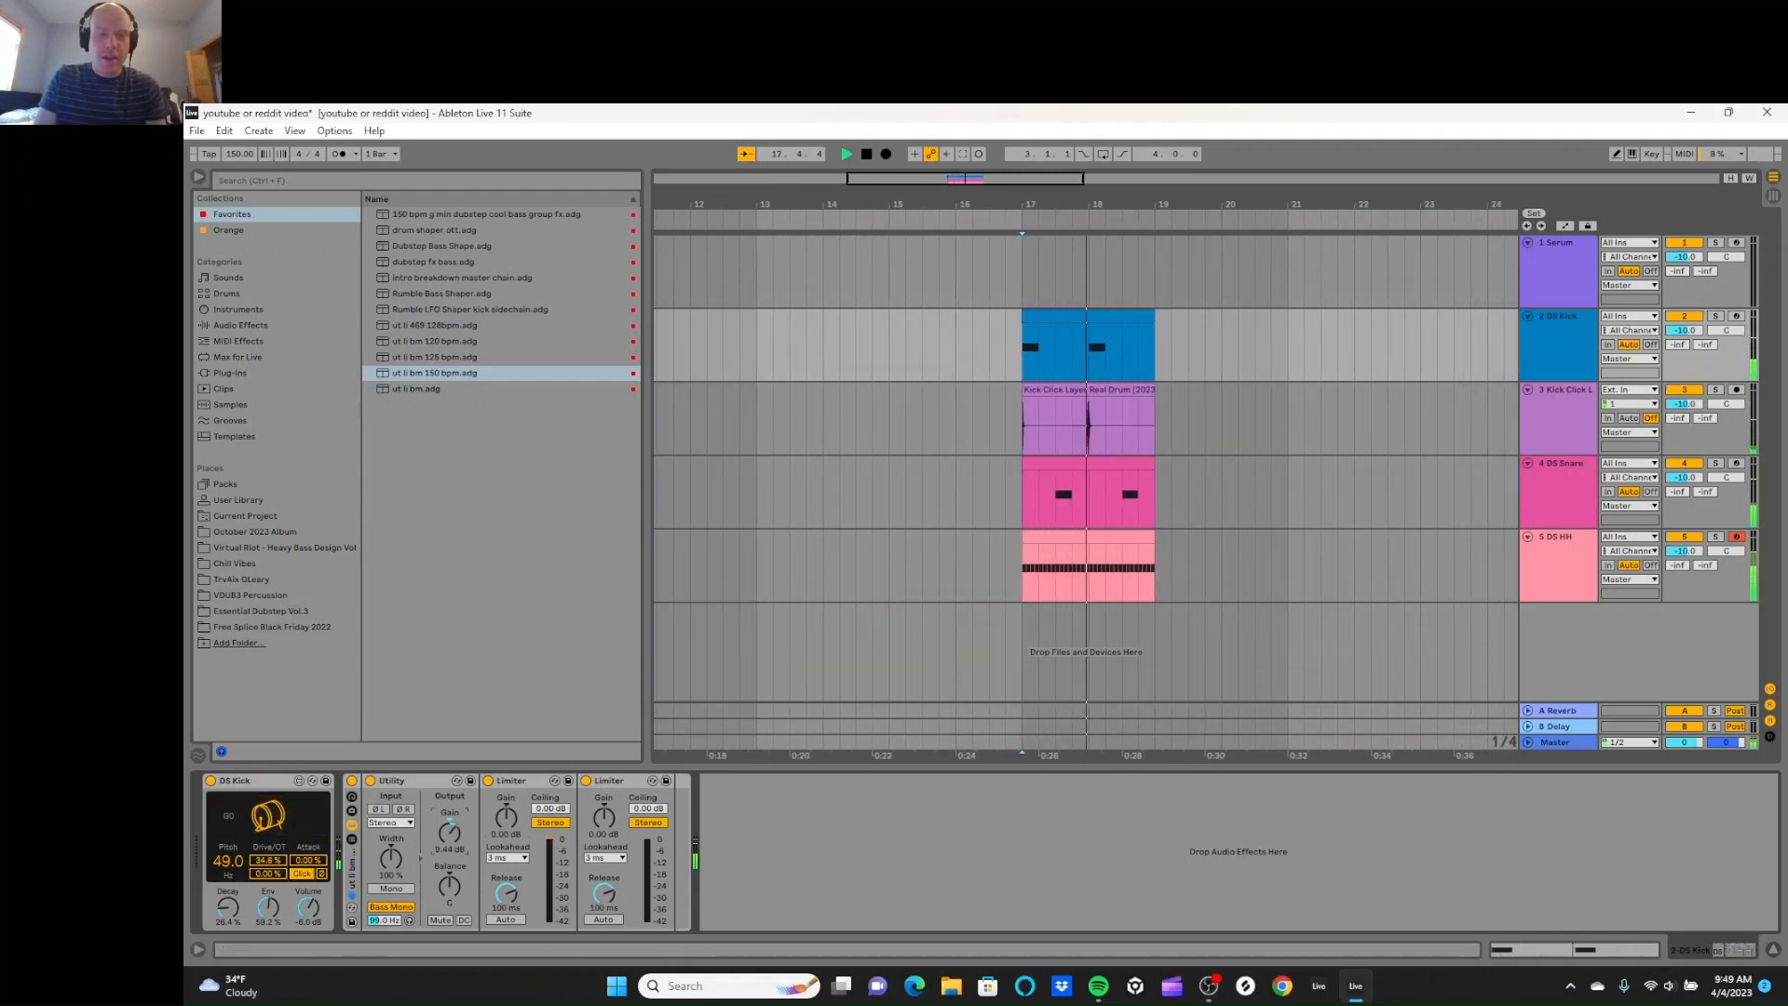
pyautogui.doubleClick(448, 834)
pyautogui.moveTo(448, 838); pyautogui.dragTo(448, 792)
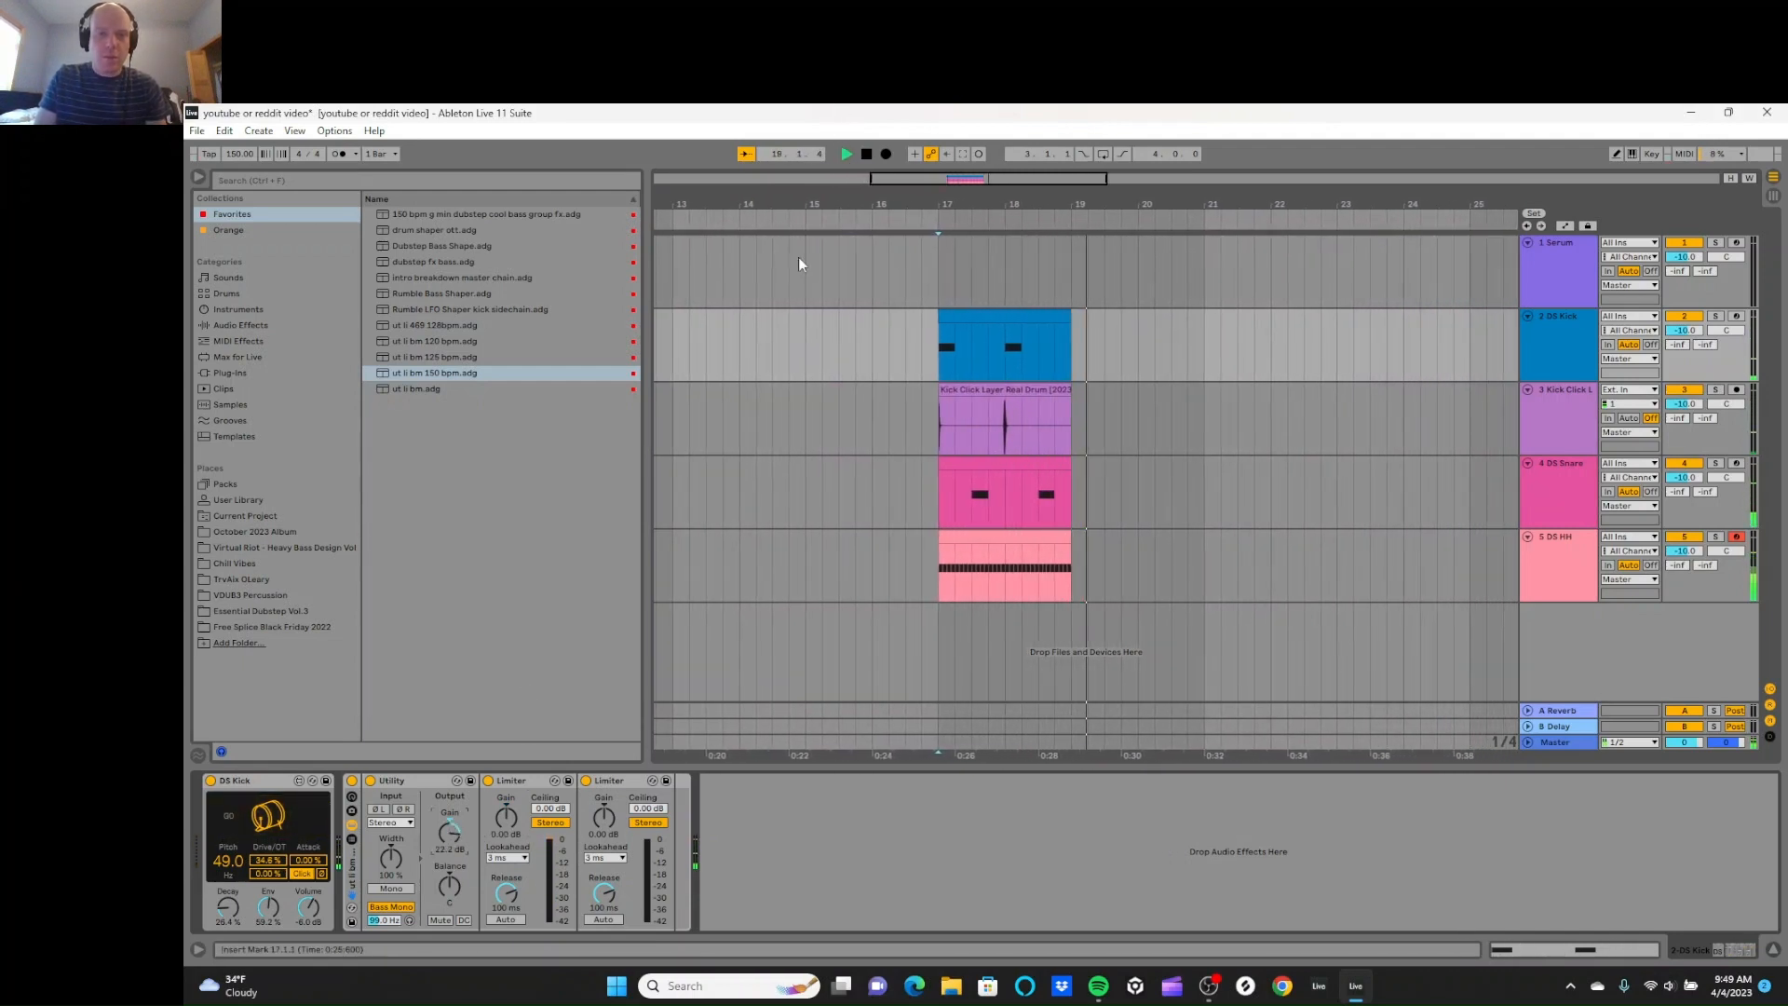
# Step: Enable the arrangement loop, fit it to the two-bar beat from bar 17 to bar 19 and play it
pyautogui.click(848, 155)
pyautogui.click(1103, 154)
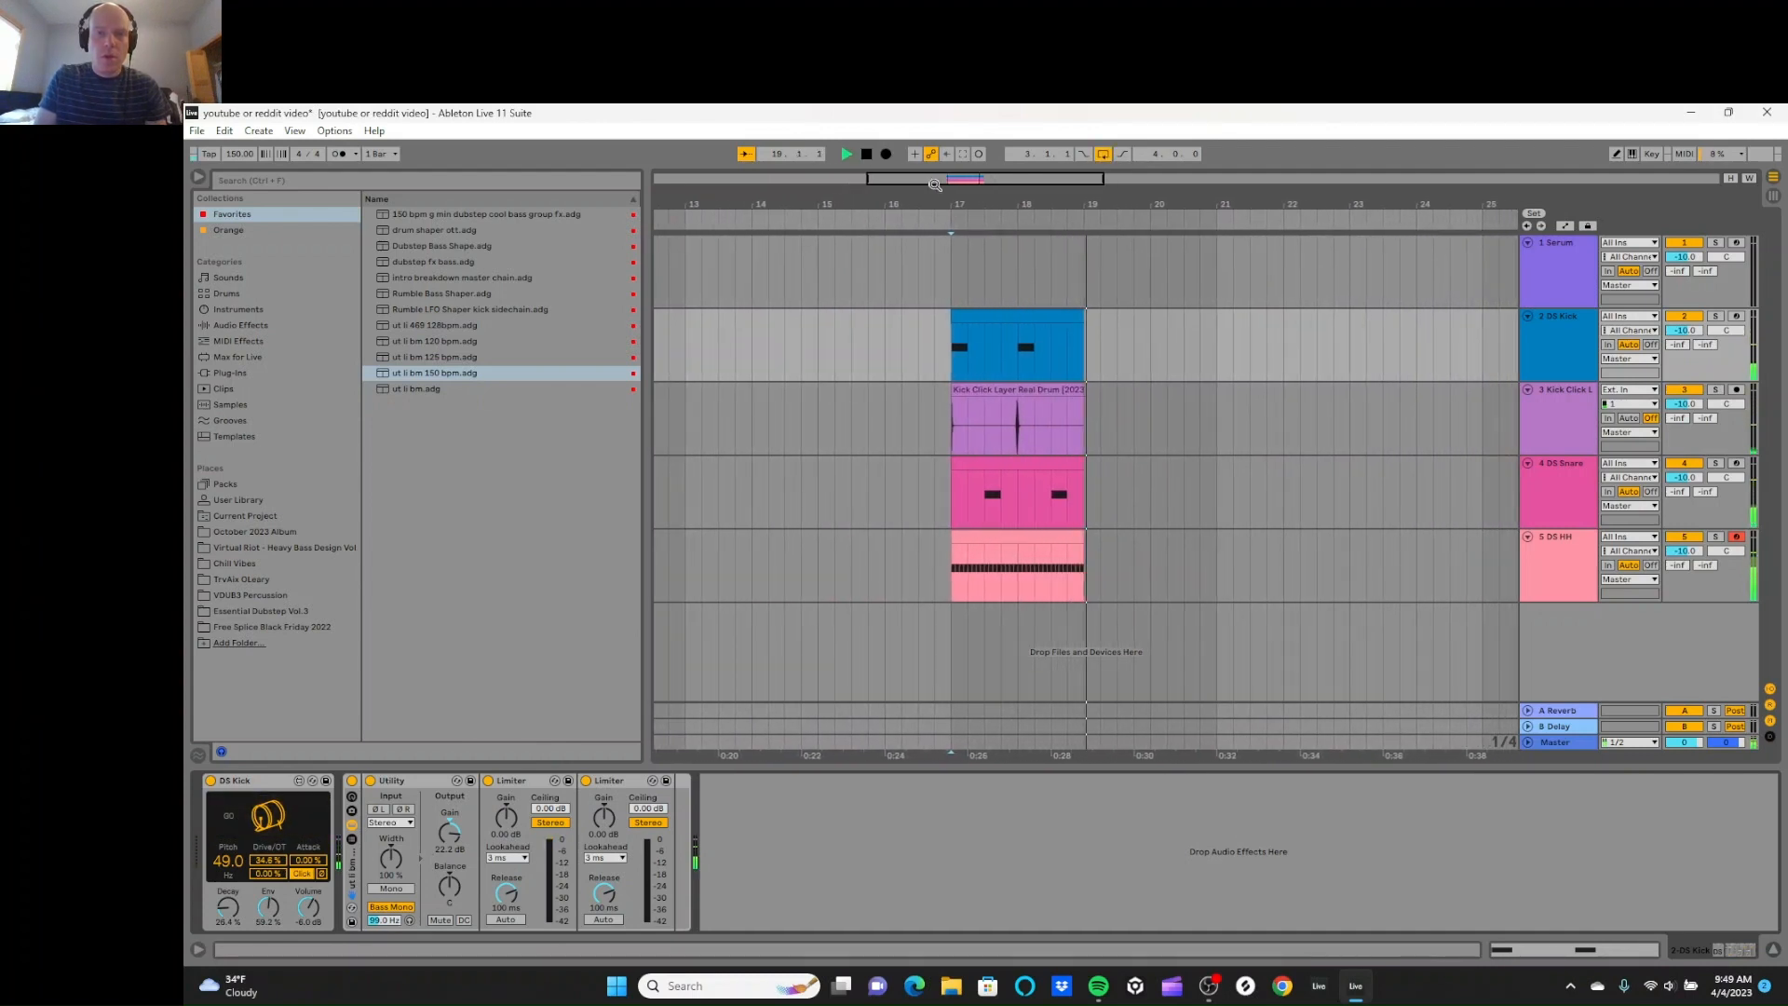
pyautogui.moveTo(715, 204); pyautogui.dragTo(916, 224)
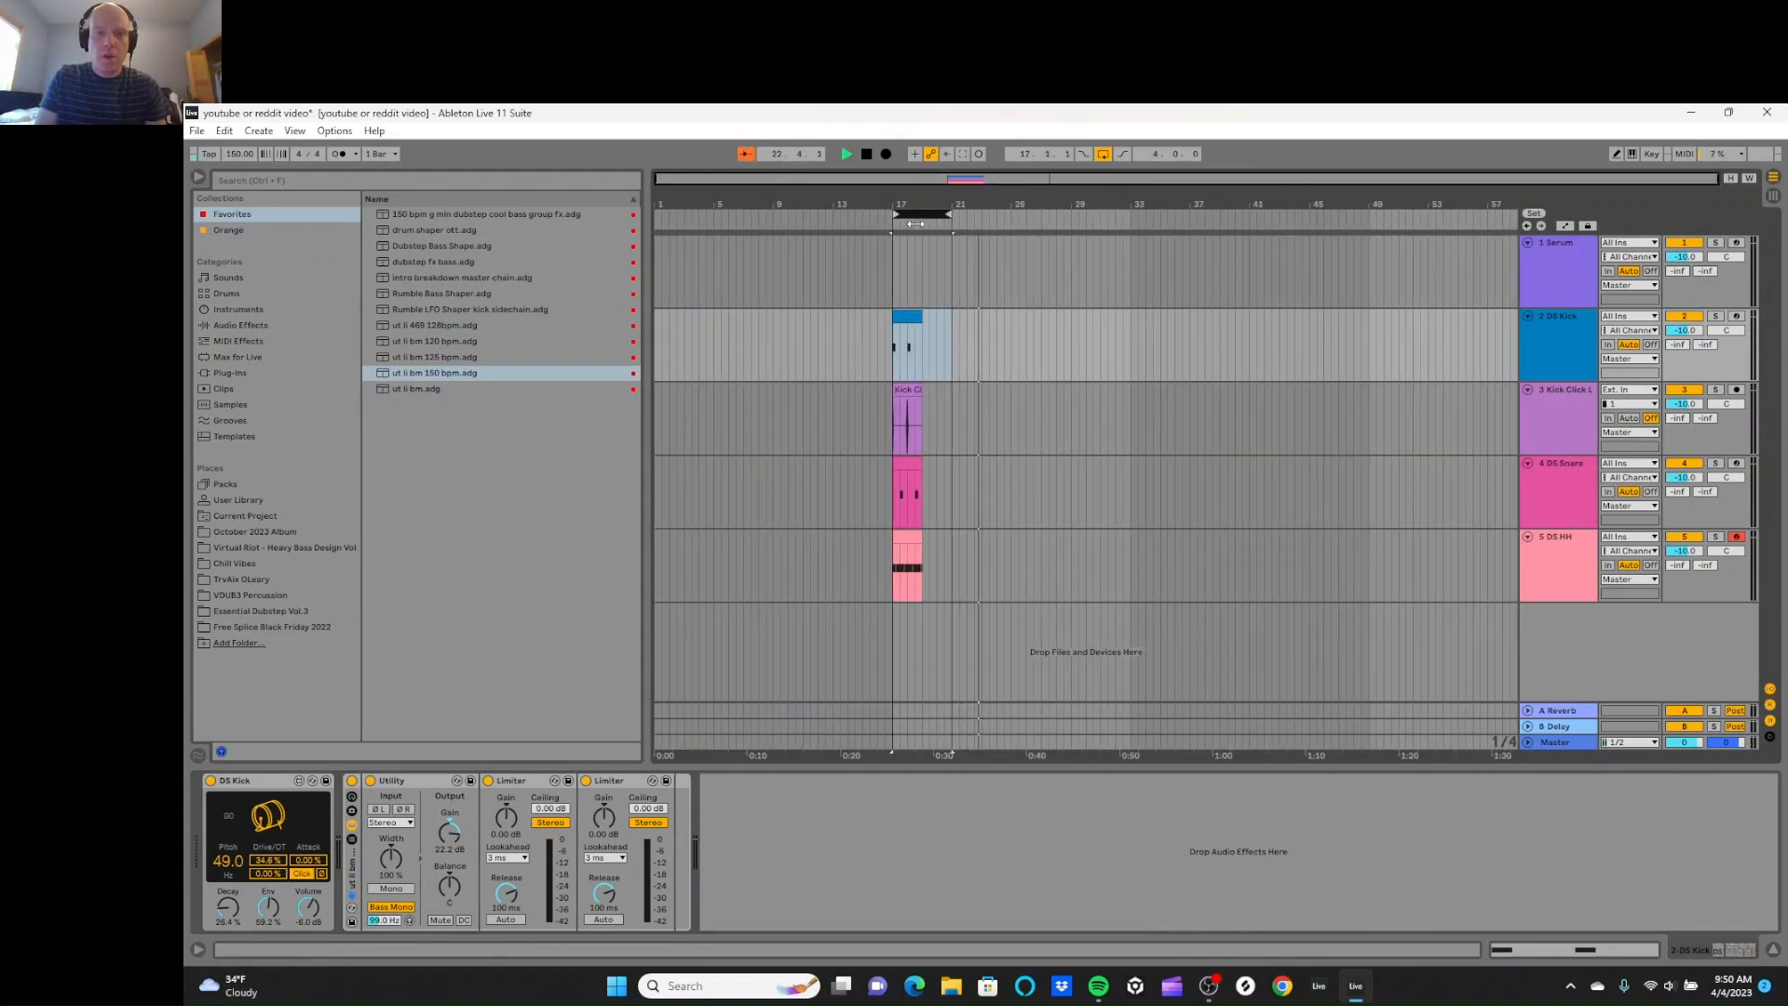
pyautogui.moveTo(951, 215); pyautogui.dragTo(922, 216)
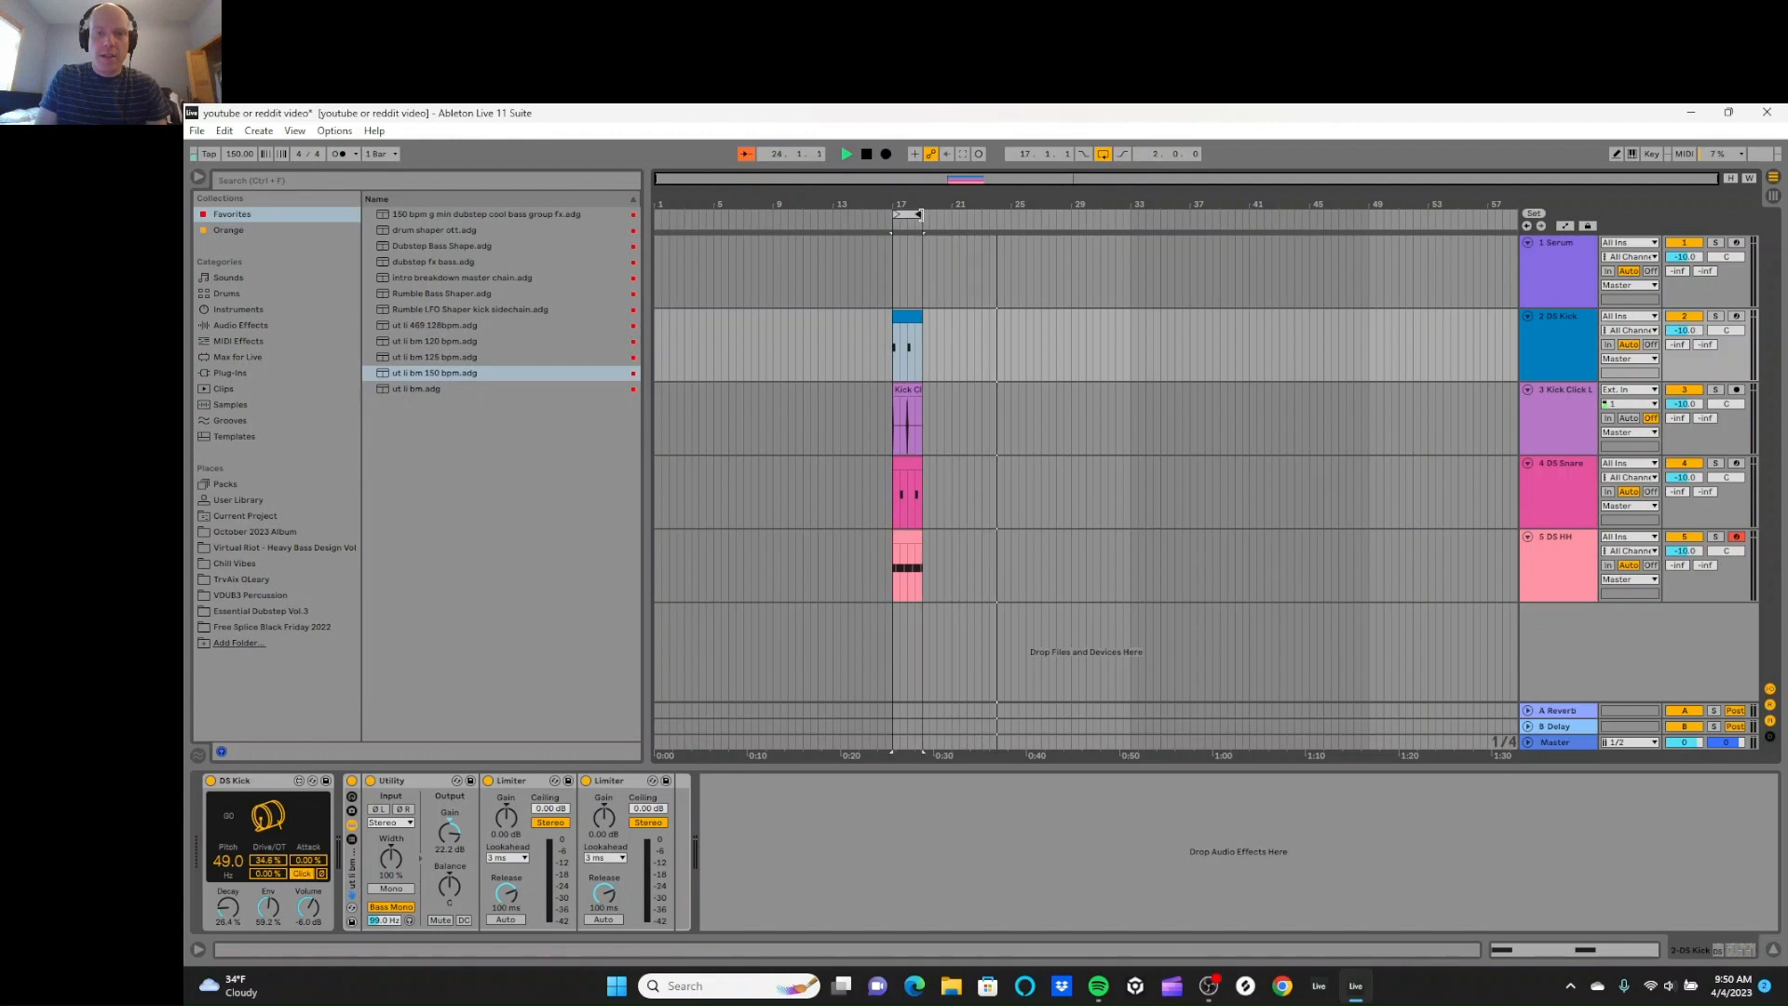
pyautogui.hotkey('ctrl', 'a')
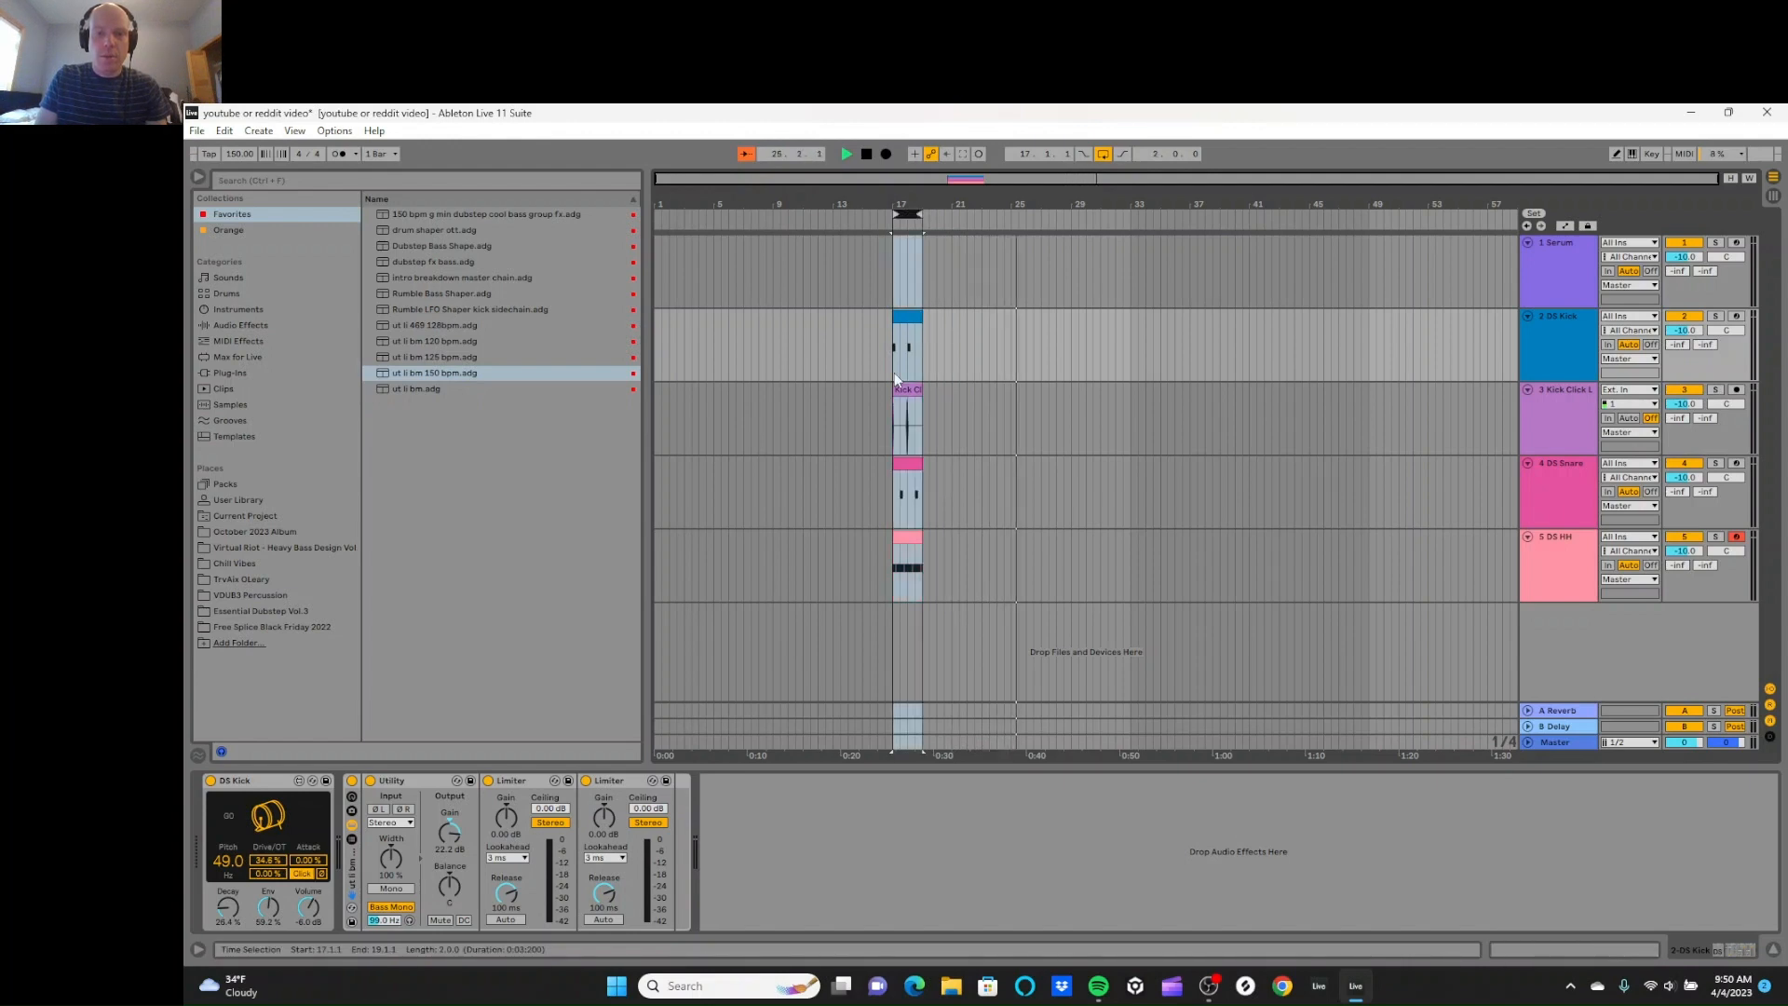
pyautogui.click(846, 154)
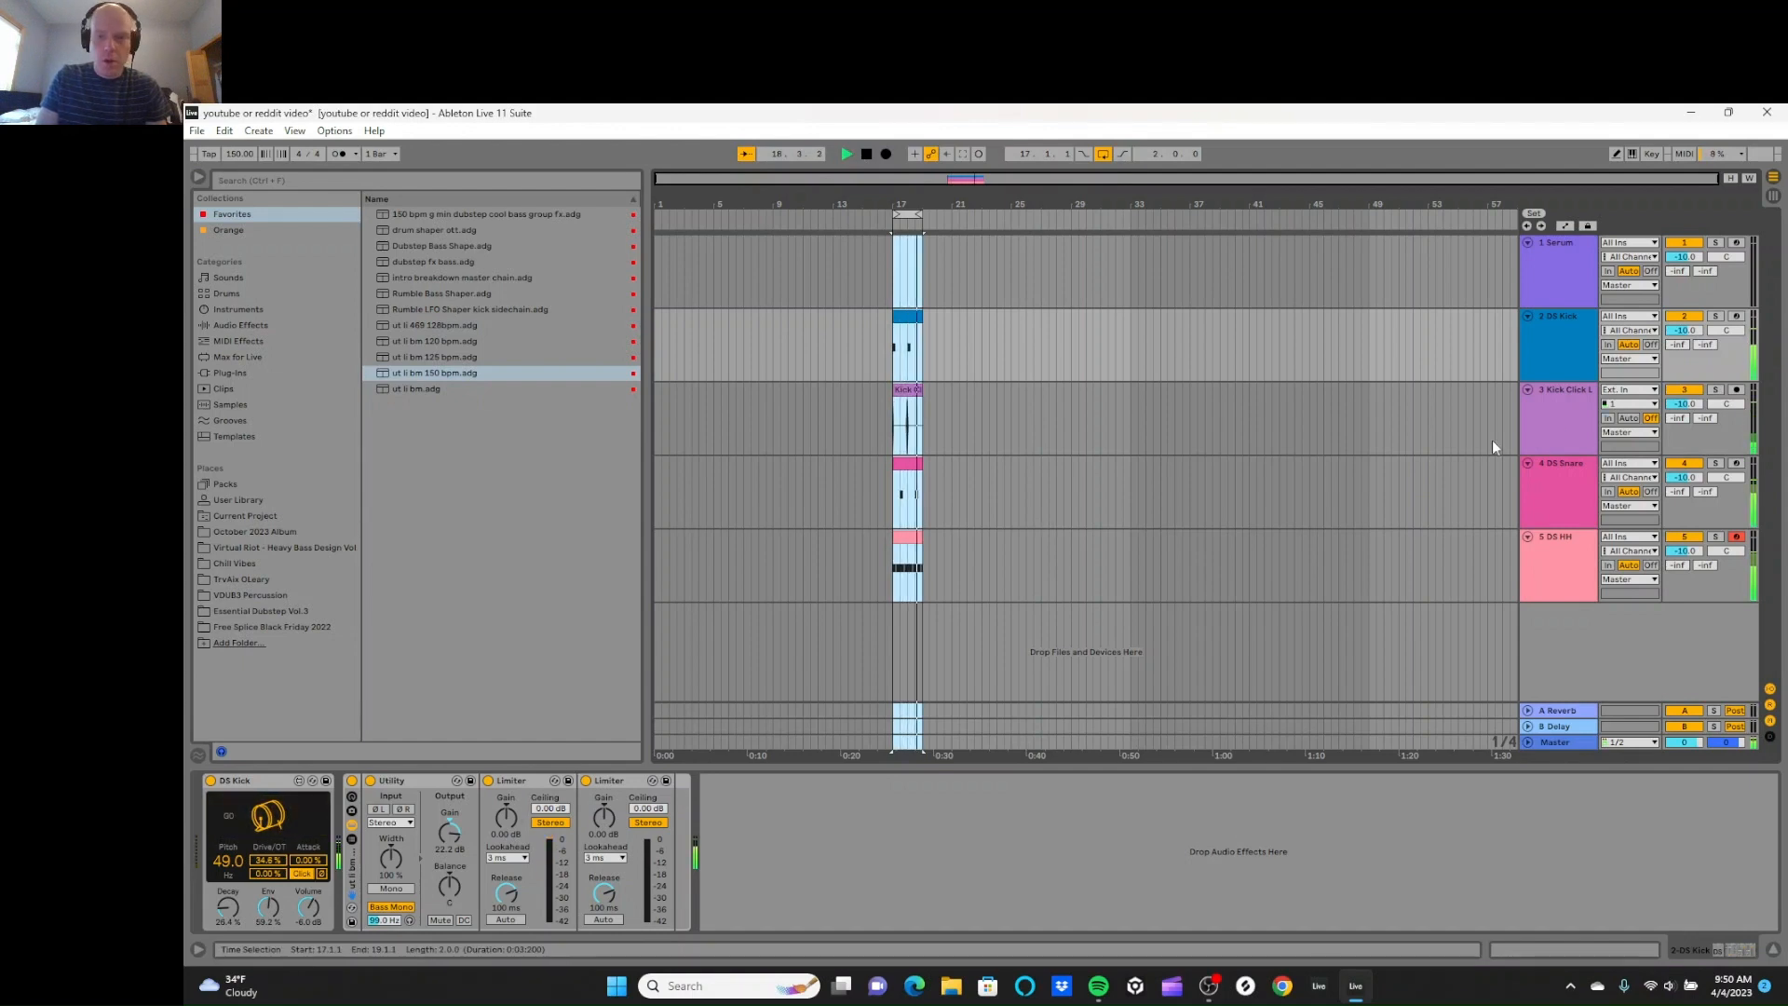
# Step: Load "ut li bm 150 bpm.adg" onto the Kick Click Layer track with Utility gain at 0.00 dB and first Limiter gain at 11.4 dB
pyautogui.click(1556, 419)
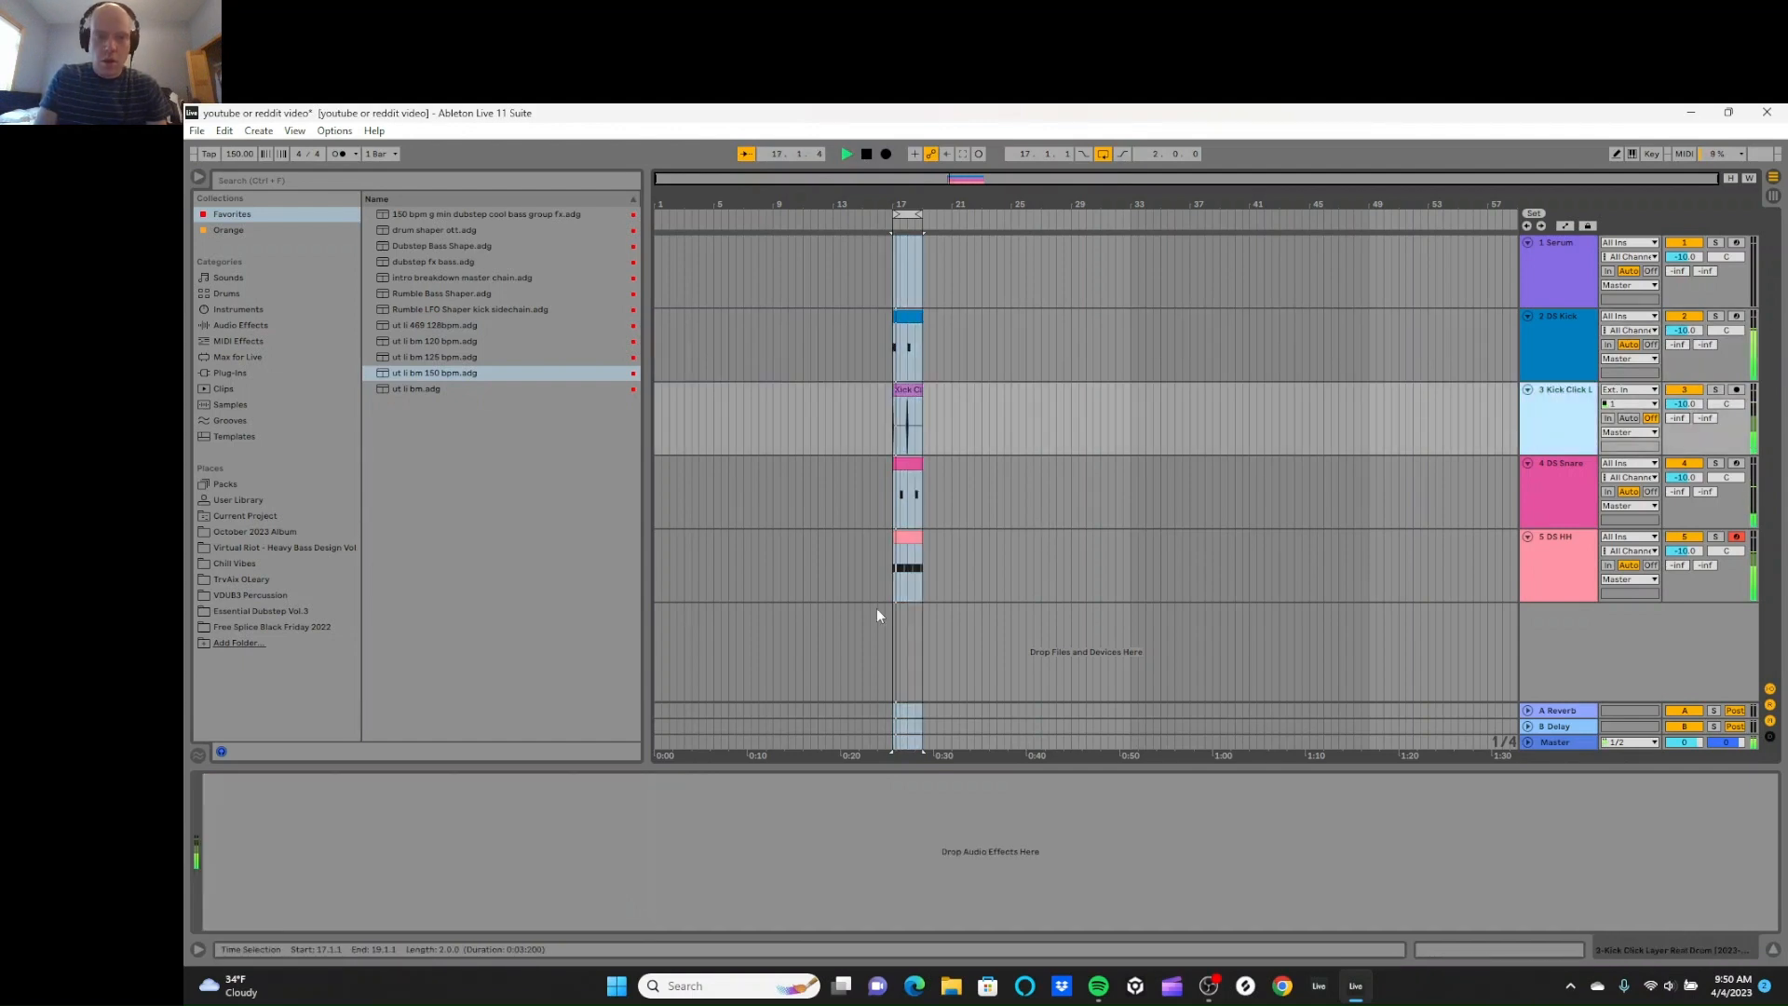
pyautogui.click(518, 377)
pyautogui.doubleClick(518, 377)
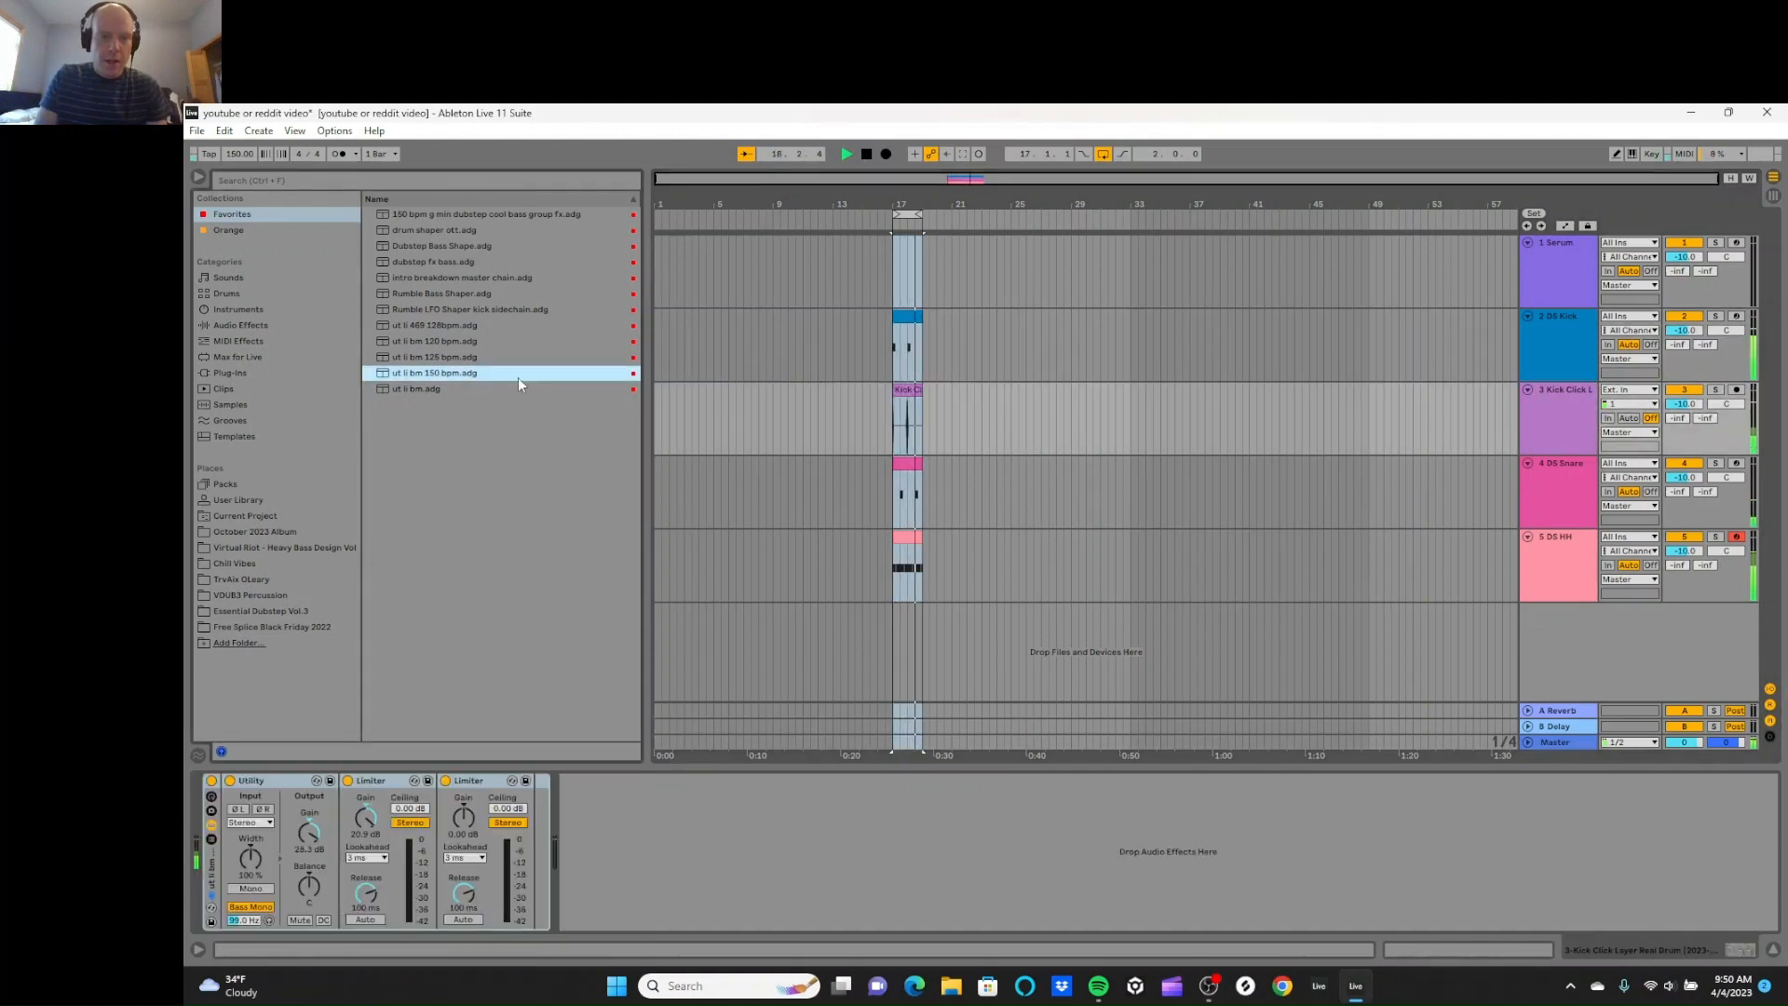
pyautogui.click(305, 833)
pyautogui.moveTo(366, 817)
pyautogui.mouseDown()
pyautogui.moveTo(366, 857)
pyautogui.moveTo(366, 840)
pyautogui.mouseUp()
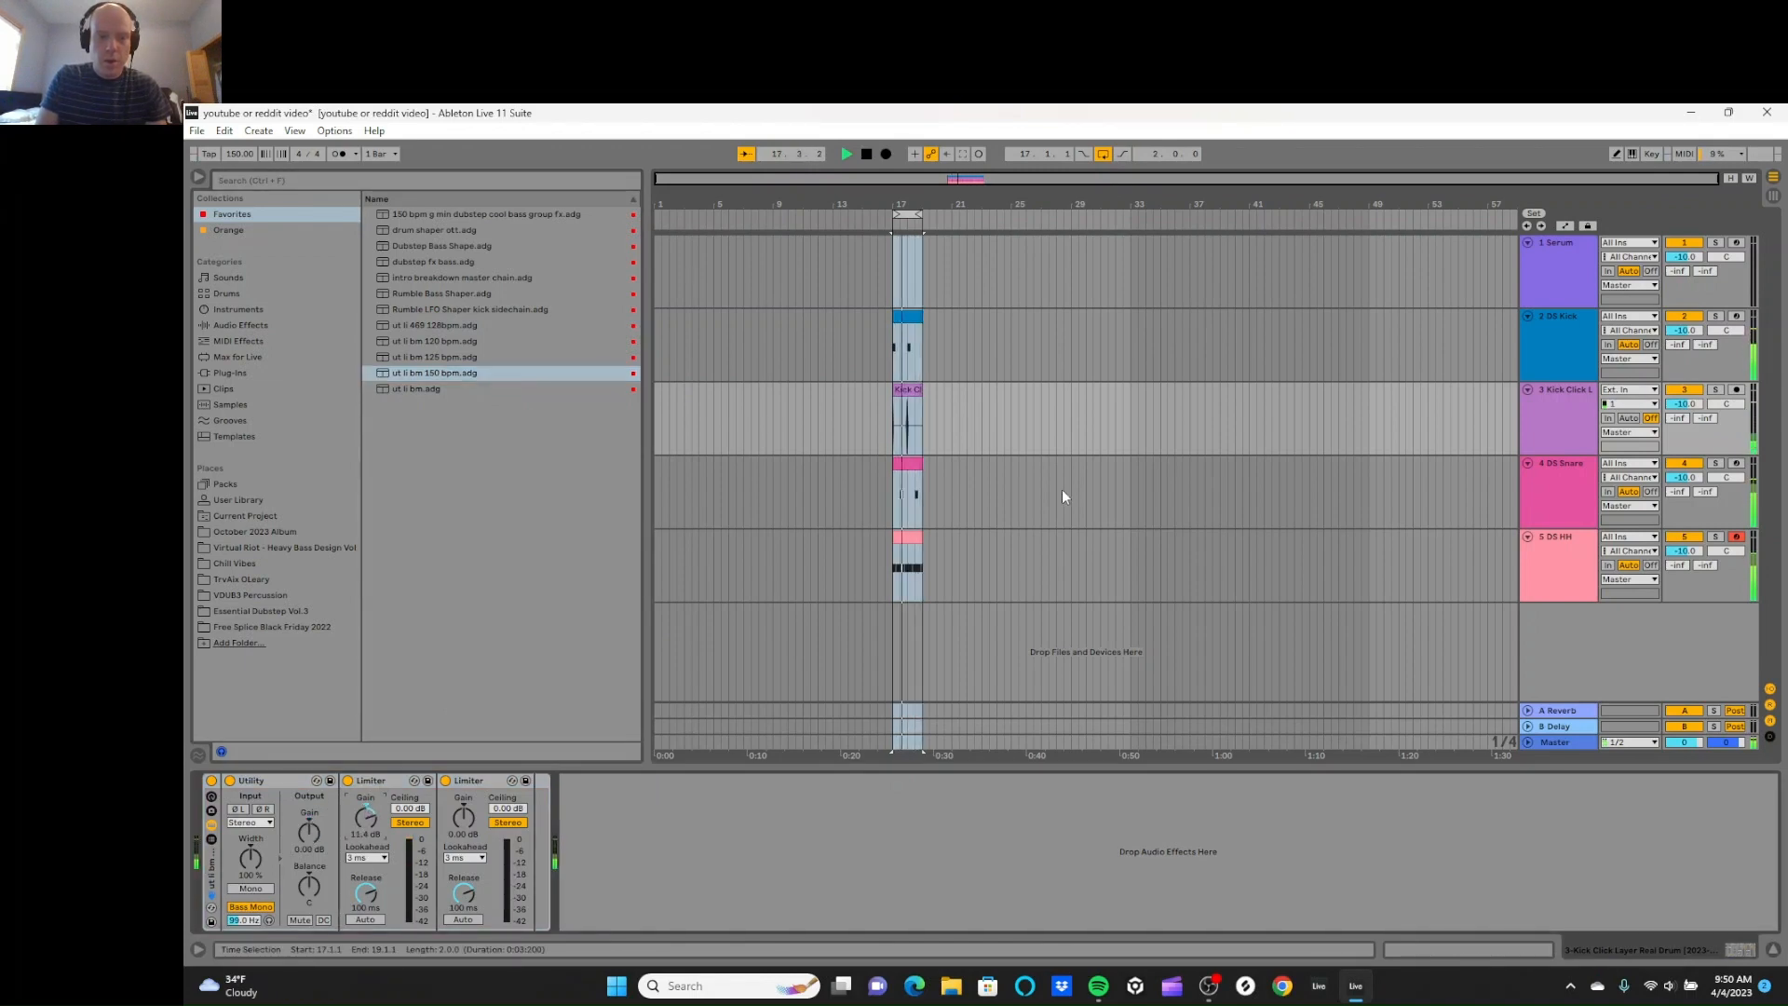
# Step: Load "ut li bm 150 bpm.adg" onto the DS Snare track with Utility gain at 0.00 dB and first Limiter gain at 14.2 dB, then stop playback
pyautogui.click(1580, 484)
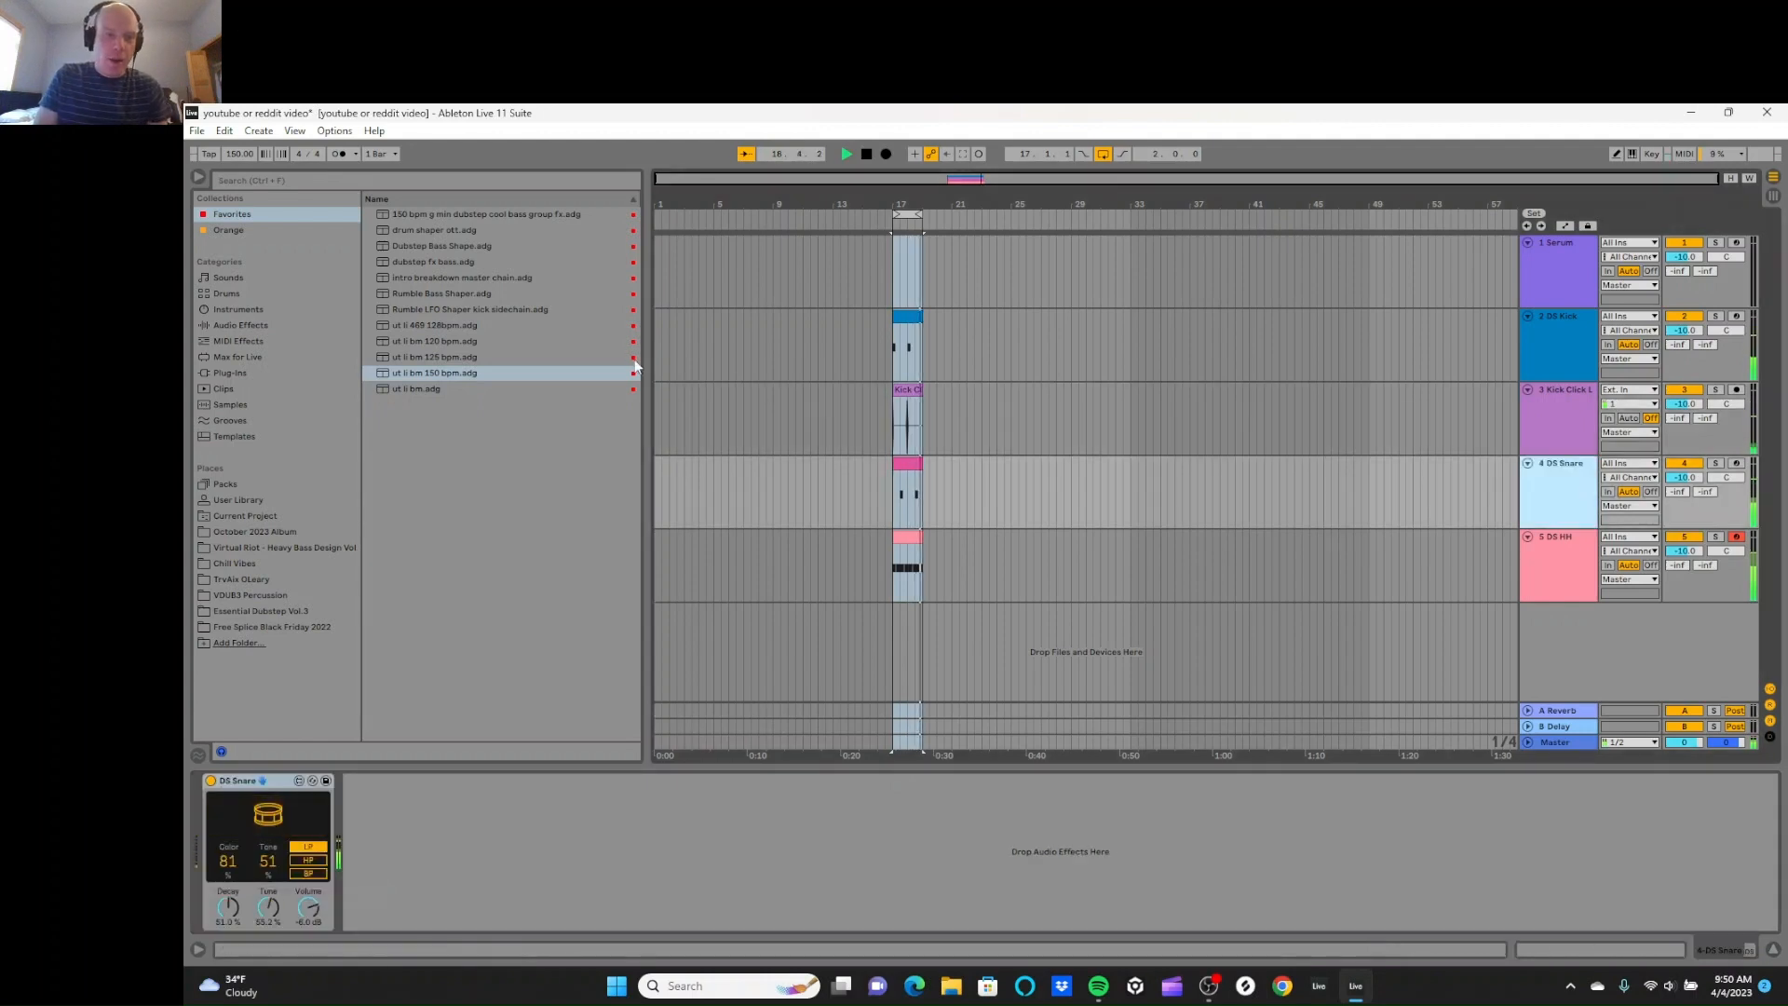
pyautogui.doubleClick(583, 372)
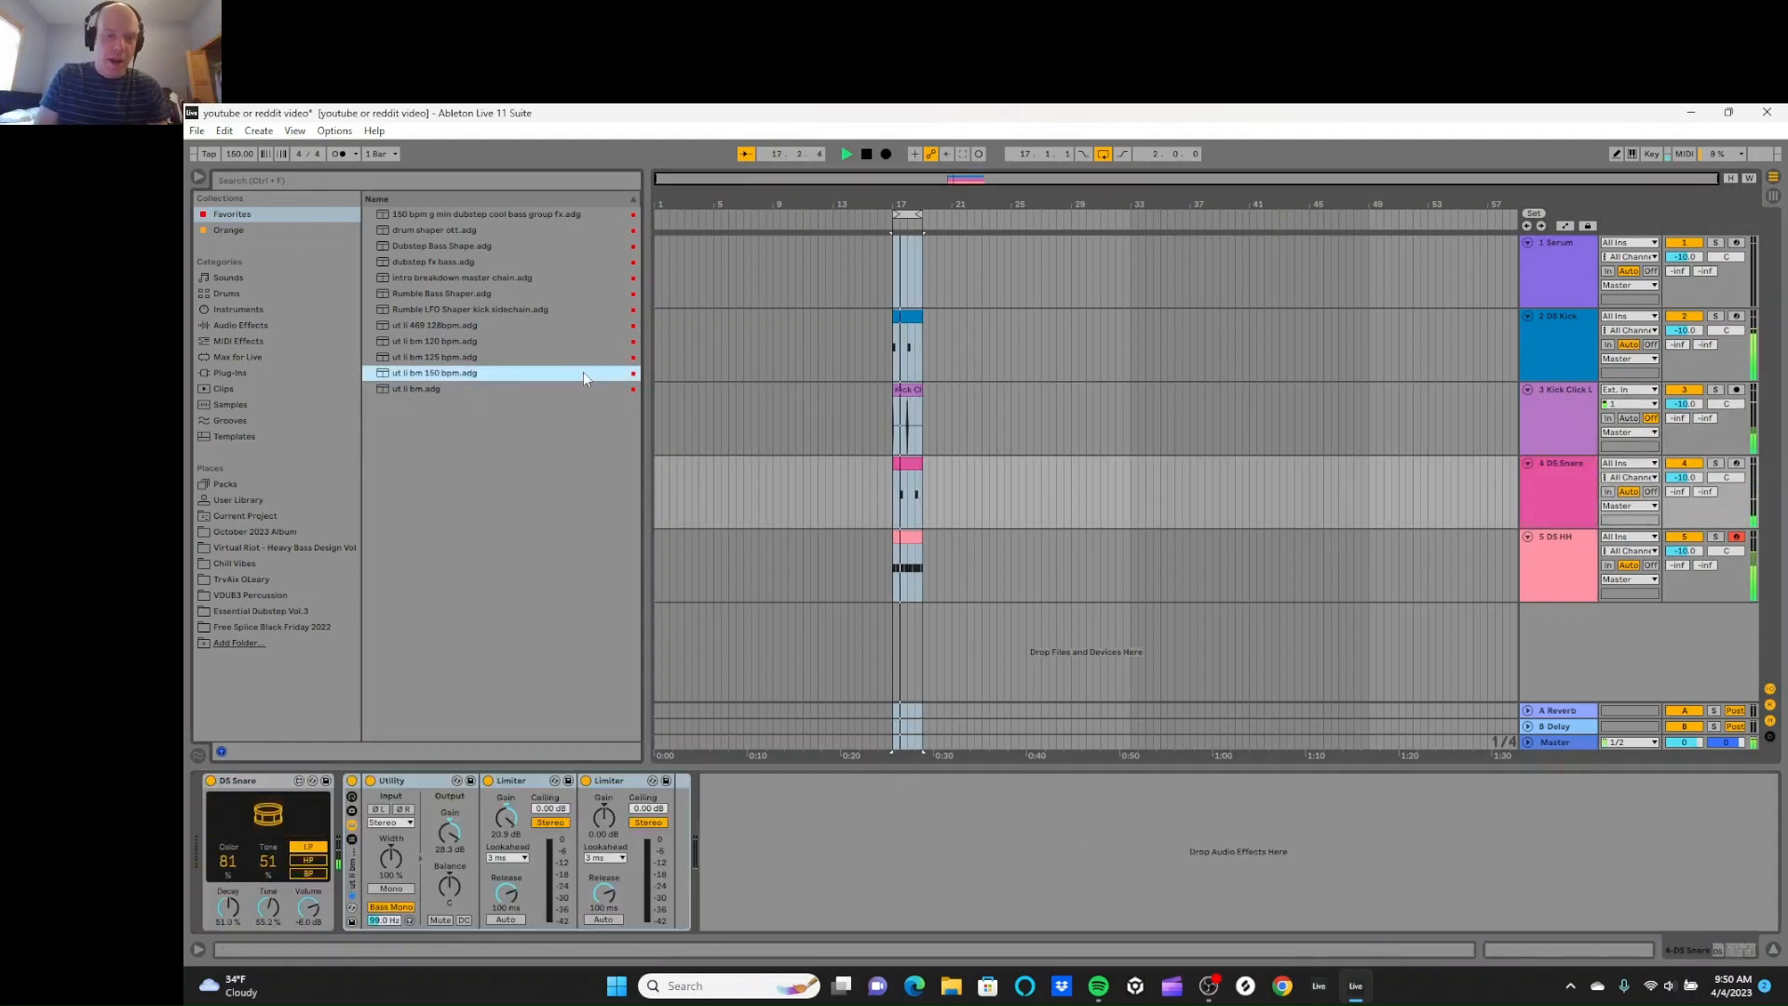
pyautogui.doubleClick(450, 832)
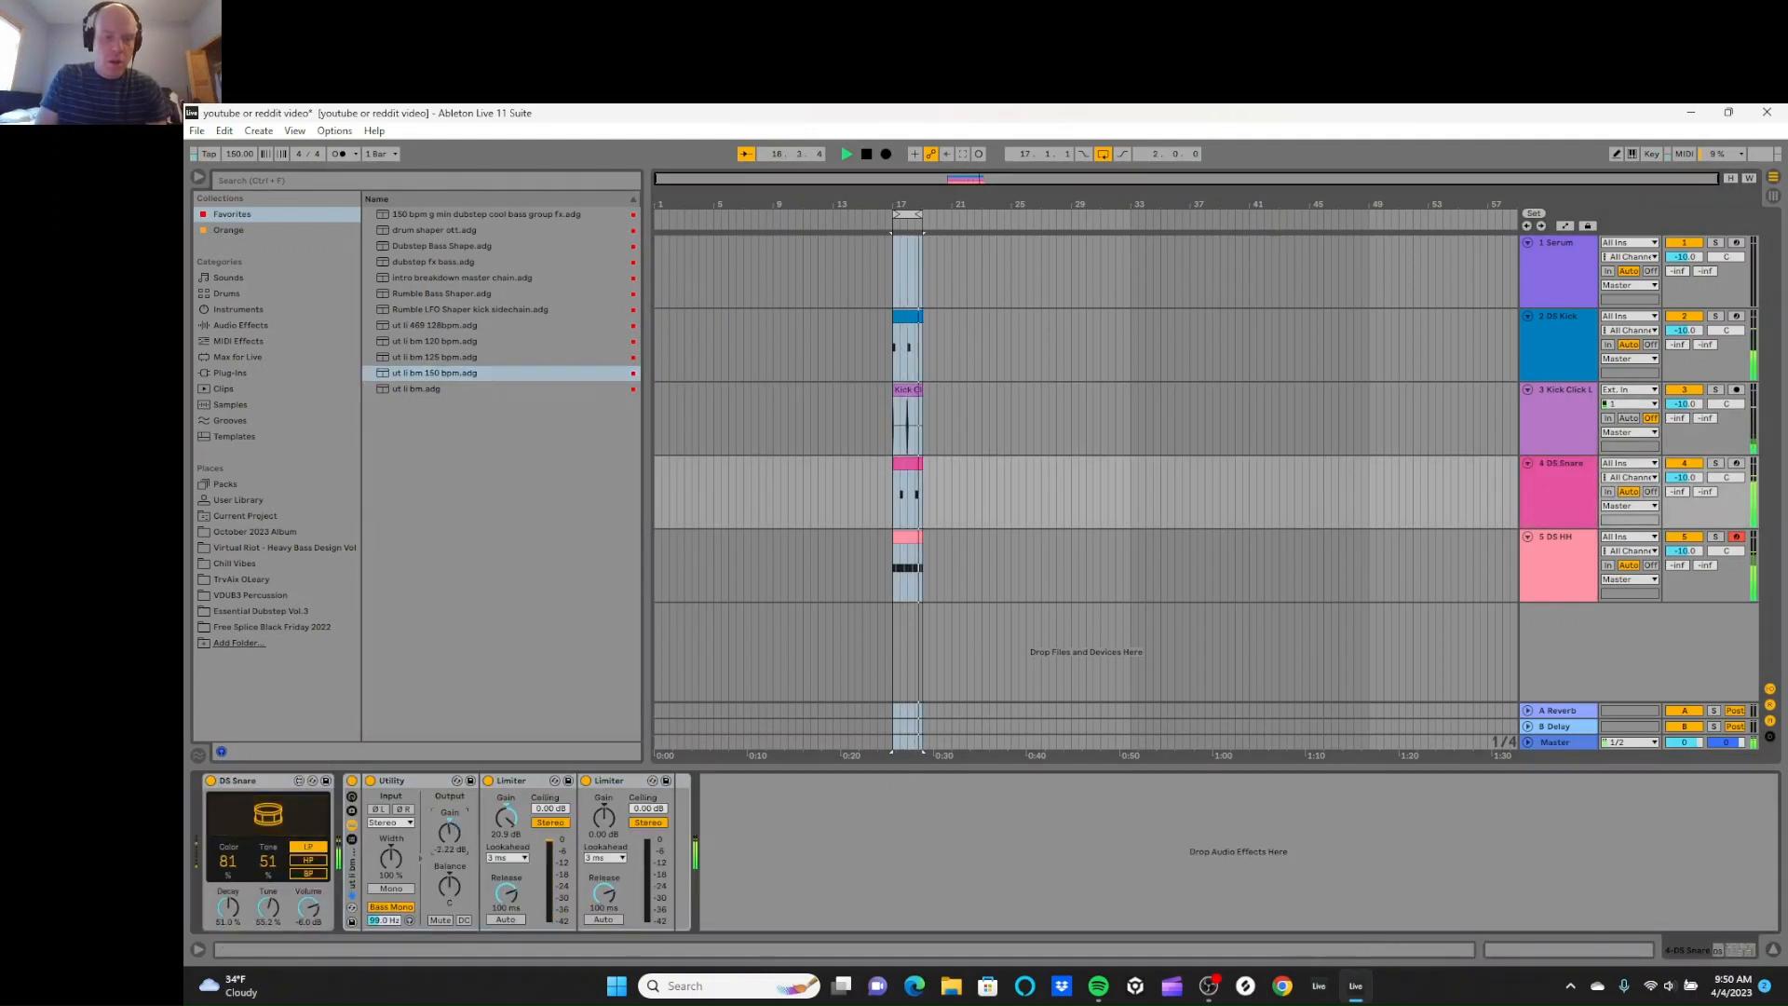
pyautogui.click(506, 817)
pyautogui.moveTo(505, 818); pyautogui.dragTo(506, 842)
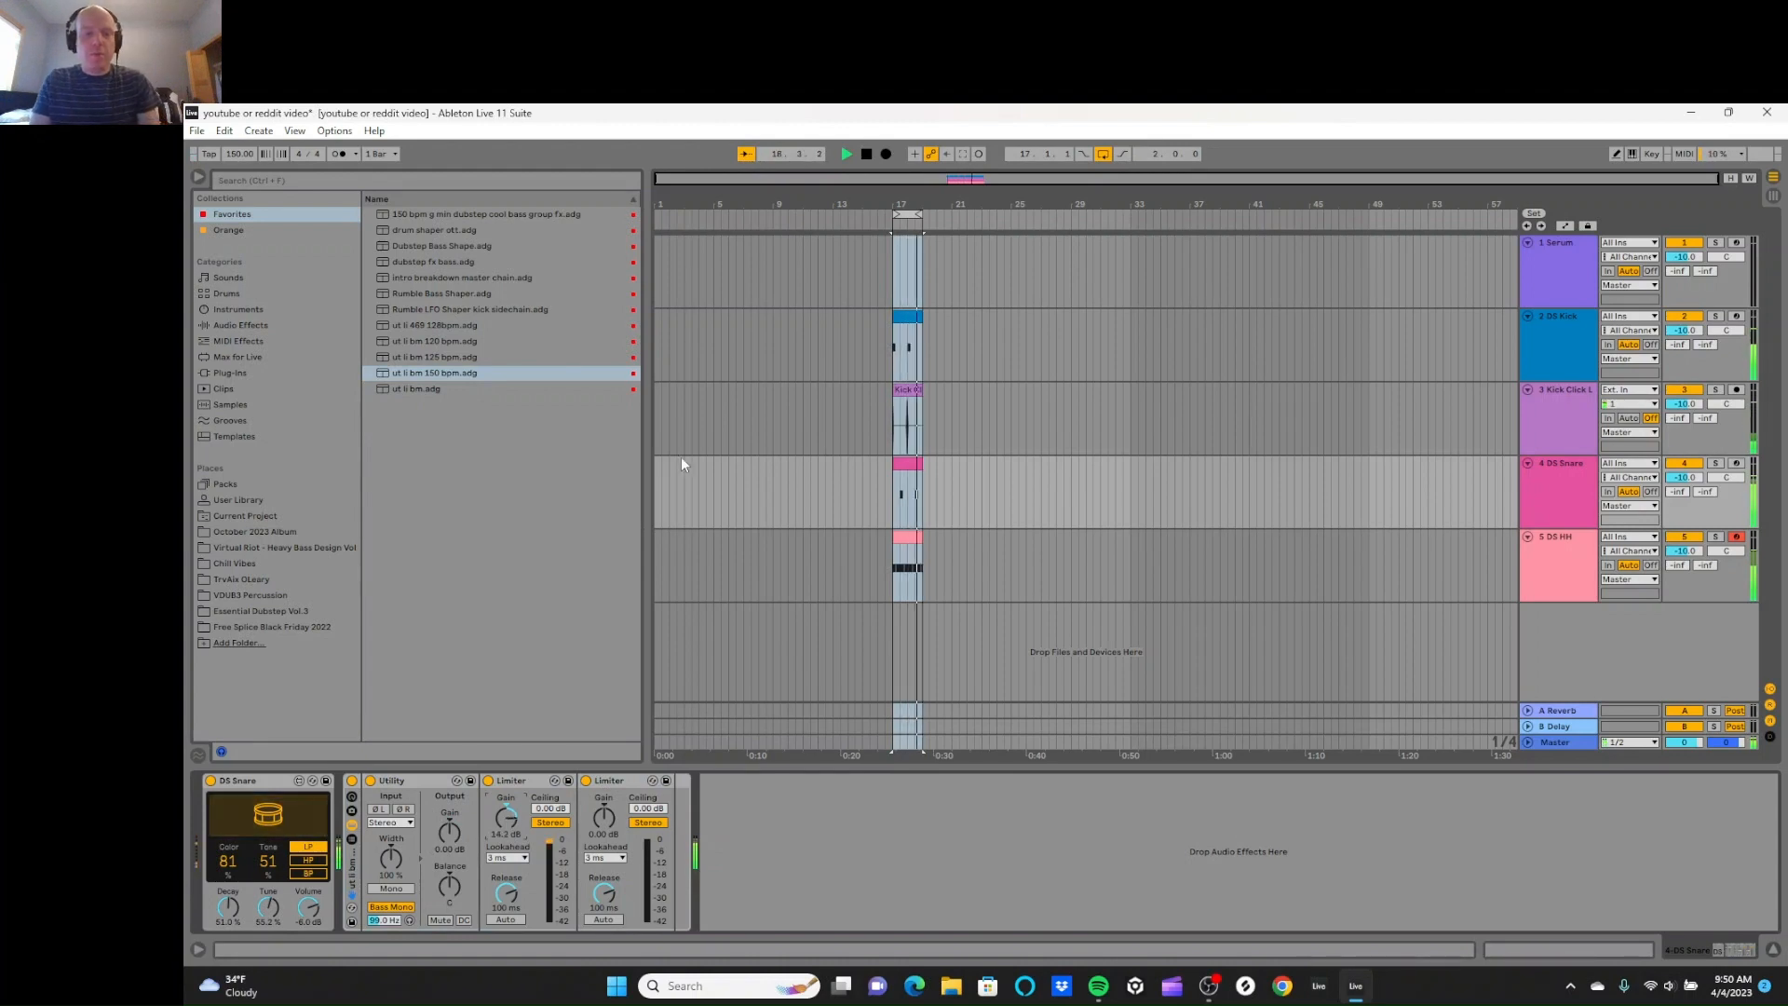
pyautogui.click(867, 155)
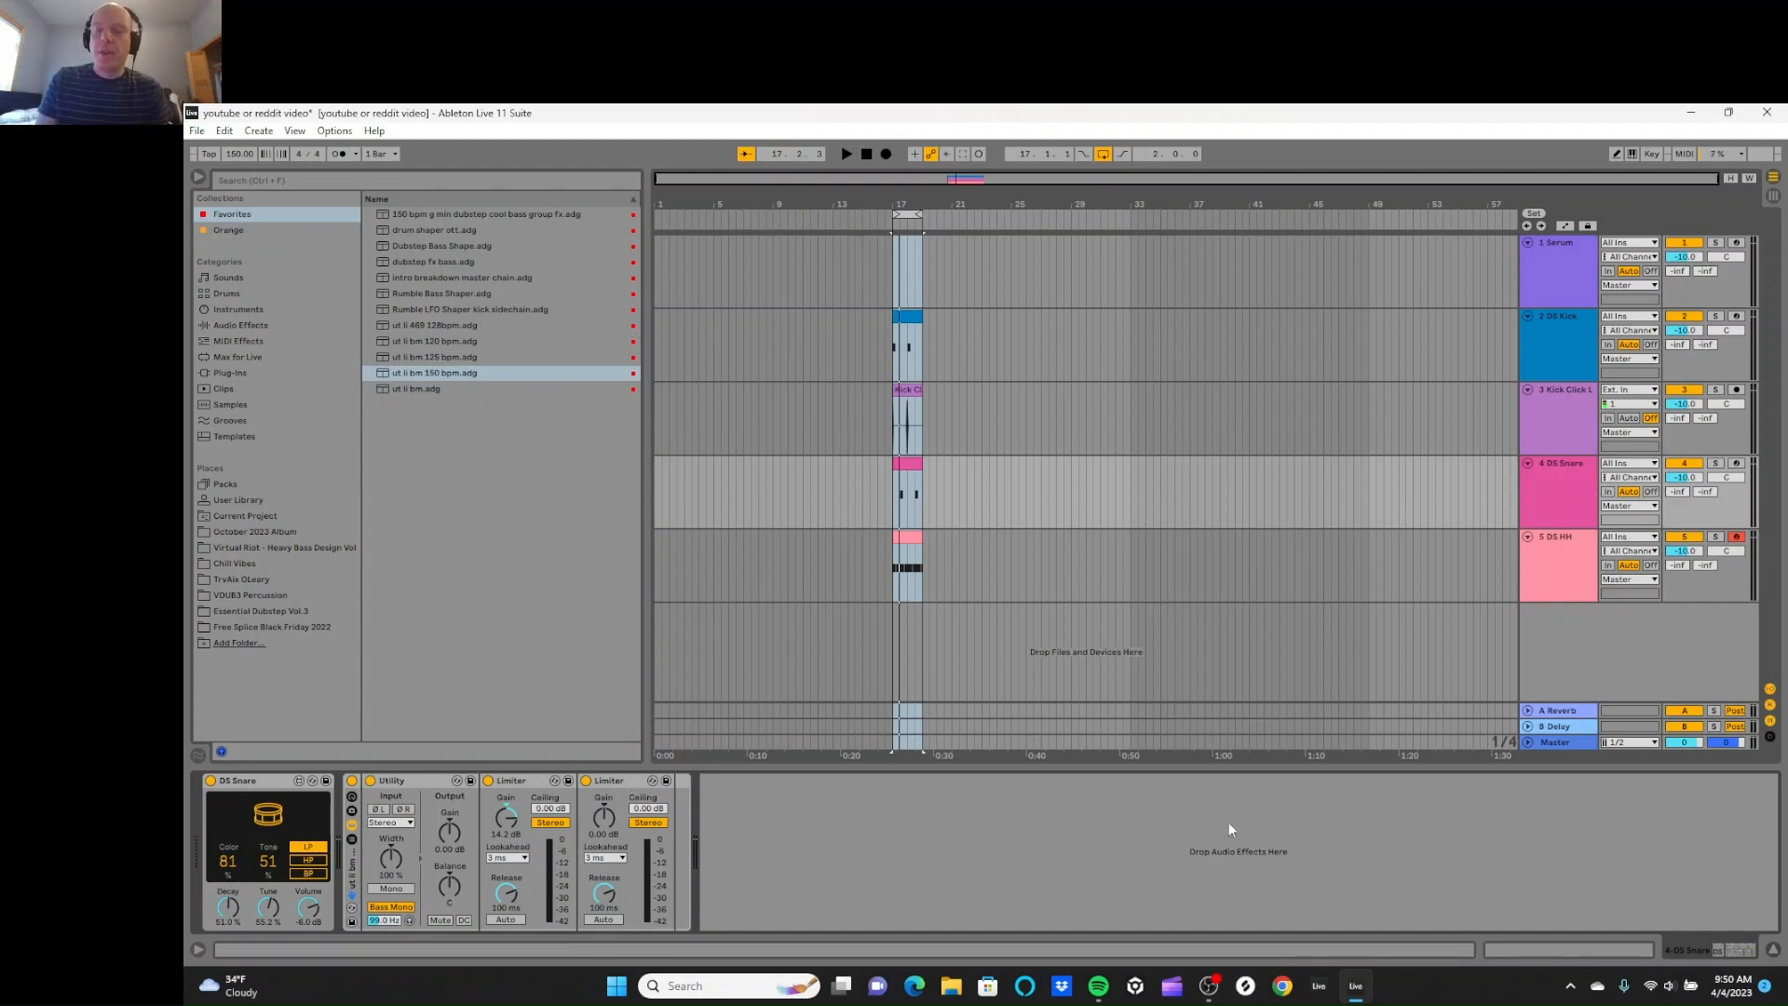
# Step: Load "ut li bm 150 bpm.adg" onto the DS HH track, set its Utility gain to 0.00 dB and lower the track volume to -14 dB during playback
pyautogui.click(1539, 568)
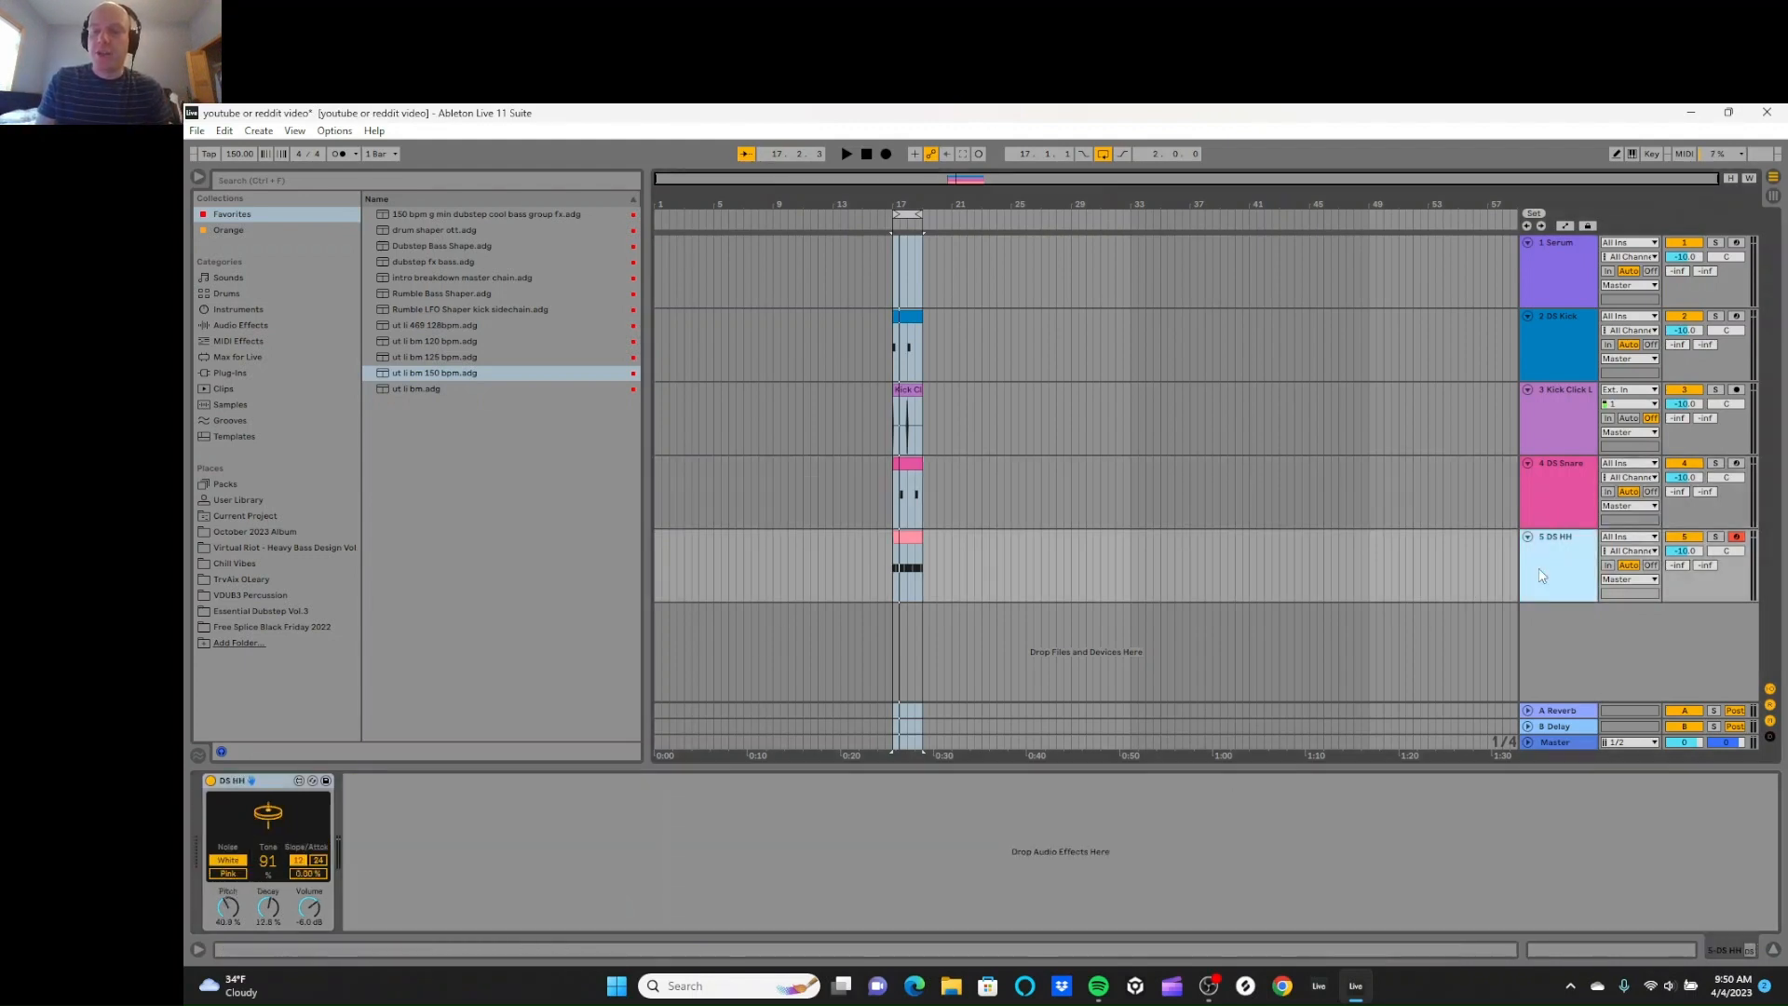
pyautogui.doubleClick(436, 373)
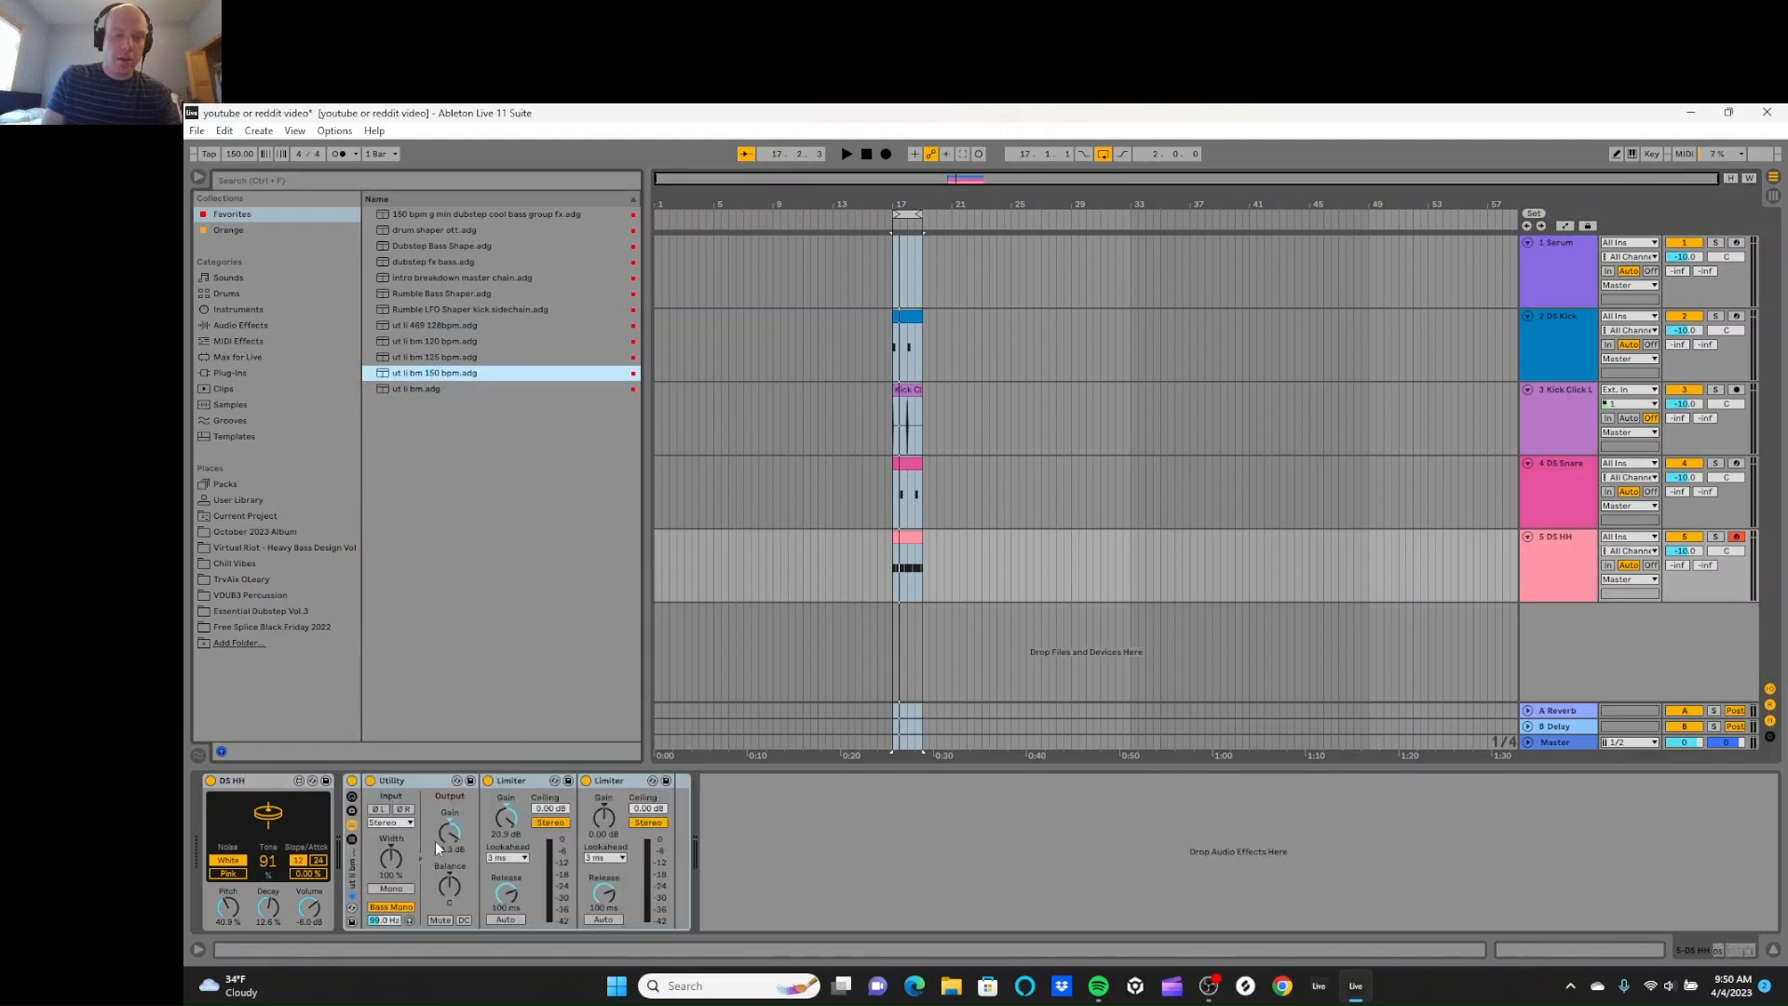
pyautogui.moveTo(437, 848); pyautogui.dragTo(437, 819)
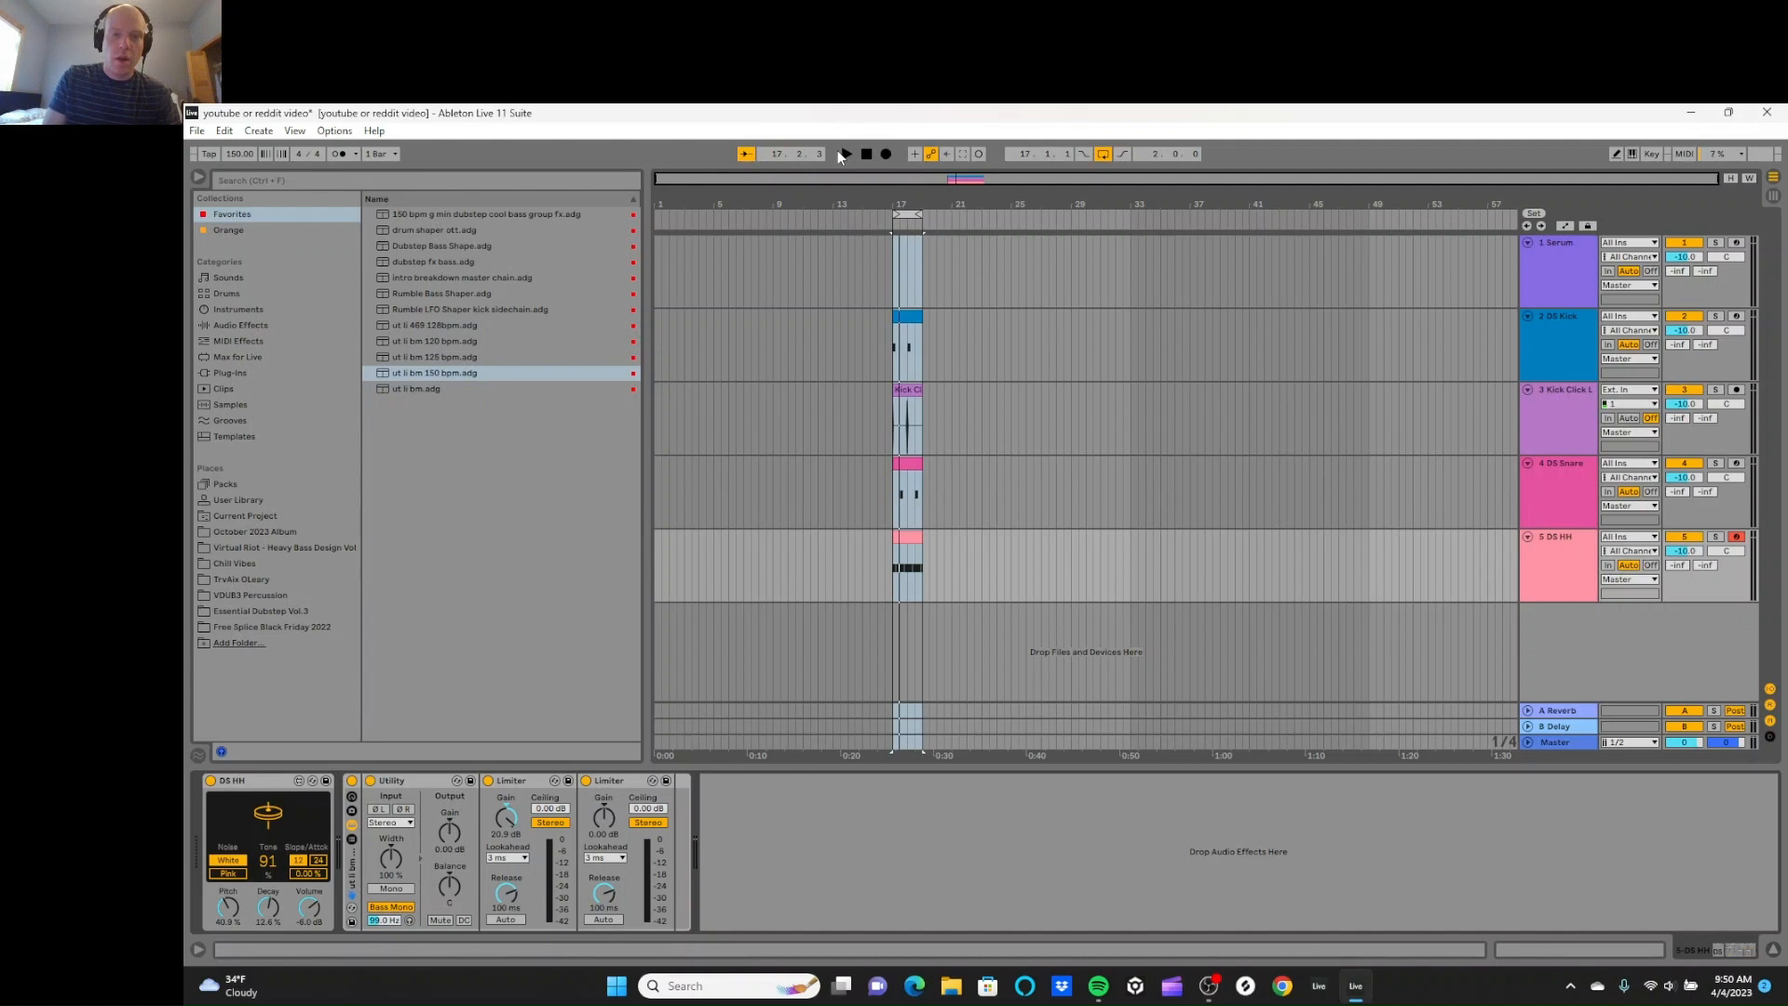
pyautogui.click(845, 154)
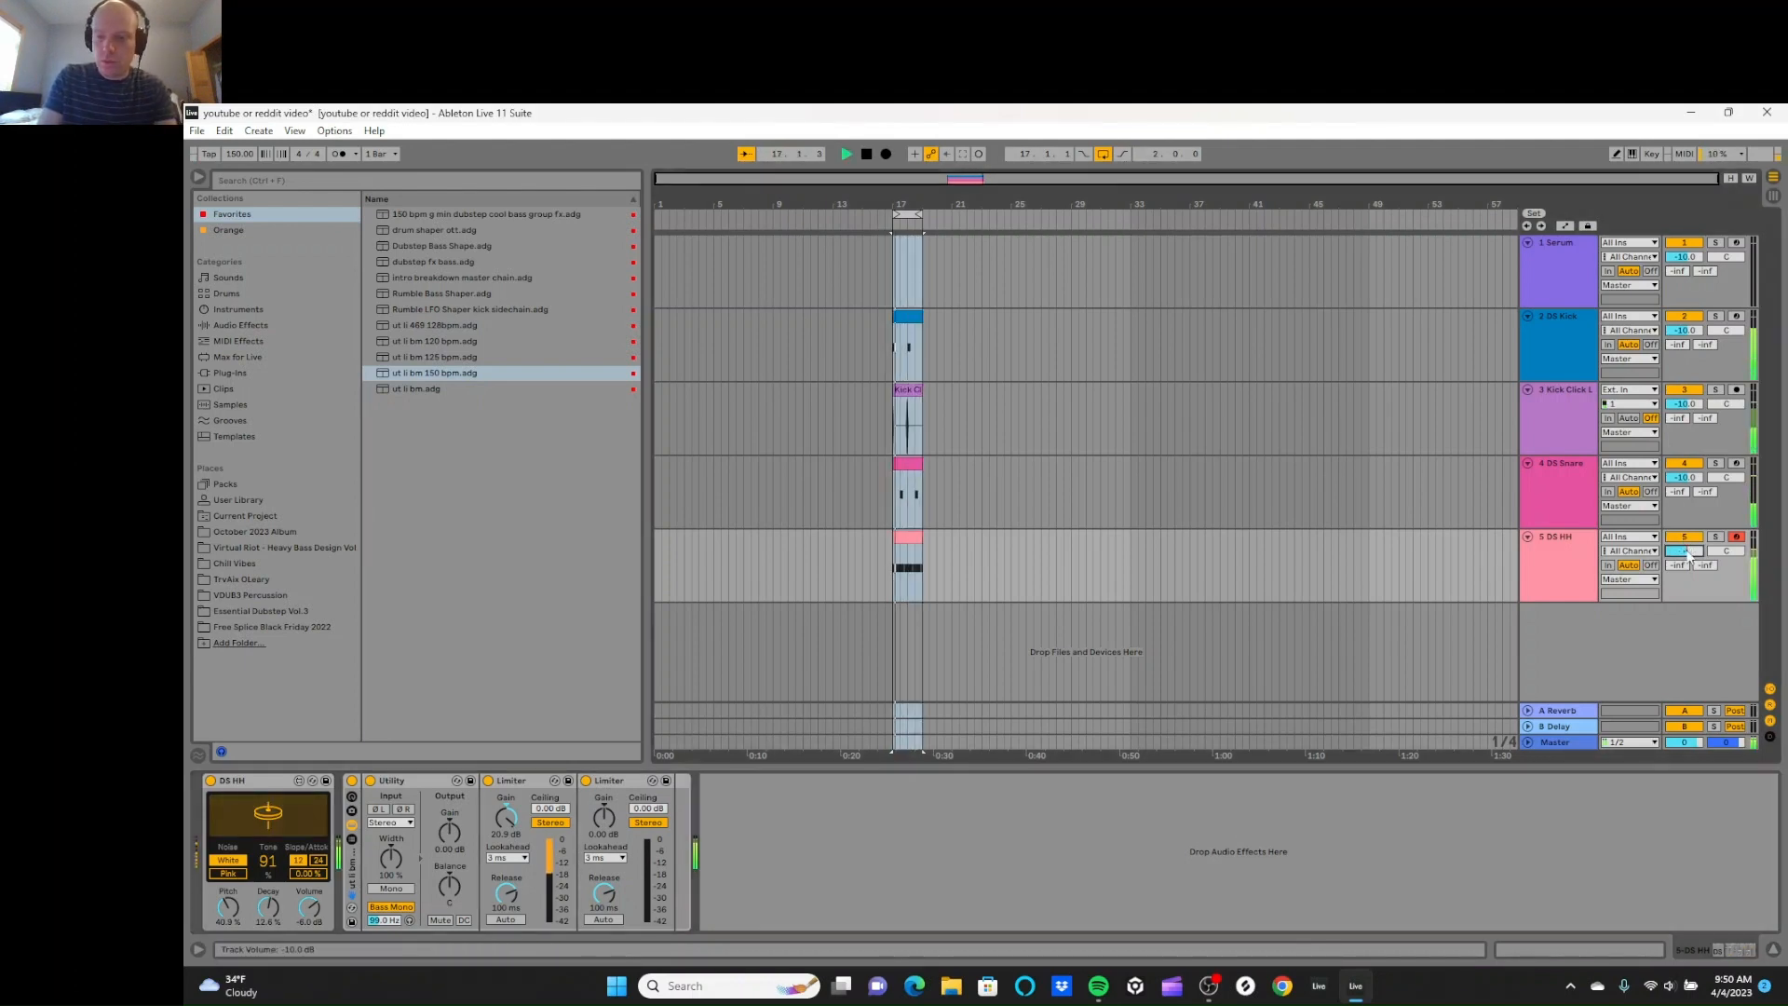
pyautogui.moveTo(1689, 552); pyautogui.dragTo(1689, 578)
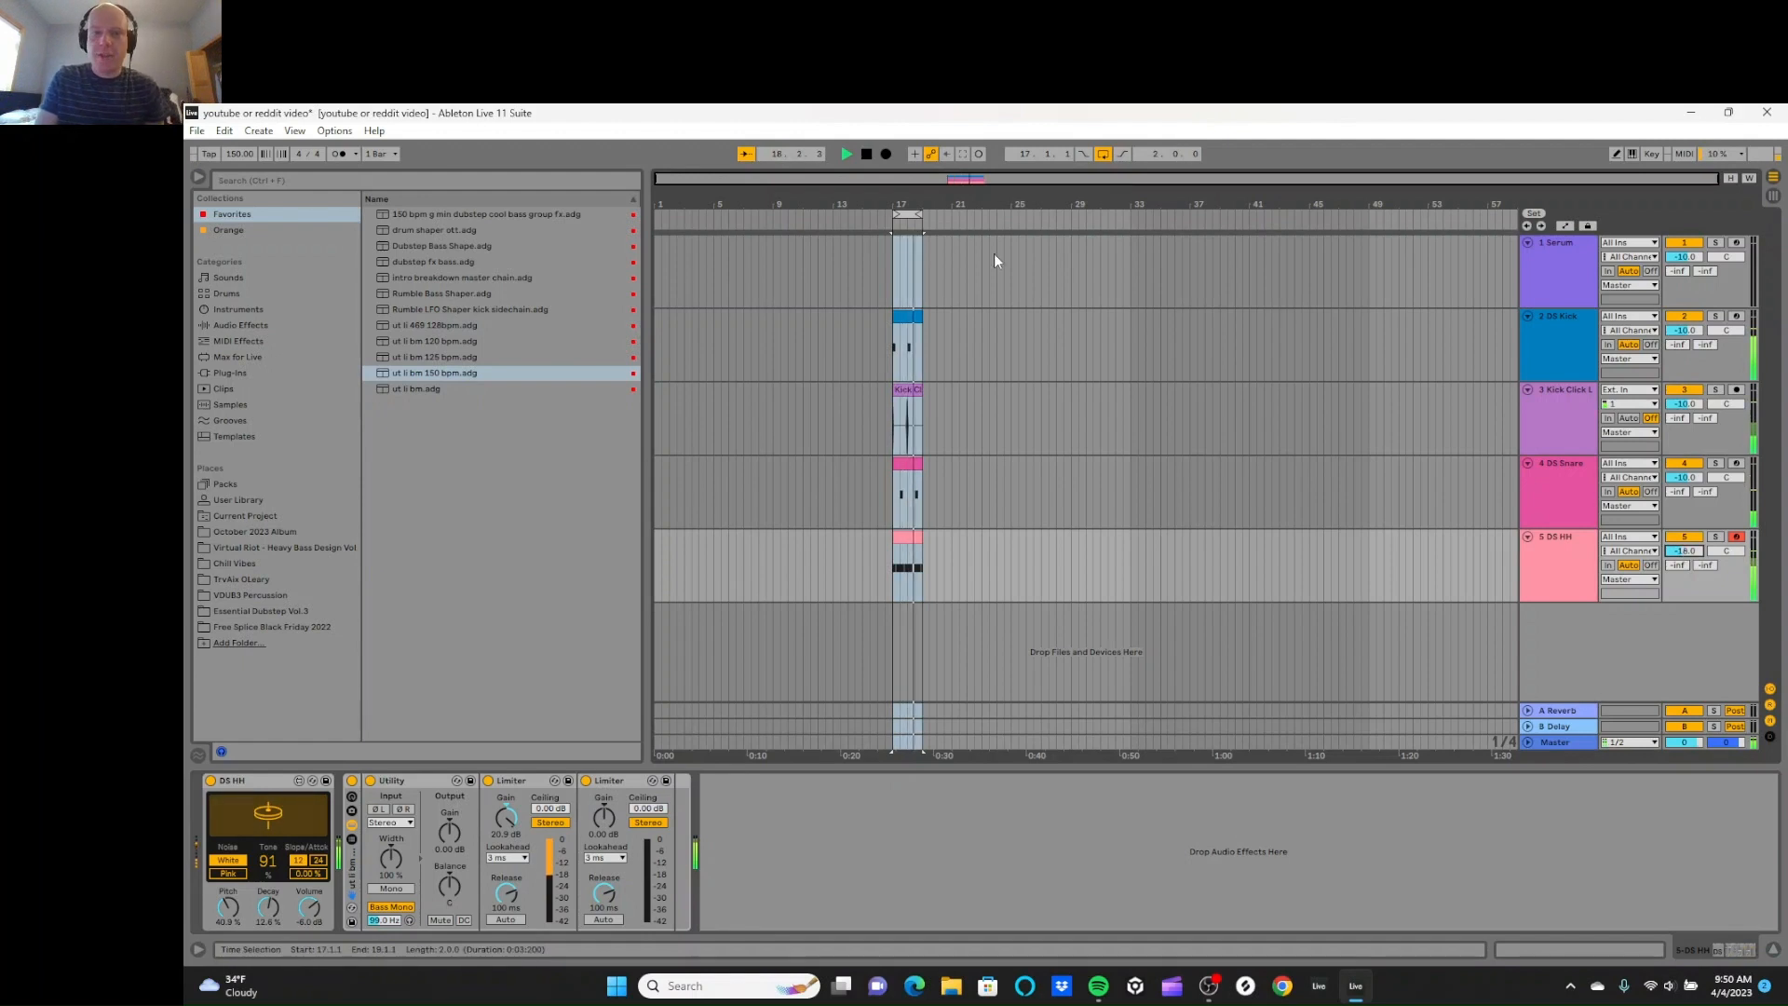
pyautogui.press('space')
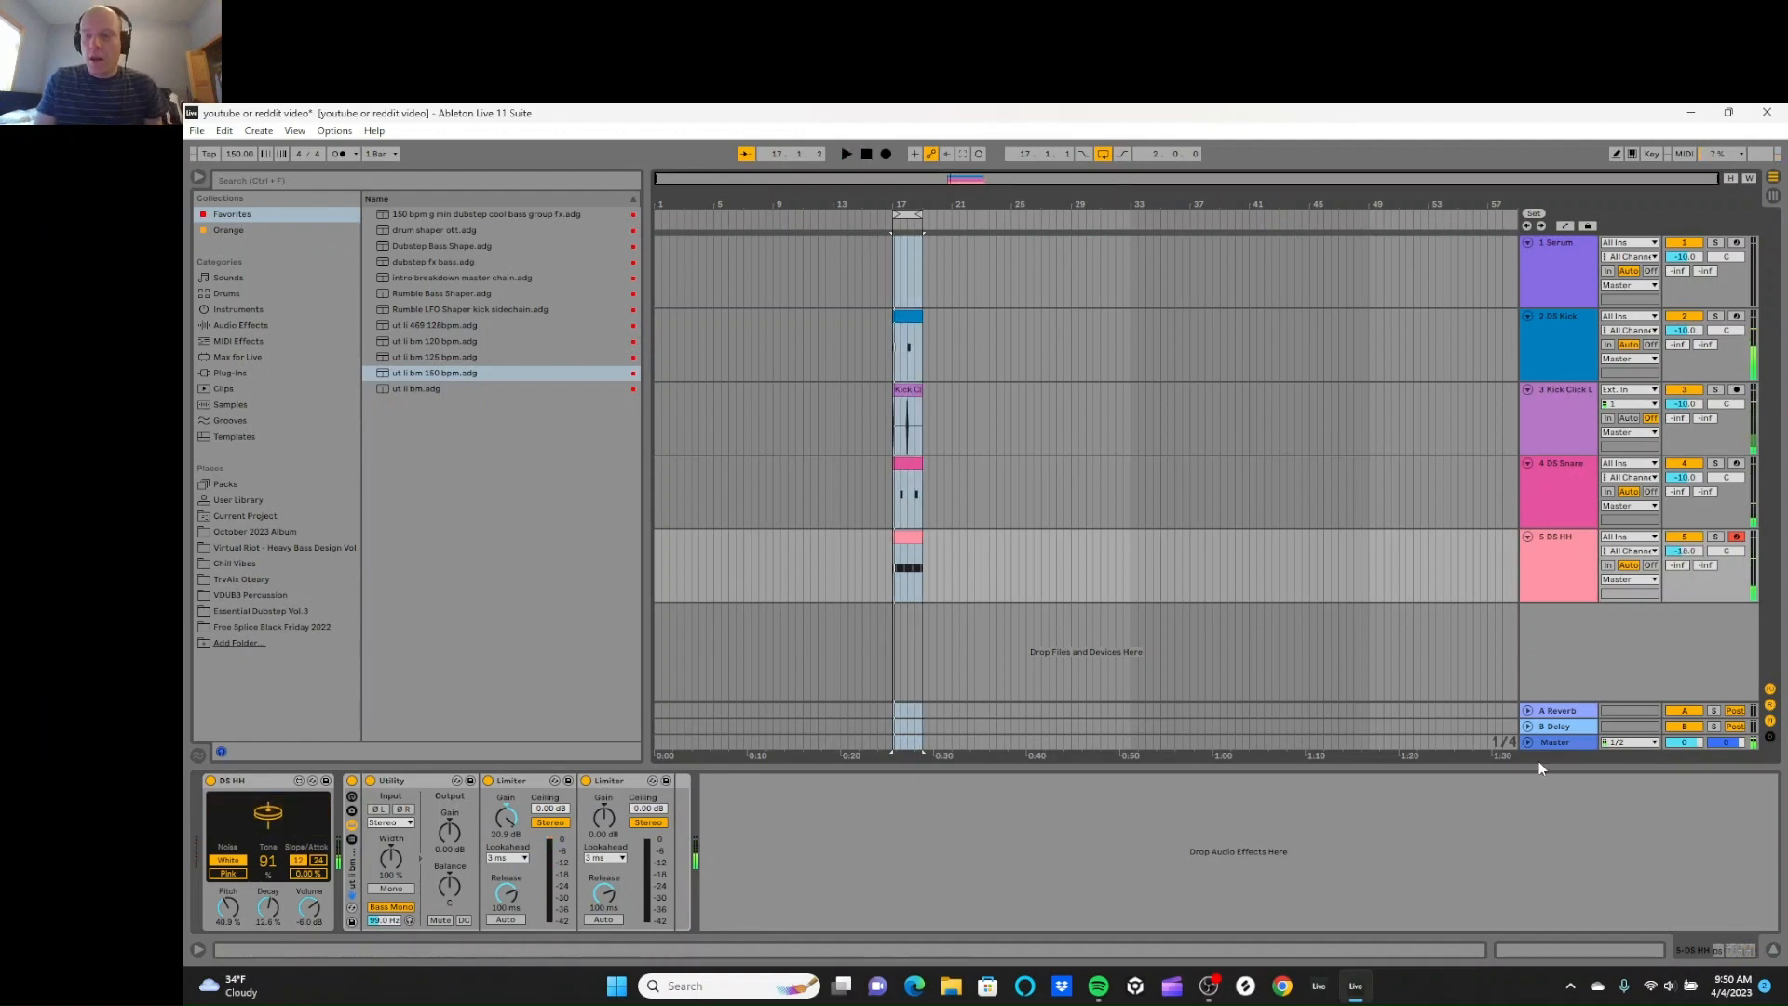
# Step: Load "ut li bm 150 bpm.adg" onto the Master track with Utility gain 0.00 dB and first Limiter gain 5.50 dB, and set Master volume to -1.0 dB
pyautogui.click(1525, 743)
pyautogui.click(1565, 723)
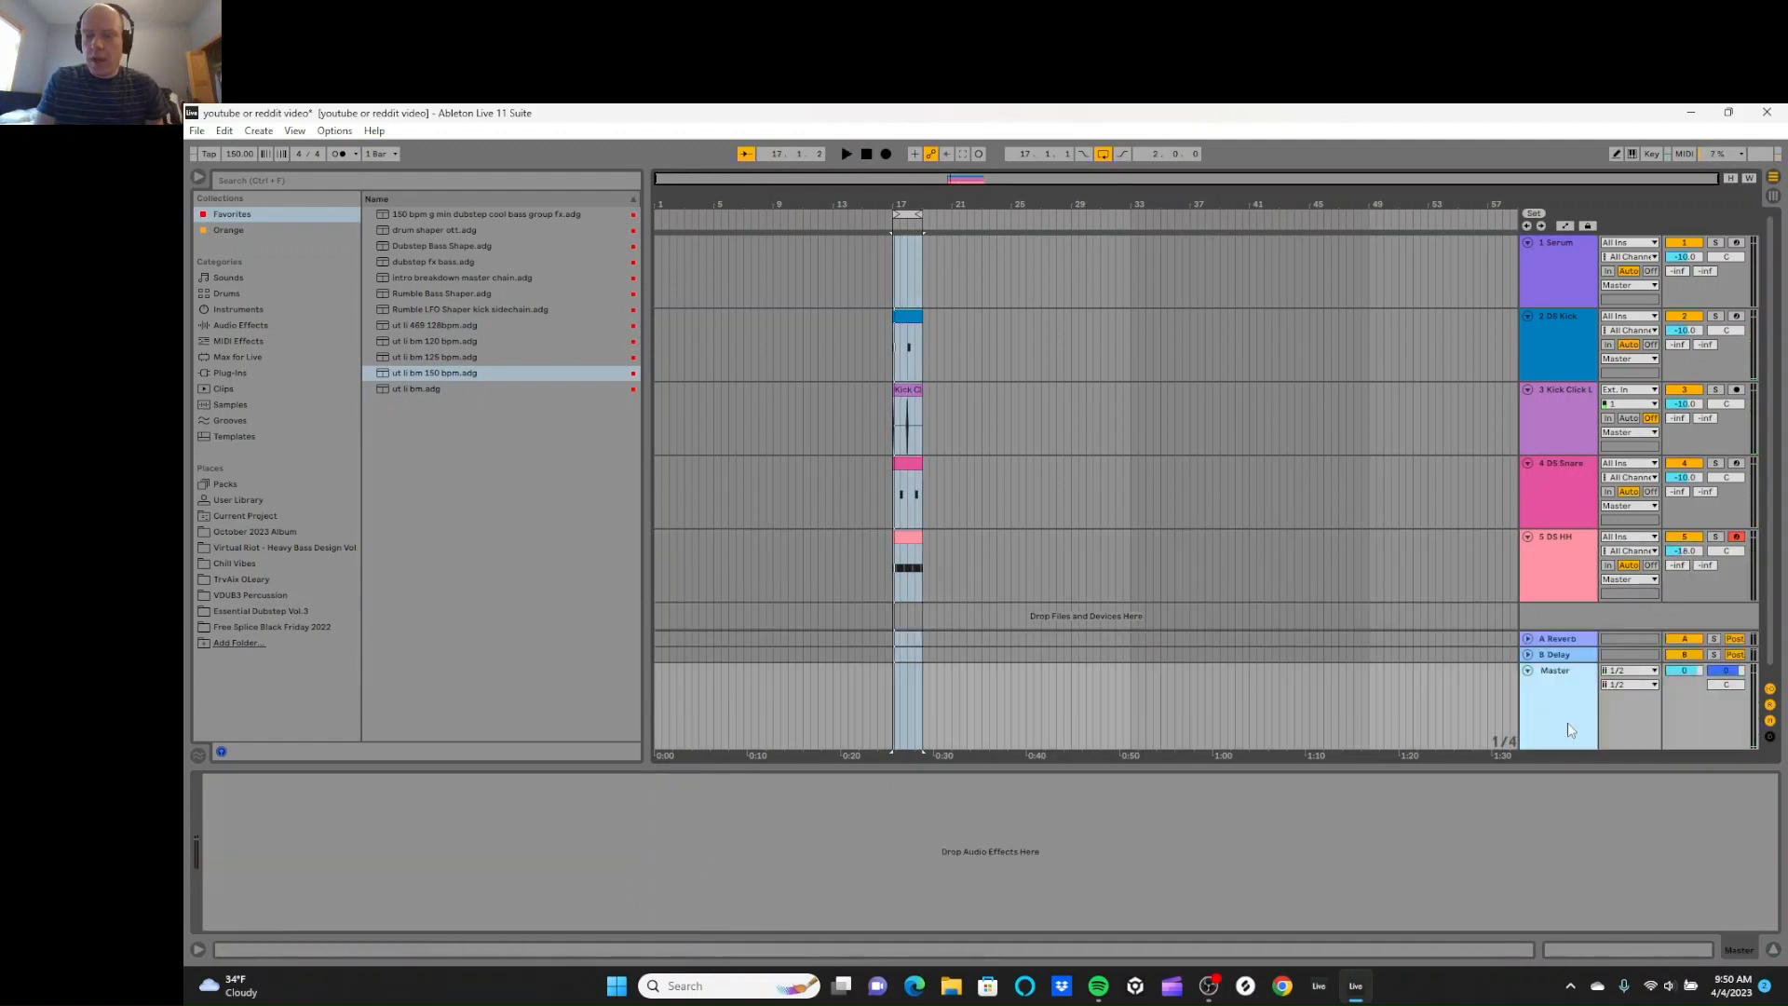
pyautogui.doubleClick(506, 377)
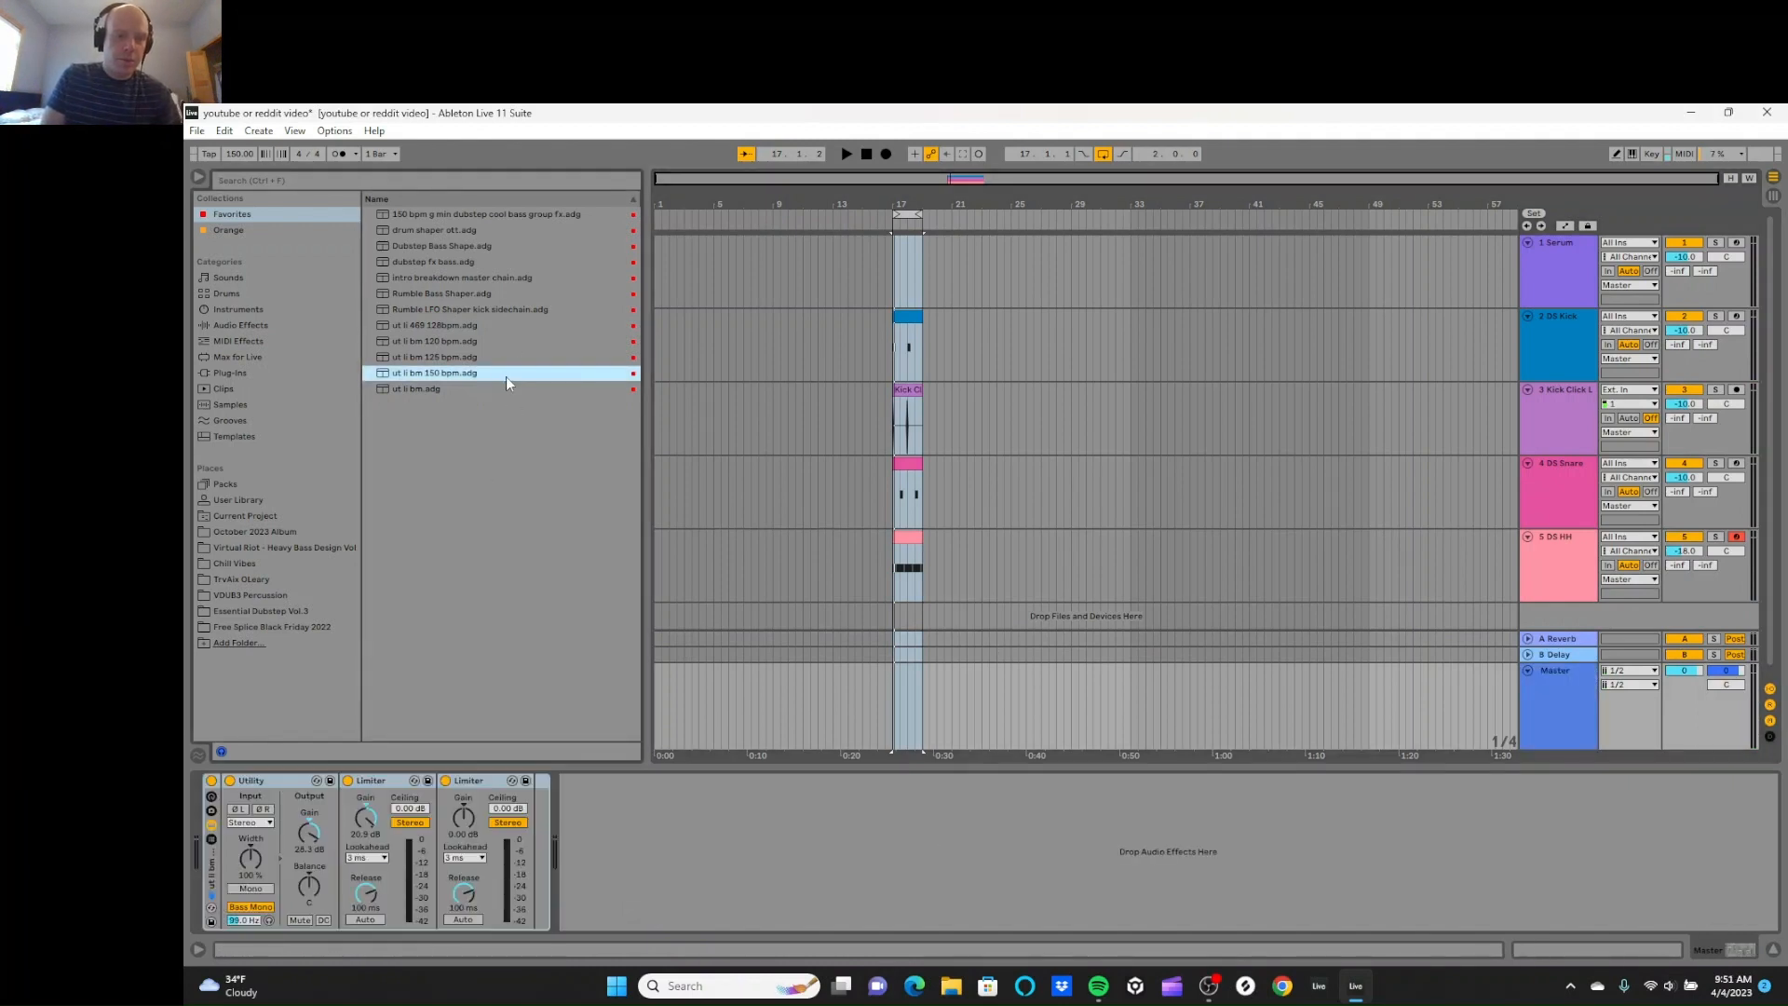
pyautogui.click(314, 809)
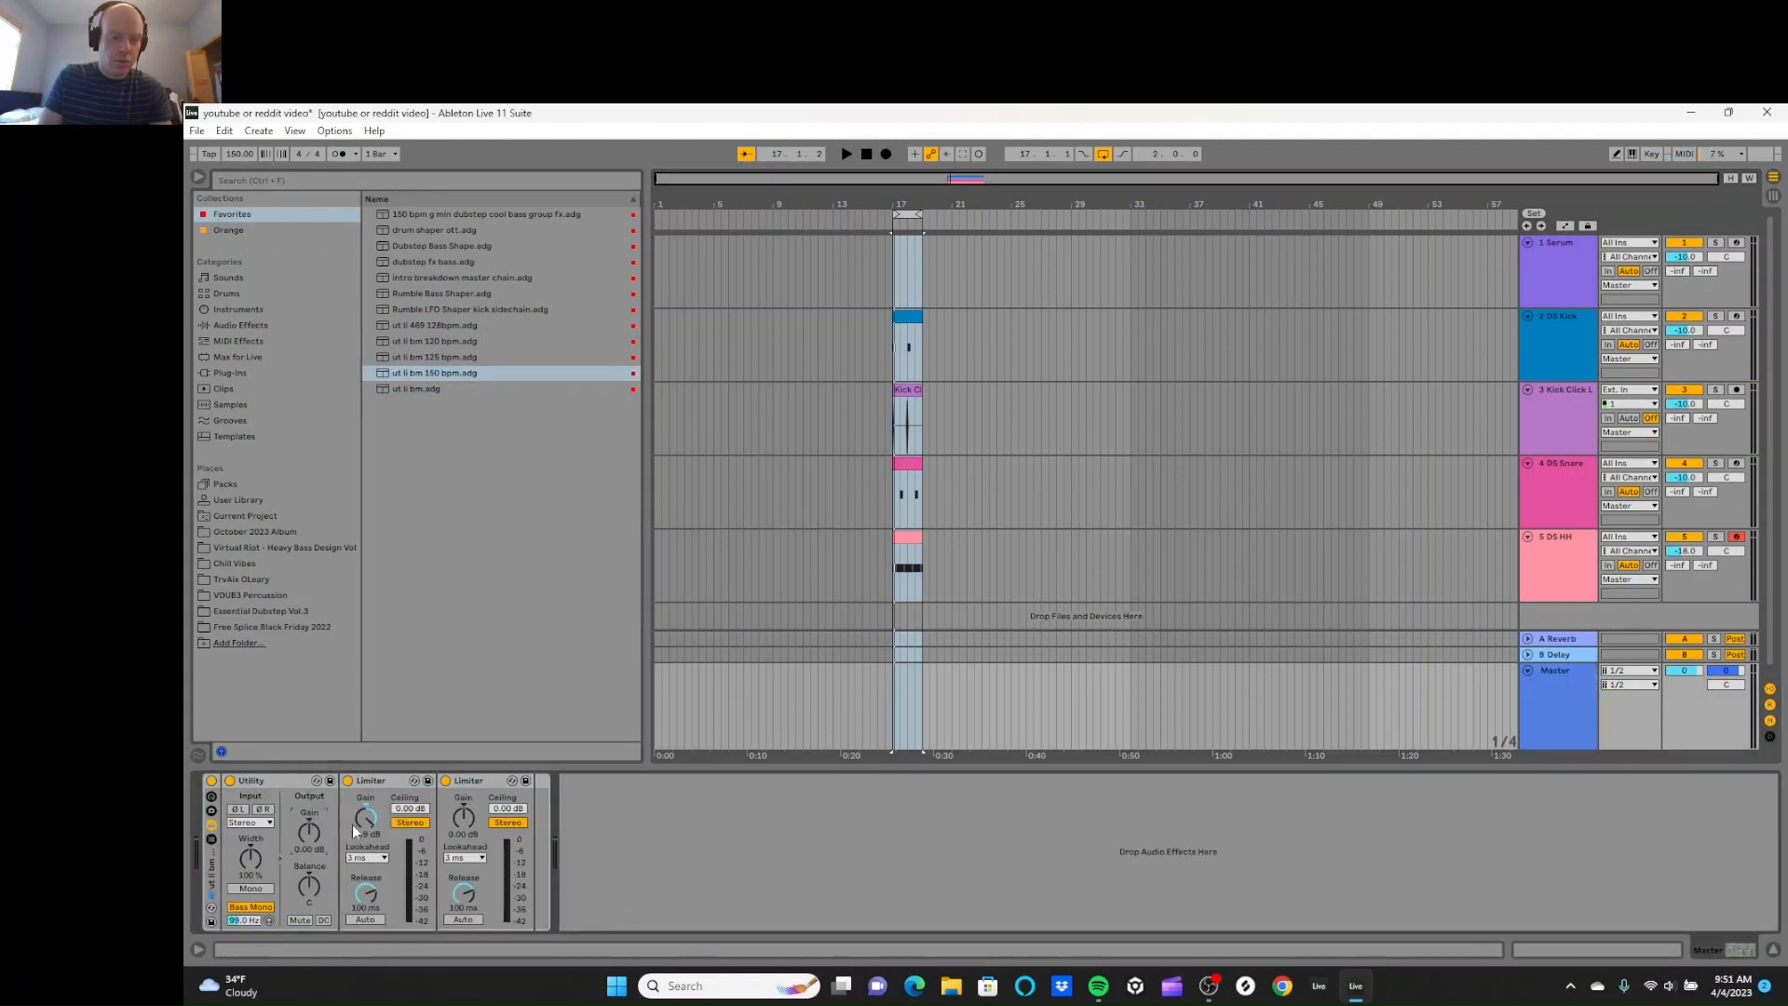
pyautogui.click(846, 154)
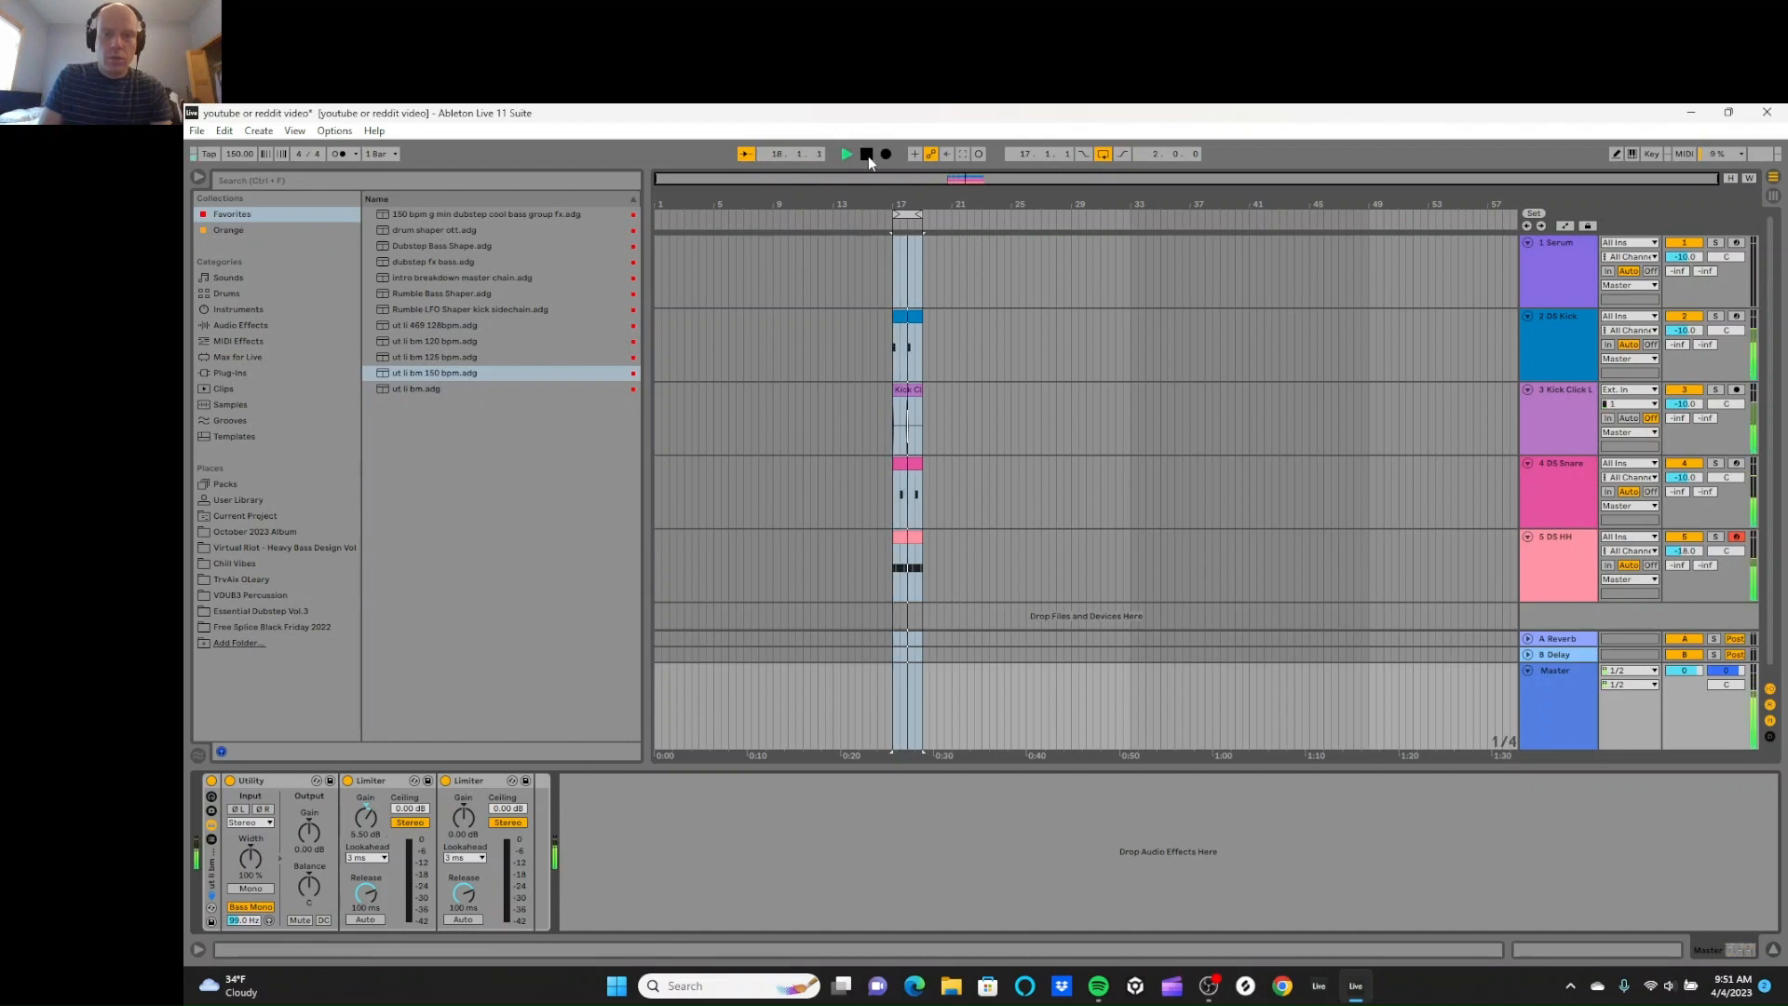
pyautogui.press('space')
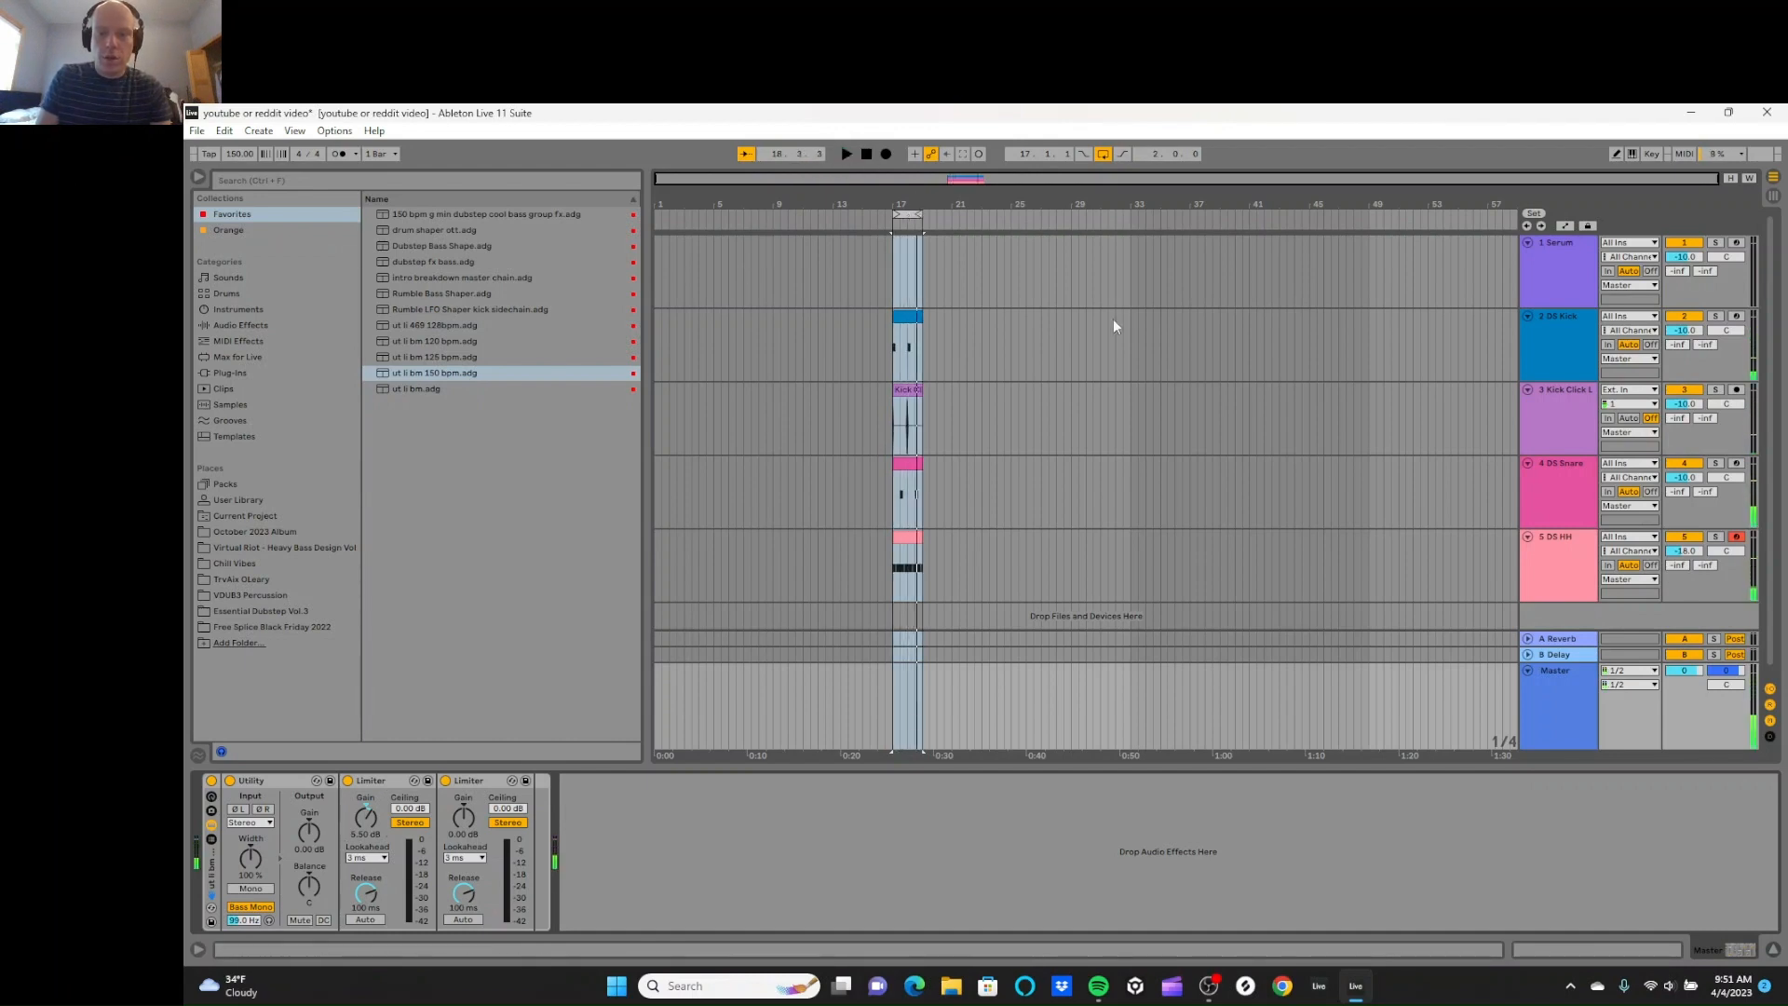
pyautogui.click(1682, 669)
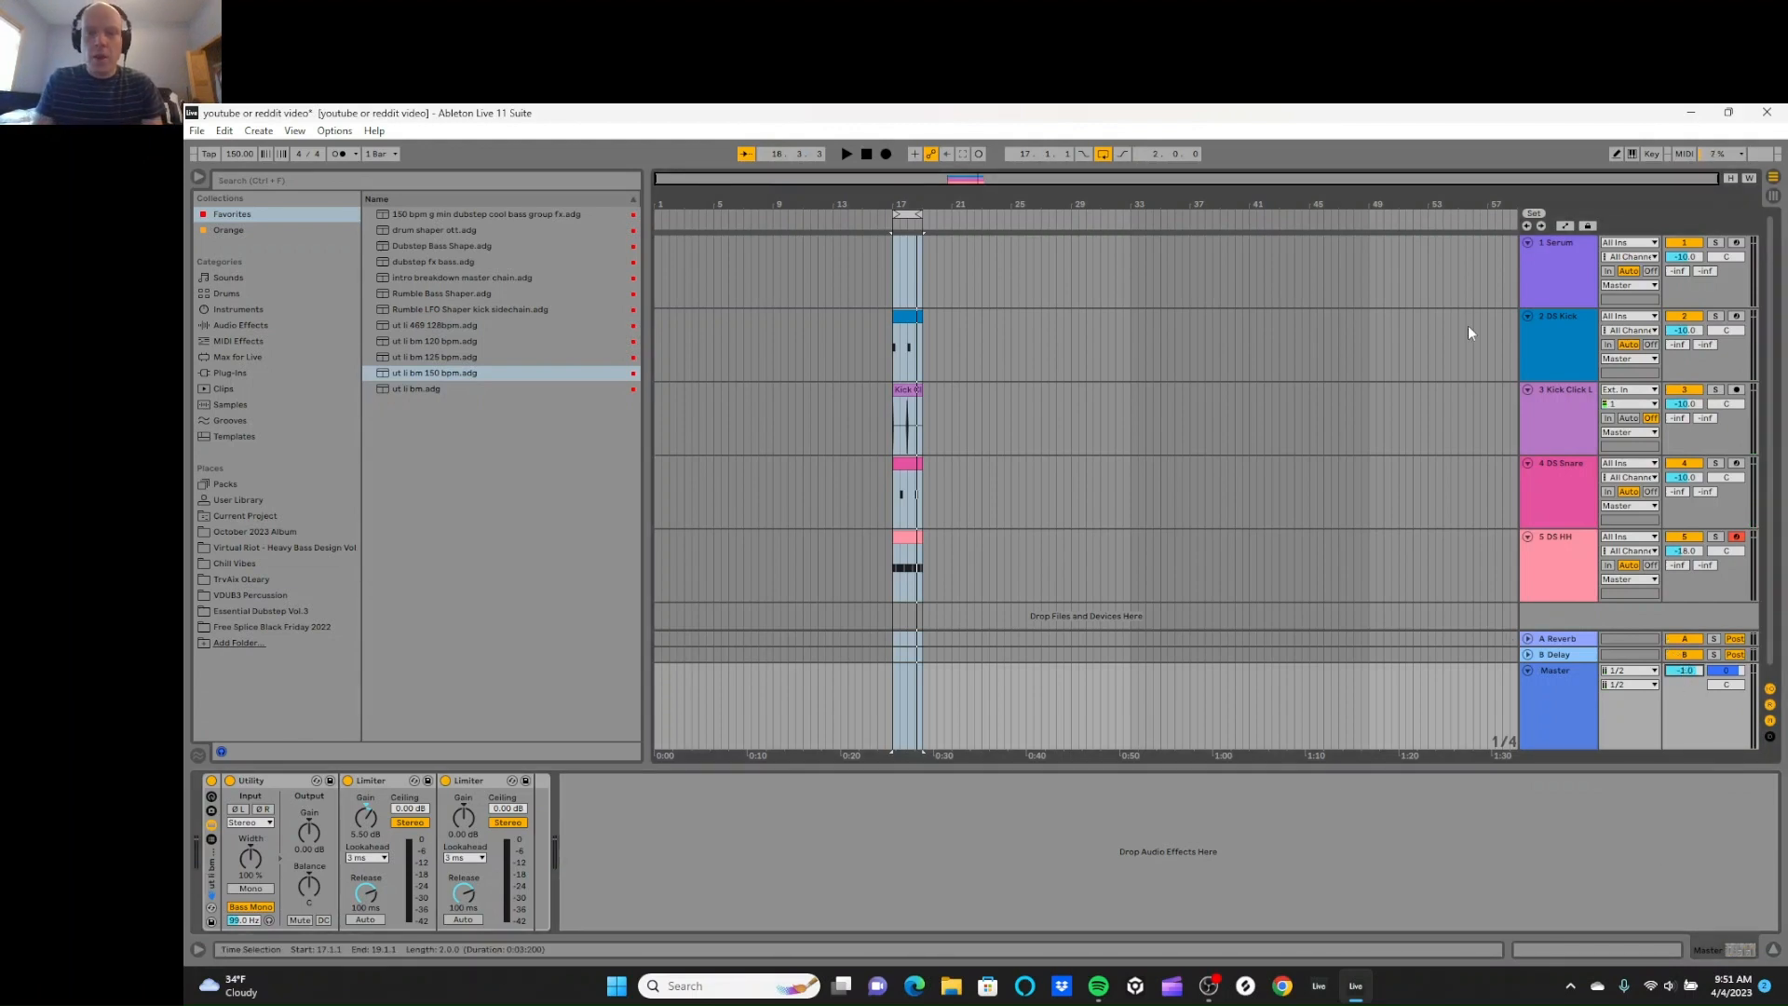
pyautogui.click(1578, 289)
pyautogui.click(1567, 717)
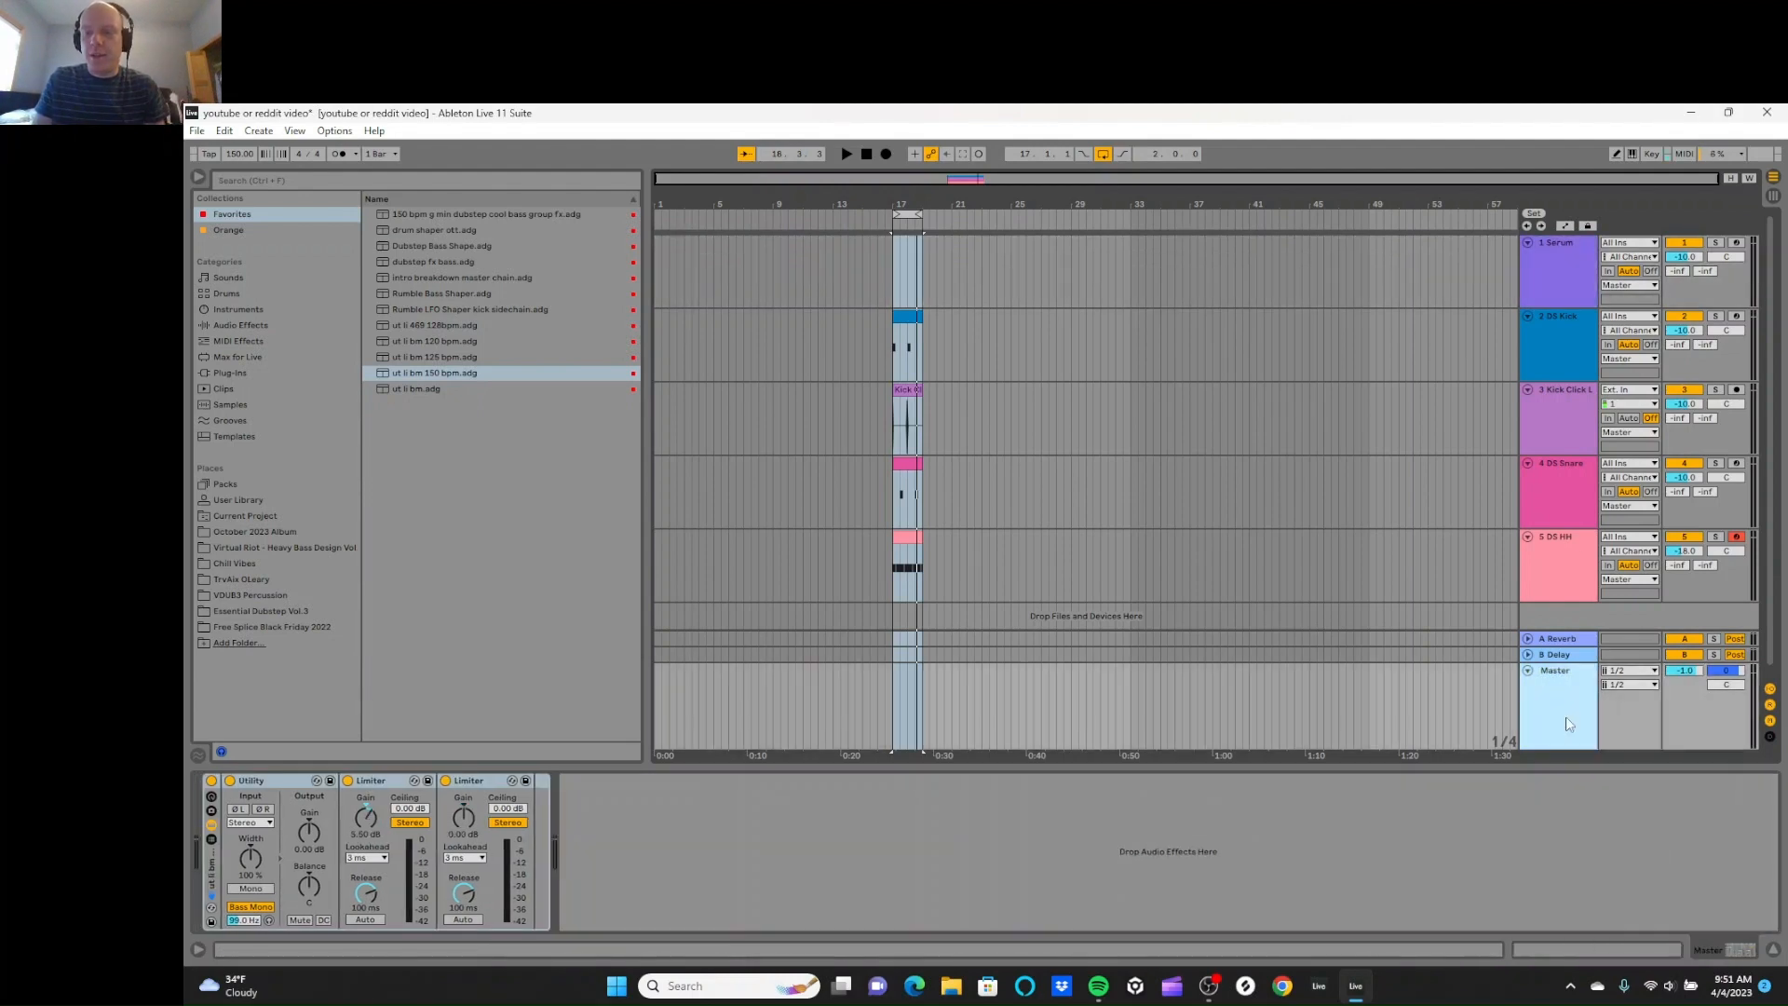
pyautogui.click(273, 327)
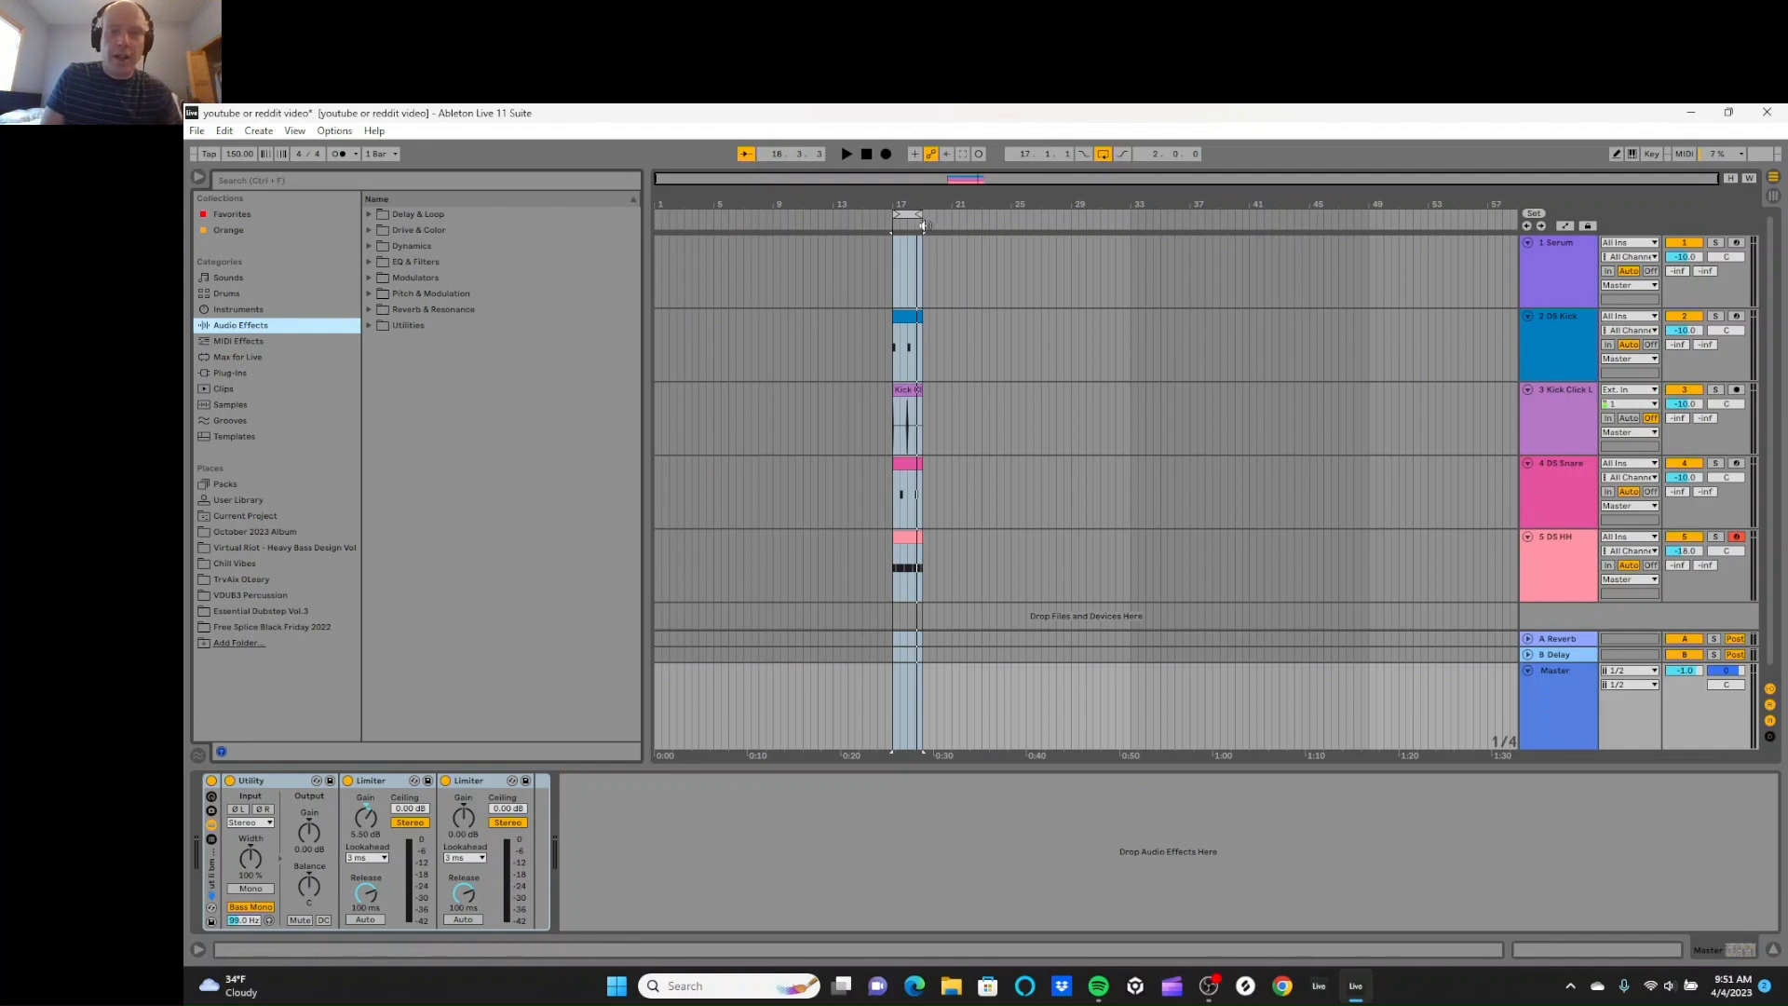
# Step: Duplicate the two-bar beat seven times through bar 33 and extend the arrangement loop to span bars 17 to 33
pyautogui.hotkey('ctrl', 'd')
pyautogui.hotkey('ctrl', 'd')
pyautogui.hotkey('ctrl', 'd')
pyautogui.hotkey('ctrl', 'd')
pyautogui.hotkey('ctrl', 'd')
pyautogui.hotkey('ctrl', 'd')
pyautogui.hotkey('ctrl', 'd')
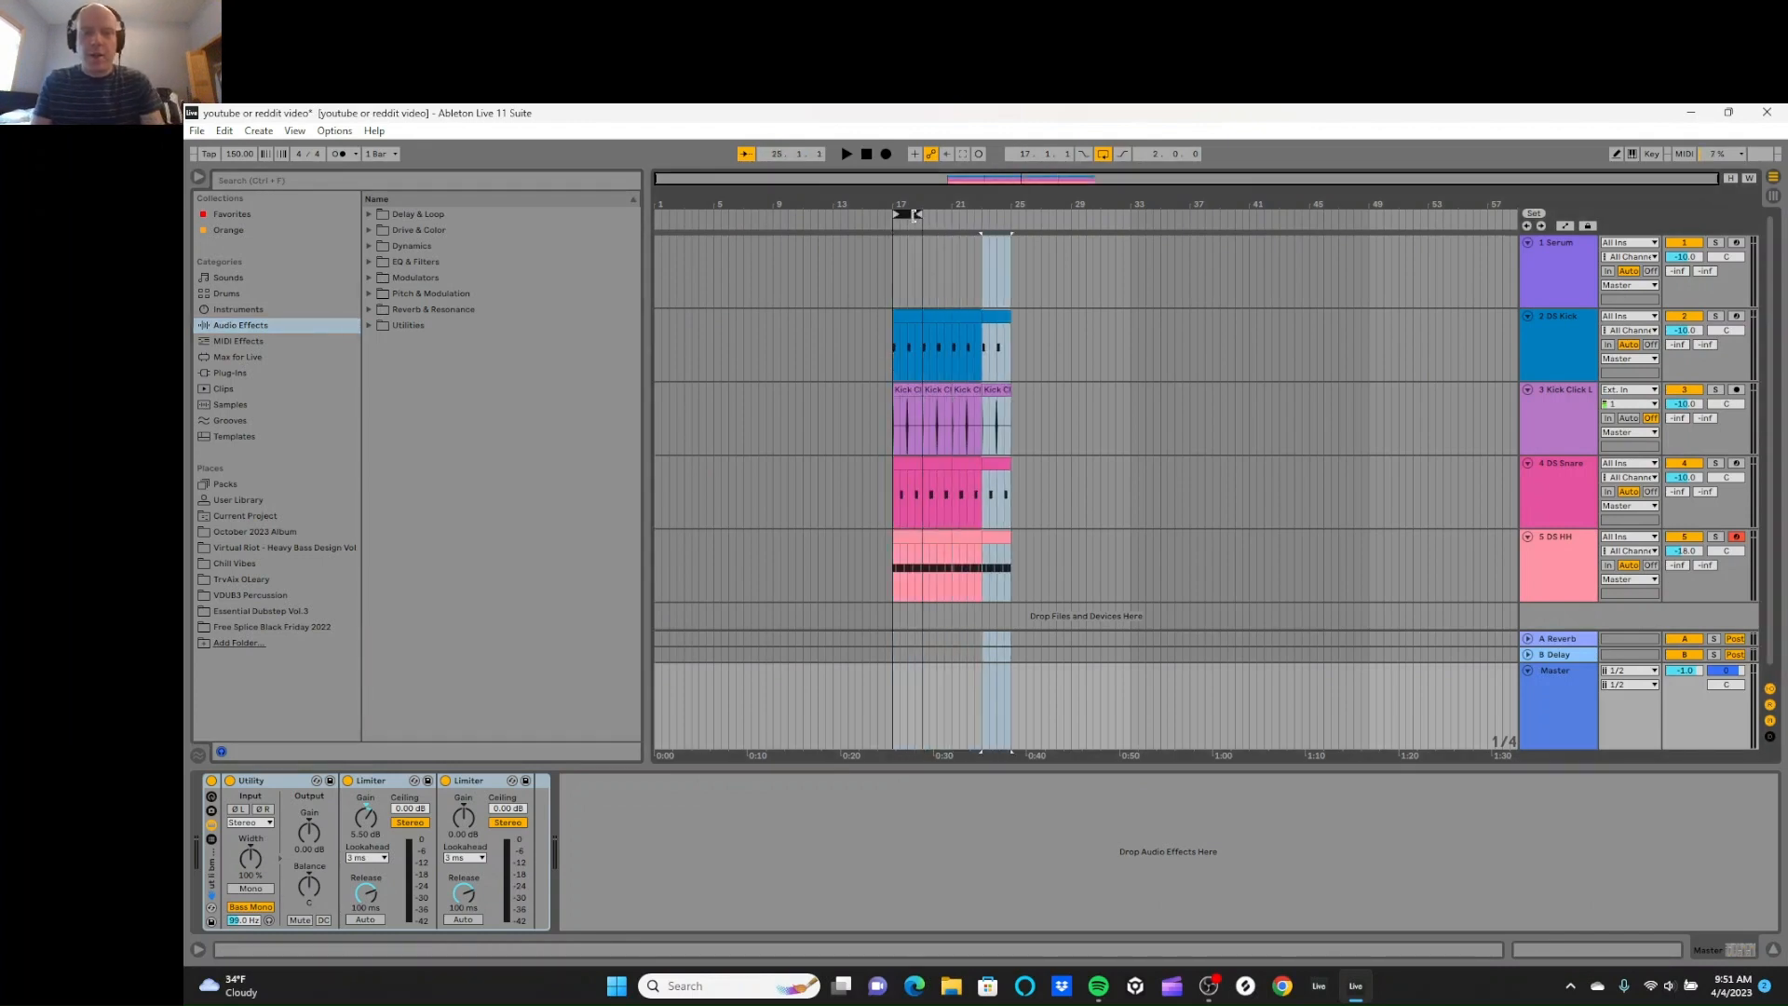
pyautogui.moveTo(915, 214); pyautogui.dragTo(1127, 214)
# Step: Arm the Serum track, enable the metronome and record a MIDI bass line from bar 15.3 to about bar 27
pyautogui.click(889, 282)
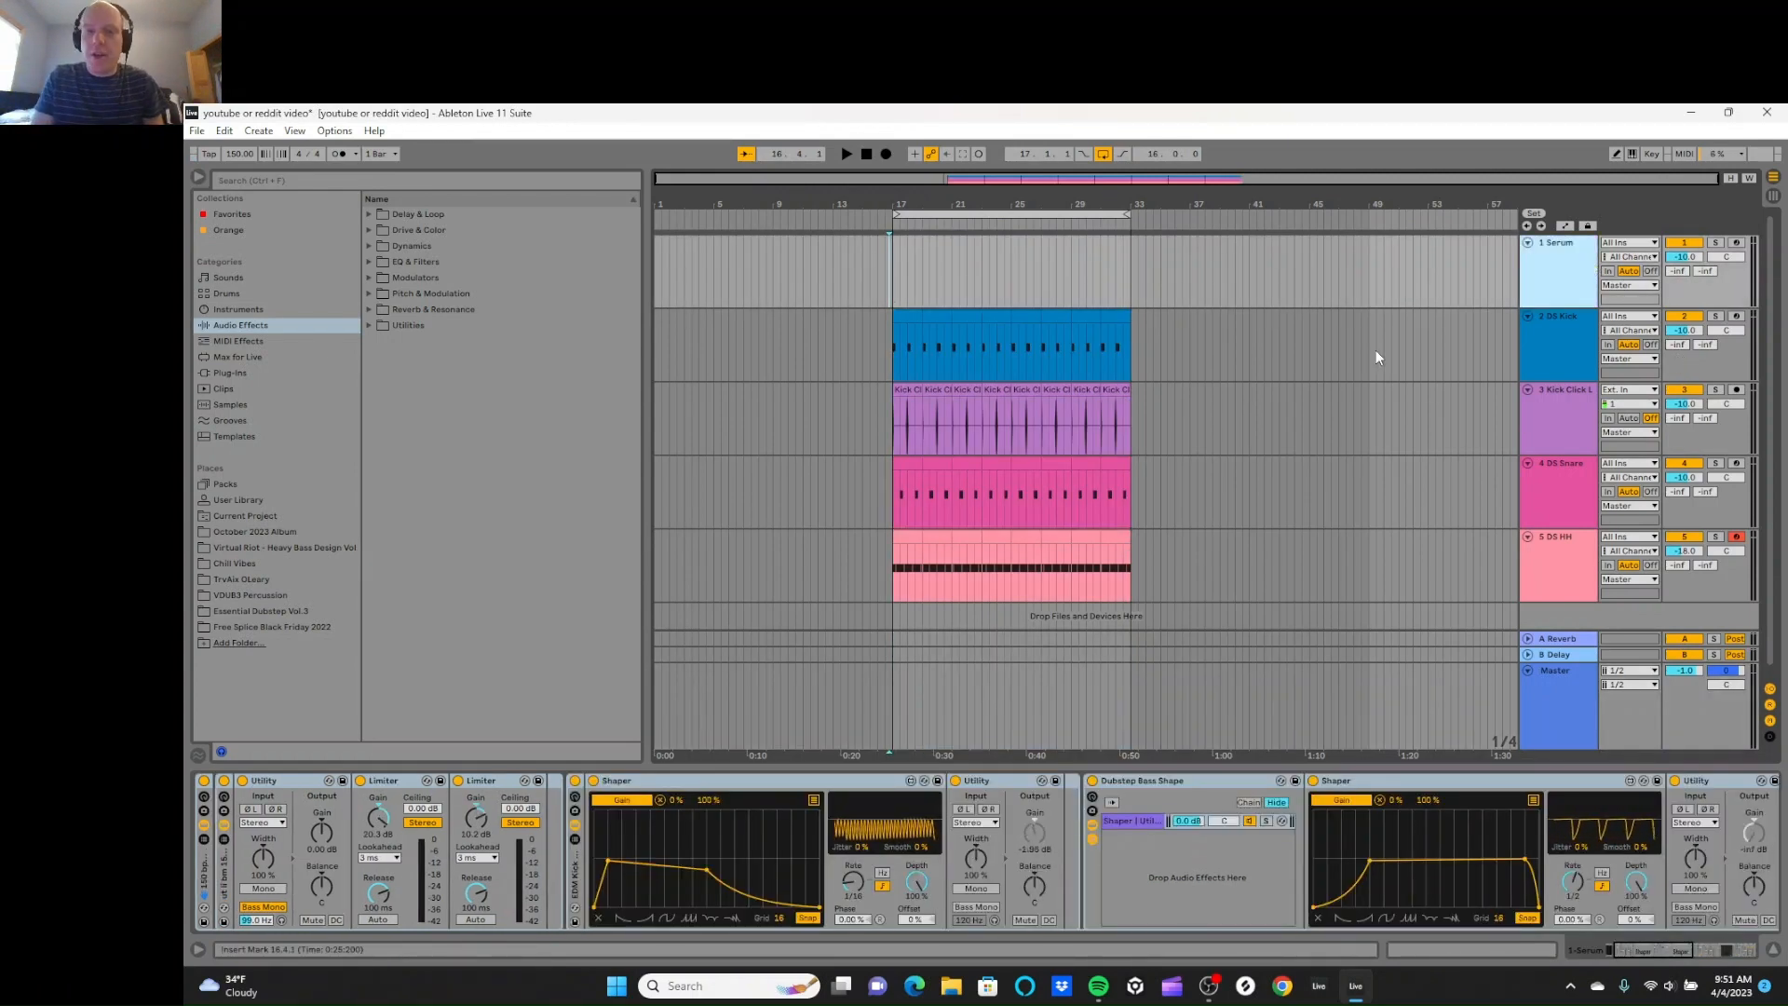
pyautogui.click(870, 285)
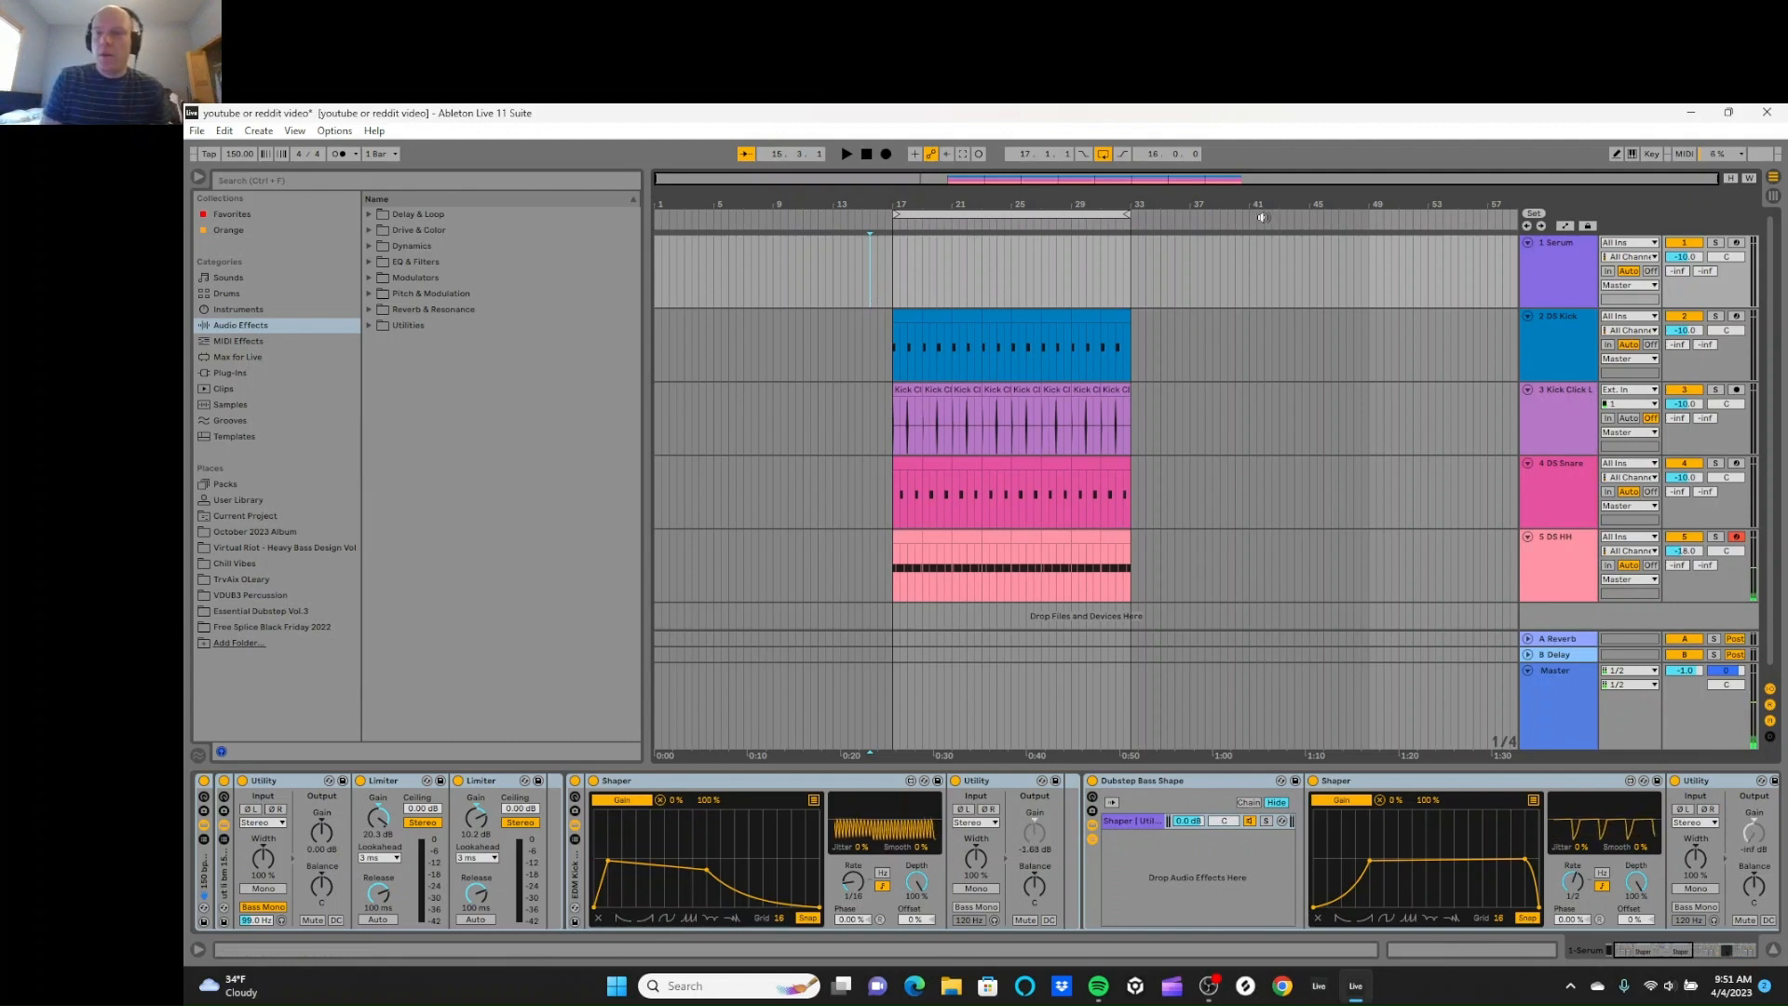
pyautogui.click(1737, 243)
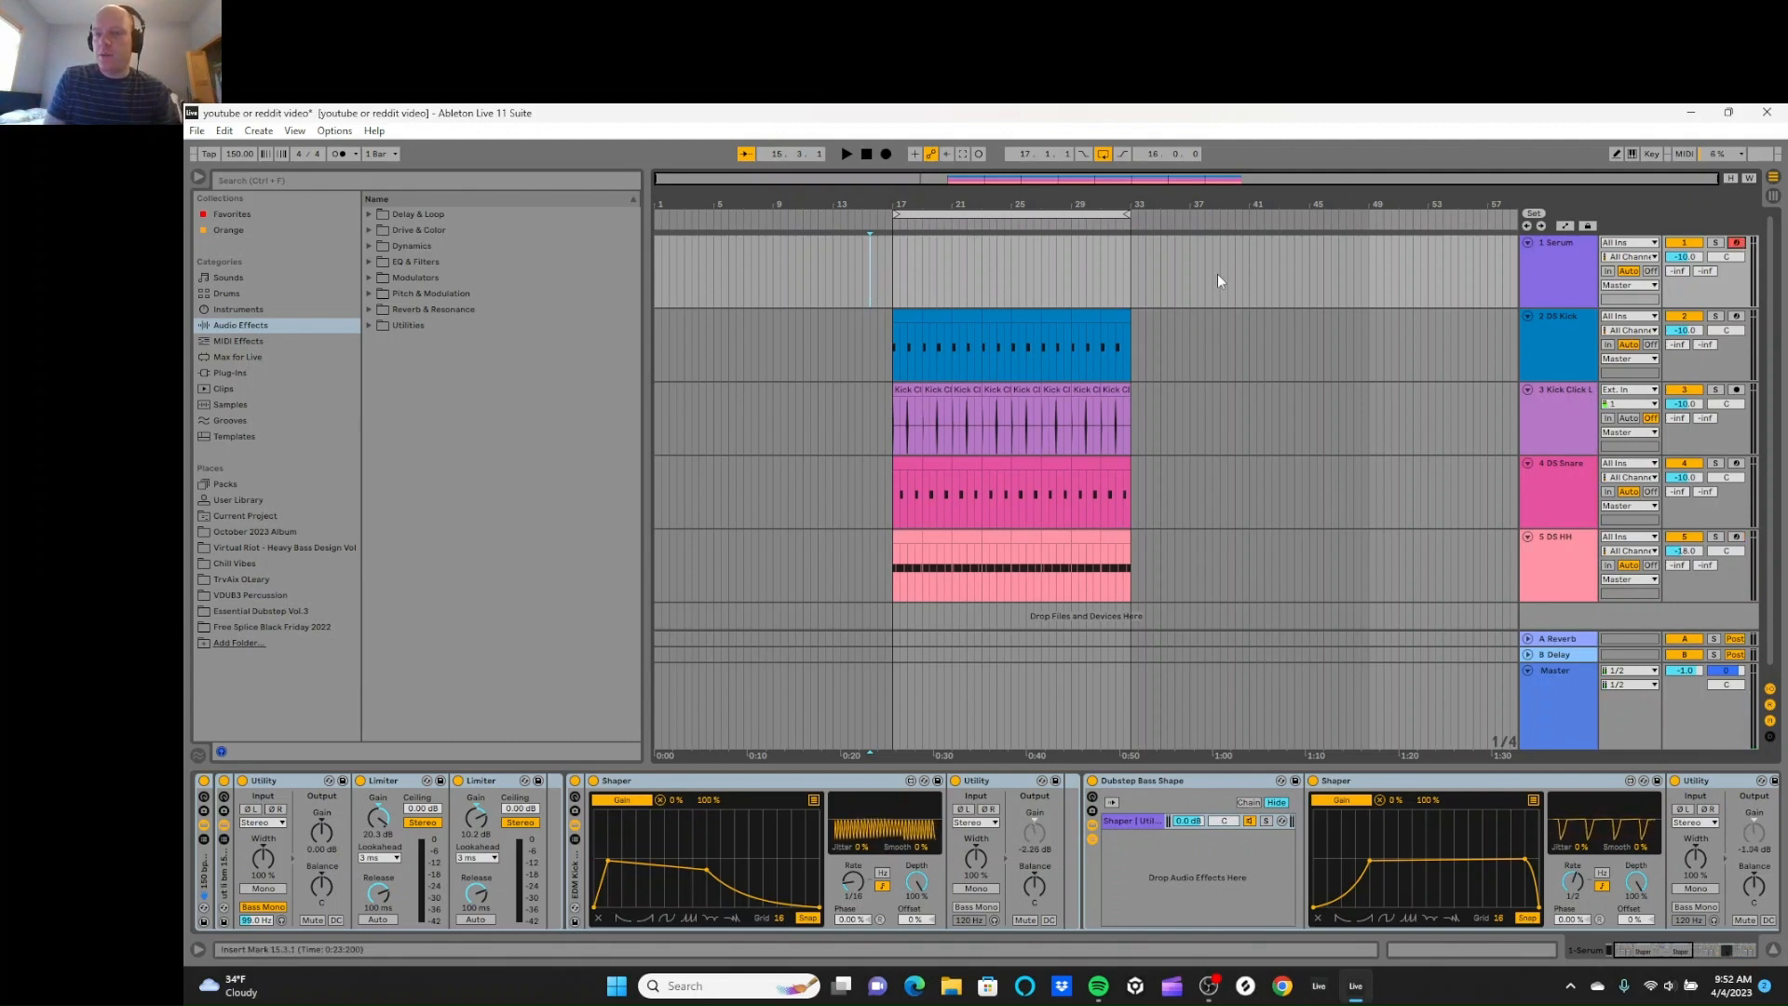
pyautogui.click(342, 154)
pyautogui.click(886, 155)
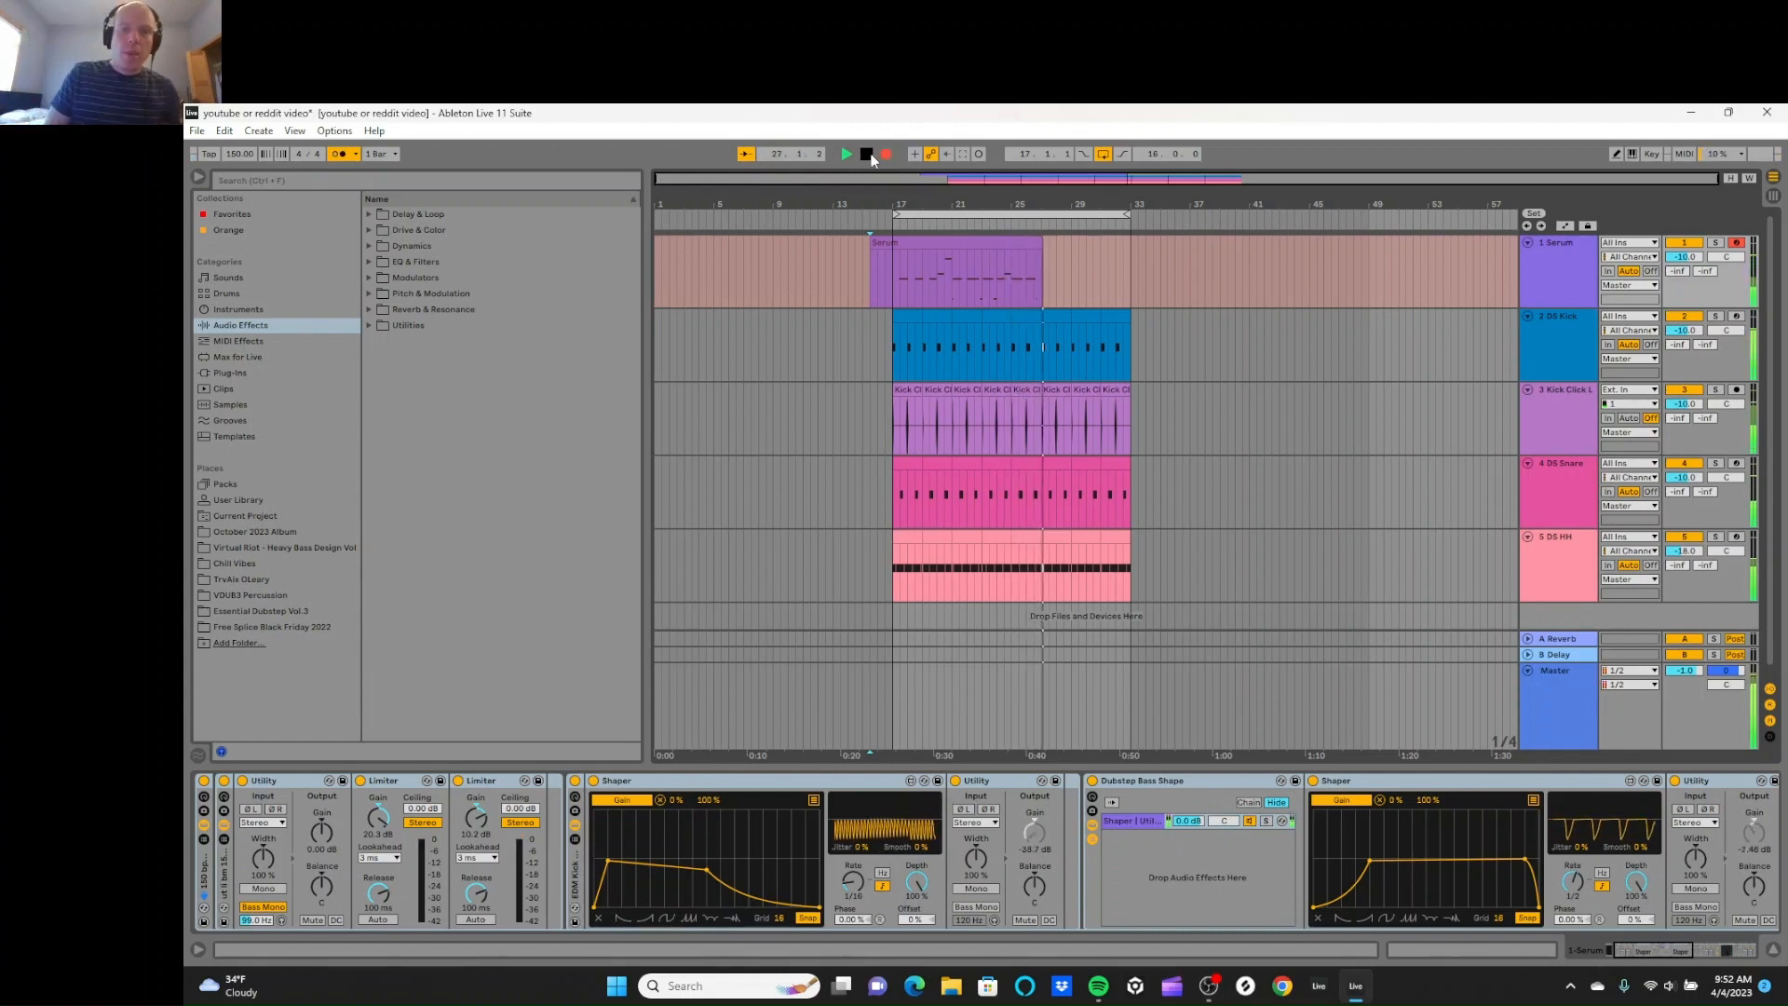
pyautogui.press('space')
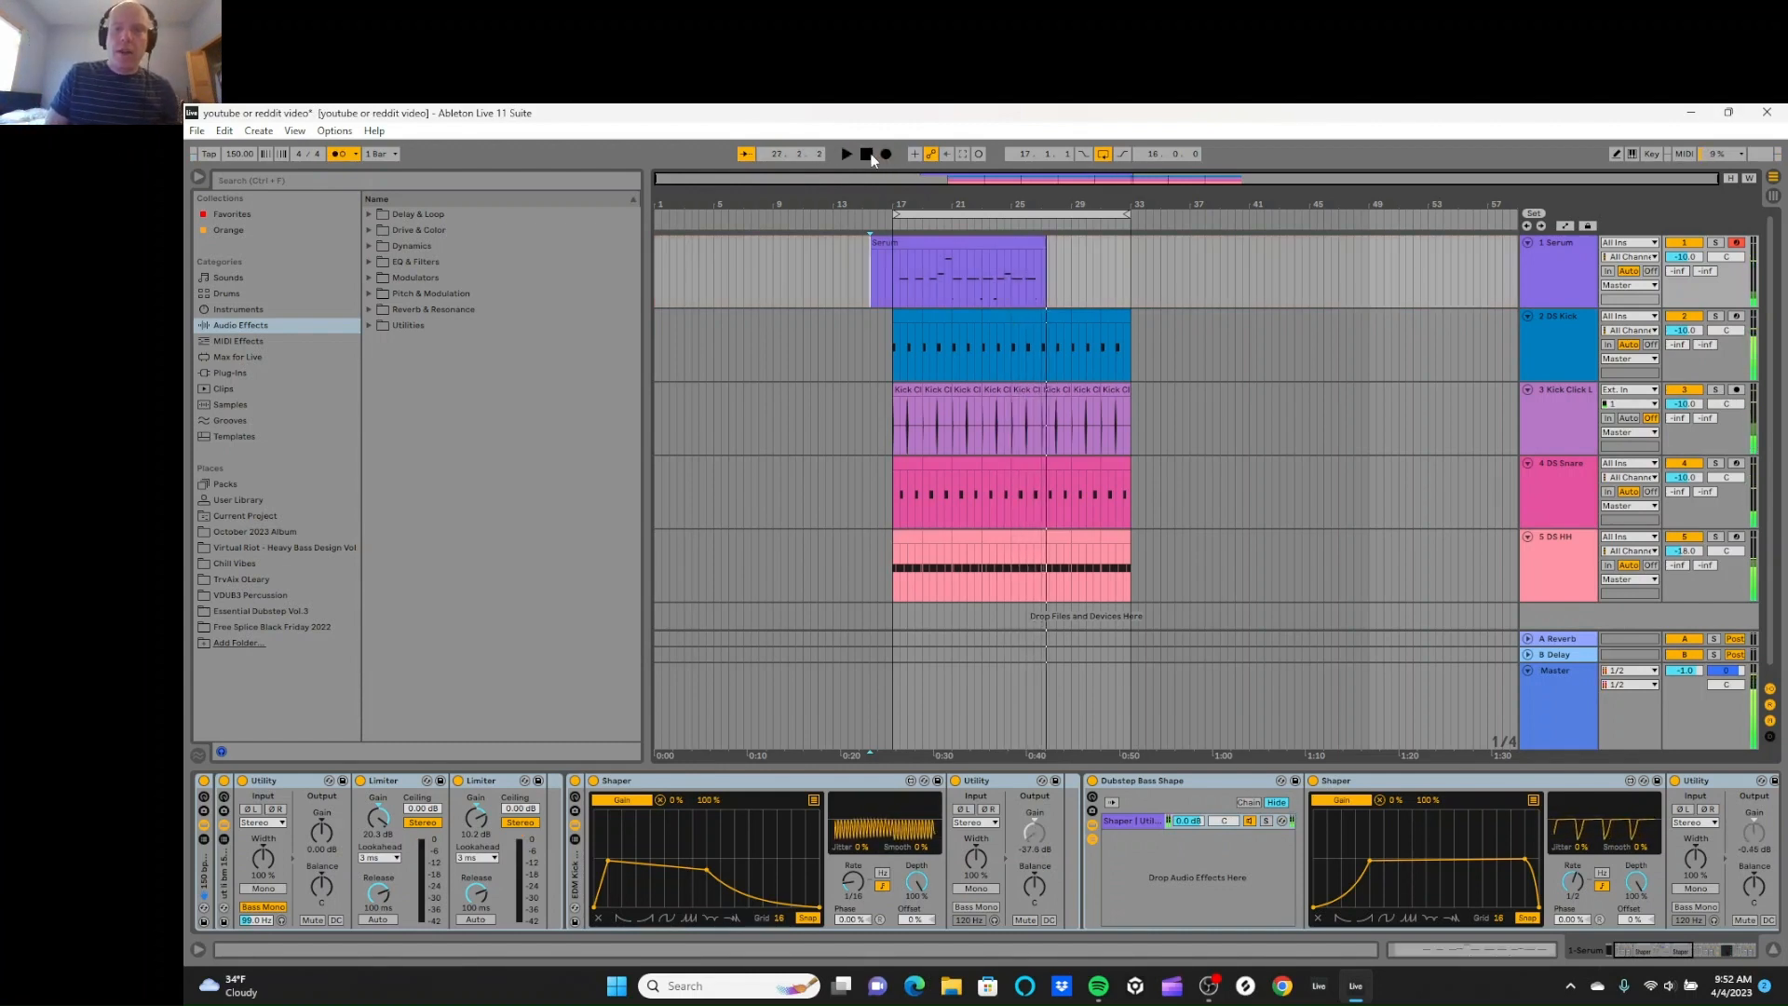
# Step: Examine the Serum track's effects chain, the Serum synth patch and the rack on the Master track
pyautogui.click(1567, 276)
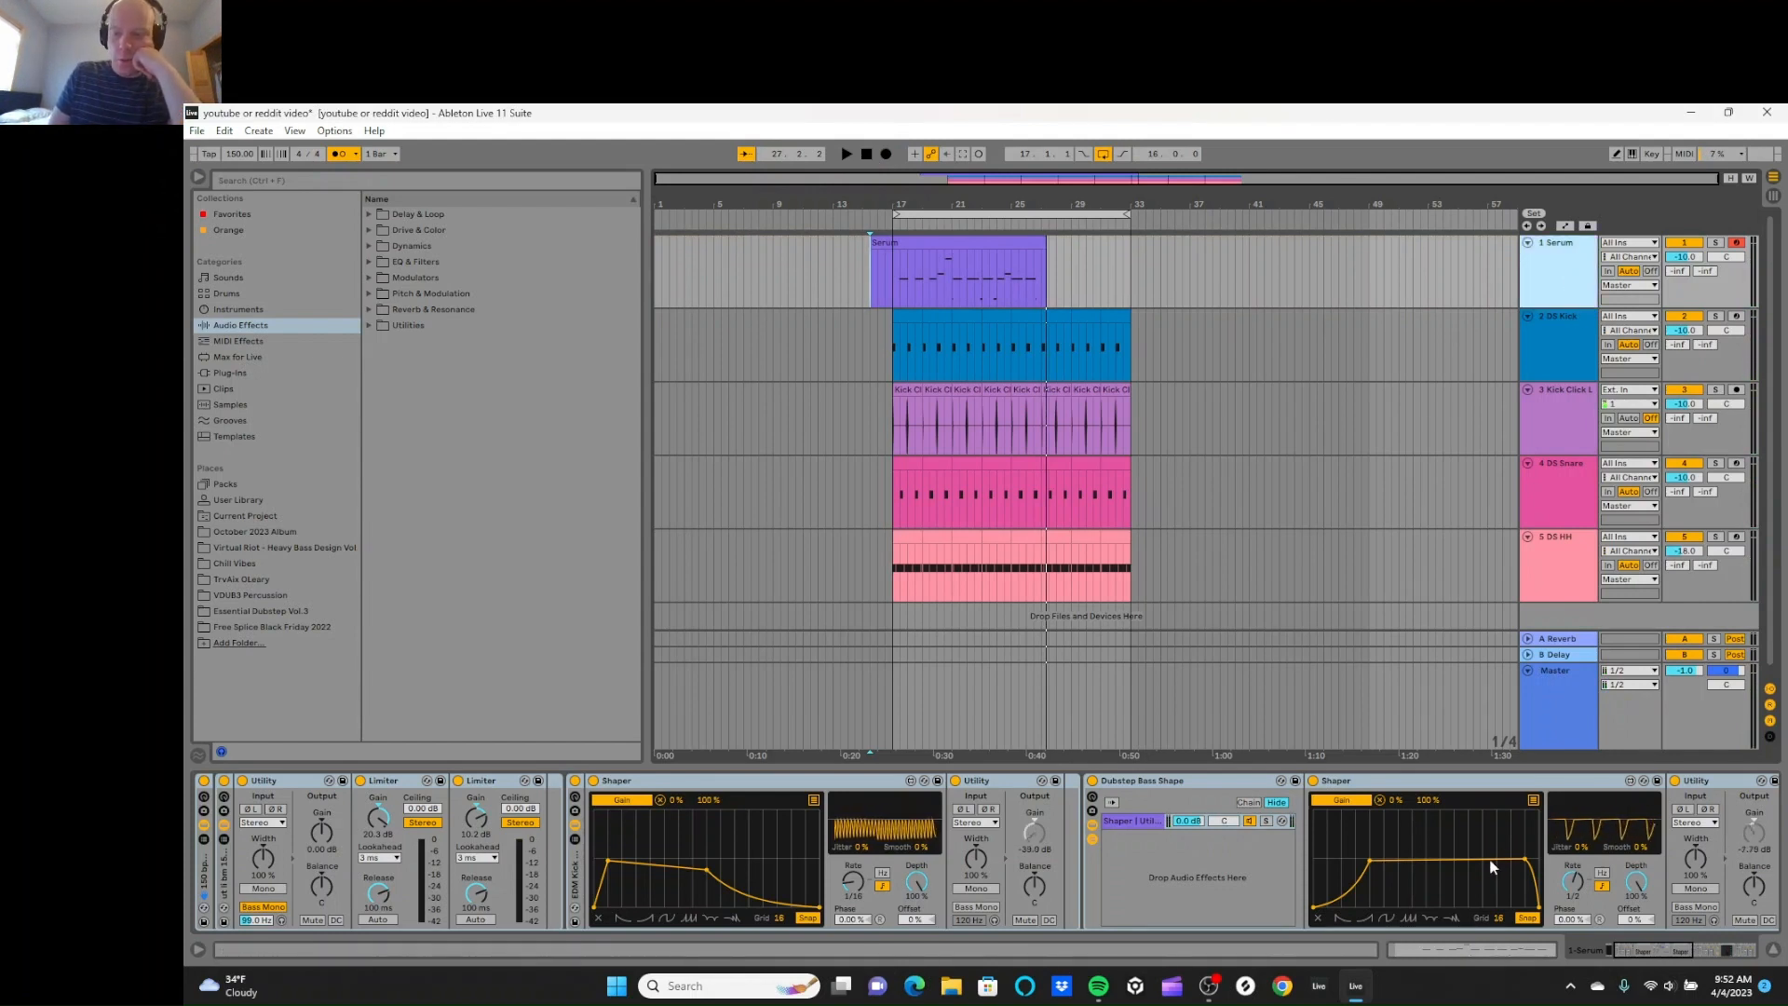
pyautogui.click(1551, 685)
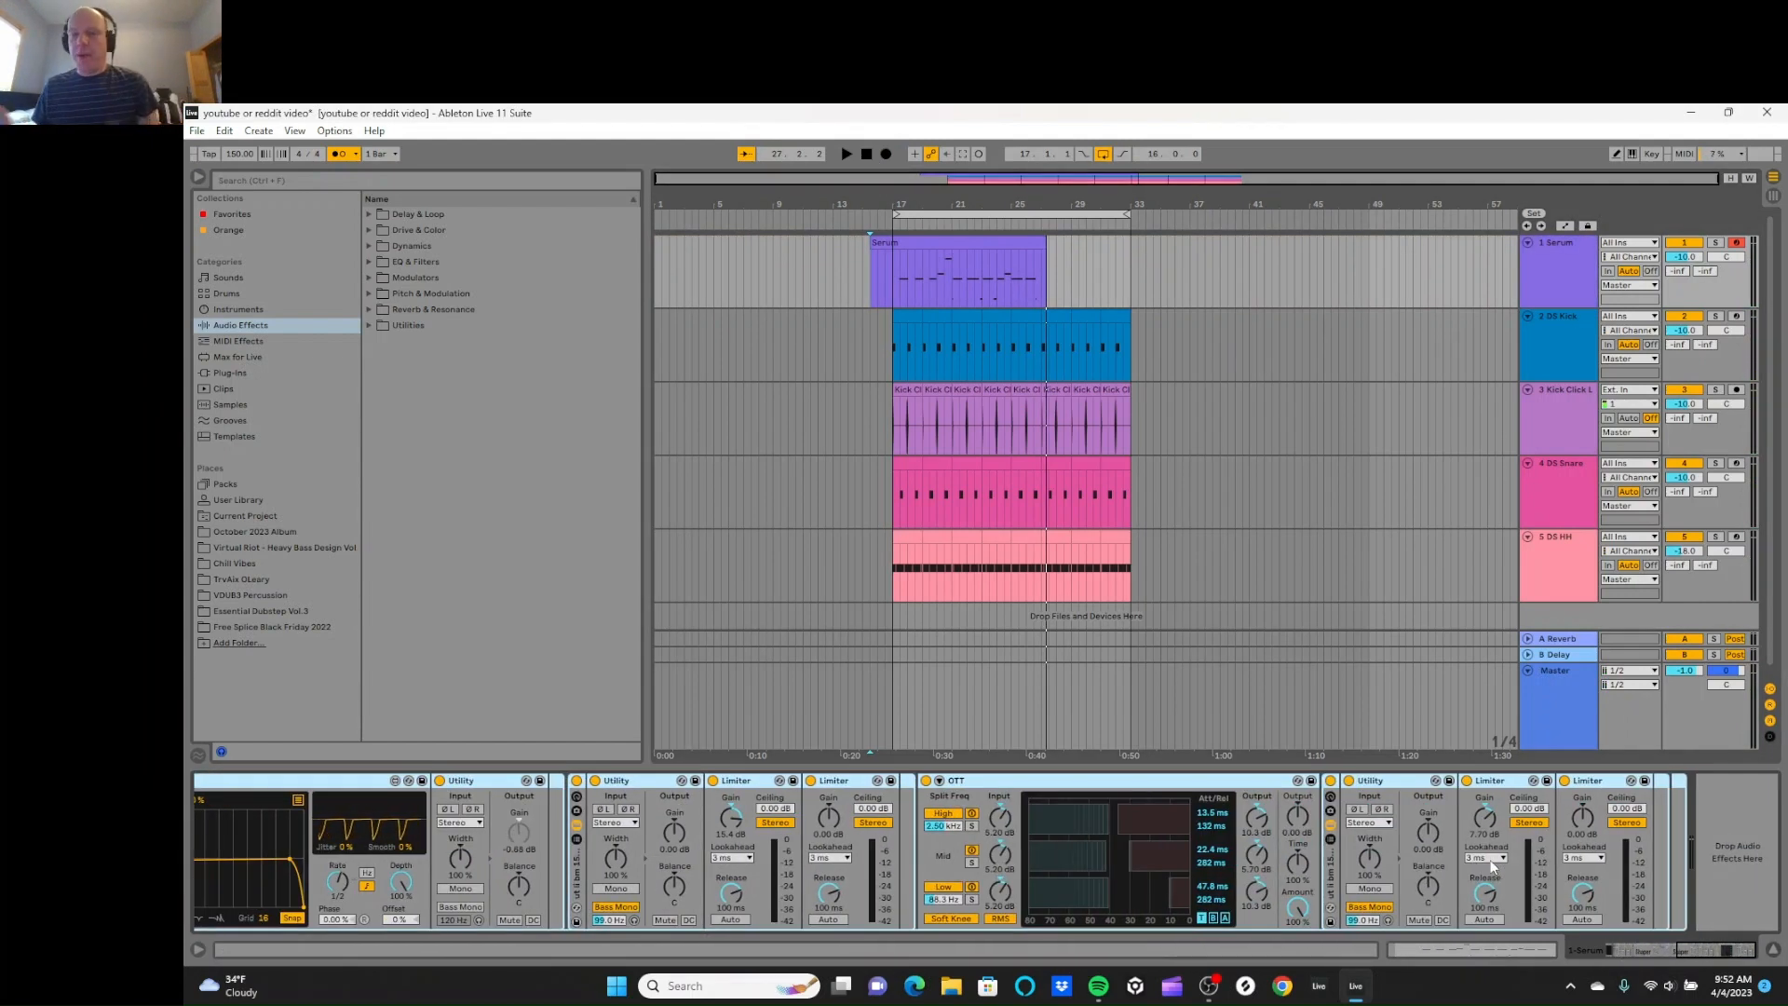
pyautogui.click(1065, 415)
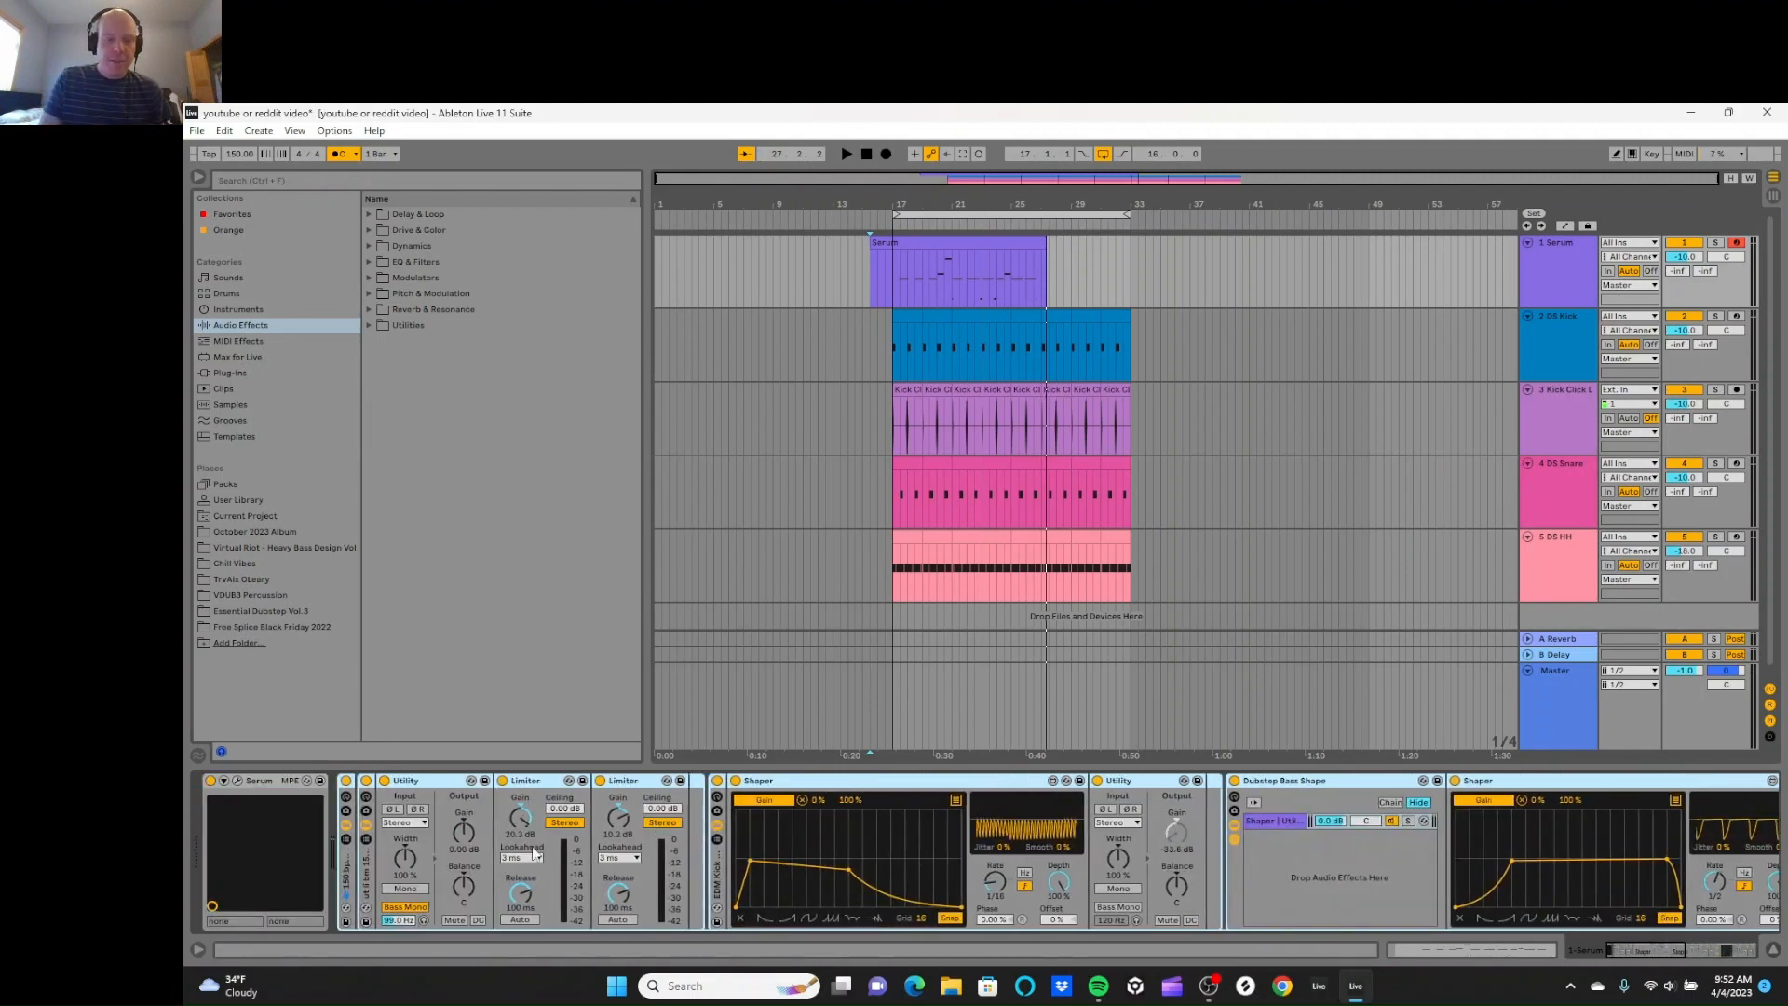
pyautogui.click(239, 783)
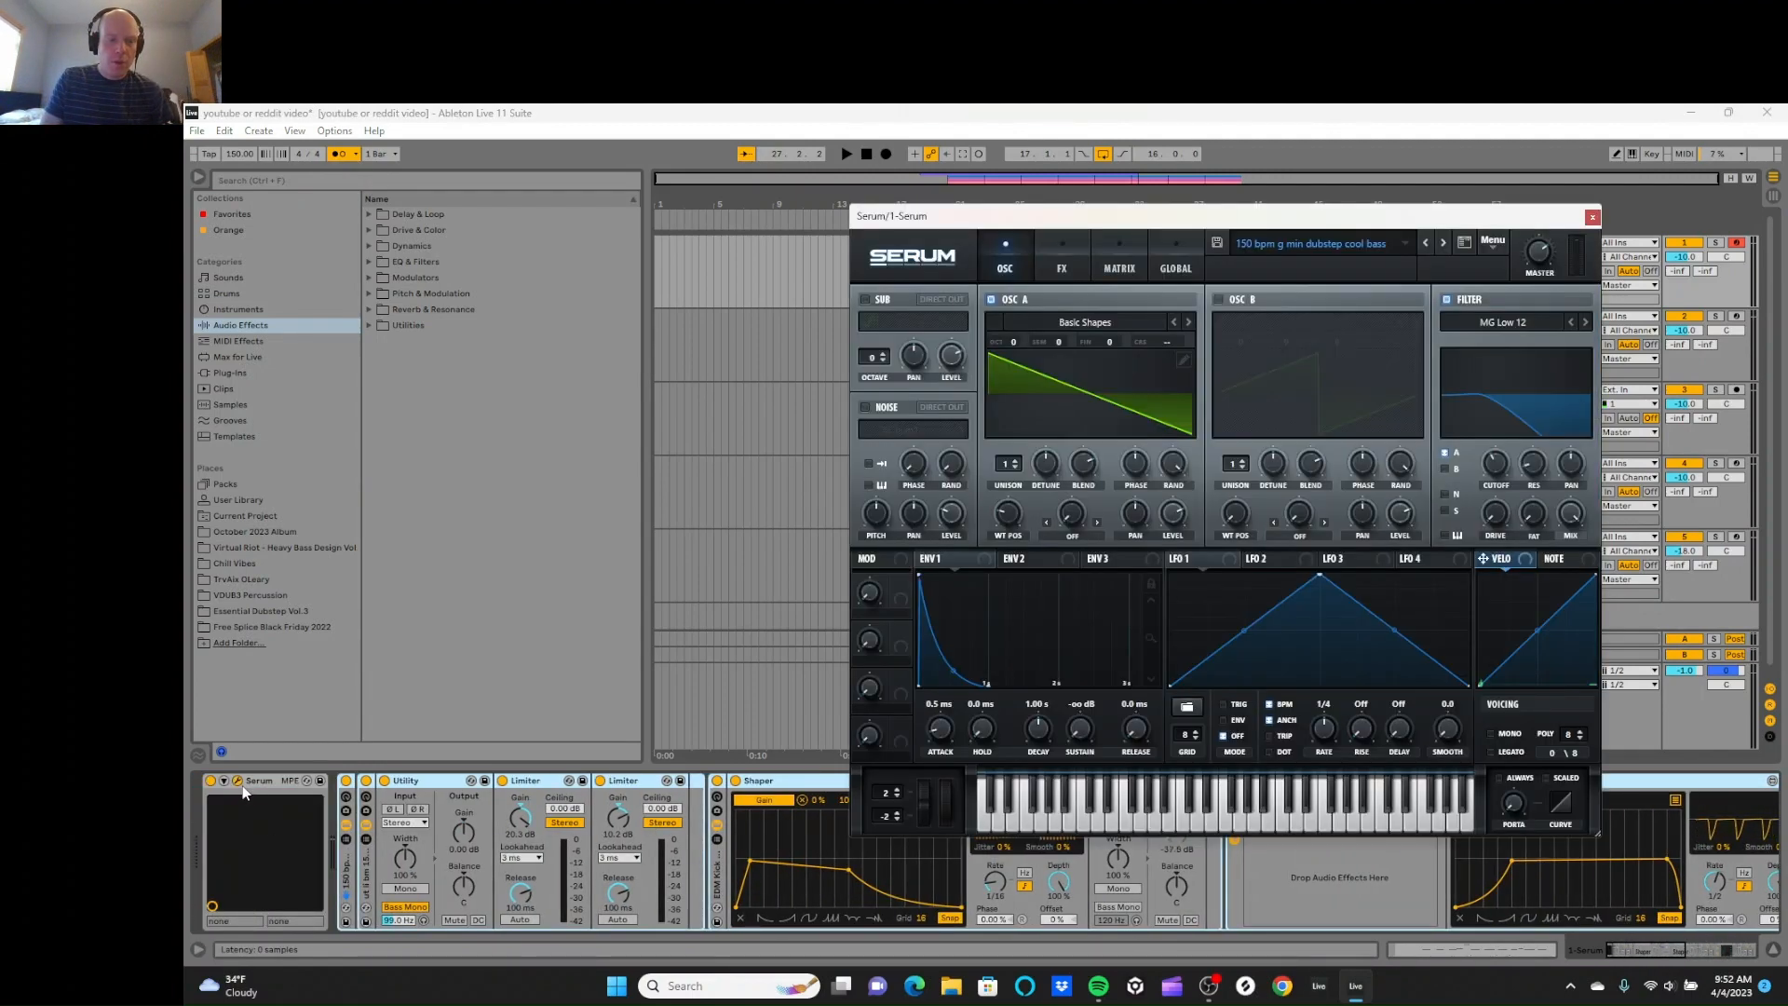
pyautogui.click(1592, 219)
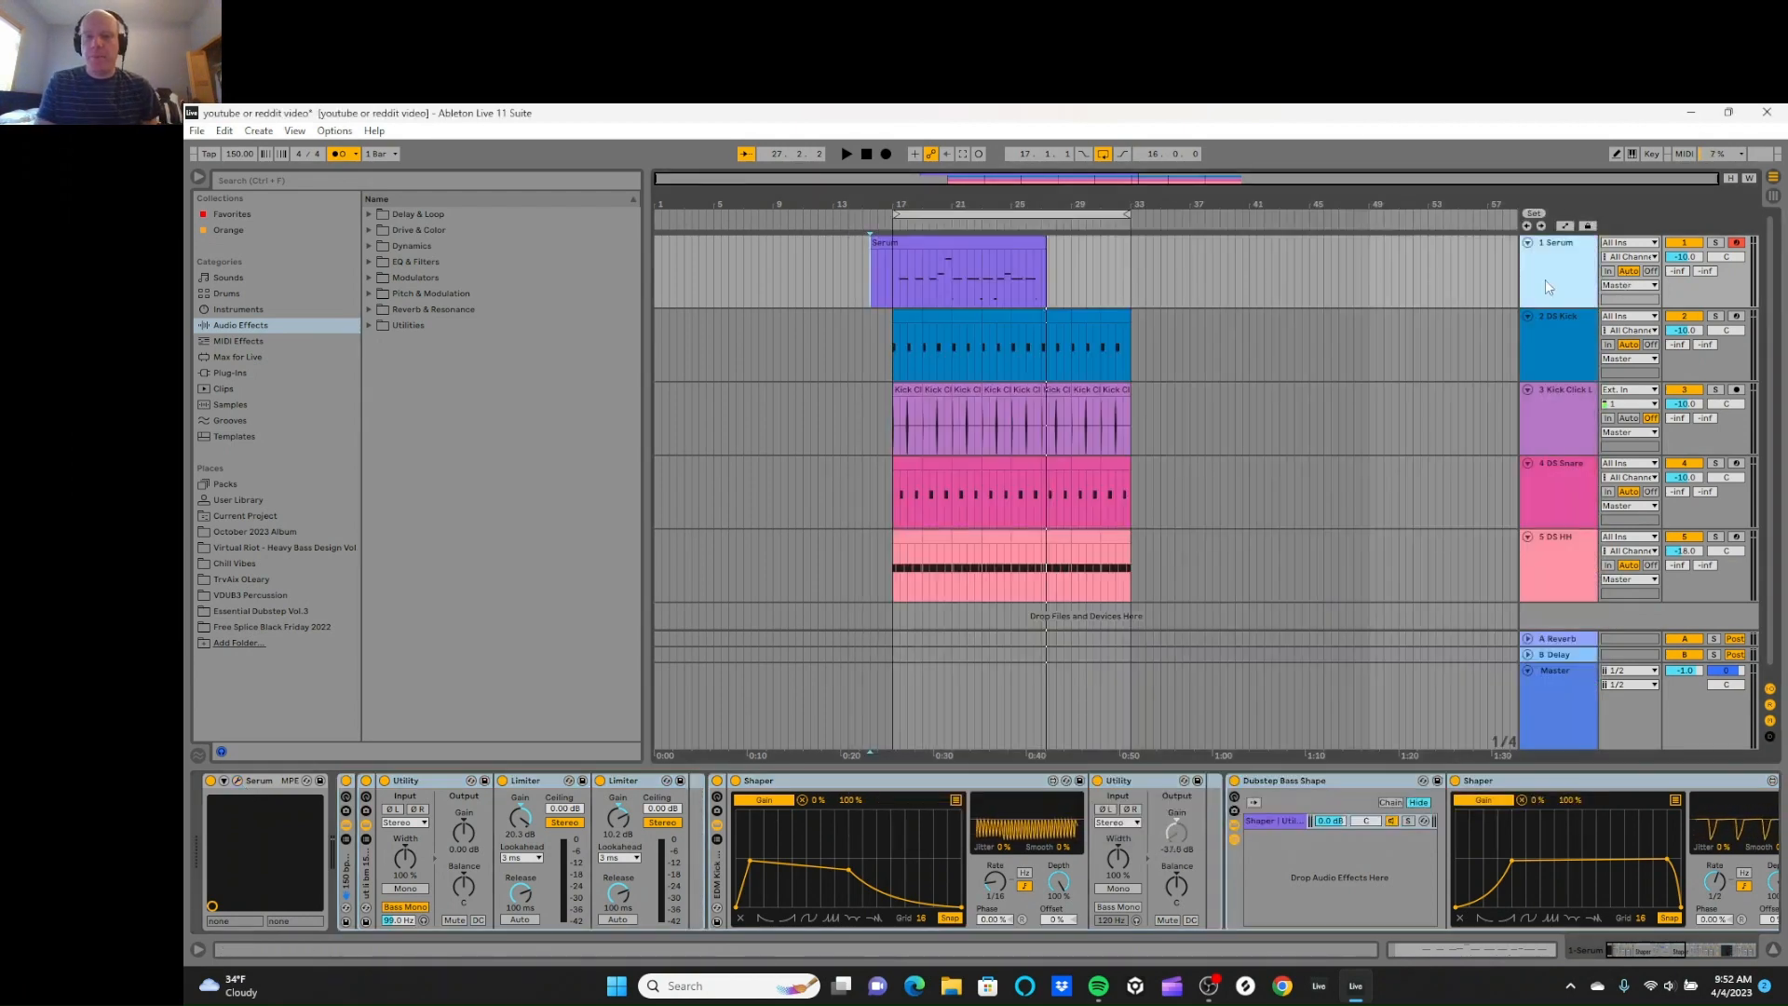
pyautogui.click(1561, 695)
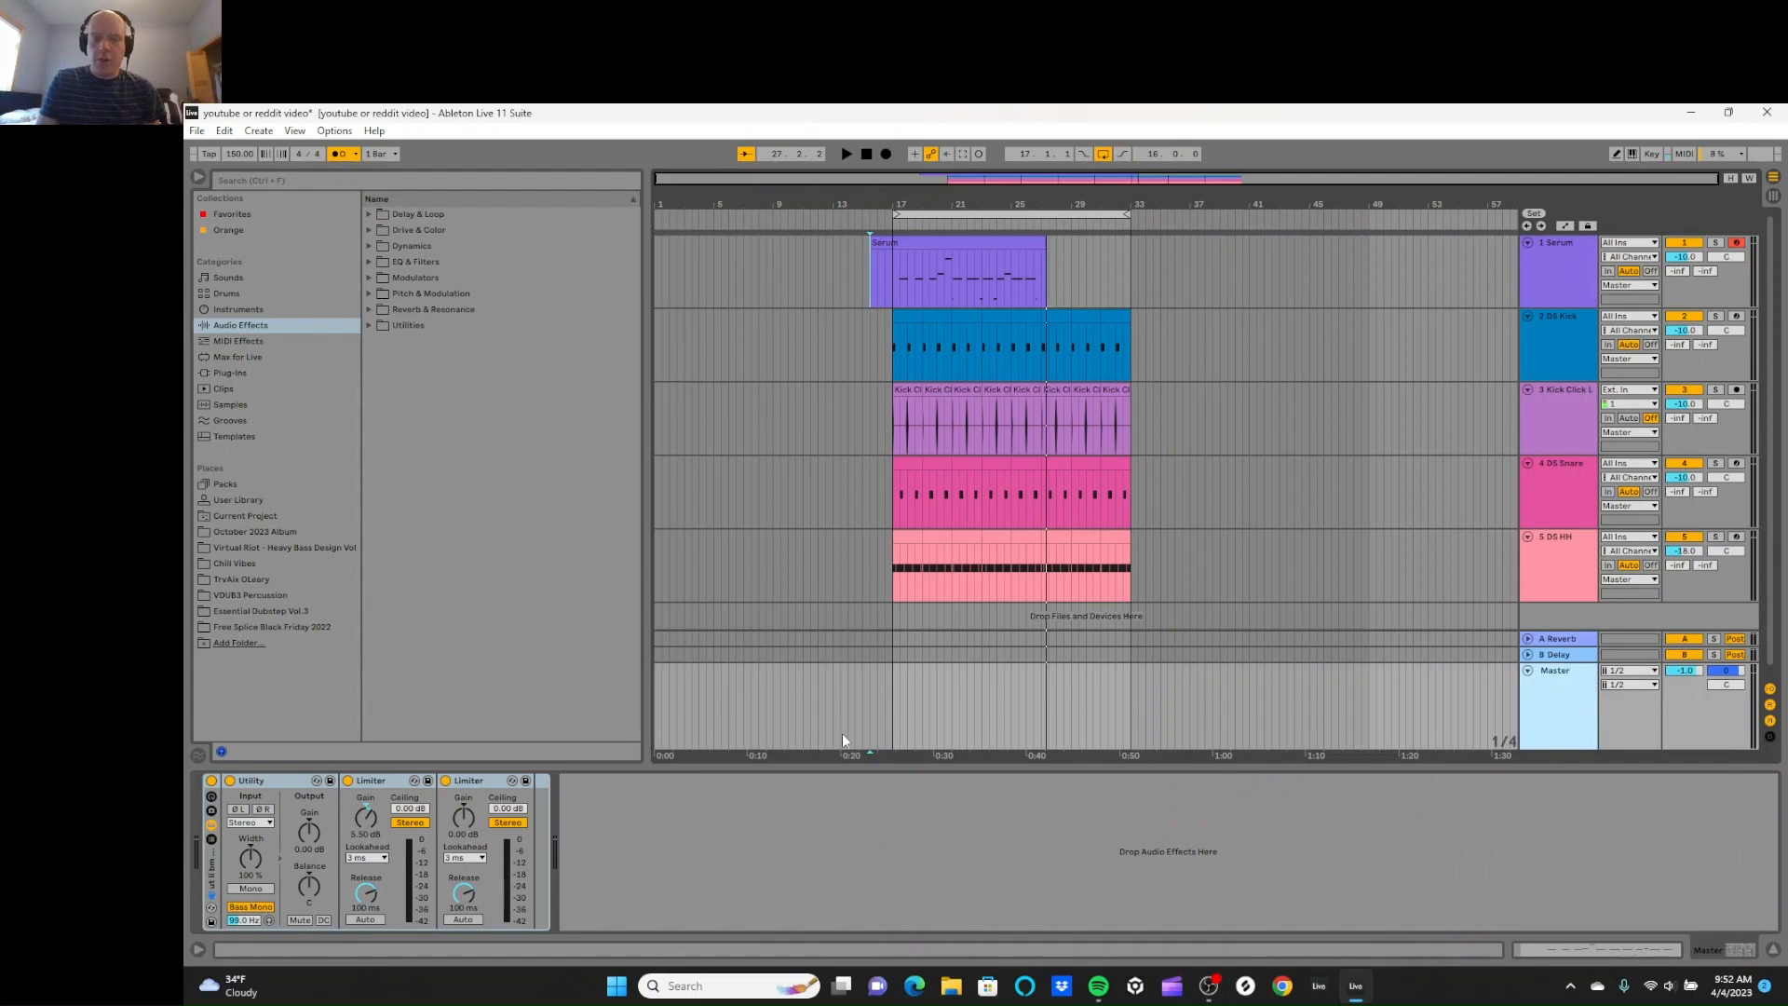
pyautogui.click(268, 332)
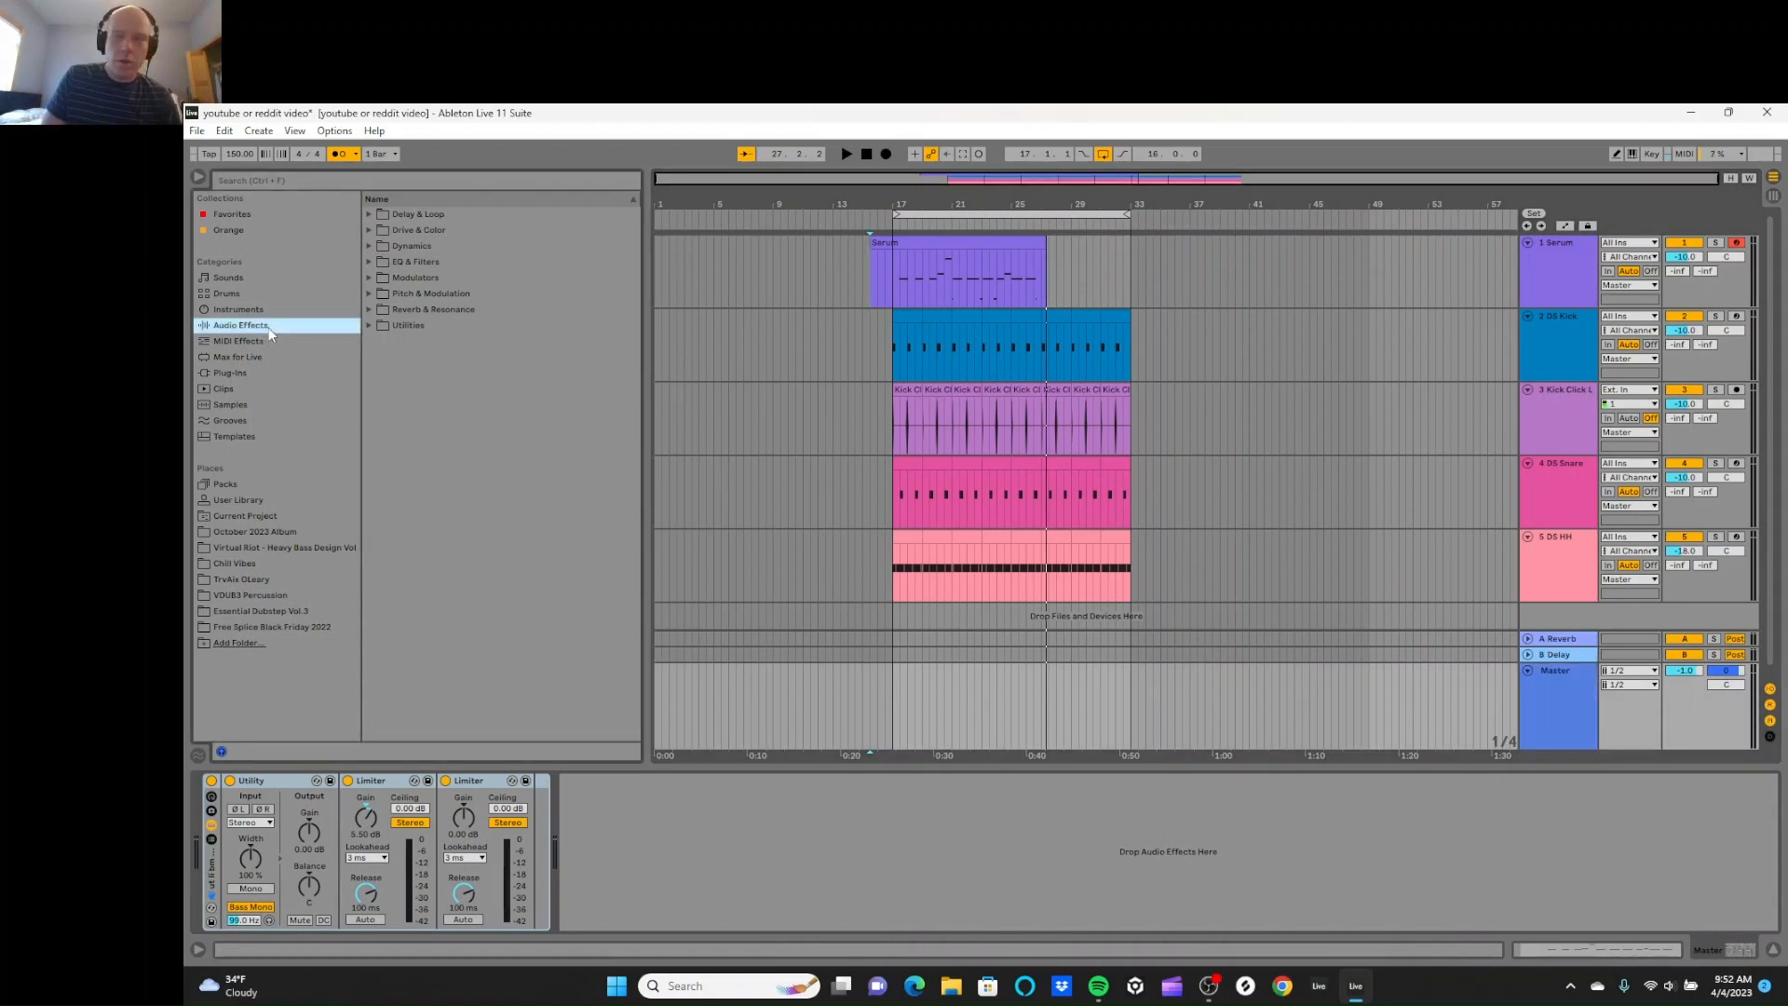
# Step: Play the arrangement from bar 17 and solo the Serum track to listen to the recorded bass line
pyautogui.click(894, 298)
pyautogui.click(846, 155)
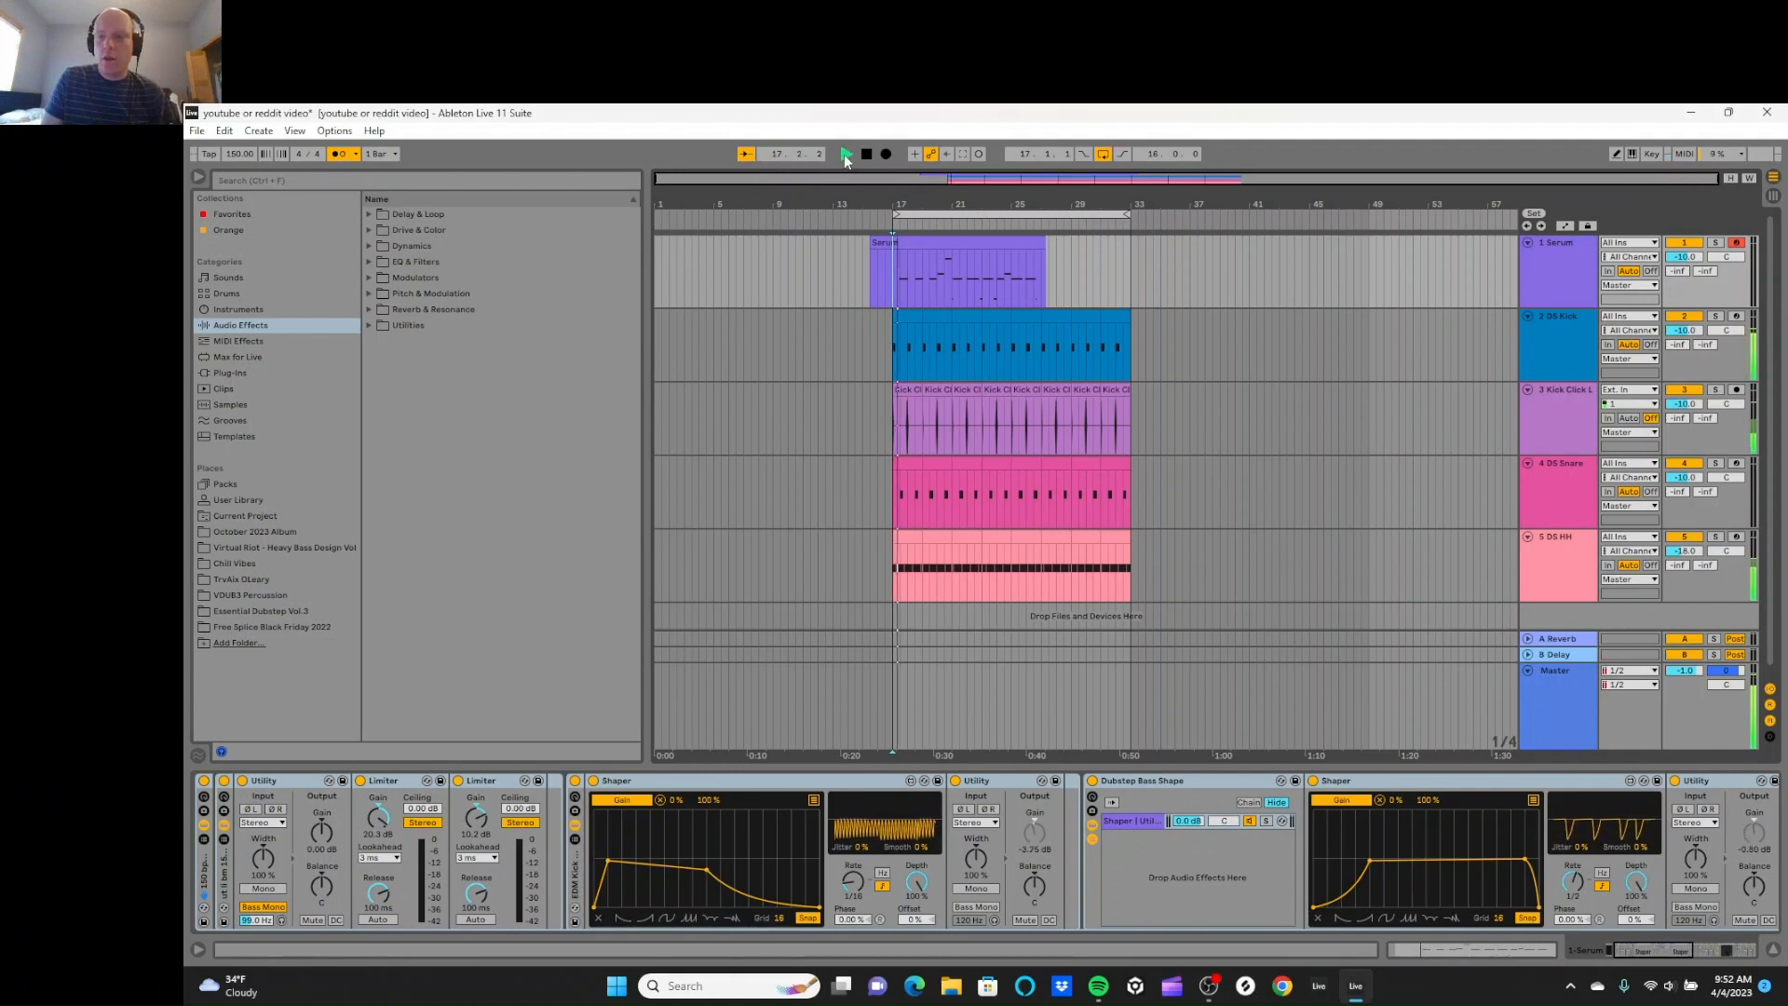
pyautogui.click(1583, 296)
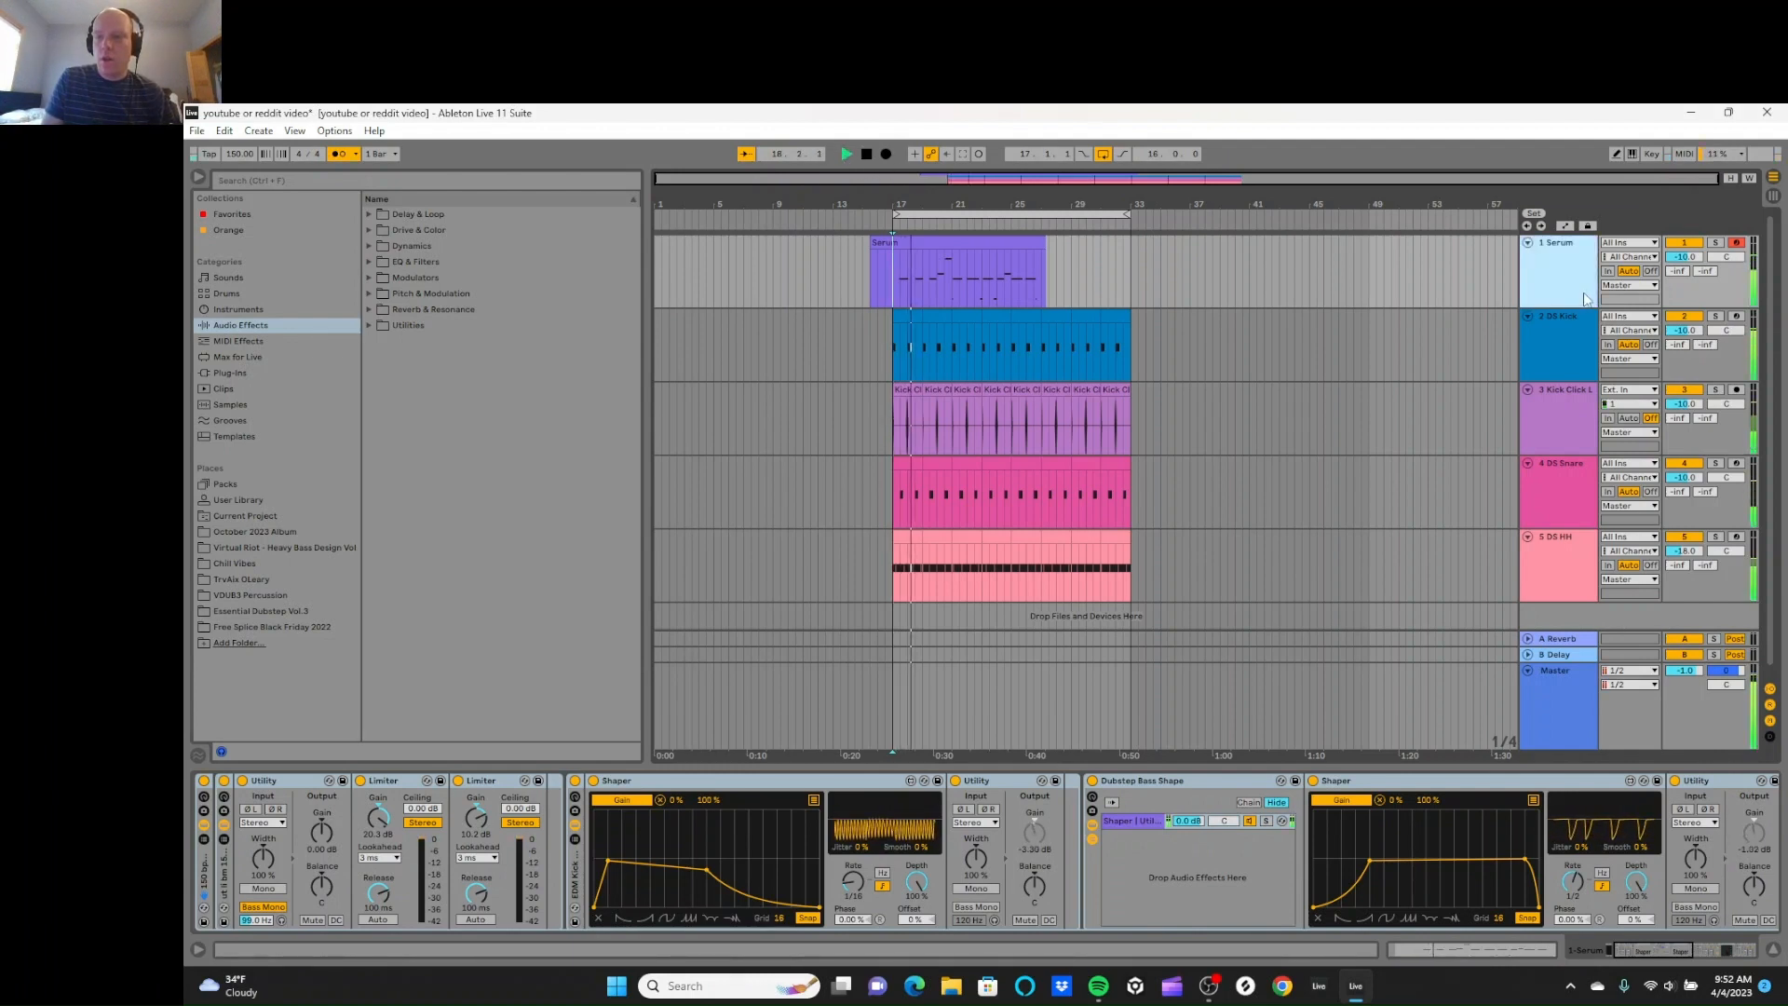
pyautogui.click(1715, 242)
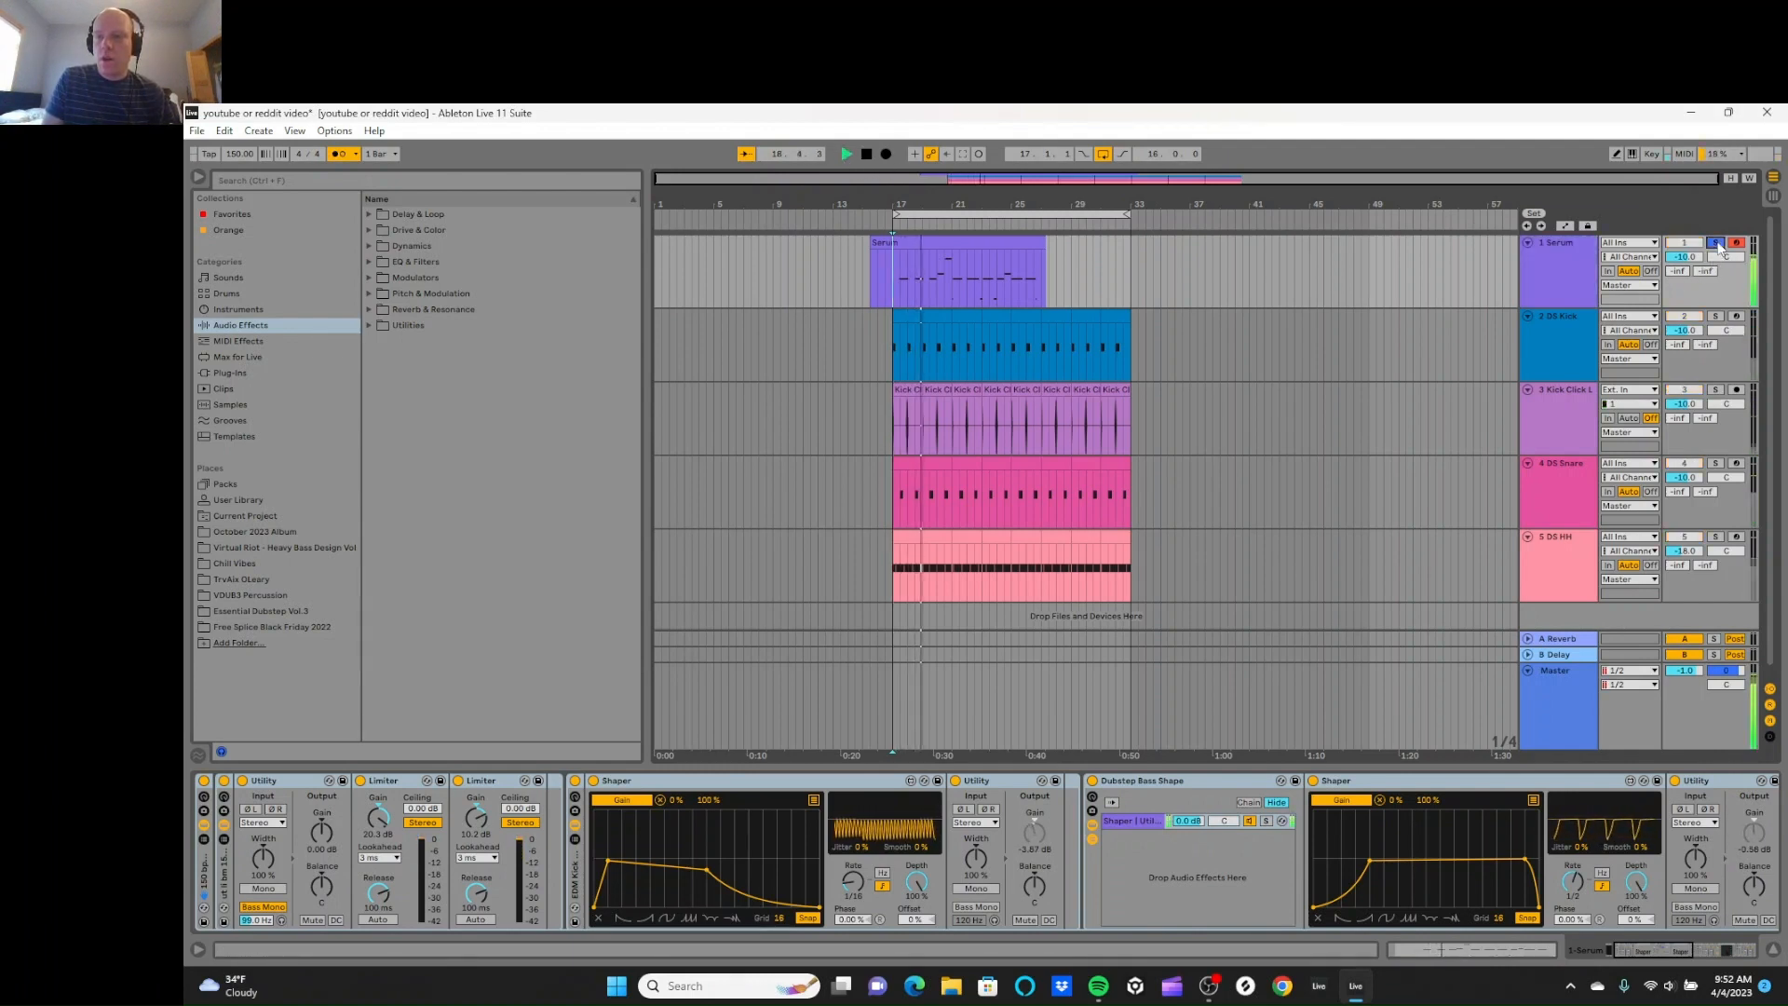
# Step: Check the soloed Serum track's level in the mixer and examine its effects chain through OTT and the last limiters, replaying the bass line
pyautogui.click(1773, 196)
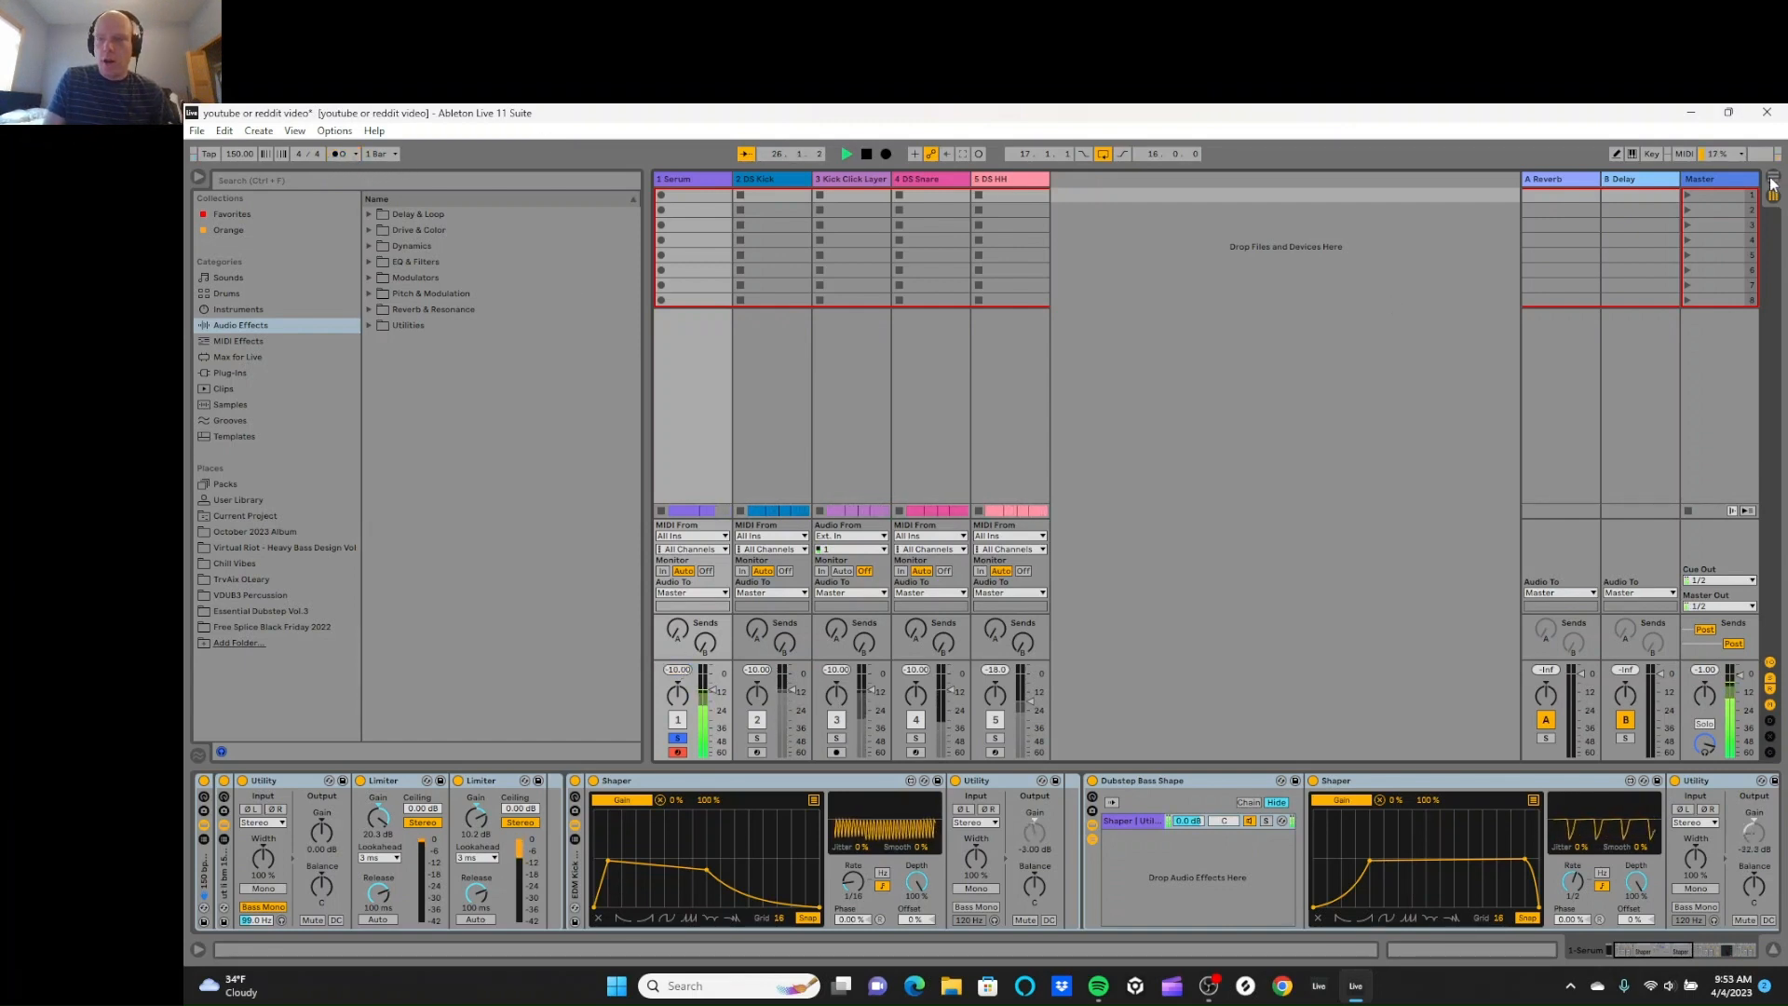
pyautogui.press('Tab')
pyautogui.press('space')
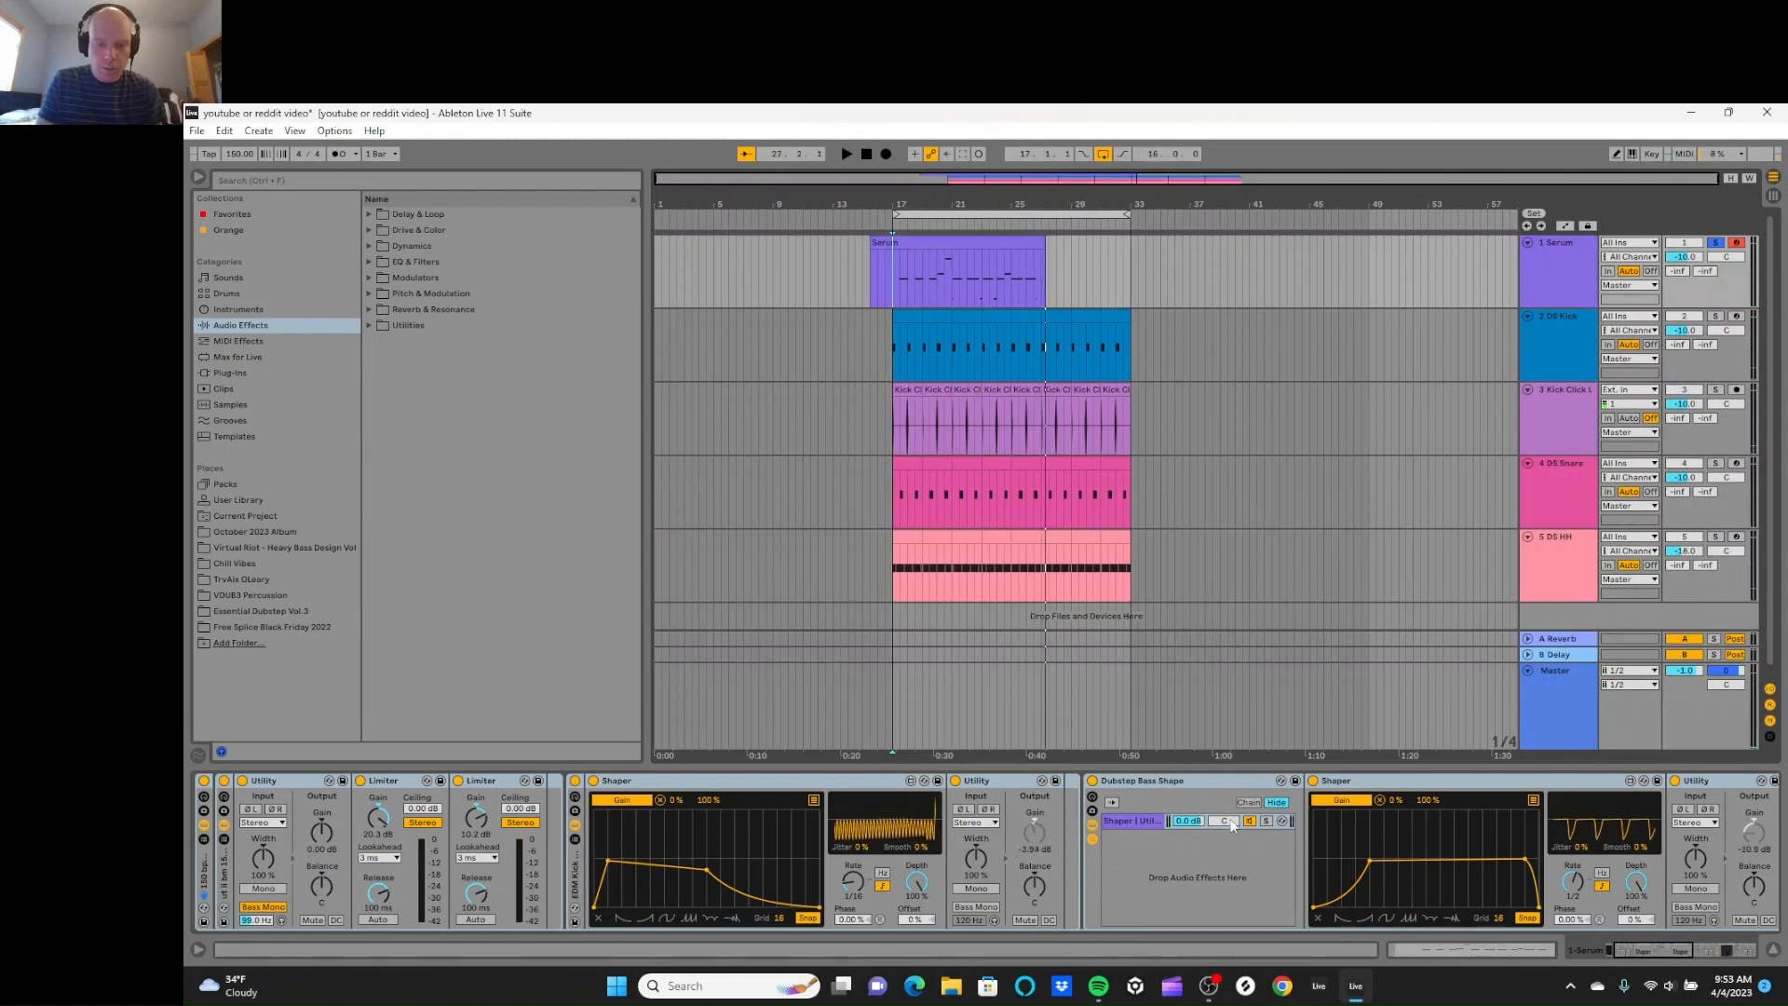
pyautogui.scroll(-10, 1232, 824)
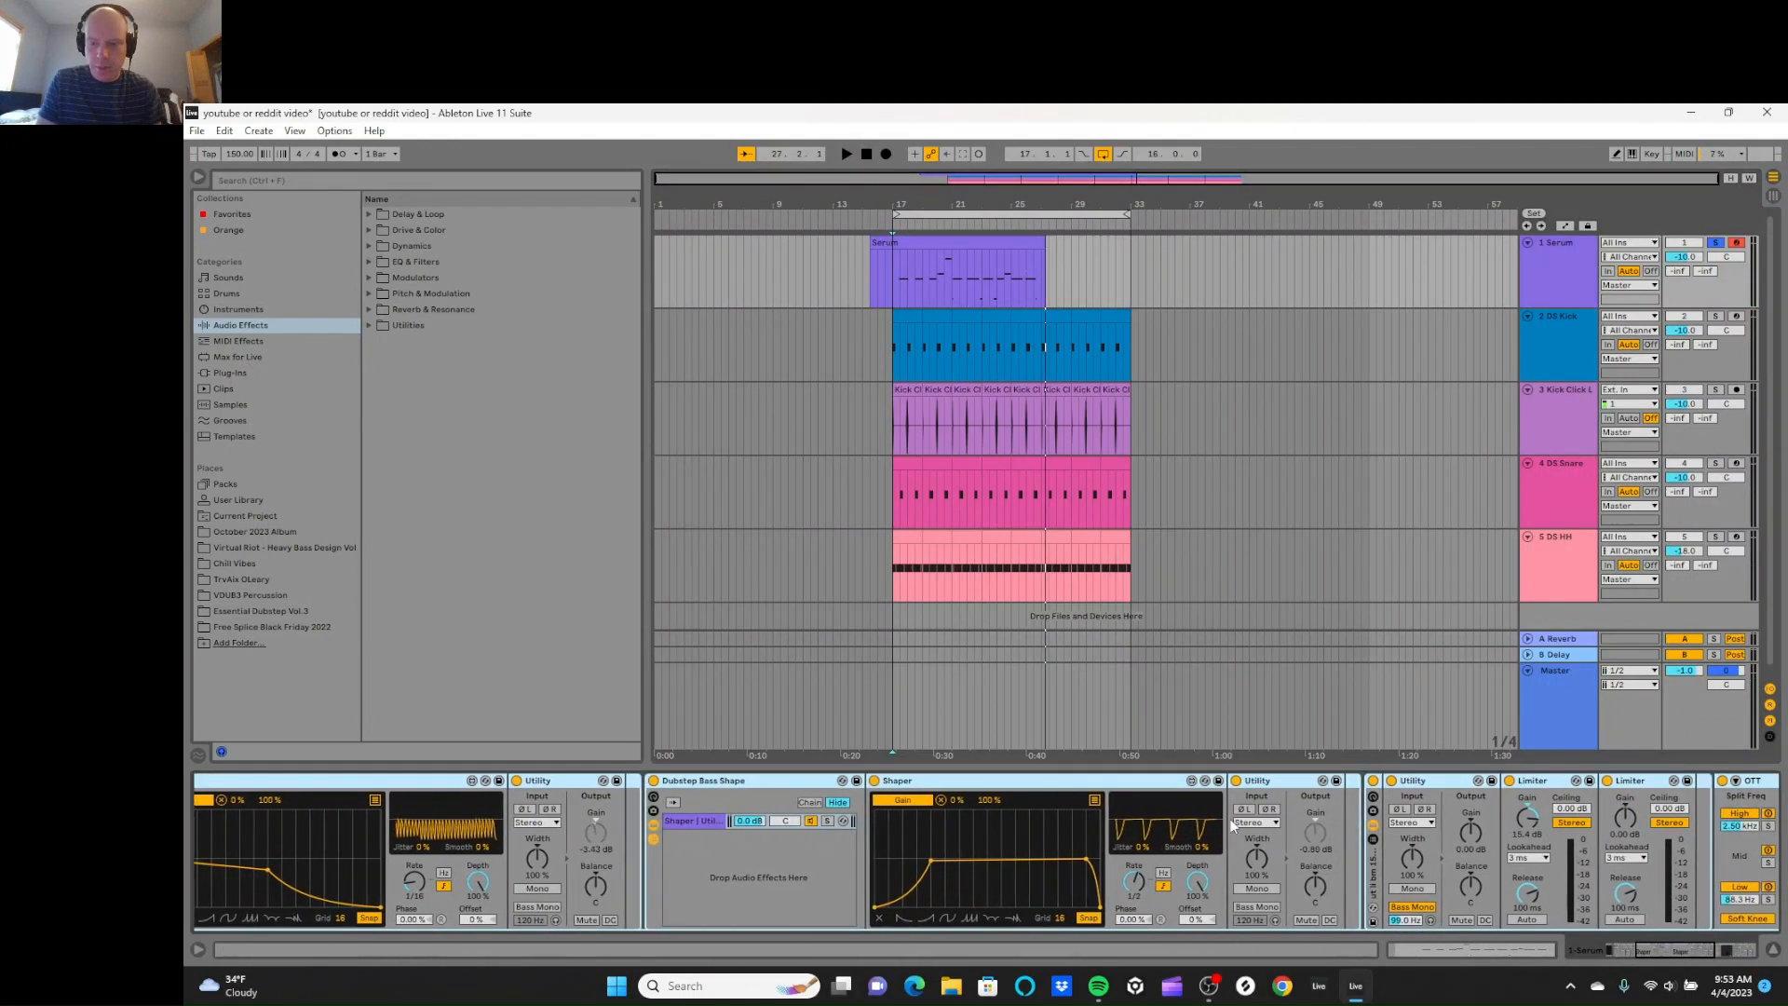
pyautogui.scroll(-5, 1232, 825)
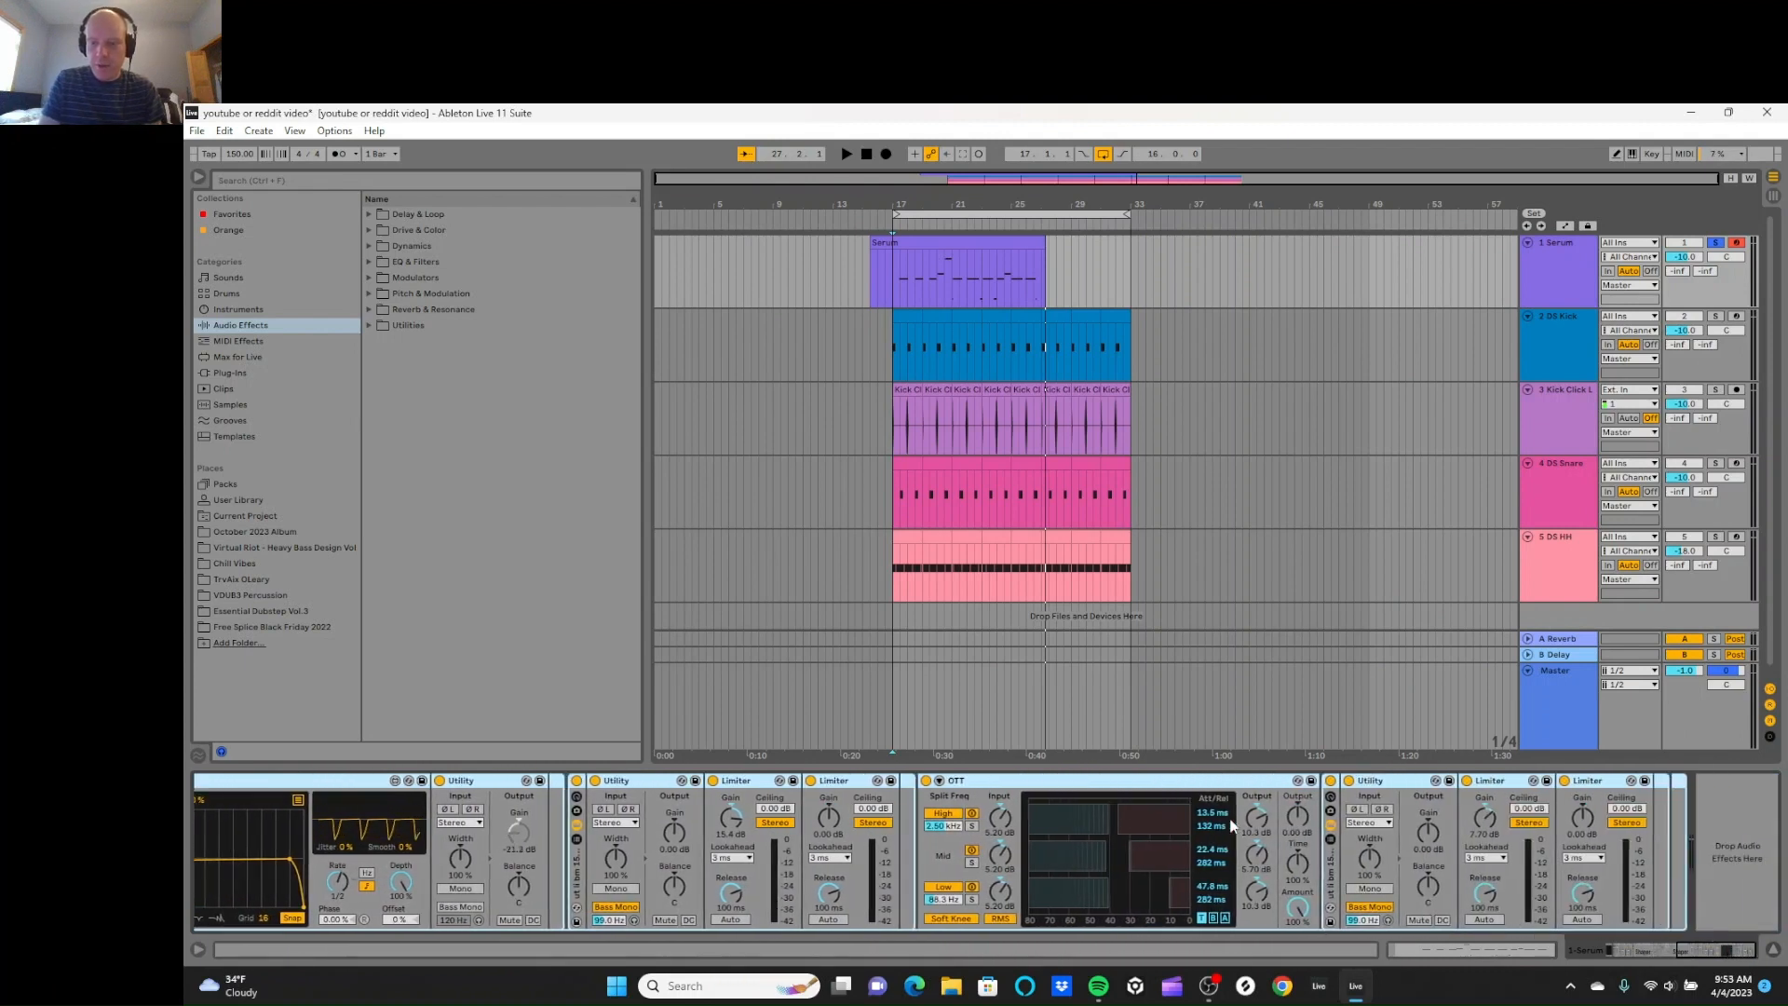
pyautogui.click(846, 153)
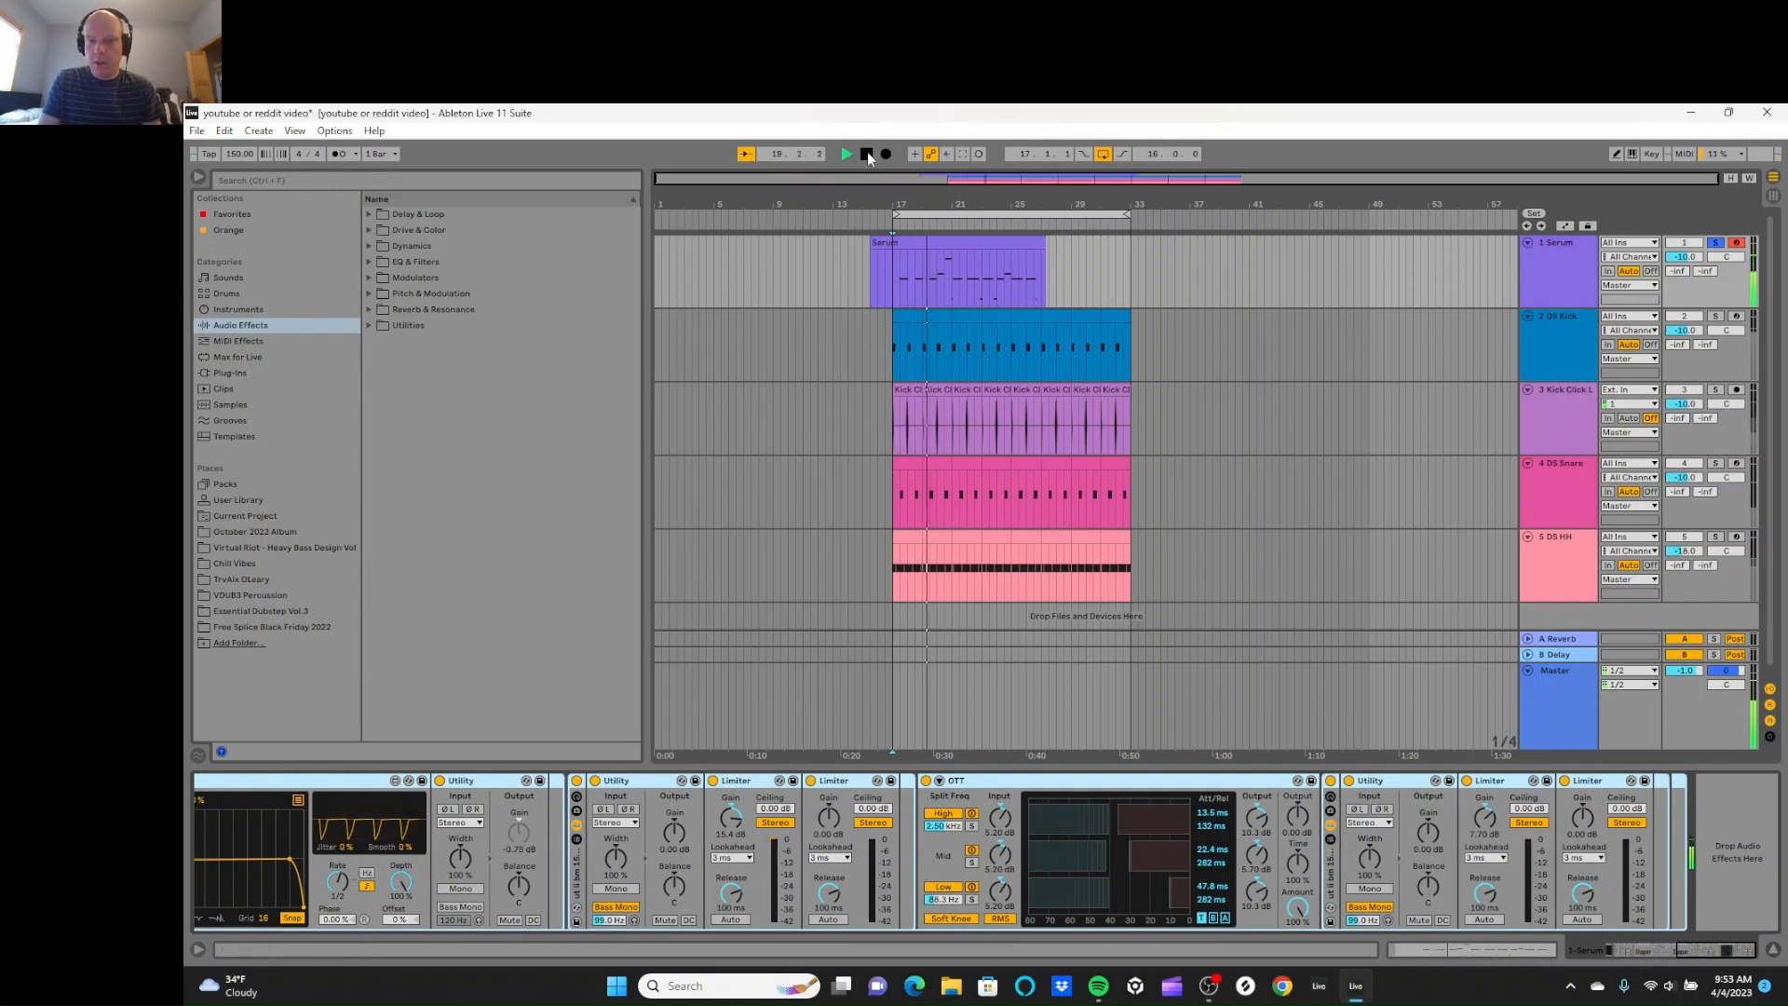
# Step: Unsolo the Serum track and group the DS Kick, Kick Click Layer, DS Snare and DS HH tracks
pyautogui.click(1716, 243)
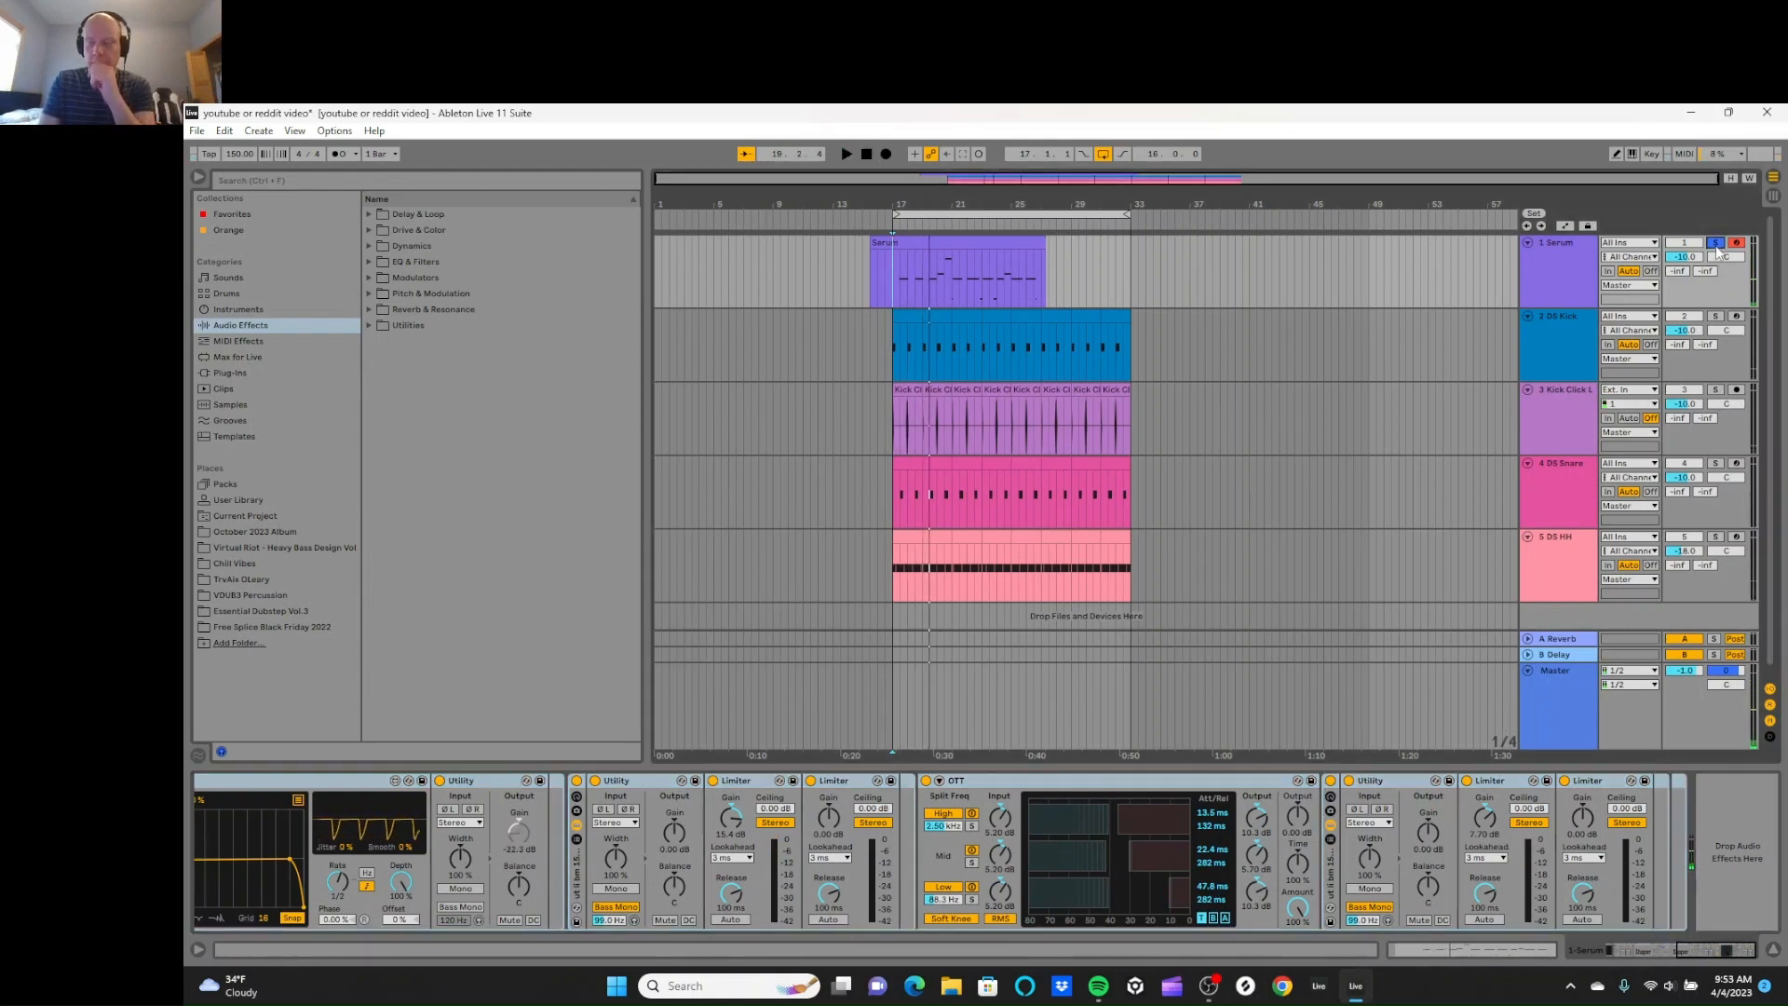
pyautogui.click(1561, 328)
pyautogui.keyDown('shift'); pyautogui.click(1561, 401); pyautogui.keyUp('shift')
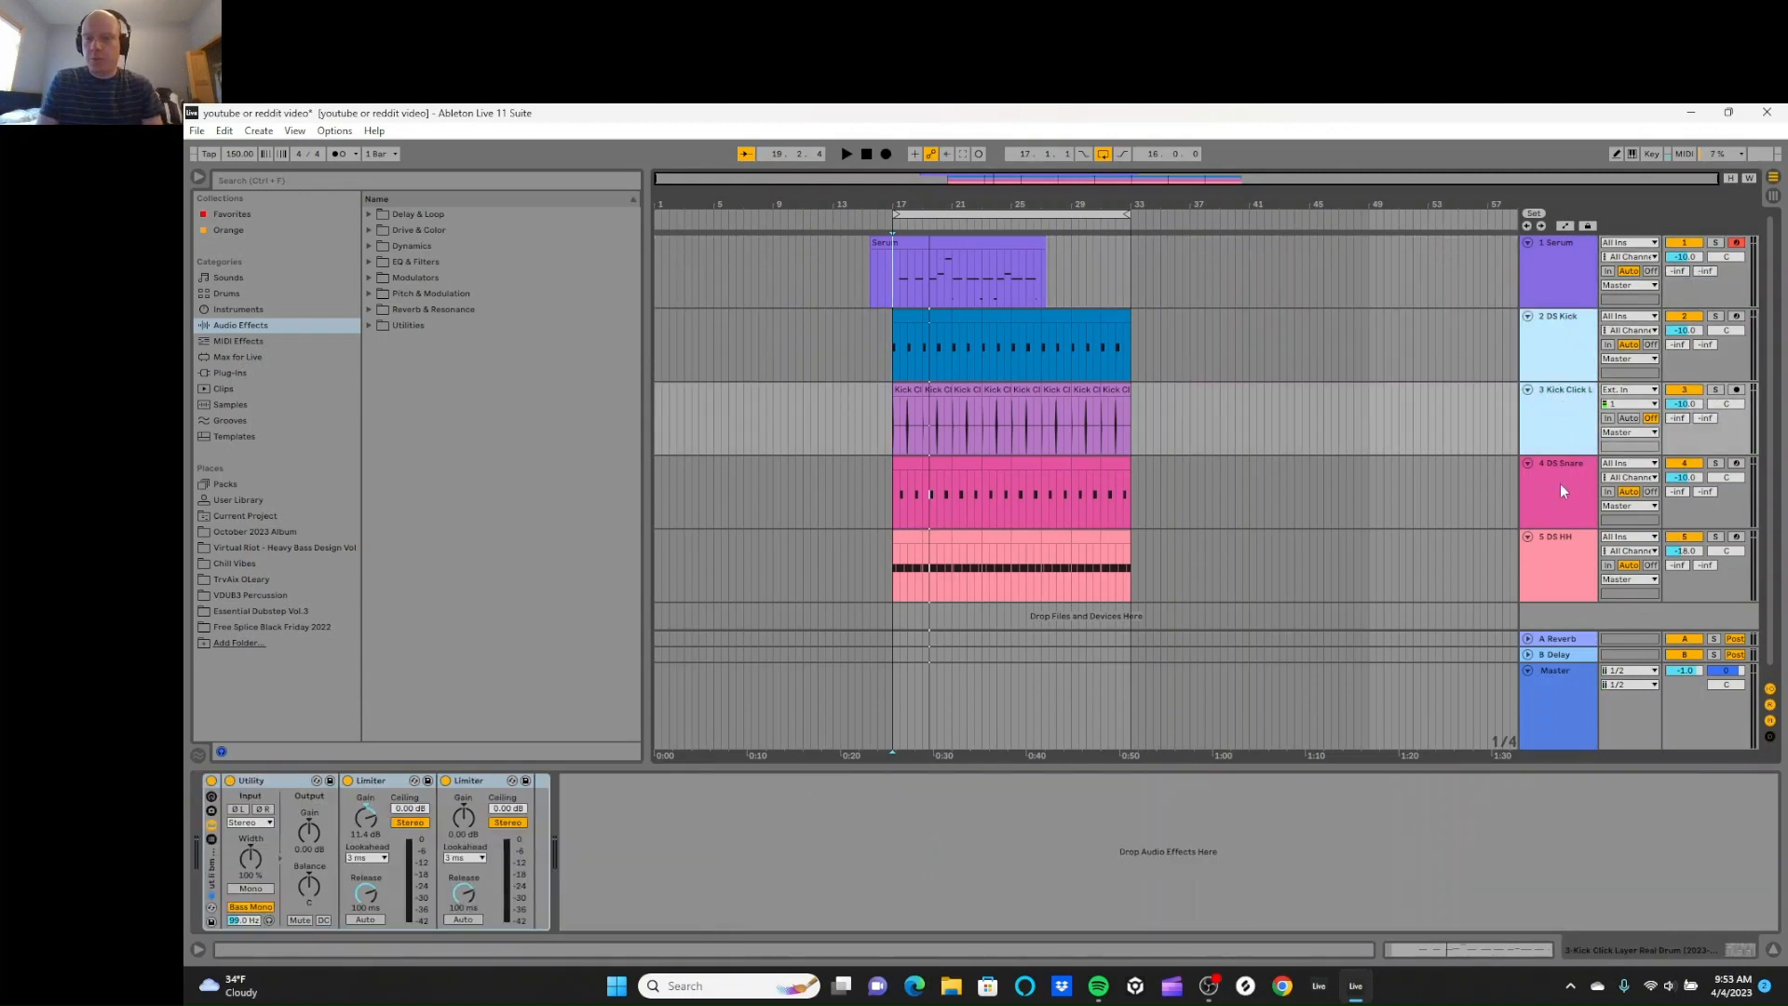
pyautogui.keyDown('shift'); pyautogui.click(1561, 483); pyautogui.keyUp('shift')
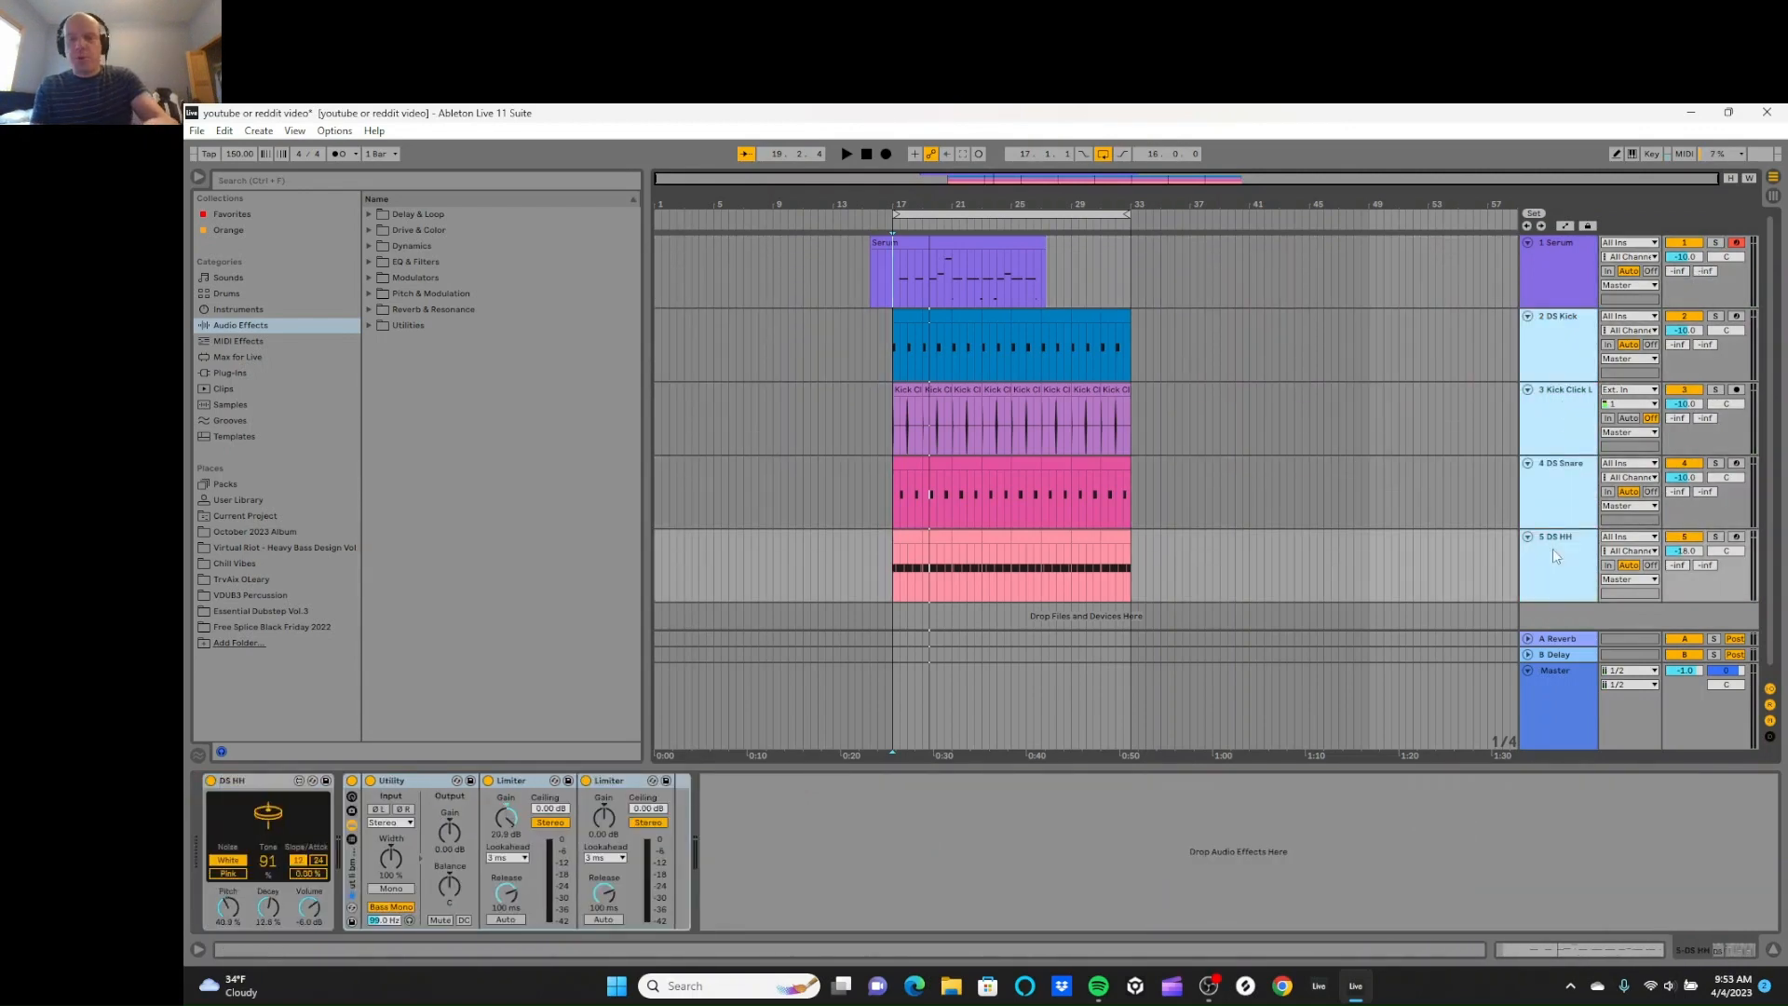
pyautogui.hotkey('ctrl', 'g')
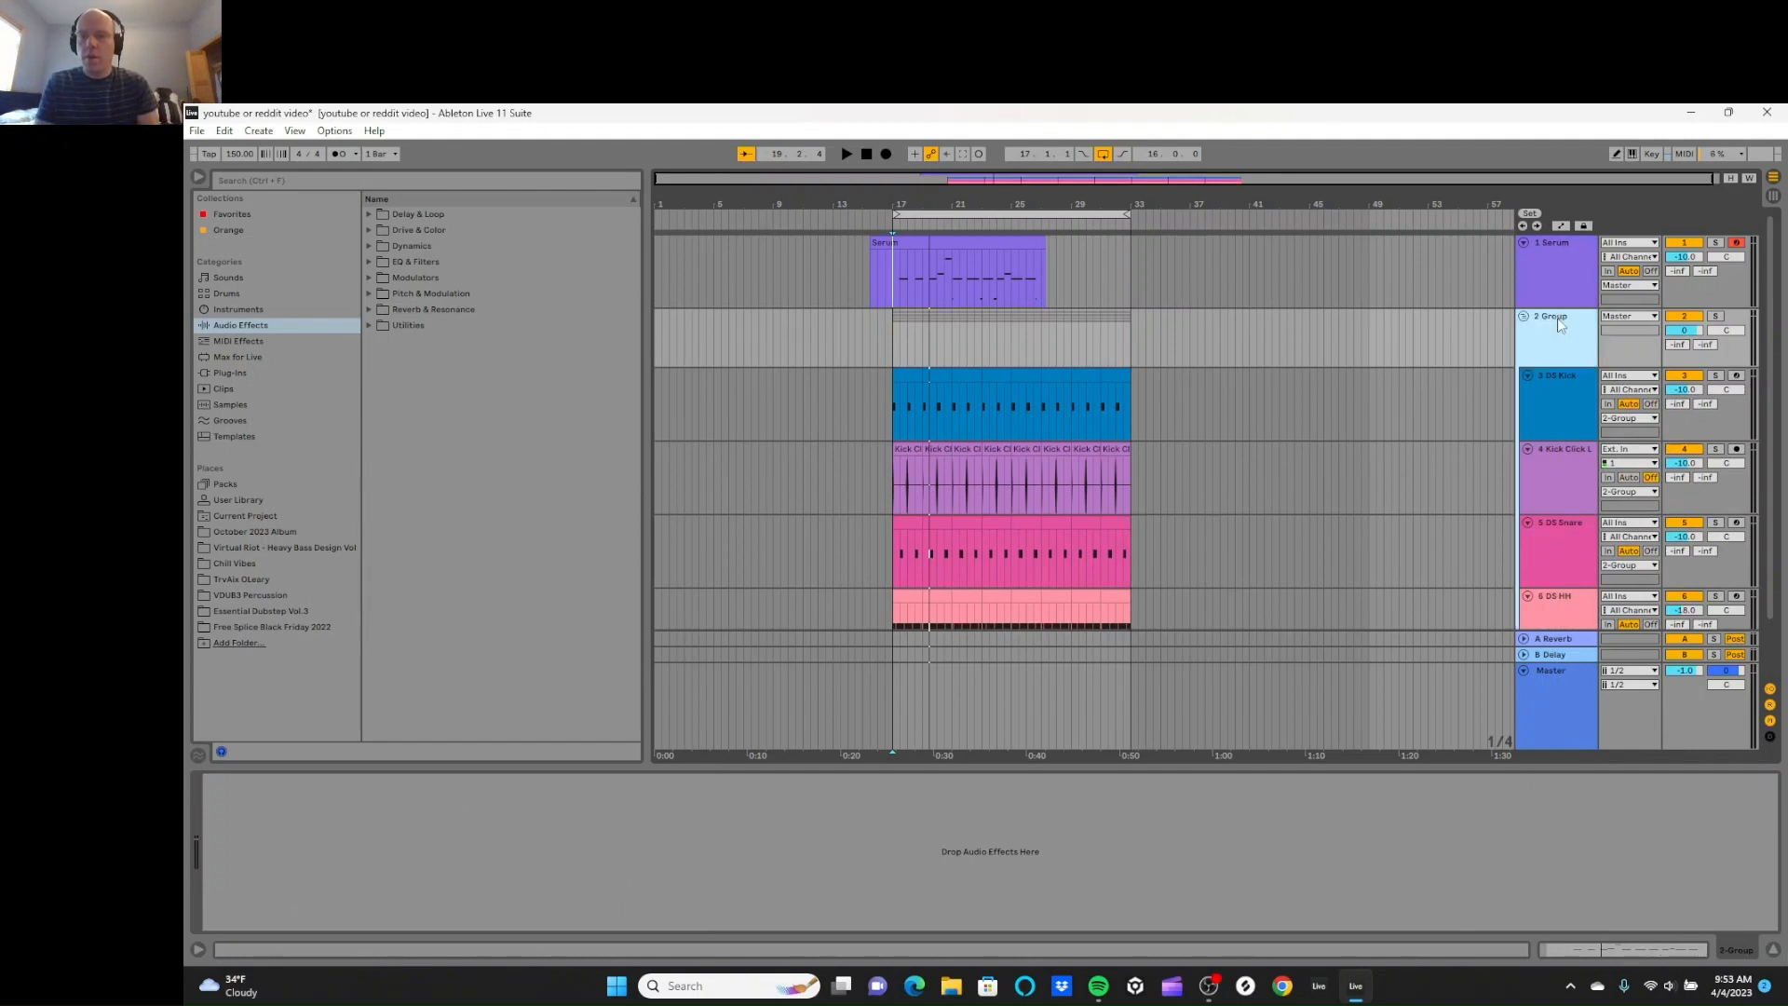
# Step: Rename the group containing the four percussion tracks as drums
pyautogui.rightClick(1557, 317)
pyautogui.click(1586, 386)
pyautogui.write('drums')
pyautogui.press('Return')
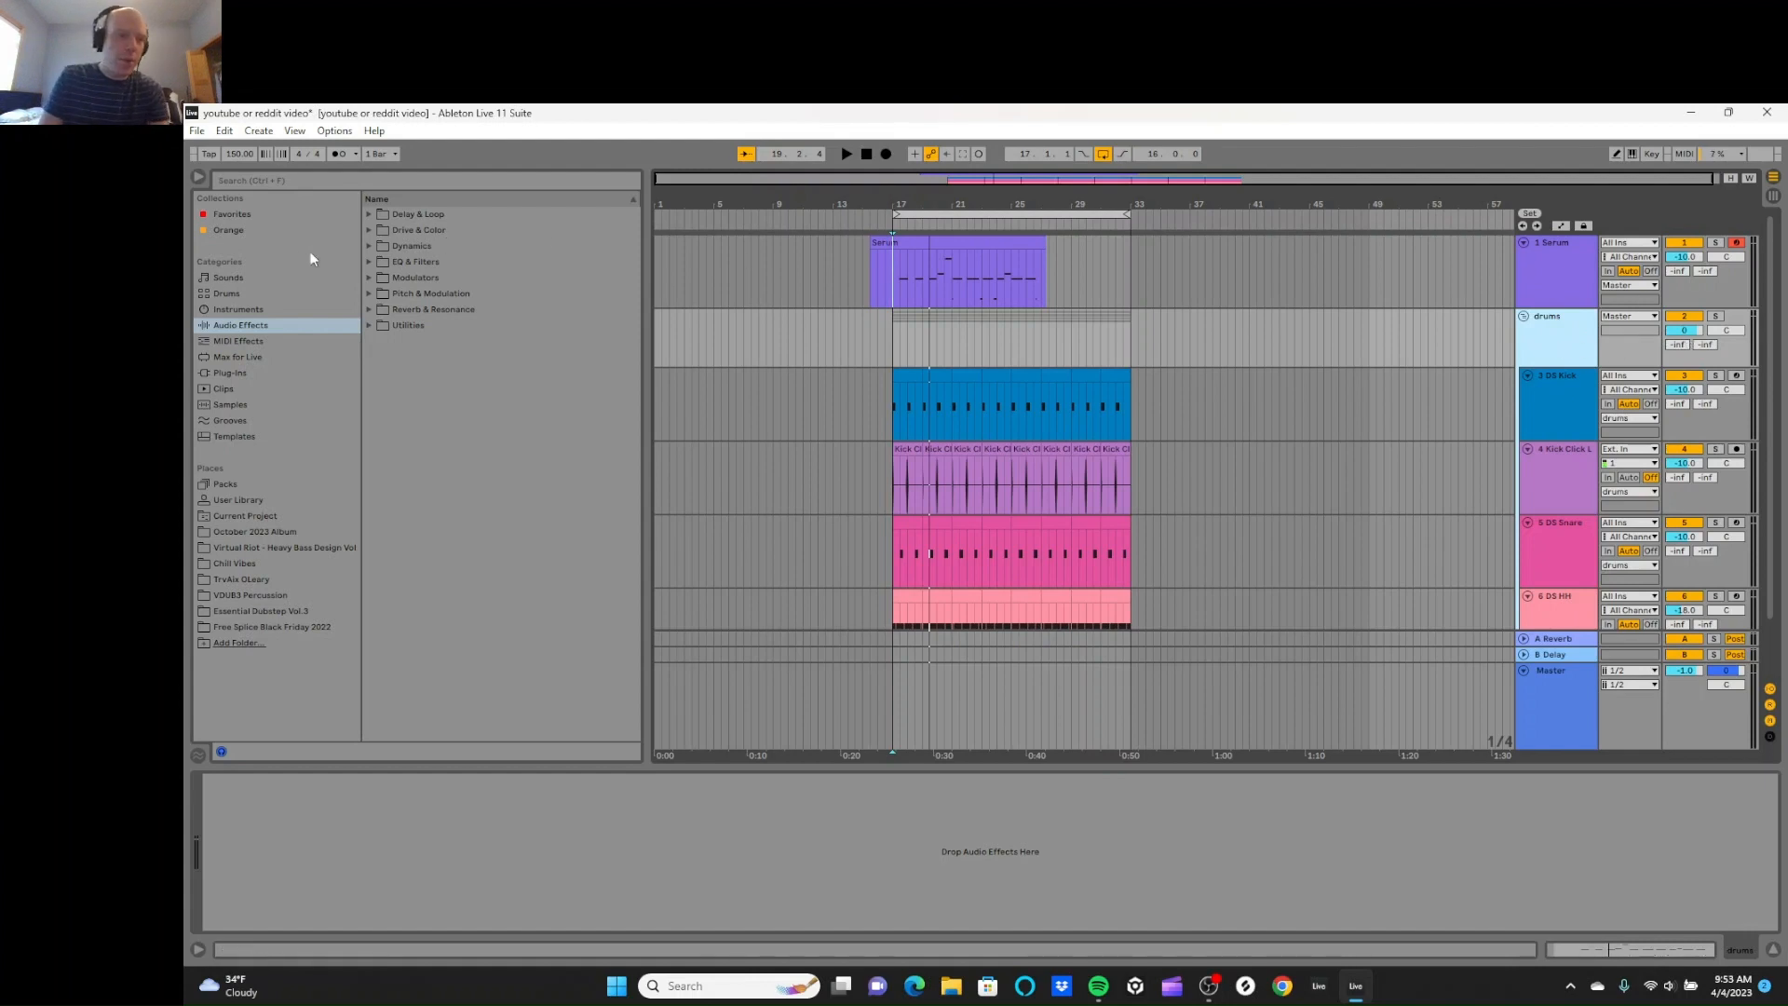
# Step: Load the ut li bm 150 bpm rack on the drums group, with first Limiter gain about 14.5 dB and group volume -10 dB
pyautogui.click(301, 214)
pyautogui.doubleClick(461, 373)
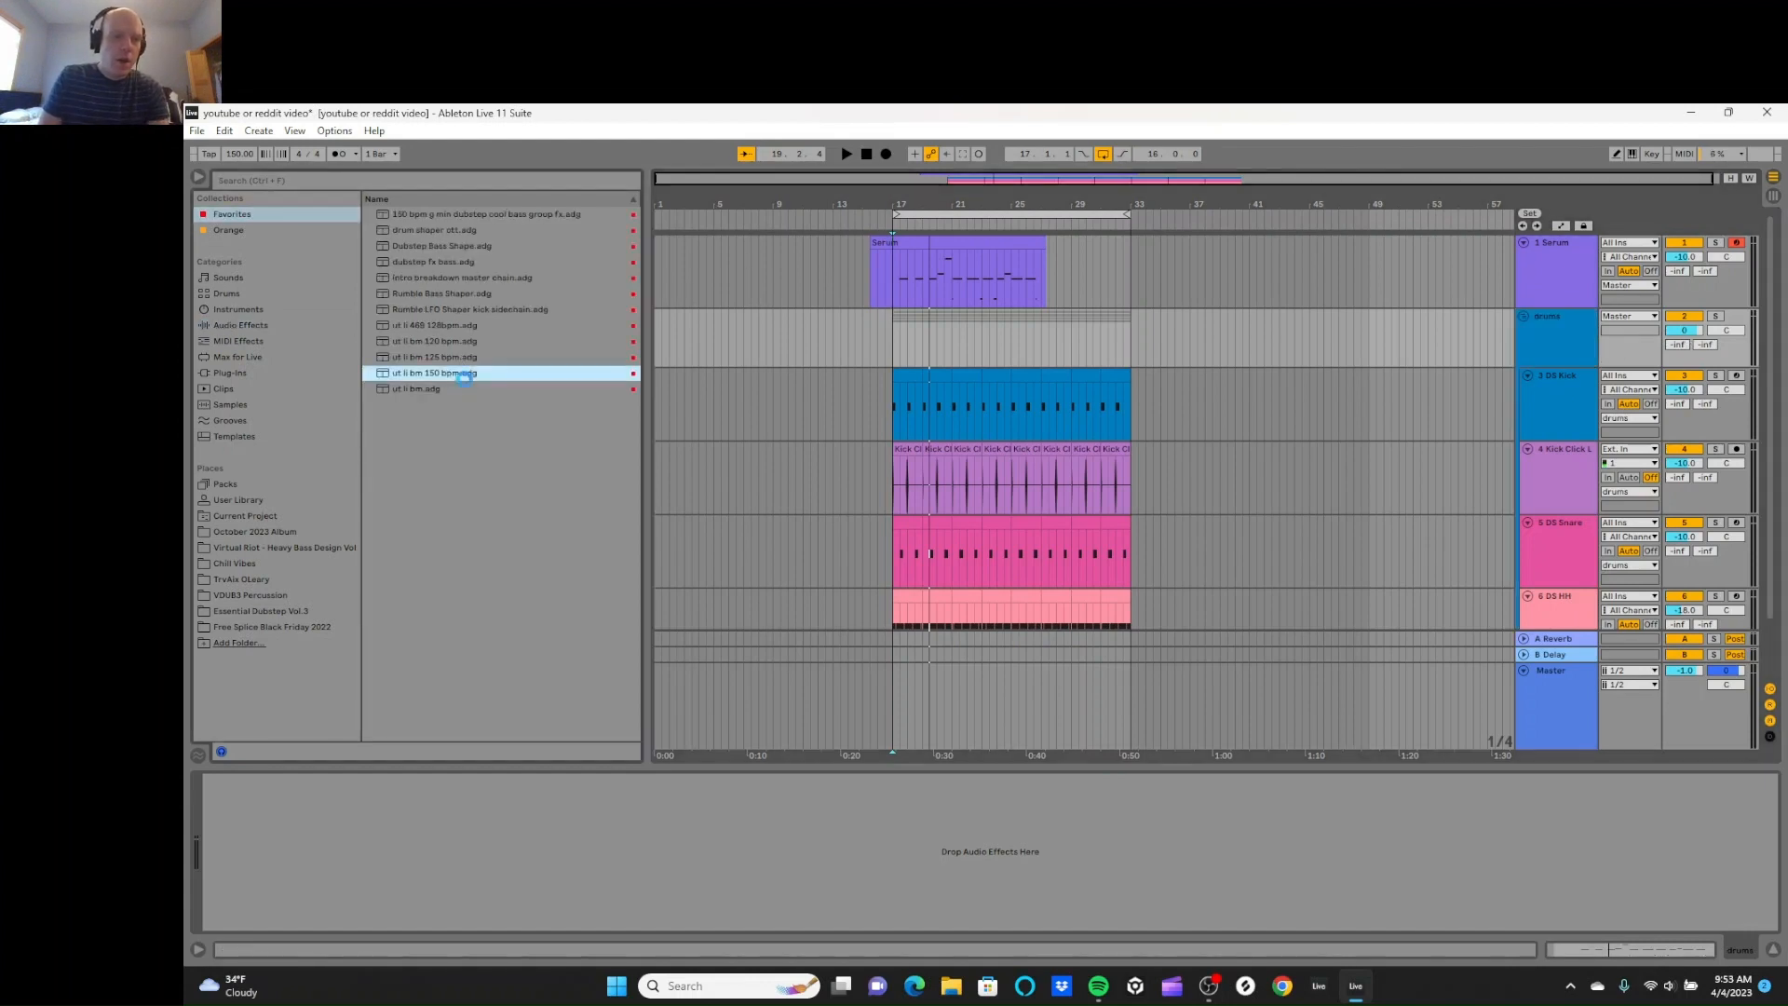
pyautogui.doubleClick(311, 833)
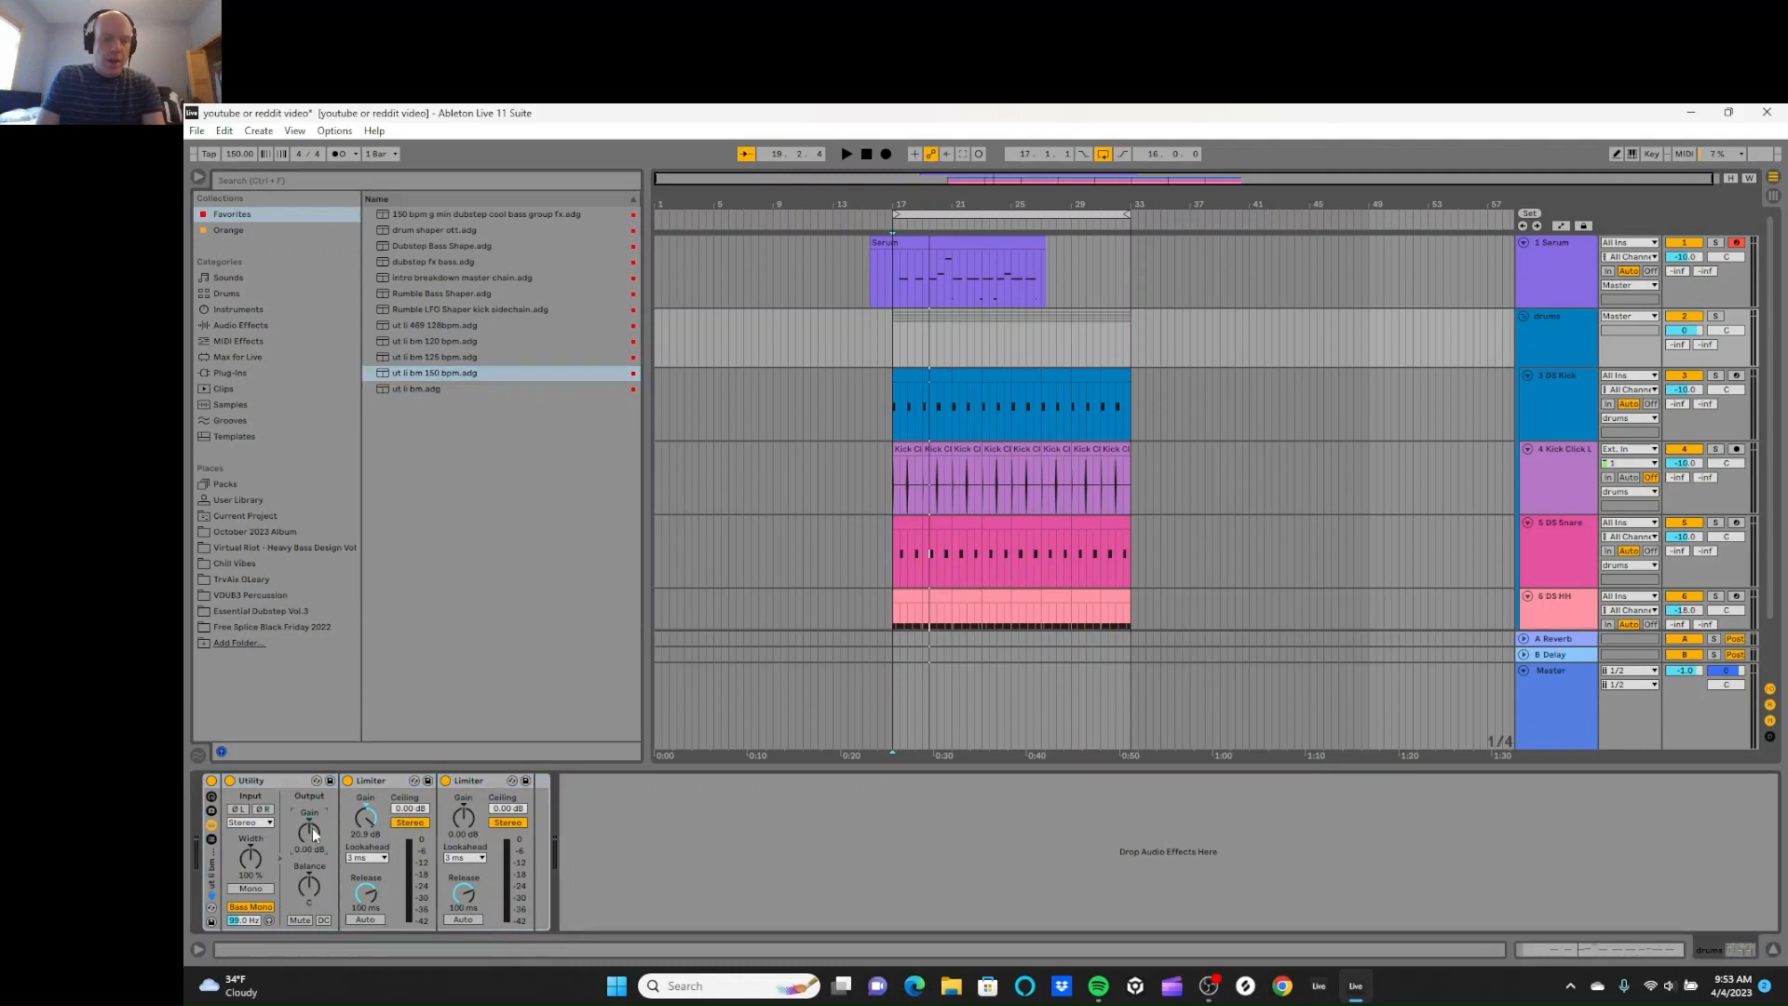
pyautogui.moveTo(366, 818); pyautogui.dragTo(366, 831)
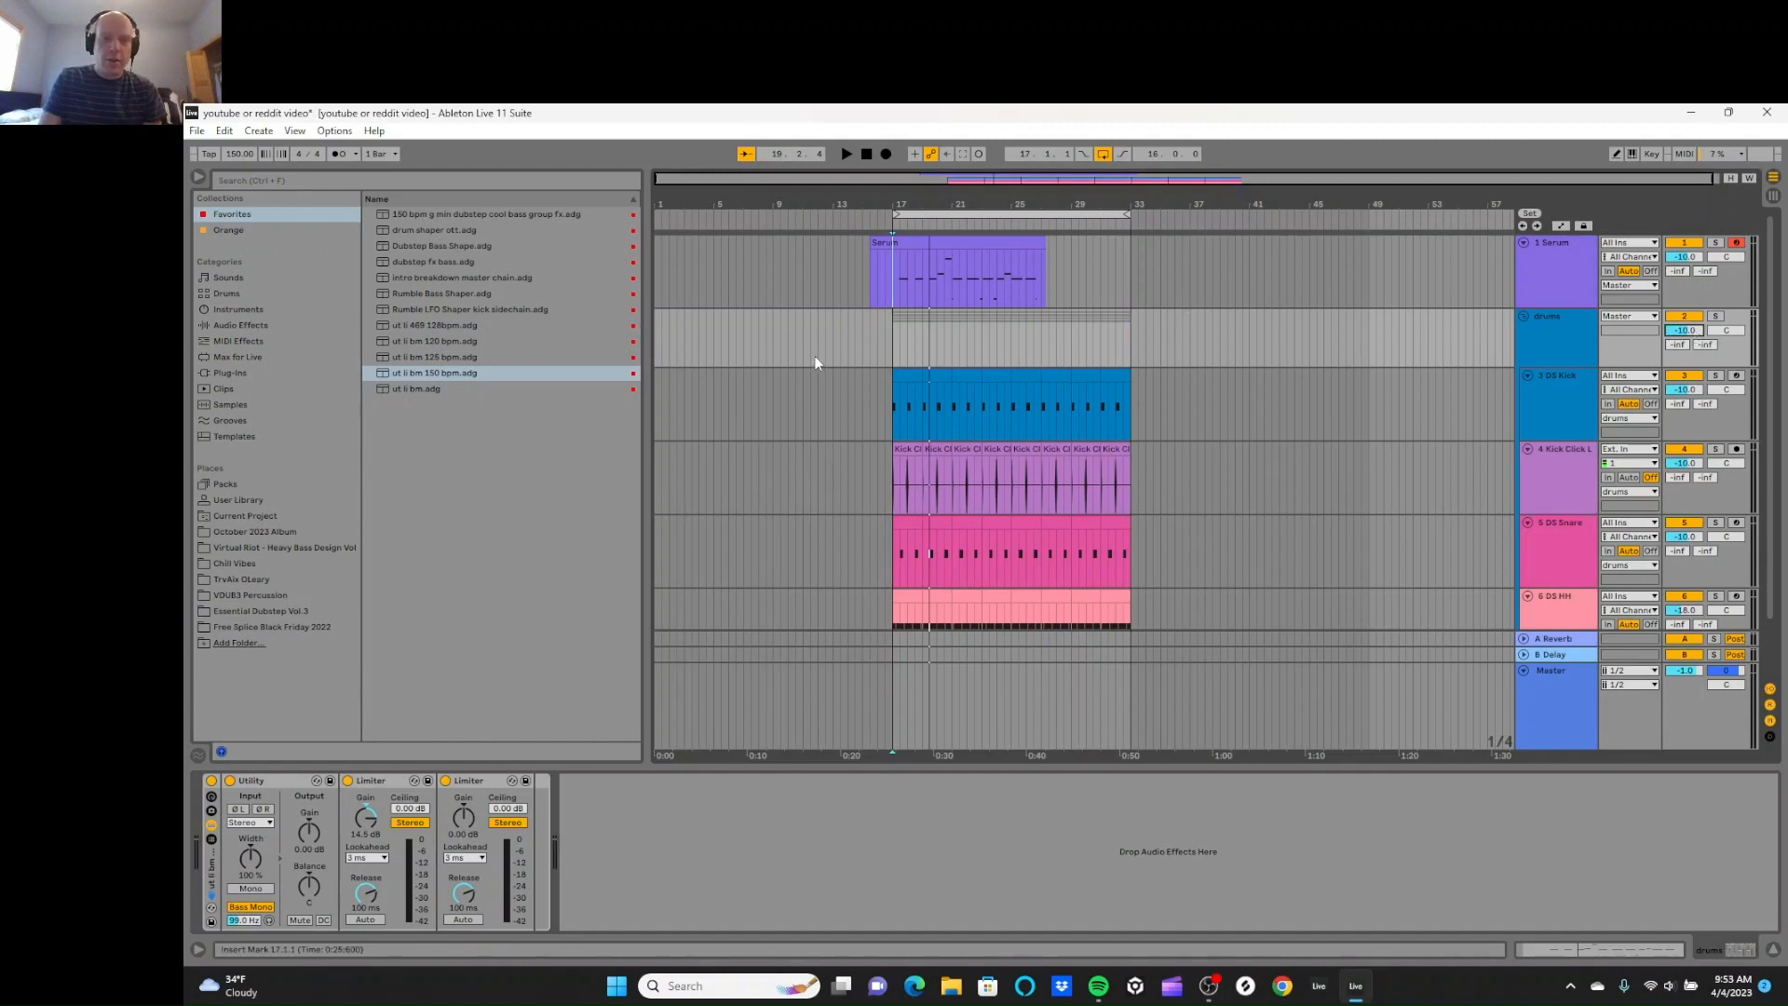
# Step: Play the full mix from just before bar 17 with the Master track's devices shown to check the overall balance
pyautogui.click(887, 341)
pyautogui.click(1524, 689)
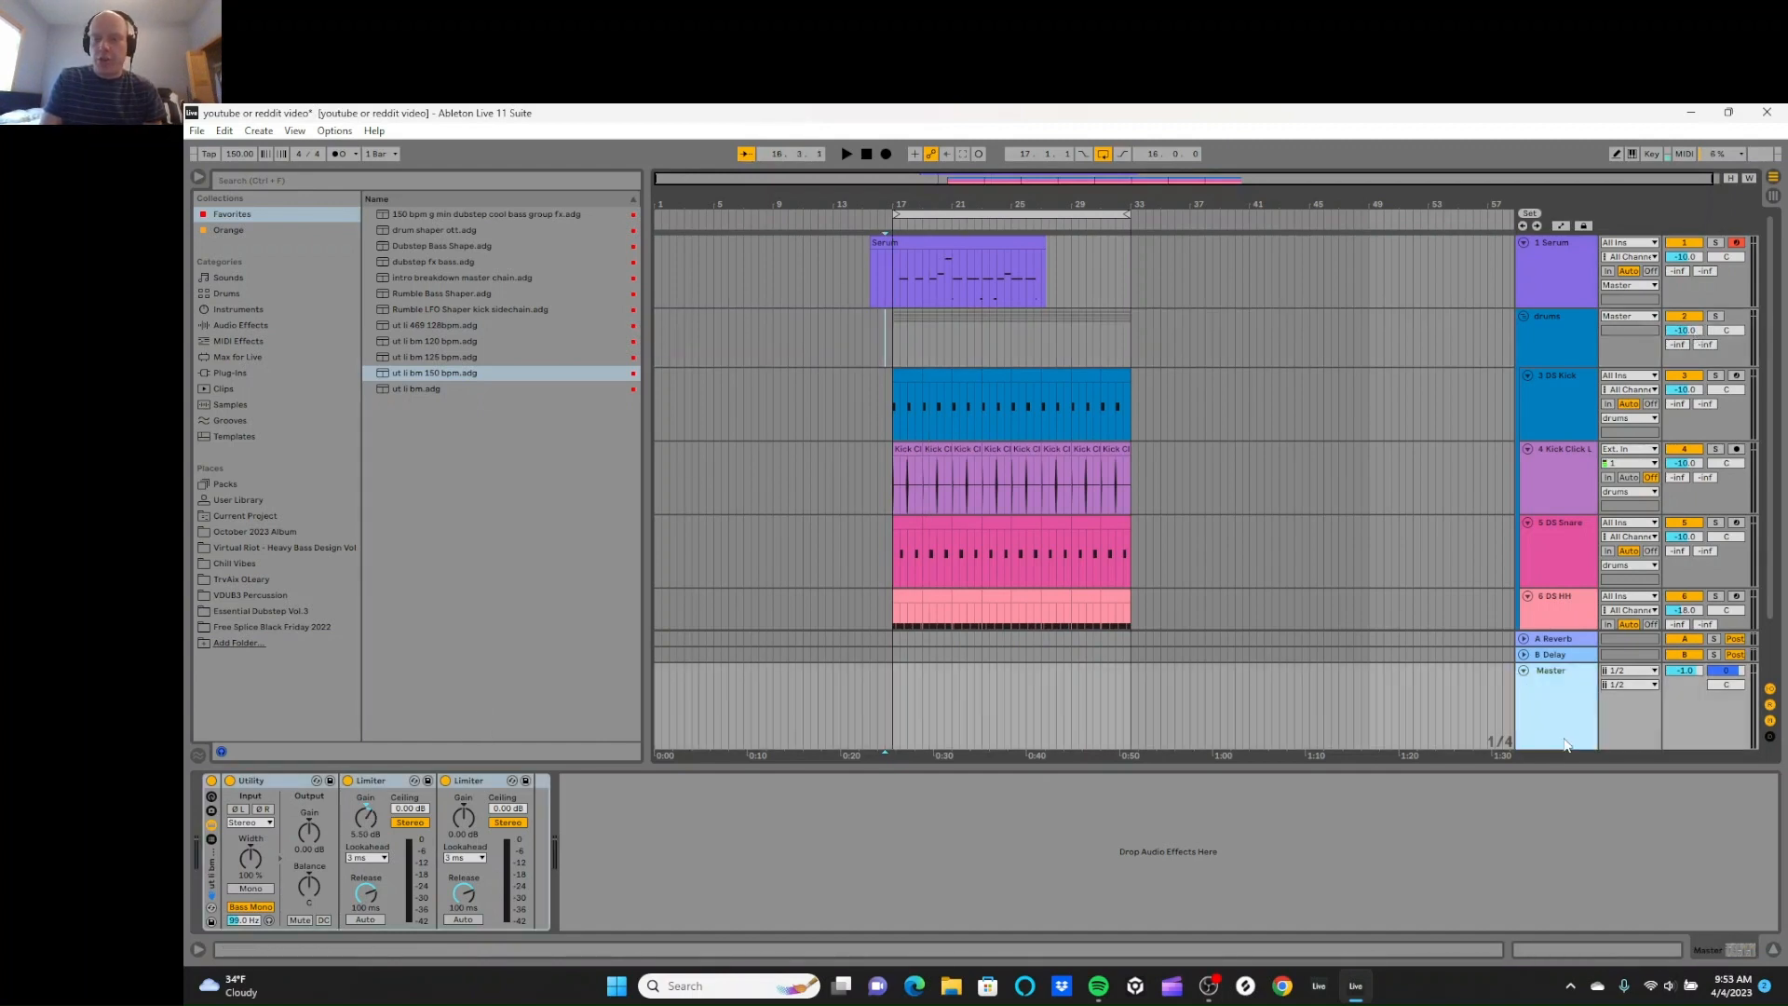
pyautogui.click(846, 154)
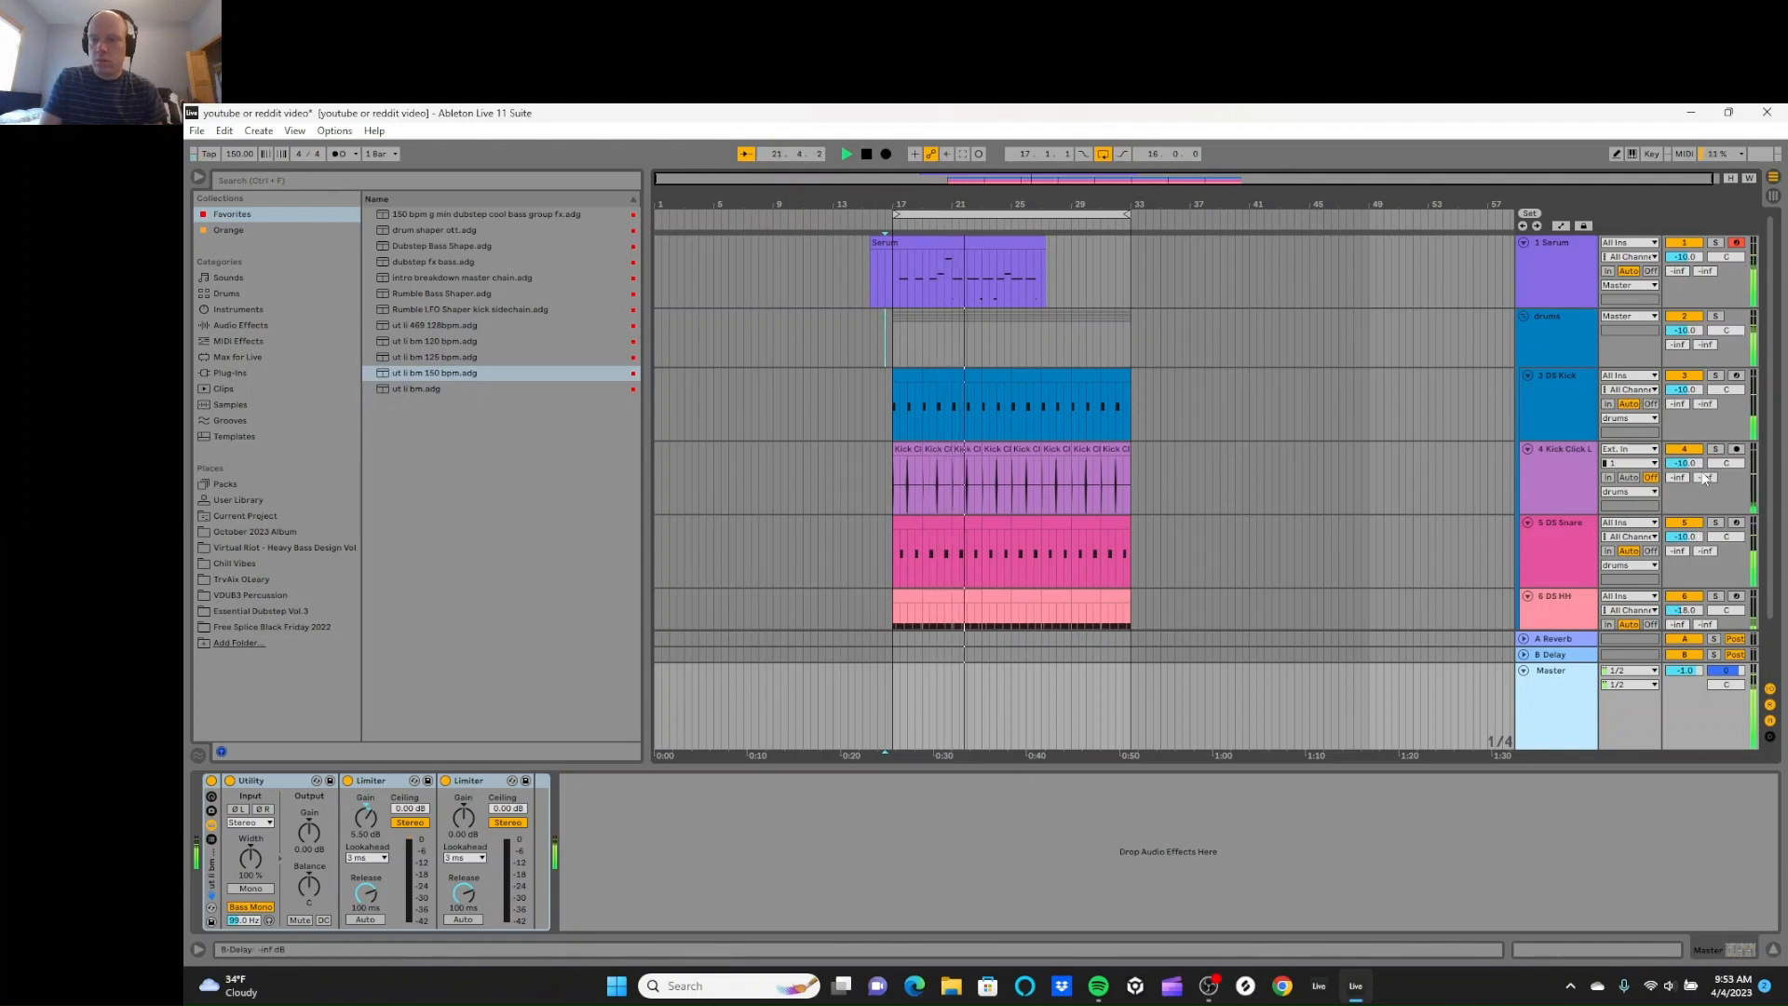
pyautogui.click(868, 154)
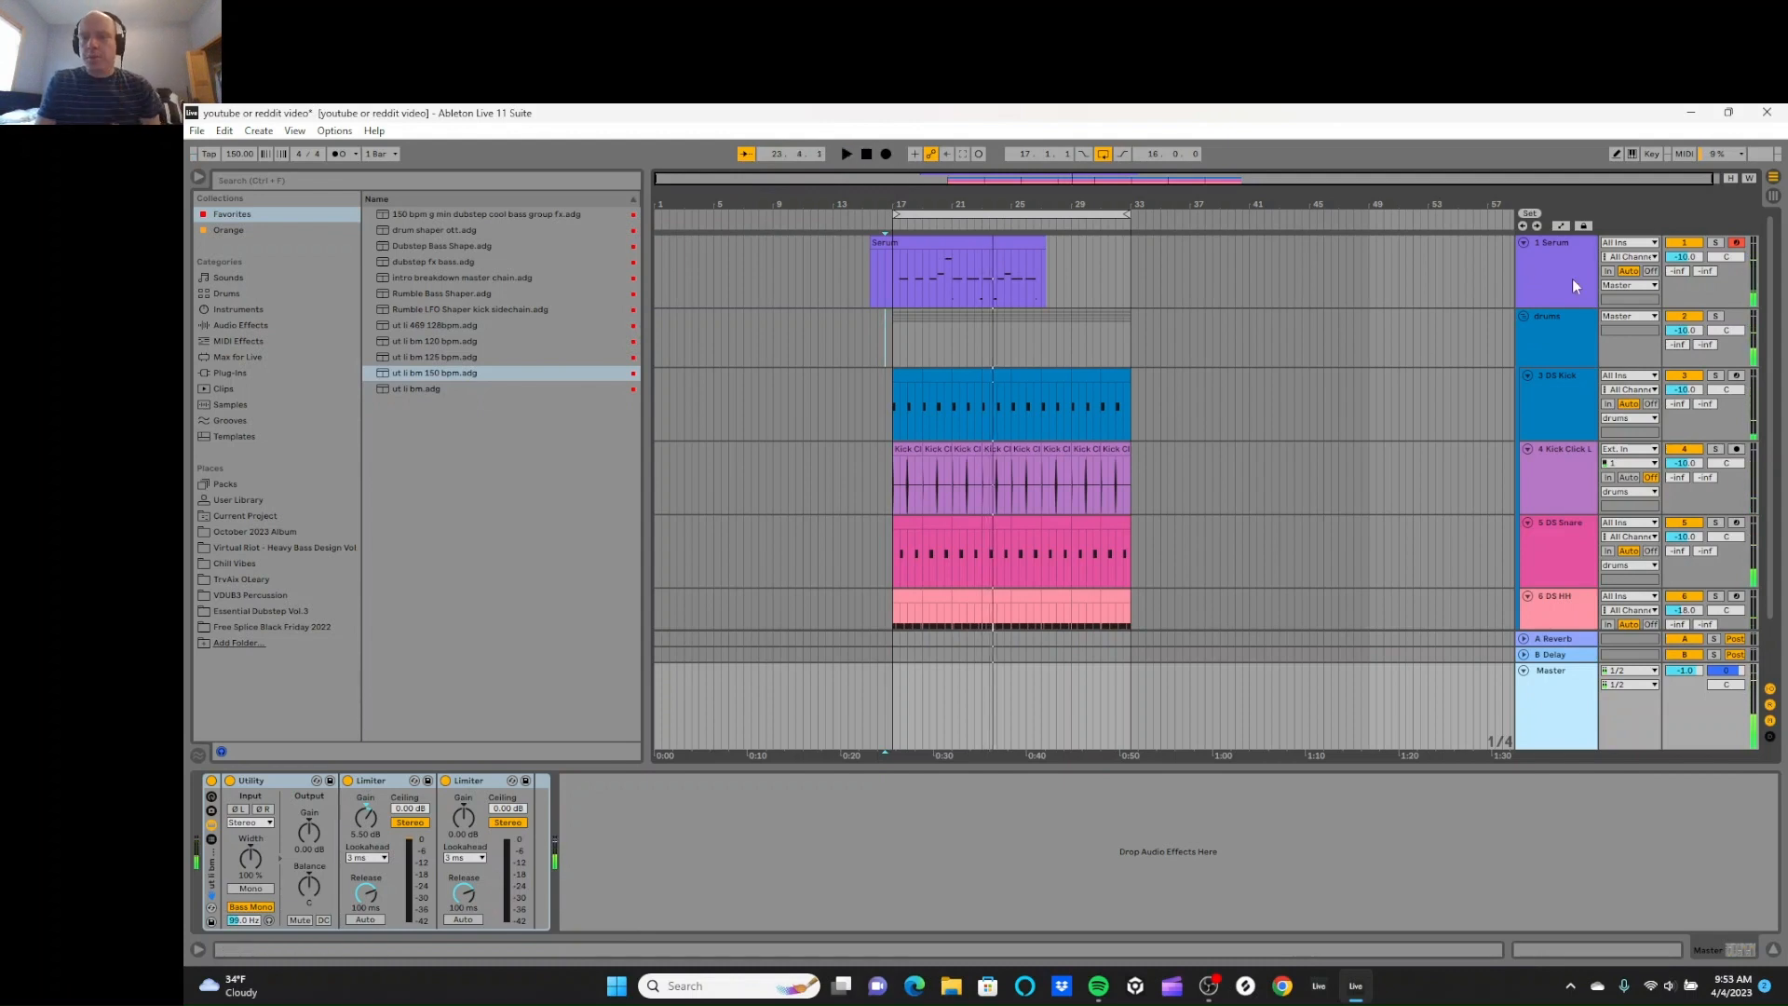
# Step: Add an EQ Eight after the rack on the Master track and delete the mistakenly added Channel EQ
pyautogui.click(1583, 676)
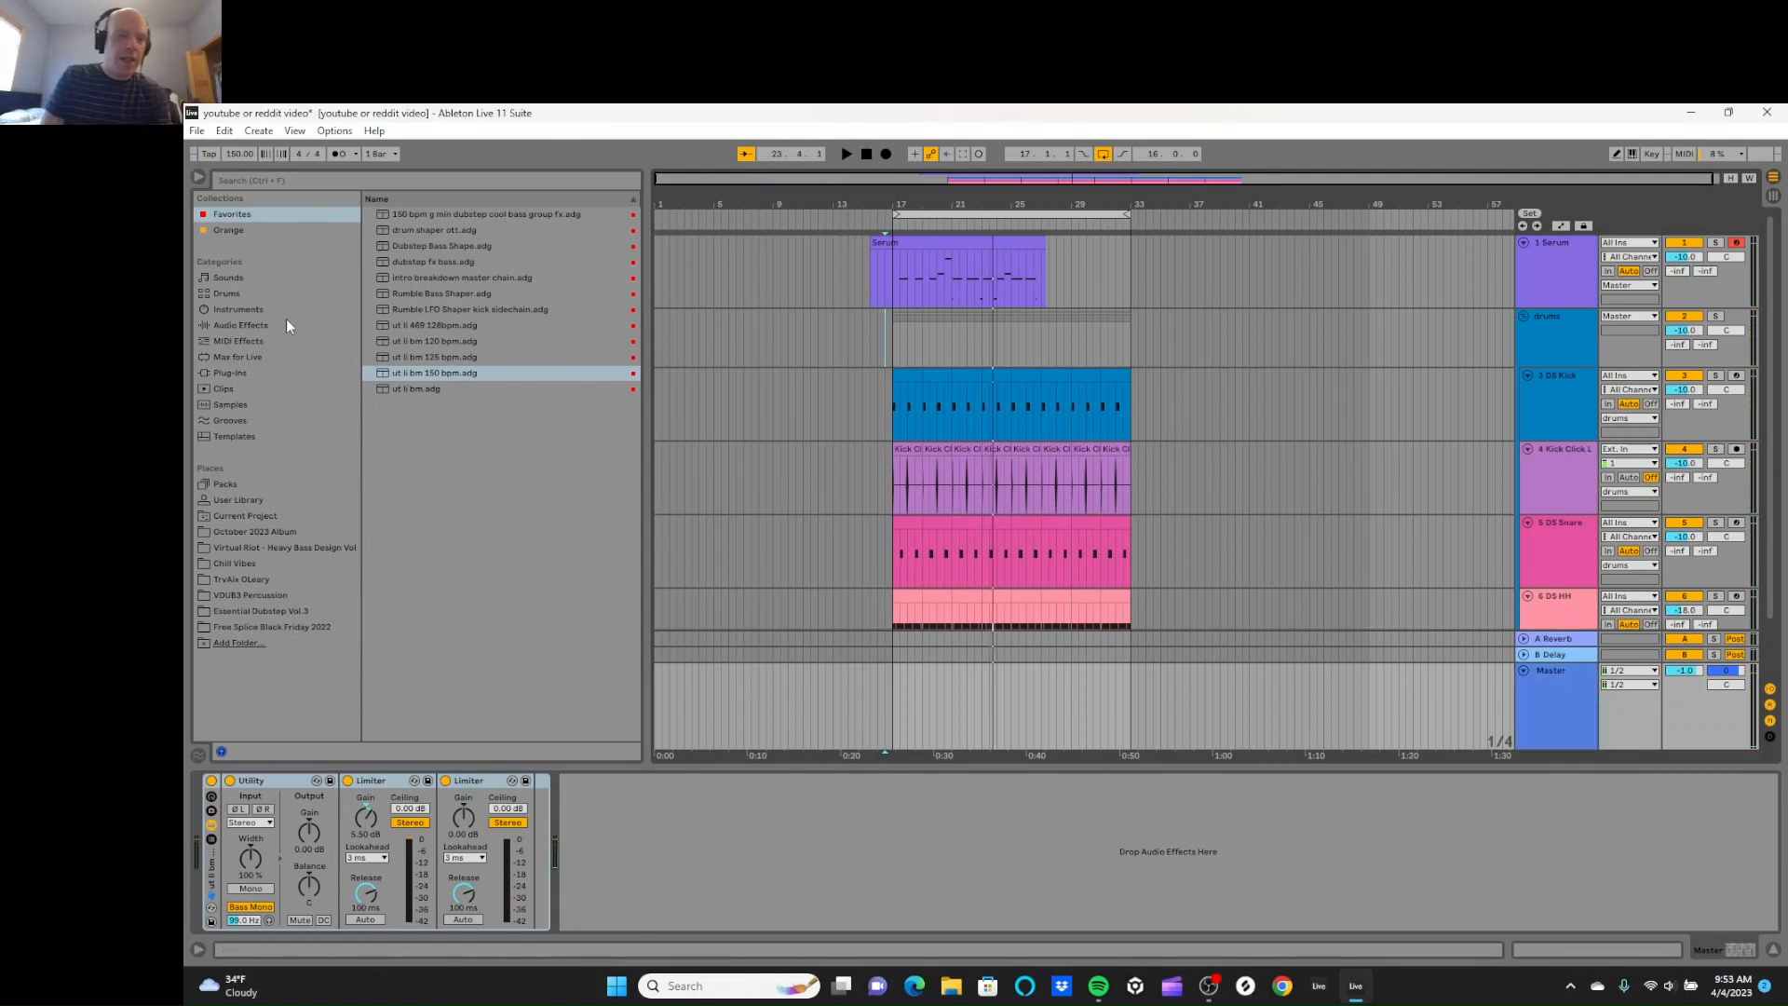
pyautogui.click(257, 326)
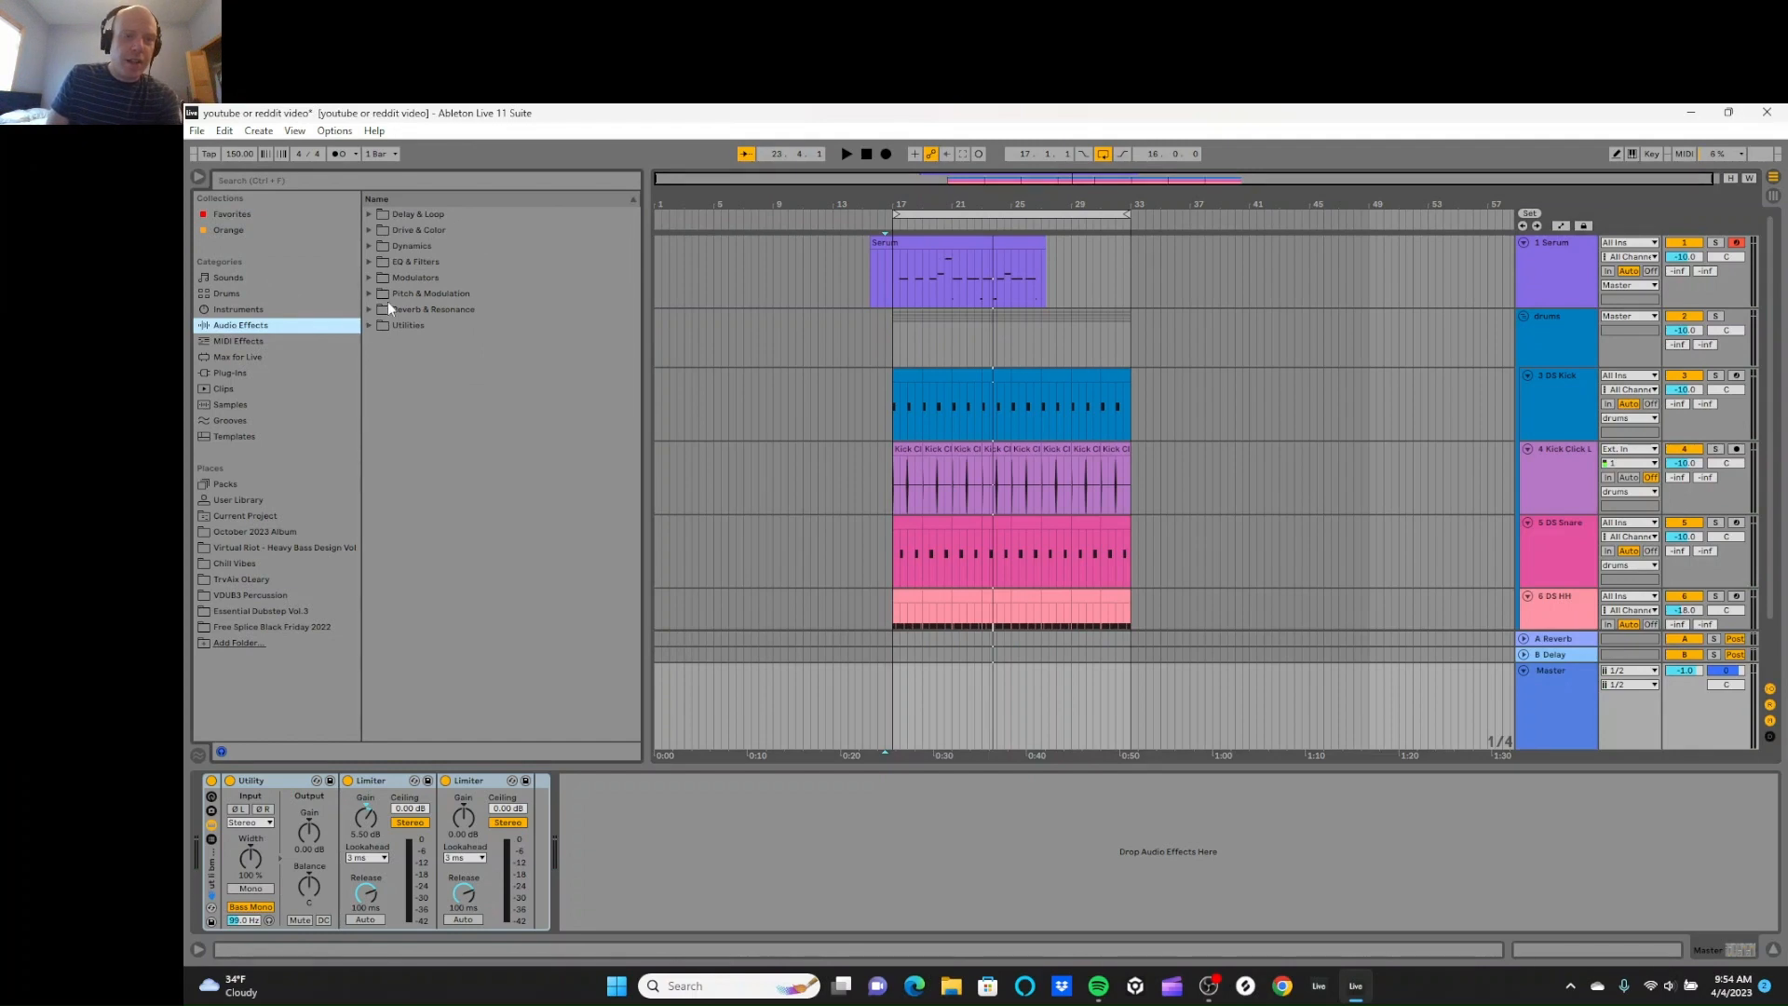
pyautogui.click(369, 247)
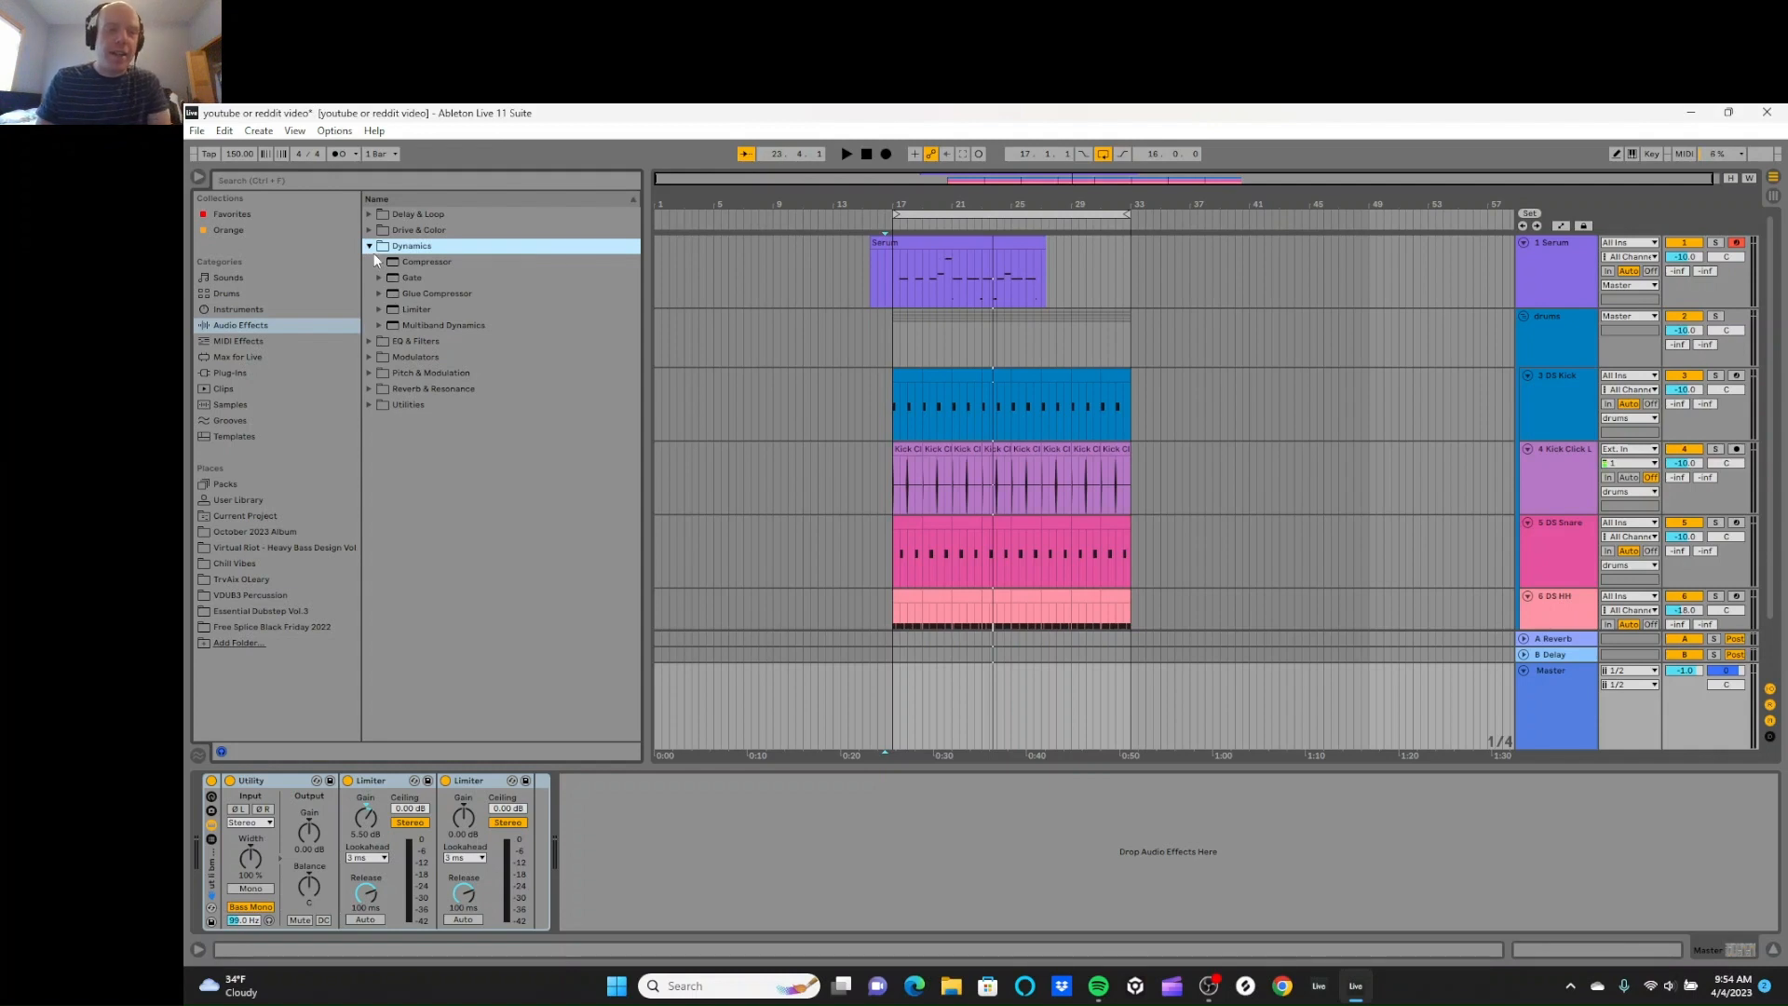
pyautogui.click(373, 254)
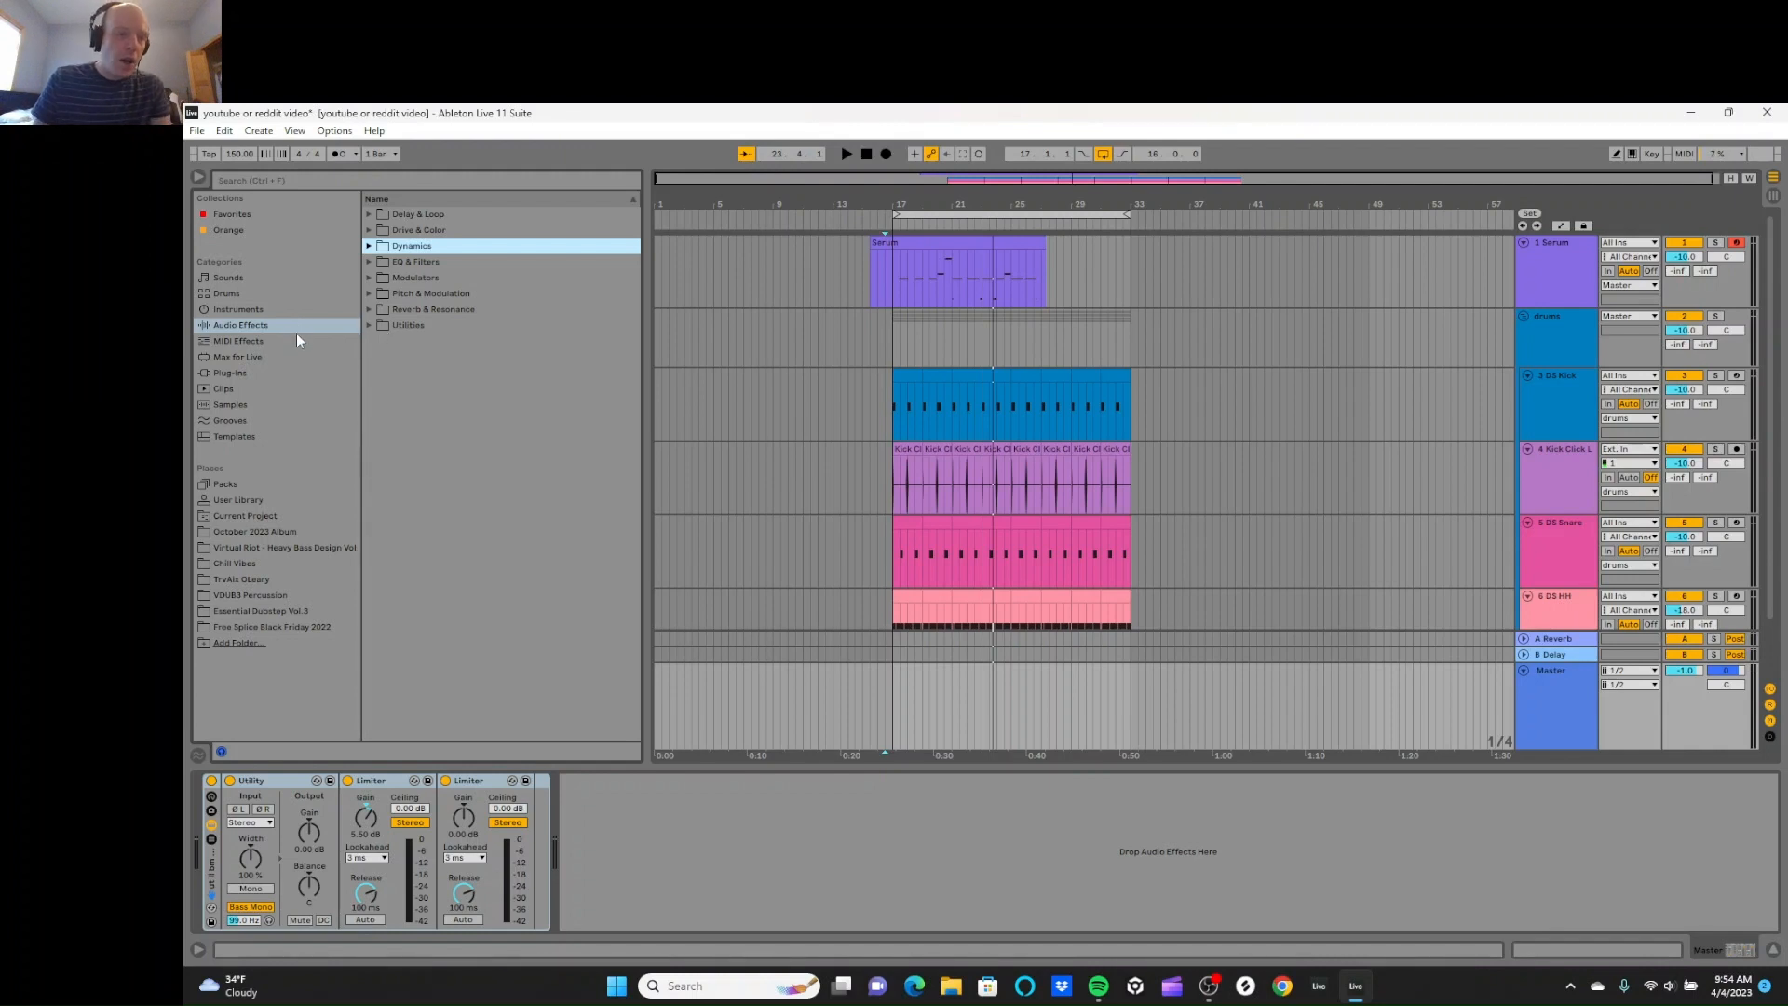
pyautogui.click(373, 263)
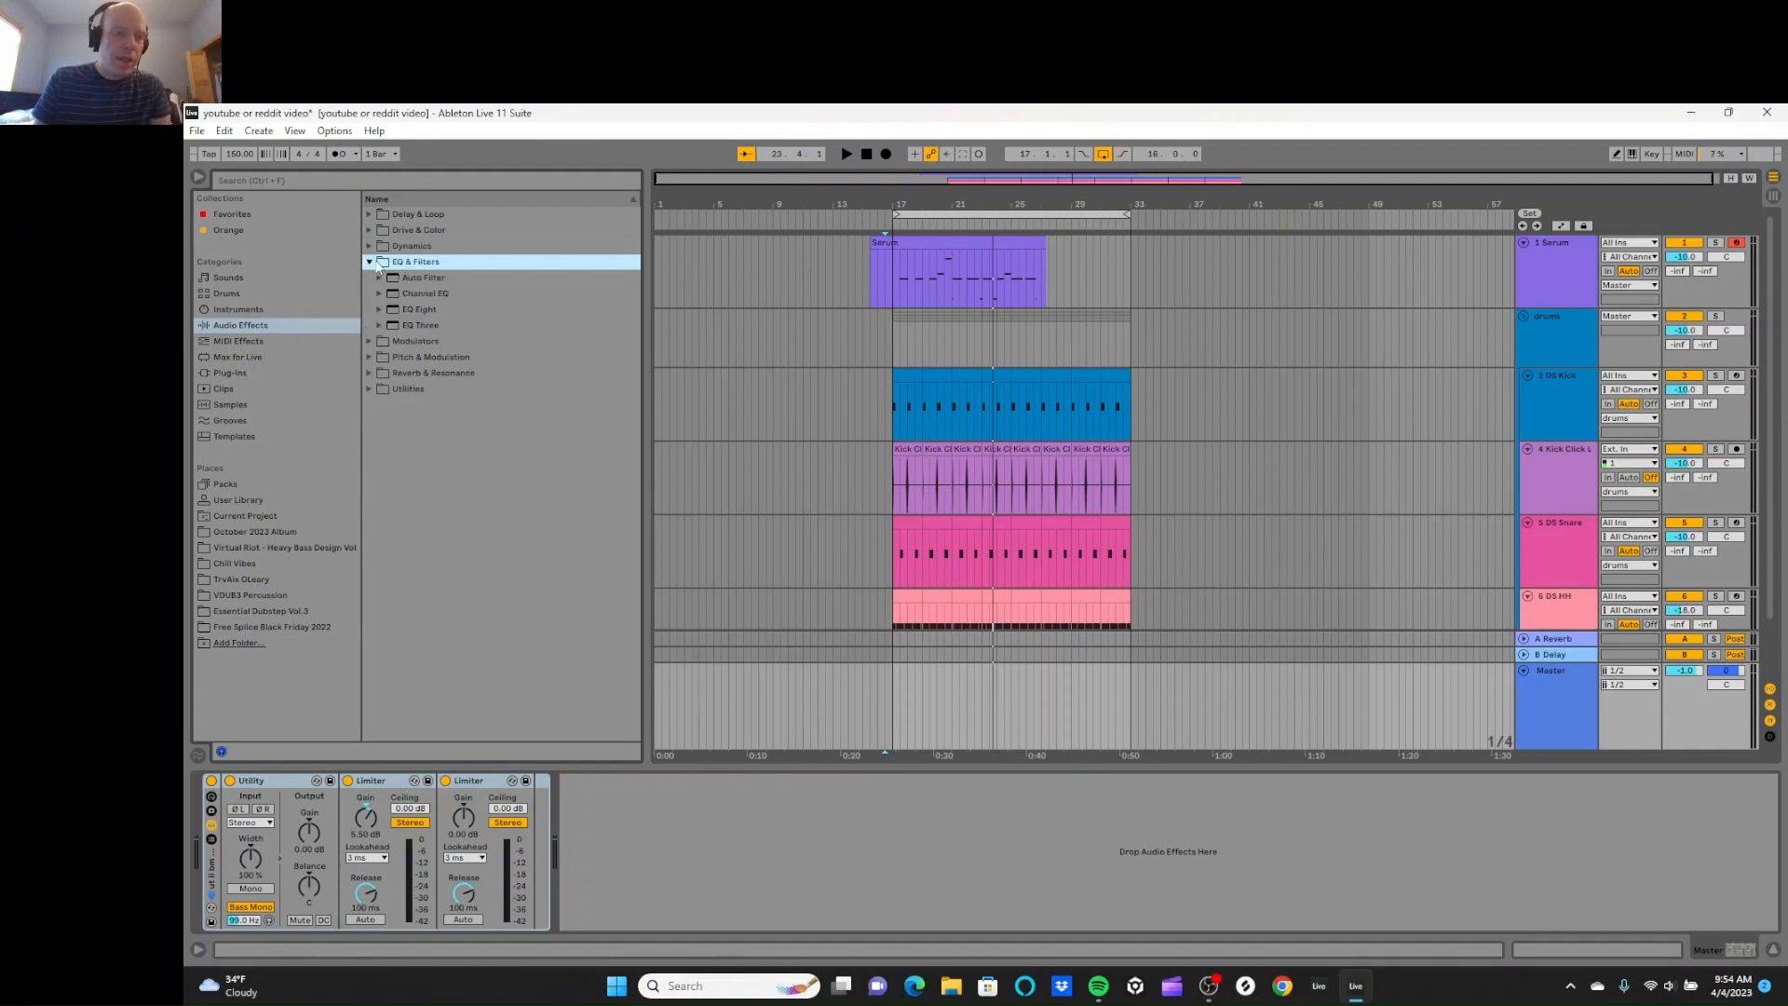
pyautogui.doubleClick(400, 295)
pyautogui.doubleClick(401, 309)
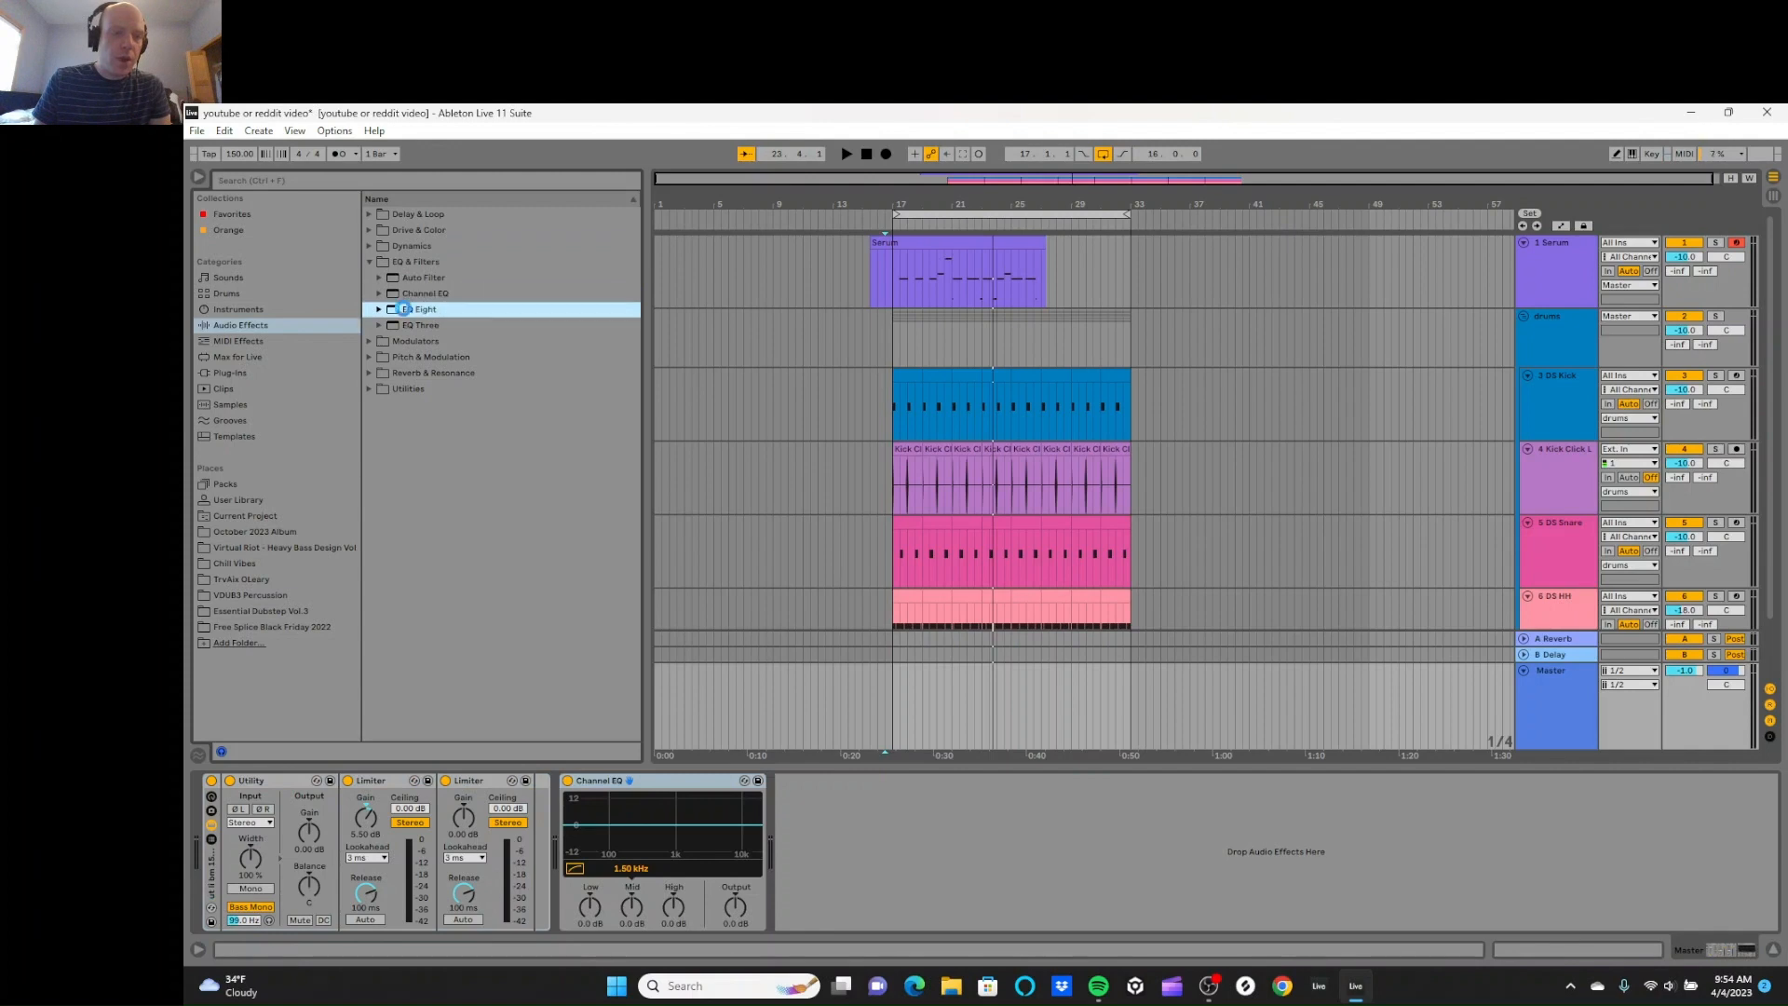
pyautogui.click(660, 790)
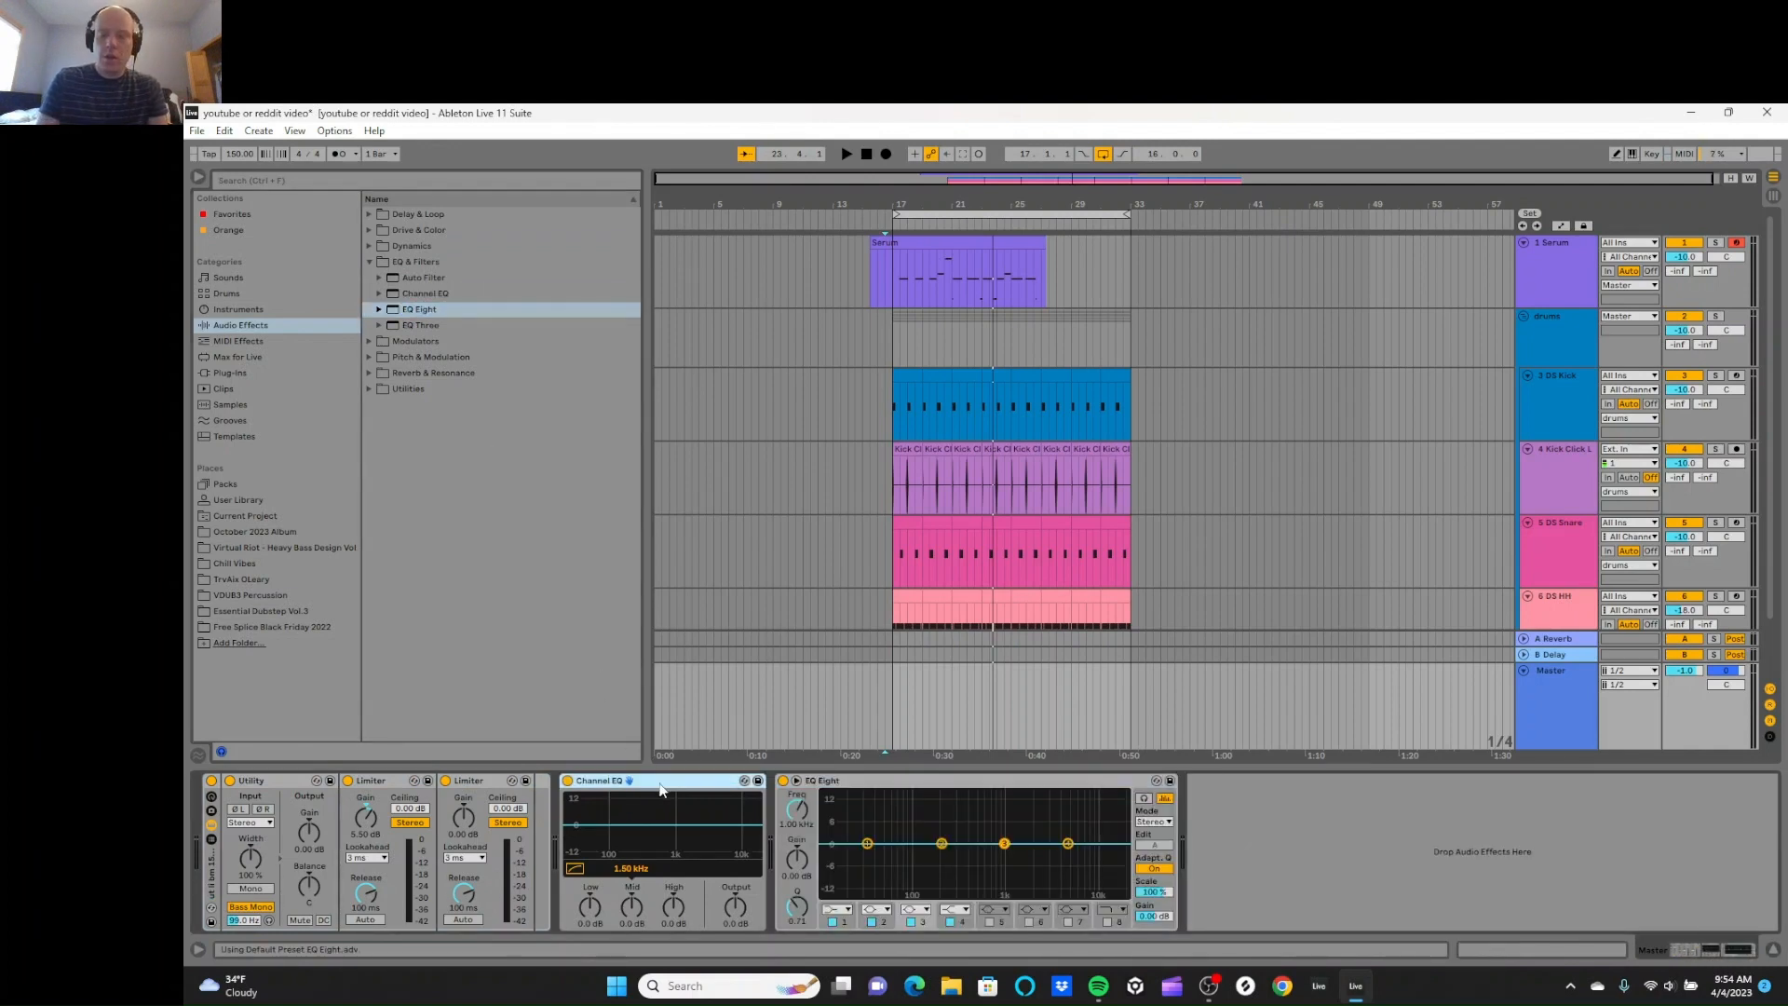
pyautogui.press('Delete')
# Step: Make band 1 of the Master's EQ Eight a low cut at 10 Hz with a Q of 0.50
pyautogui.click(631, 910)
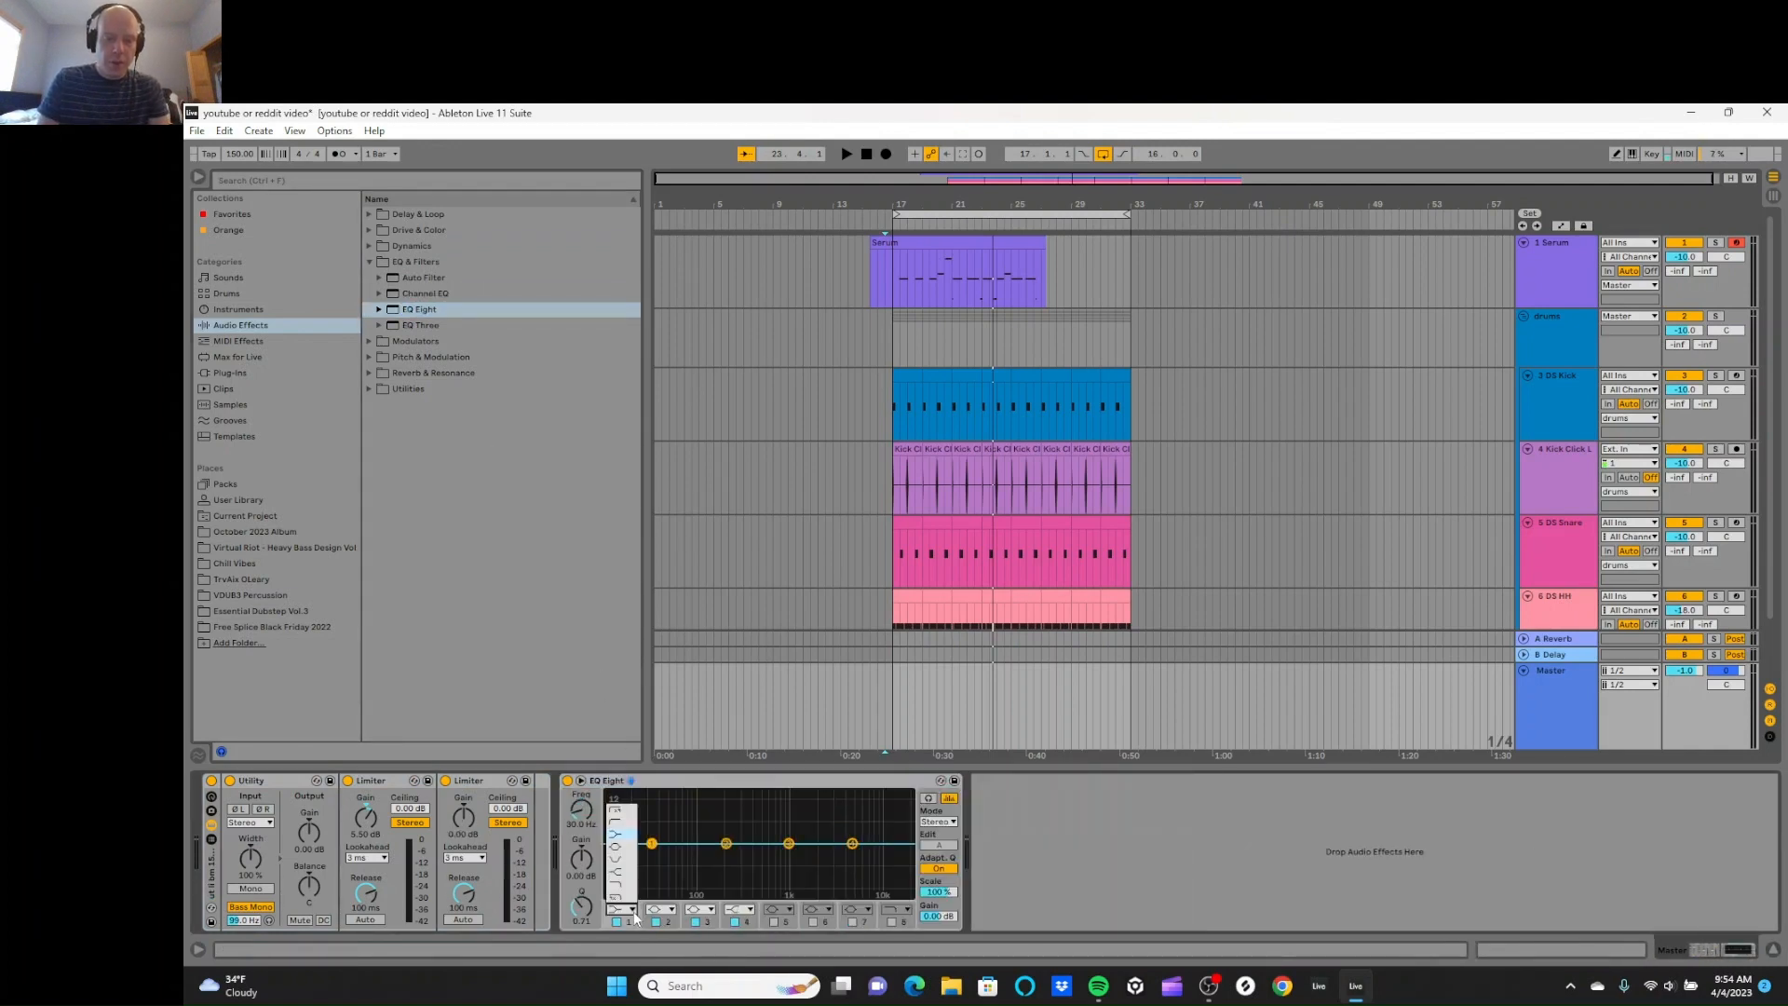
pyautogui.click(620, 823)
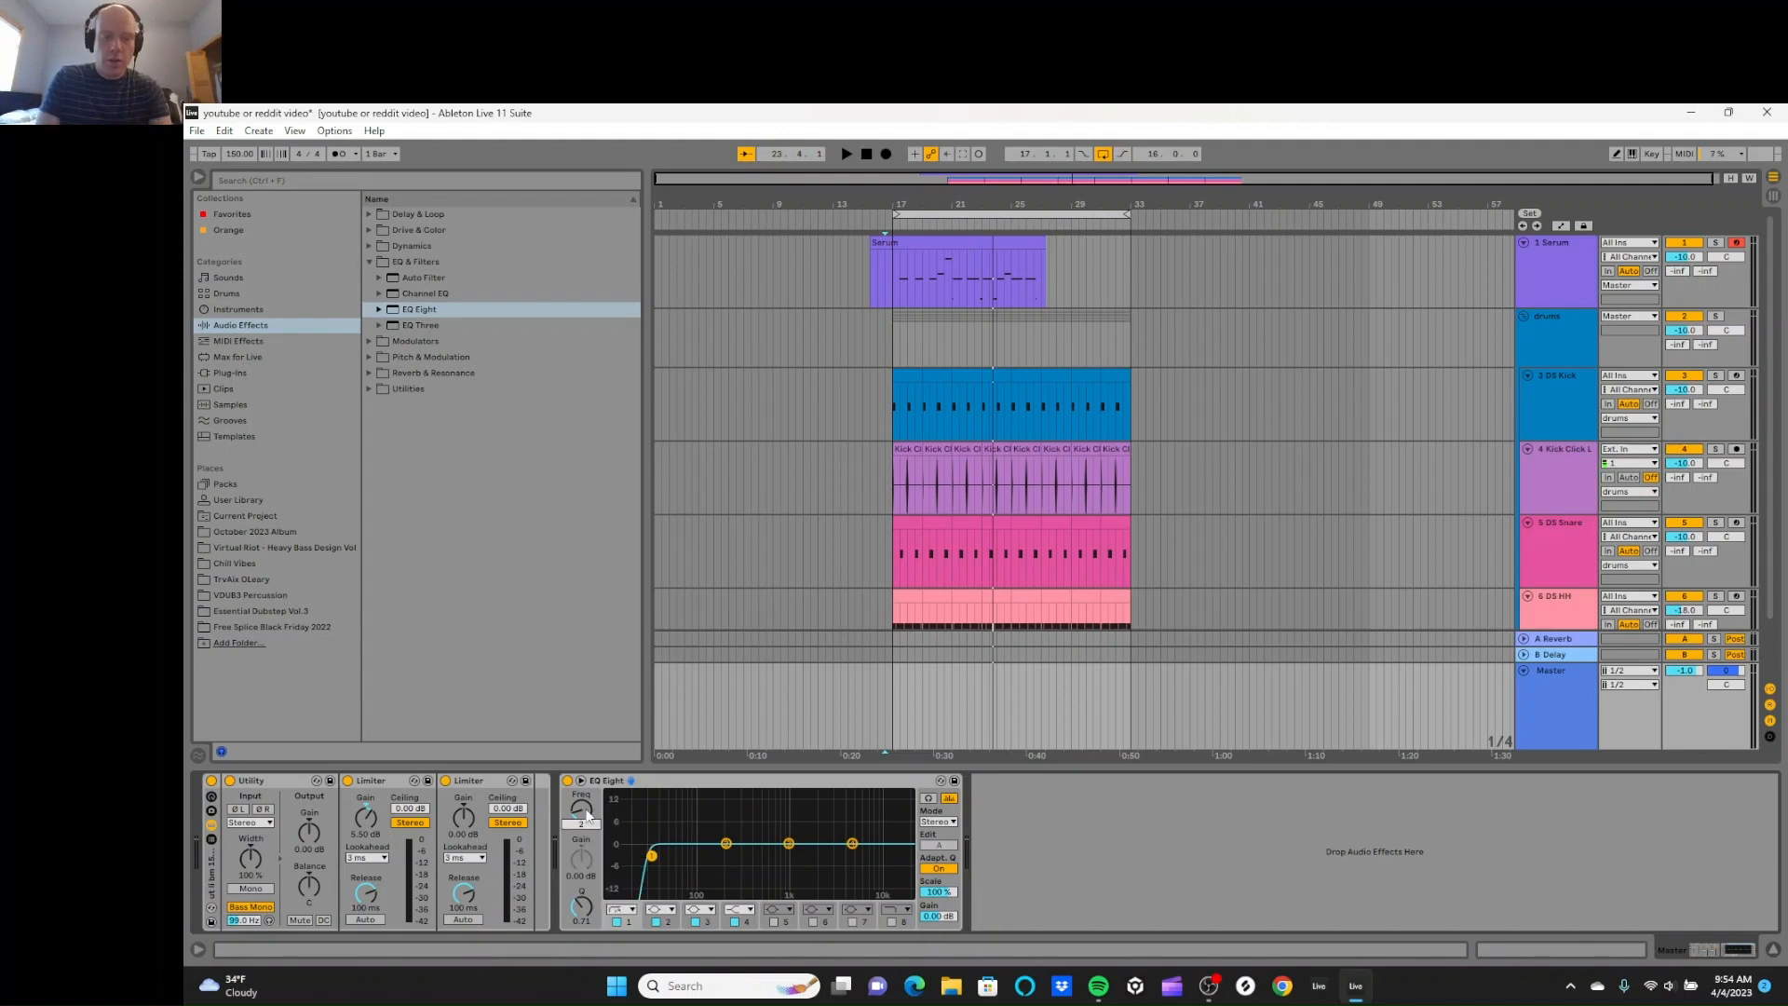
pyautogui.moveTo(652, 855); pyautogui.dragTo(635, 863)
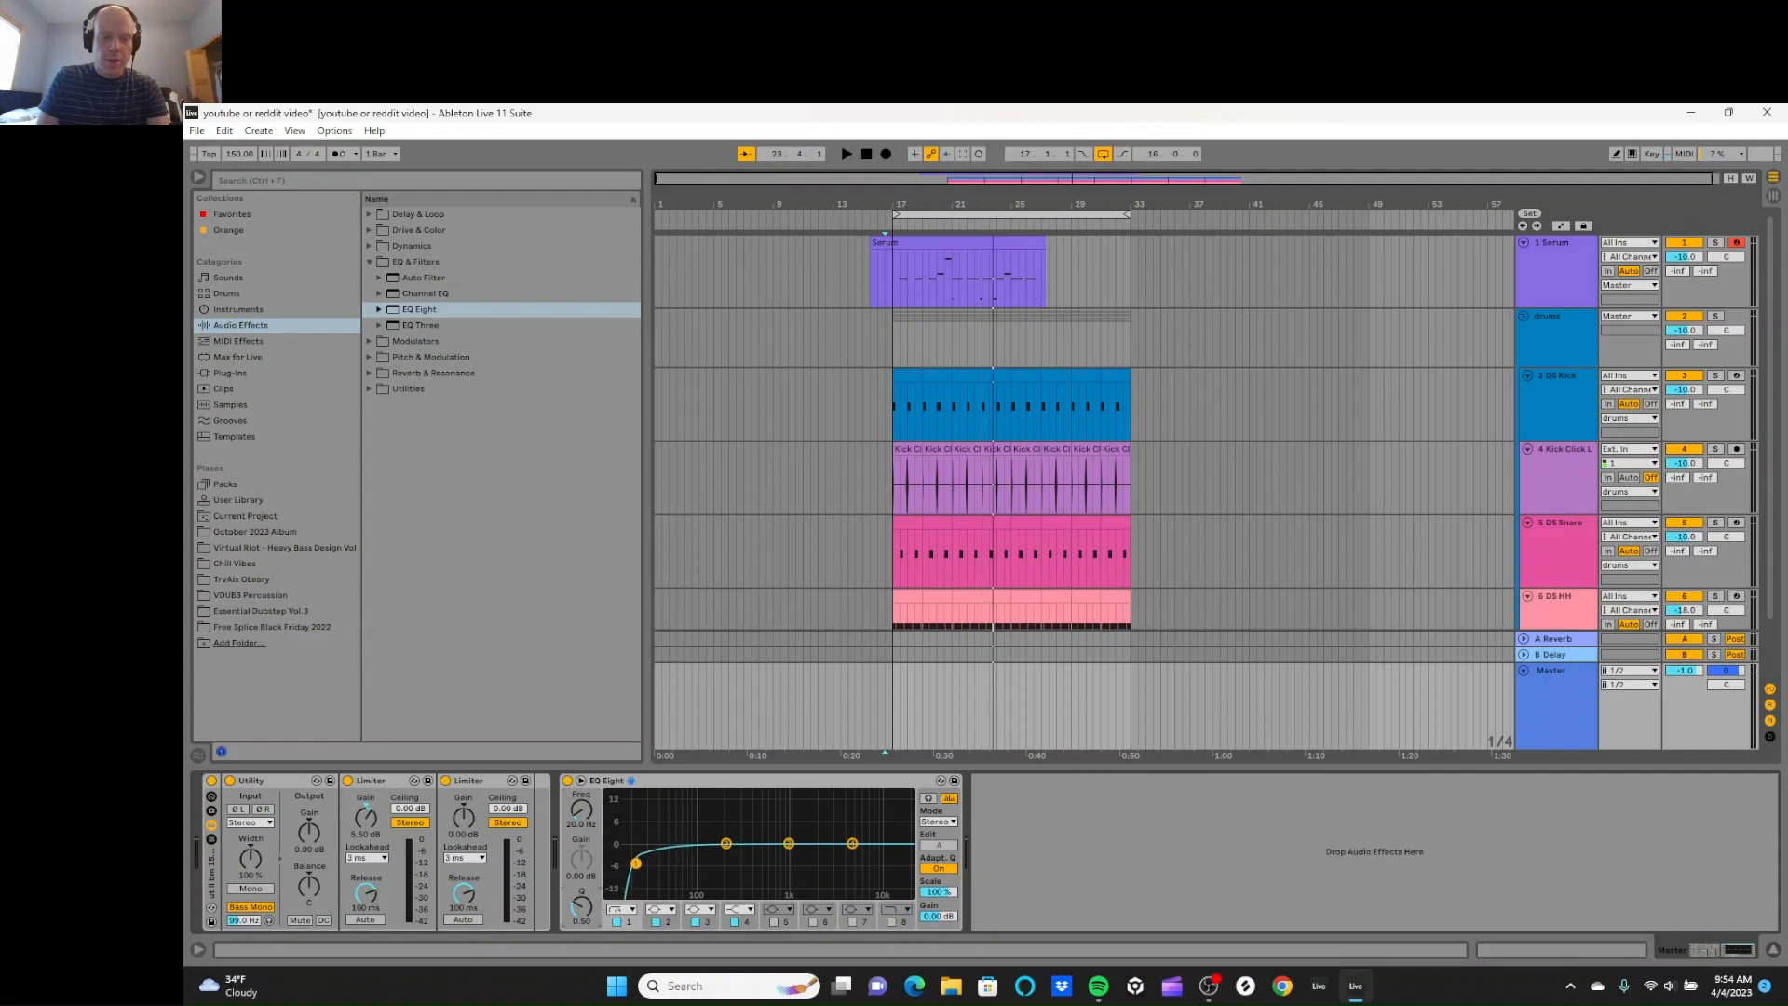
# Step: Make band 2 of the EQ Eight a high shelf at 30 Hz with a gain of about -1.67 dB
pyautogui.click(671, 909)
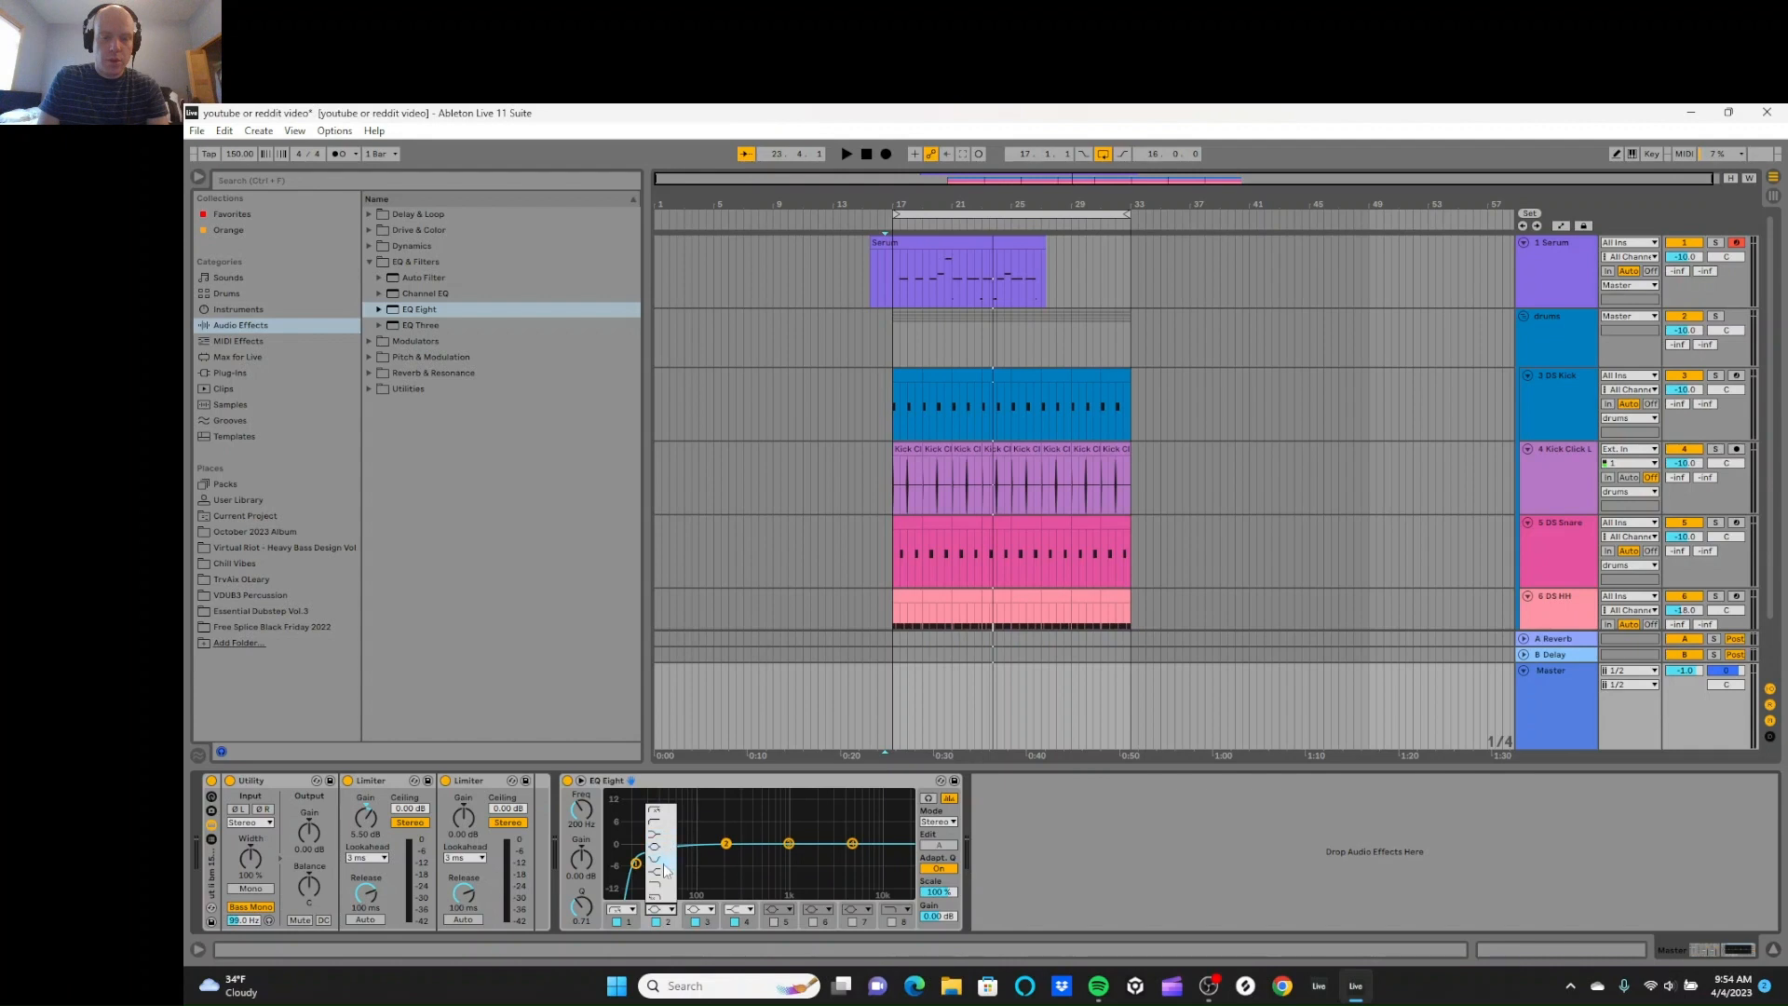
pyautogui.click(662, 873)
pyautogui.moveTo(729, 849); pyautogui.dragTo(729, 846)
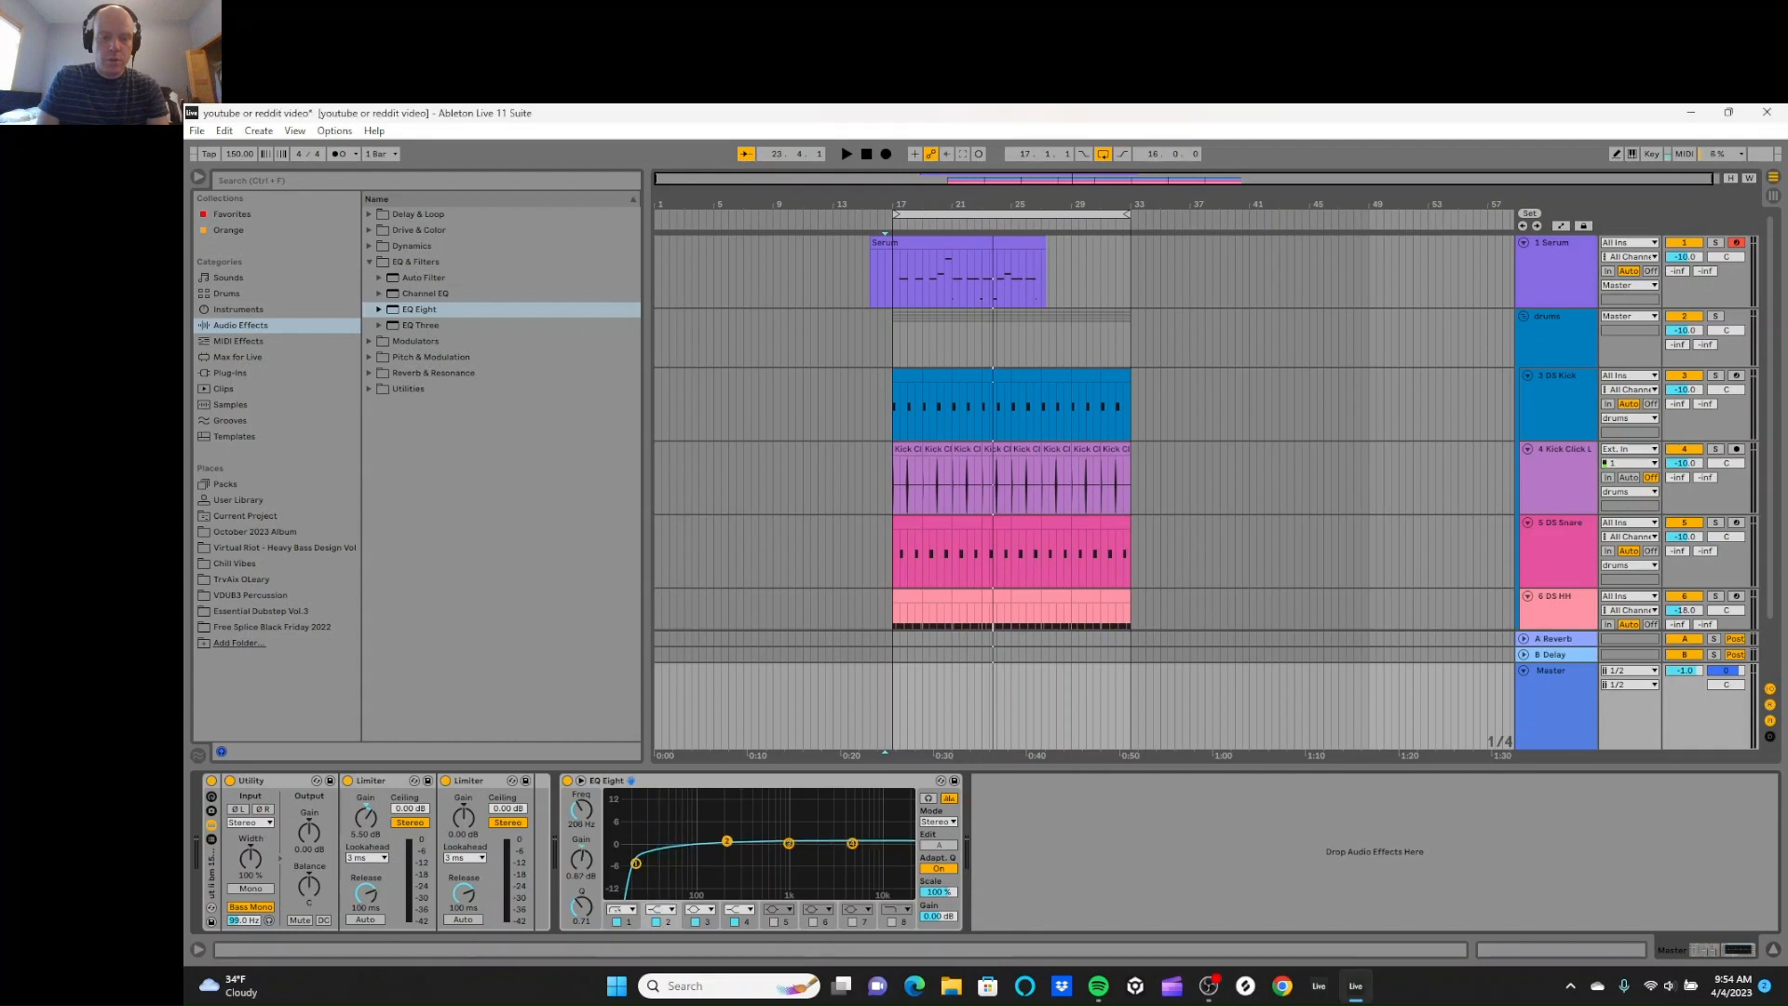
pyautogui.press('Delete')
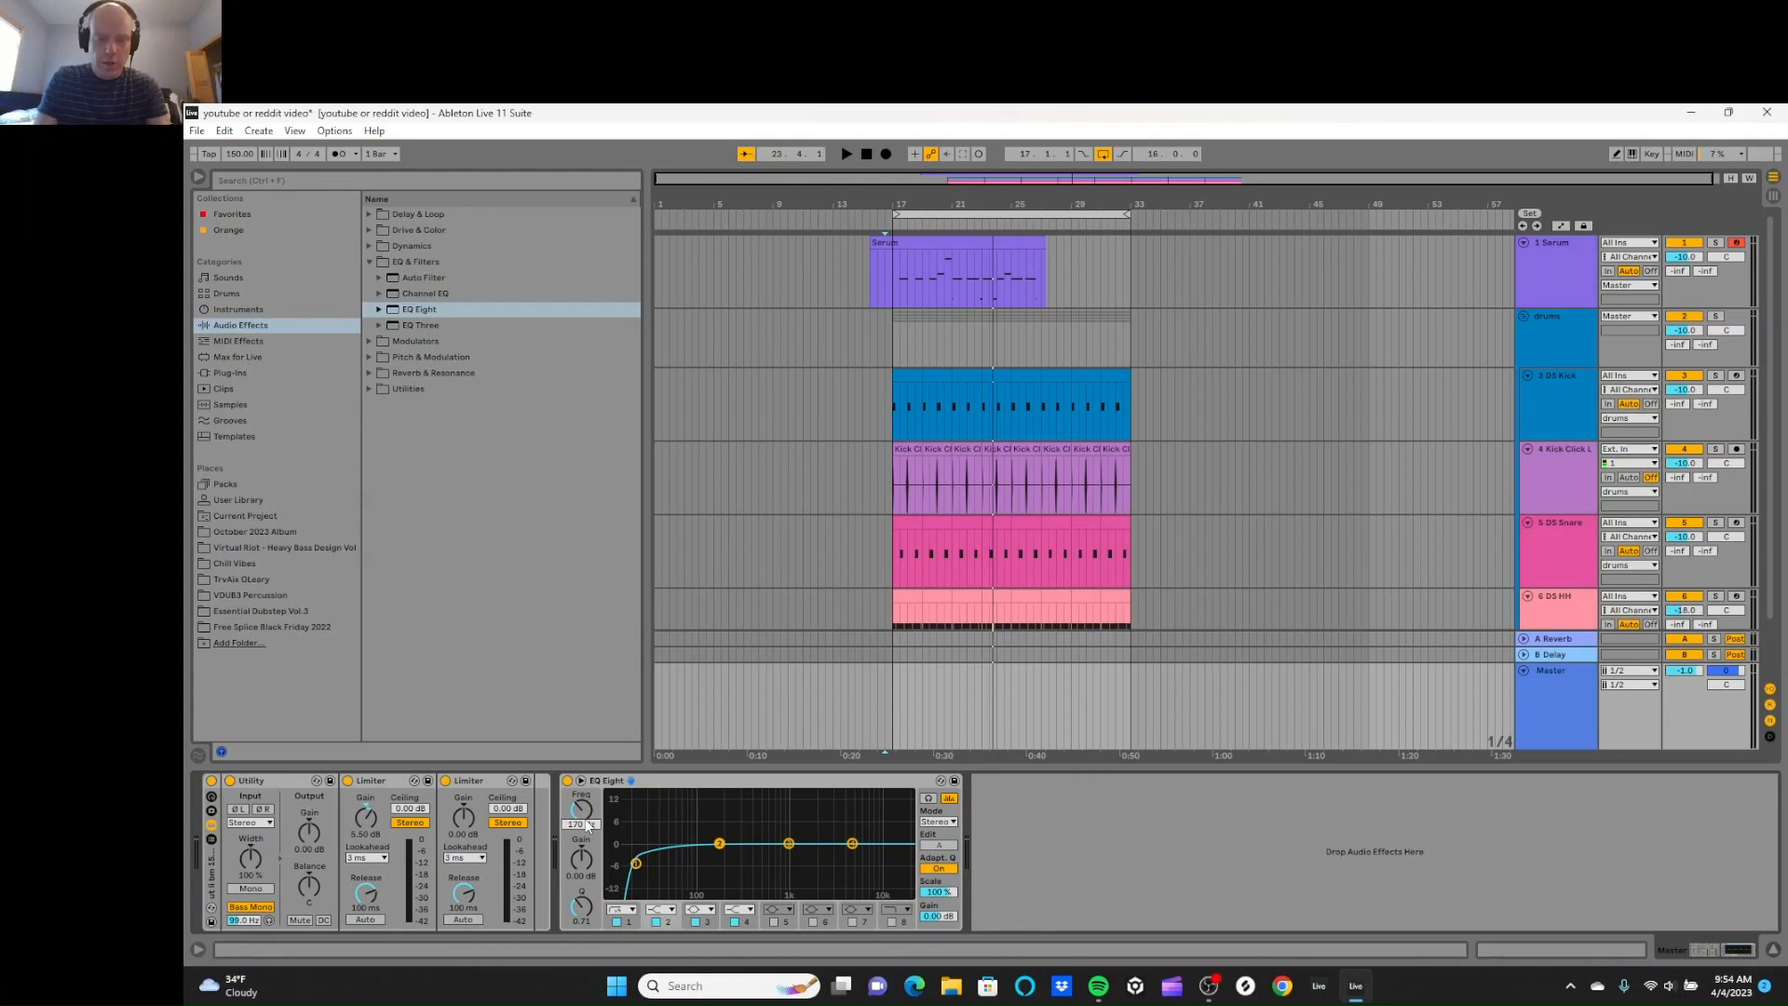
pyautogui.write('30')
pyautogui.press('Return')
pyautogui.moveTo(587, 862); pyautogui.dragTo(583, 863)
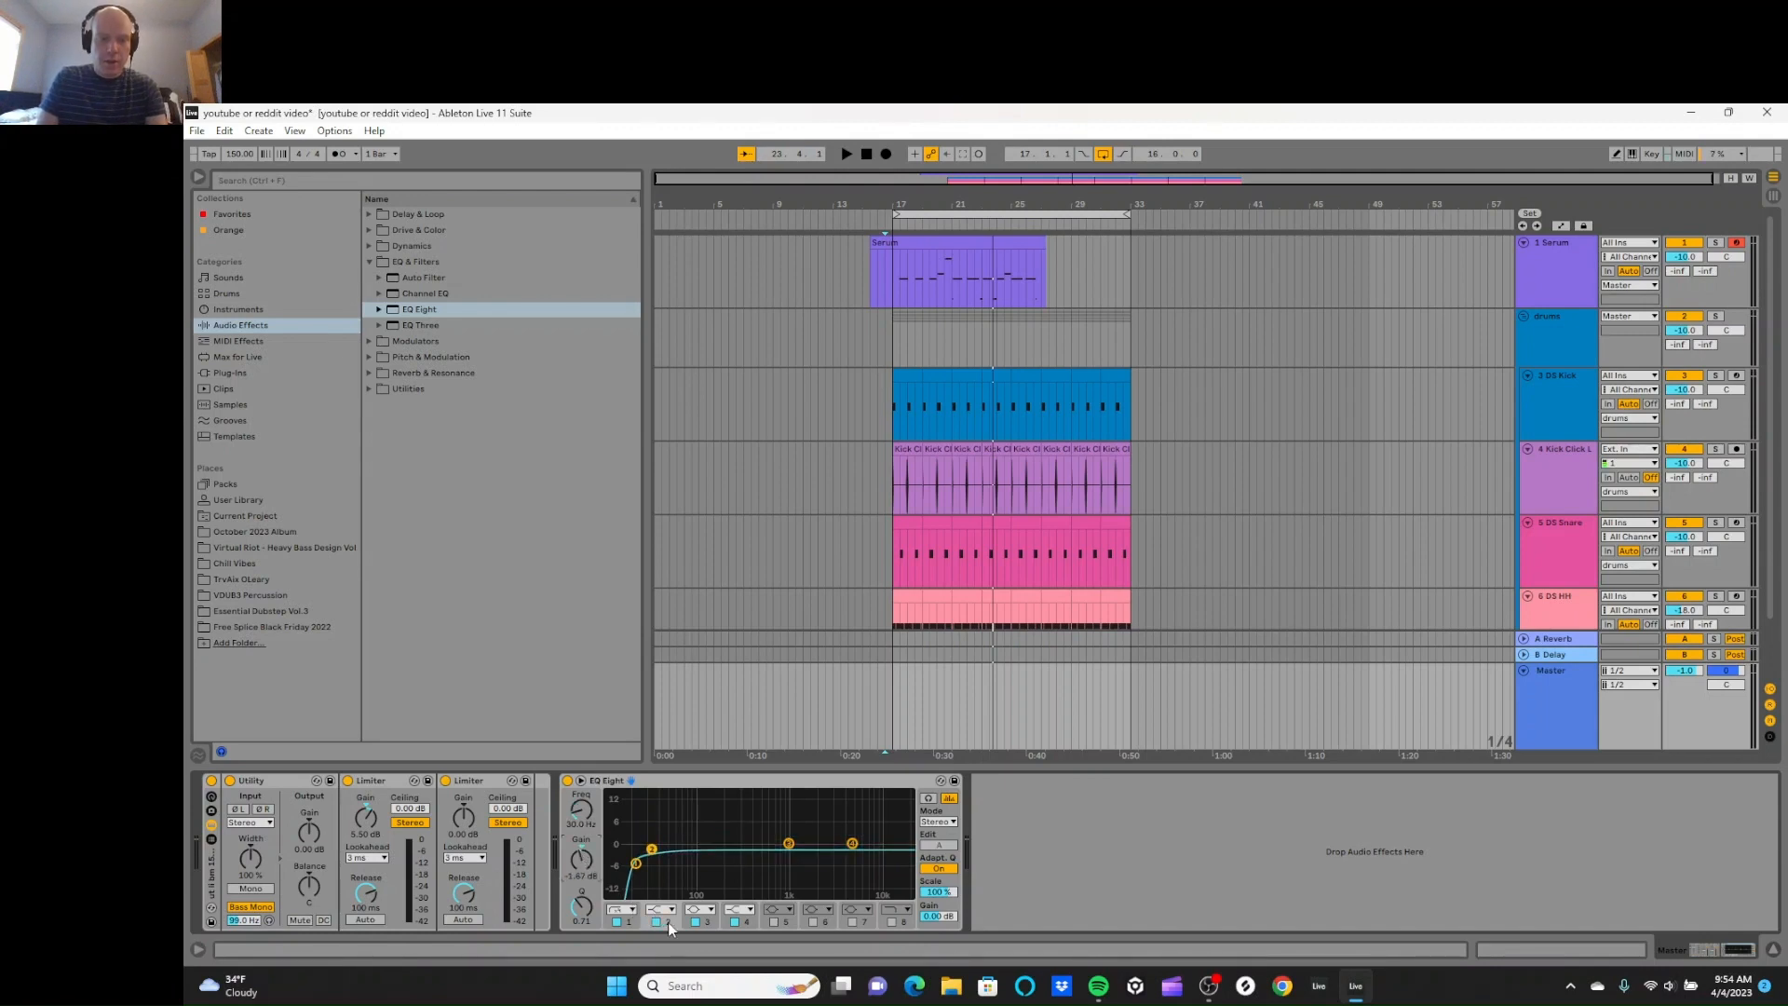
# Step: Make band 3 of the EQ Eight a high shelf and set its frequency to about 200 Hz
pyautogui.click(710, 910)
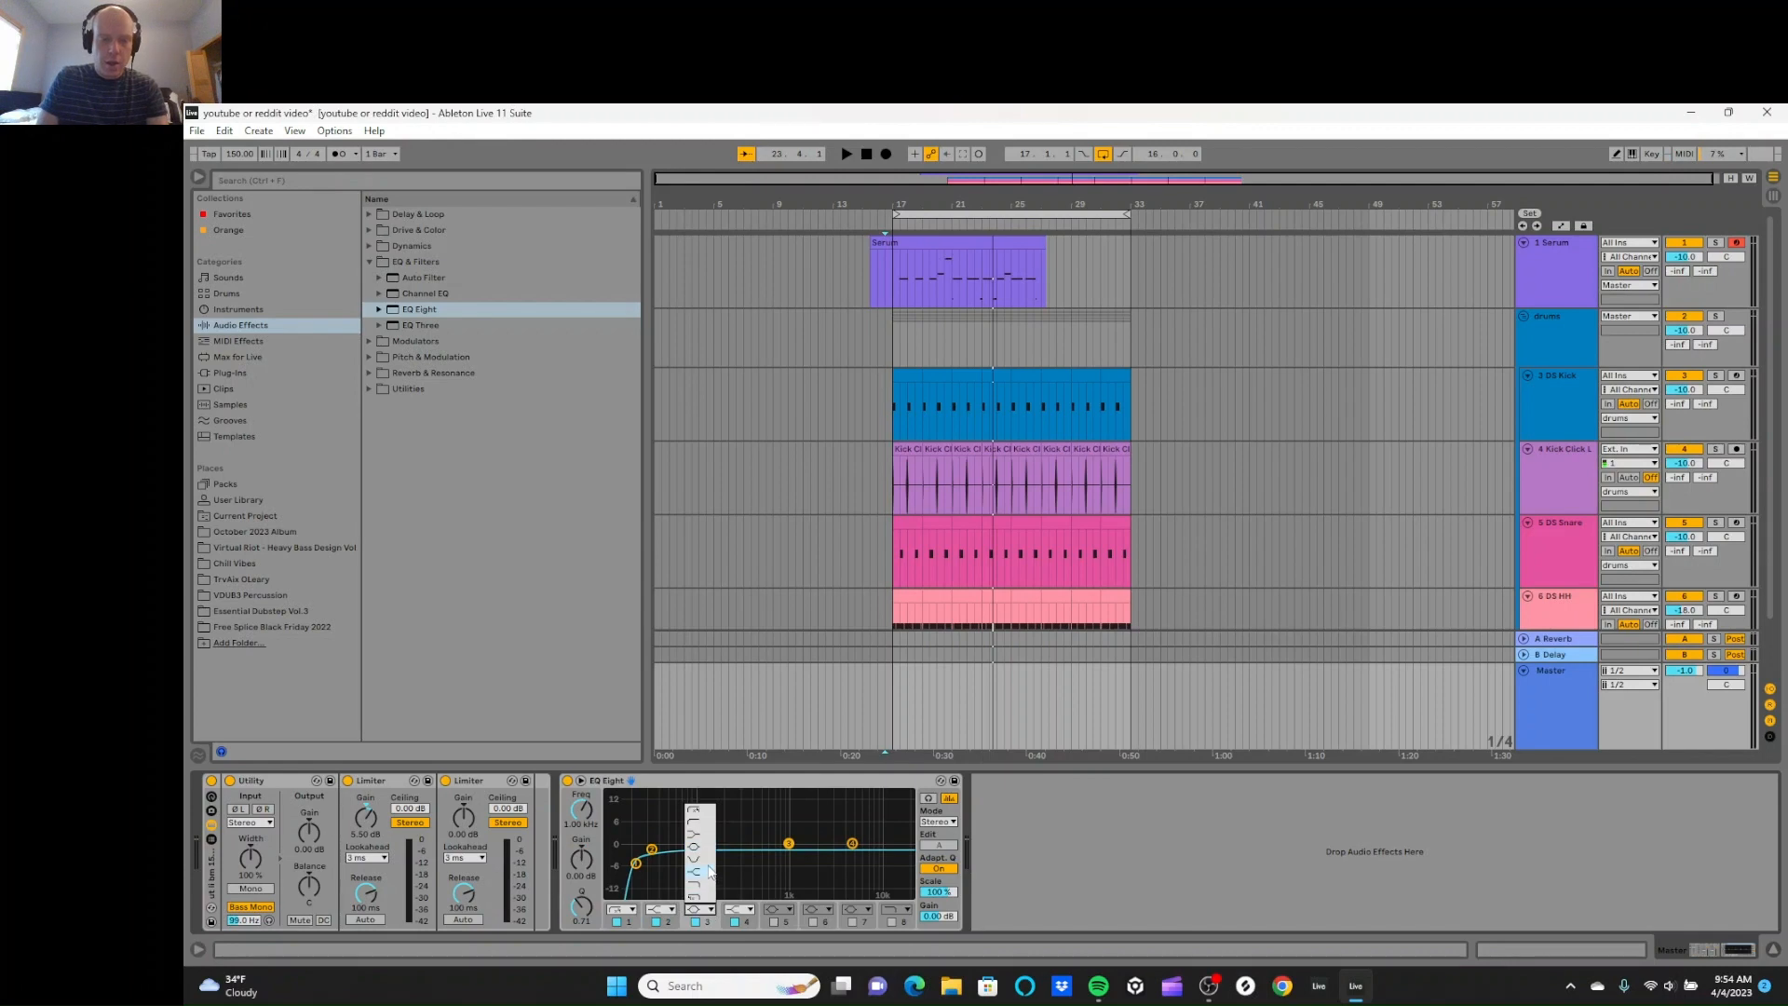
pyautogui.click(701, 872)
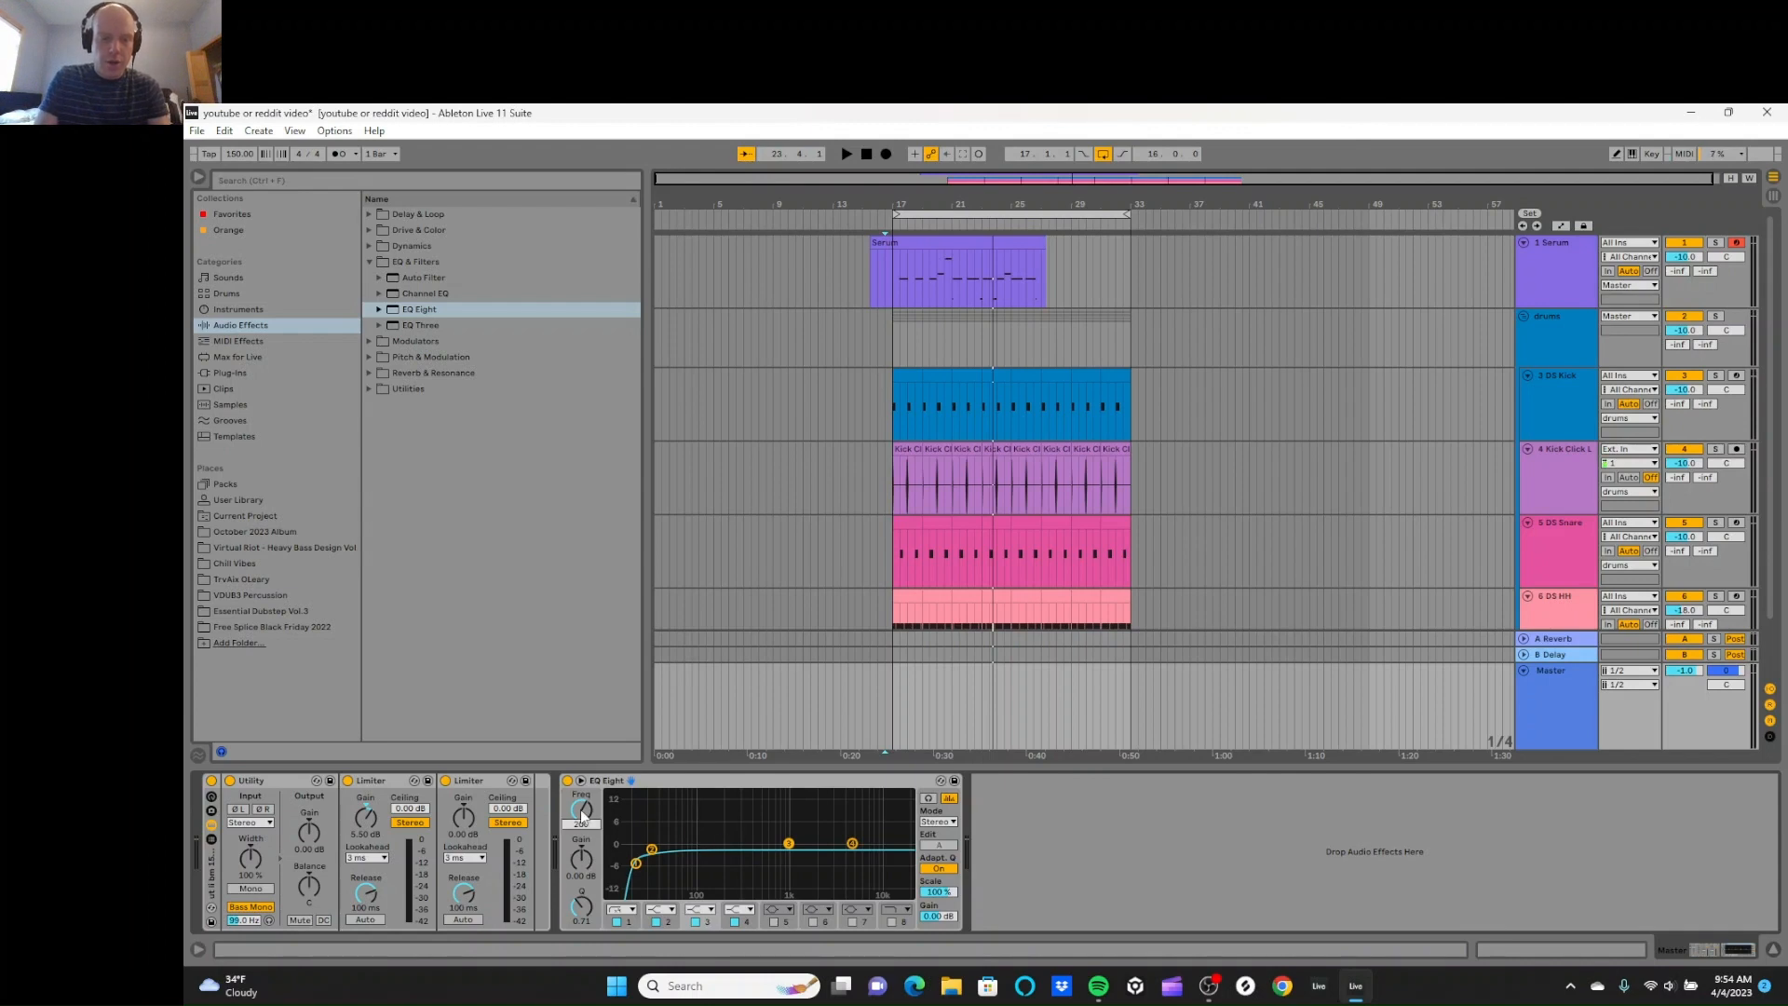
pyautogui.scroll(-5, 582, 813)
# Step: Set the frequency of the EQ Eight's band 2 high shelf to 190 Hz
pyautogui.click(669, 922)
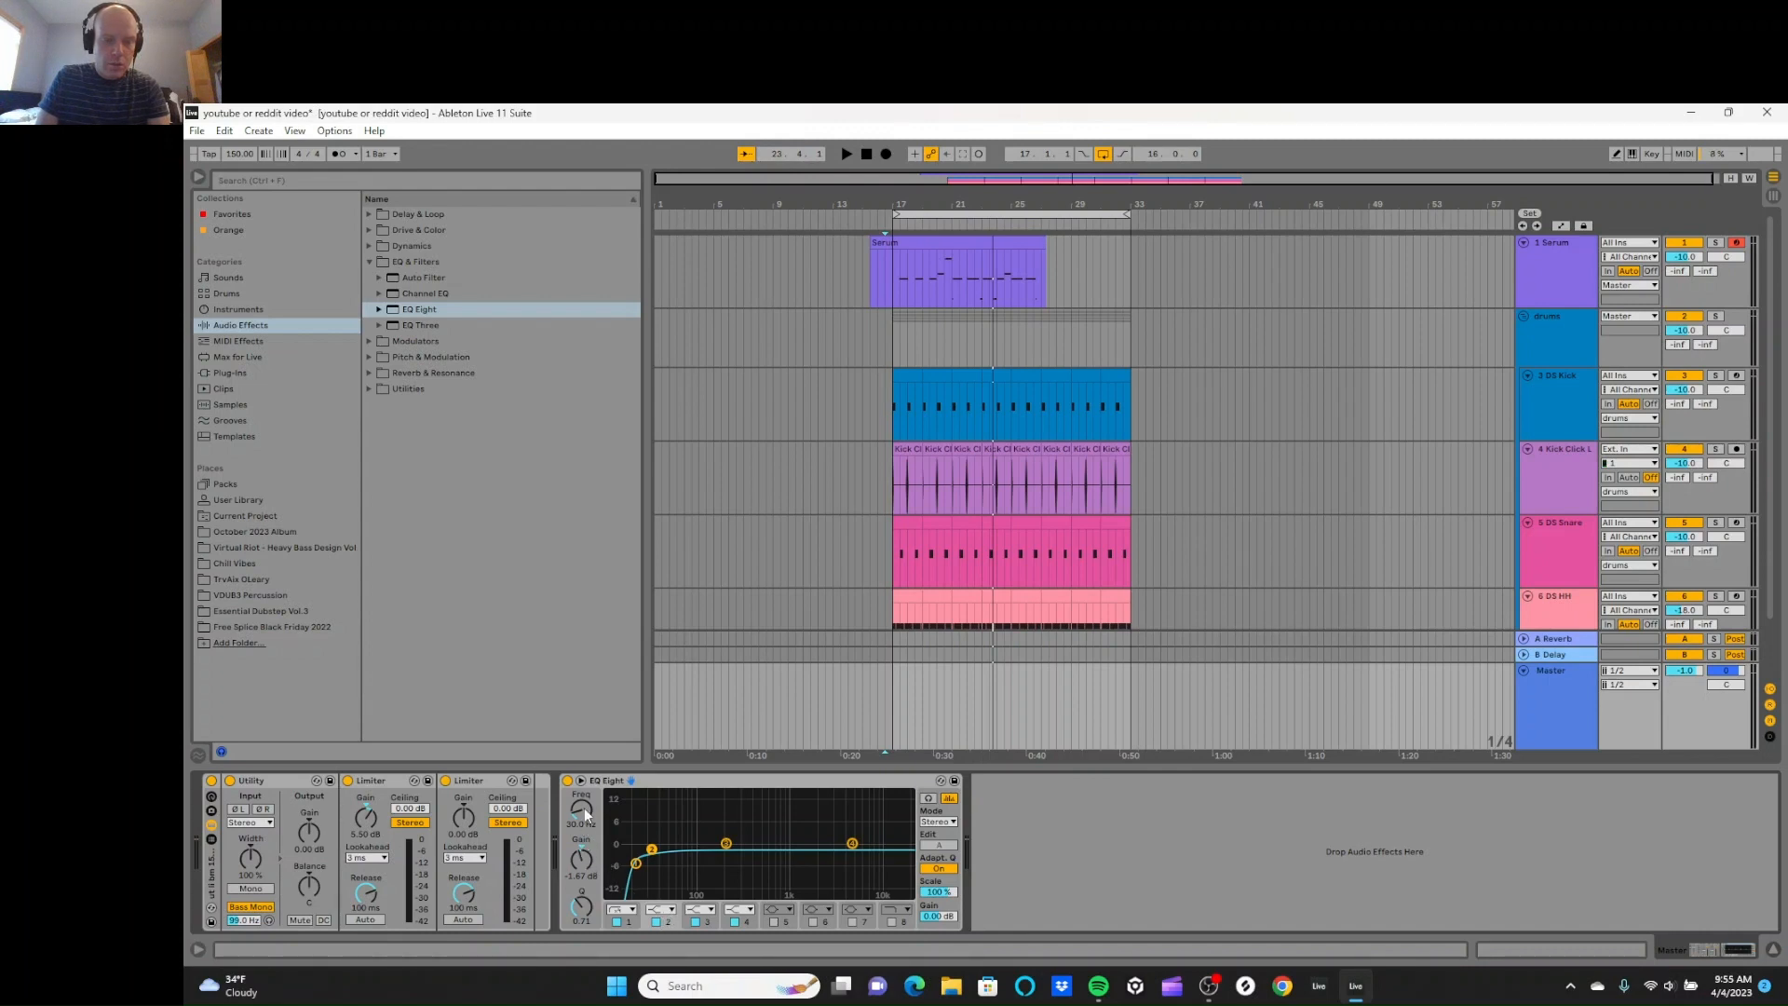
pyautogui.write('1')
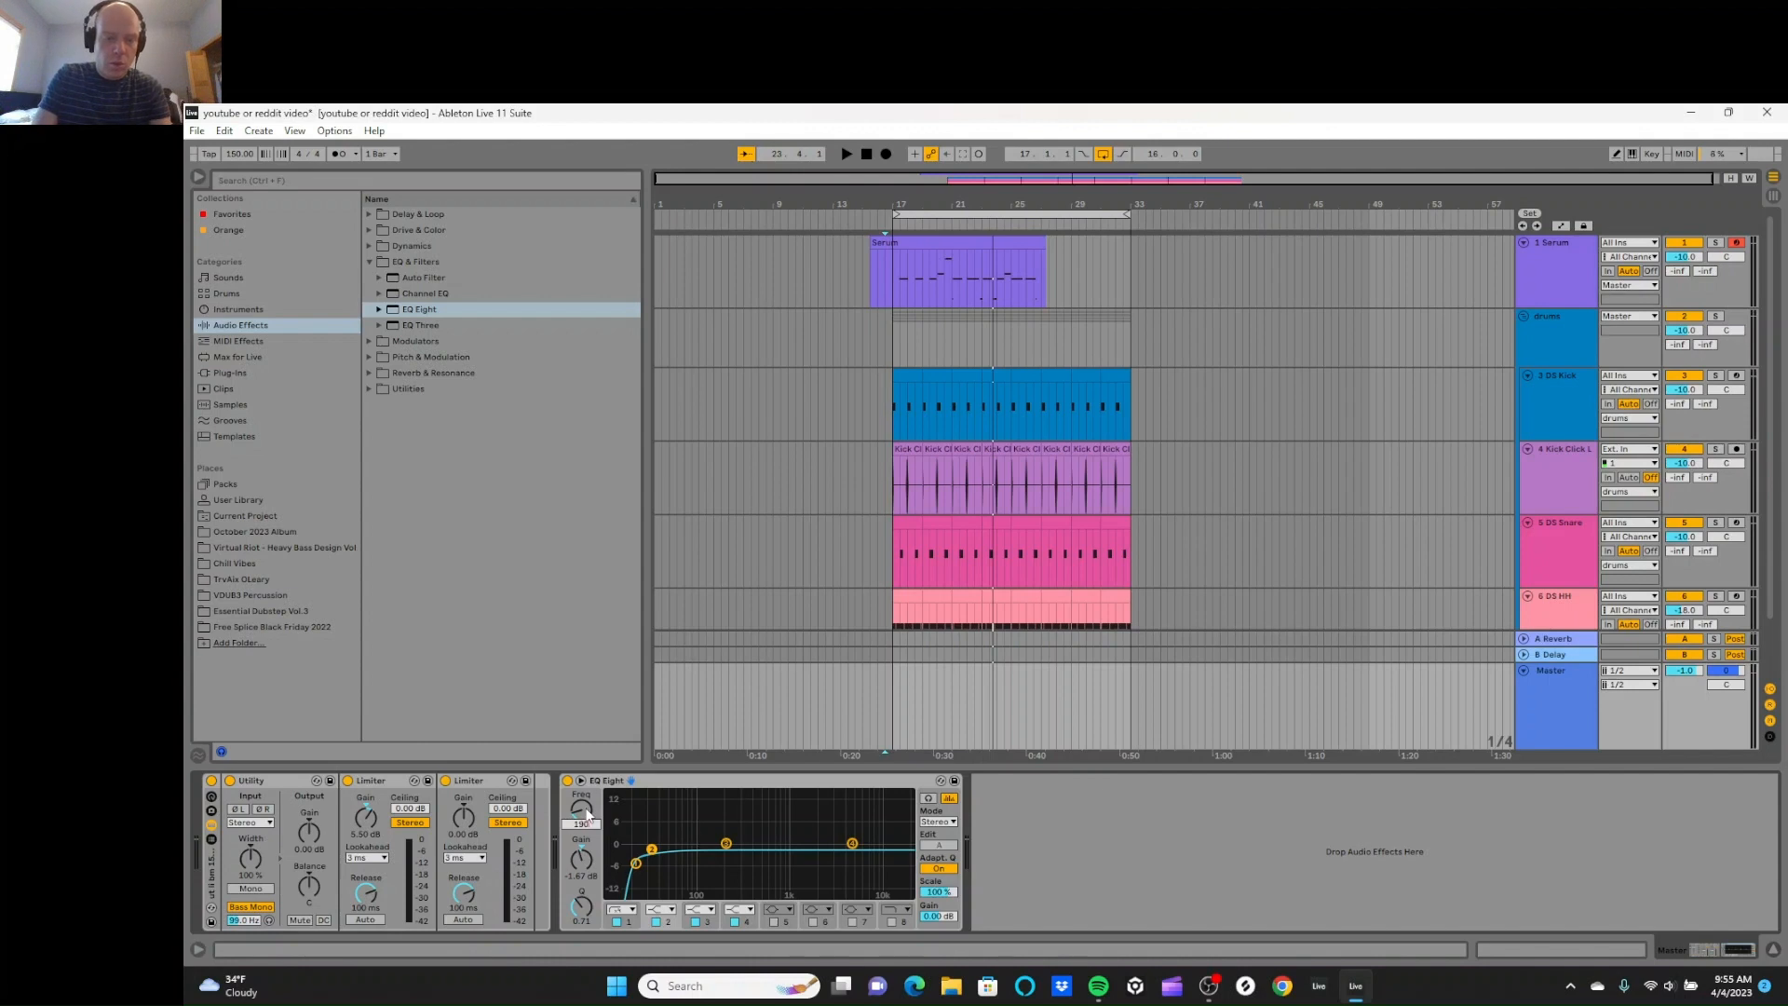
pyautogui.write('90')
pyautogui.press('Return')
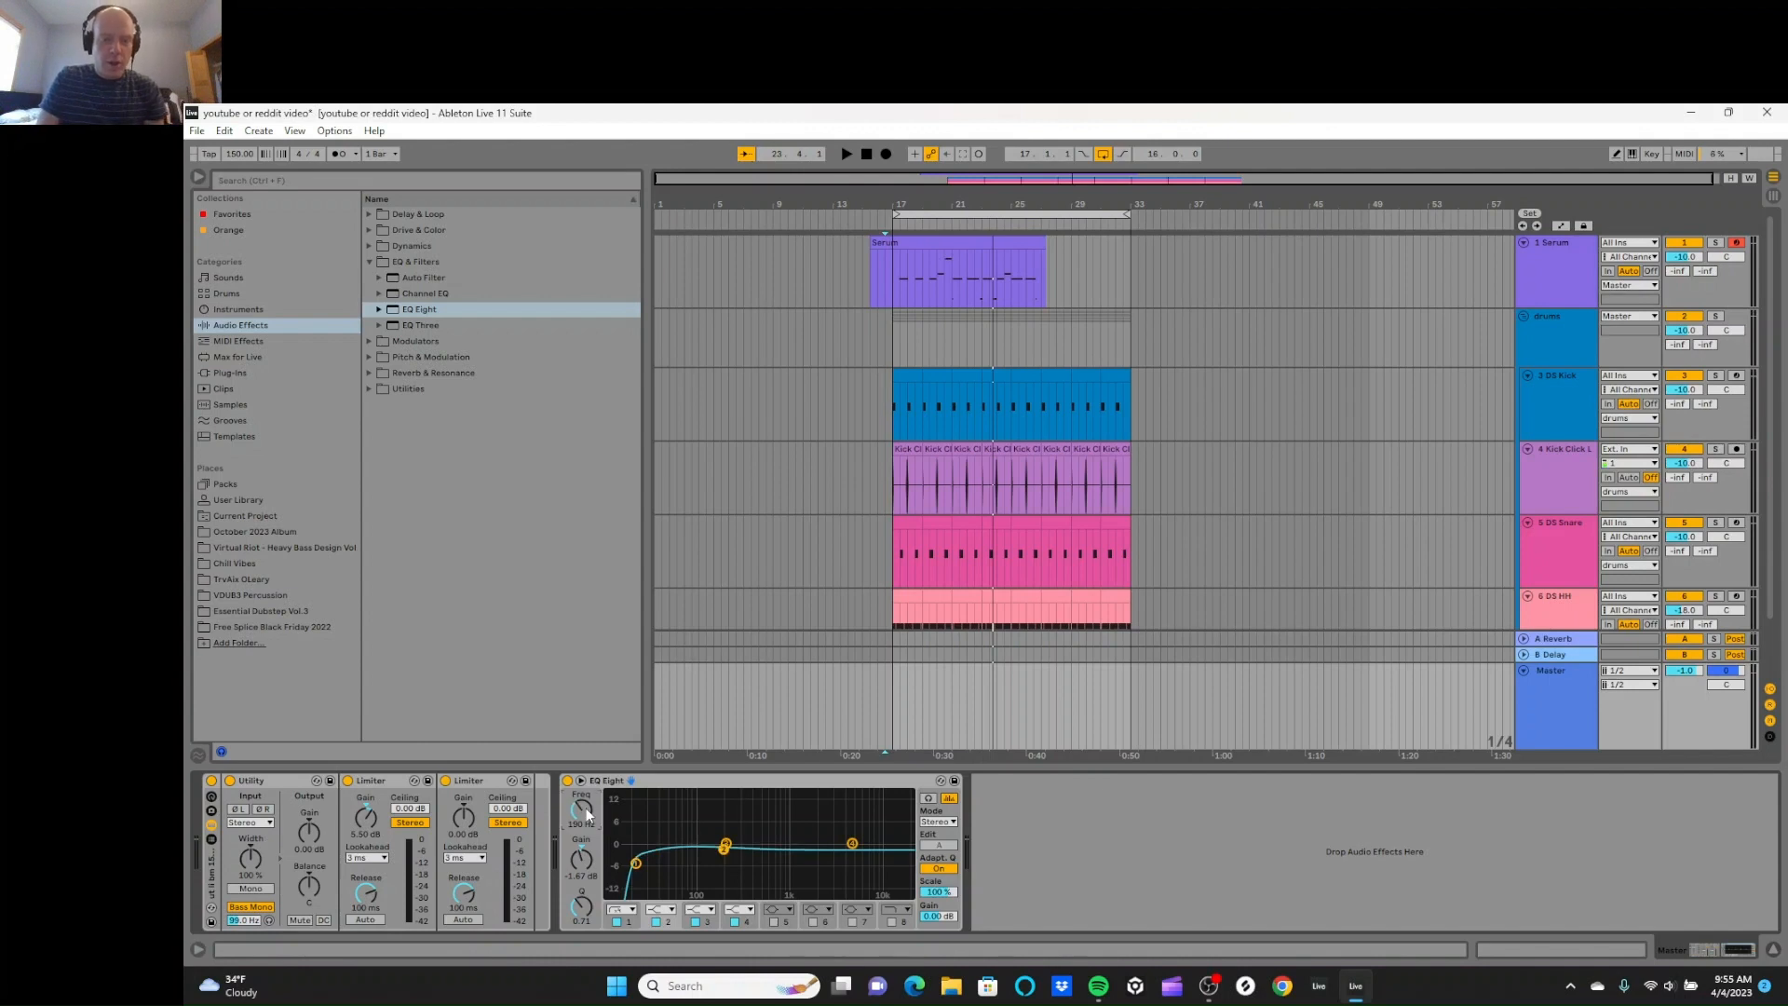
# Step: Set the gain of the EQ Eight's band 3 high shelf to about -7.14 dB and move band 4 to about 1.67 kHz and 4.63 dB
pyautogui.click(670, 910)
pyautogui.click(657, 828)
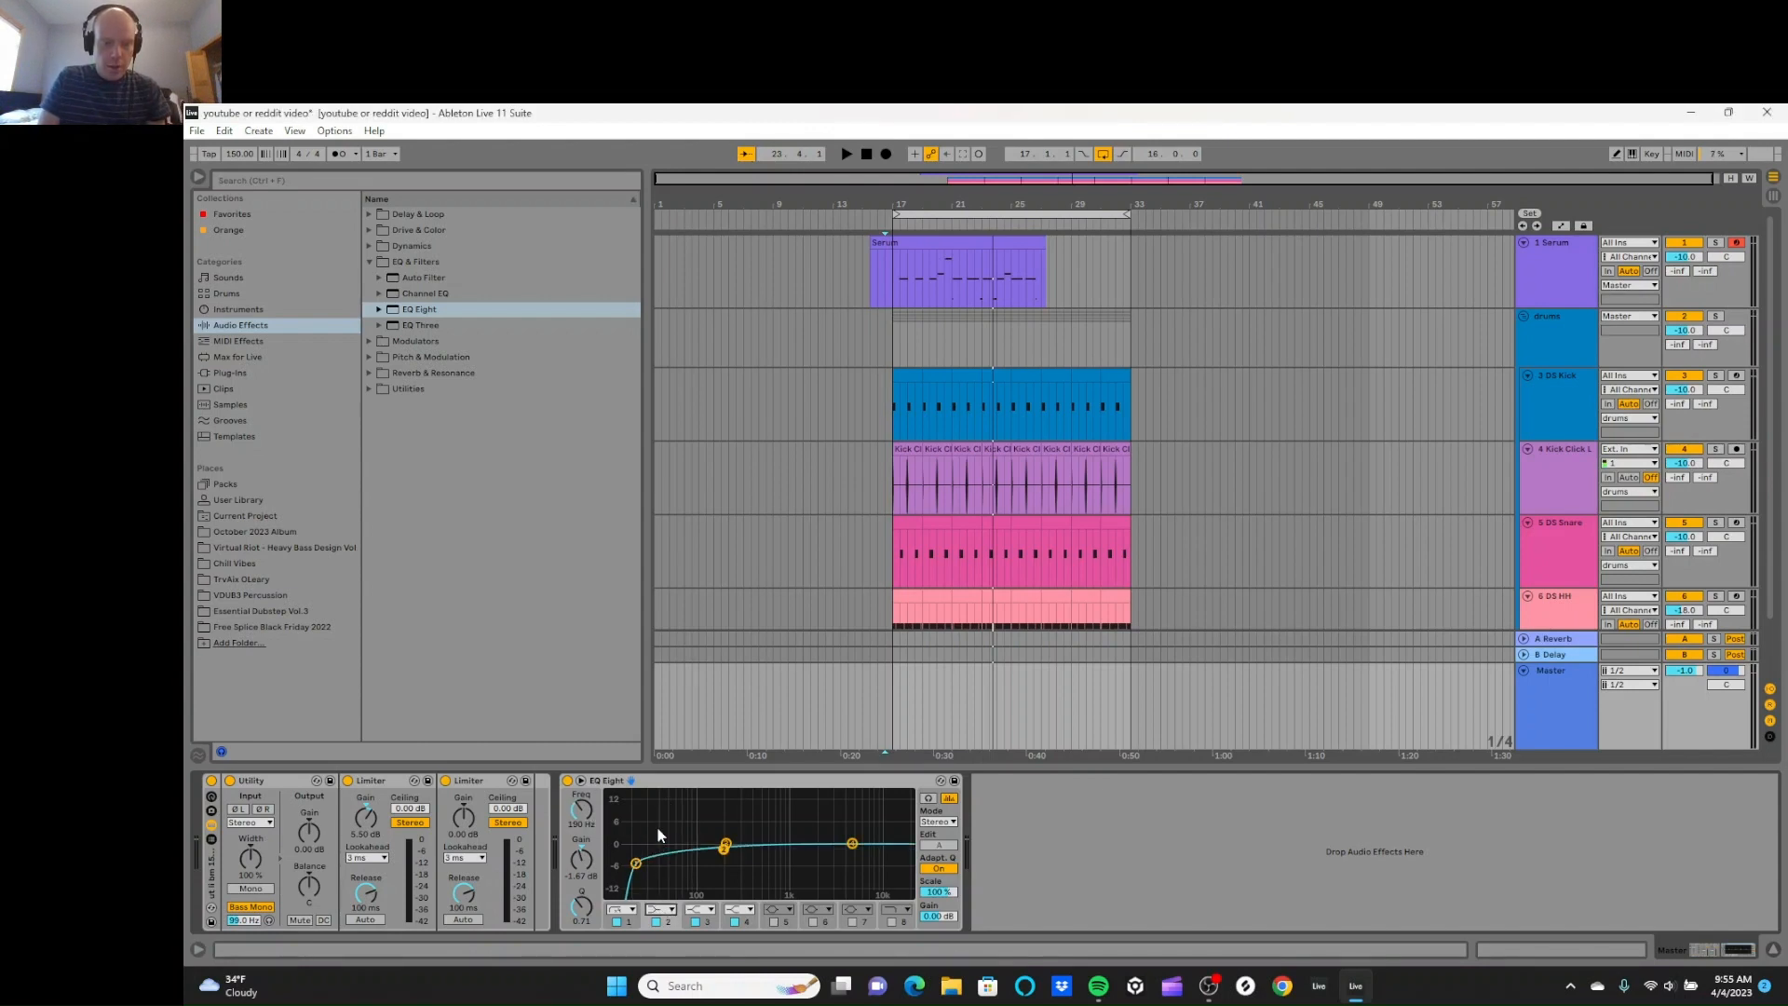
pyautogui.click(713, 919)
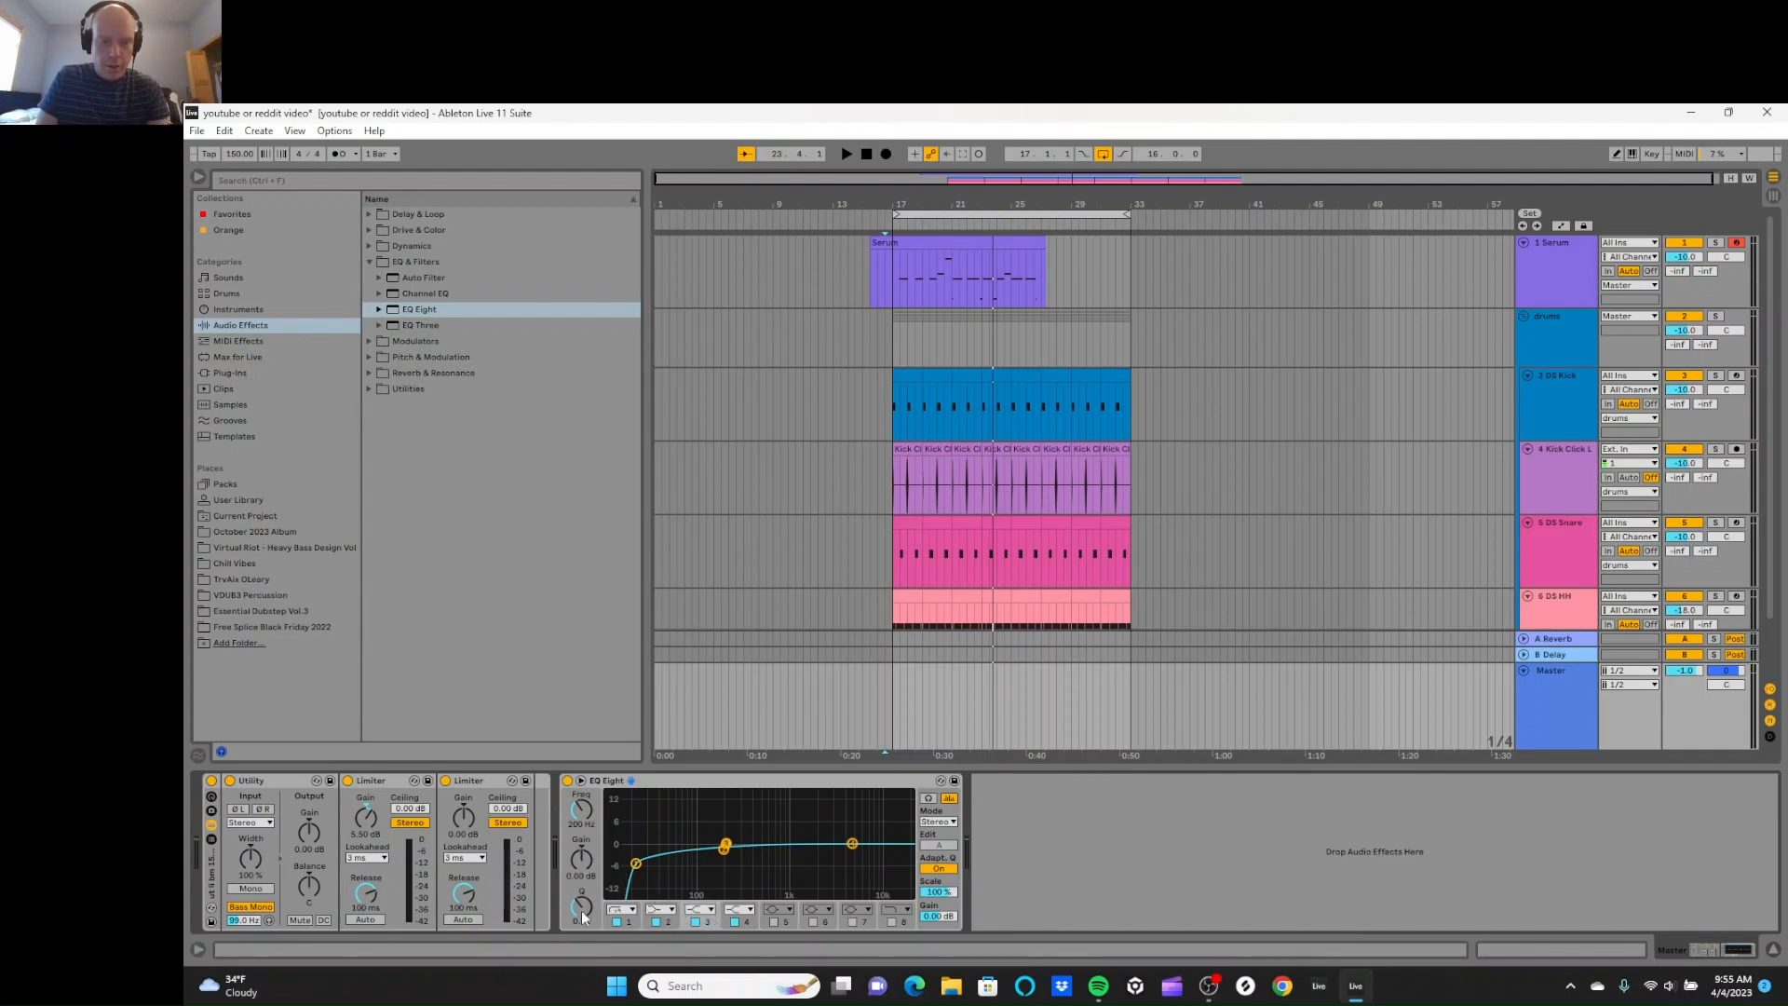
pyautogui.moveTo(587, 861); pyautogui.dragTo(586, 904)
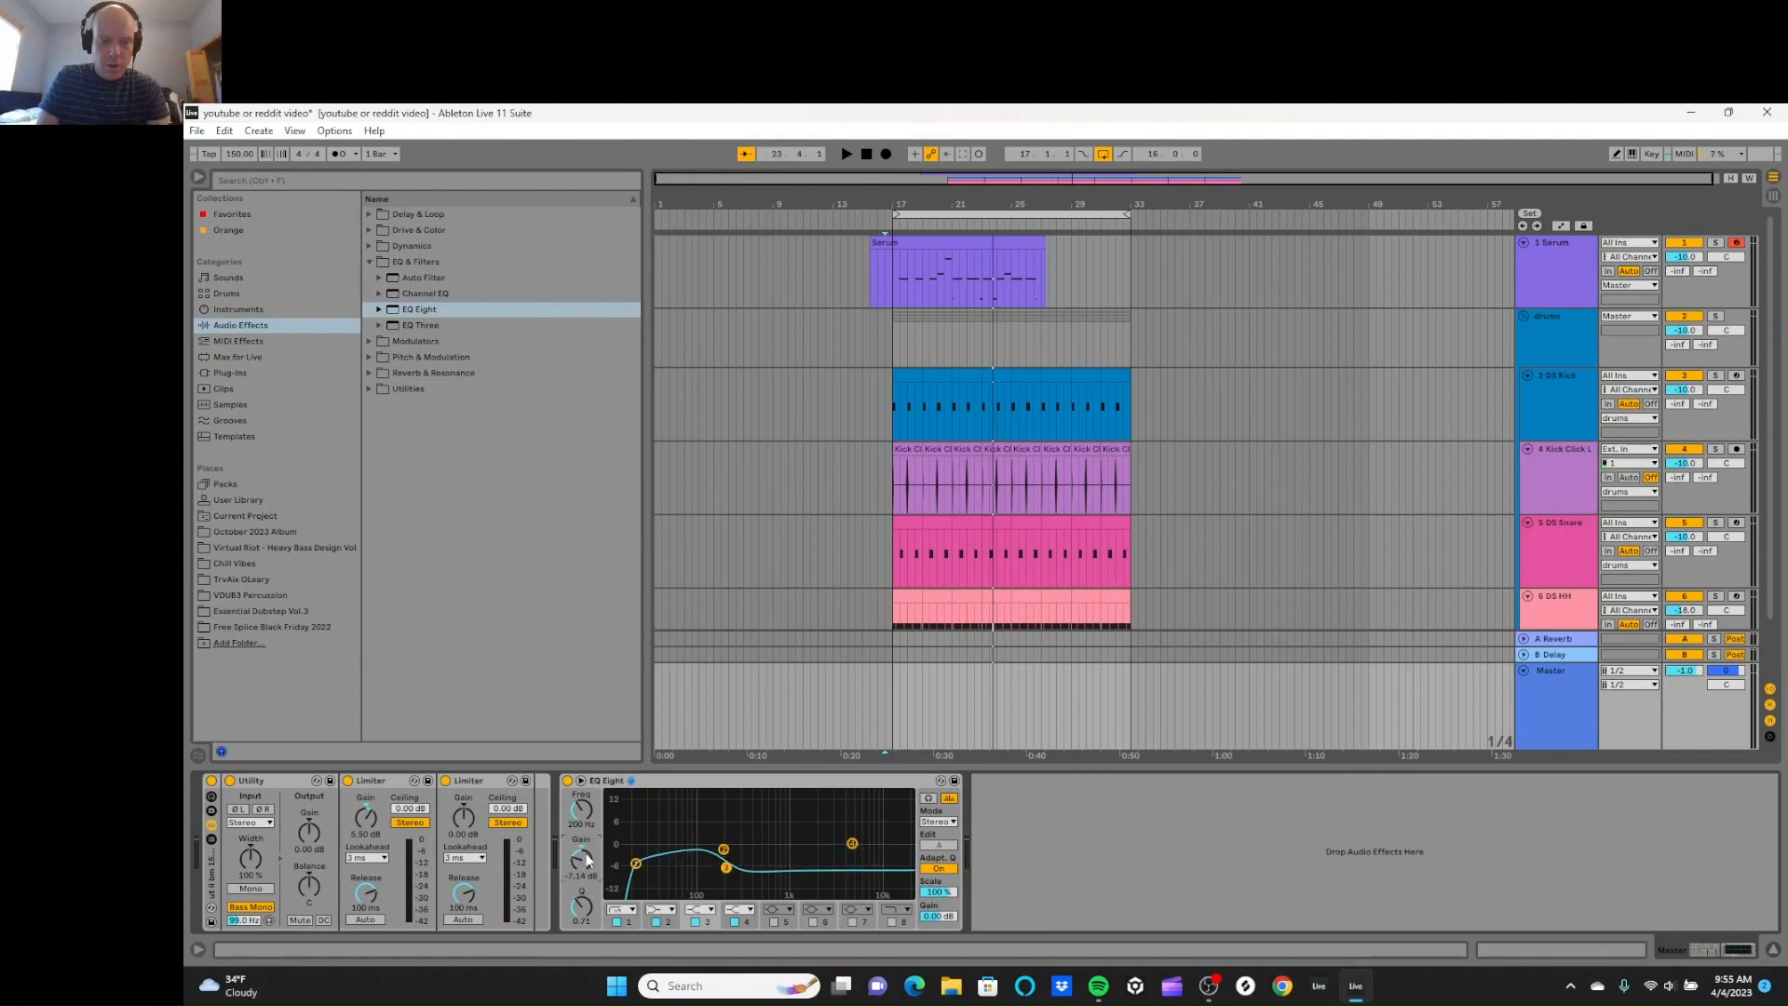
pyautogui.moveTo(855, 846); pyautogui.dragTo(809, 830)
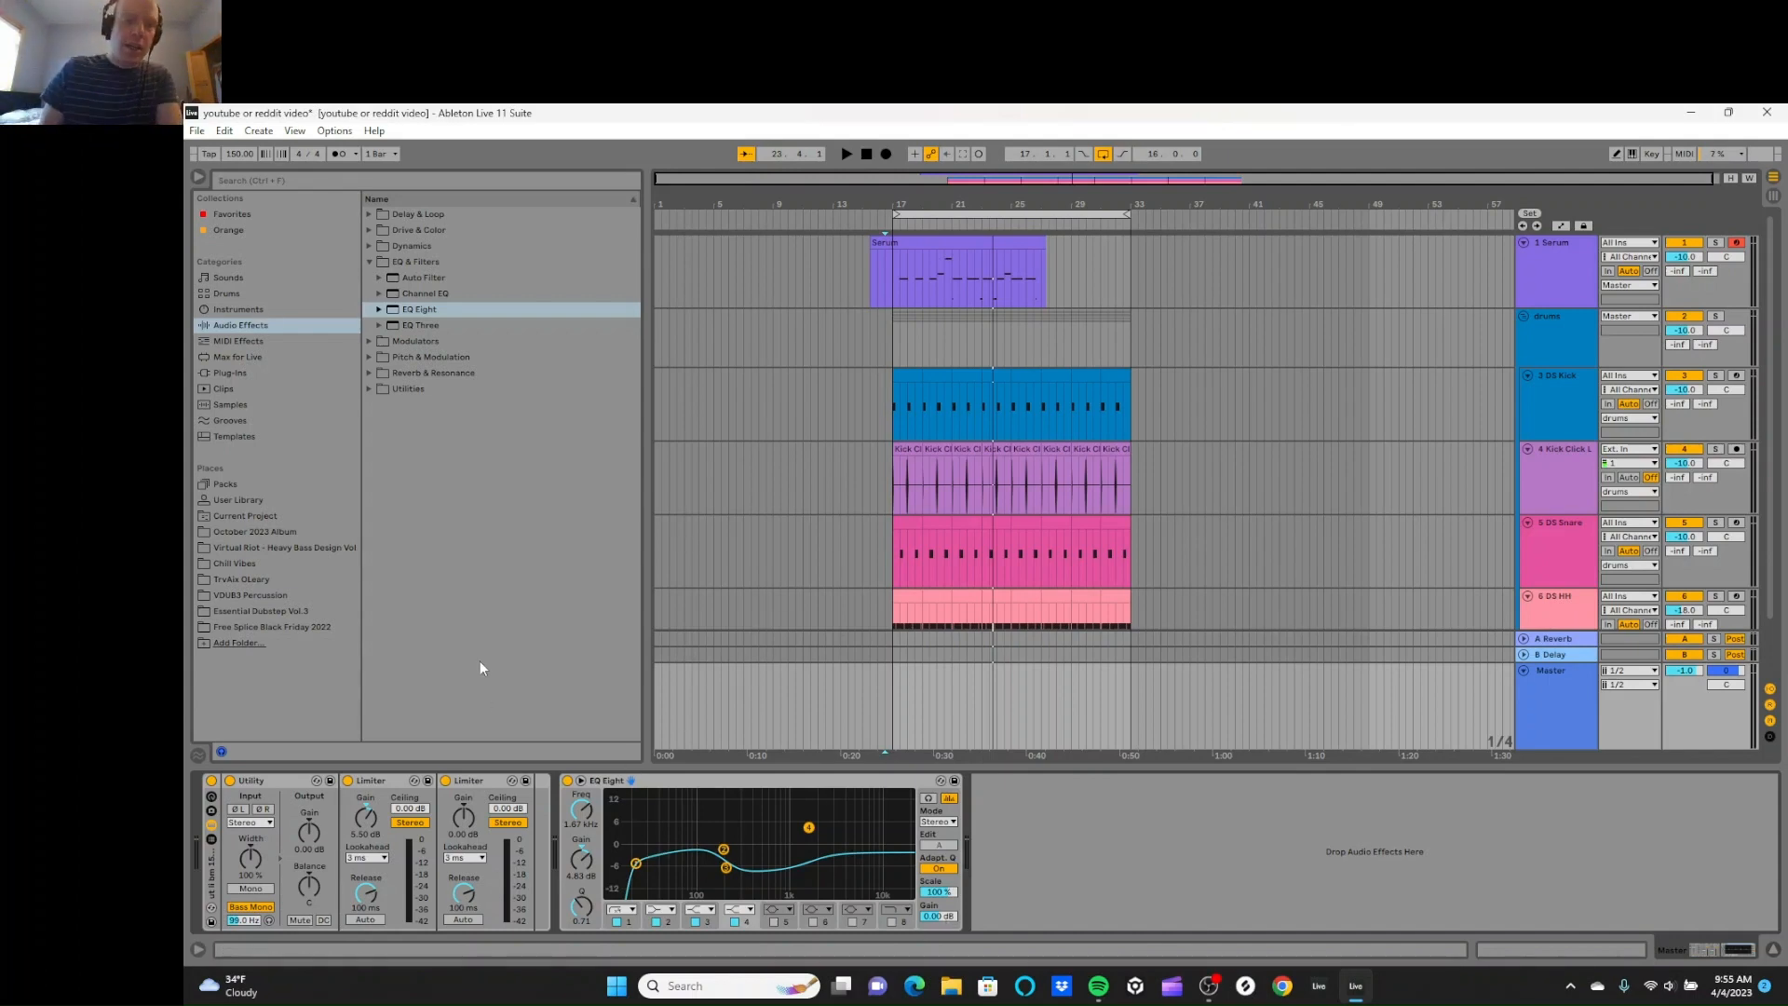
# Step: Load the favorite rack "ut li bm 150 bpm.adg" after the Master's EQ Eight and reset its Utility gain to 0 dB
pyautogui.click(233, 215)
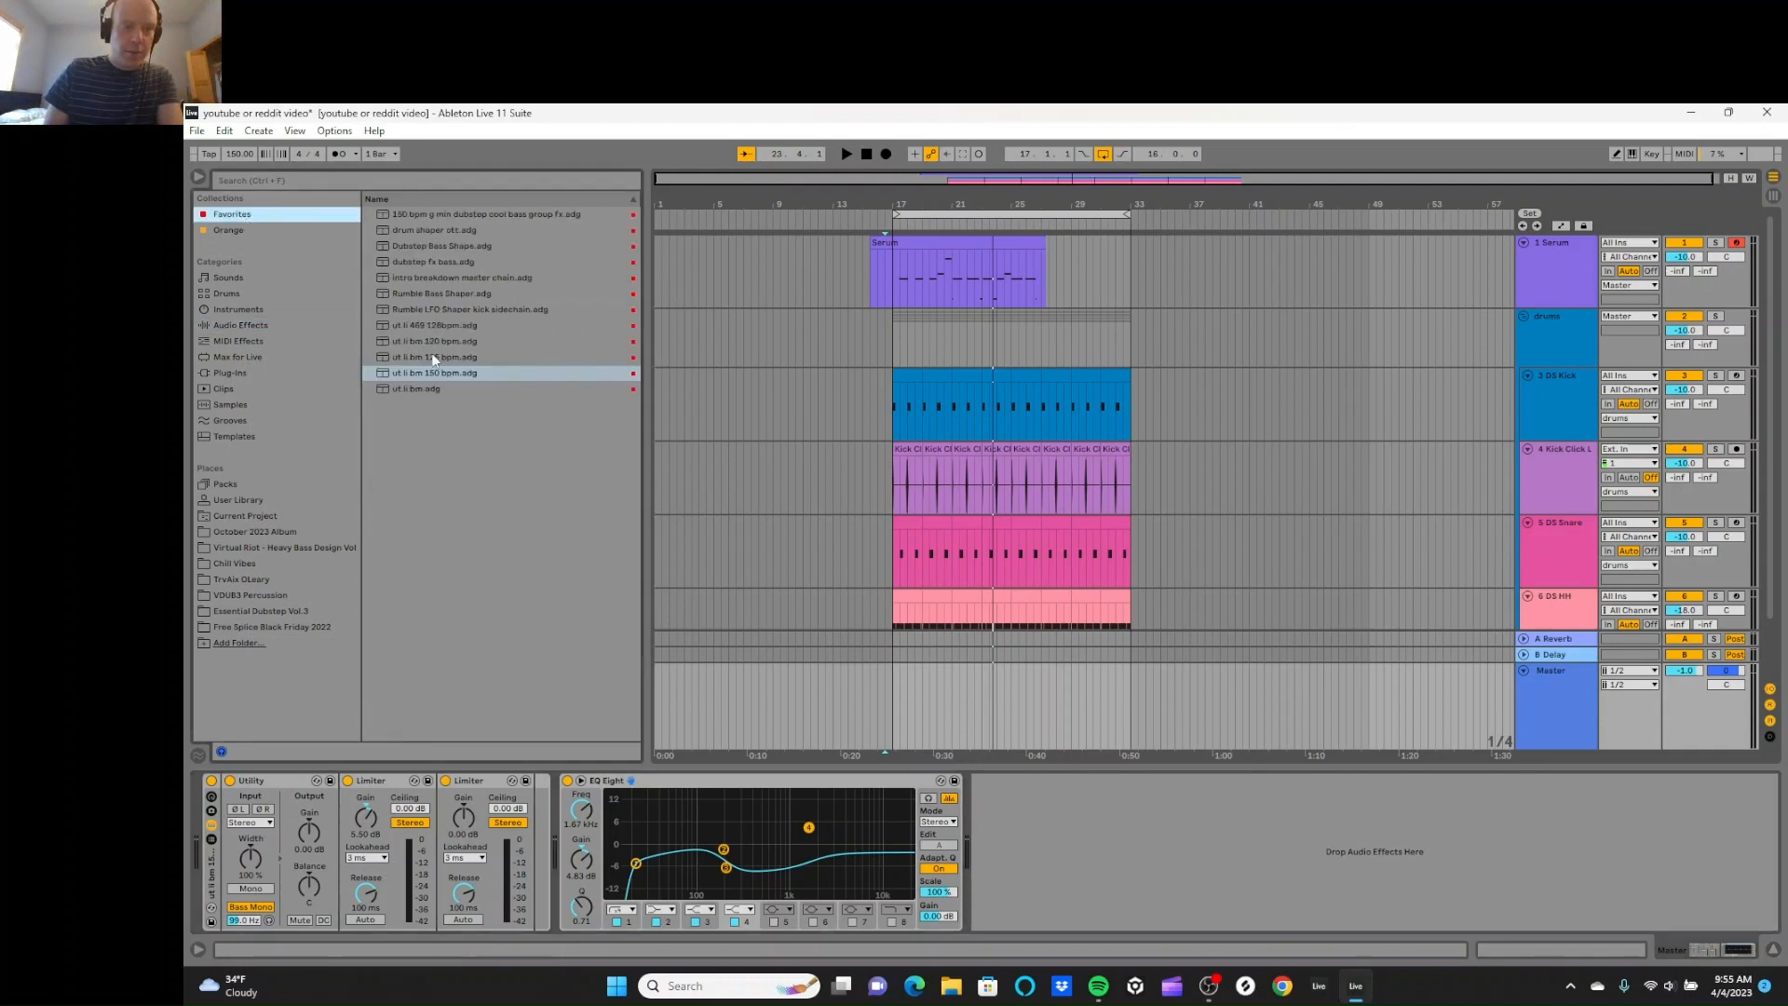
pyautogui.doubleClick(430, 378)
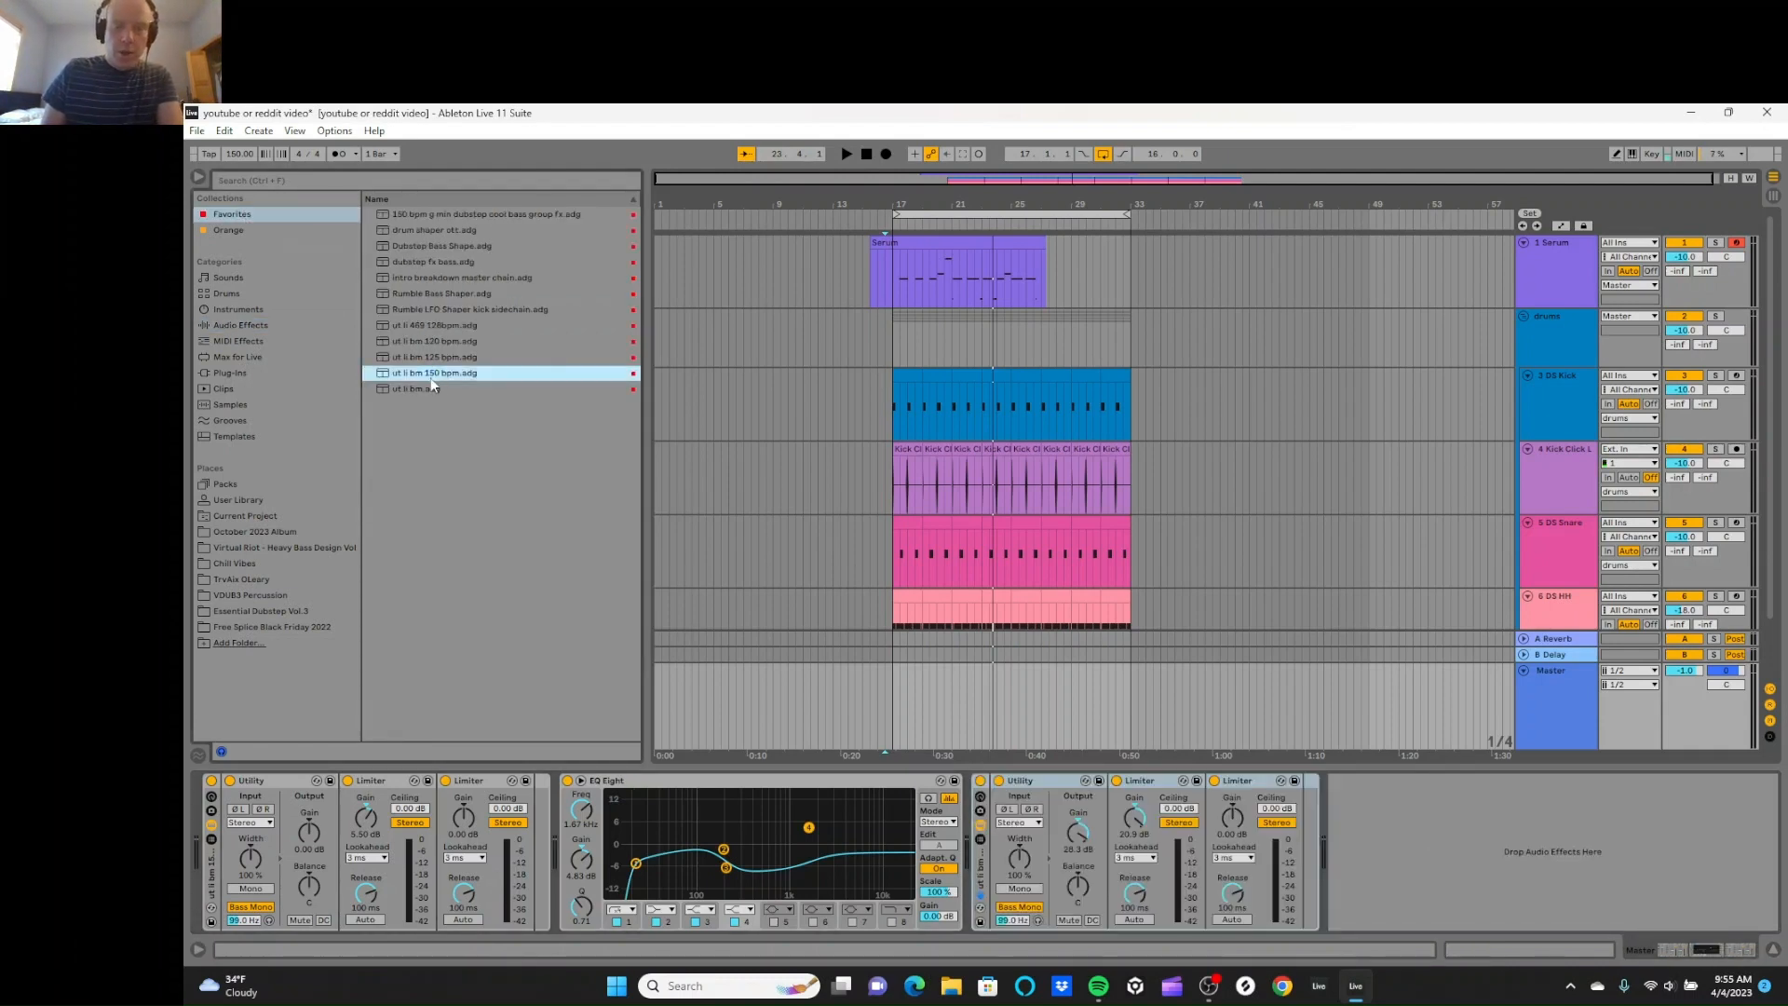
pyautogui.click(1078, 831)
pyautogui.press('Delete')
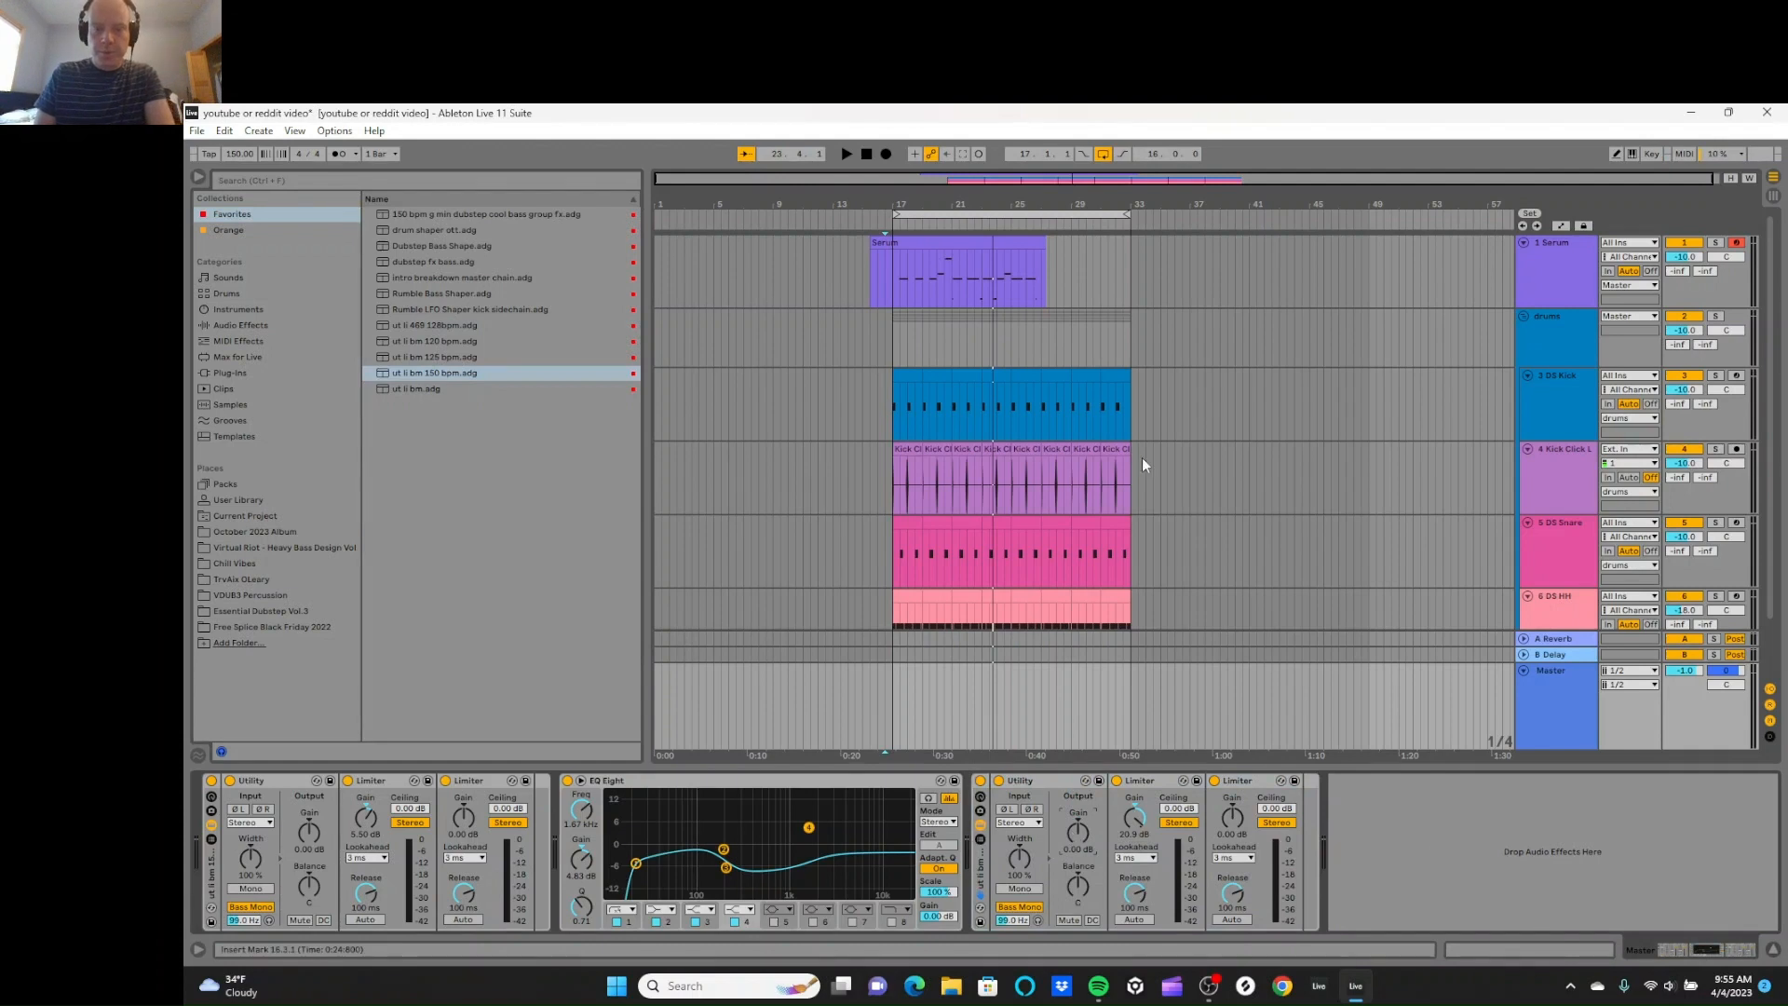
# Step: During playback, set the gain of the first Limiter before the Master's EQ Eight to about 13.2 dB, and stop playback
pyautogui.click(893, 327)
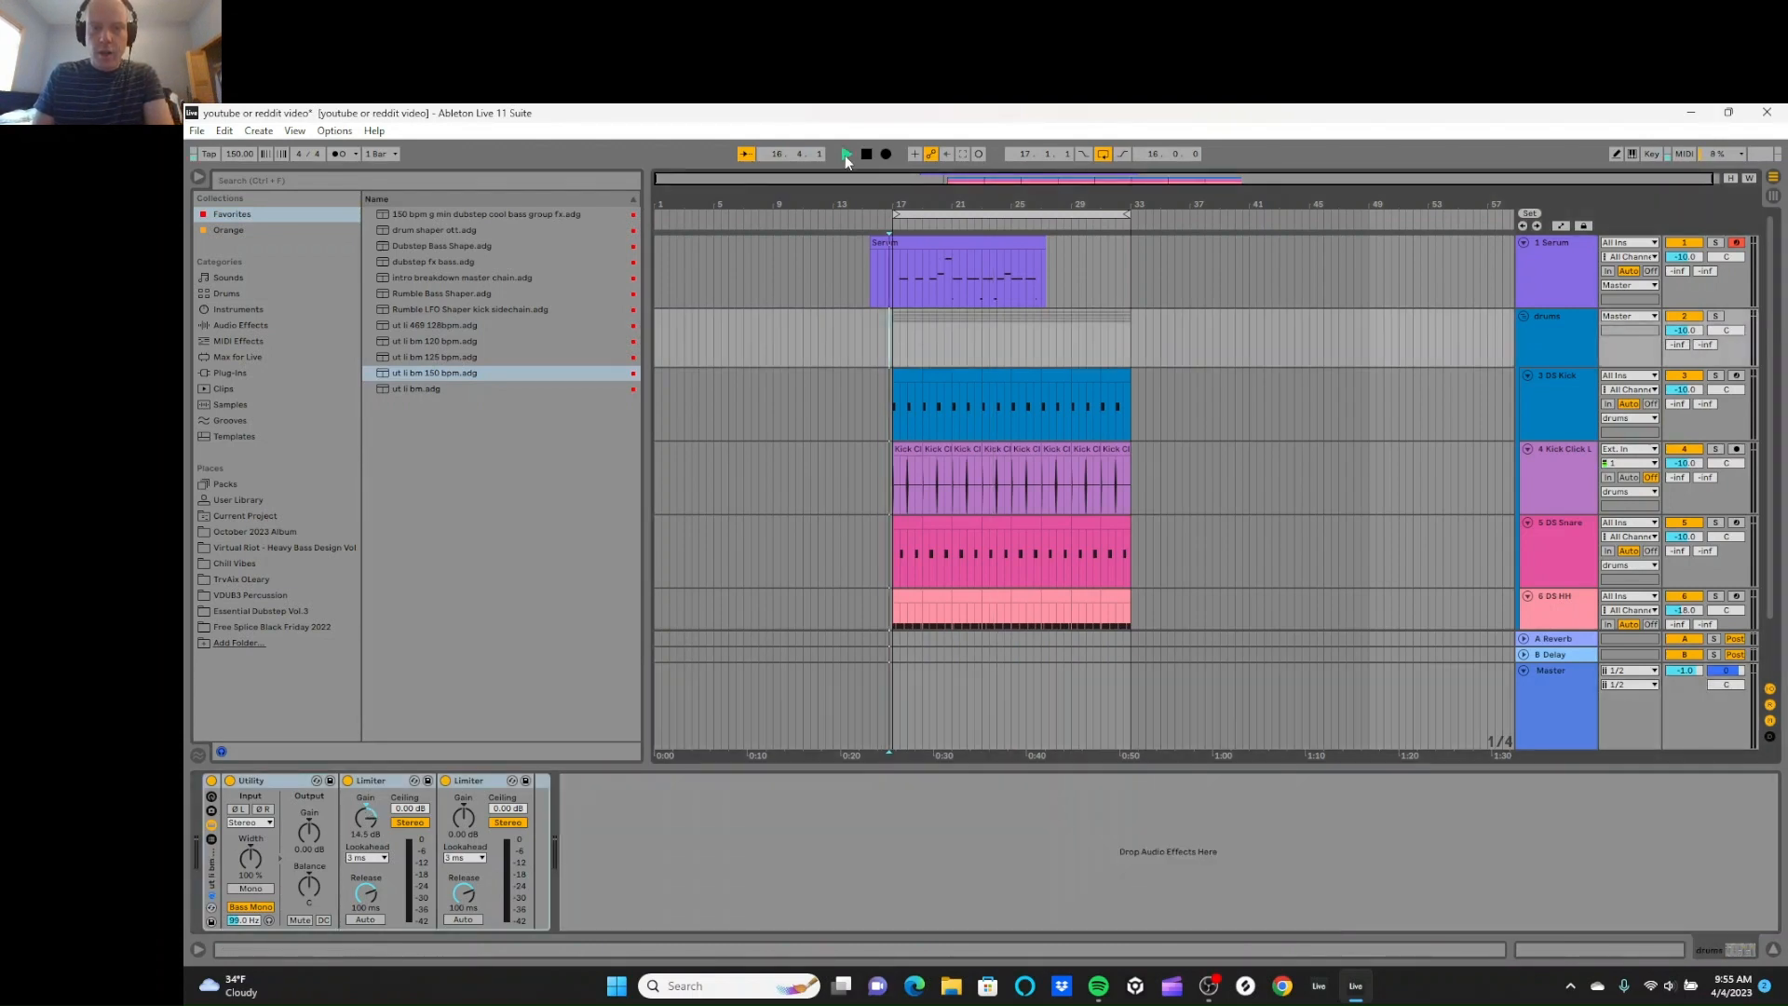
pyautogui.click(845, 155)
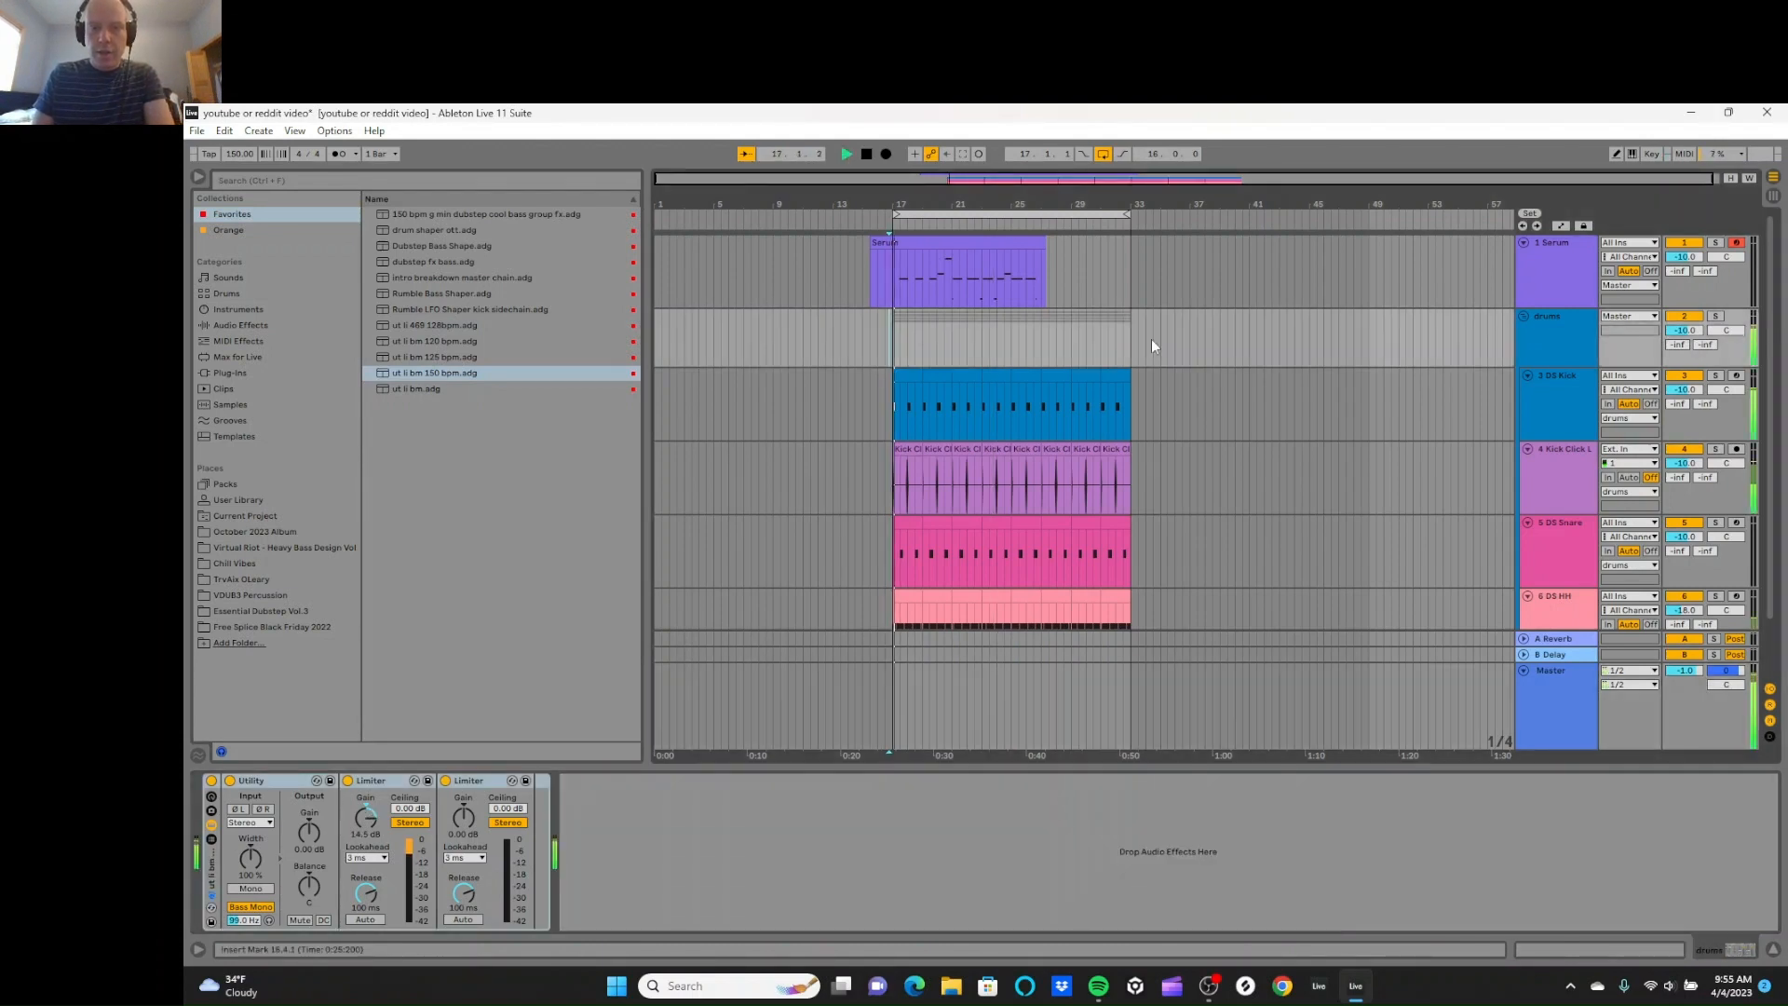
pyautogui.click(1716, 738)
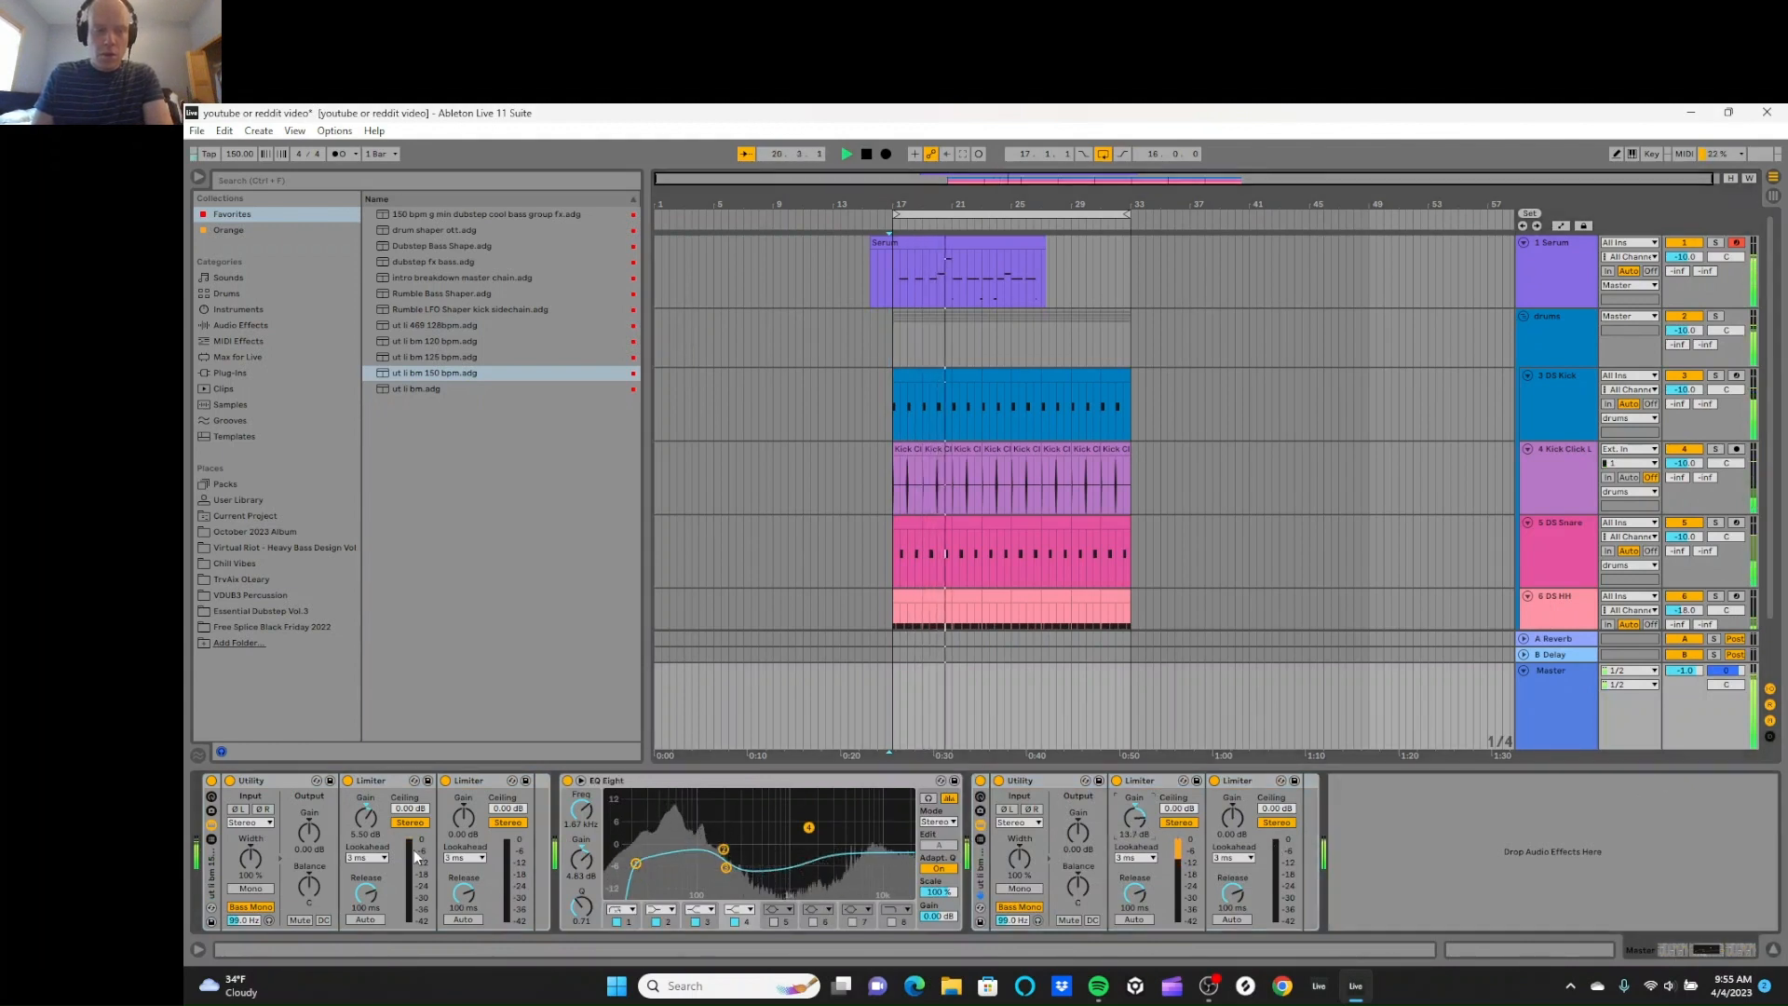
pyautogui.moveTo(366, 813); pyautogui.dragTo(366, 773)
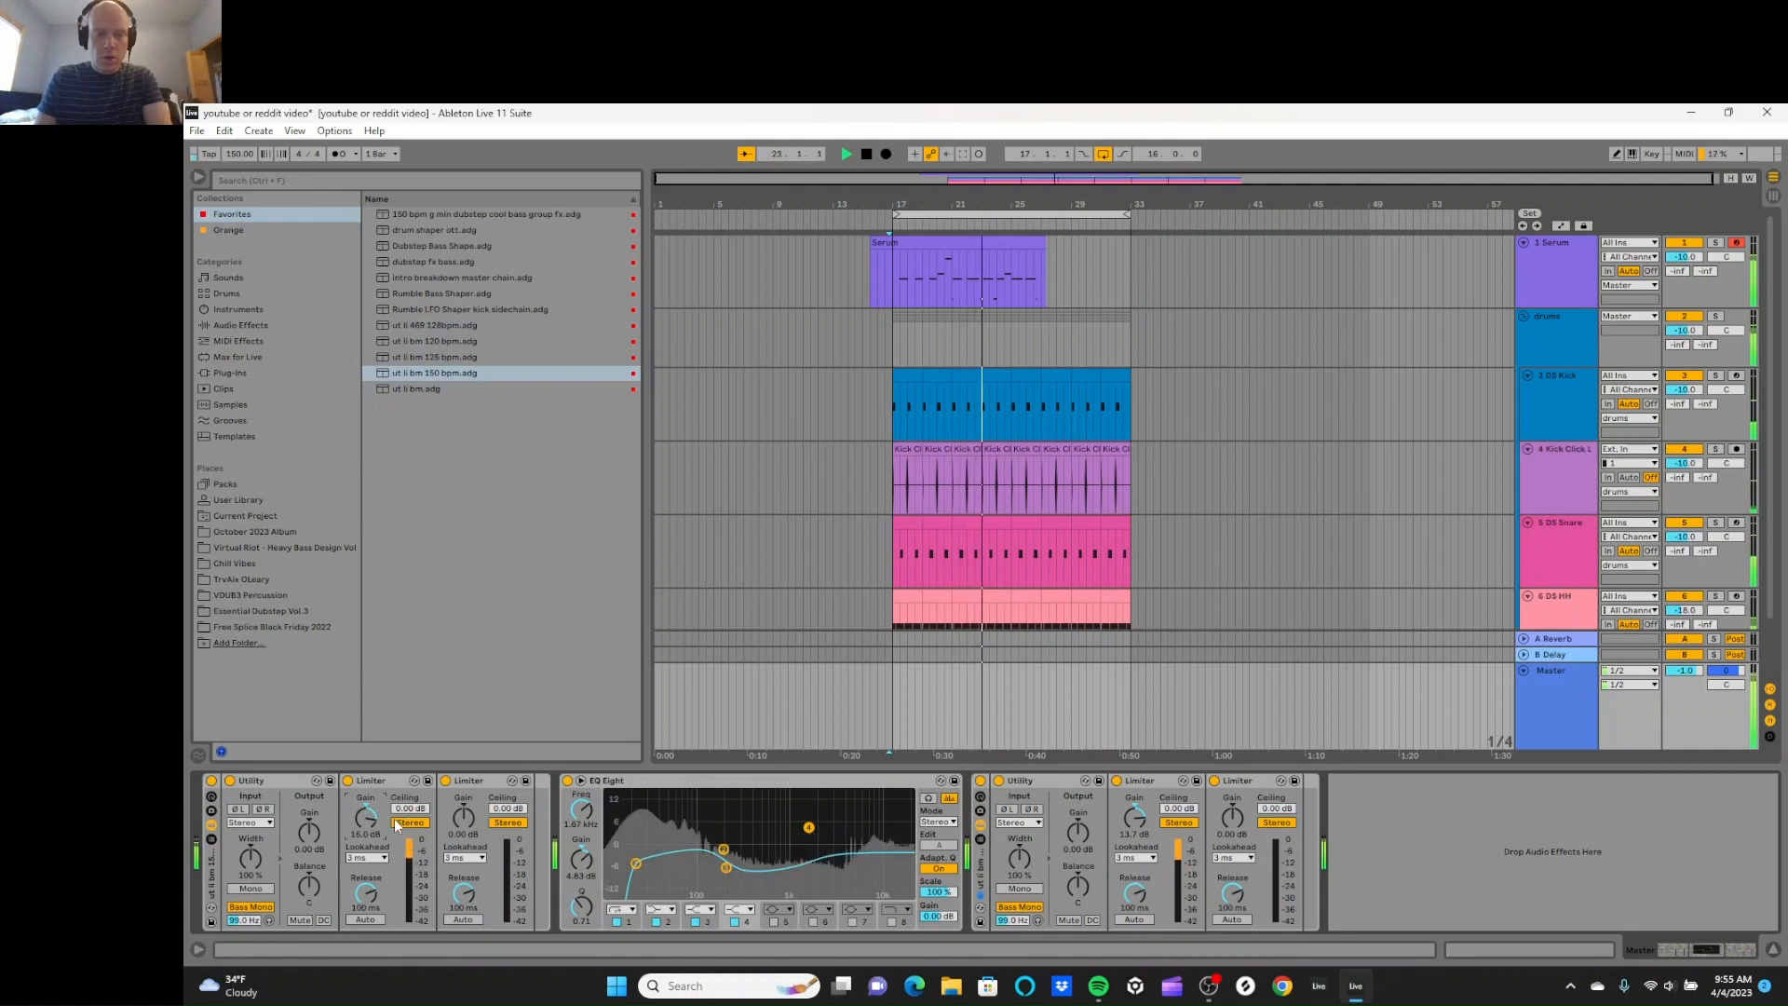
pyautogui.moveTo(366, 773); pyautogui.dragTo(366, 787)
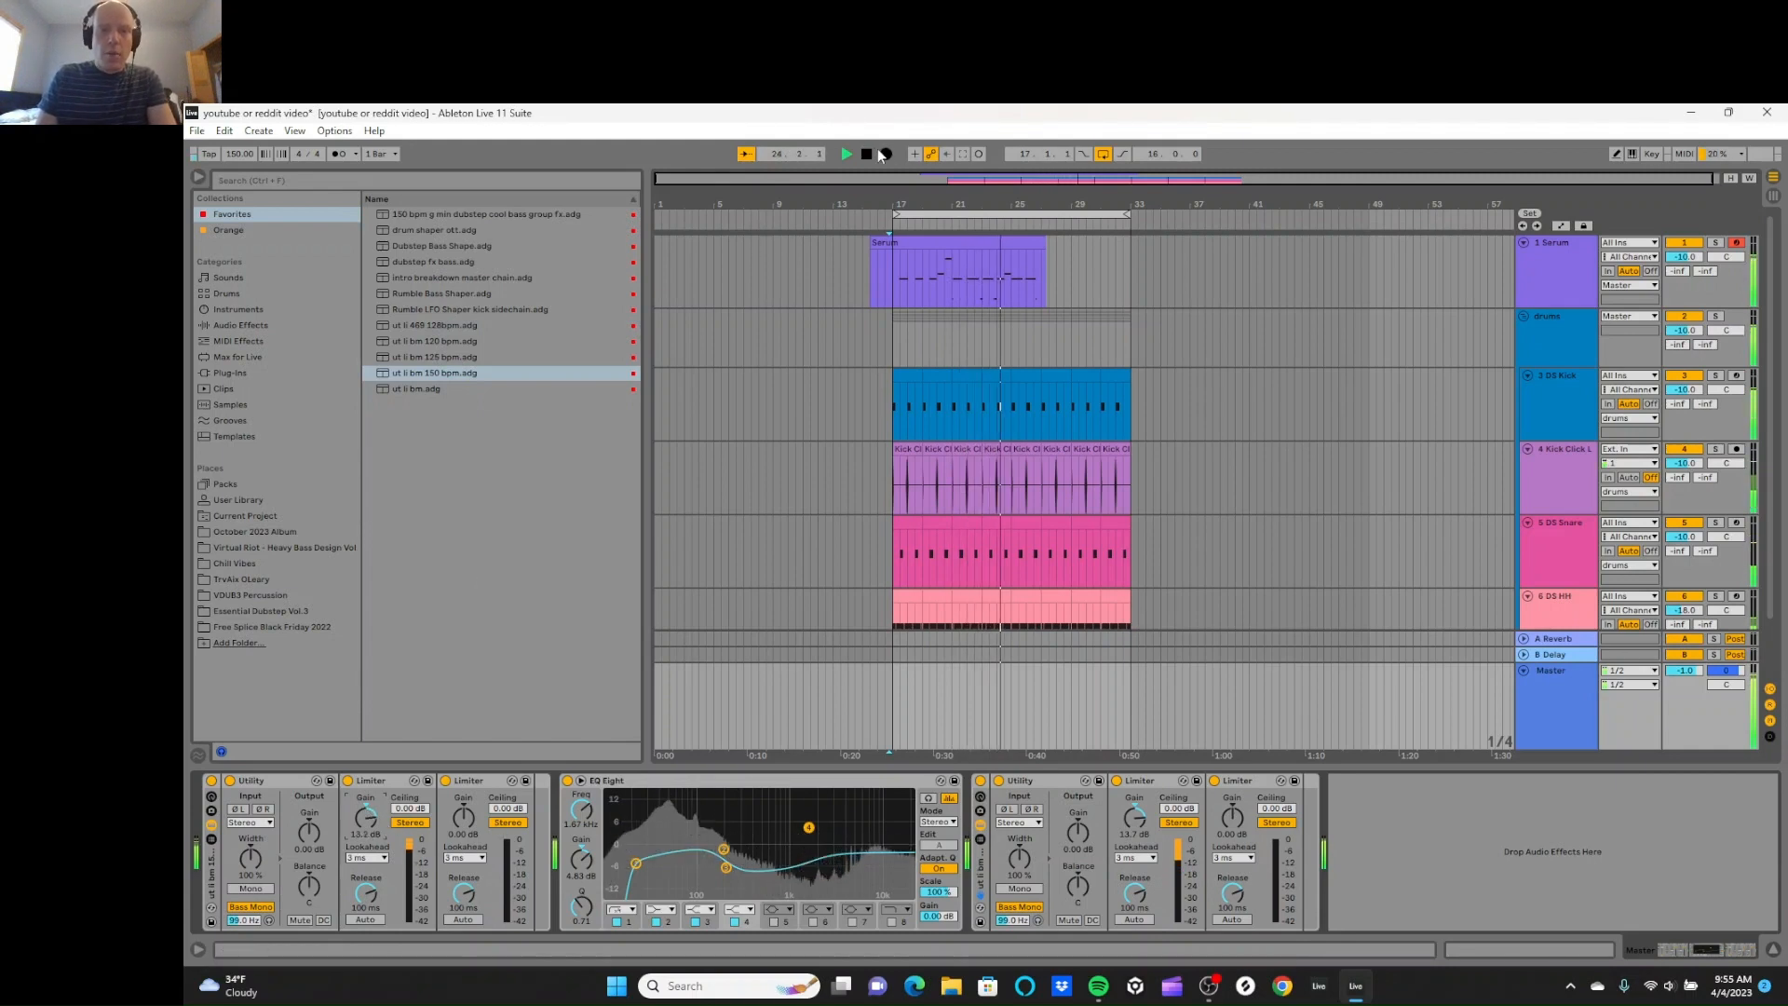
pyautogui.click(867, 154)
# Step: Move the Serum track into the drums group, above the DS Kick track
pyautogui.scroll(-2, 1433, 596)
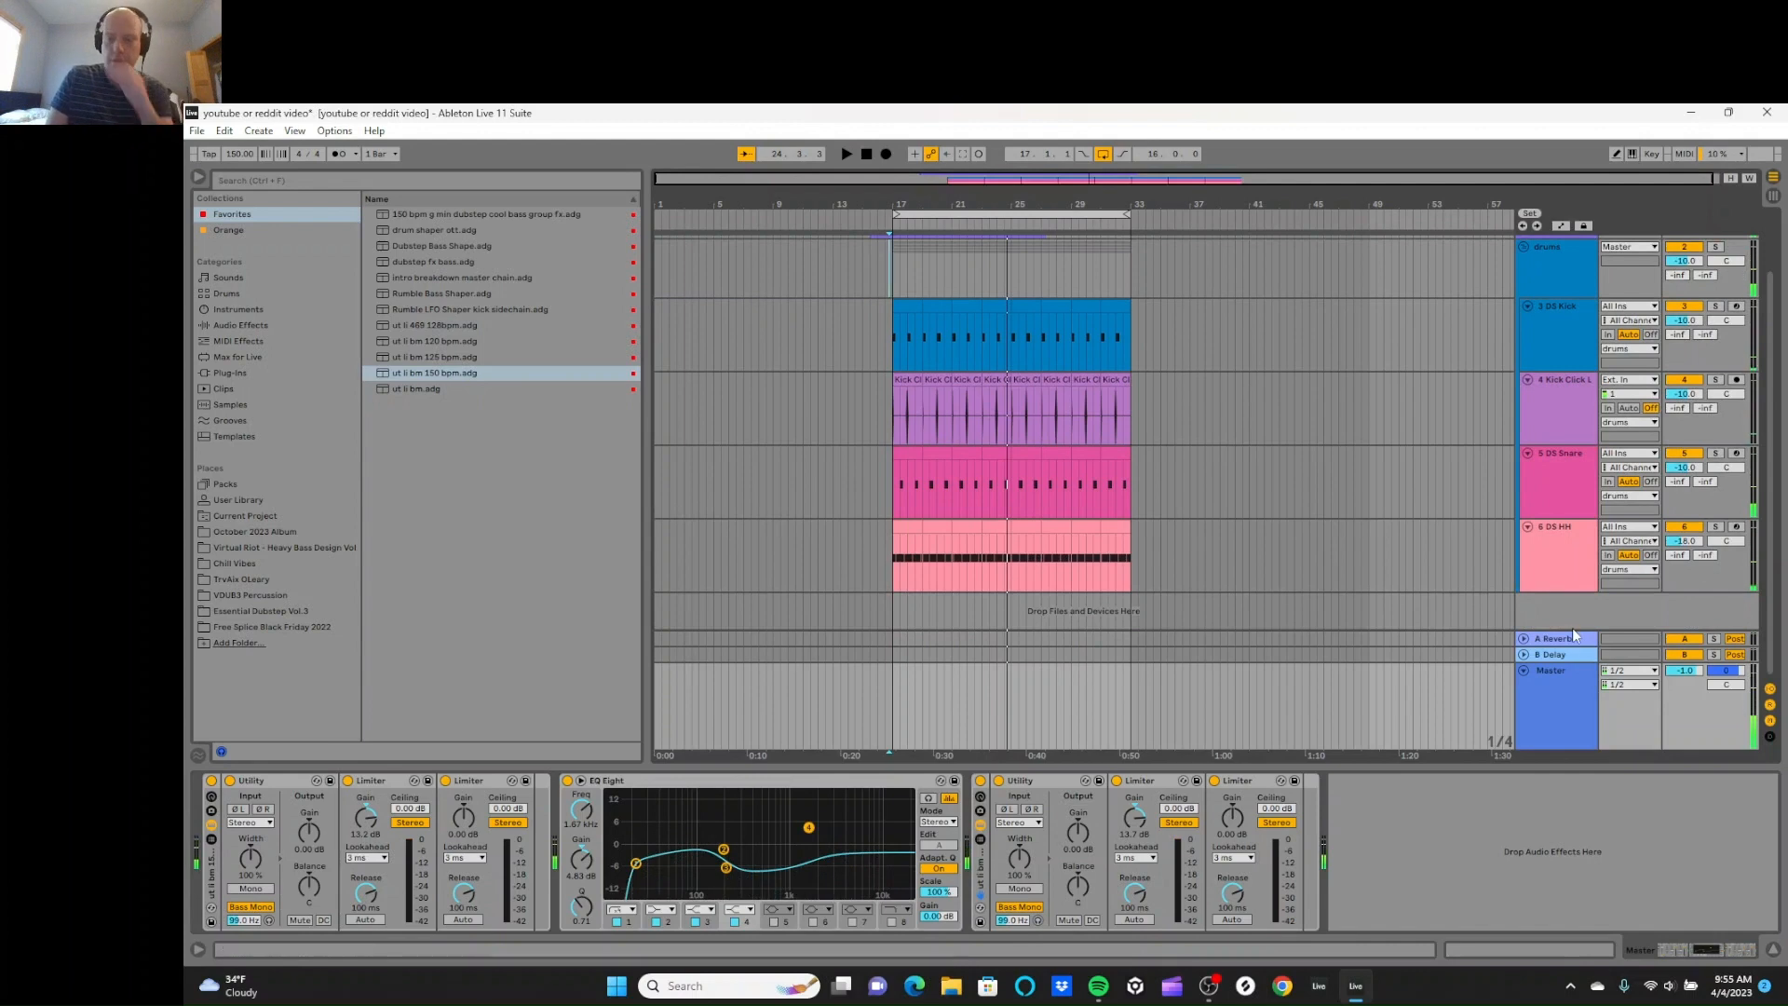
pyautogui.scroll(2, 1563, 620)
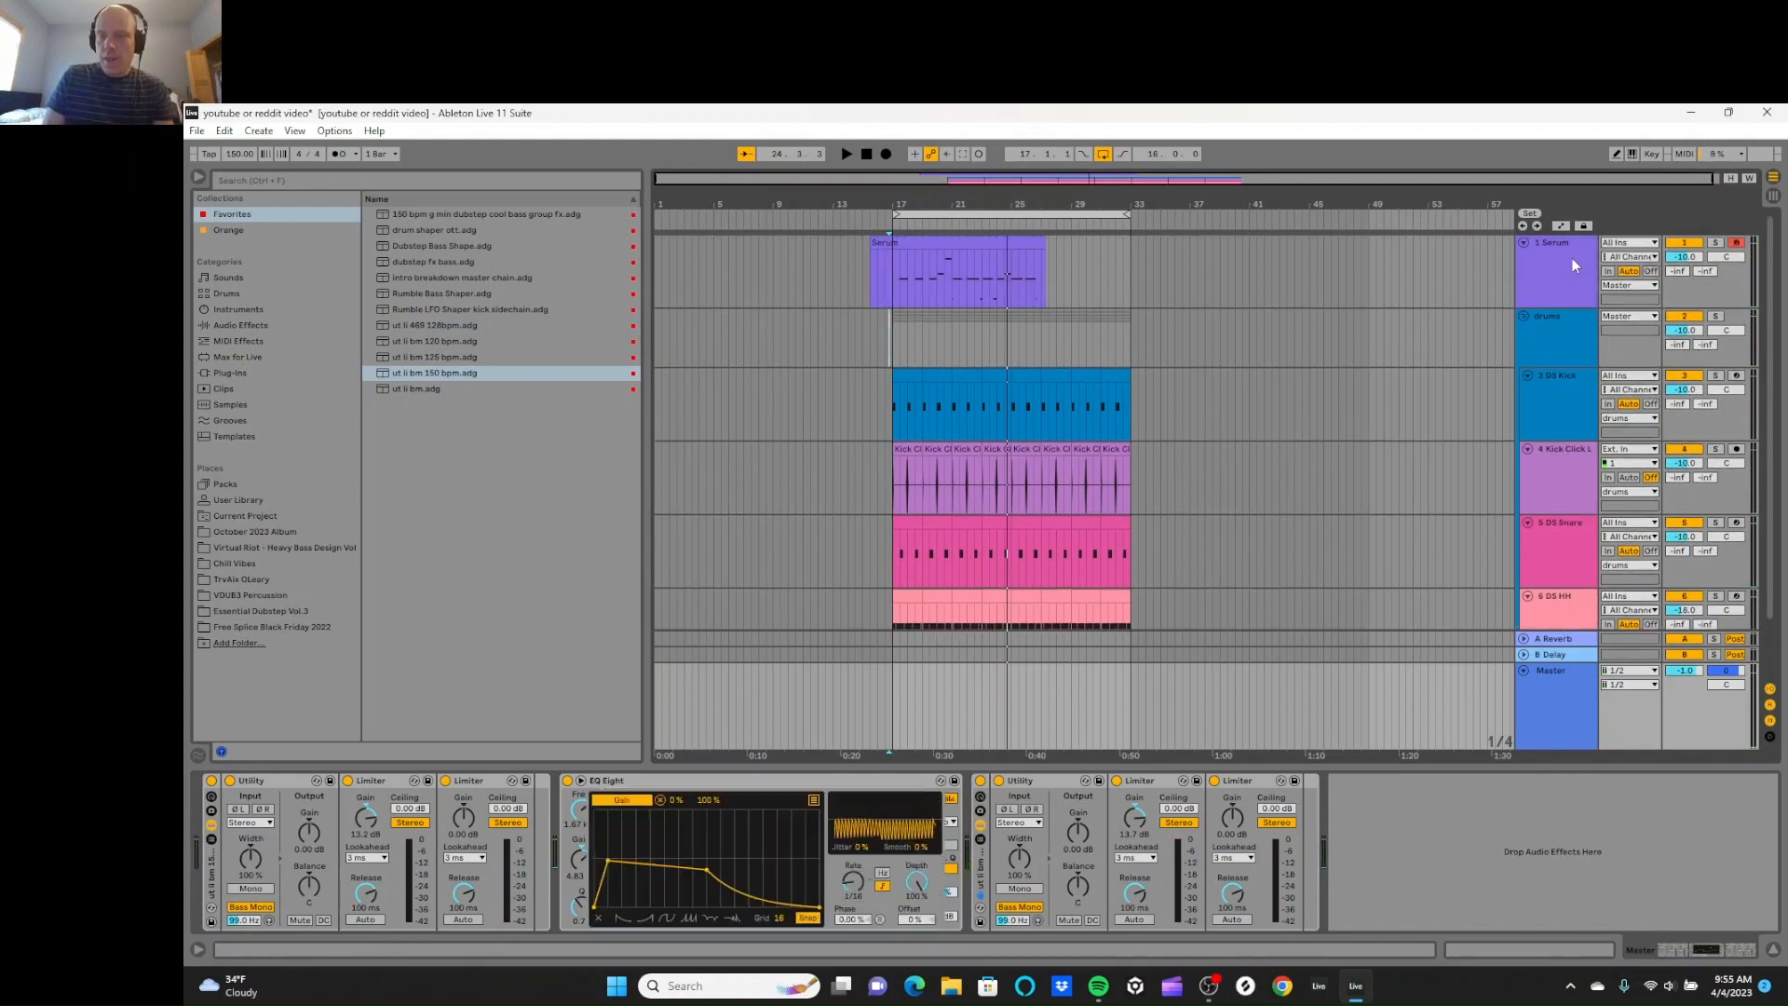
pyautogui.click(1572, 261)
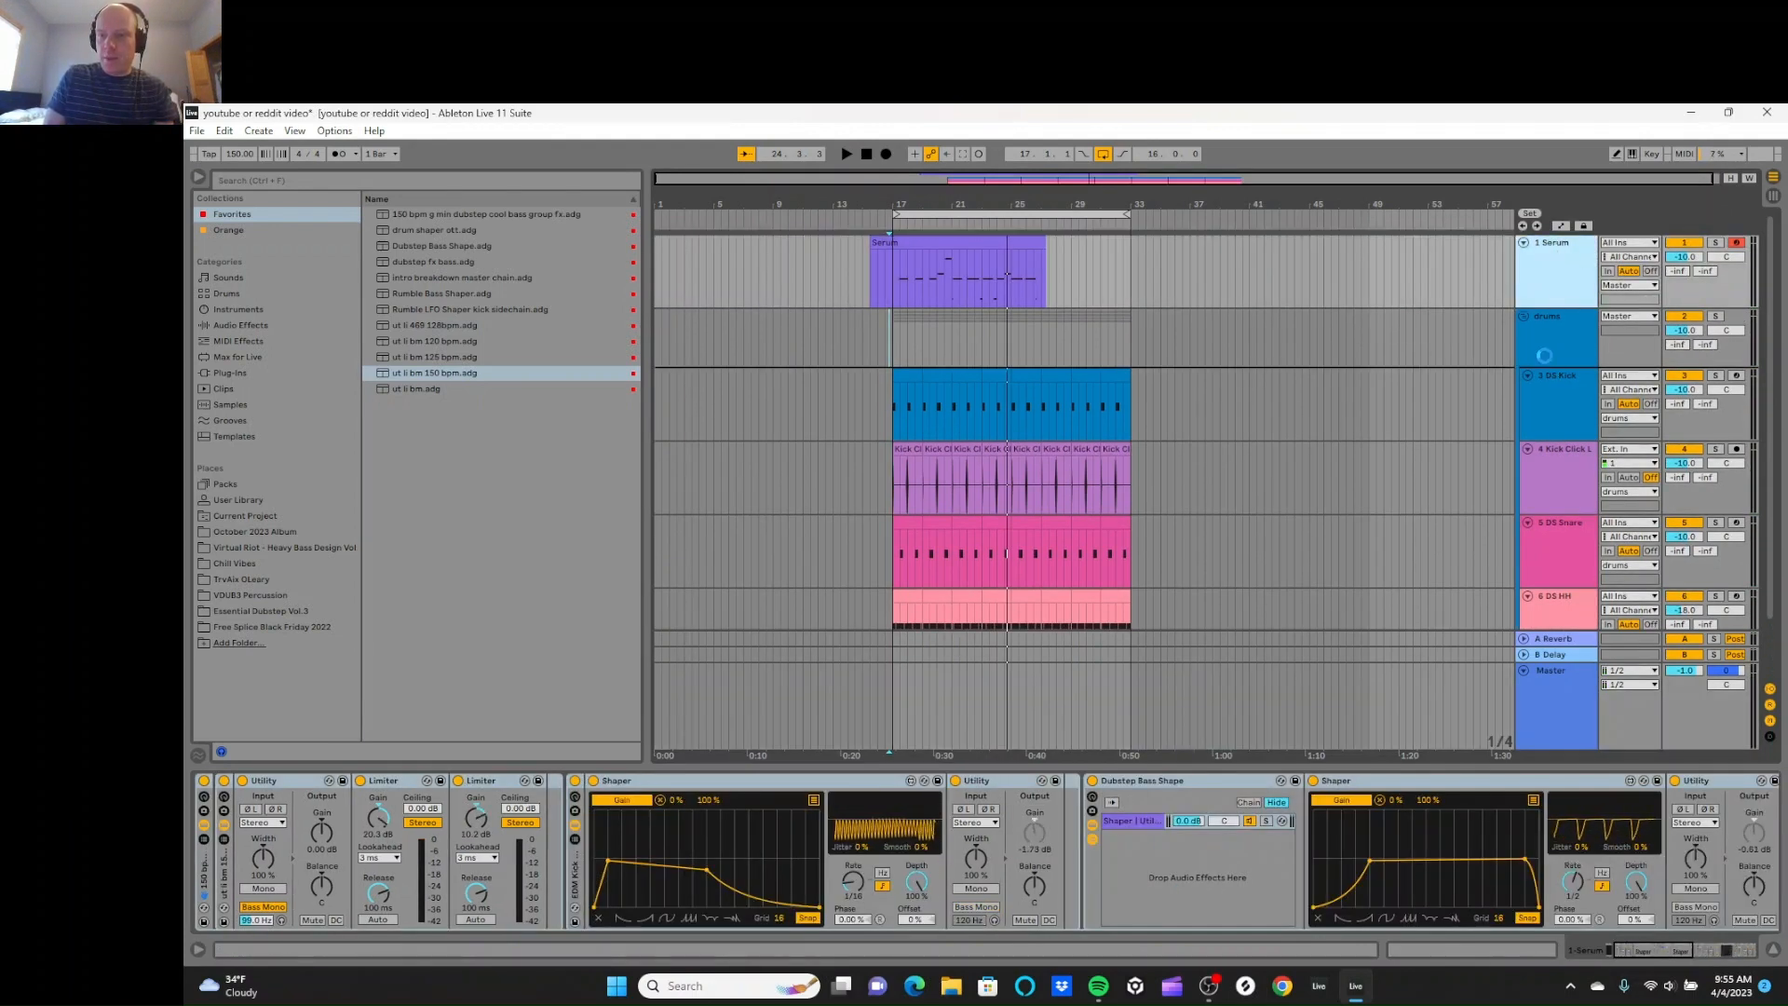
pyautogui.moveTo(1556, 270); pyautogui.dragTo(1548, 340)
pyautogui.scroll(-2, 1523, 531)
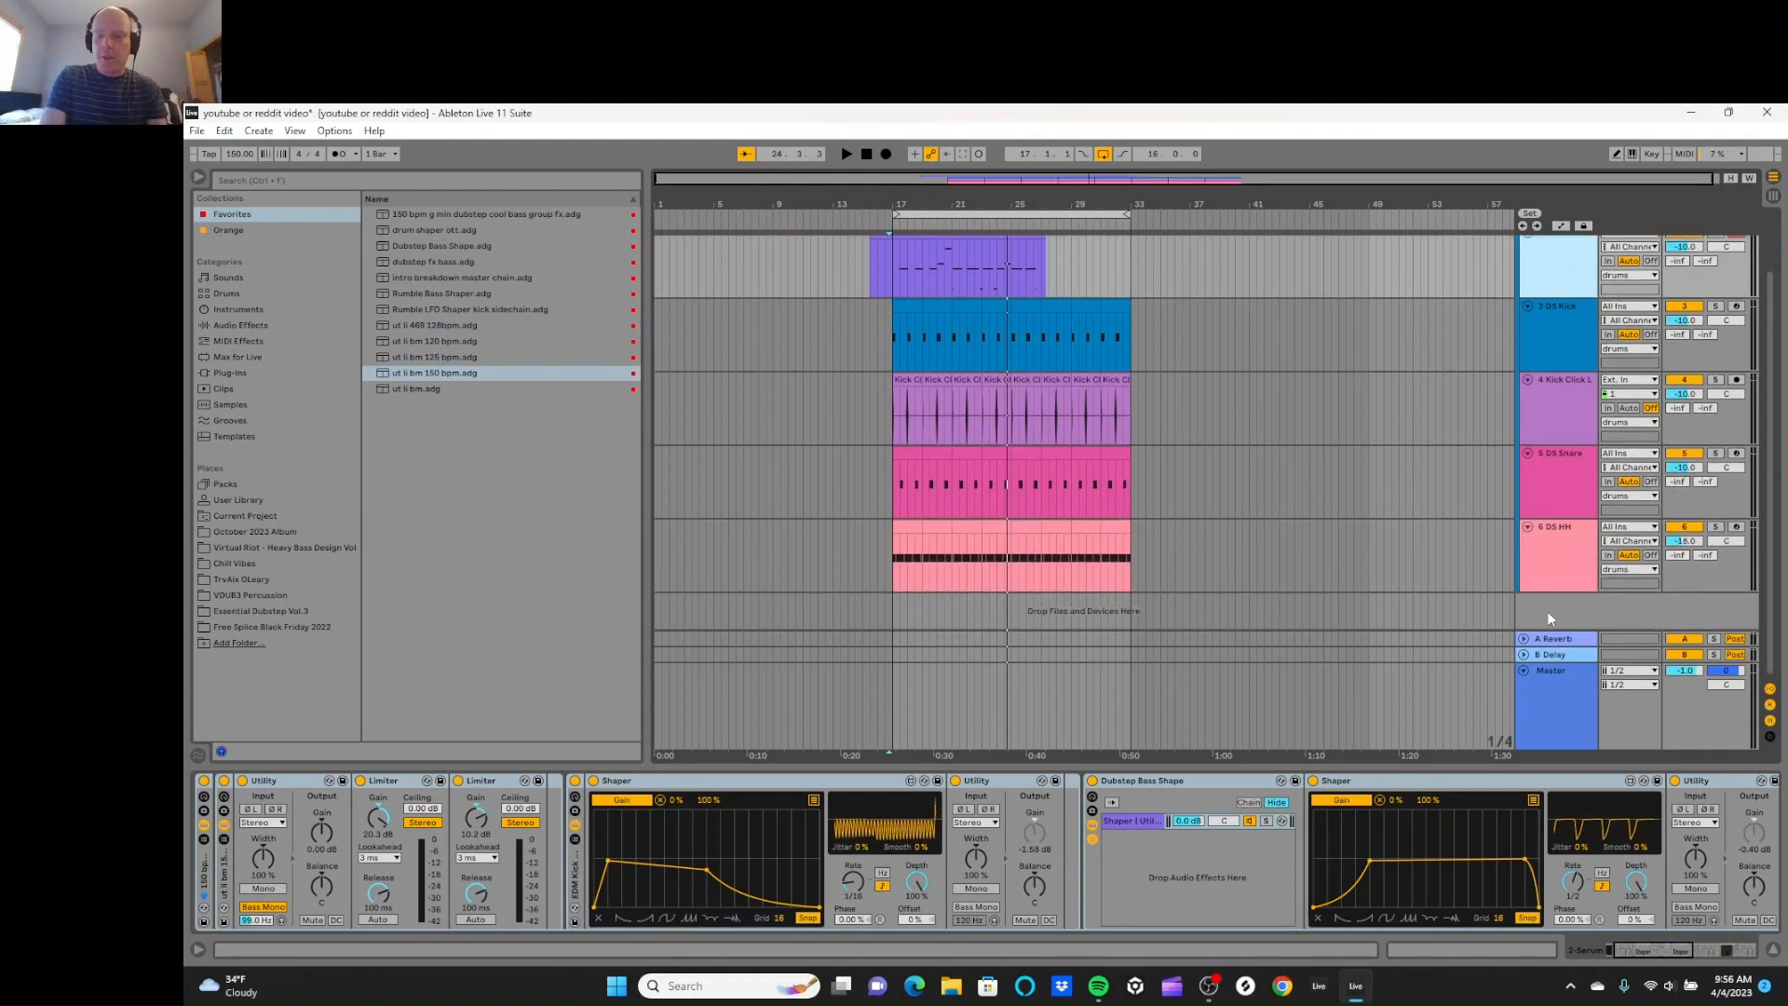
# Step: Insert a new MIDI track and move it out of the drums group to the first position, above the group
pyautogui.hotkey('ctrl', 'shift', 't')
pyautogui.scroll(2, 1573, 370)
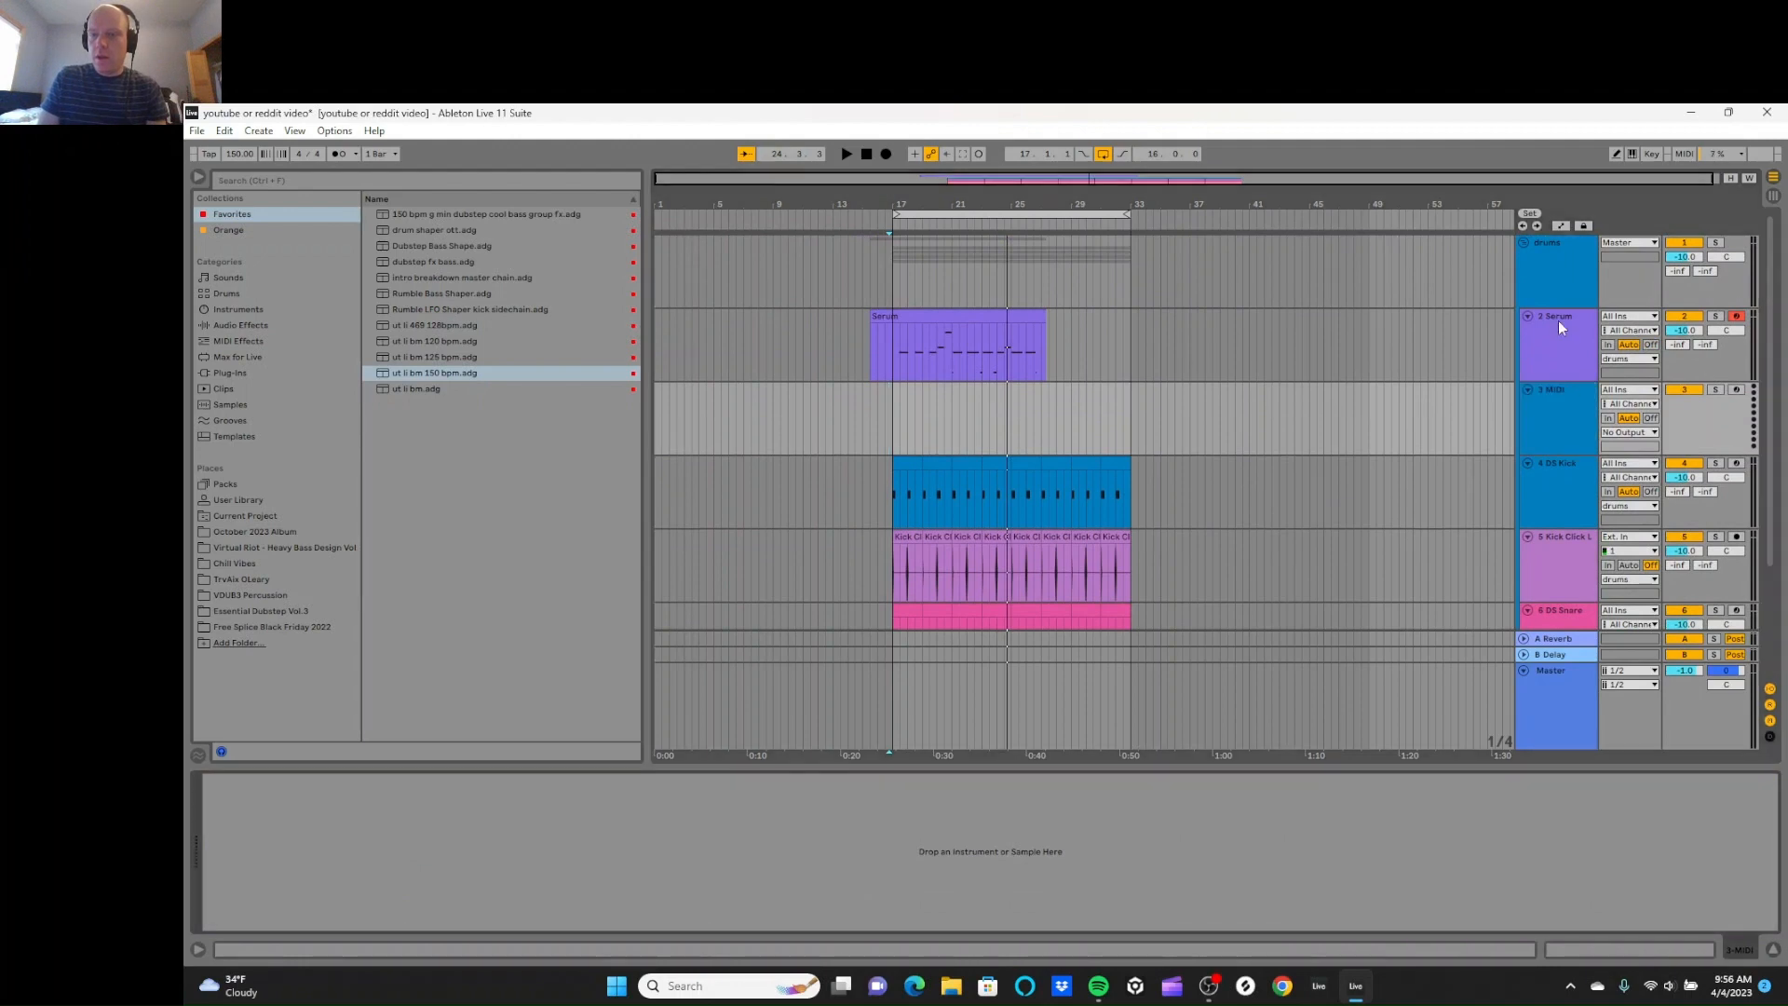
pyautogui.moveTo(1555, 398); pyautogui.dragTo(1556, 243)
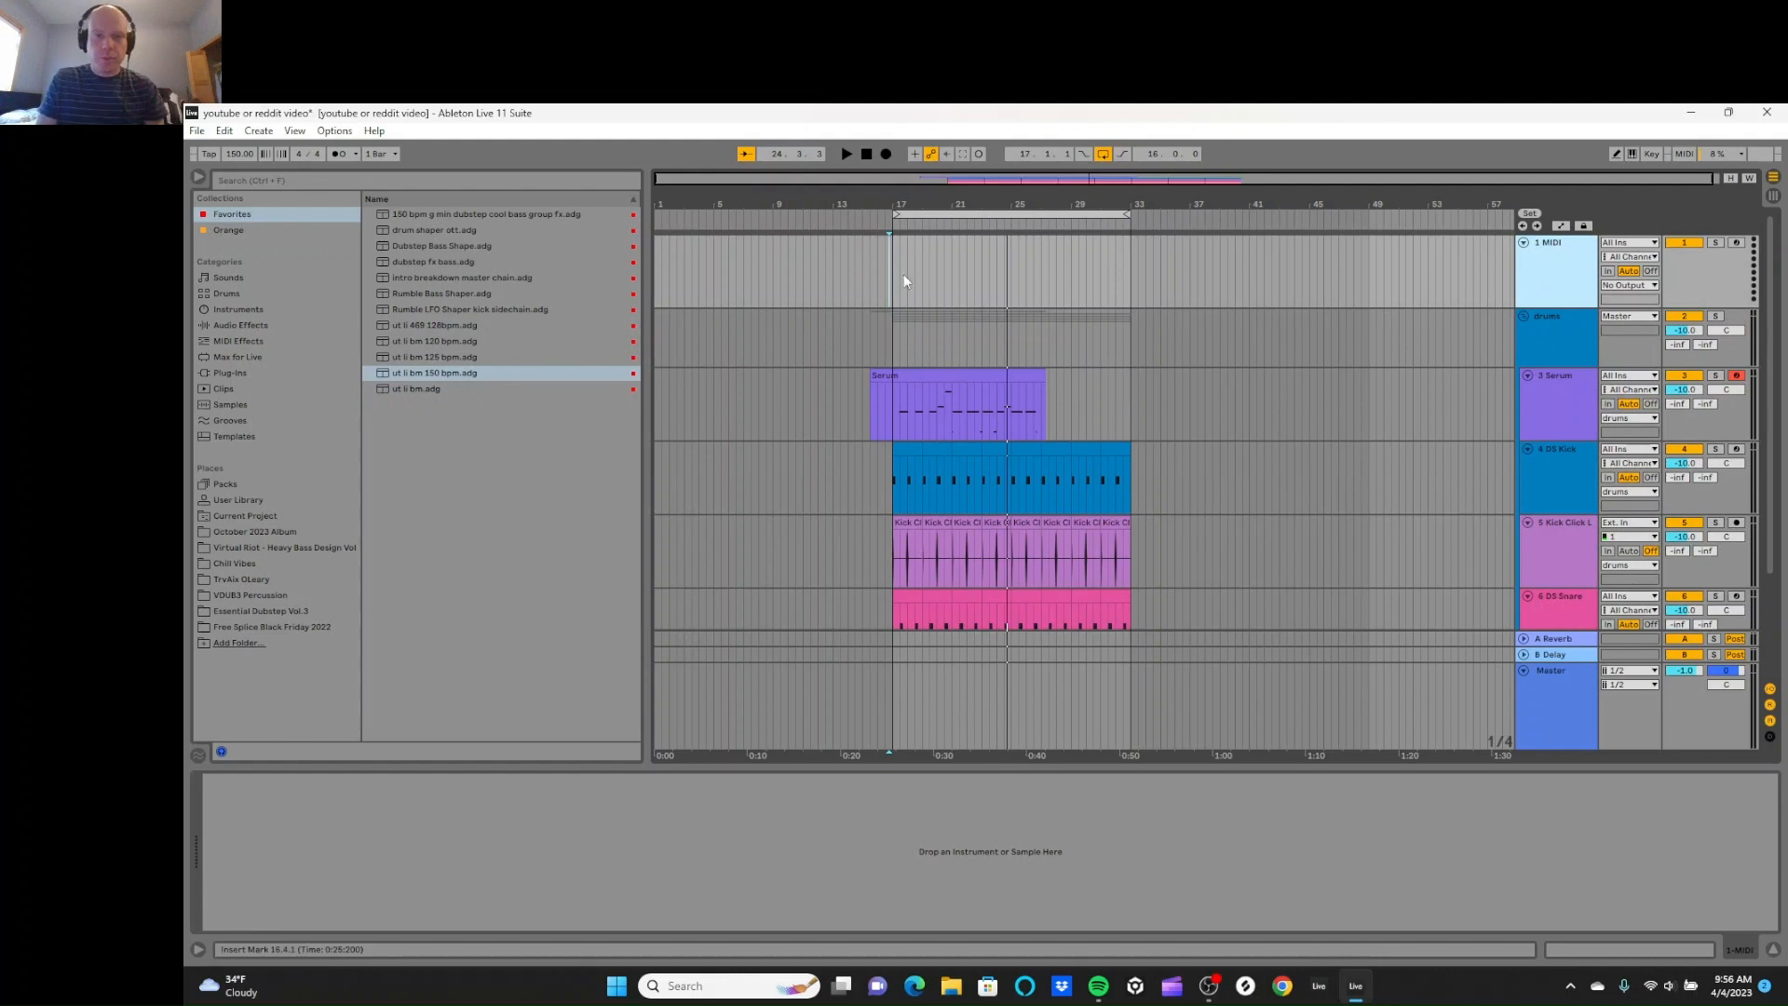
# Step: Play back the arrangement briefly from position 15.3.1 to hear the bass and drums together
pyautogui.click(869, 270)
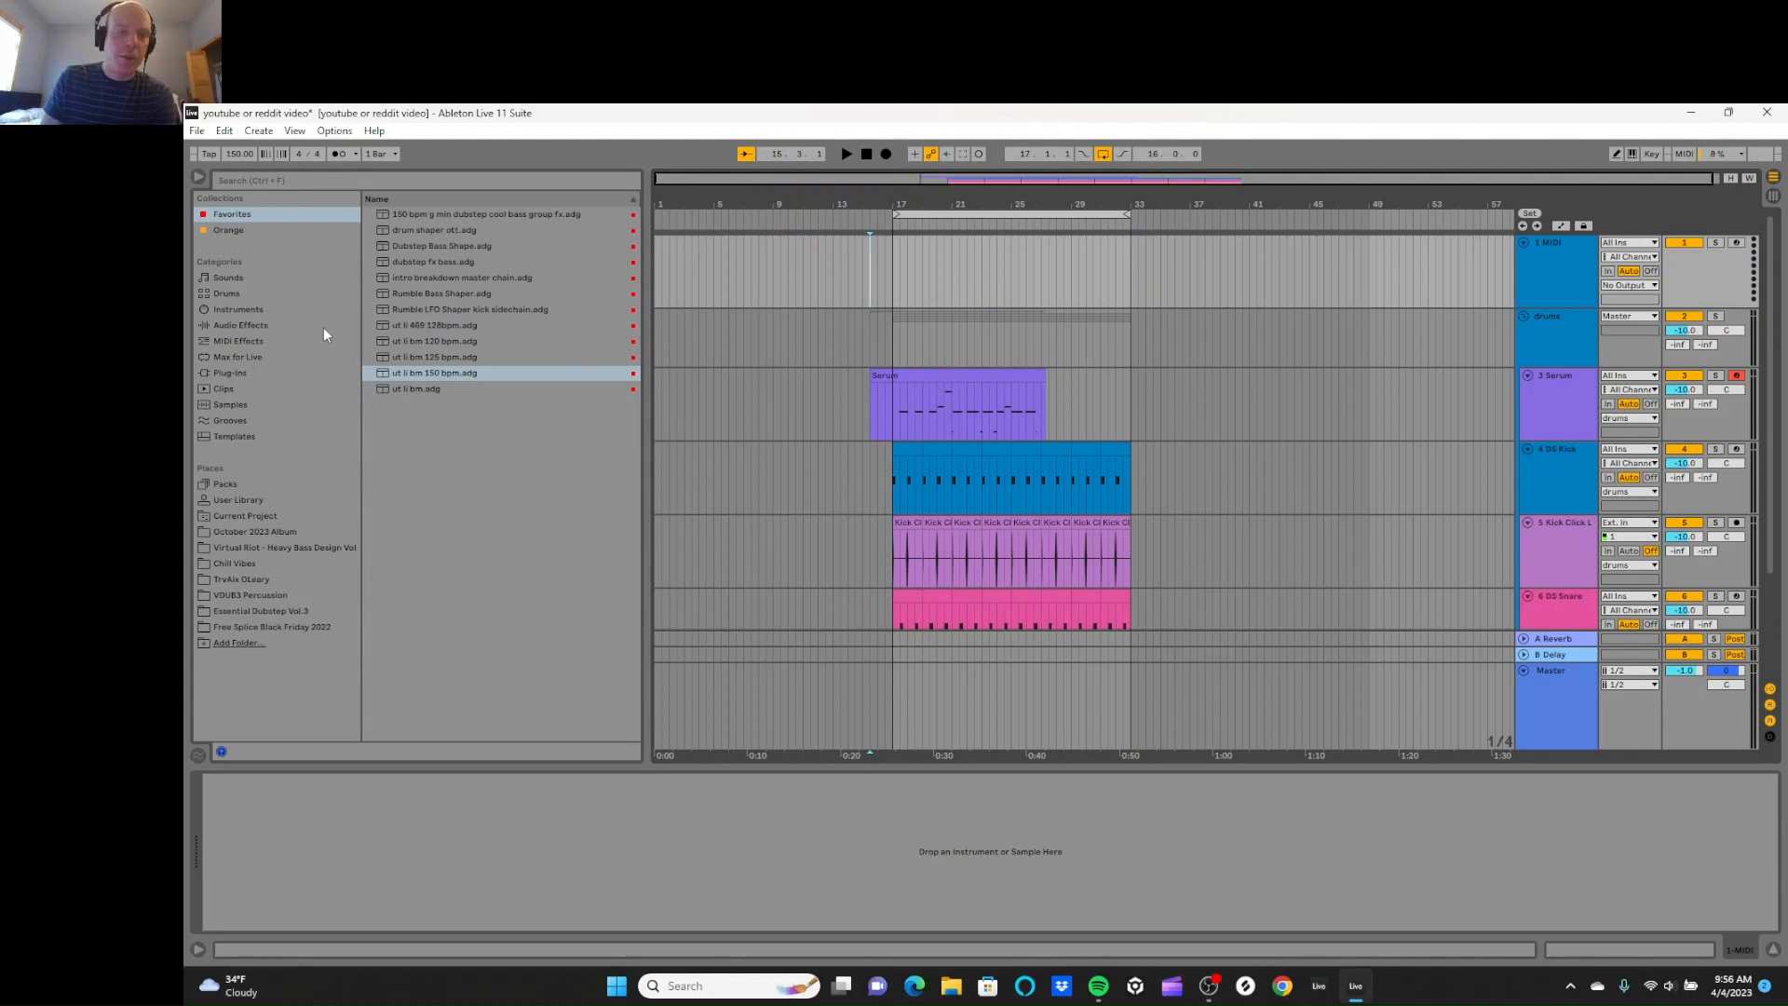
pyautogui.click(846, 156)
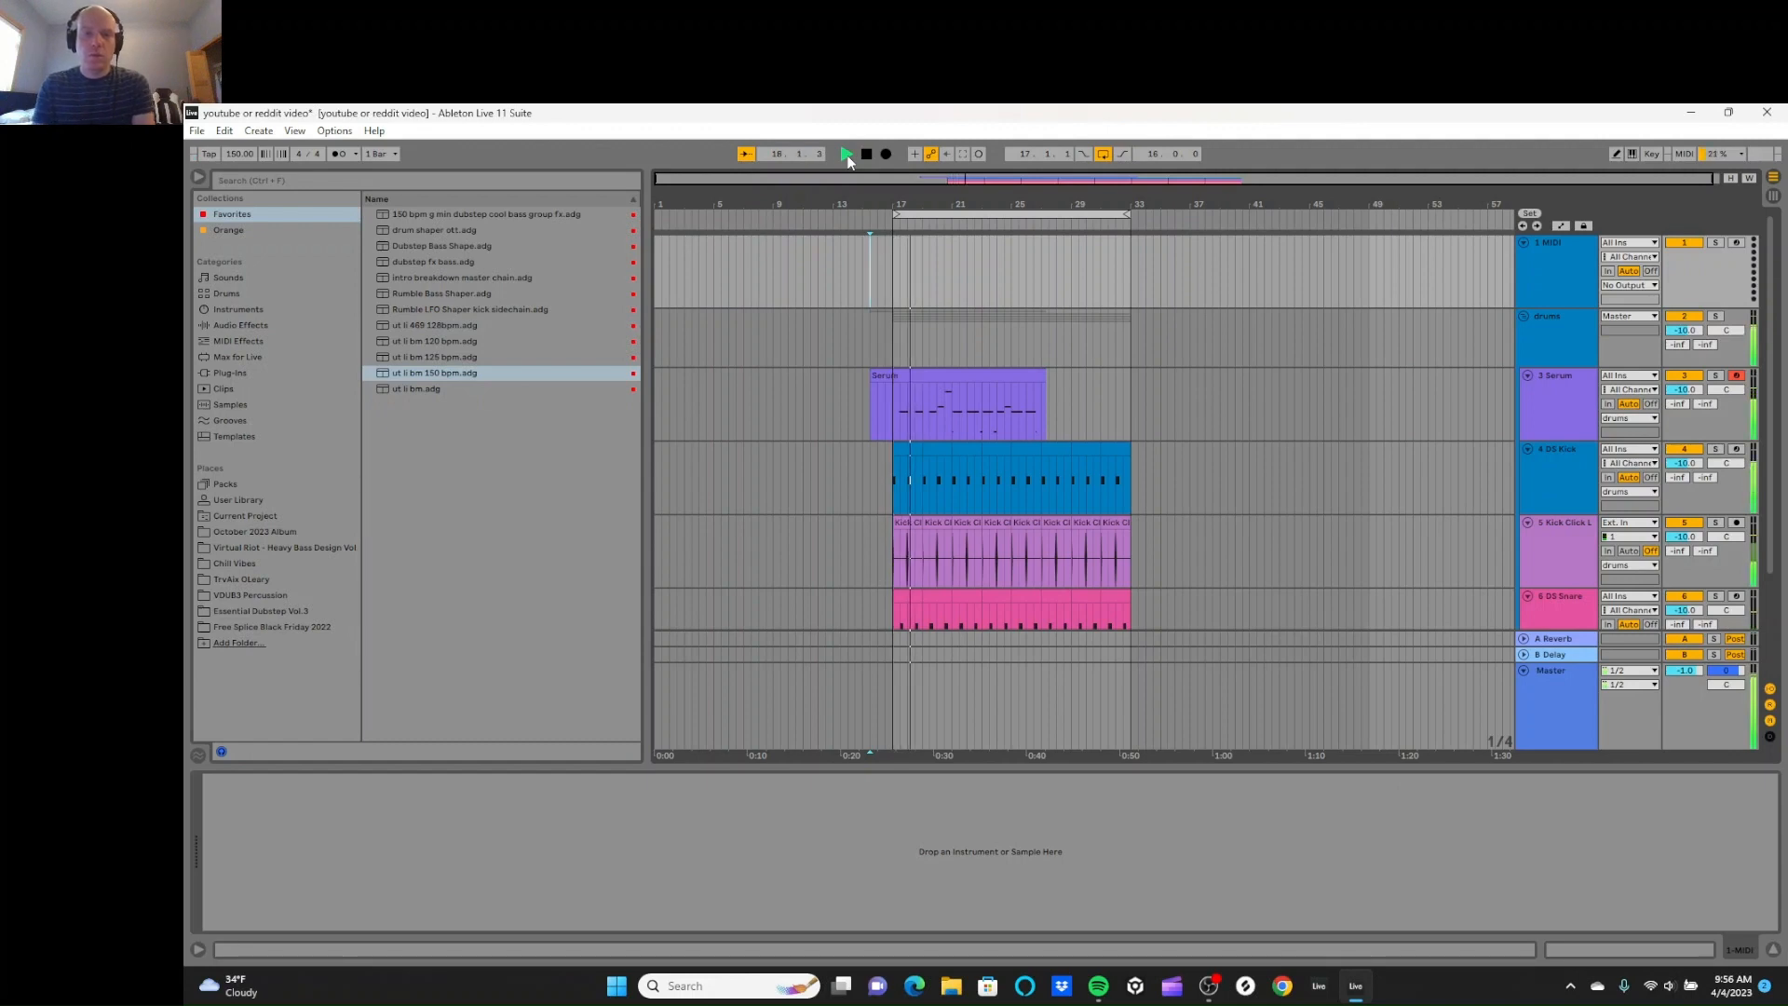
pyautogui.click(867, 155)
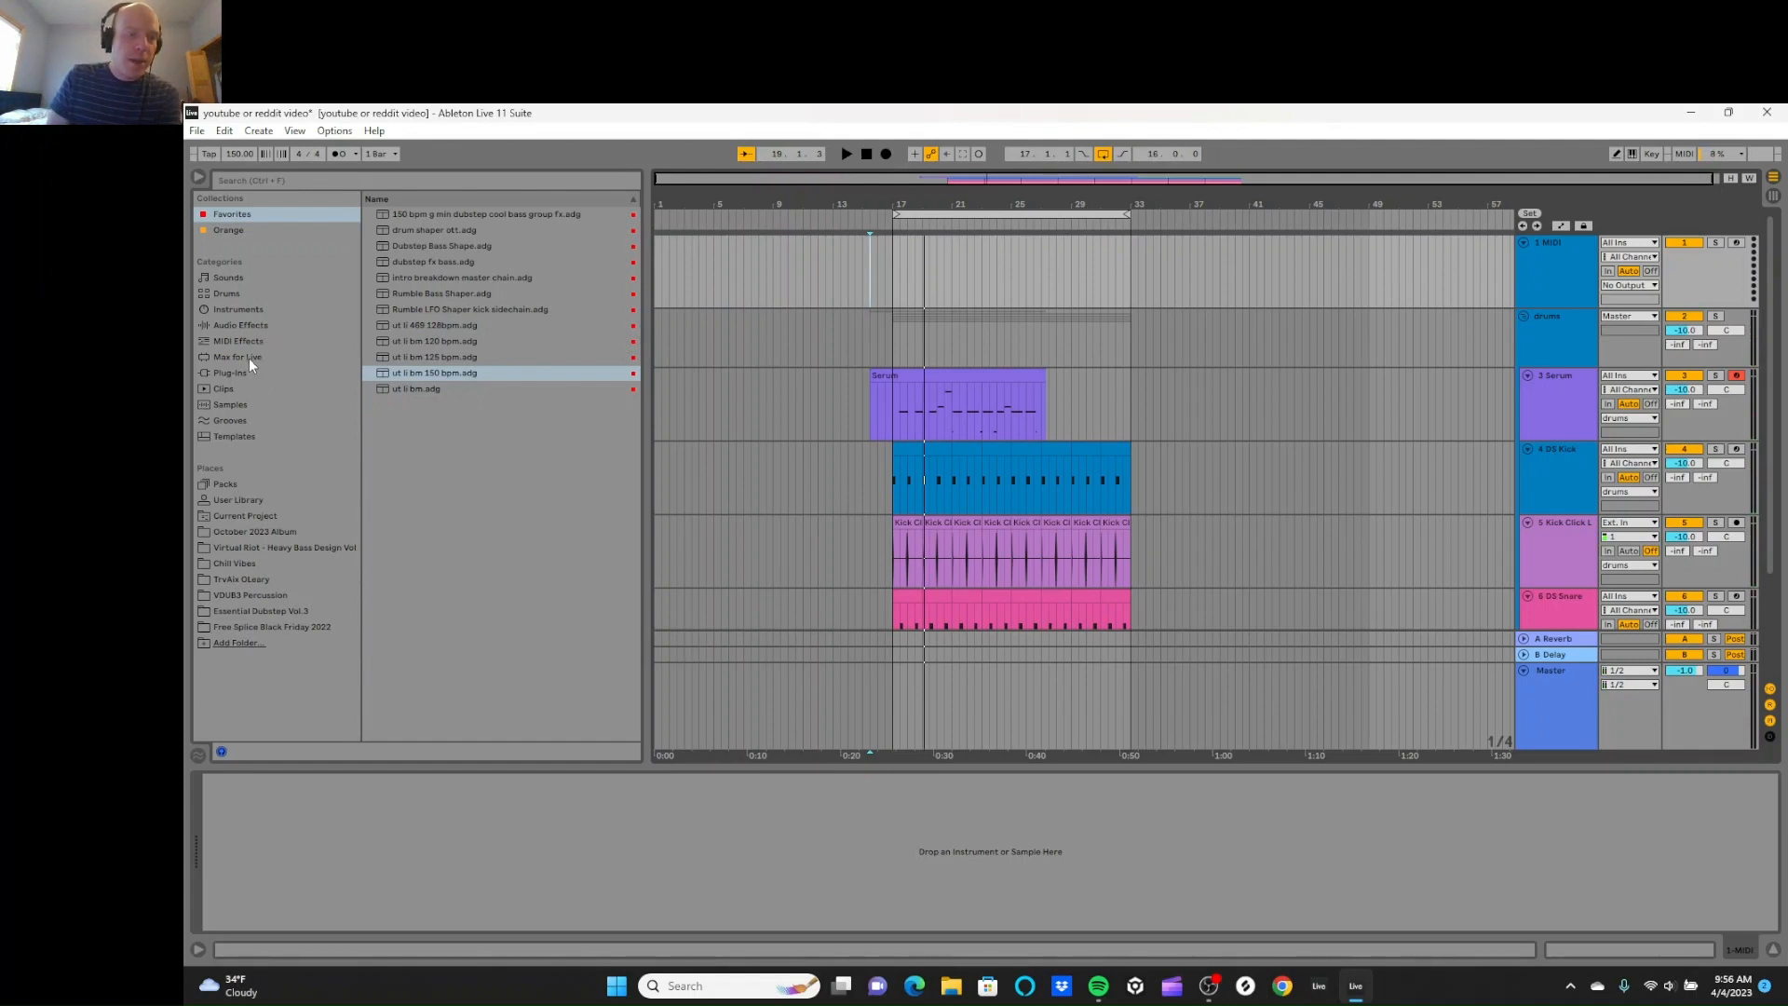
# Step: Load the Wavetable Synth Keys preset "A Soft Chord.adv" onto the new MIDI track
pyautogui.click(281, 308)
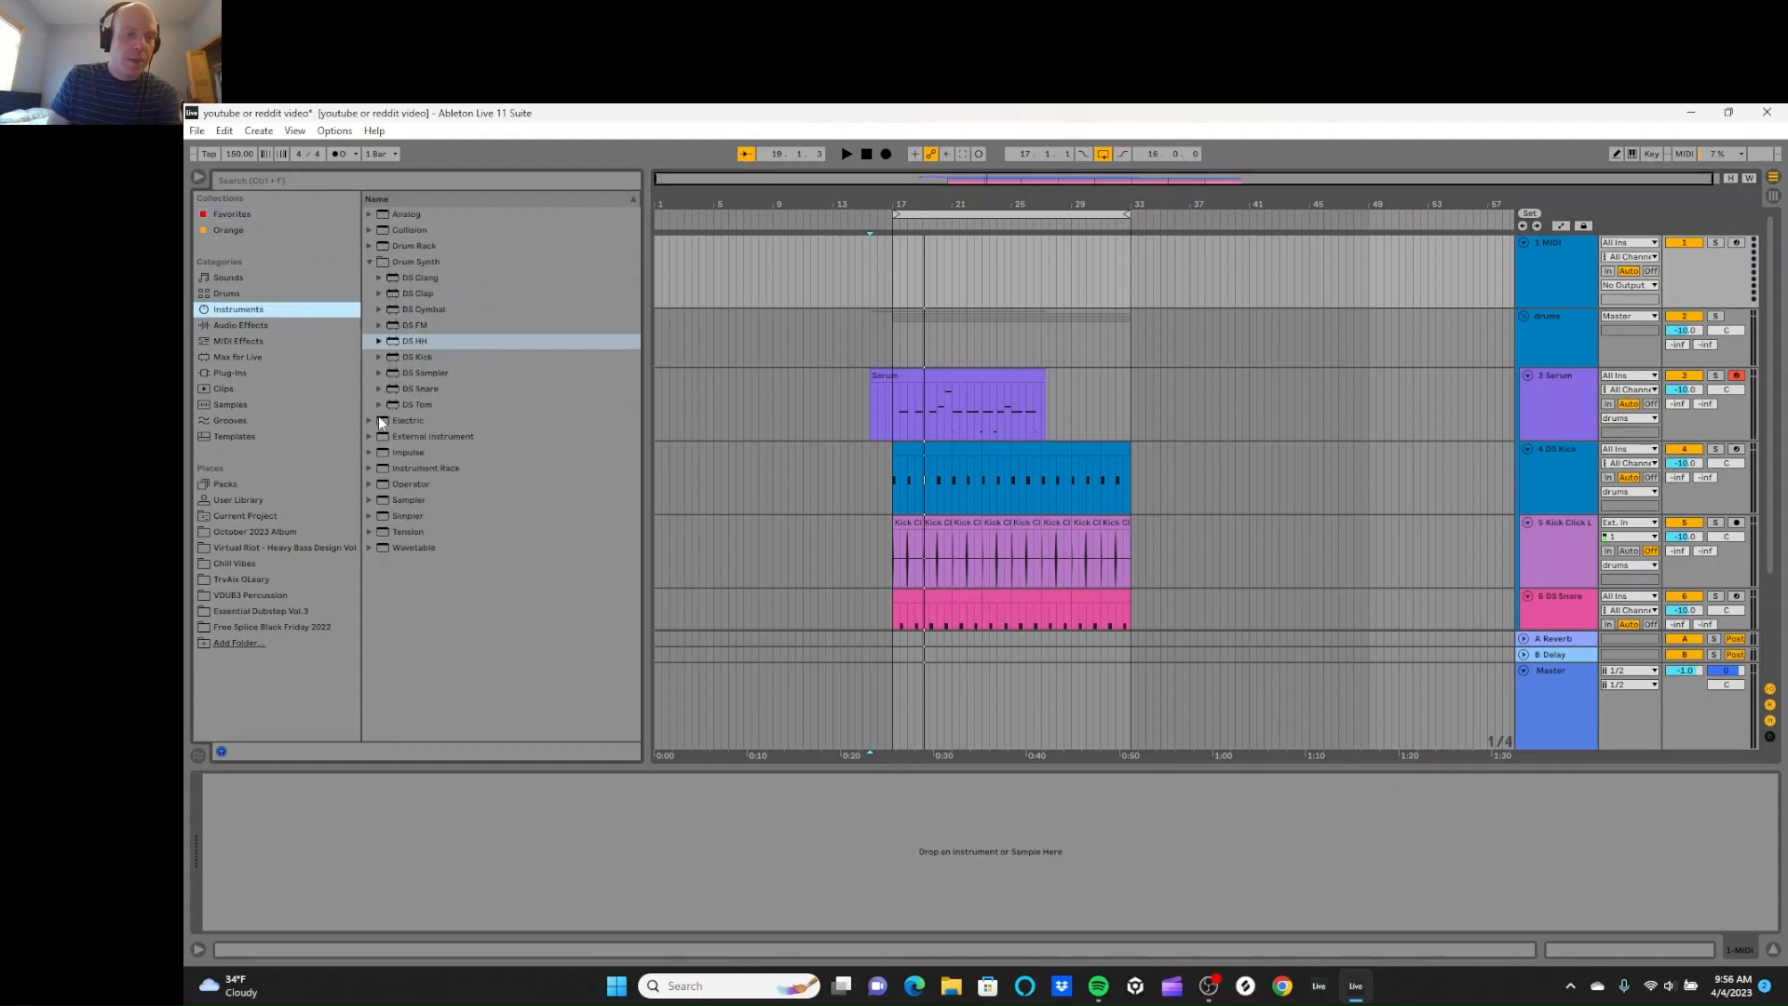
pyautogui.click(371, 542)
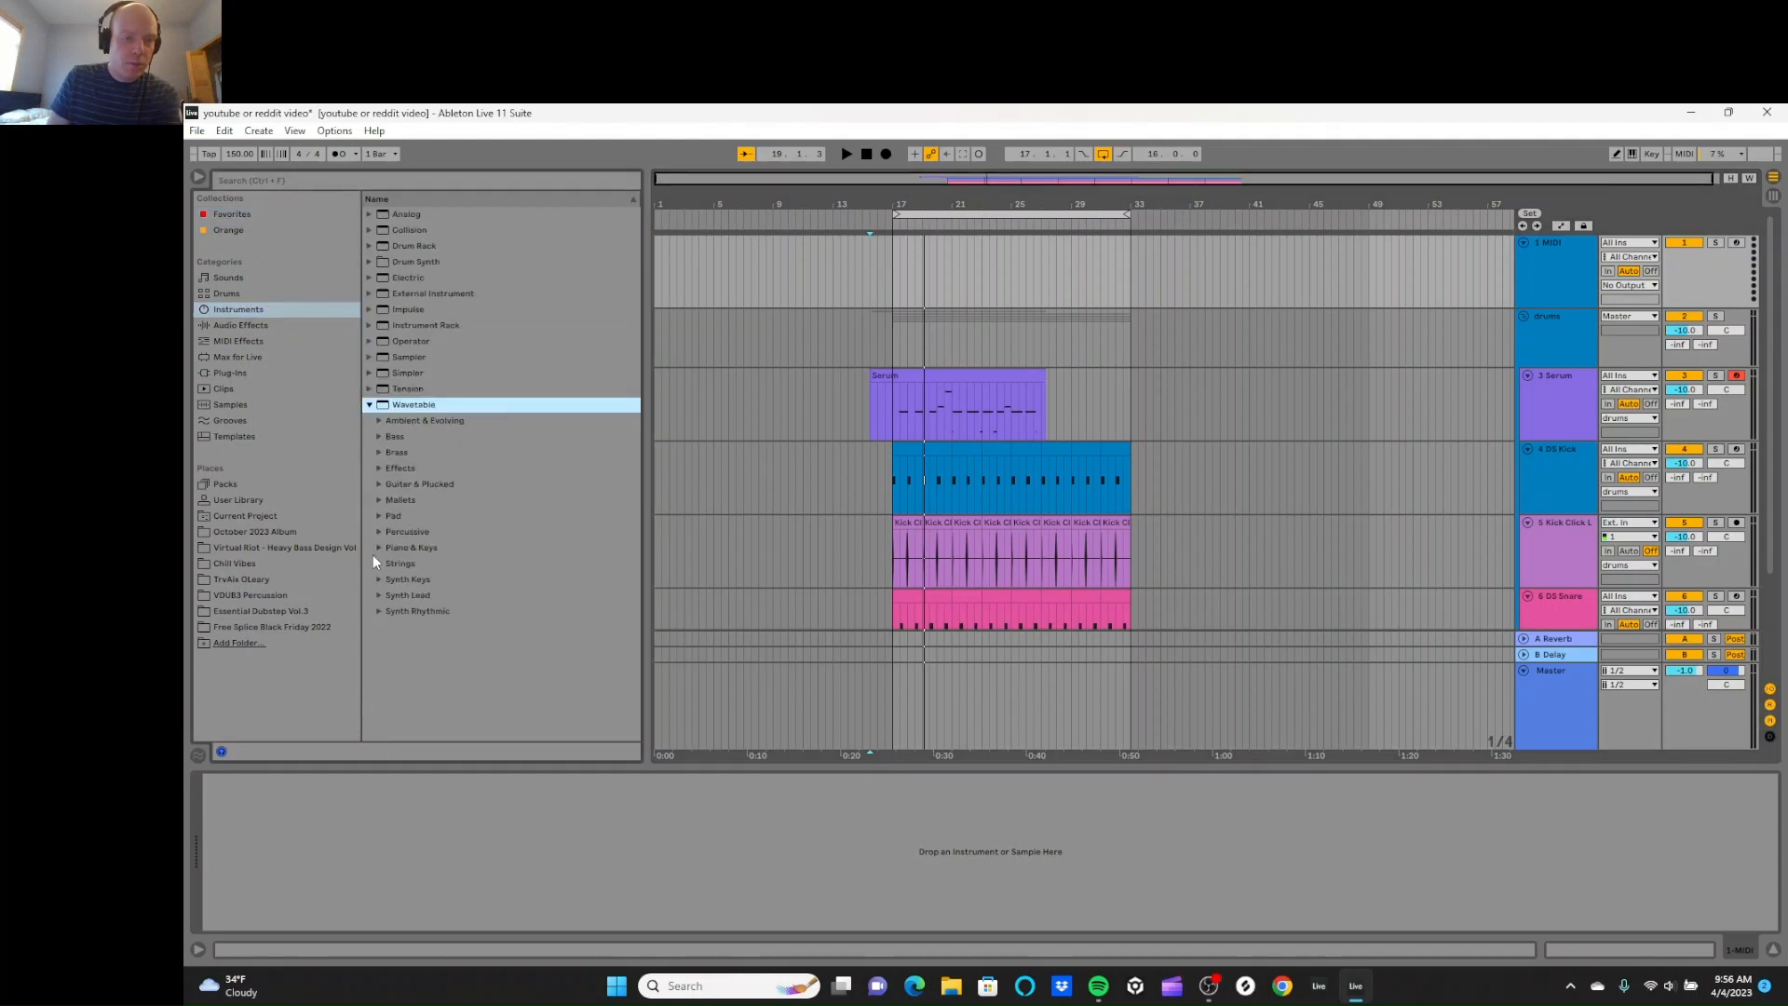
pyautogui.click(372, 554)
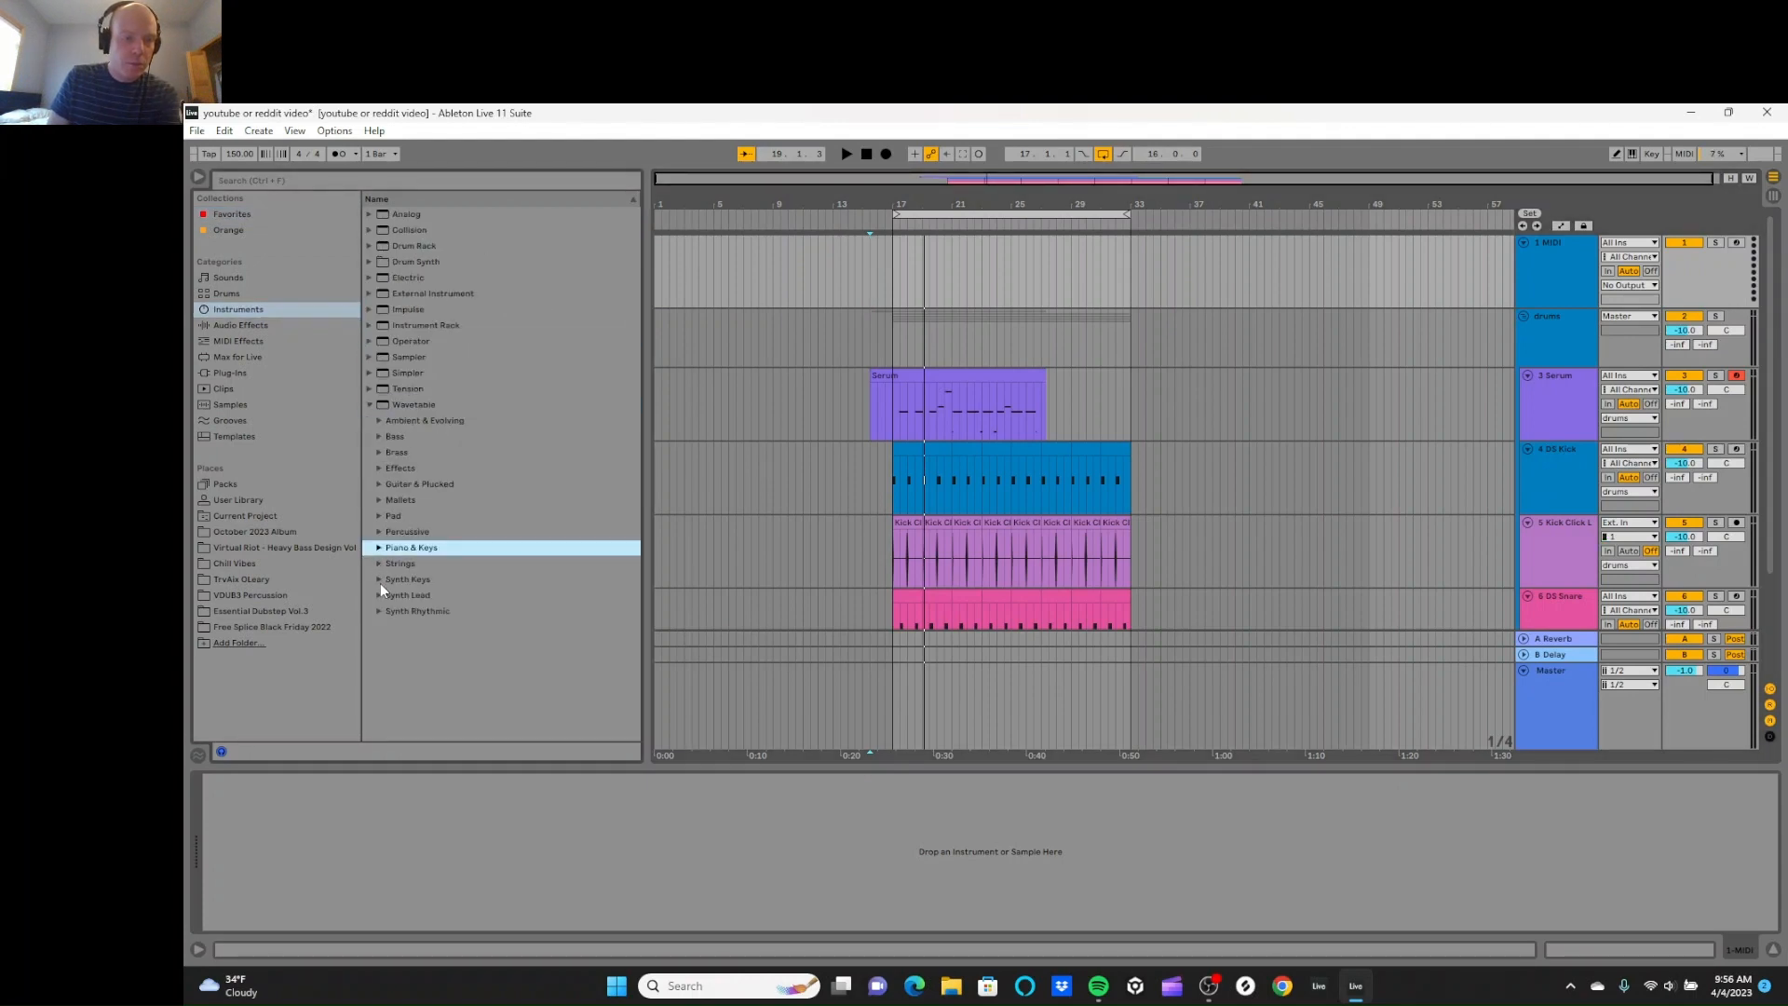
pyautogui.click(380, 581)
pyautogui.click(427, 625)
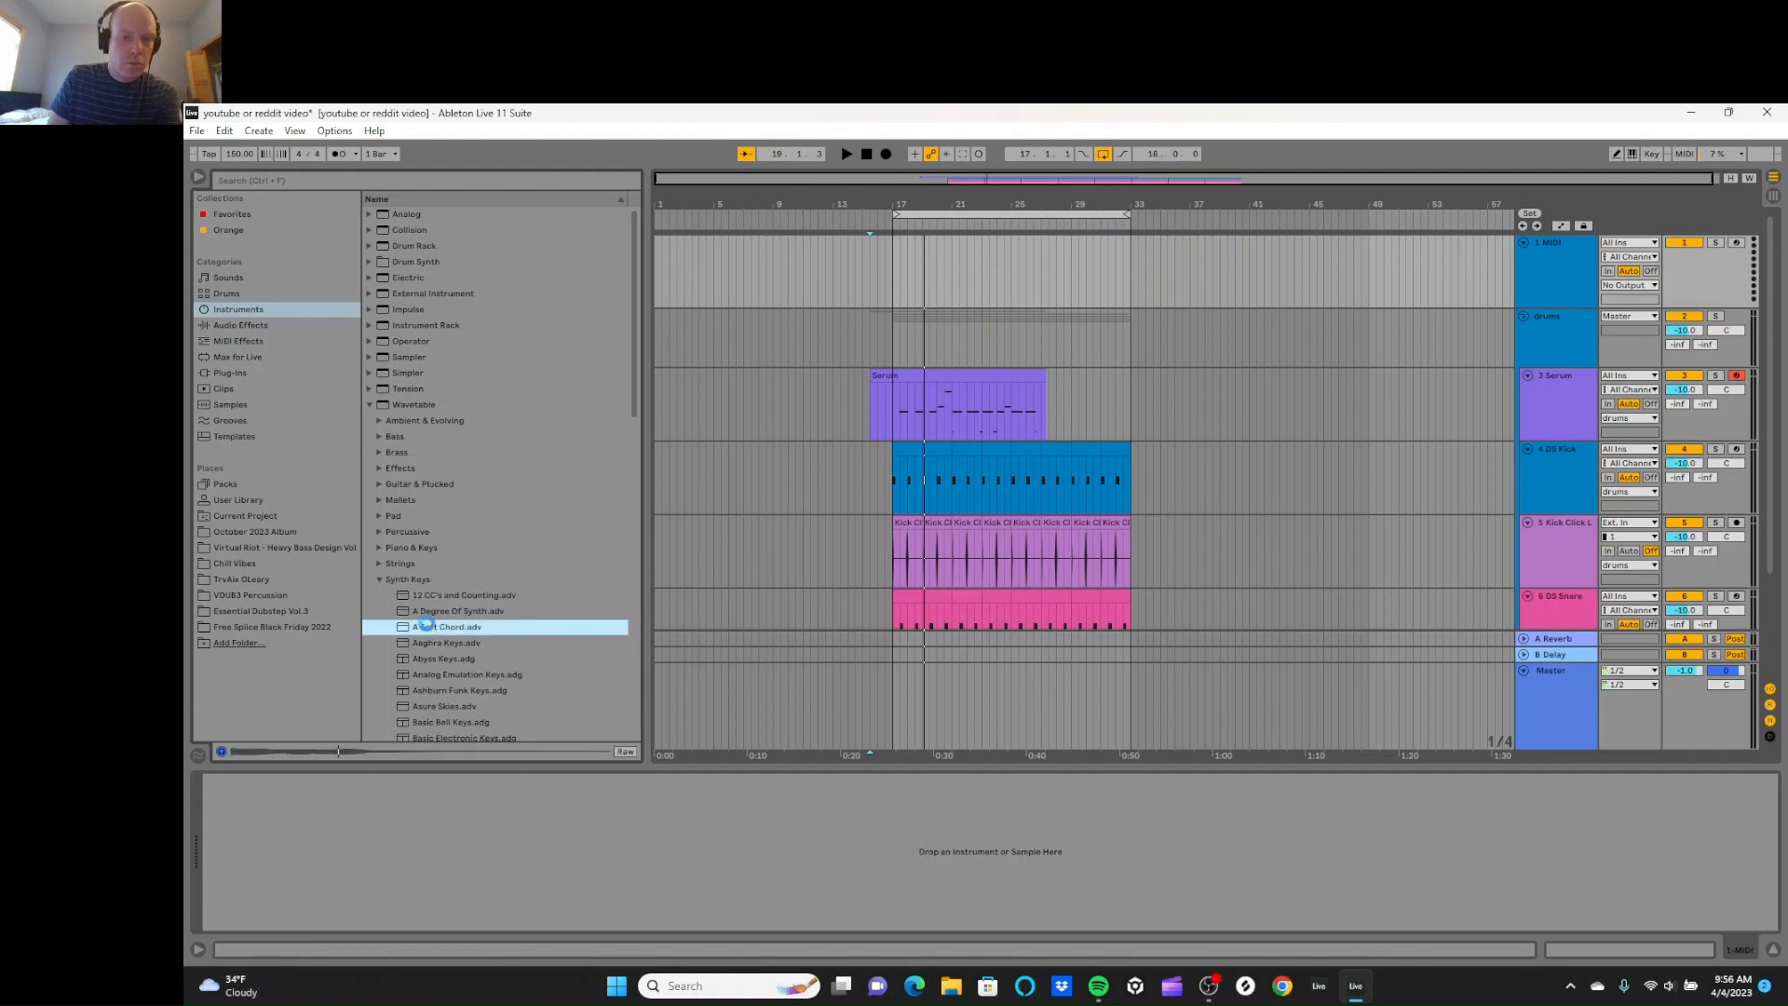
pyautogui.doubleClick(427, 625)
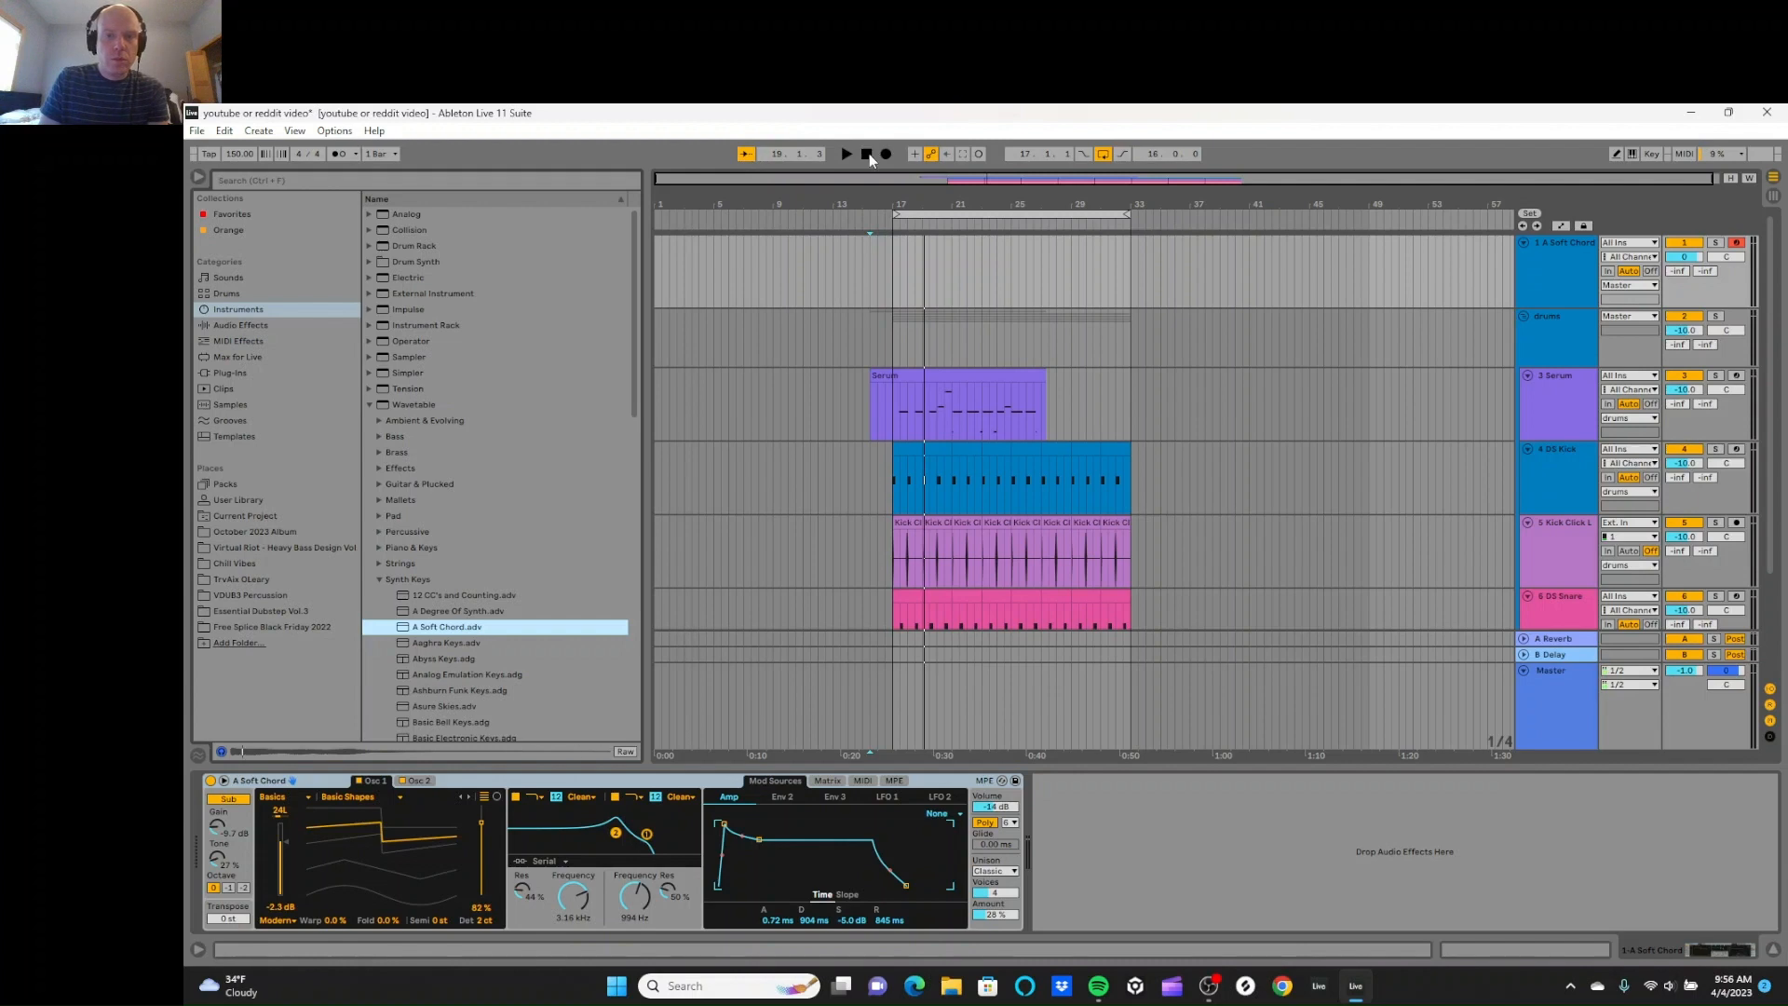
# Step: Place the insert marker at bar 15 on the A Soft Chord track and turn on the metronome
pyautogui.click(842, 415)
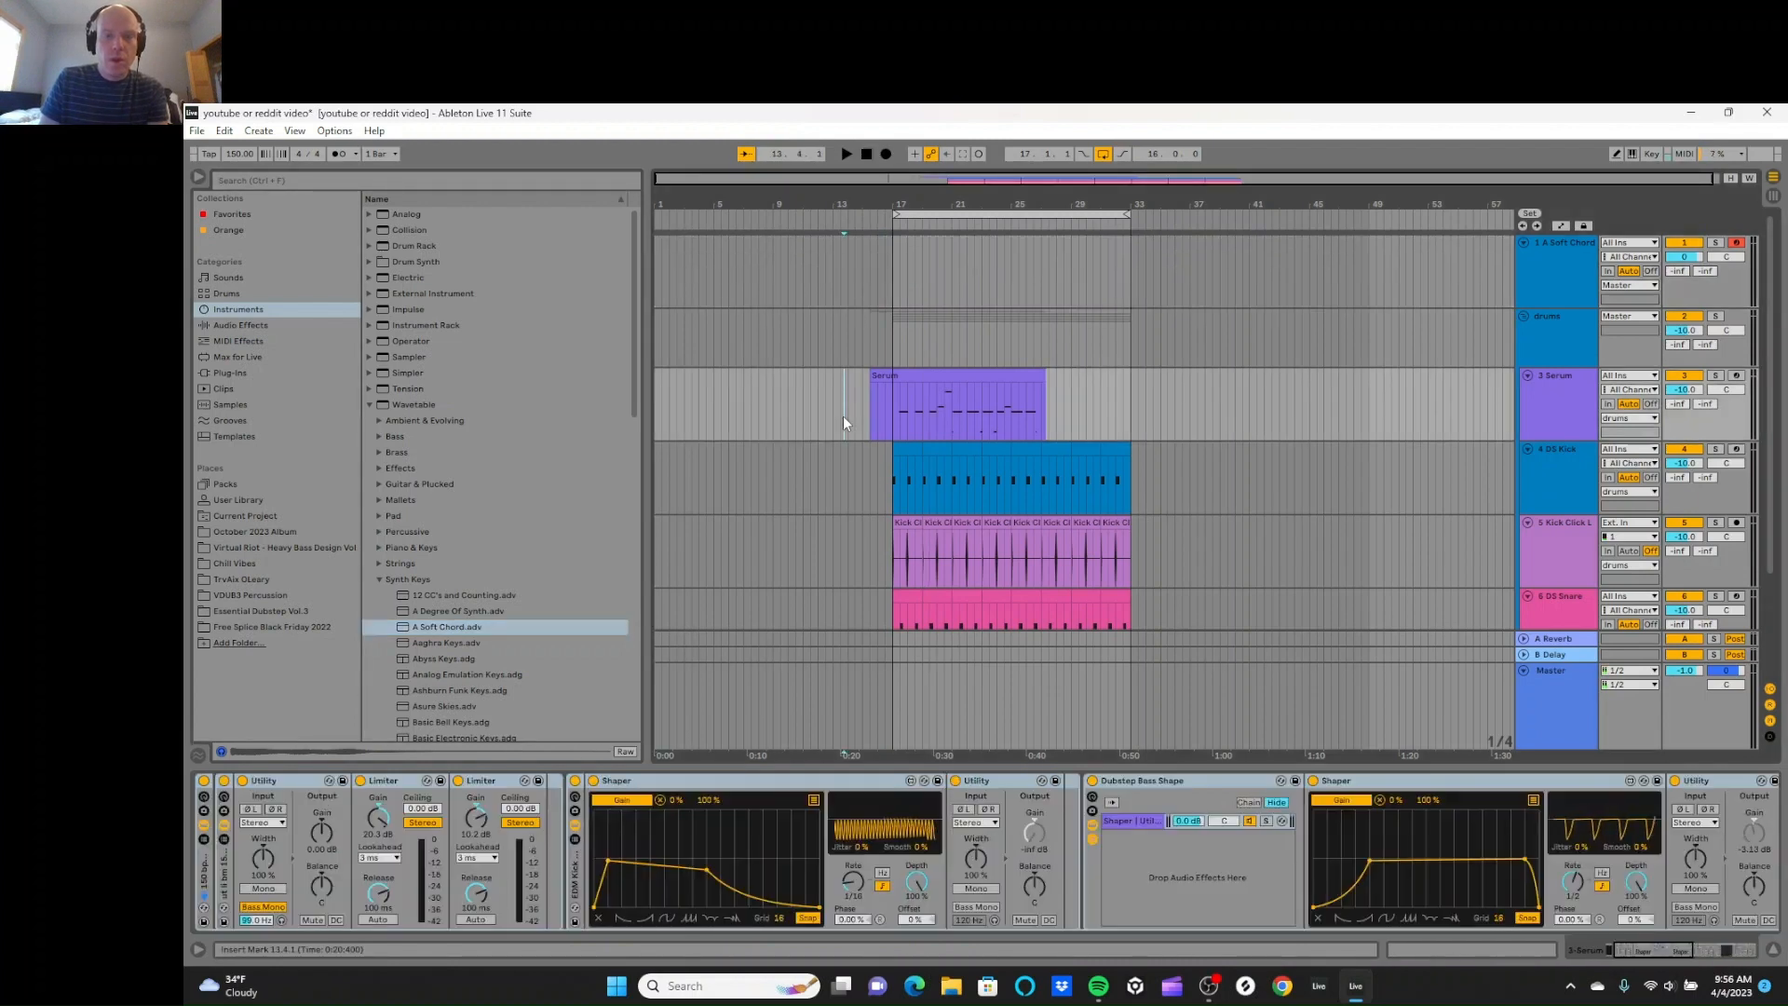
pyautogui.click(890, 282)
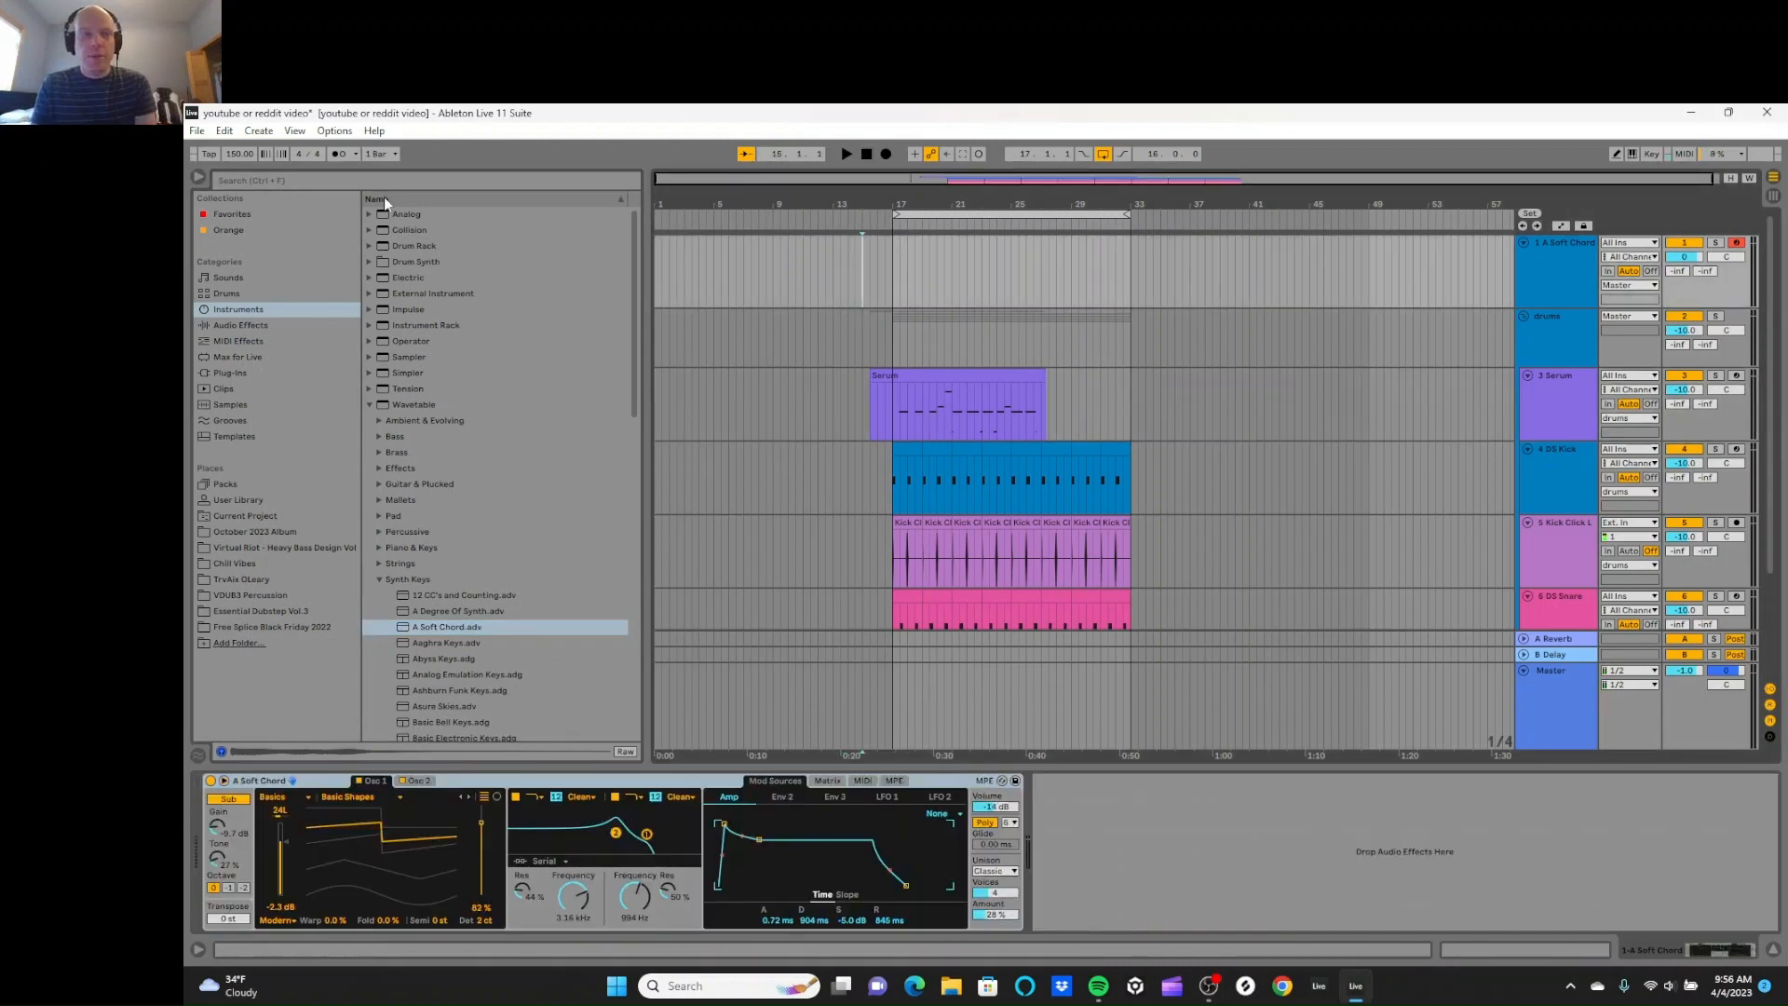
pyautogui.click(342, 154)
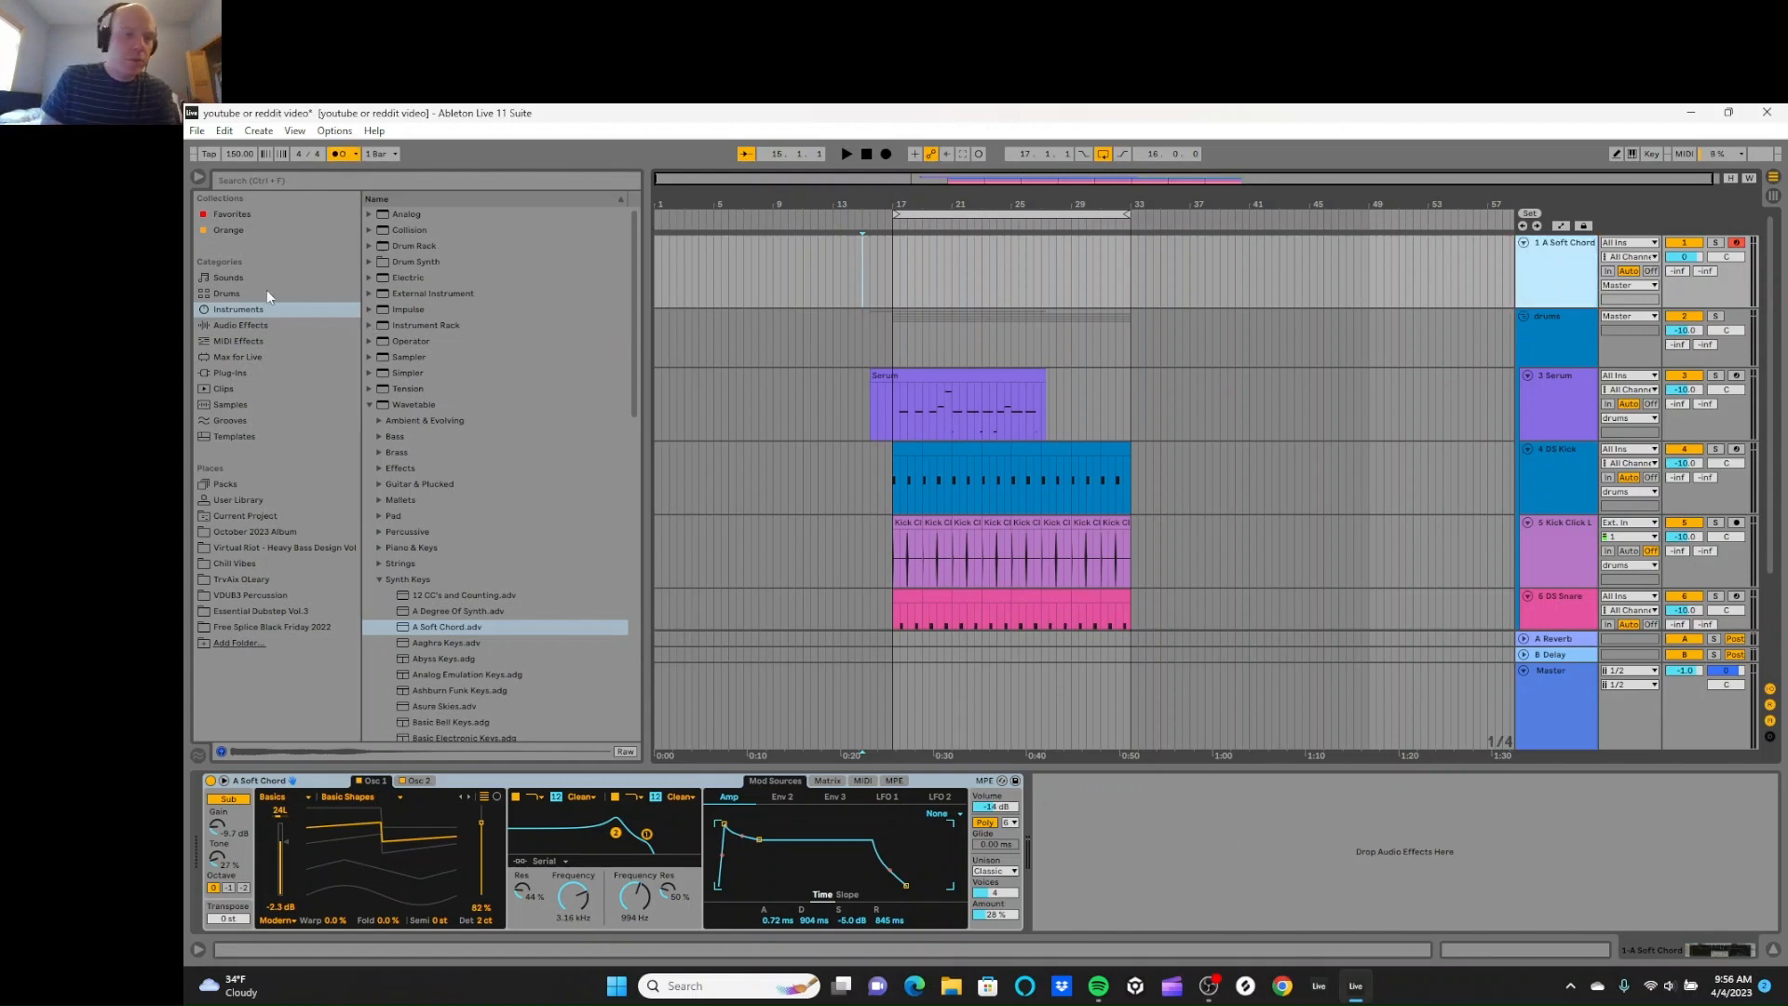
# Step: Lower the A Soft Chord track's volume and add the favorite rack "ut li bm 150 bpm.adg" after its Wavetable
pyautogui.click(1705, 260)
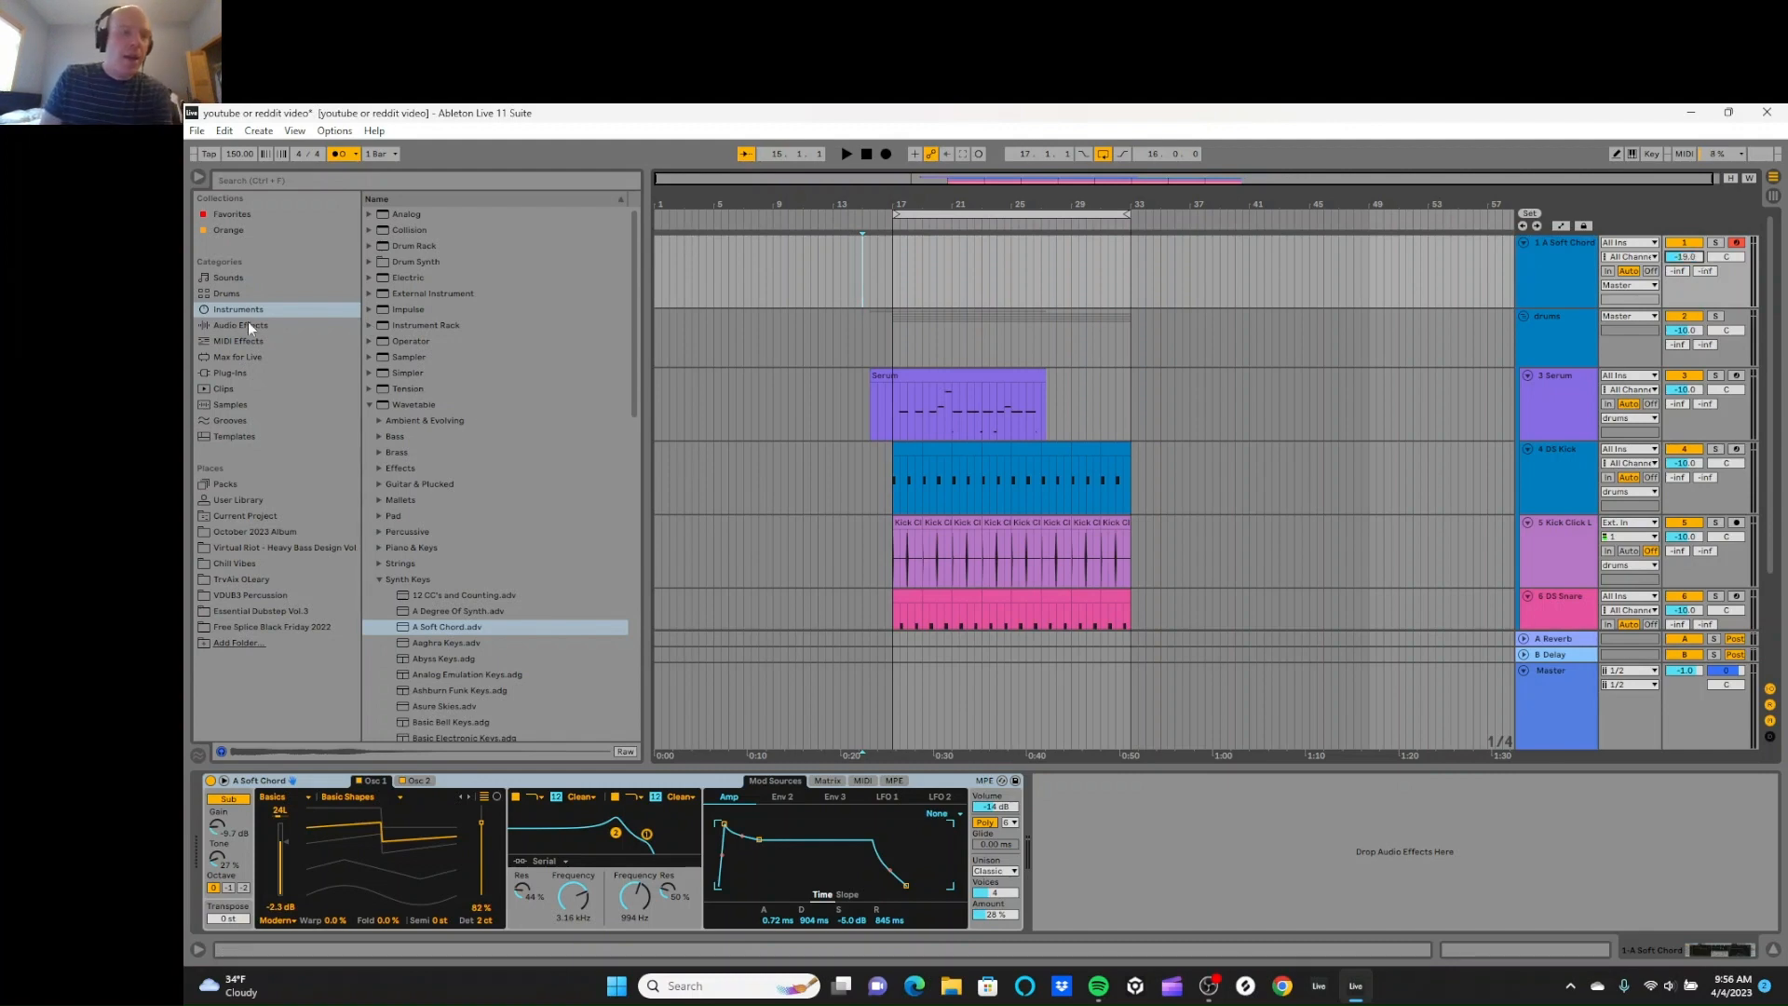
pyautogui.click(257, 216)
pyautogui.doubleClick(422, 373)
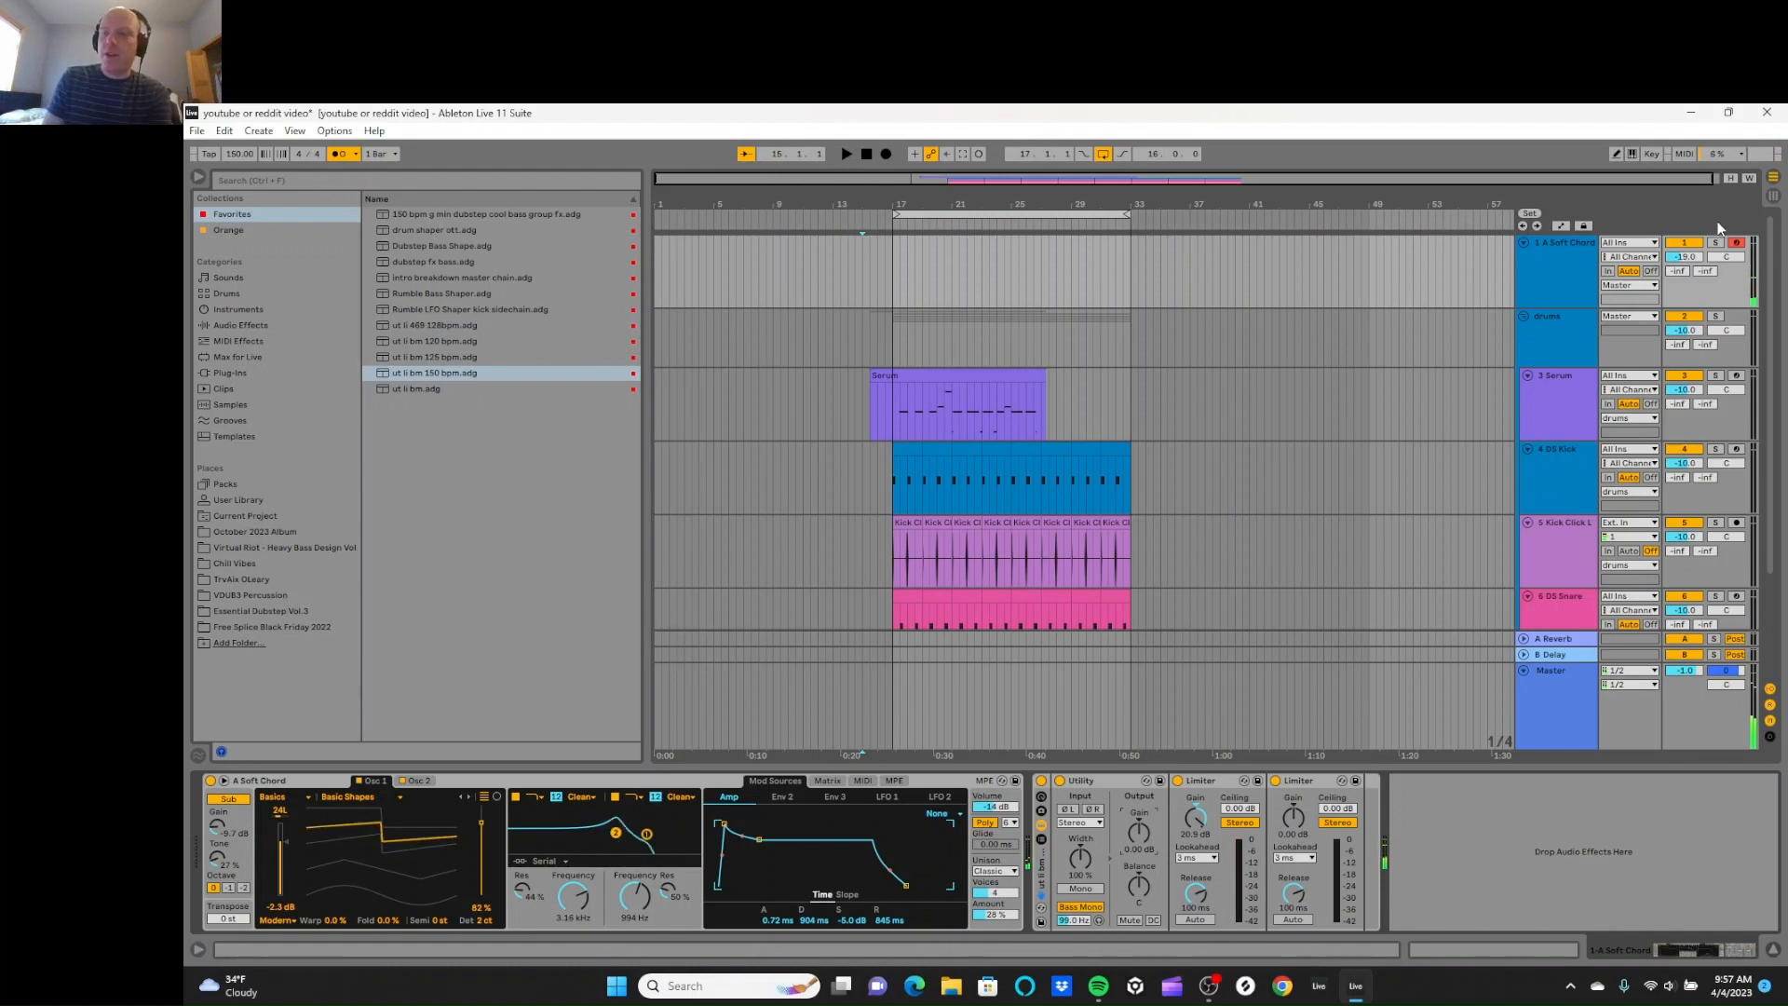
# Step: Record a MIDI chord part about 16 bars long on the A Soft Chord track, starting at bar 16
pyautogui.click(877, 272)
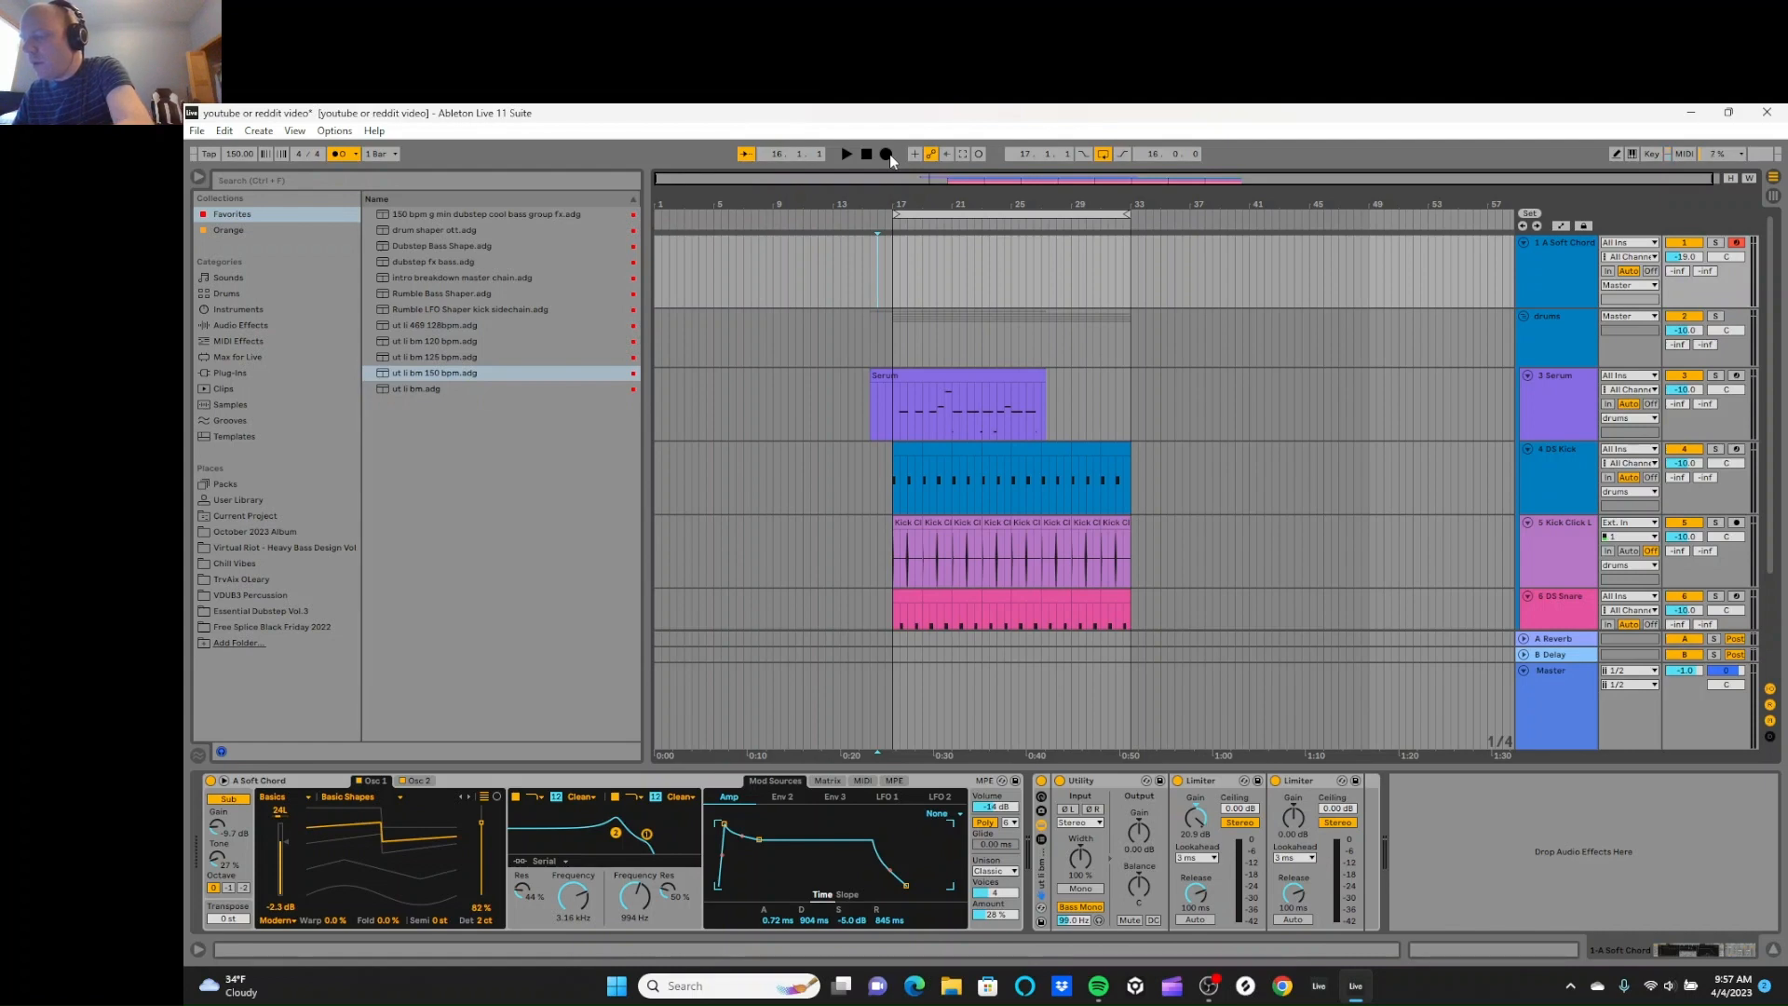
pyautogui.scroll(-2, 1672, 529)
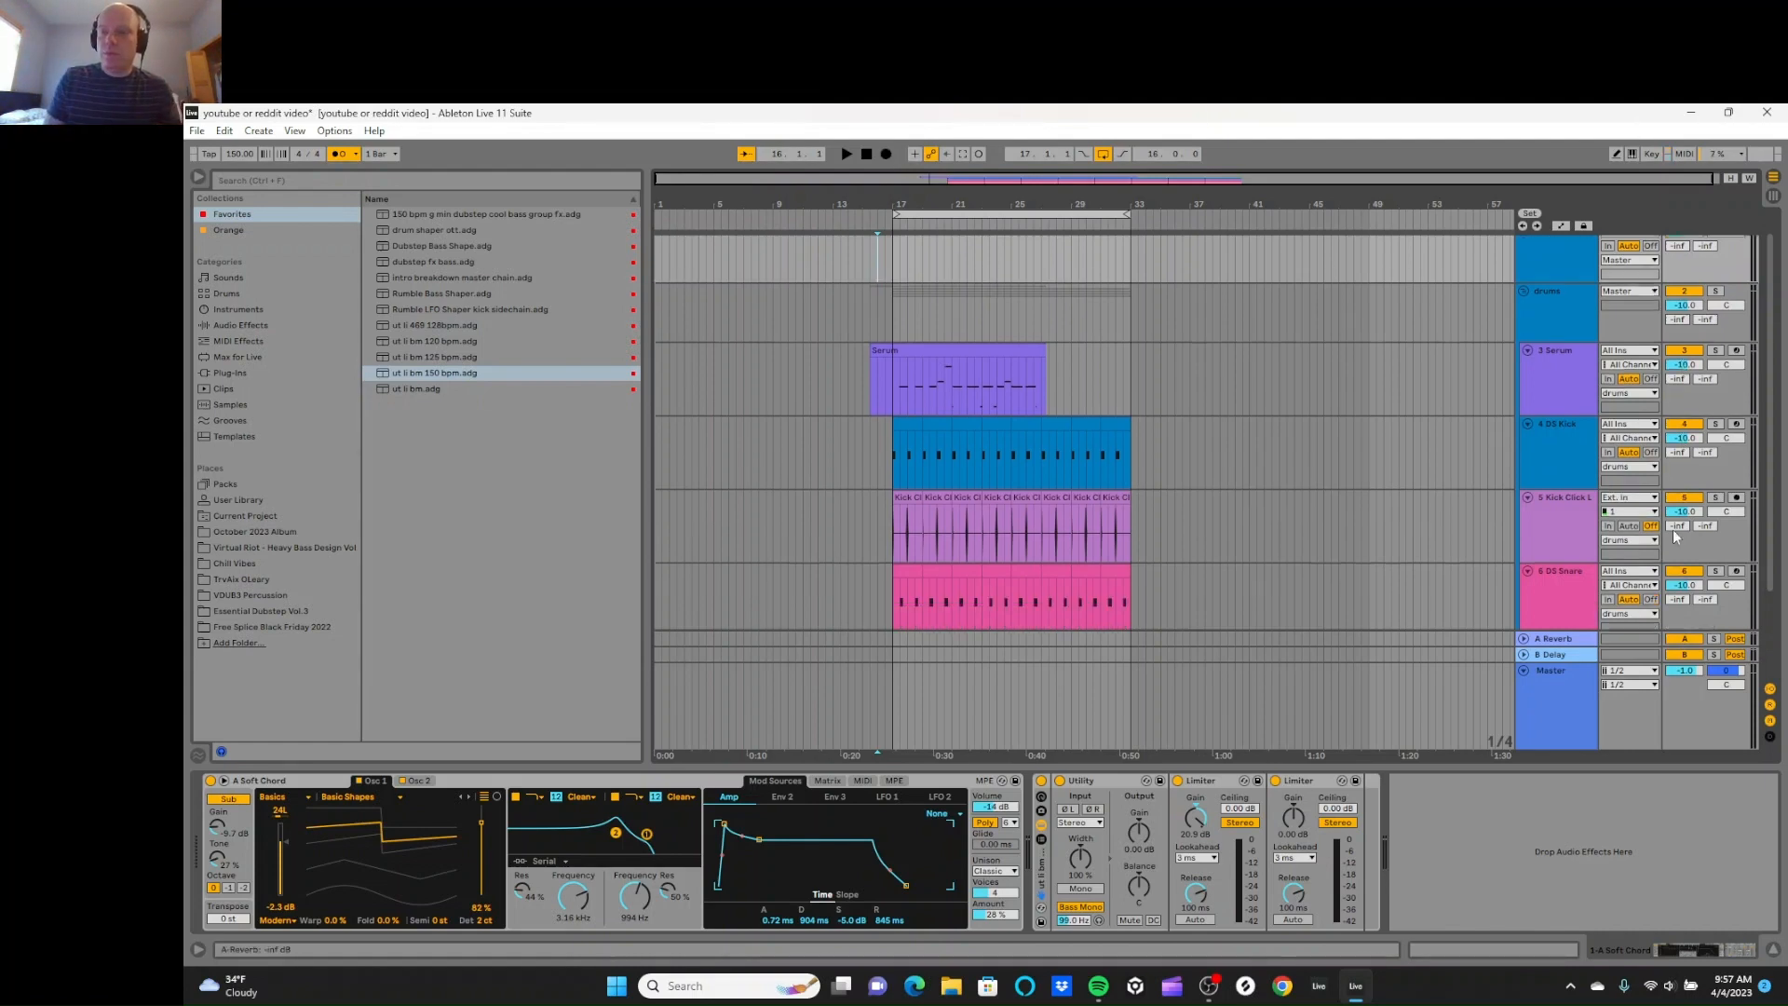
pyautogui.scroll(2, 1591, 324)
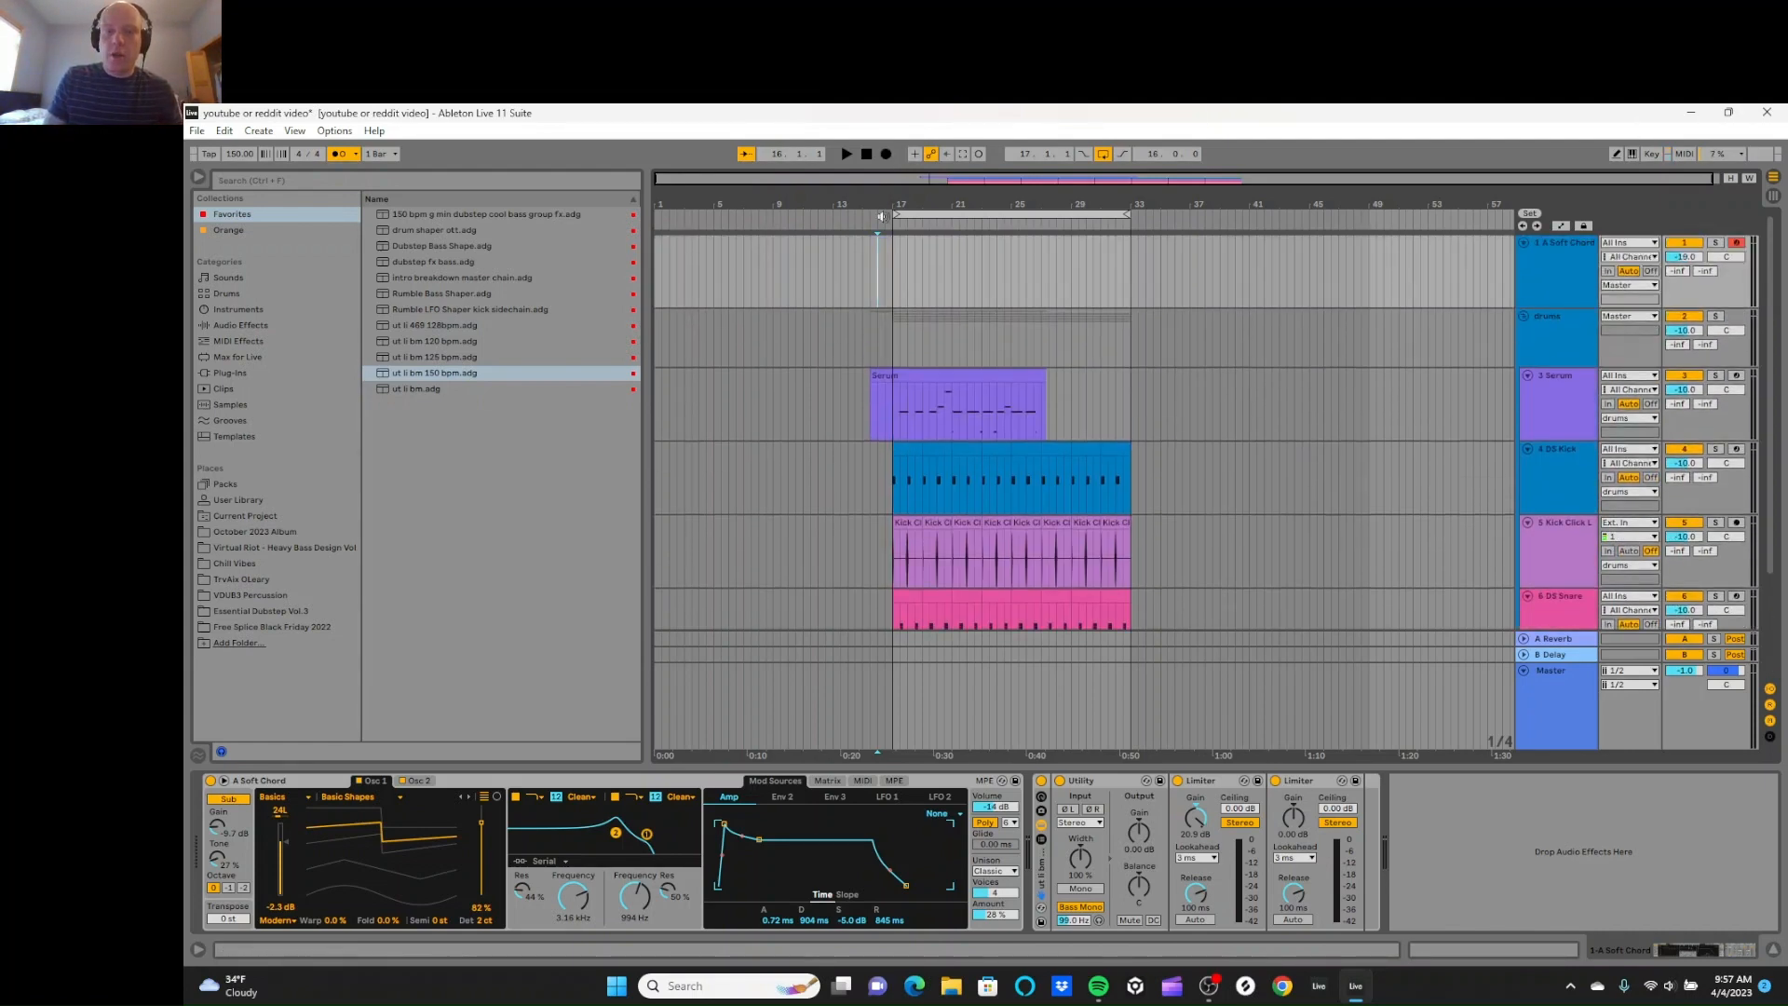
pyautogui.click(886, 158)
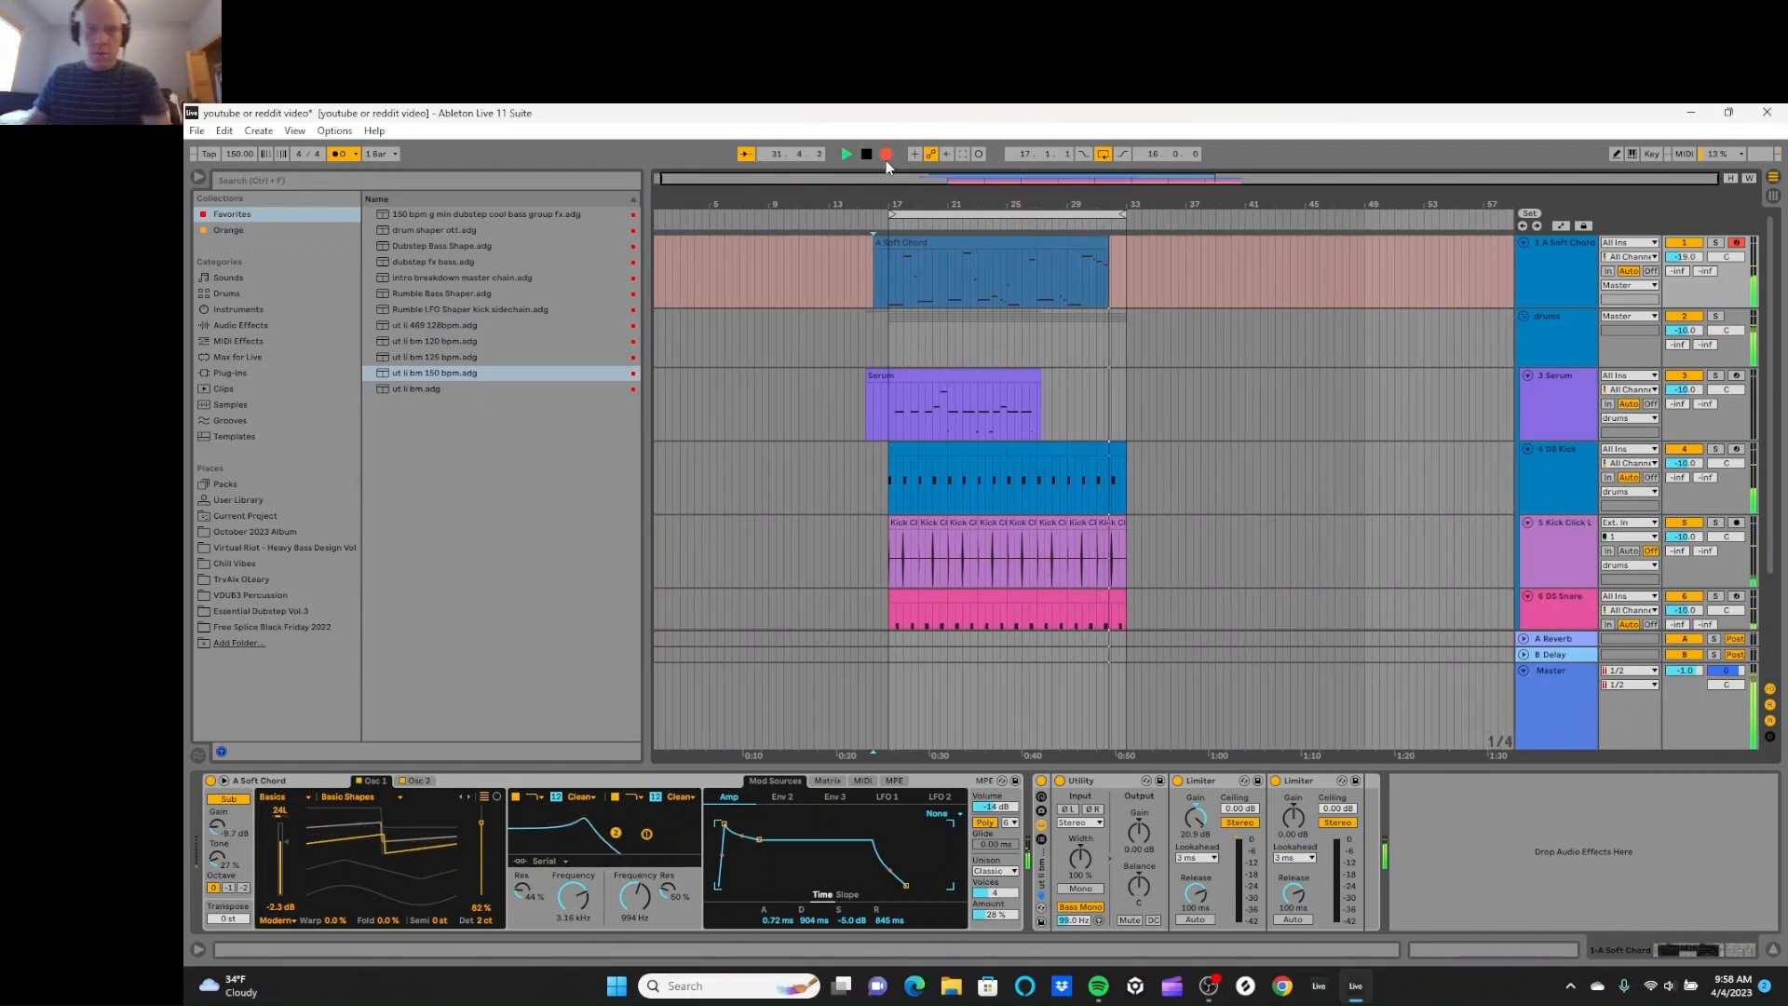
pyautogui.click(867, 154)
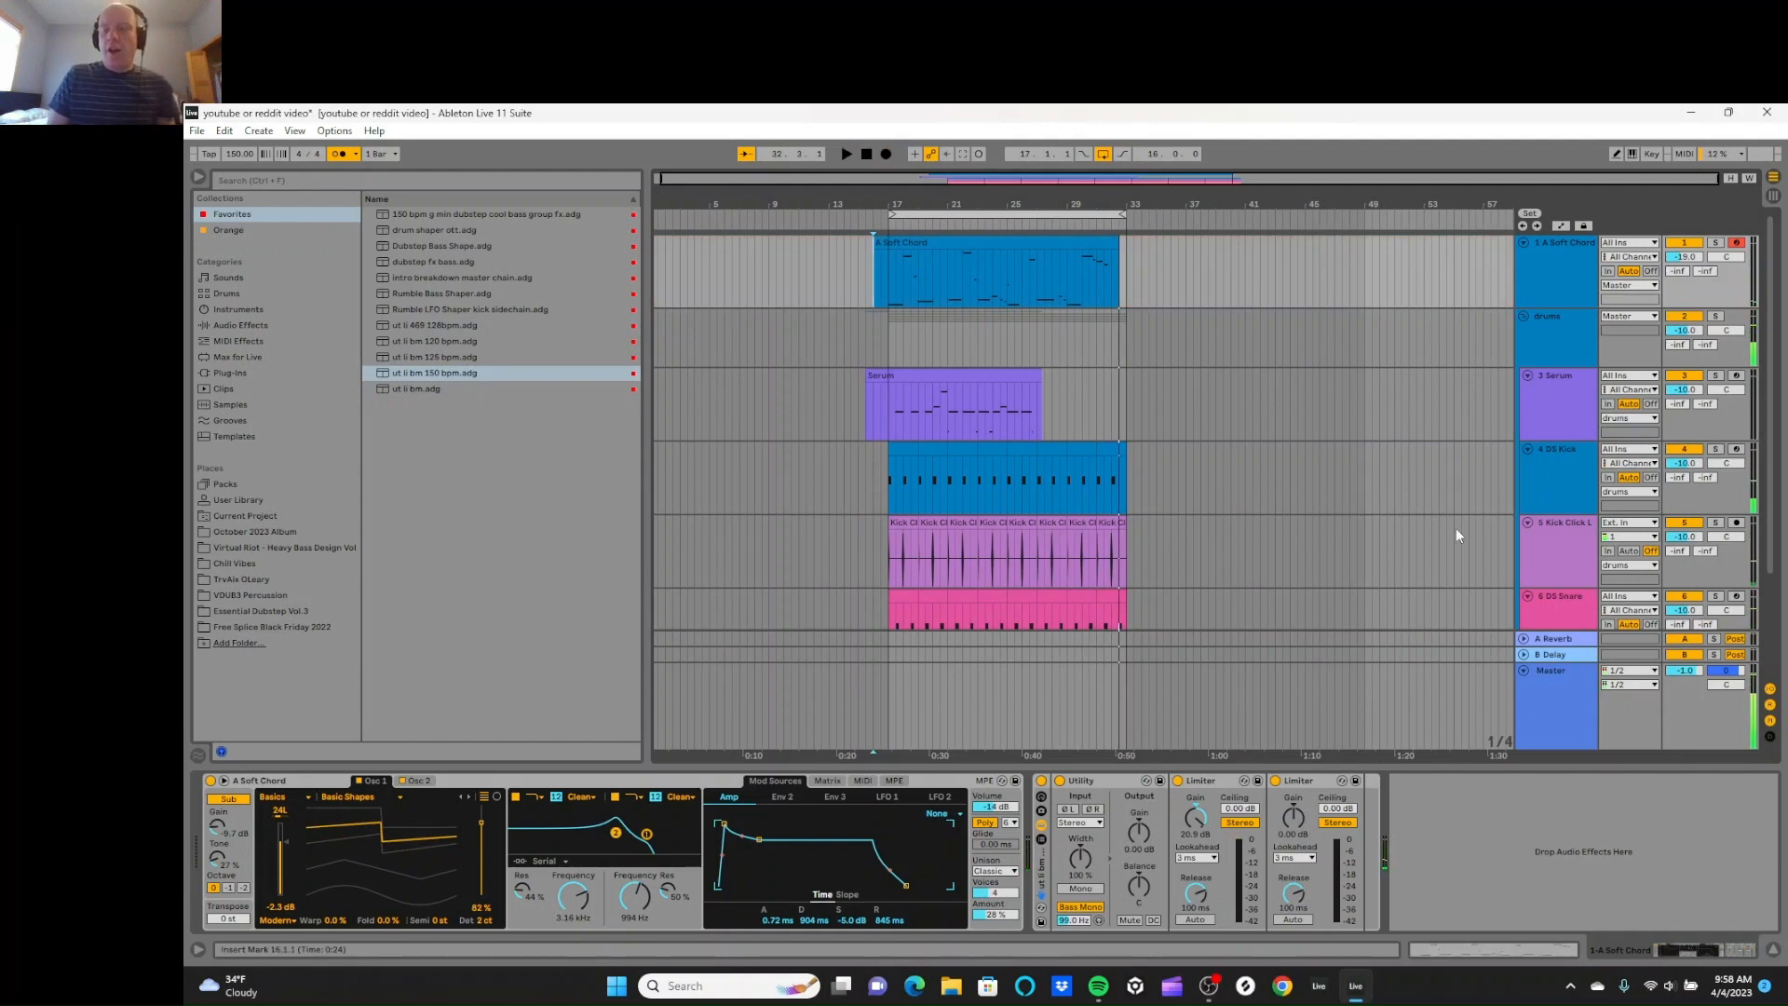
# Step: Play back the arrangement from bar 16 with the Master track's devices shown, adjusting the system volume while listening
pyautogui.click(885, 708)
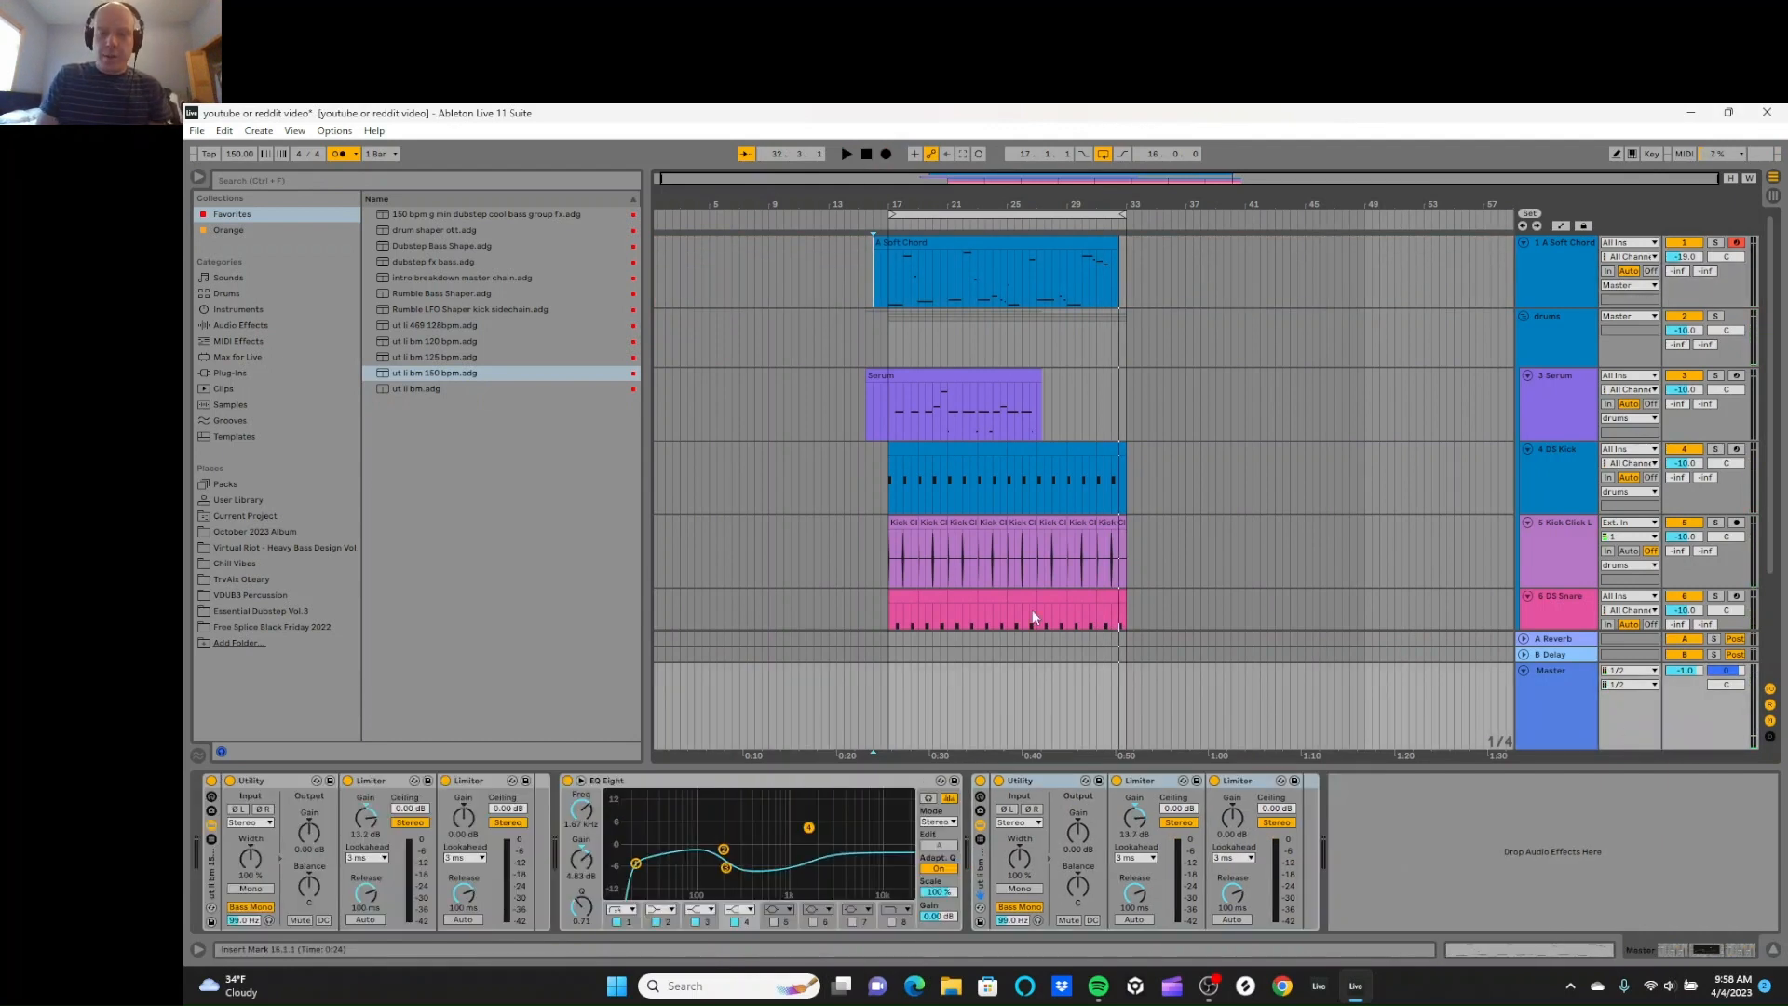
pyautogui.click(847, 155)
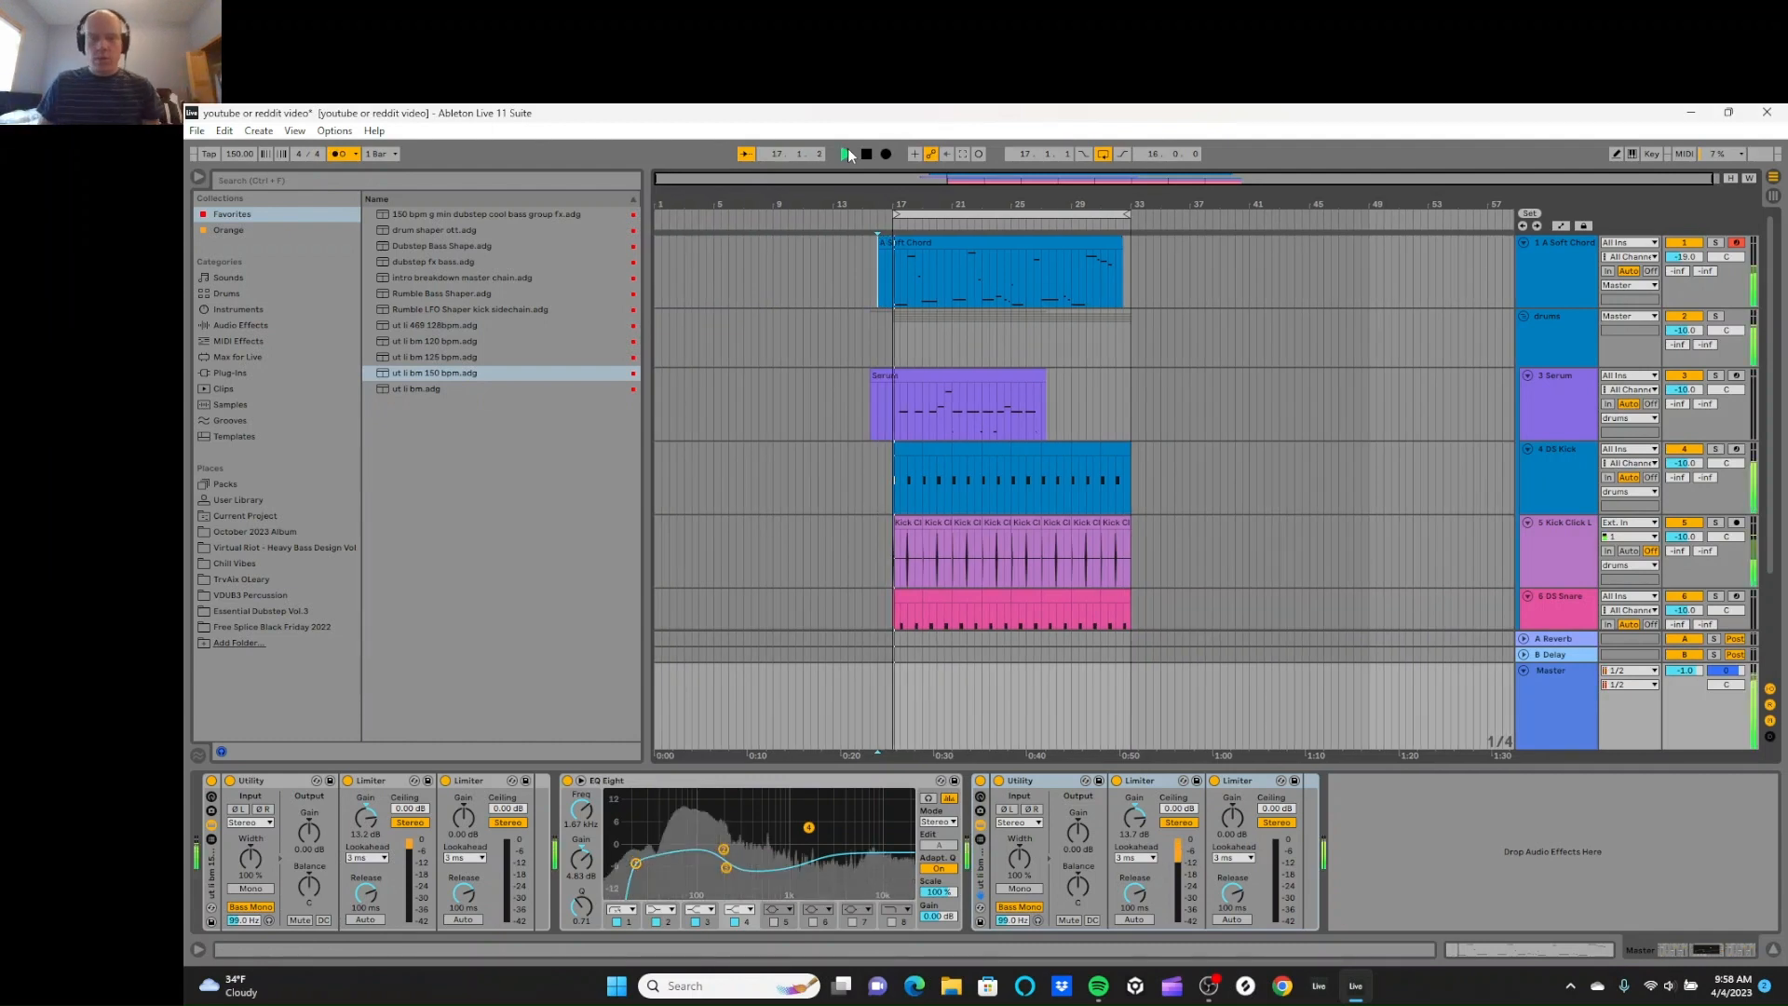
pyautogui.press('XF86AudioLowerVolume')
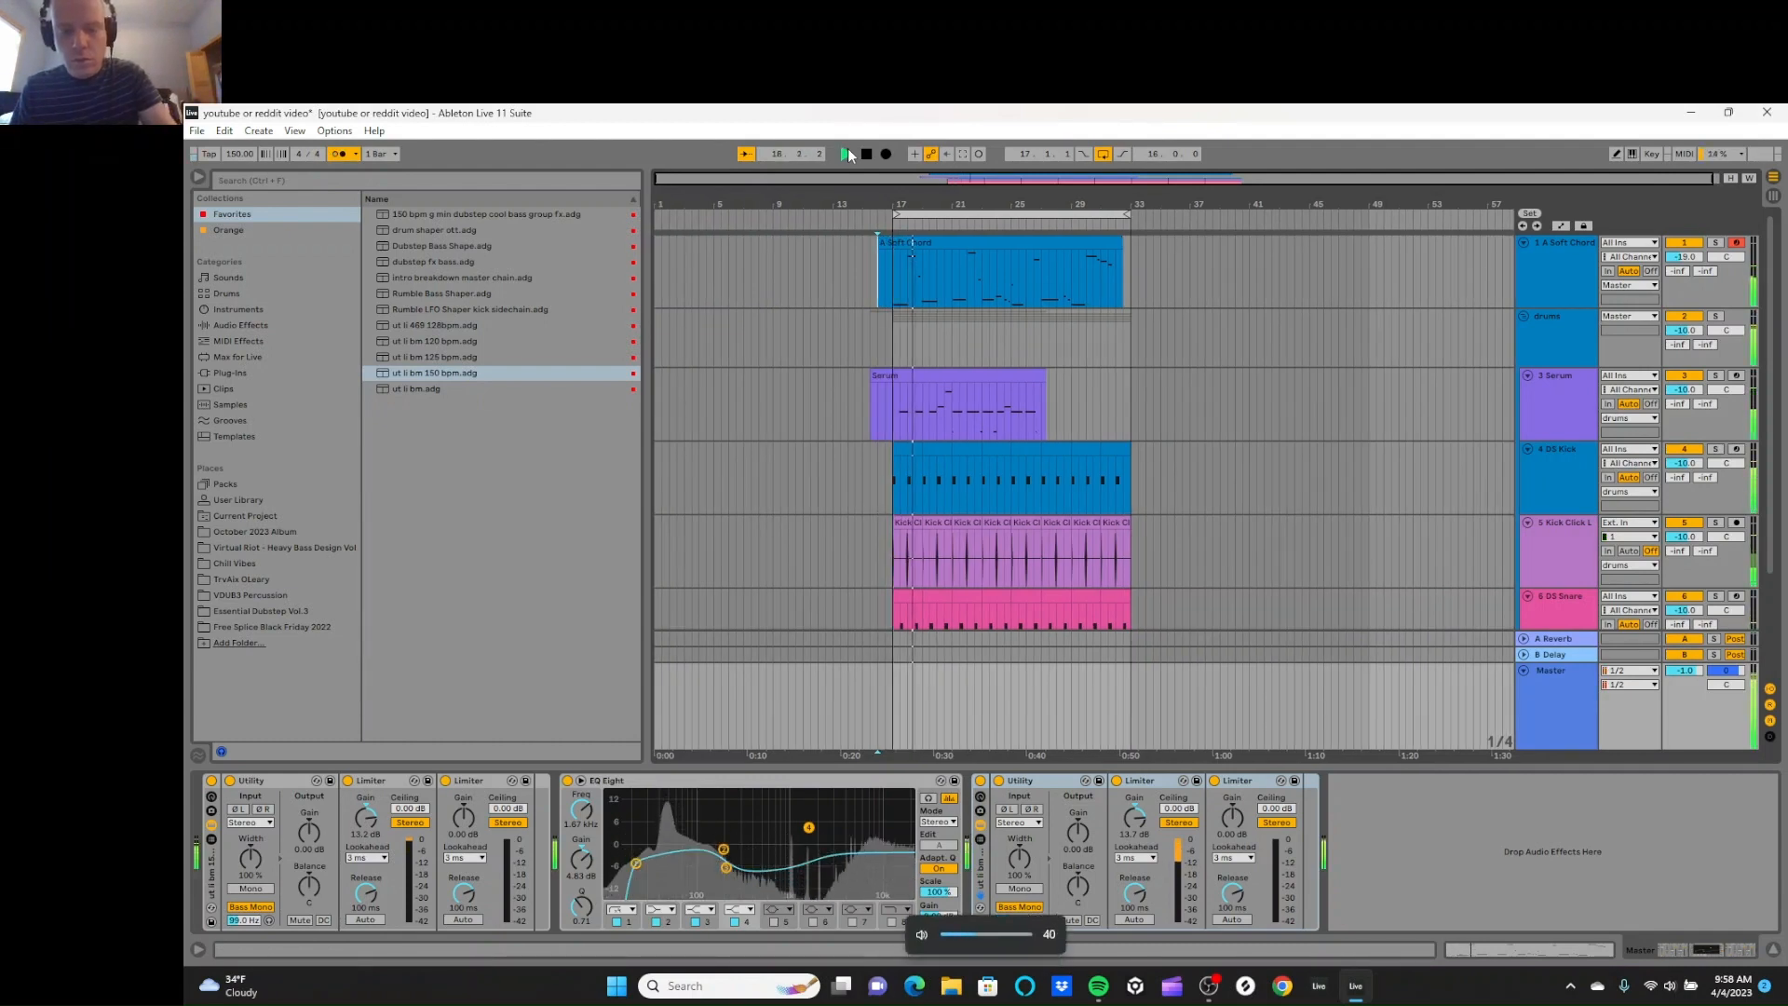
pyautogui.press('XF86AudioRaiseVolume')
pyautogui.press('XF86AudioRaiseVolume')
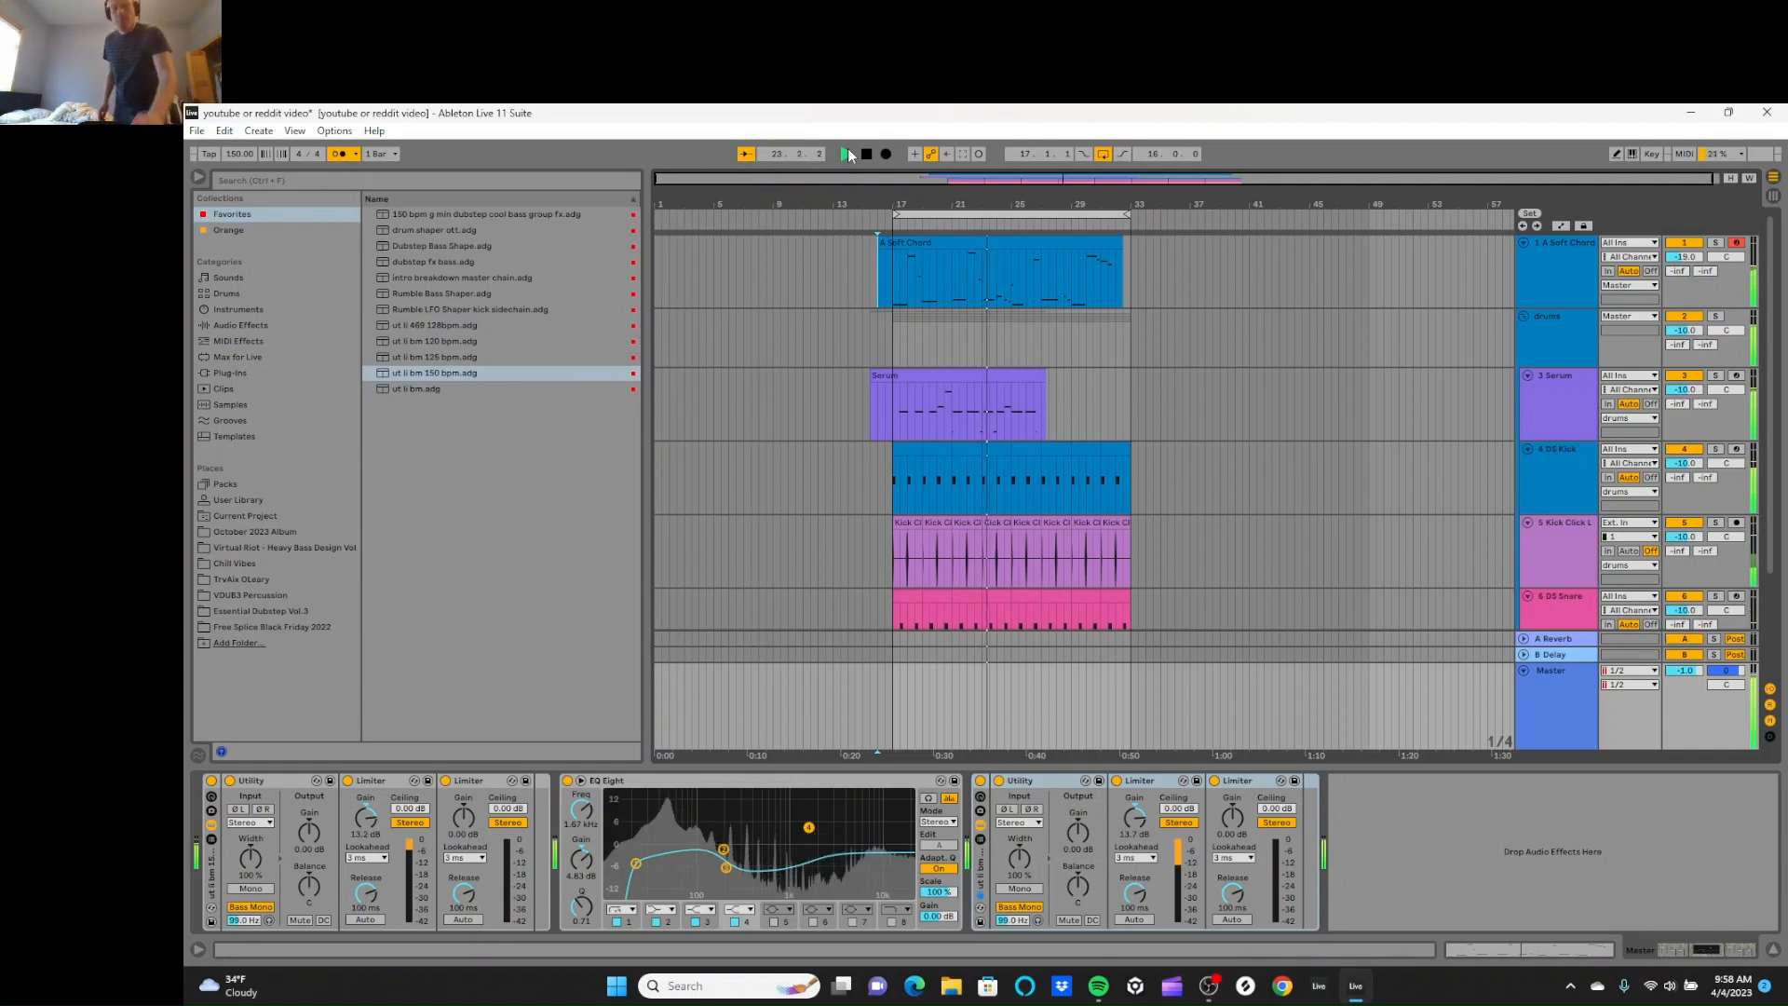
pyautogui.click(847, 153)
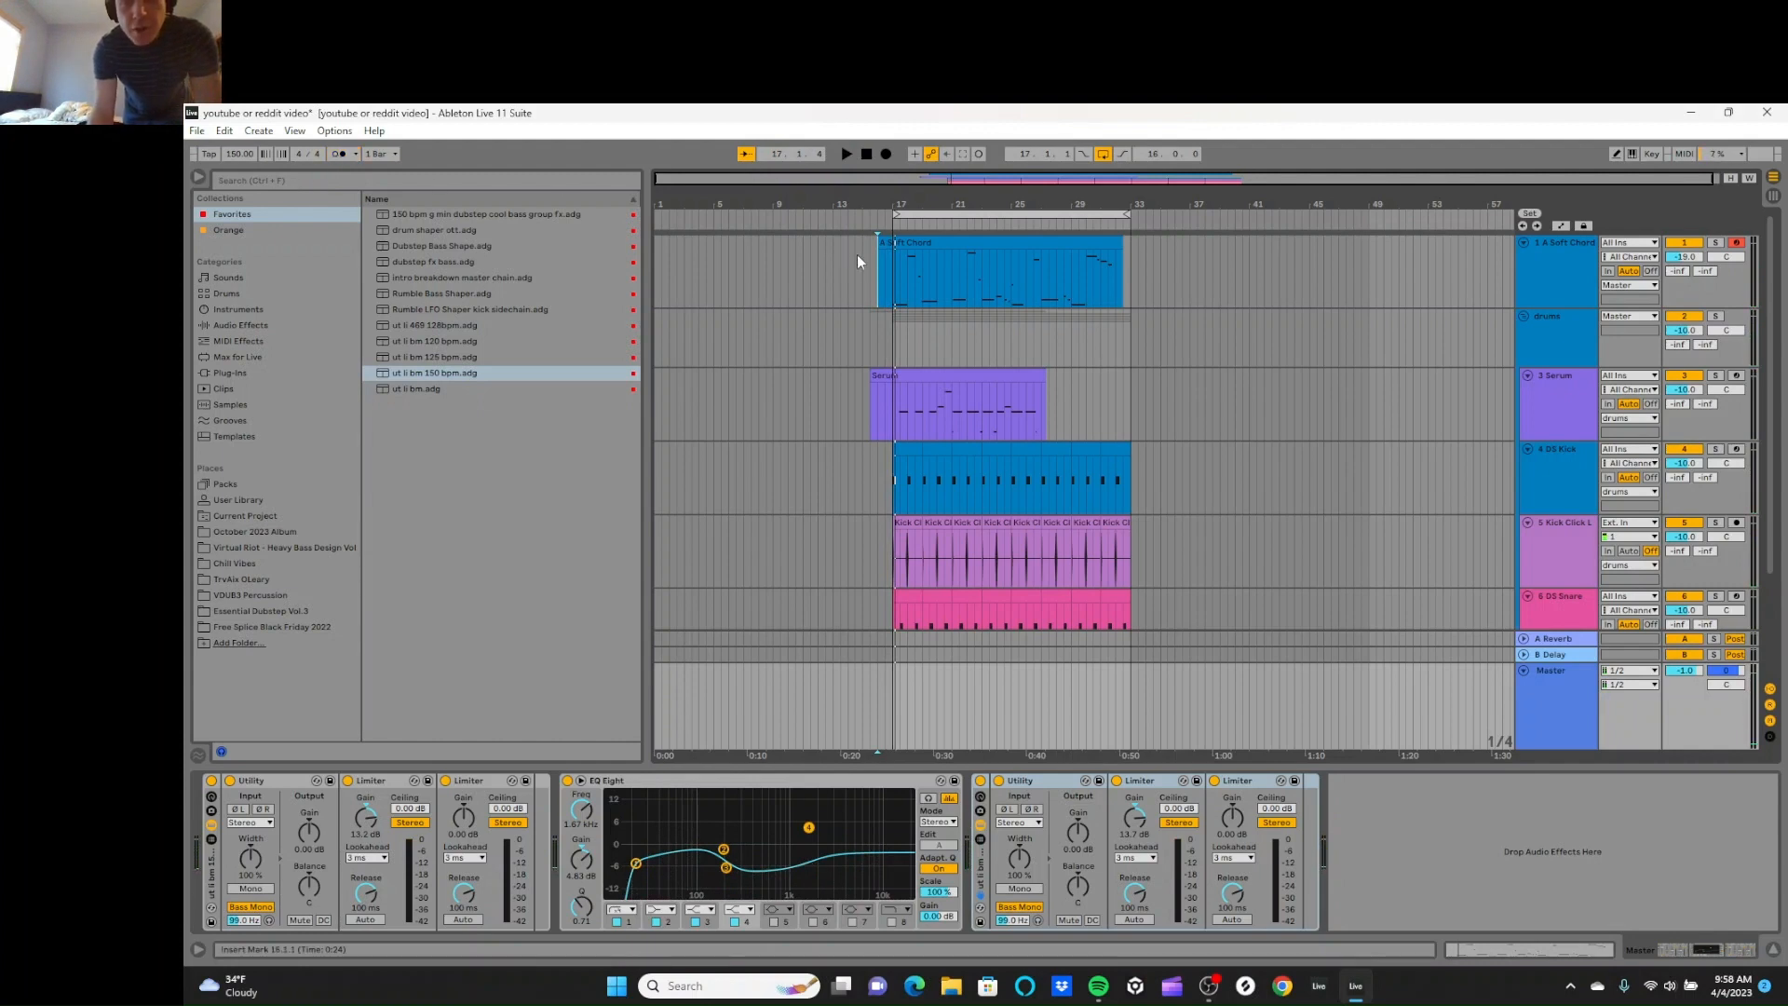
pyautogui.press('space')
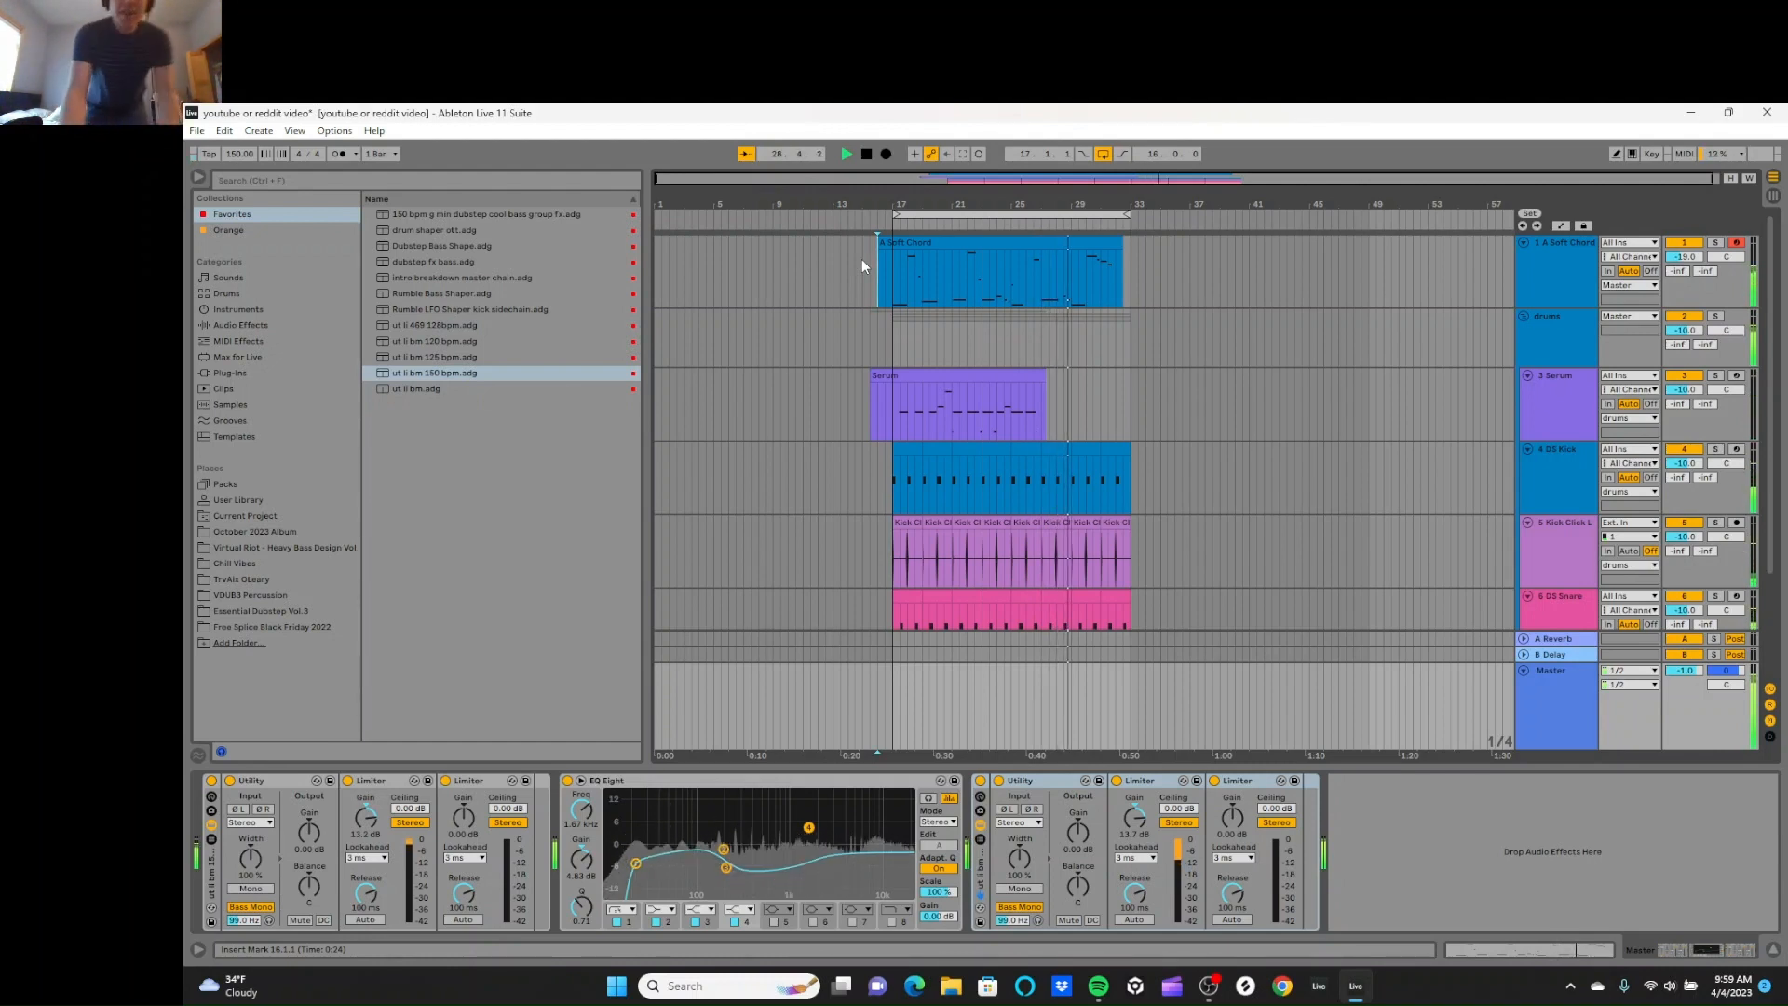
pyautogui.click(865, 154)
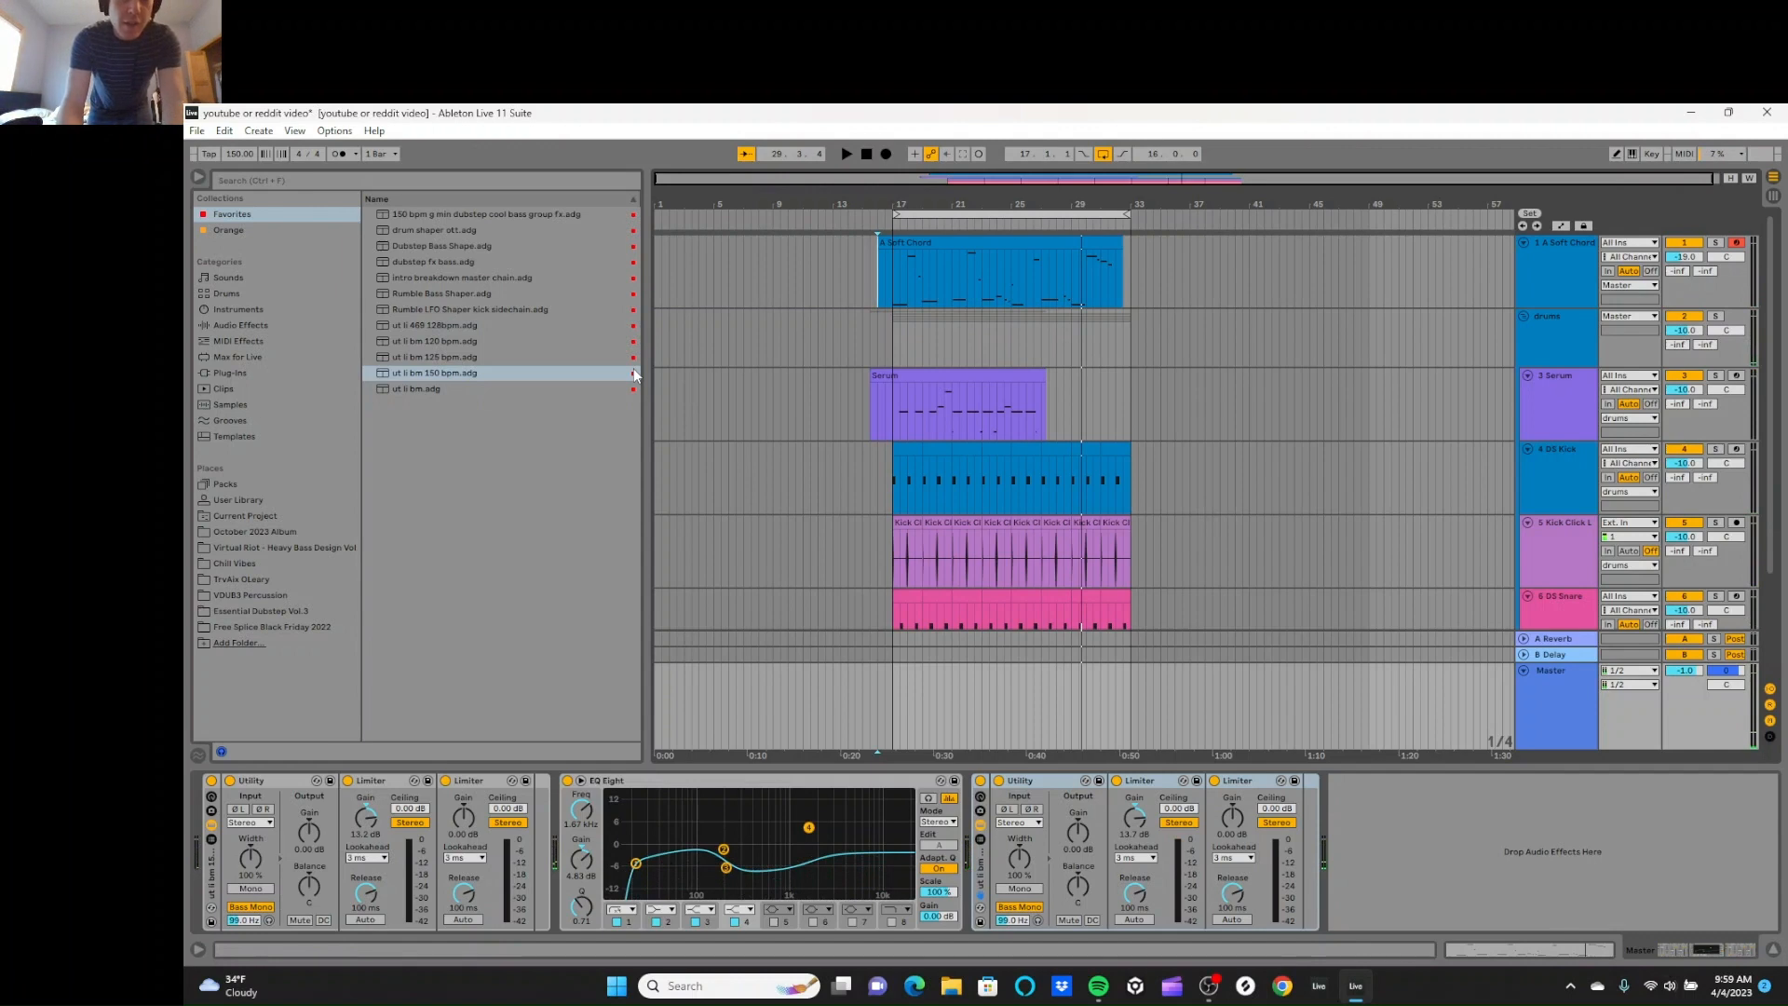
# Step: Save the Live Set and check that the save went through
pyautogui.hotkey('ctrl', 's')
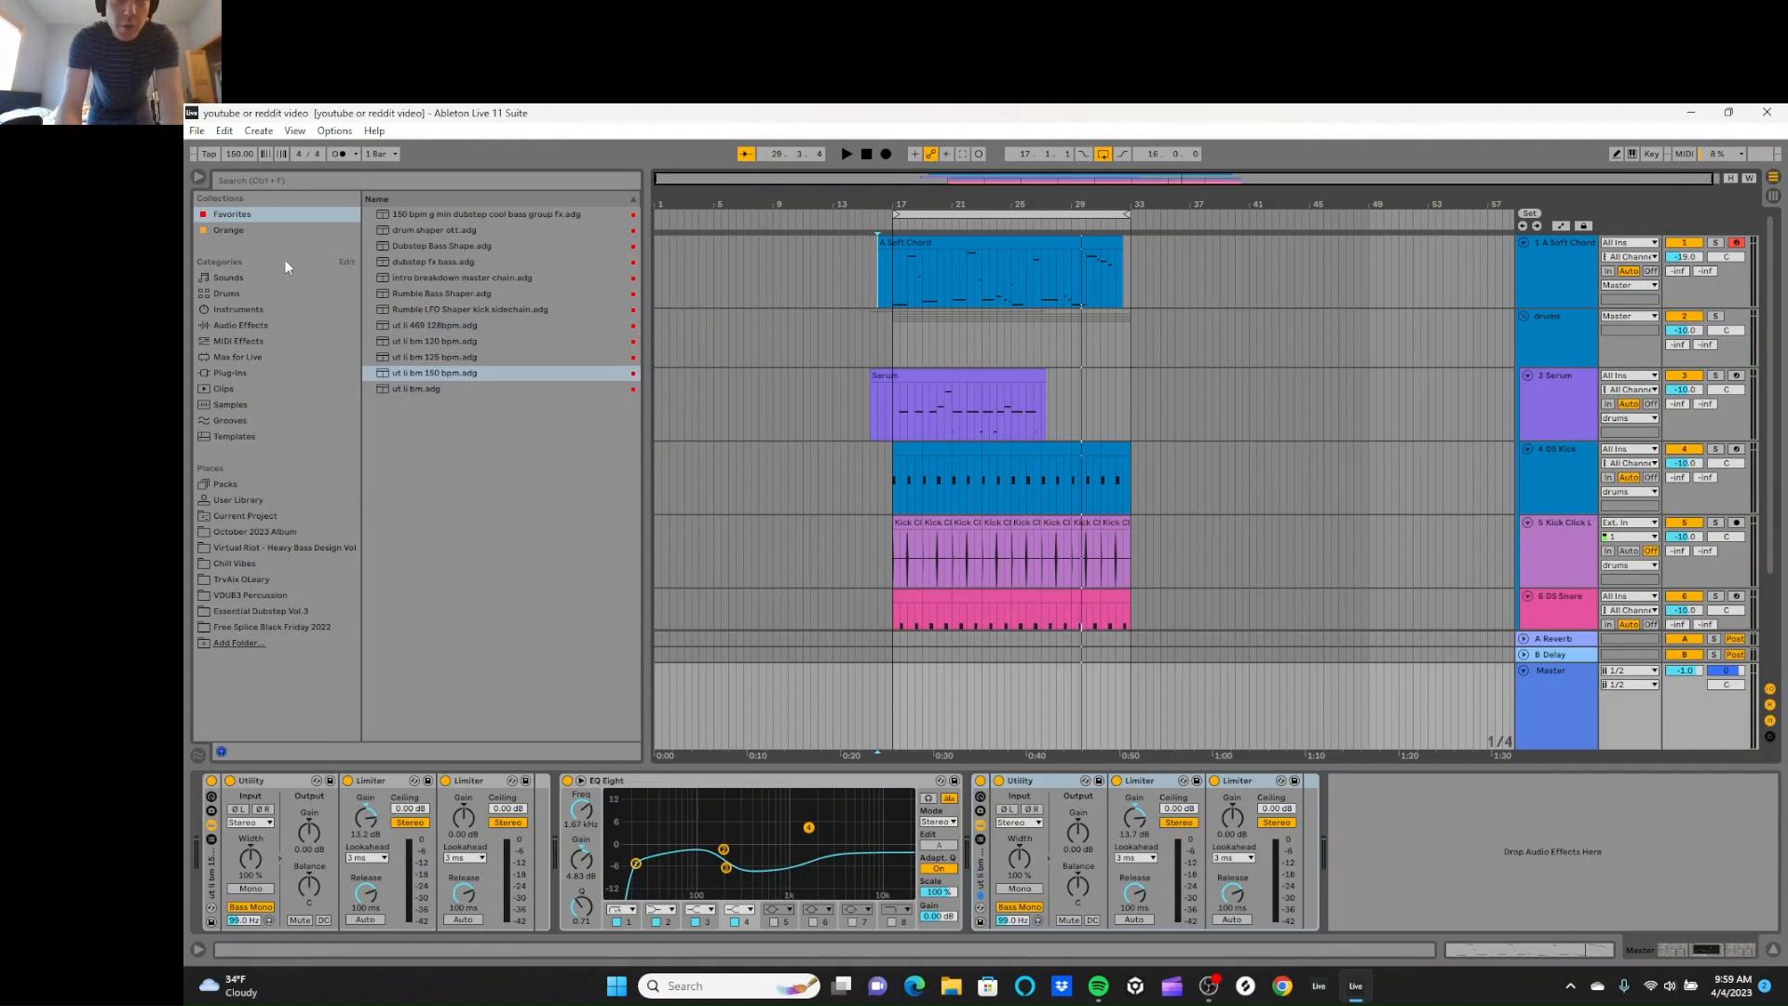
pyautogui.click(195, 128)
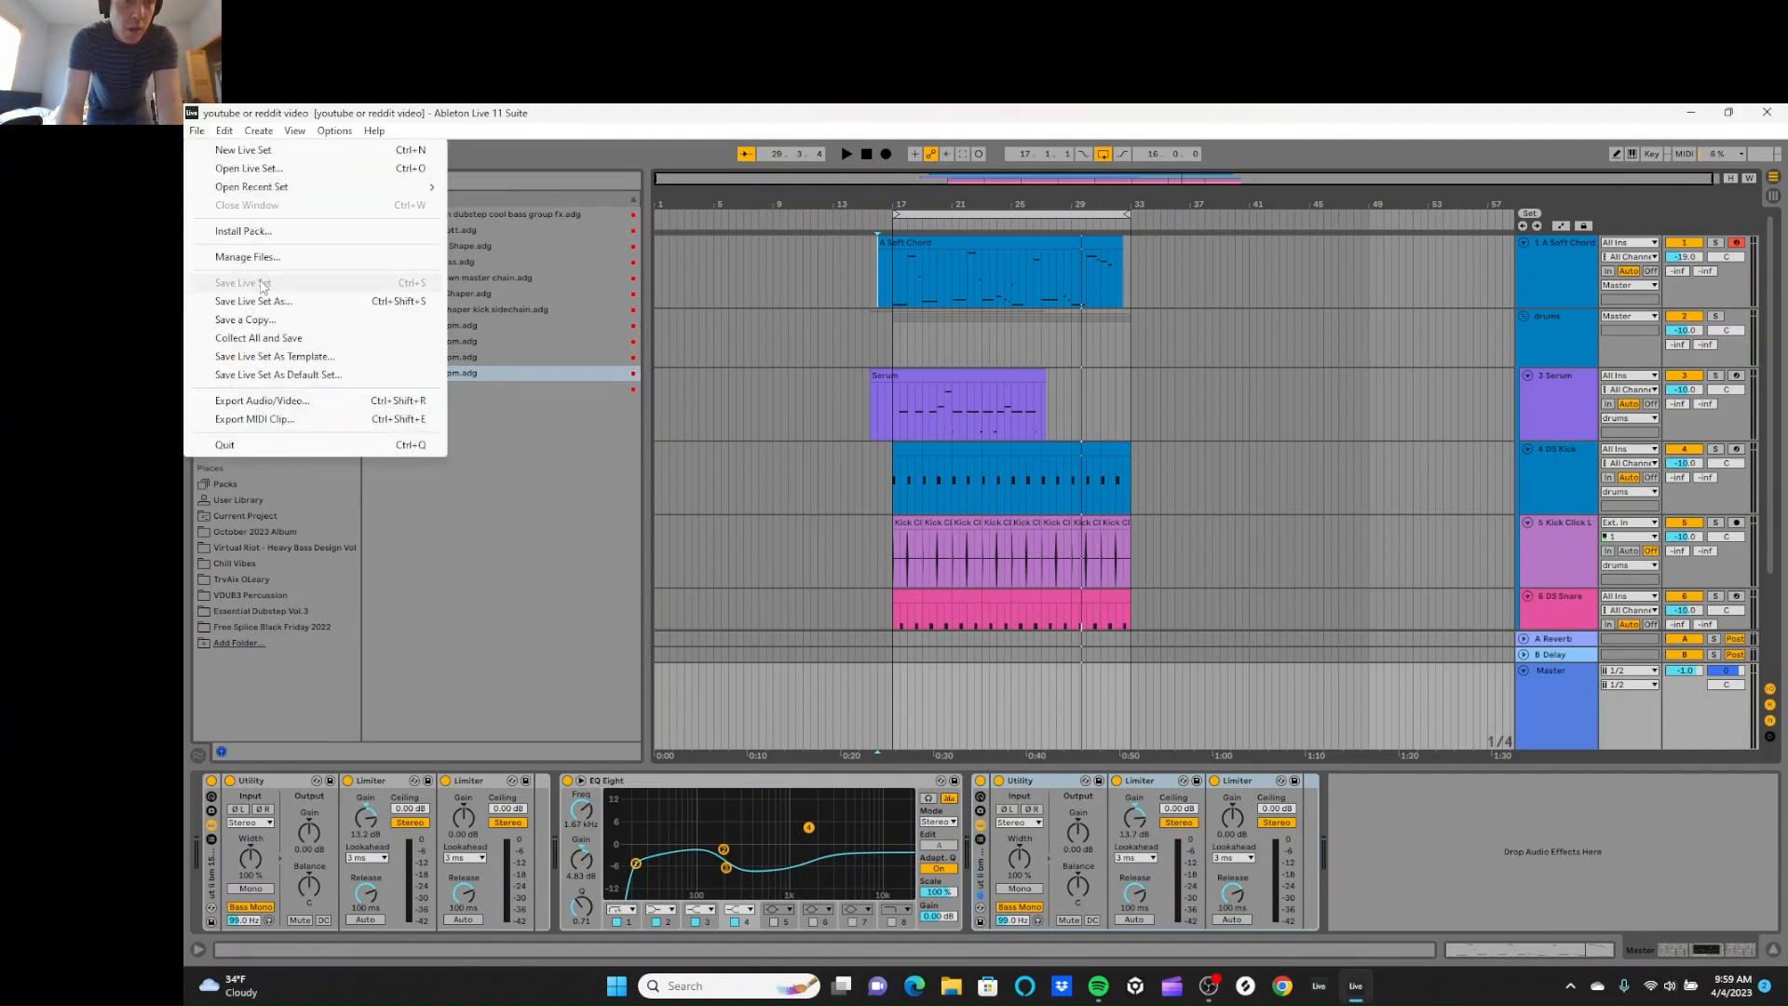
pyautogui.click(1306, 111)
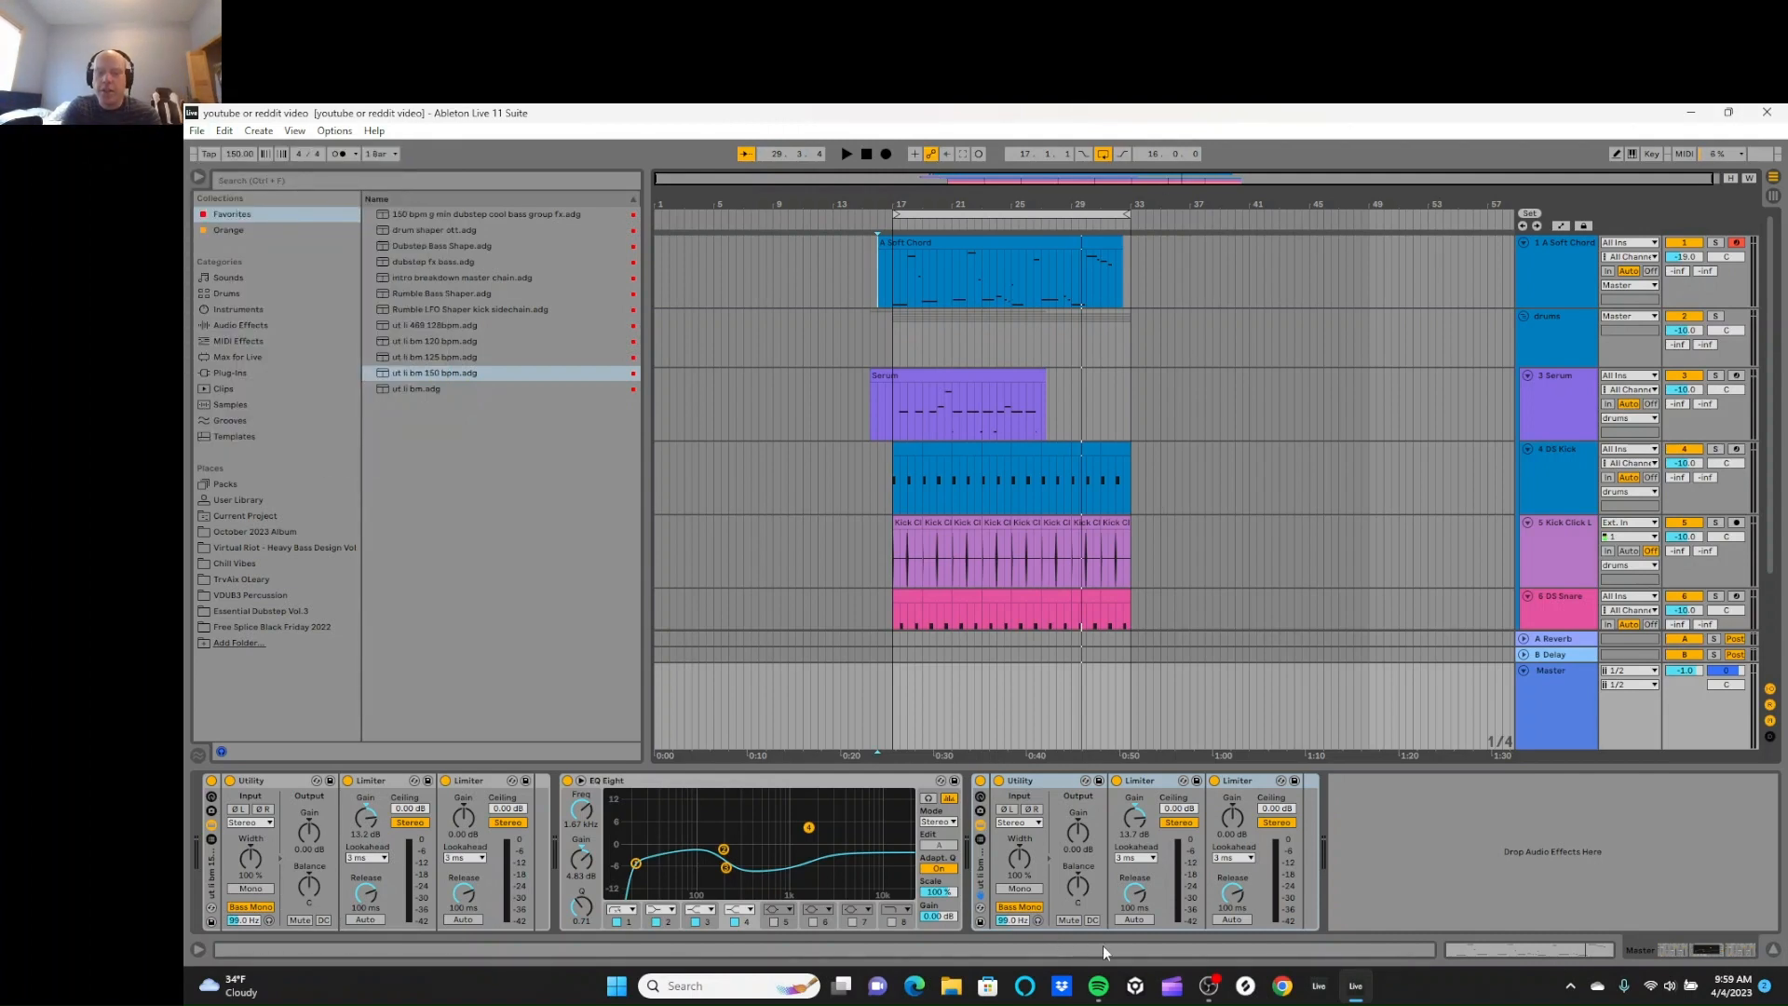
pyautogui.click(1208, 980)
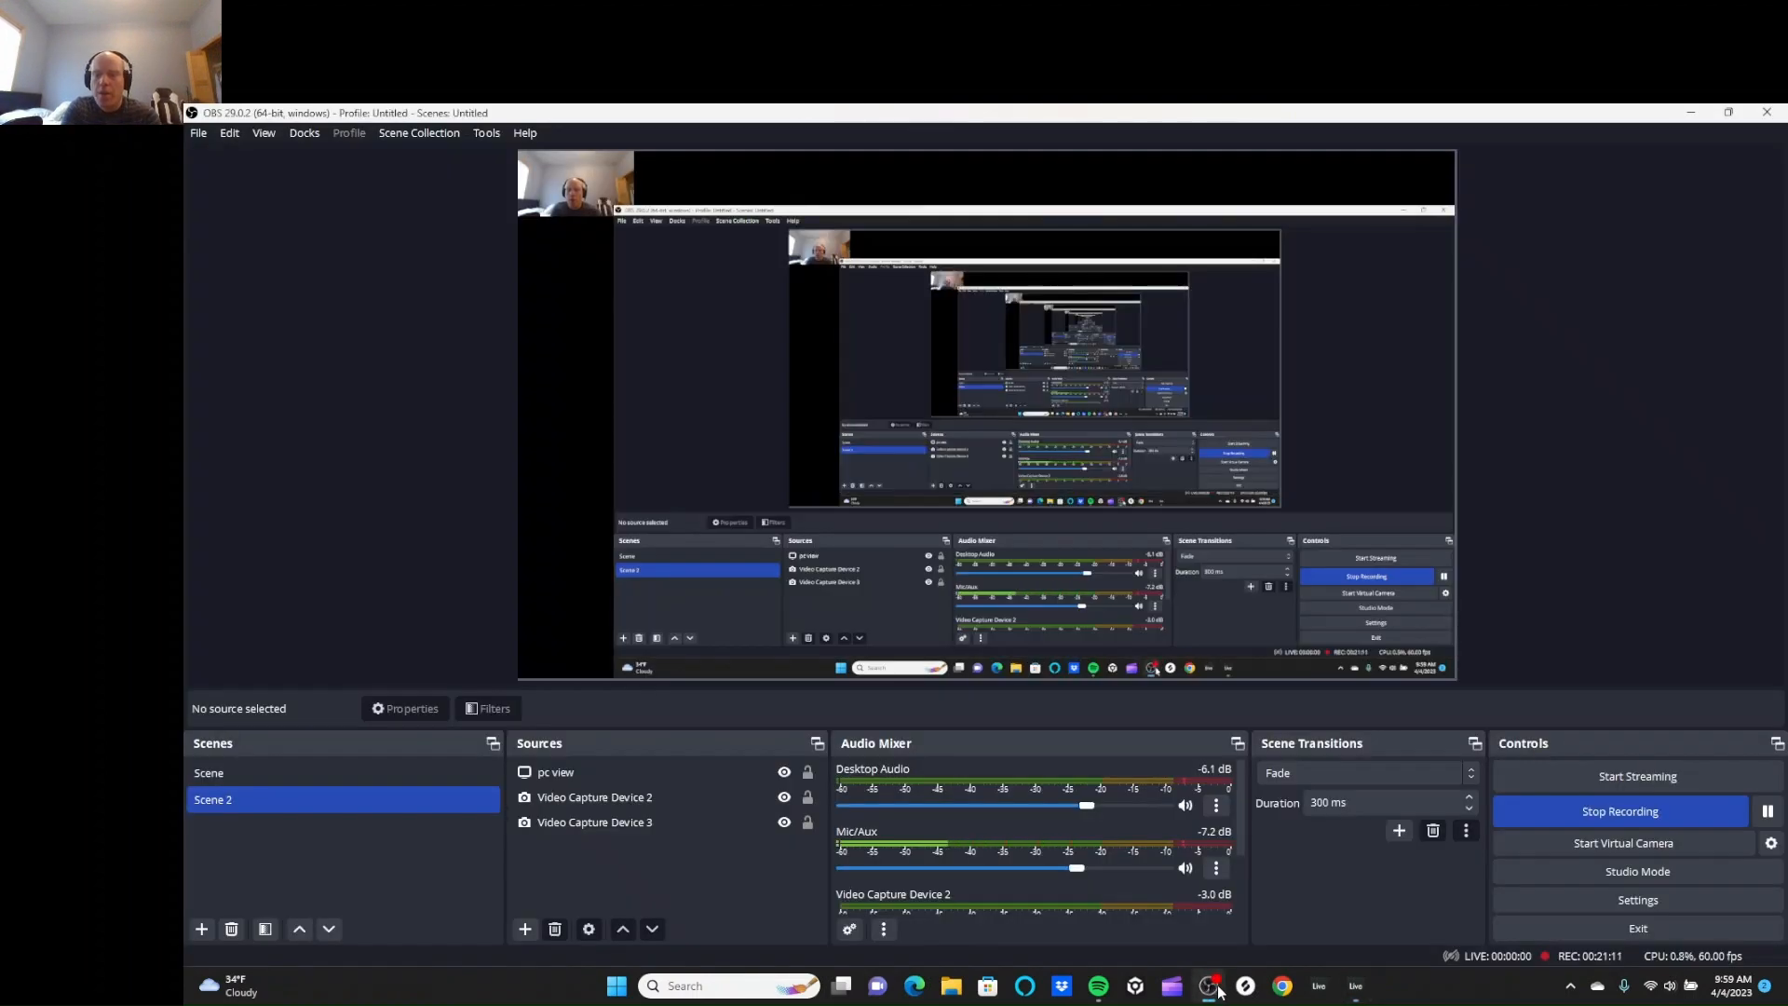